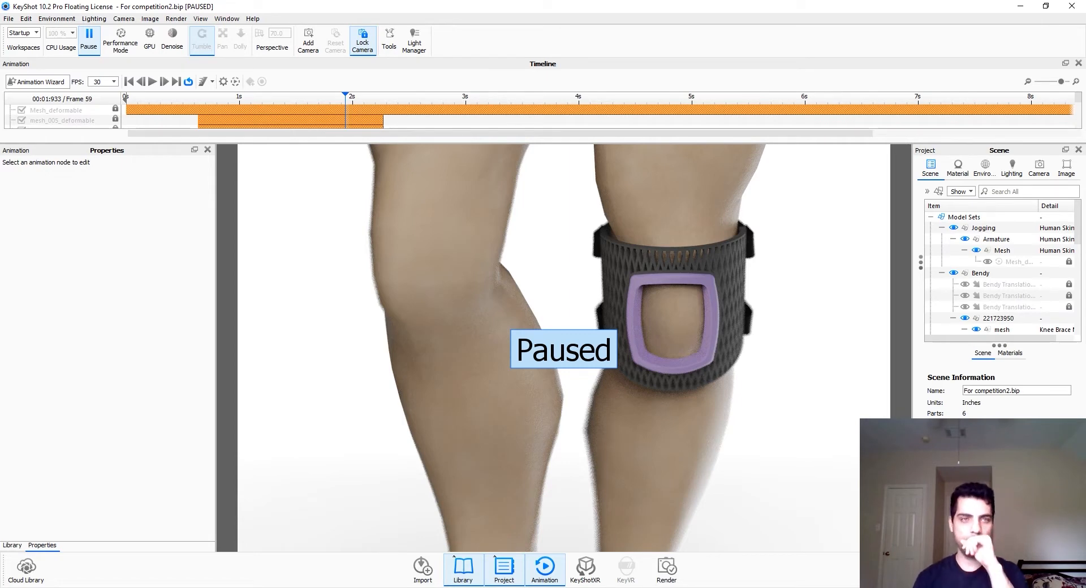
Step: Close the animation properties panel, switch to the web browser and open unsplash.com
{"action": "left_click", "coordinate": [207, 149]}
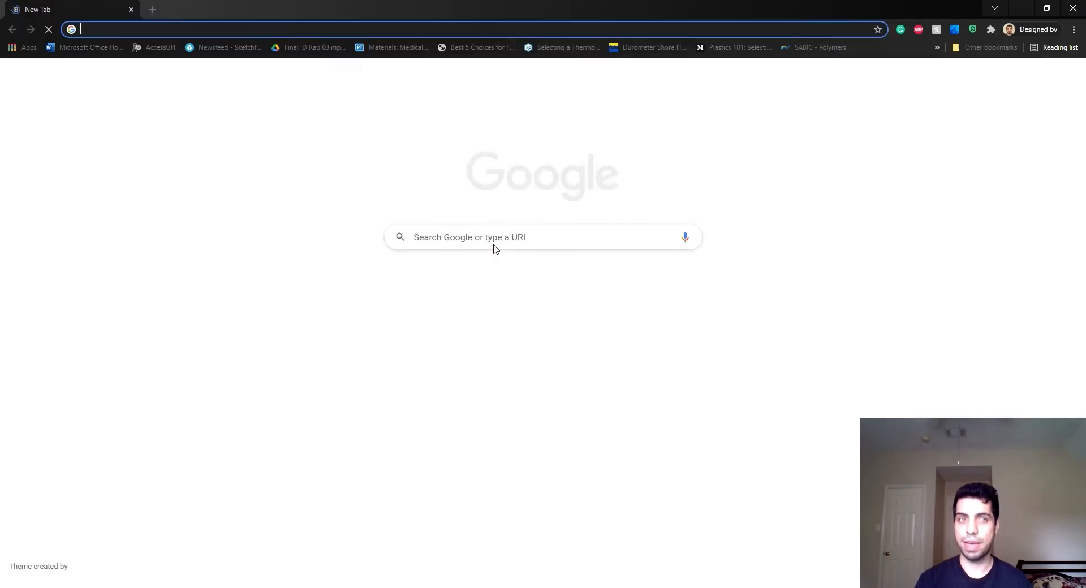
{"action": "type", "text": "uns"}
{"action": "key", "text": "Return"}
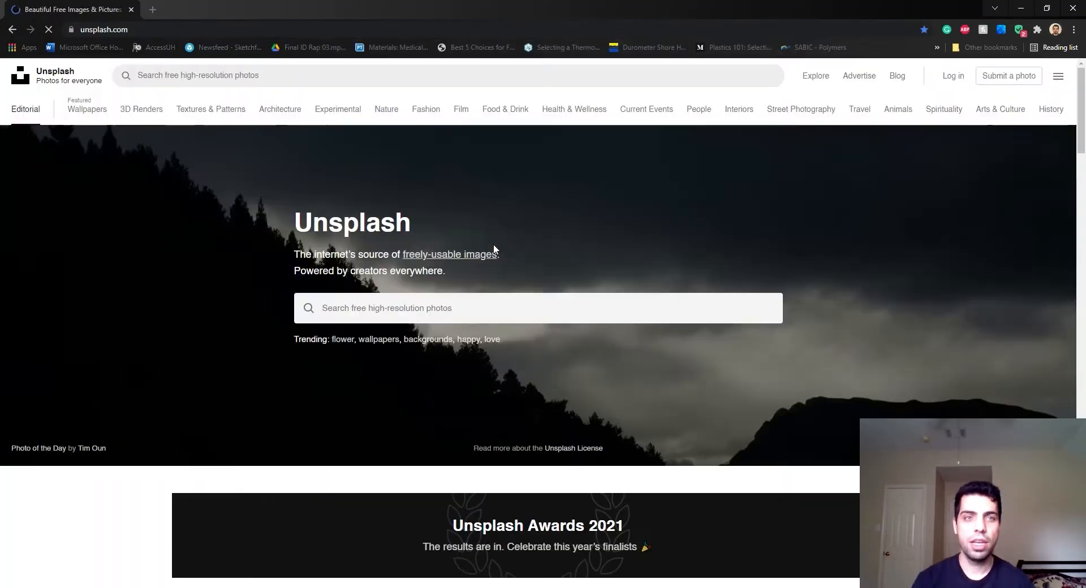
{"action": "scroll", "coordinate": [431, 261], "scroll_direction": "down", "scroll_amount": 5}
{"action": "scroll", "coordinate": [428, 271], "scroll_direction": "up", "scroll_amount": 5}
{"action": "scroll", "coordinate": [427, 271], "scroll_direction": "up", "scroll_amount": 2}
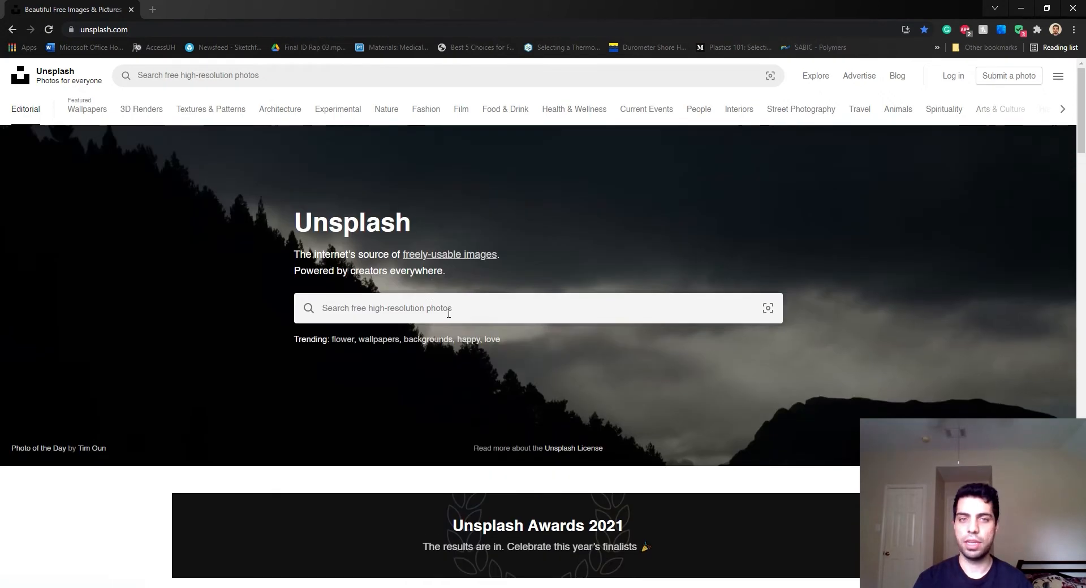
Step: Search Unsplash for "running" and look through the photo results, loading more of them
{"action": "left_click", "coordinate": [447, 309]}
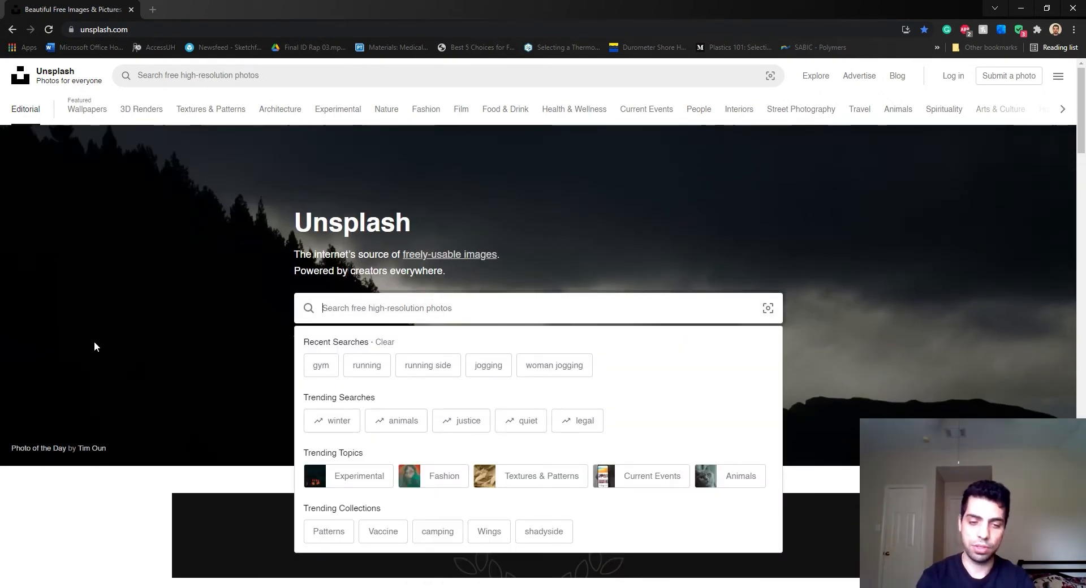
{"action": "type", "text": "running"}
{"action": "key", "text": "Return"}
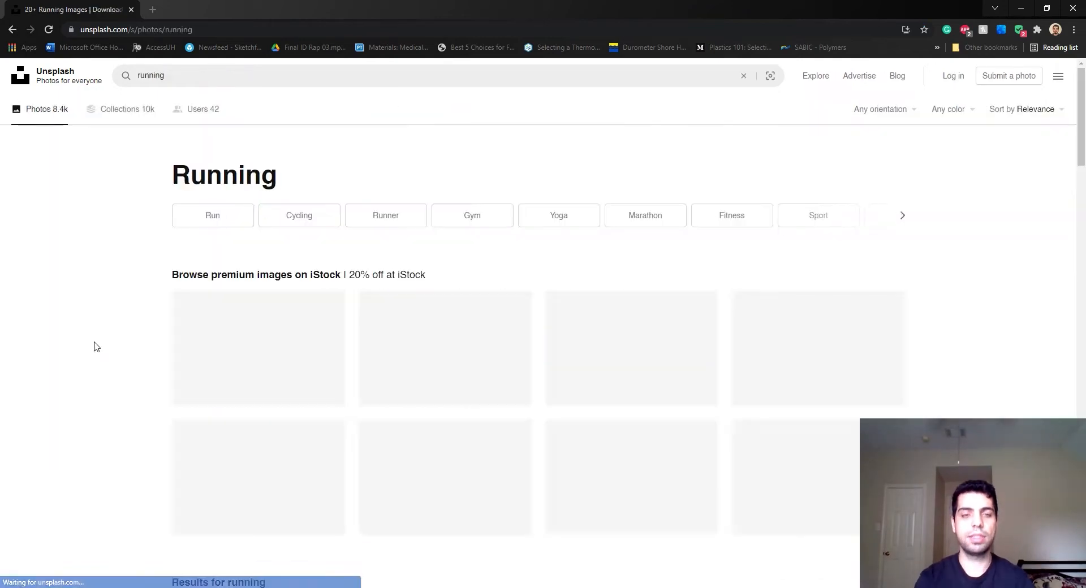
{"action": "scroll", "coordinate": [115, 309], "scroll_direction": "down", "scroll_amount": 7}
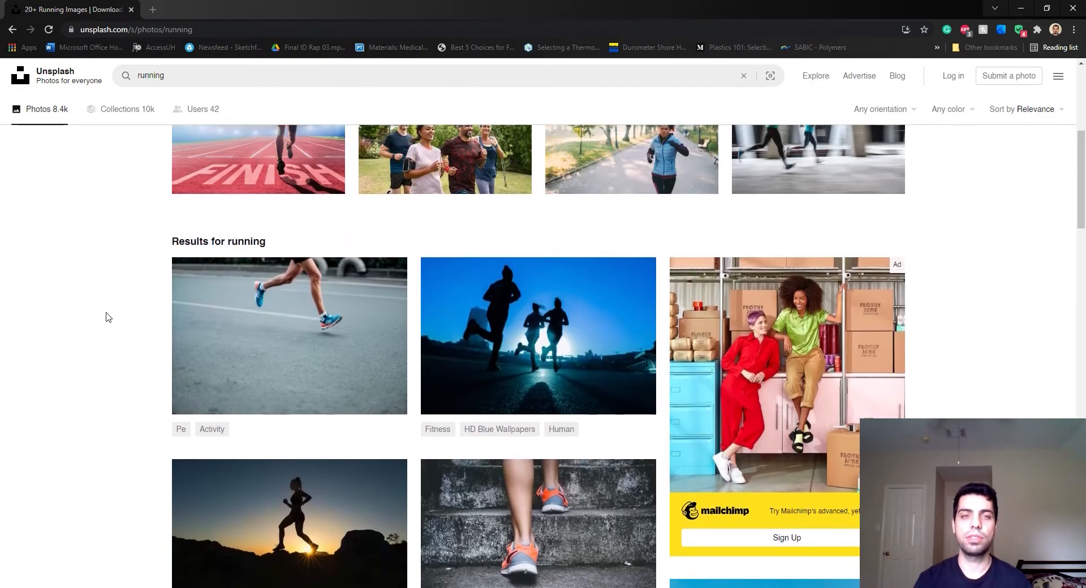
{"action": "scroll", "coordinate": [108, 317], "scroll_direction": "down", "scroll_amount": 5}
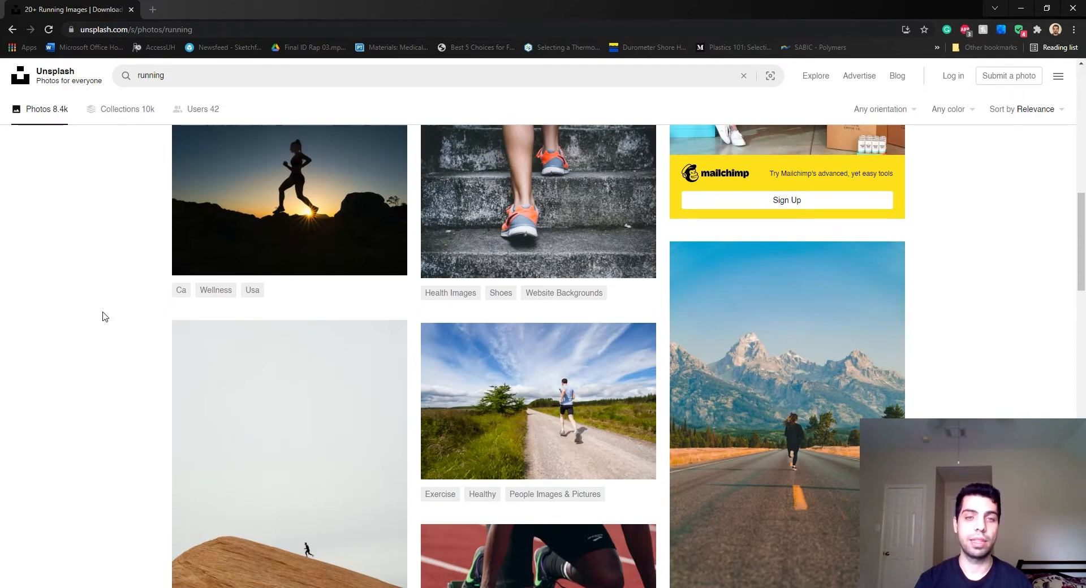
{"action": "scroll", "coordinate": [103, 316], "scroll_direction": "down", "scroll_amount": 5}
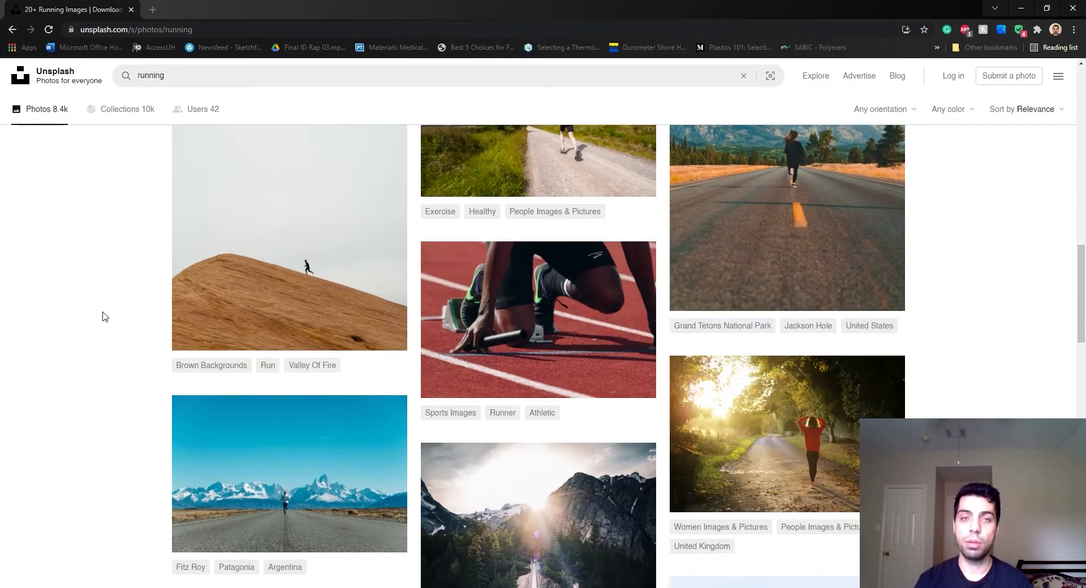
{"action": "scroll", "coordinate": [105, 317], "scroll_direction": "down", "scroll_amount": 3}
{"action": "scroll", "coordinate": [104, 317], "scroll_direction": "down", "scroll_amount": 7}
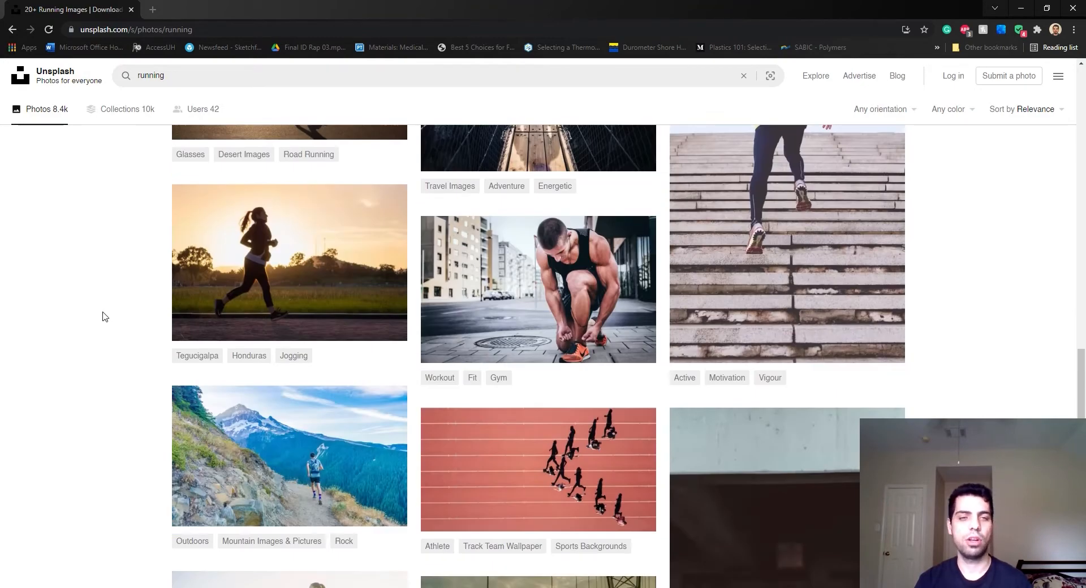
{"action": "scroll", "coordinate": [104, 317], "scroll_direction": "down", "scroll_amount": 6}
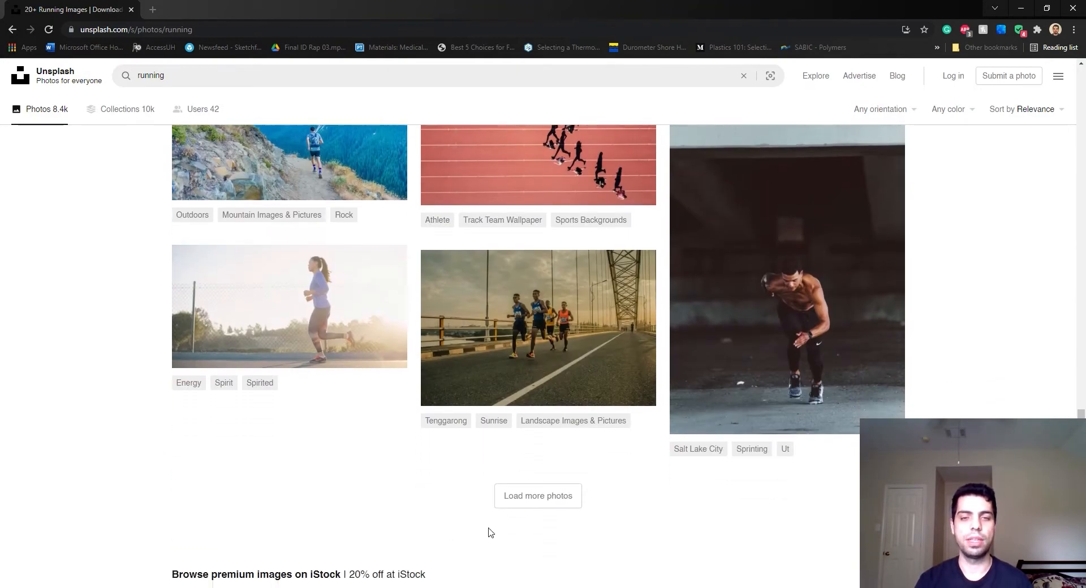
{"action": "left_click", "coordinate": [532, 496]}
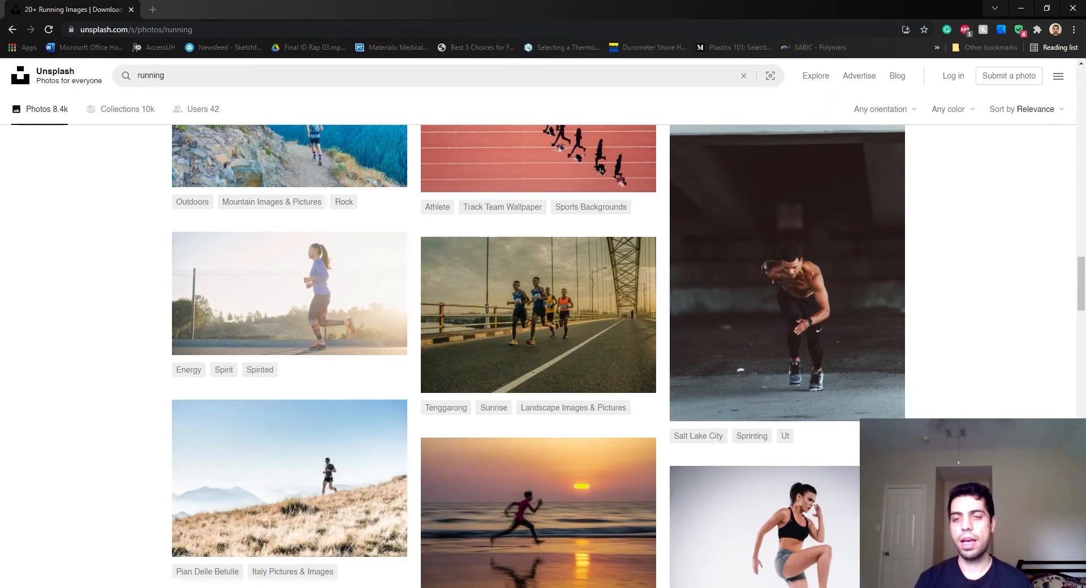
Step: Switch to the Backgrounds folder, open hydration-header-3.png and look through the neighbouring pictures before returning to it
{"action": "key", "text": "alt+Tab"}
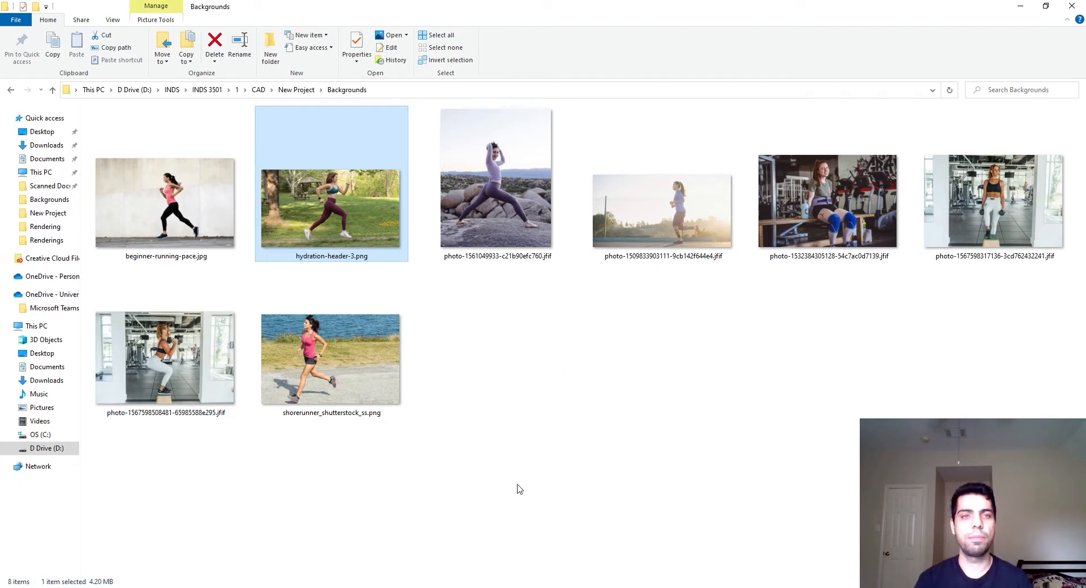
{"action": "double_click", "coordinate": [333, 229]}
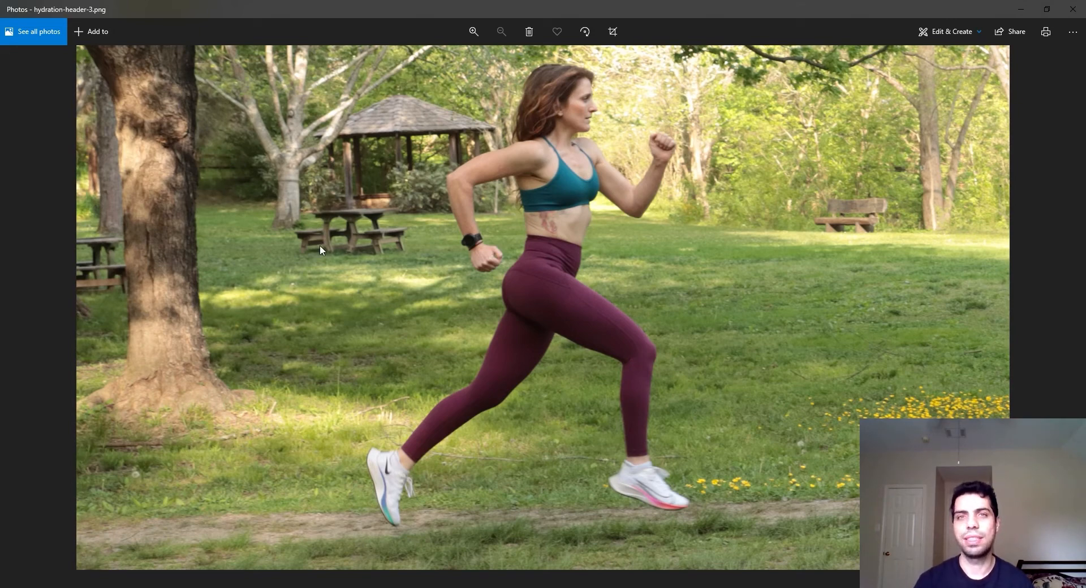
{"action": "left_click", "coordinate": [1082, 322]}
{"action": "left_click", "coordinate": [1082, 321]}
{"action": "left_click", "coordinate": [1081, 322]}
{"action": "left_click", "coordinate": [1082, 322]}
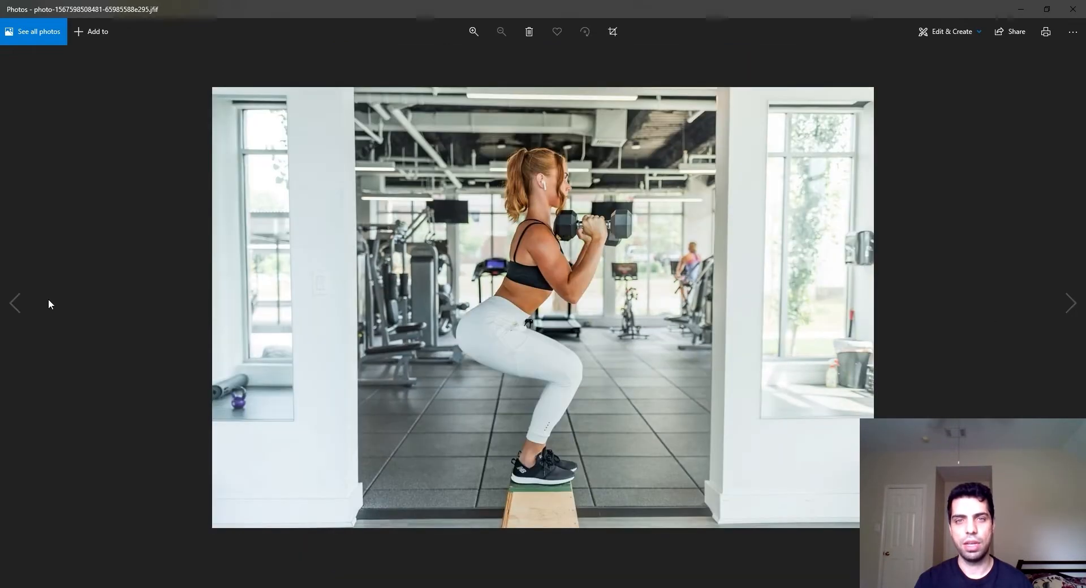
{"action": "left_click", "coordinate": [12, 305]}
{"action": "left_click", "coordinate": [11, 304]}
{"action": "left_click", "coordinate": [12, 305]}
{"action": "left_click", "coordinate": [2, 307]}
{"action": "left_click", "coordinate": [1071, 303]}
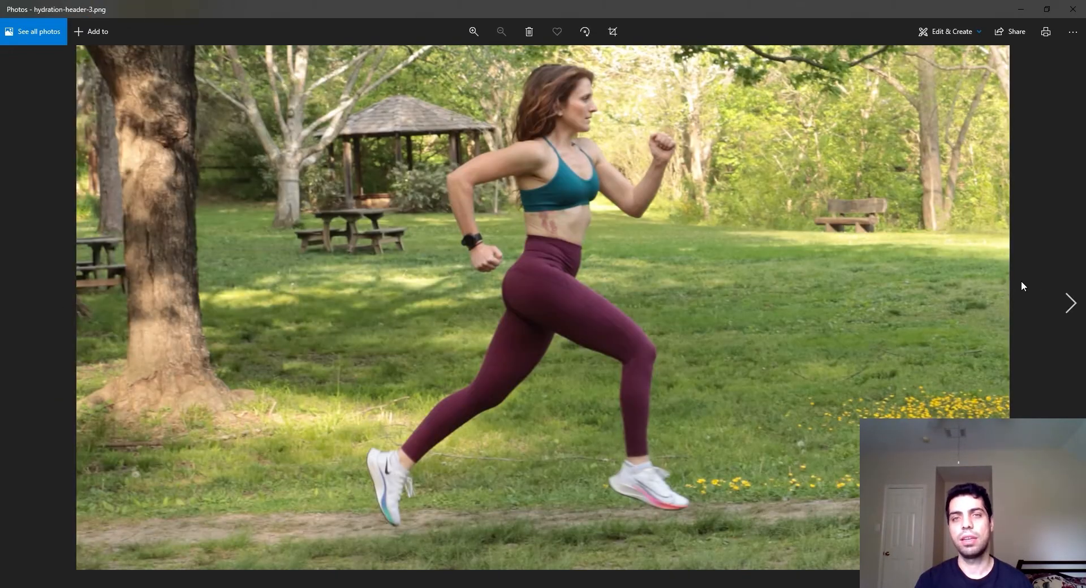
Step: Open hydration-header-3.png in Photoshop
{"action": "left_click", "coordinate": [1073, 31]}
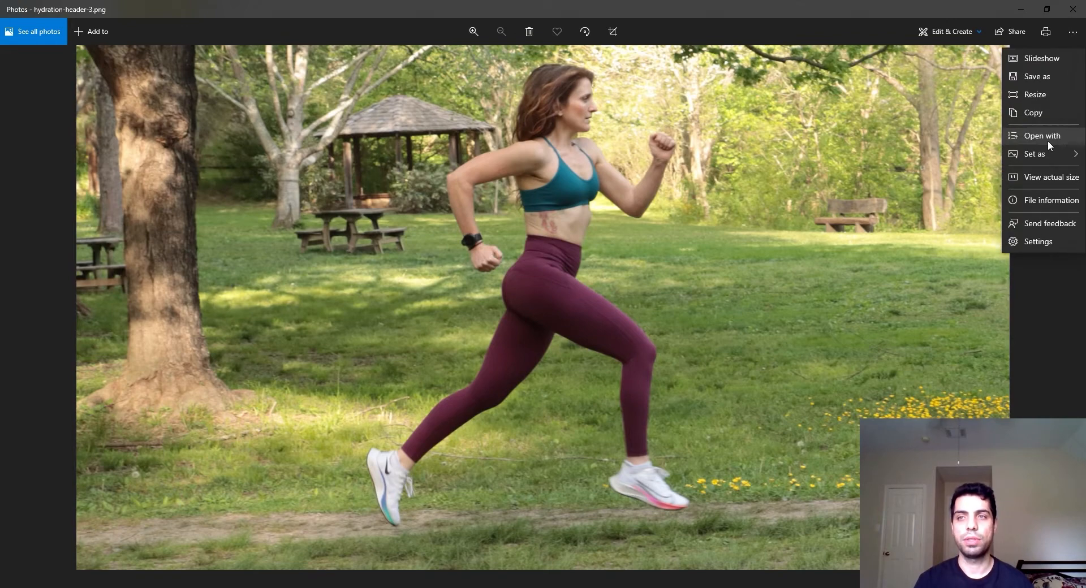
{"action": "left_click", "coordinate": [1047, 198]}
{"action": "double_click", "coordinate": [513, 304]}
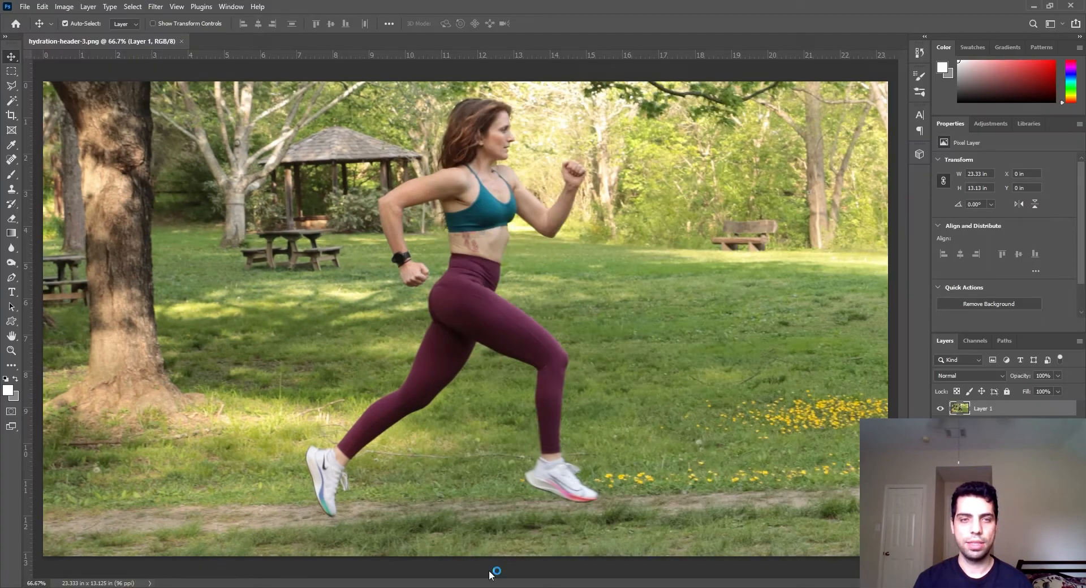
Step: Crop the photo around the runner at a 17:11 ratio to about 18.64 by 12.06 in
{"action": "key", "text": "c"}
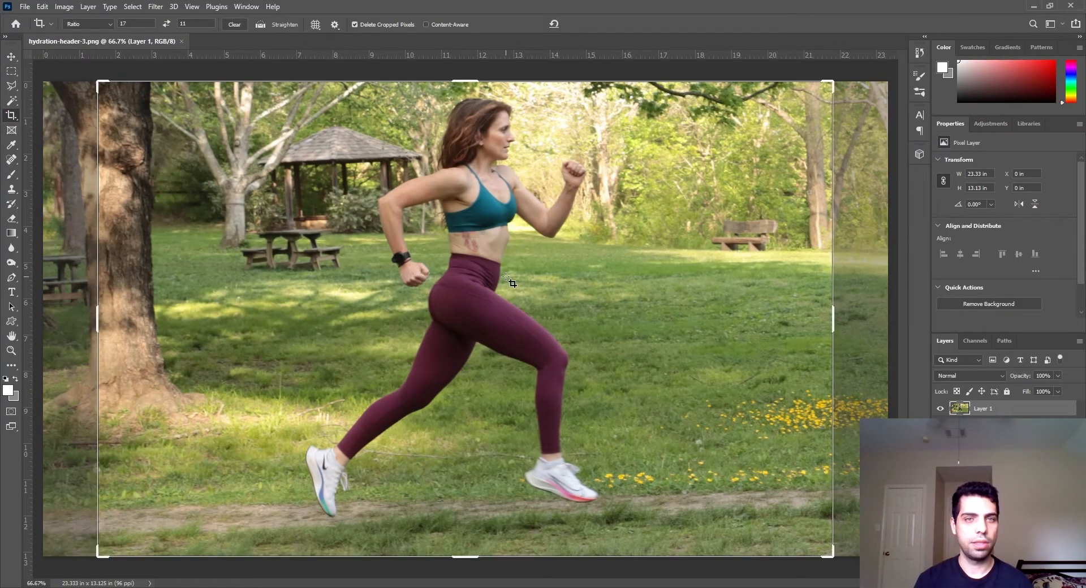
{"action": "left_click", "coordinate": [508, 352]}
{"action": "left_click_drag", "start_coordinate": [505, 352], "coordinate": [537, 366]}
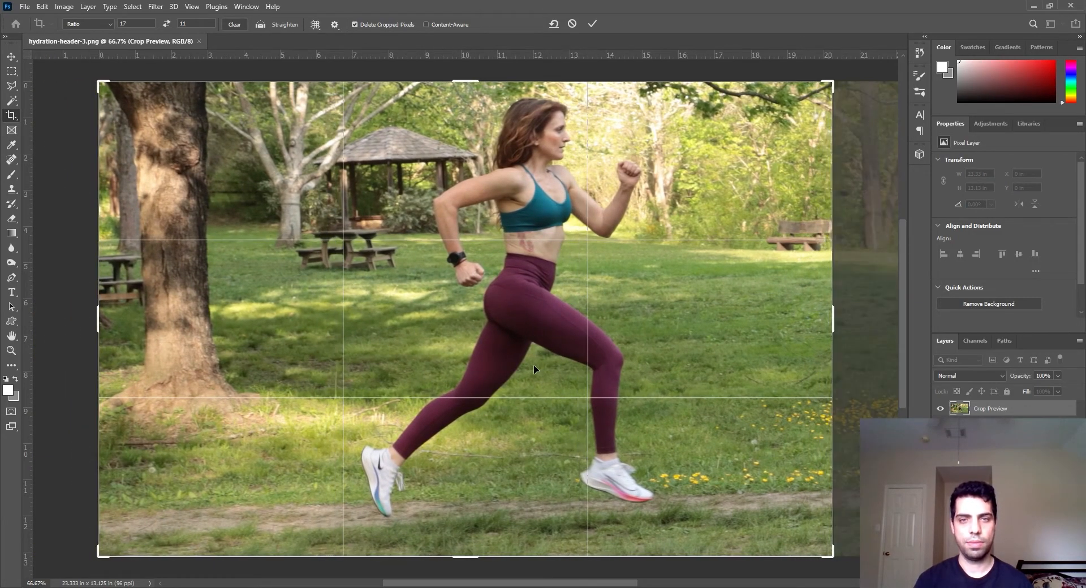
{"action": "left_click_drag", "start_coordinate": [836, 557], "coordinate": [784, 525]}
{"action": "left_click_drag", "start_coordinate": [703, 461], "coordinate": [622, 452]}
{"action": "left_click_drag", "start_coordinate": [779, 521], "coordinate": [805, 538]}
{"action": "left_click_drag", "start_coordinate": [711, 495], "coordinate": [727, 497]}
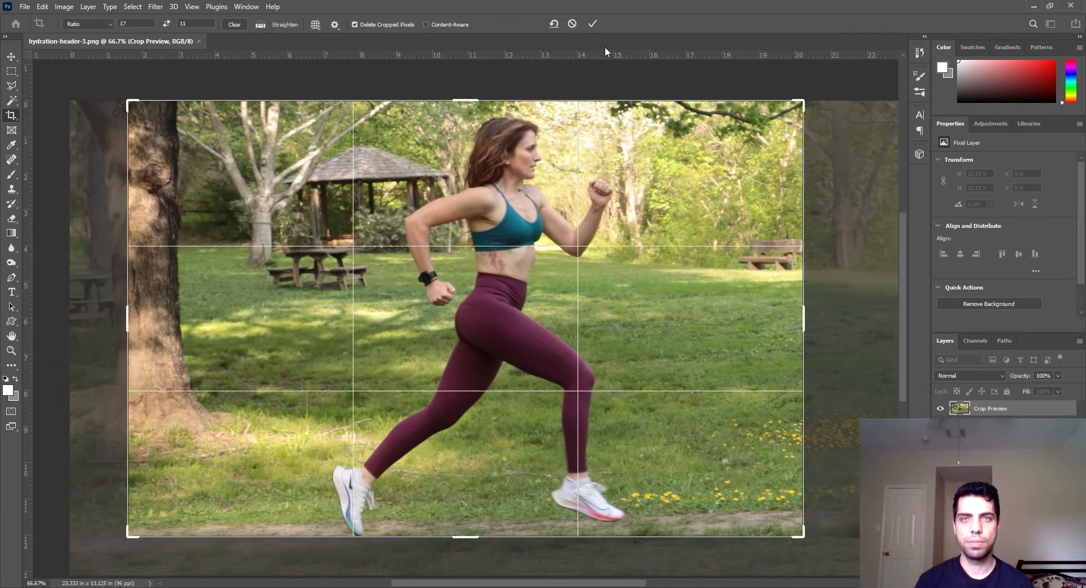
{"action": "left_click", "coordinate": [592, 24]}
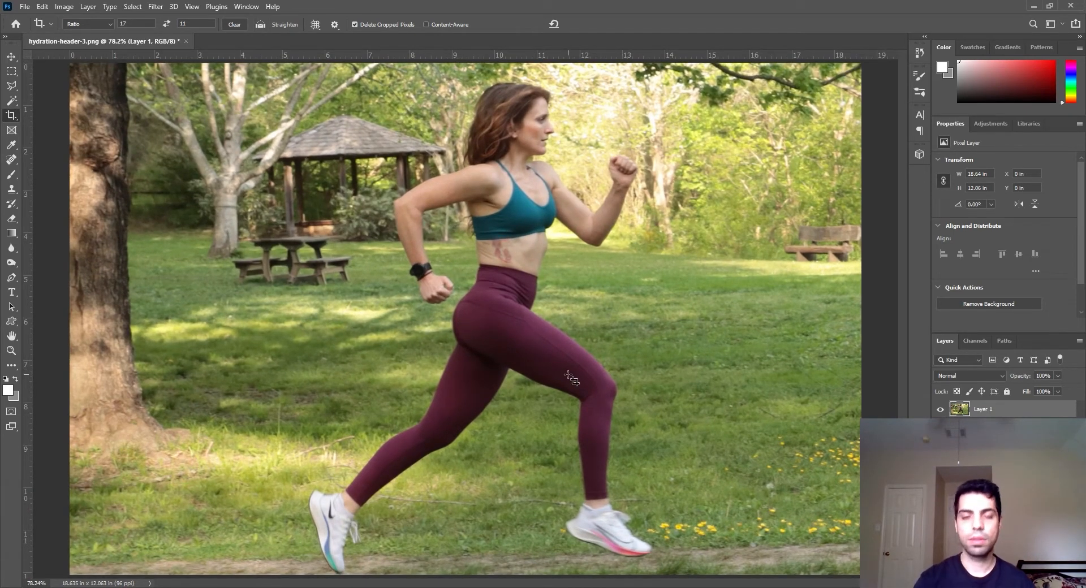
{"action": "left_click", "coordinate": [12, 57]}
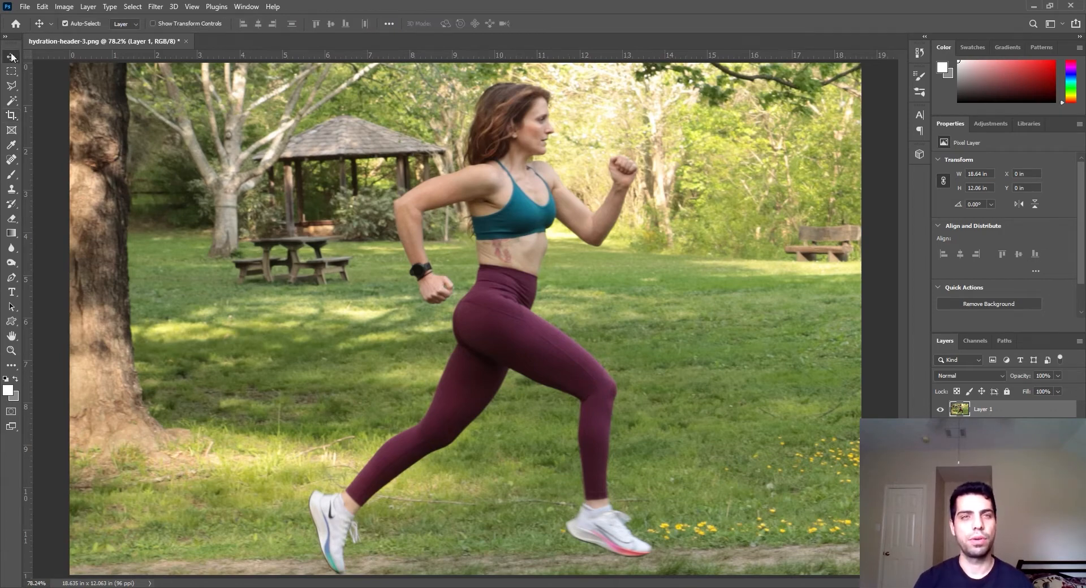
Step: Save the cropped photo as a PNG copy named hydration-header-3_NEW.png in the Backgrounds folder
{"action": "left_click", "coordinate": [25, 6]}
{"action": "left_click", "coordinate": [62, 141]}
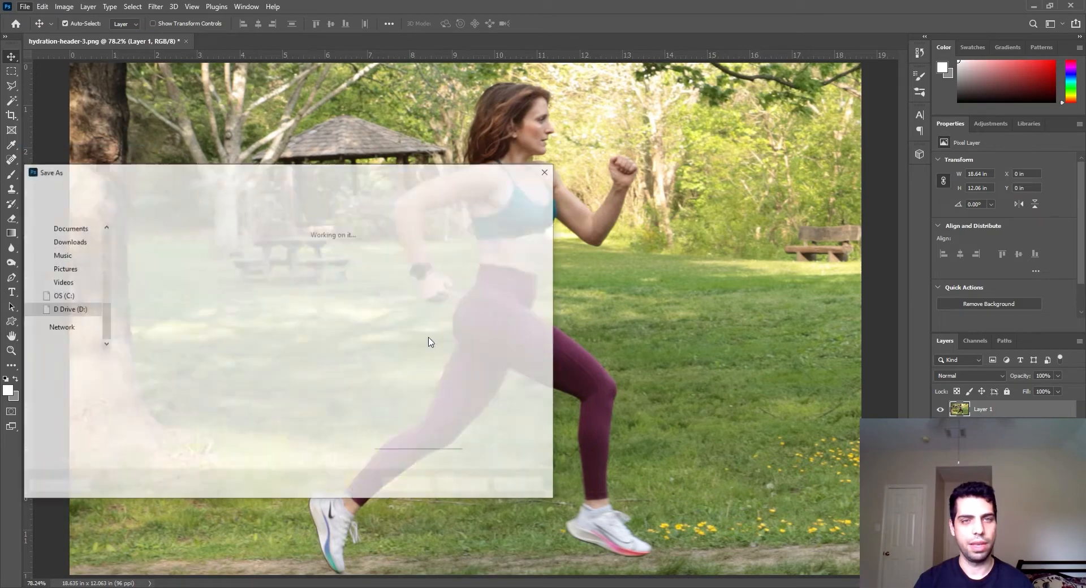
{"action": "left_click", "coordinate": [153, 376]}
{"action": "left_click", "coordinate": [153, 376]}
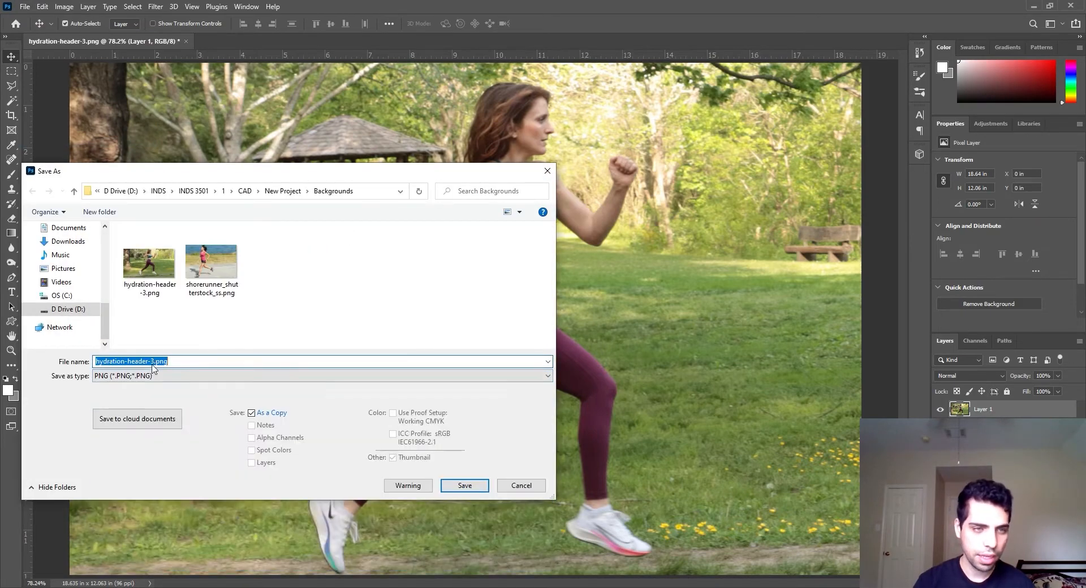
{"action": "left_click", "coordinate": [153, 362]}
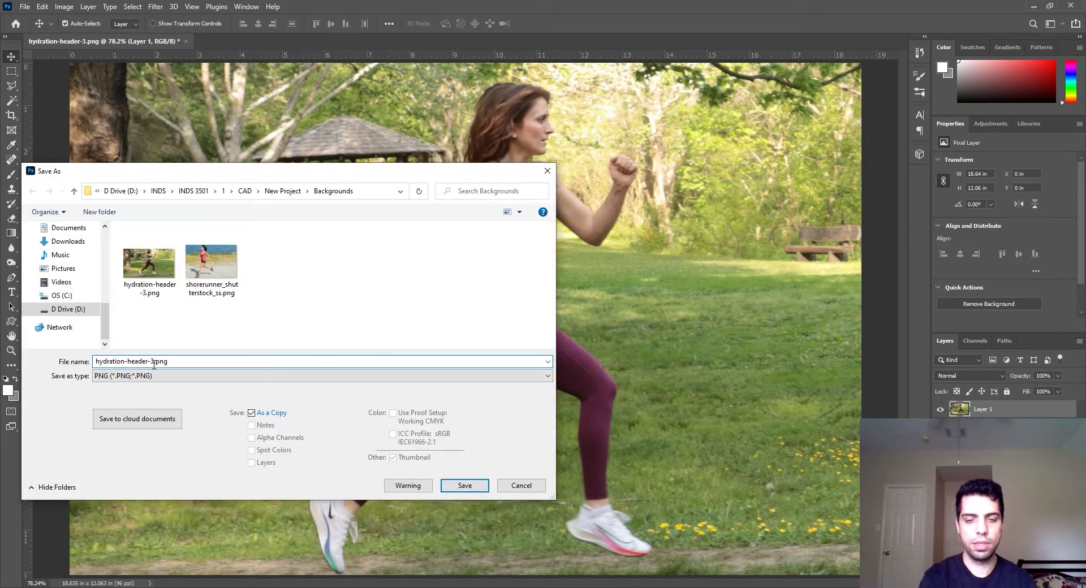
{"action": "type", "text": "_NEW"}
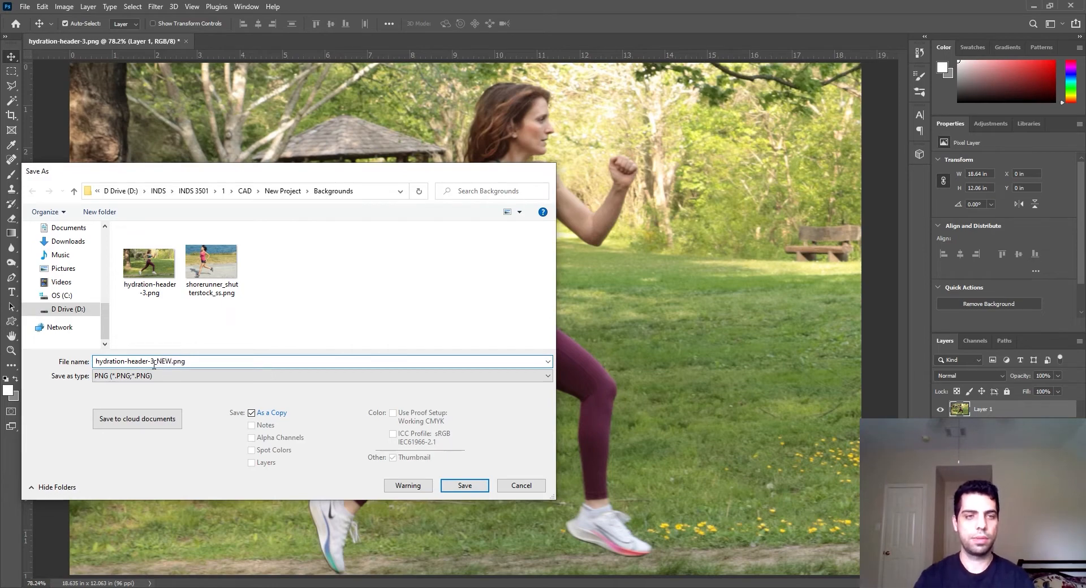
{"action": "key", "text": "Return"}
{"action": "left_click", "coordinate": [604, 179]}
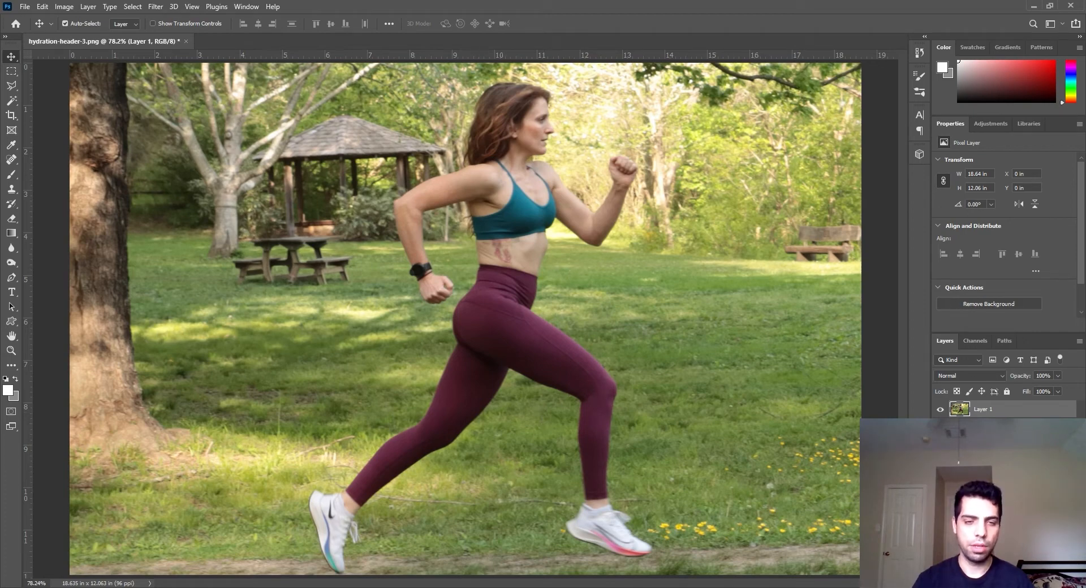
{"action": "left_click", "coordinate": [187, 42]}
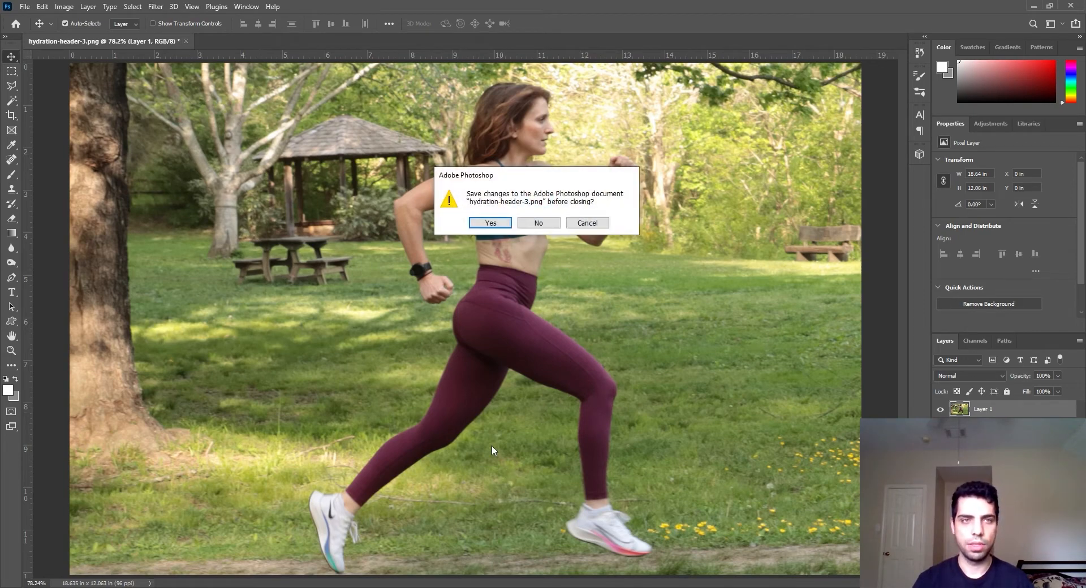
{"action": "left_click", "coordinate": [588, 224]}
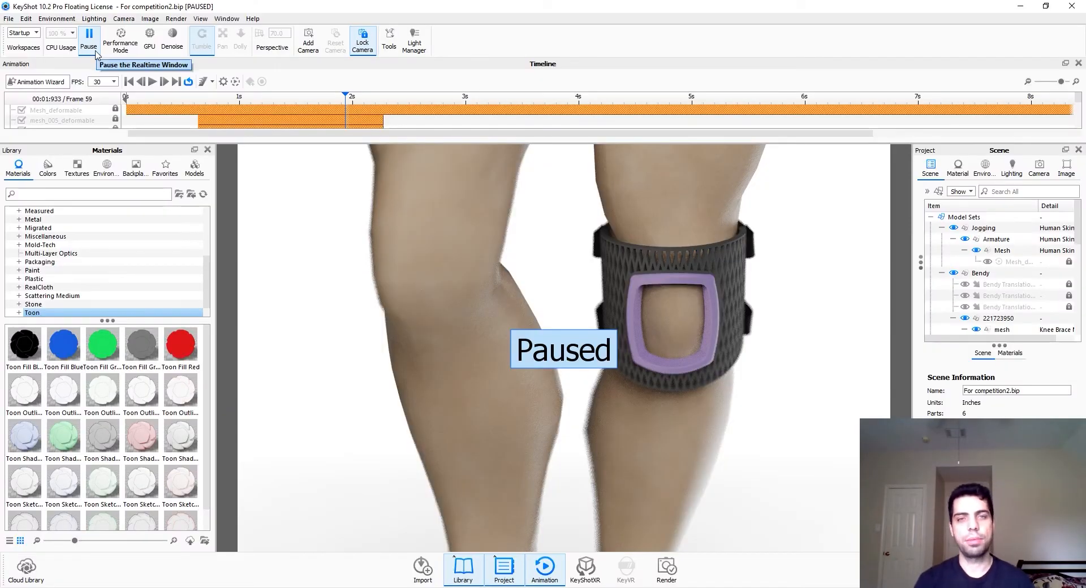
Step: Switch back to KeyShot, resume the paused real-time rendering and activate the Free Camera
{"action": "left_click", "coordinate": [94, 50]}
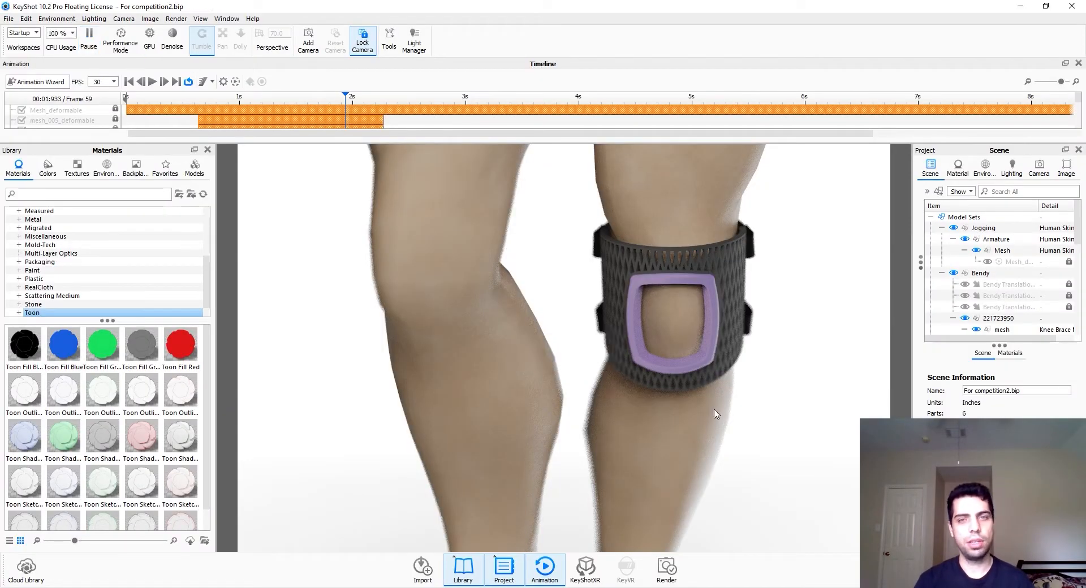
{"action": "left_click", "coordinate": [1039, 168]}
{"action": "left_click", "coordinate": [975, 189]}
Step: Examine the jogging figure from the side, from the whole body to the leg wearing the knee brace
{"action": "left_click_drag", "start_coordinate": [733, 348], "coordinate": [615, 355]}
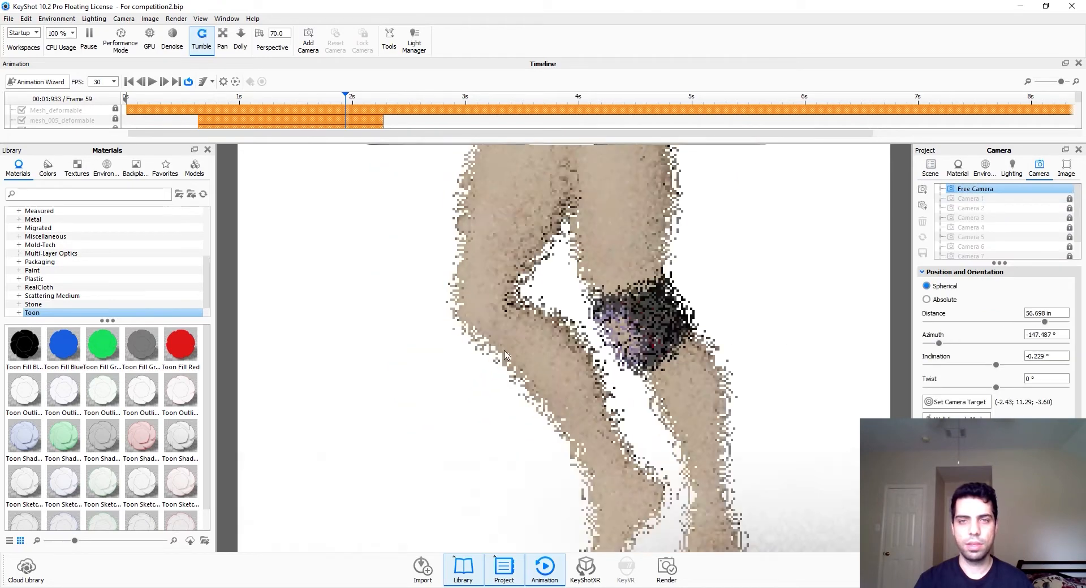
{"action": "scroll", "coordinate": [944, 382], "scroll_direction": "down", "scroll_amount": 4}
{"action": "scroll", "coordinate": [996, 339], "scroll_direction": "up", "scroll_amount": 1}
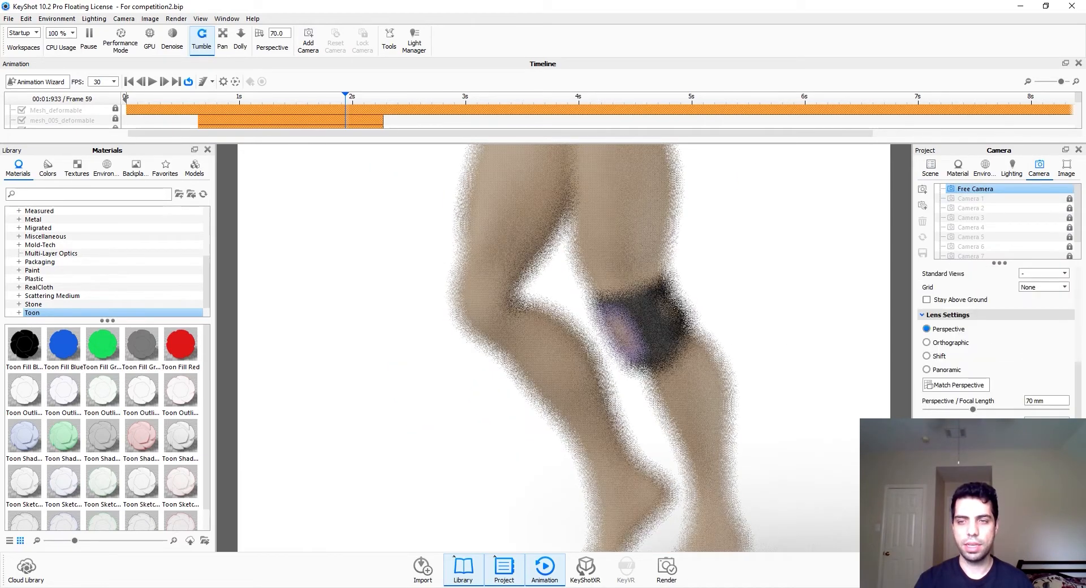
{"action": "scroll", "coordinate": [723, 344], "scroll_direction": "down", "scroll_amount": 6}
{"action": "middle_click_drag", "start_coordinate": [637, 279], "coordinate": [651, 475]}
{"action": "scroll", "coordinate": [572, 376], "scroll_direction": "up", "scroll_amount": 5}
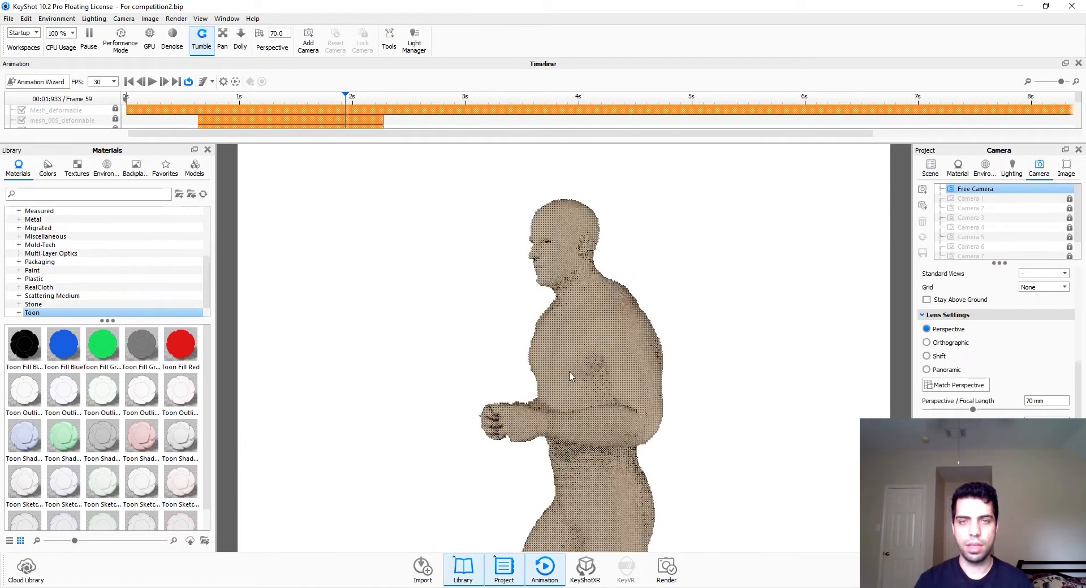
{"action": "mouse_move", "coordinate": [572, 375]}
{"action": "left_mouse_down"}
{"action": "mouse_move", "coordinate": [819, 414]}
{"action": "mouse_move", "coordinate": [577, 390]}
{"action": "left_mouse_up"}
{"action": "middle_click_drag", "start_coordinate": [586, 515], "coordinate": [646, 360]}
{"action": "scroll", "coordinate": [647, 364], "scroll_direction": "down", "scroll_amount": 5}
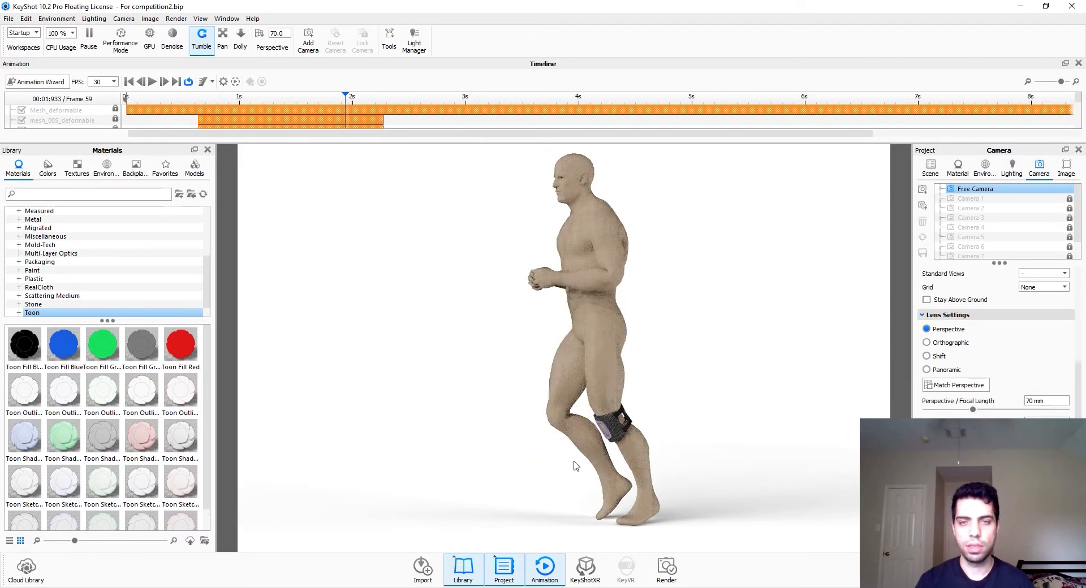
{"action": "left_click_drag", "start_coordinate": [585, 473], "coordinate": [588, 418]}
{"action": "scroll", "coordinate": [588, 418], "scroll_direction": "up", "scroll_amount": 5}
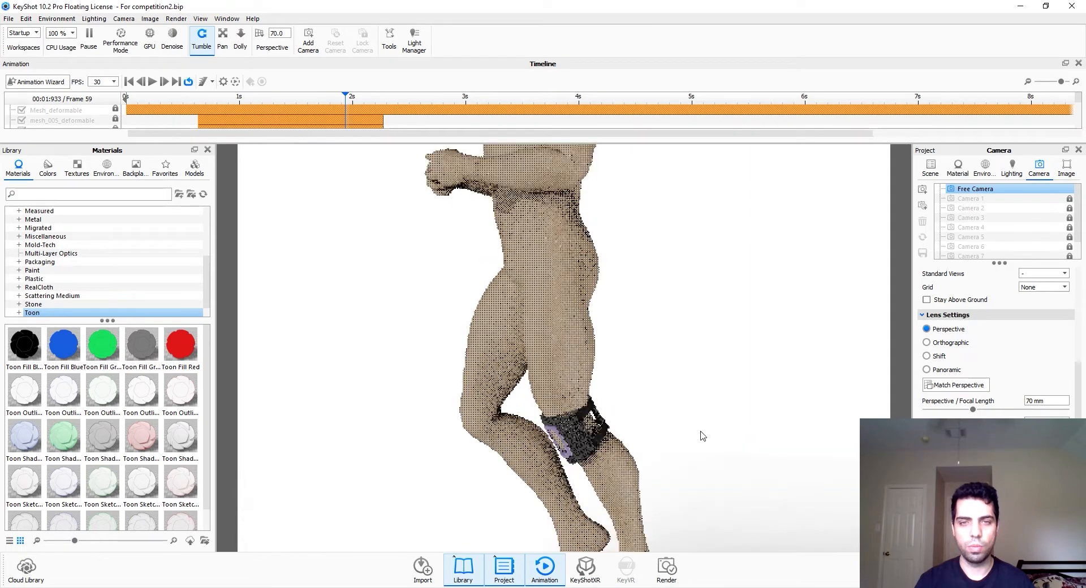
Step: Hide the Jogging model so that only the knee brace is visible, and frame the brace in the view
{"action": "left_click", "coordinate": [931, 168]}
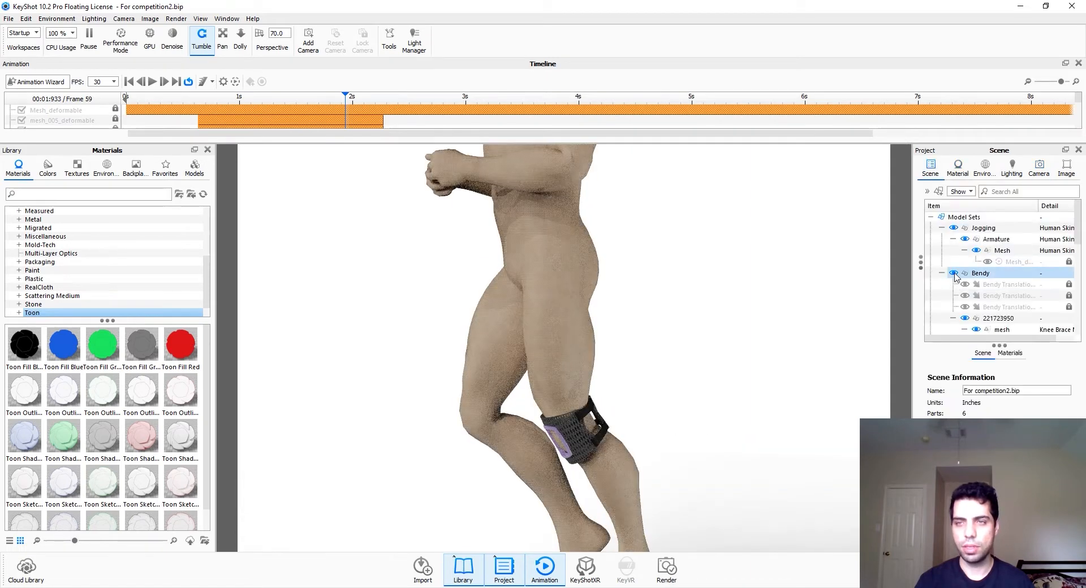
{"action": "left_click", "coordinate": [953, 229]}
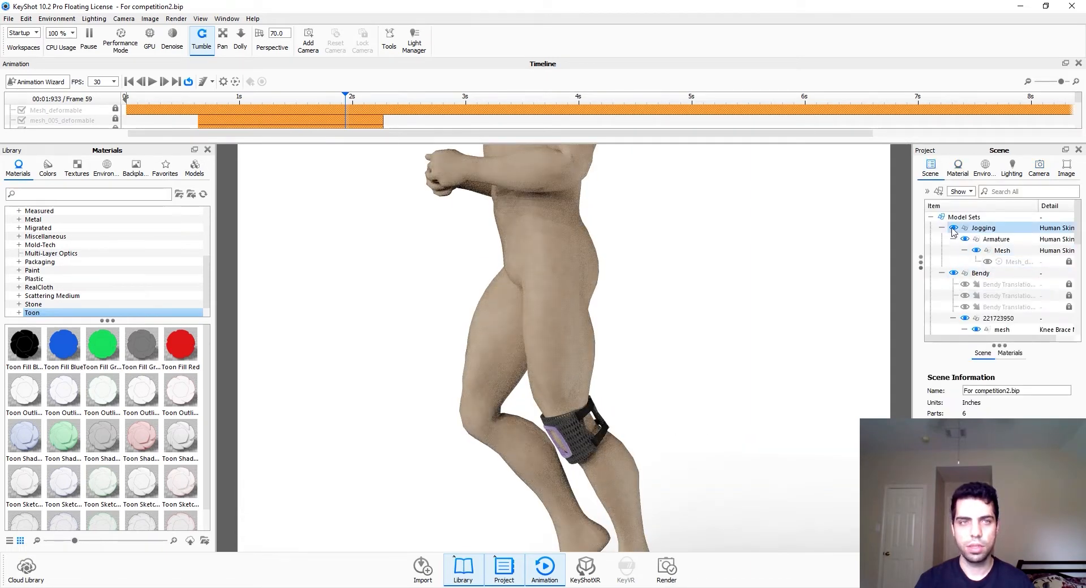
{"action": "left_click", "coordinate": [953, 228]}
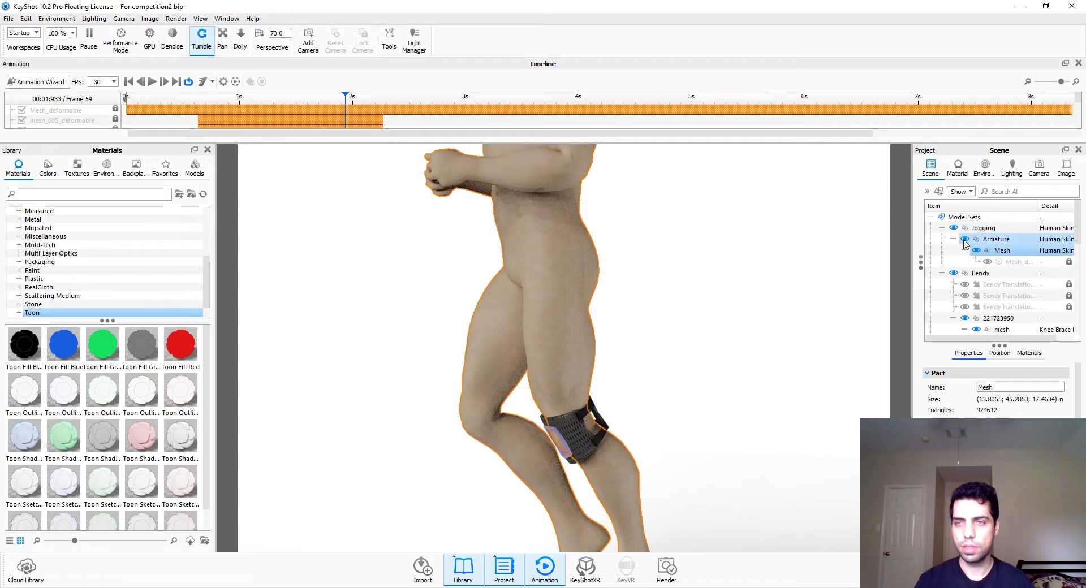
{"action": "scroll", "coordinate": [557, 328], "scroll_direction": "up", "scroll_amount": 8}
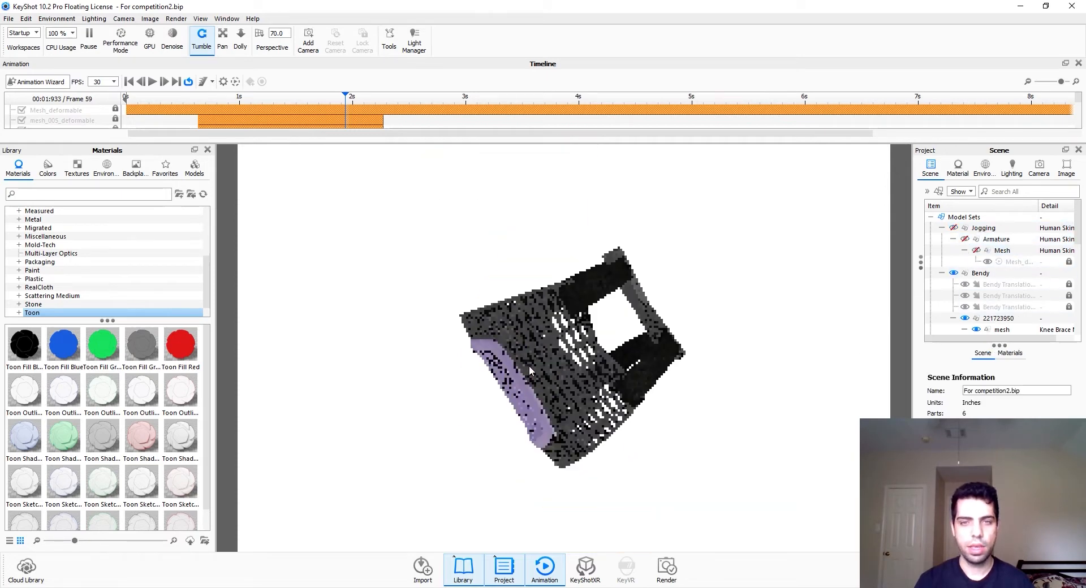
{"action": "left_click_drag", "start_coordinate": [528, 365], "coordinate": [528, 375]}
Step: Move the start and end markers of the animation's playback range to frame 59 at 00:01:933
{"action": "left_click_drag", "start_coordinate": [126, 102], "coordinate": [345, 108]}
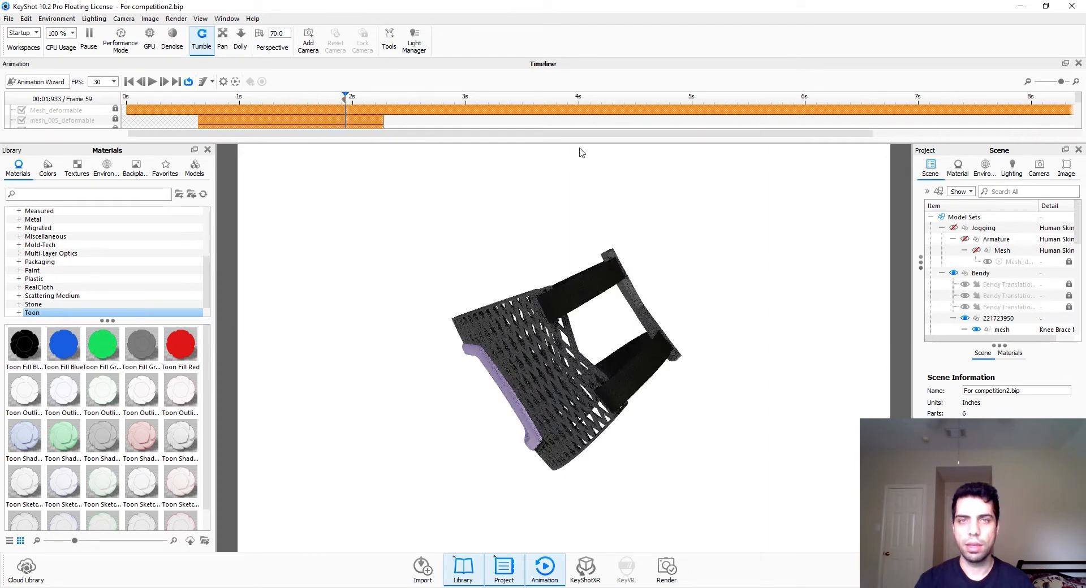
{"action": "left_click_drag", "start_coordinate": [583, 135], "coordinate": [826, 147]}
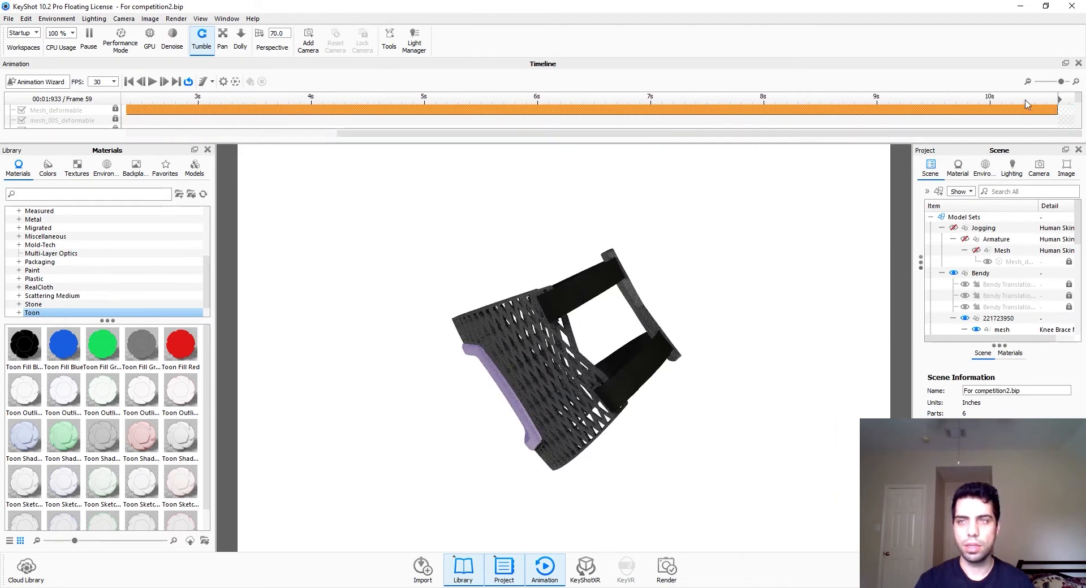
{"action": "left_click_drag", "start_coordinate": [1060, 99], "coordinate": [275, 102]}
{"action": "left_click_drag", "start_coordinate": [373, 135], "coordinate": [234, 136]}
{"action": "left_click_drag", "start_coordinate": [449, 107], "coordinate": [256, 112]}
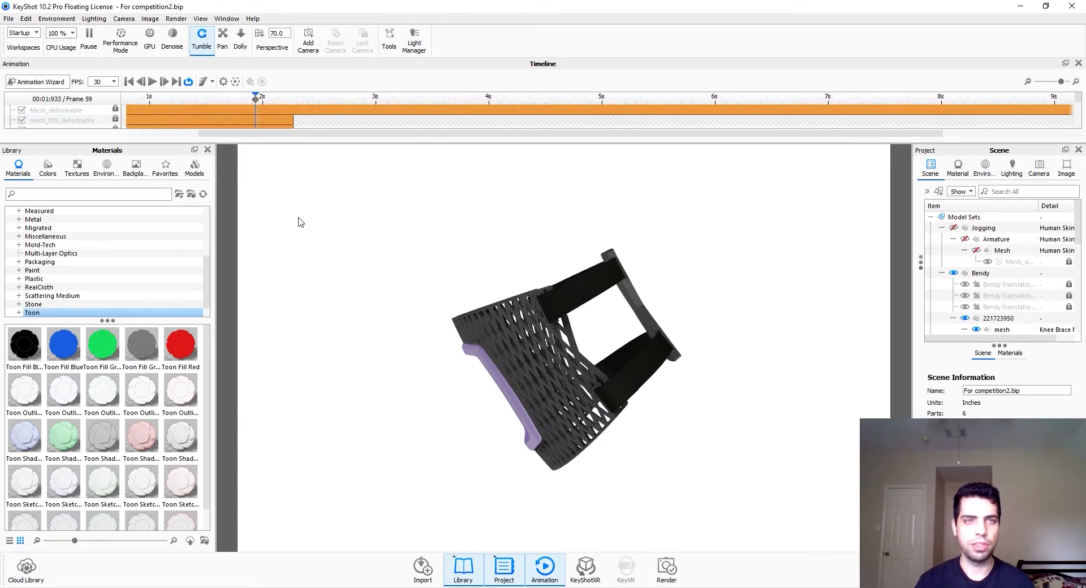
Step: Orbit the camera around the knee brace so that its purple frame faces right, in the runner's direction
{"action": "scroll", "coordinate": [288, 121], "scroll_direction": "down", "scroll_amount": 2}
{"action": "scroll", "coordinate": [287, 121], "scroll_direction": "up", "scroll_amount": 2}
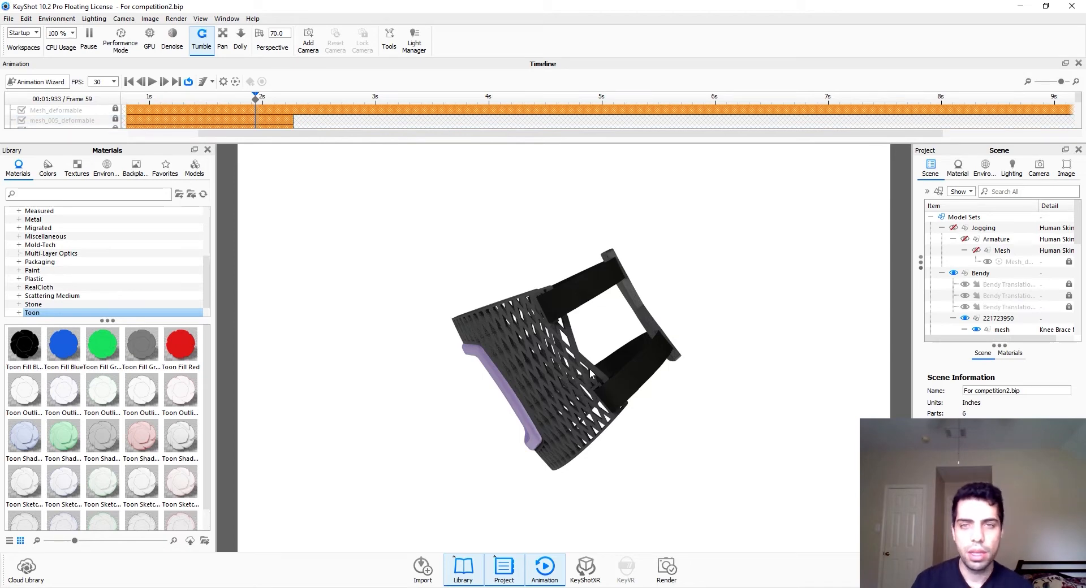
{"action": "left_click_drag", "start_coordinate": [589, 368], "coordinate": [494, 375]}
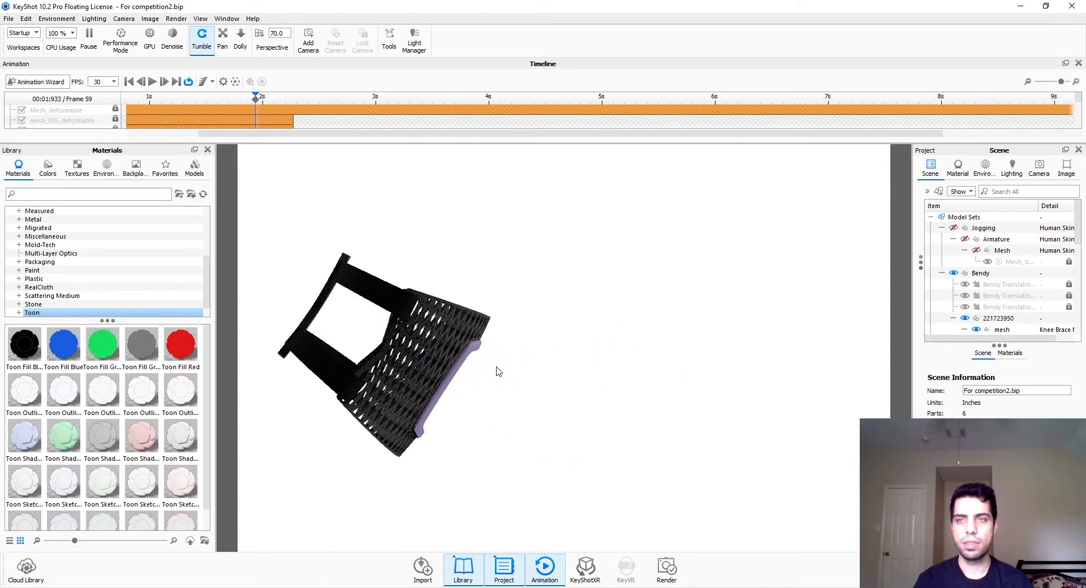
{"action": "left_click_drag", "start_coordinate": [432, 352], "coordinate": [651, 346]}
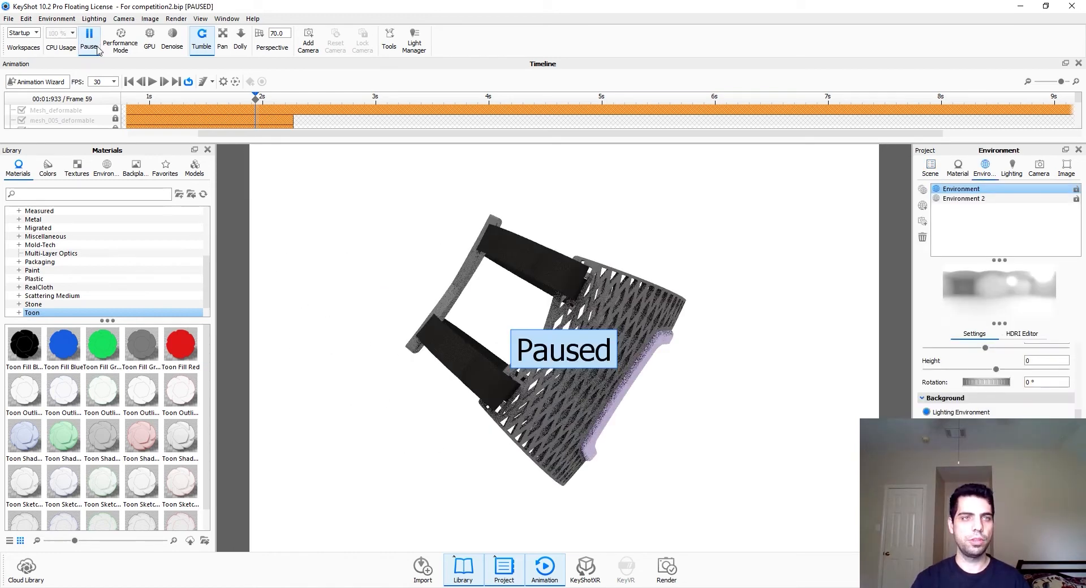
Step: Resume the real-time rendering and import the cropped runner photo from the New Project Backgrounds folder into the backplate library
{"action": "left_click", "coordinate": [99, 49]}
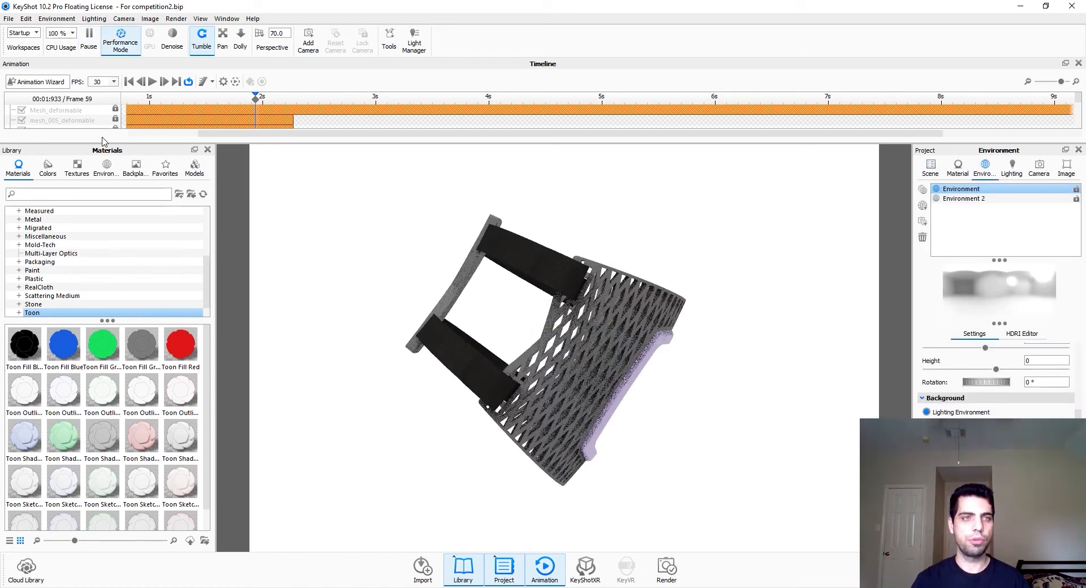
{"action": "left_click", "coordinate": [135, 179]}
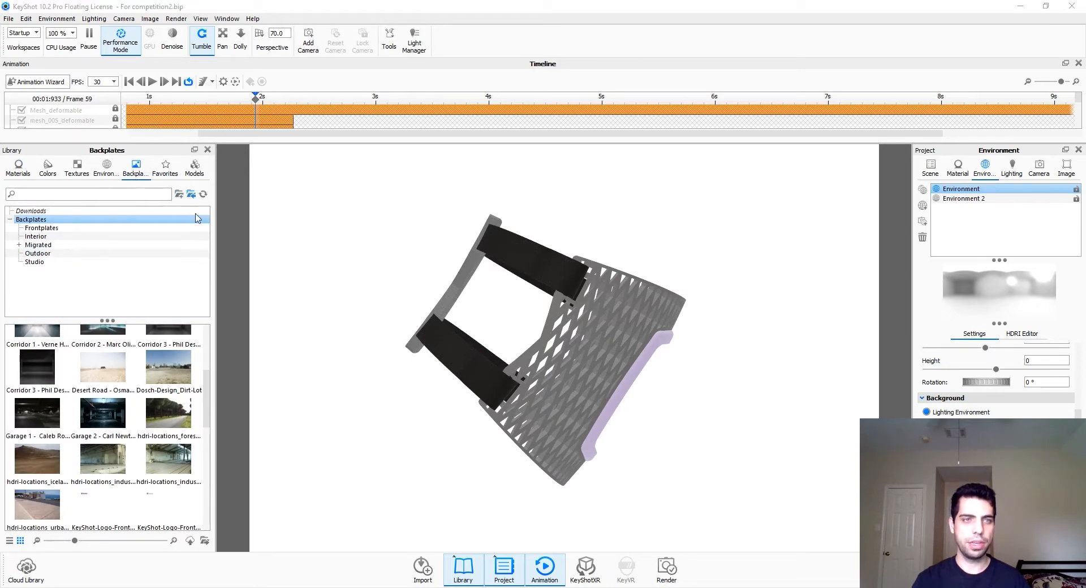
{"action": "scroll", "coordinate": [87, 169], "scroll_direction": "up", "scroll_amount": 4}
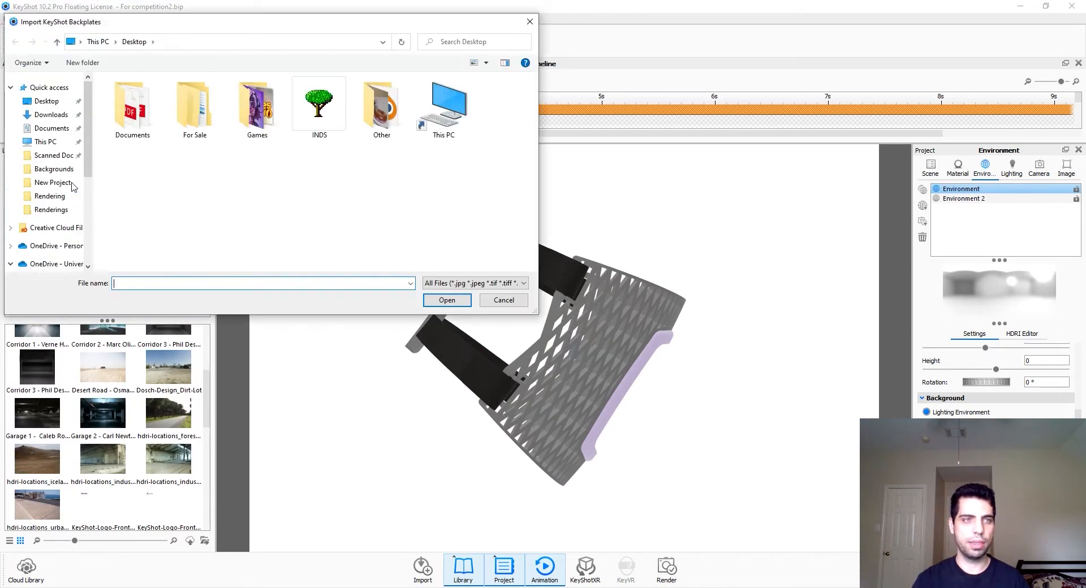
{"action": "left_click", "coordinate": [52, 182]}
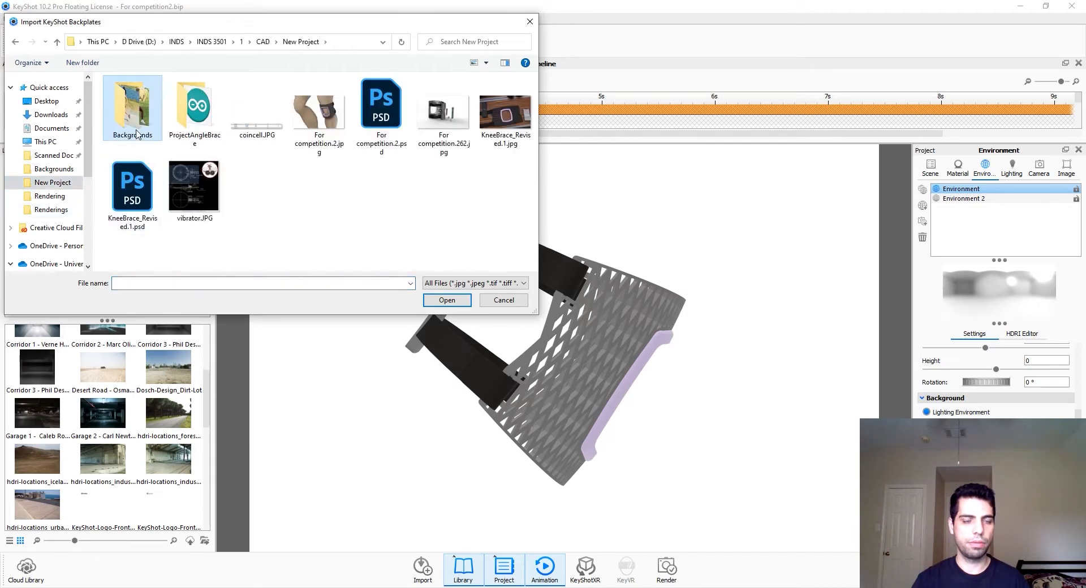
{"action": "double_click", "coordinate": [132, 111]}
{"action": "double_click", "coordinate": [256, 113]}
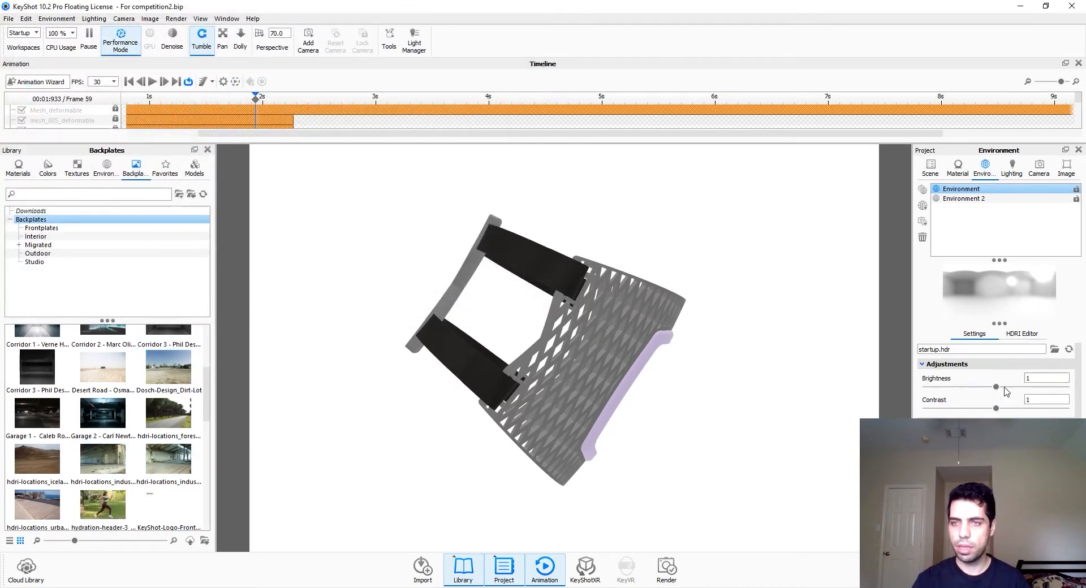
Step: Apply the imported runner photo to the scene as its backplate image and check the environment's background settings
{"action": "left_click", "coordinate": [1017, 335]}
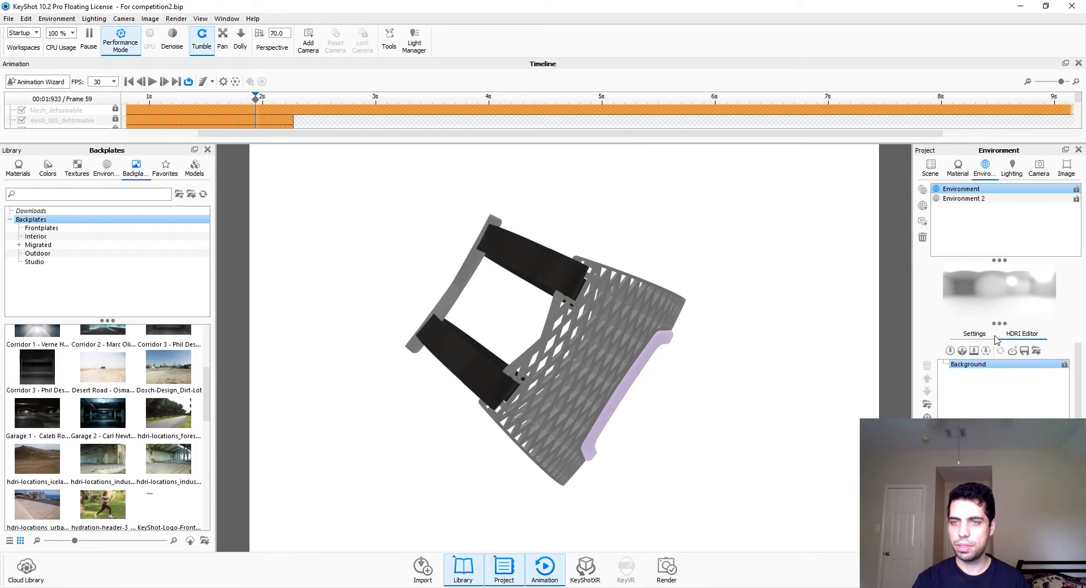
{"action": "left_click_drag", "start_coordinate": [113, 509], "coordinate": [470, 470]}
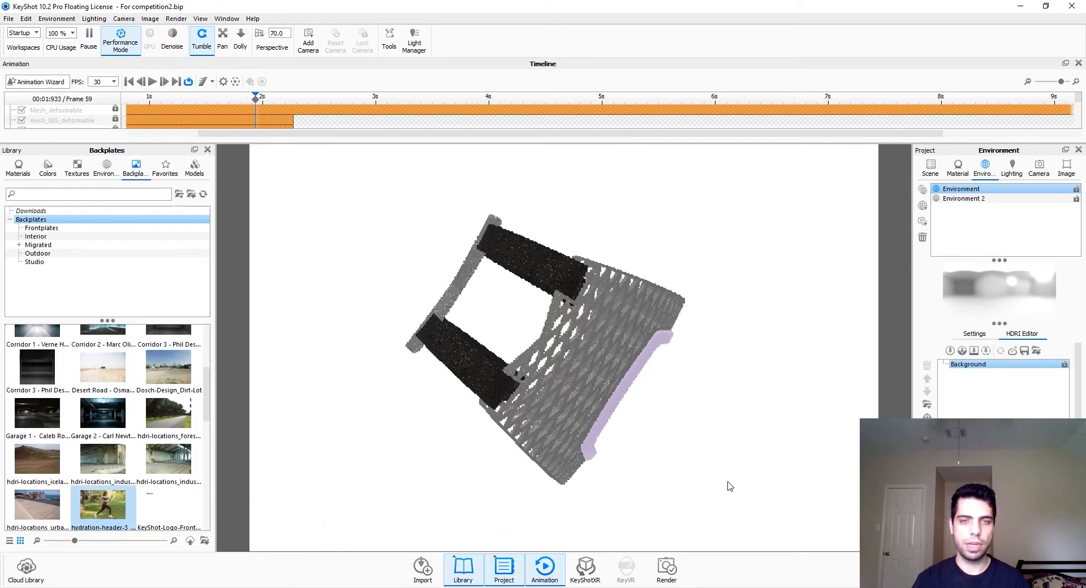
{"action": "left_click", "coordinate": [992, 336]}
{"action": "scroll", "coordinate": [996, 382], "scroll_direction": "down", "scroll_amount": 3}
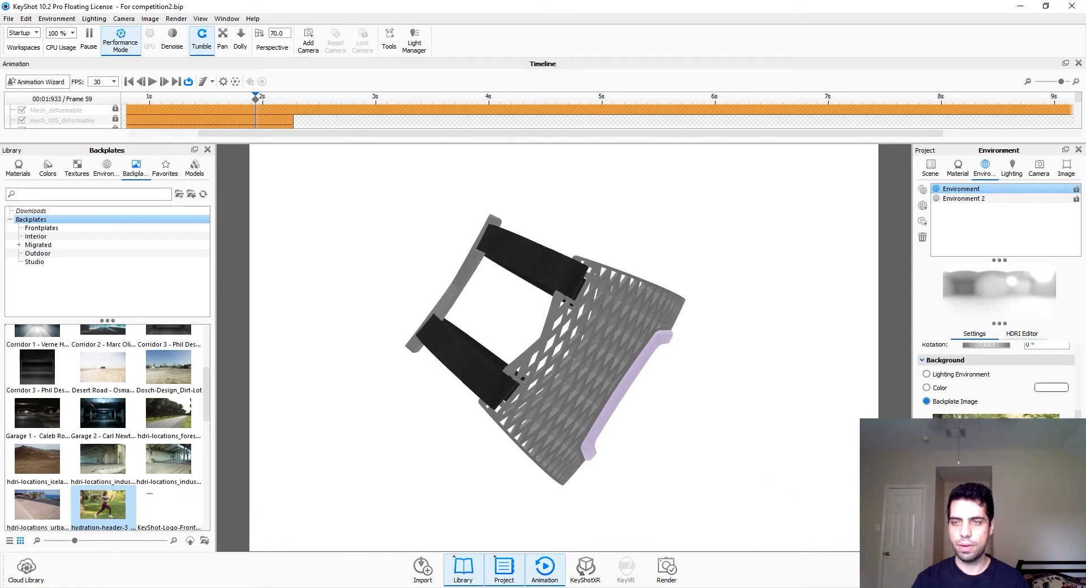
{"action": "scroll", "coordinate": [996, 382], "scroll_direction": "down", "scroll_amount": 2}
{"action": "scroll", "coordinate": [996, 382], "scroll_direction": "up", "scroll_amount": 3}
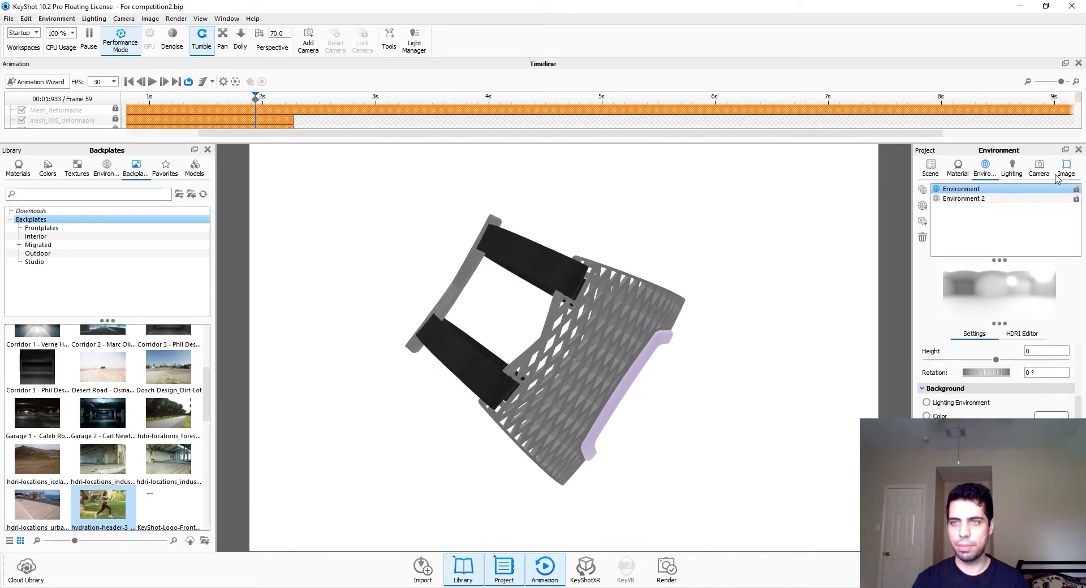
Step: Display the runner backplate behind the knee brace and switch the image style to Default
{"action": "left_click", "coordinate": [1057, 174]}
{"action": "scroll", "coordinate": [996, 351], "scroll_direction": "down", "scroll_amount": 3}
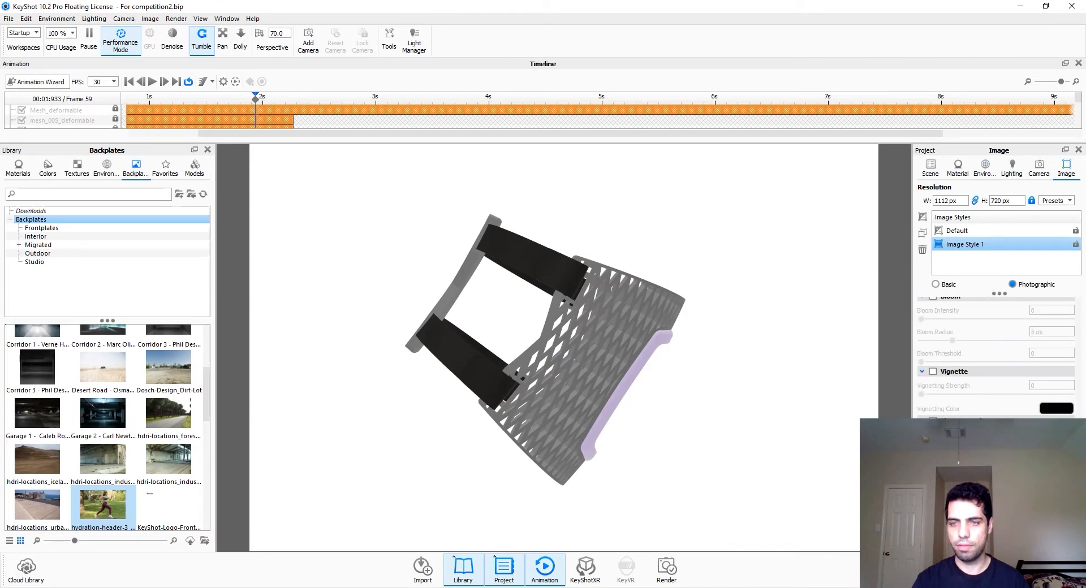
{"action": "key", "text": "b"}
{"action": "scroll", "coordinate": [996, 357], "scroll_direction": "up", "scroll_amount": 3}
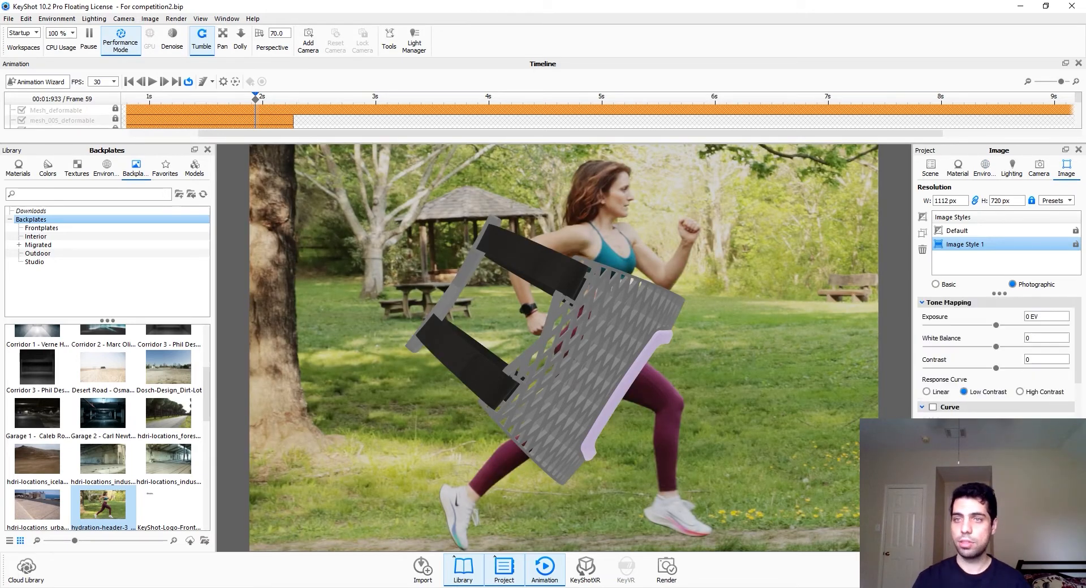
{"action": "left_click", "coordinate": [991, 233]}
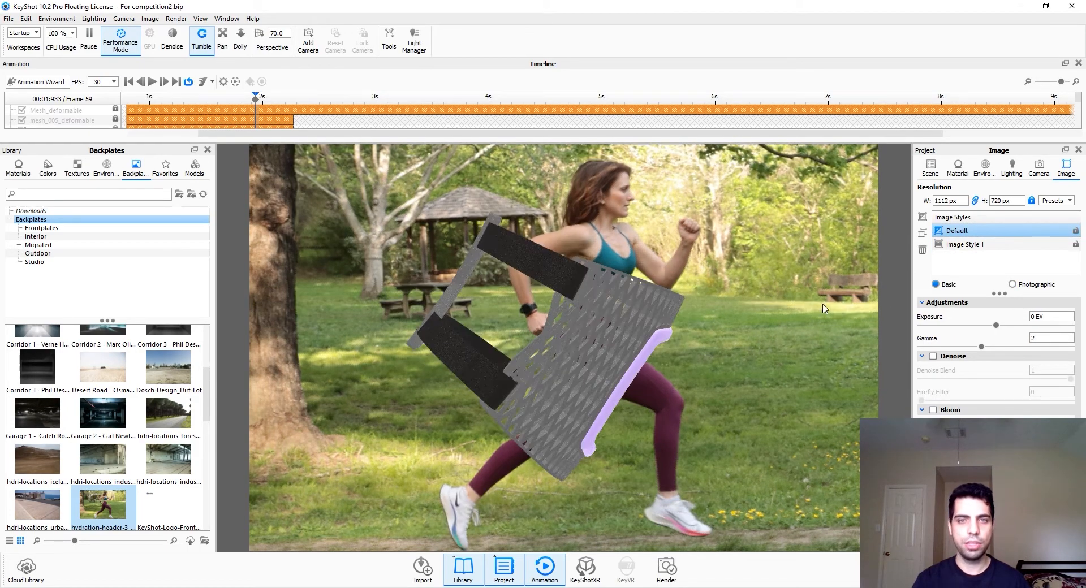
Step: Reduce the brace in the view to about the size of the runner's knee and add a new camera named Camera 9
{"action": "scroll", "coordinate": [599, 356], "scroll_direction": "down", "scroll_amount": 10}
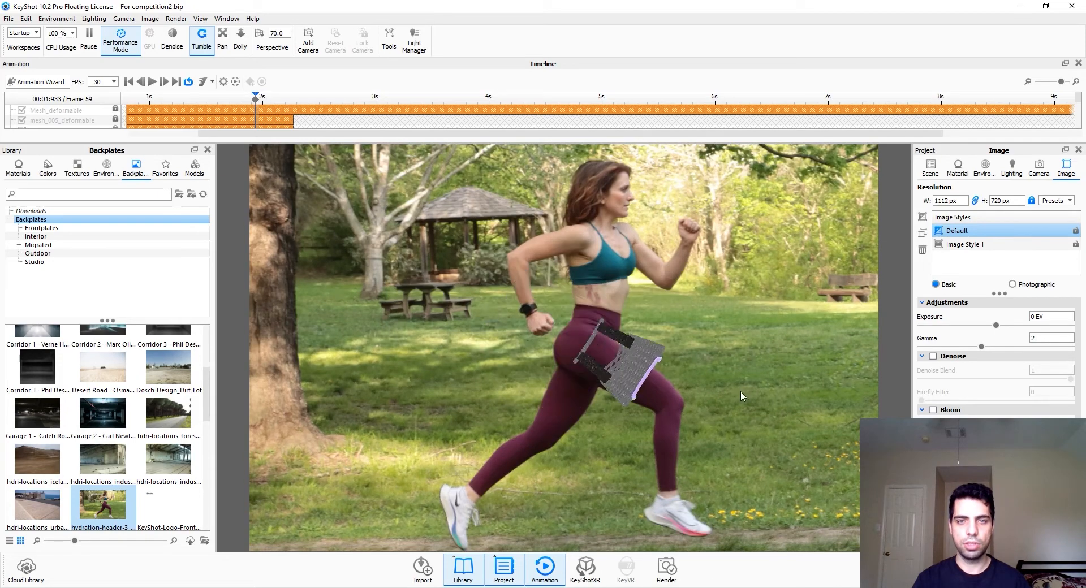
{"action": "left_click", "coordinate": [930, 168]}
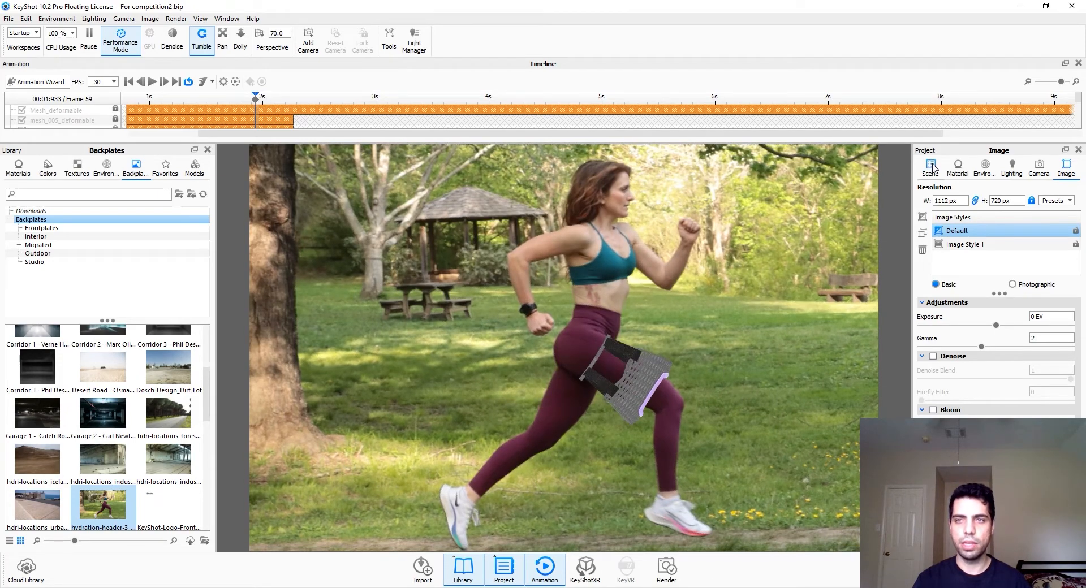
{"action": "left_click", "coordinate": [1011, 169]}
{"action": "left_click", "coordinate": [1040, 168]}
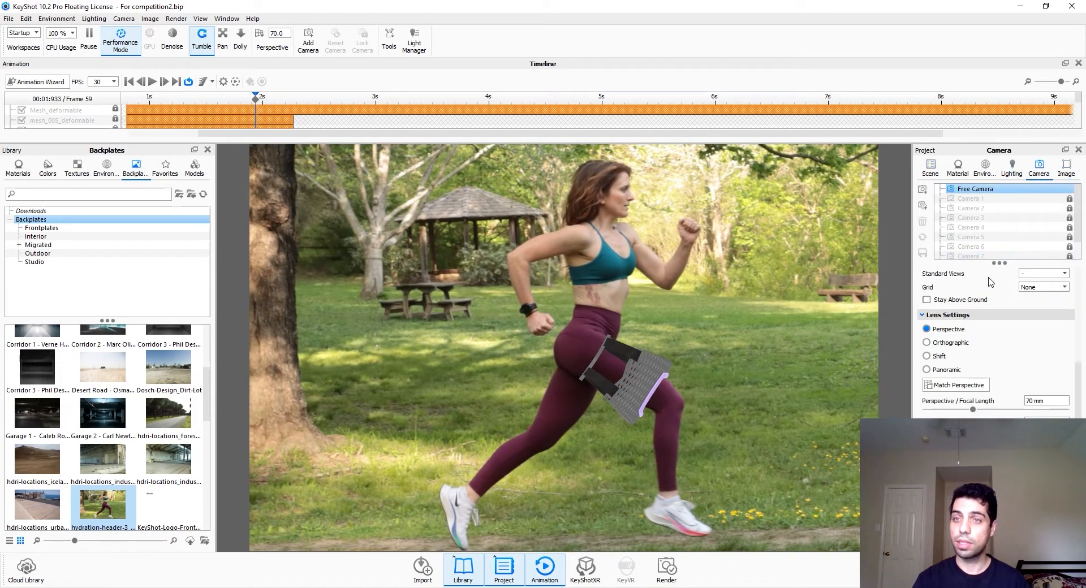
{"action": "left_click", "coordinate": [922, 189]}
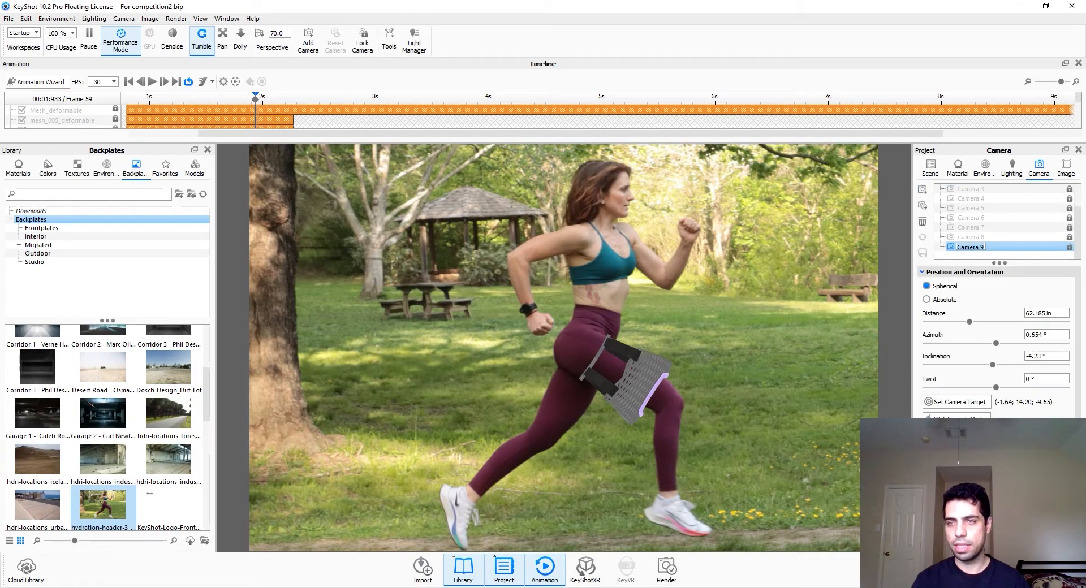
Step: Set Camera 9 to 2.16° inclination and -52.56° twist, and shift the view to bring the brace to the runner's front knee
{"action": "left_click_drag", "start_coordinate": [991, 365], "coordinate": [976, 388]}
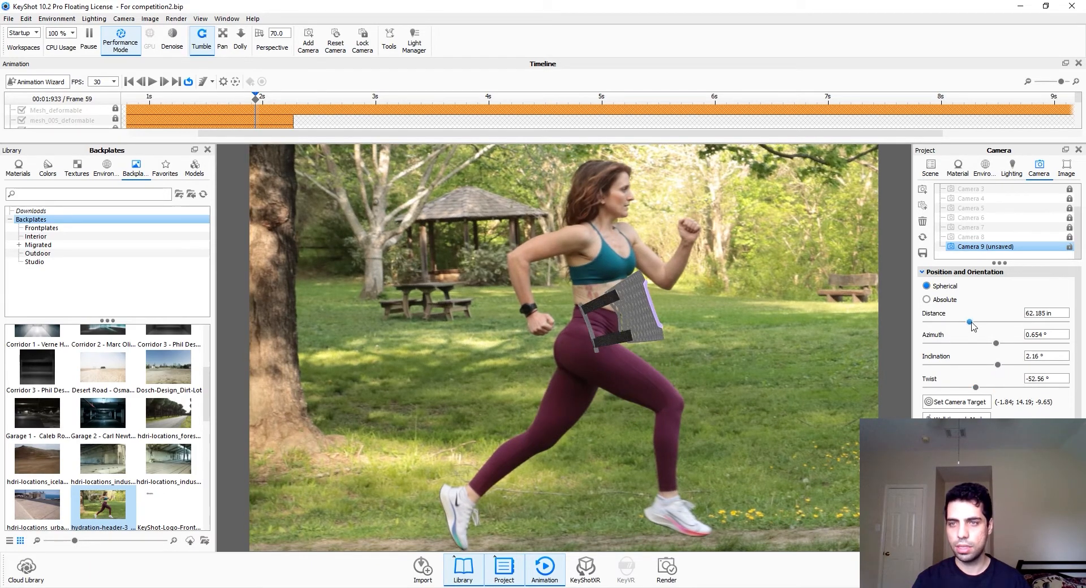
{"action": "left_click_drag", "start_coordinate": [970, 322], "coordinate": [974, 322]}
{"action": "middle_click_drag", "start_coordinate": [630, 344], "coordinate": [520, 480]}
Step: Select the Bendy knee brace group in the scene tree and pan the view to refine its placement over the runner's front knee
{"action": "left_click", "coordinate": [930, 168]}
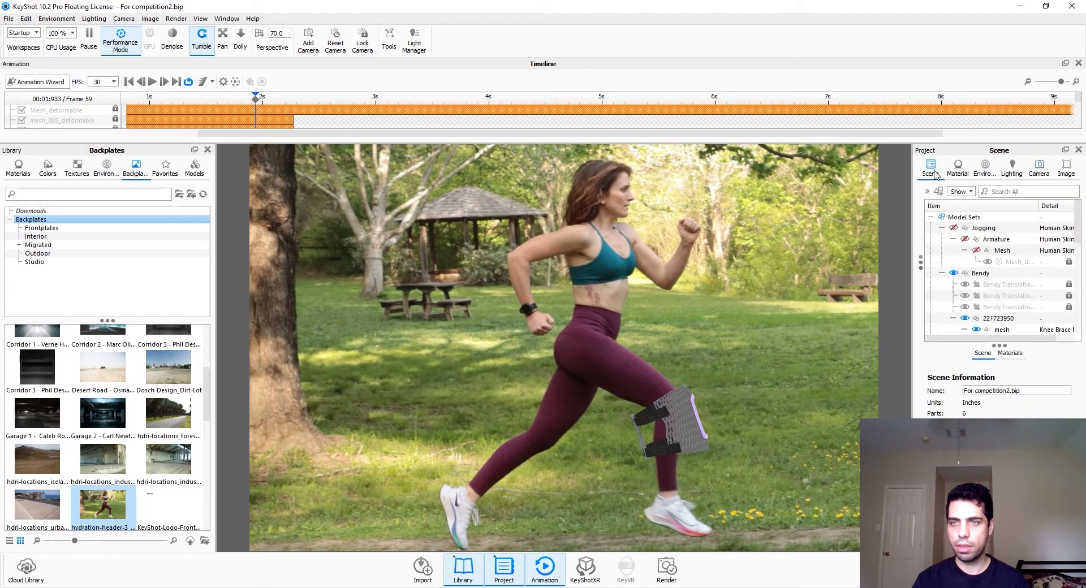
{"action": "left_click", "coordinate": [942, 239]}
{"action": "right_click", "coordinate": [951, 238]}
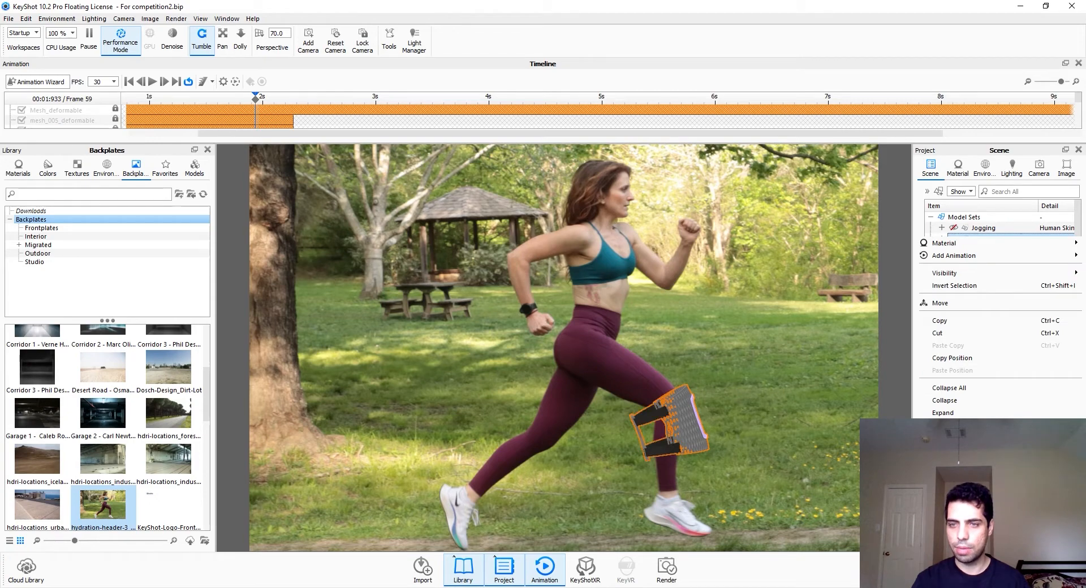
{"action": "left_click", "coordinate": [945, 453]}
{"action": "middle_click_drag", "start_coordinate": [597, 359], "coordinate": [701, 411]}
{"action": "middle_click_drag", "start_coordinate": [651, 389], "coordinate": [671, 413]}
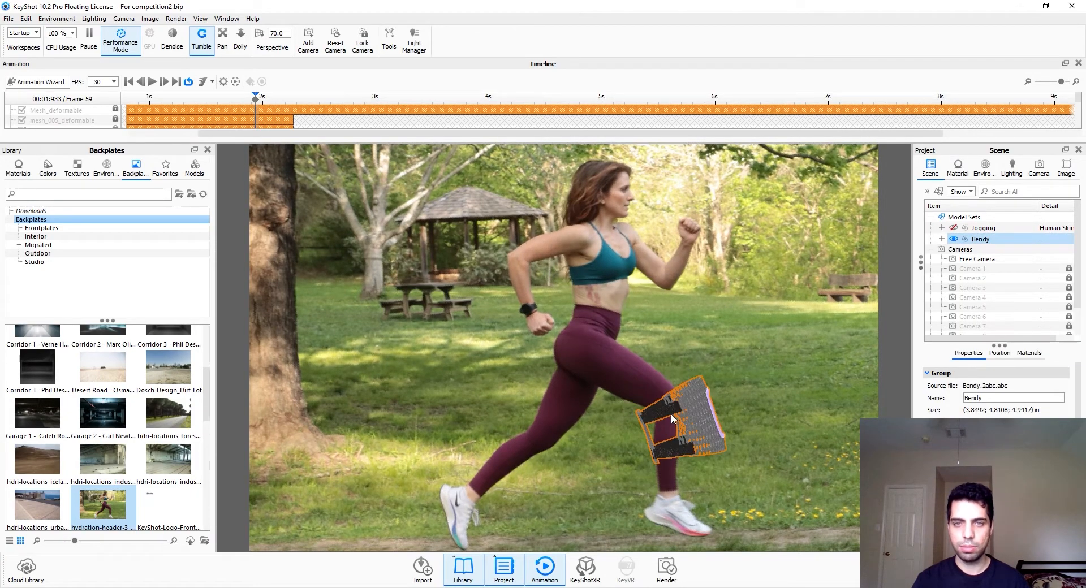
Step: Orbit Camera 9 and reduce the brace in the view so it wraps the runner's front knee at matching scale
{"action": "left_click_drag", "start_coordinate": [671, 413], "coordinate": [643, 386]}
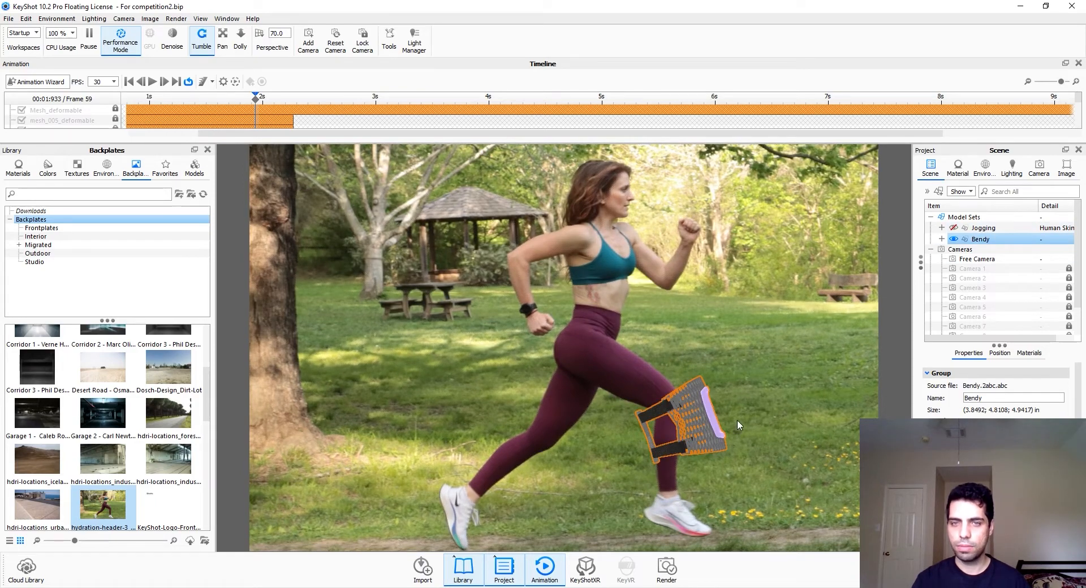
{"action": "middle_click_drag", "start_coordinate": [718, 440], "coordinate": [704, 450]}
{"action": "scroll", "coordinate": [682, 424], "scroll_direction": "up", "scroll_amount": 3}
{"action": "scroll", "coordinate": [683, 424], "scroll_direction": "down", "scroll_amount": 5}
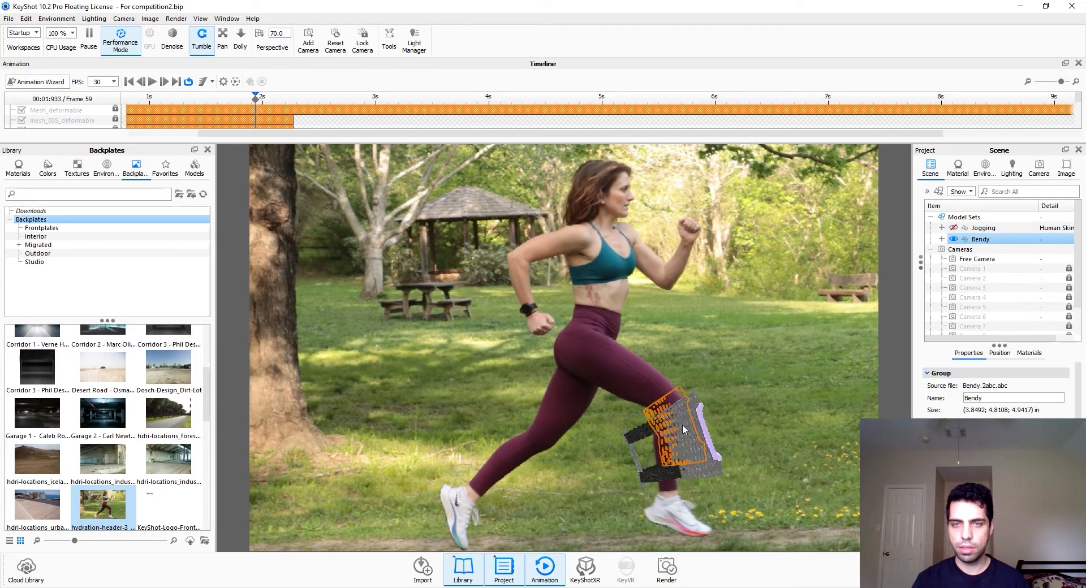
{"action": "mouse_move", "coordinate": [735, 483]}
{"action": "middle_mouse_down"}
{"action": "mouse_move", "coordinate": [758, 465]}
{"action": "mouse_move", "coordinate": [727, 454]}
{"action": "mouse_move", "coordinate": [762, 486]}
{"action": "mouse_move", "coordinate": [742, 488]}
{"action": "middle_mouse_up"}
{"action": "scroll", "coordinate": [727, 454], "scroll_direction": "down", "scroll_amount": 2}
{"action": "scroll", "coordinate": [727, 454], "scroll_direction": "down", "scroll_amount": 2}
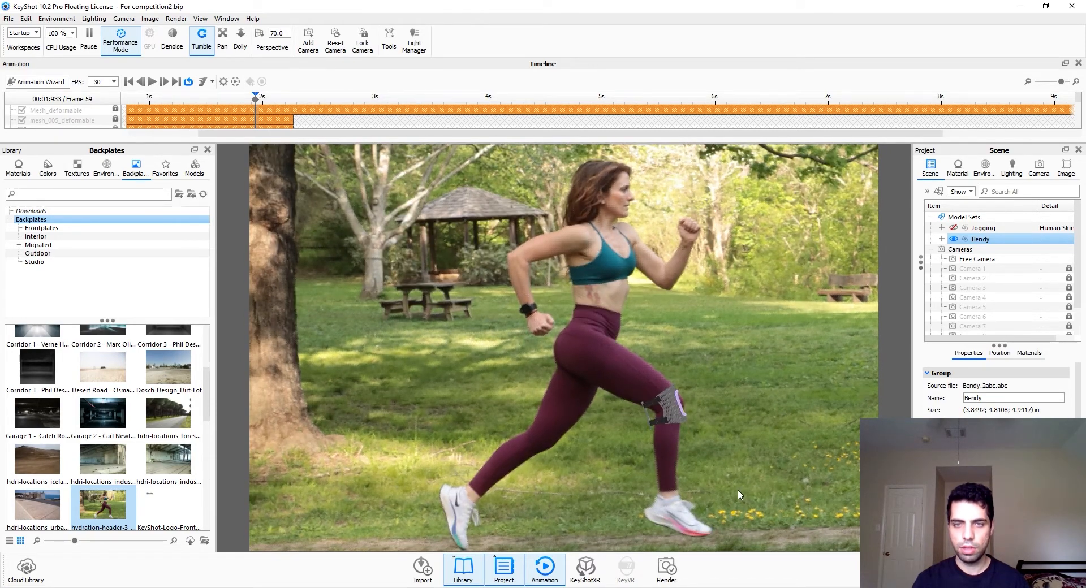
Step: Unlock the hidden Jogging model and delete it from the scene
{"action": "left_click", "coordinate": [999, 228]}
{"action": "right_click", "coordinate": [999, 228]}
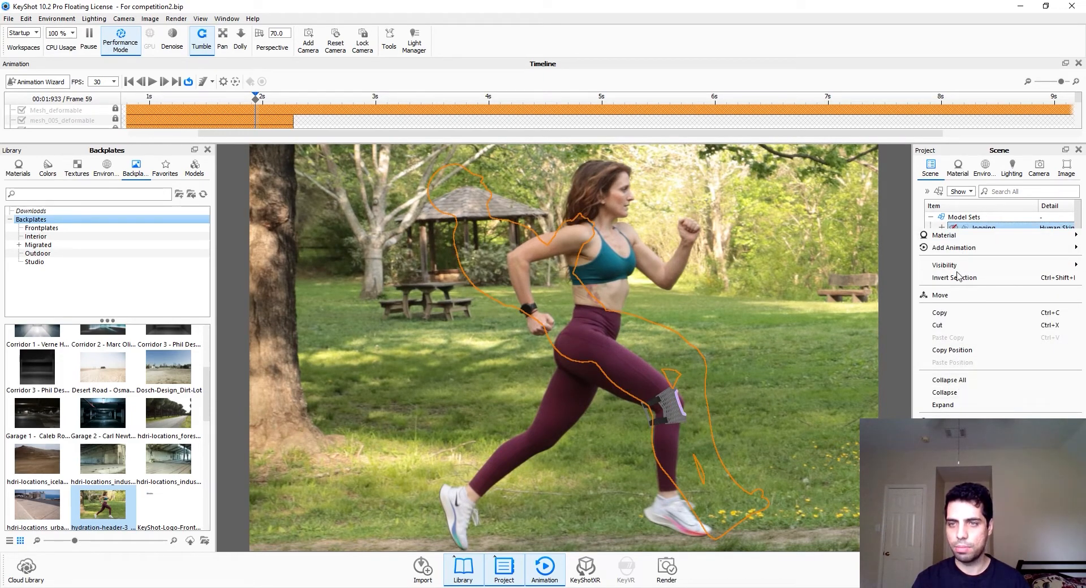
{"action": "left_click", "coordinate": [945, 423]}
{"action": "right_click", "coordinate": [966, 226]}
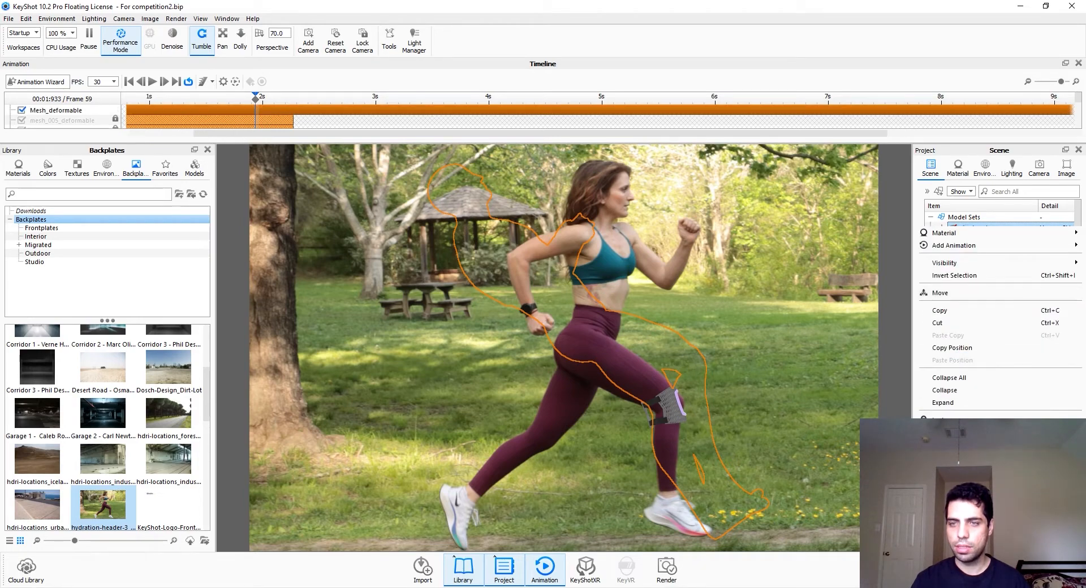
{"action": "left_click", "coordinate": [951, 420]}
{"action": "left_click", "coordinate": [573, 310]}
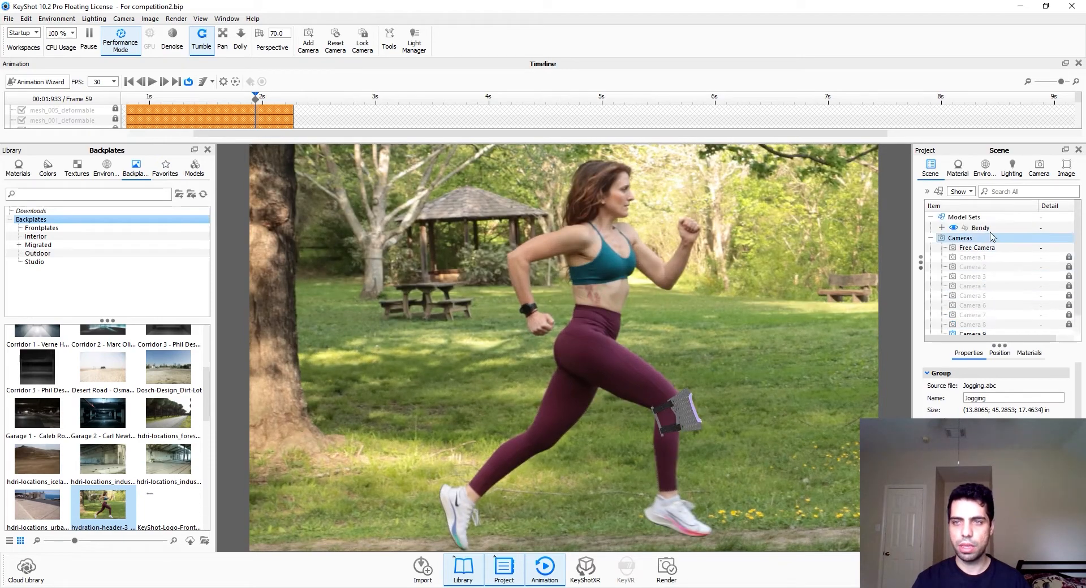
Step: Select the Bendy group and realign the brace in the view over the runner's front knee
{"action": "right_click", "coordinate": [973, 228]}
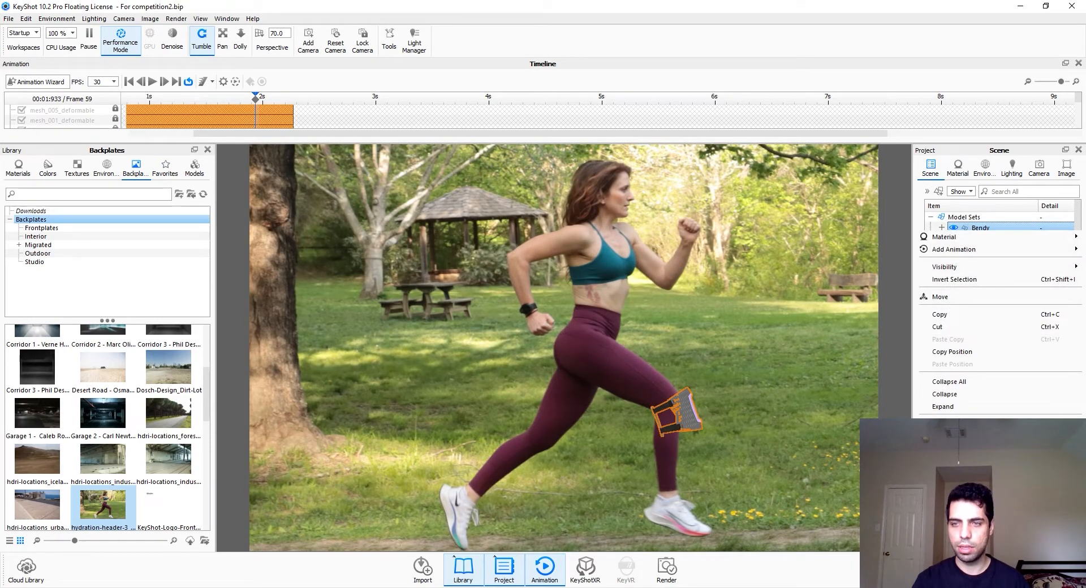
{"action": "left_click", "coordinate": [944, 444]}
{"action": "middle_click_drag", "start_coordinate": [616, 388], "coordinate": [638, 546]}
{"action": "scroll", "coordinate": [687, 456], "scroll_direction": "down", "scroll_amount": 1}
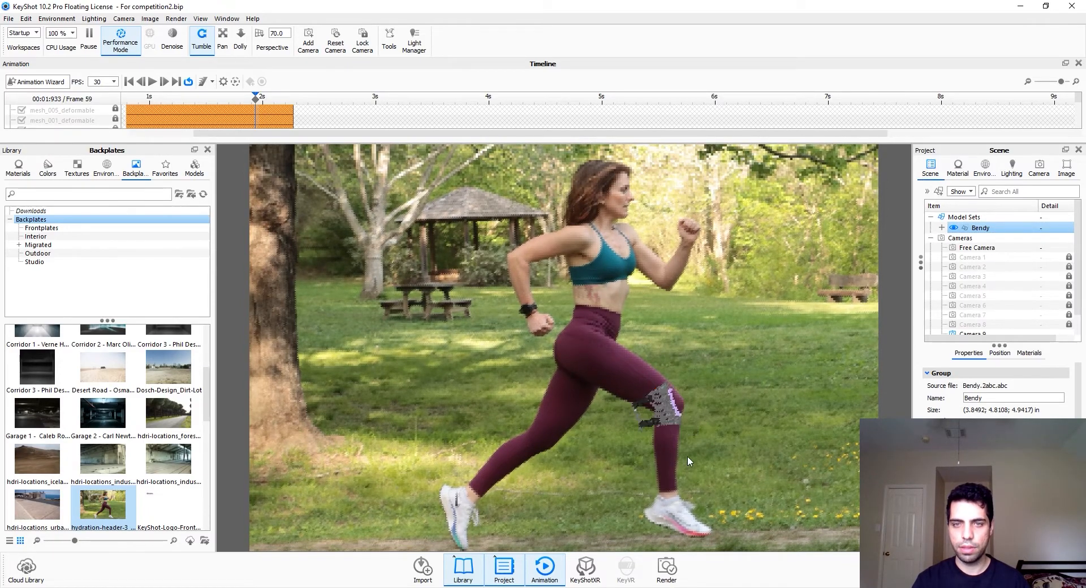
{"action": "middle_click_drag", "start_coordinate": [688, 456], "coordinate": [691, 463]}
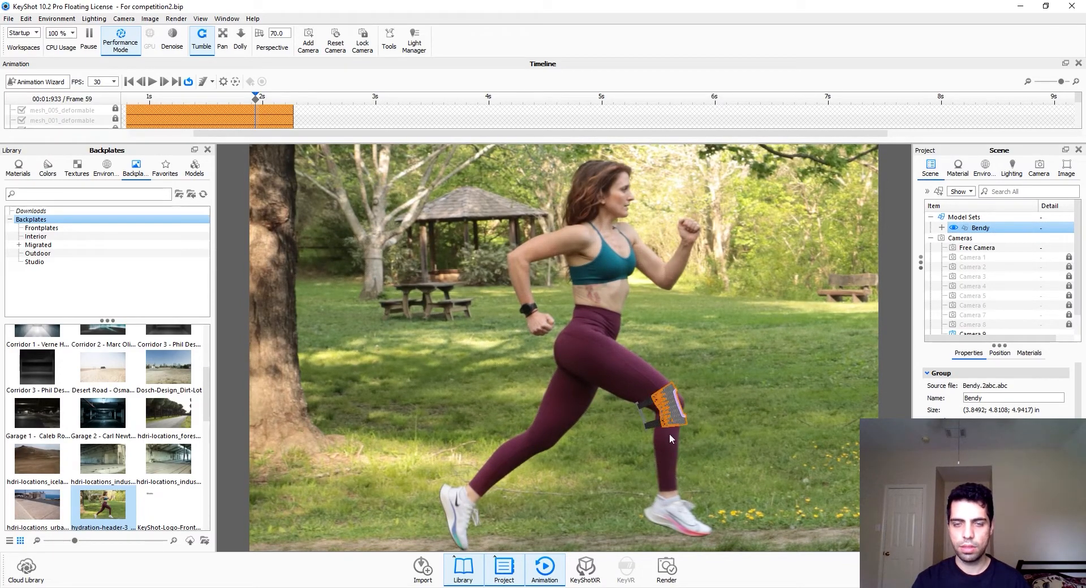
Step: Set Camera 9's twist to -58.68° and shift the view to realign the brace on the runner's front knee
{"action": "left_click", "coordinate": [1040, 168]}
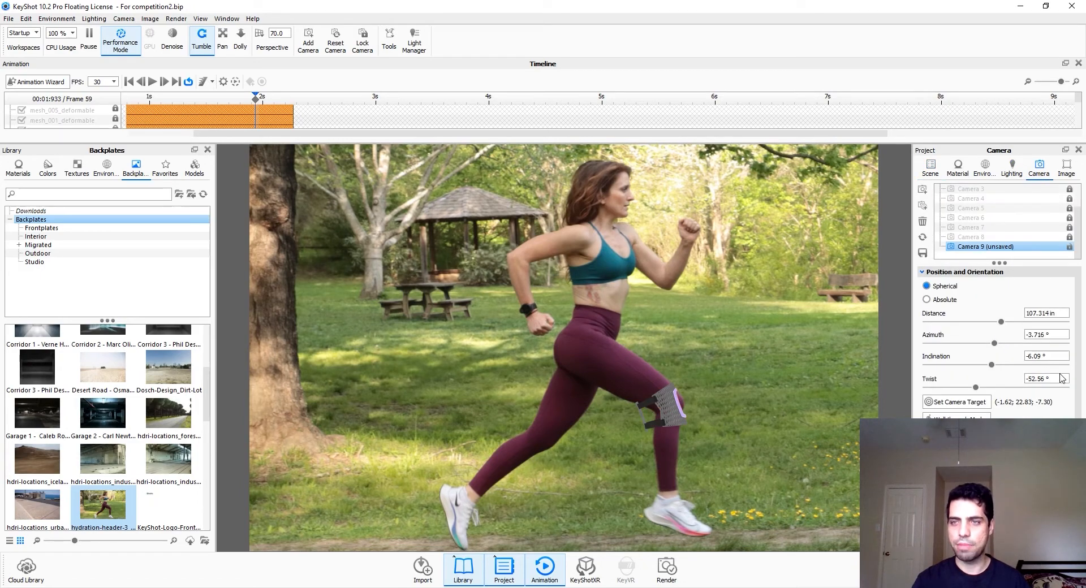
{"action": "left_click_drag", "start_coordinate": [977, 390], "coordinate": [975, 394]}
{"action": "middle_click_drag", "start_coordinate": [791, 396], "coordinate": [752, 395]}
{"action": "middle_click_drag", "start_coordinate": [686, 407], "coordinate": [678, 401]}
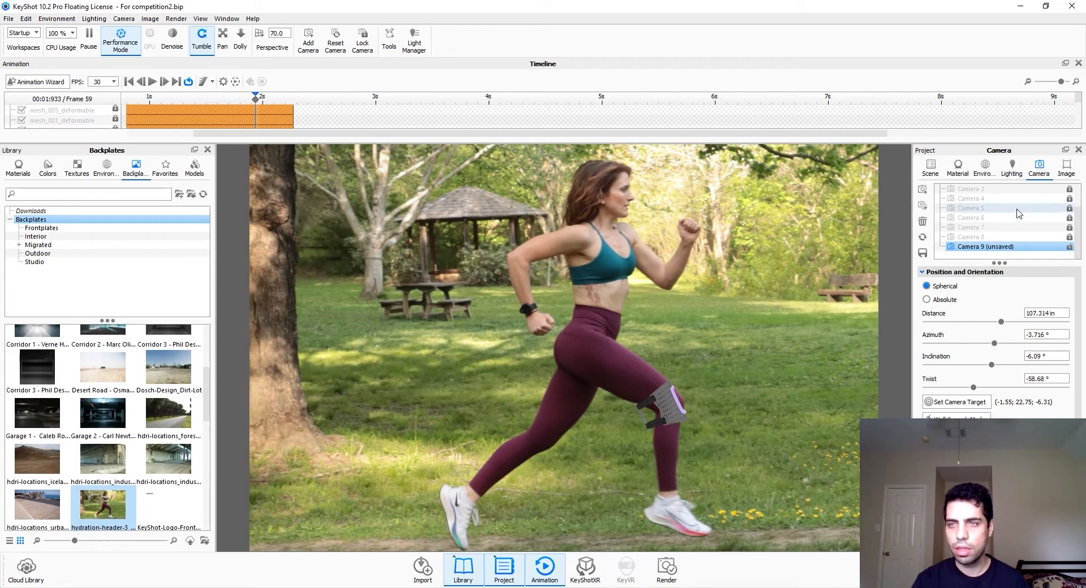
{"action": "middle_click_drag", "start_coordinate": [674, 439], "coordinate": [673, 438]}
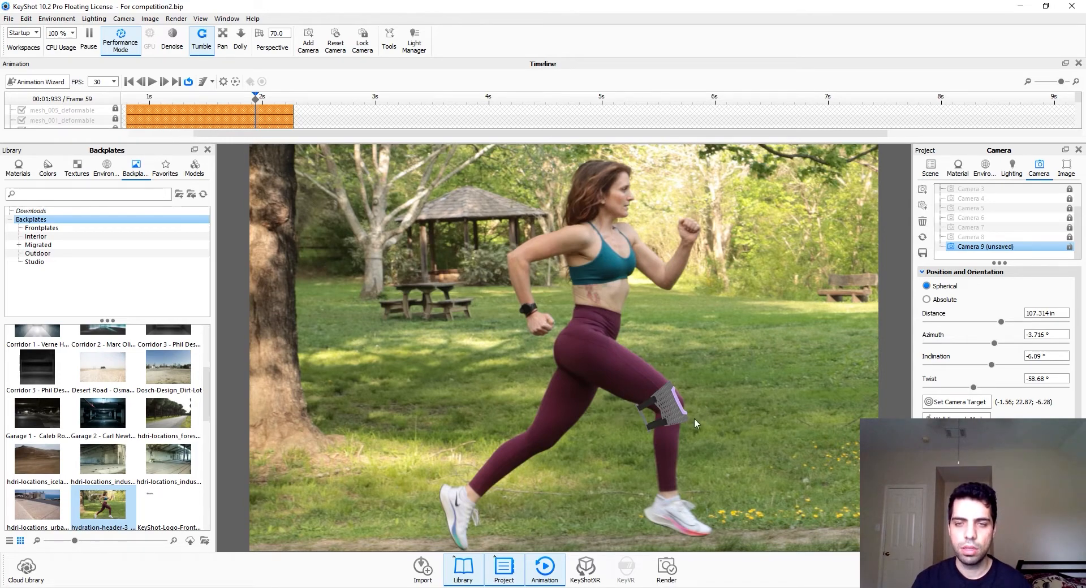
{"action": "middle_click_drag", "start_coordinate": [684, 412], "coordinate": [683, 412]}
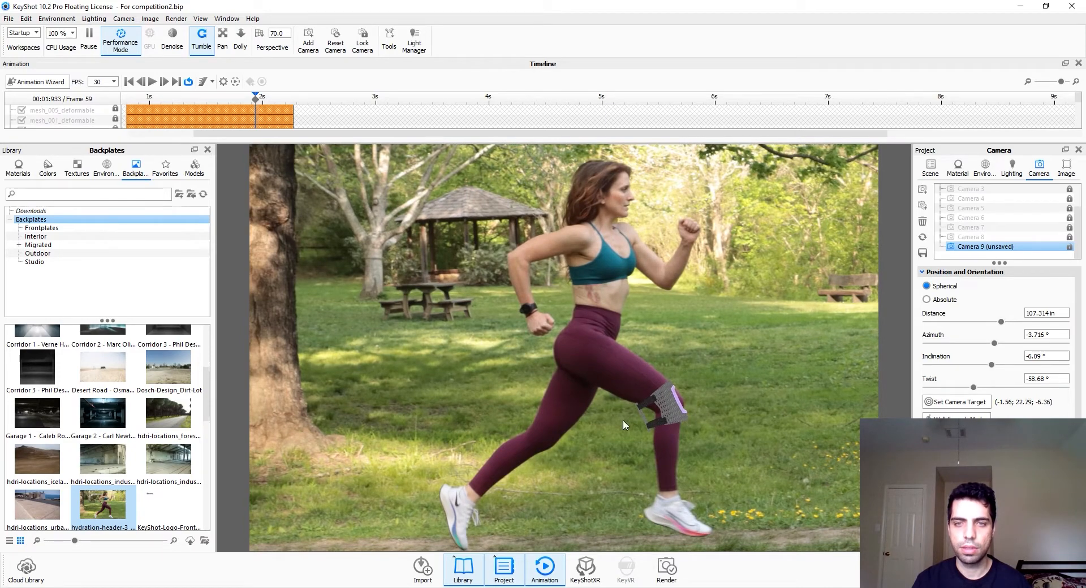
Step: Turn off Performance Mode, set Camera 9's twist to -52.56° and recentre the brace on the runner's knee
{"action": "left_click", "coordinate": [117, 35]}
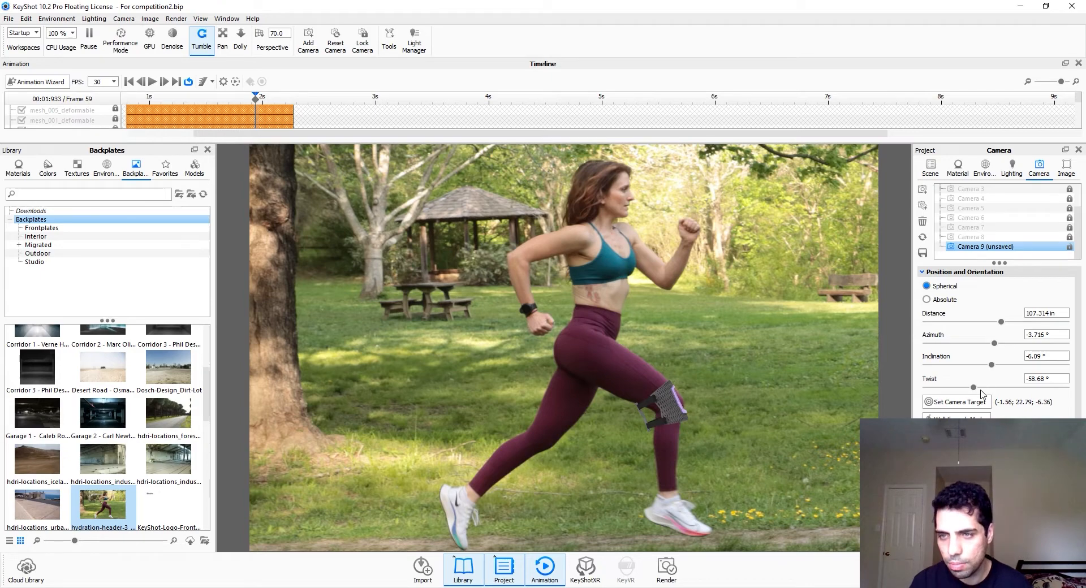
{"action": "left_click_drag", "start_coordinate": [974, 388], "coordinate": [976, 388]}
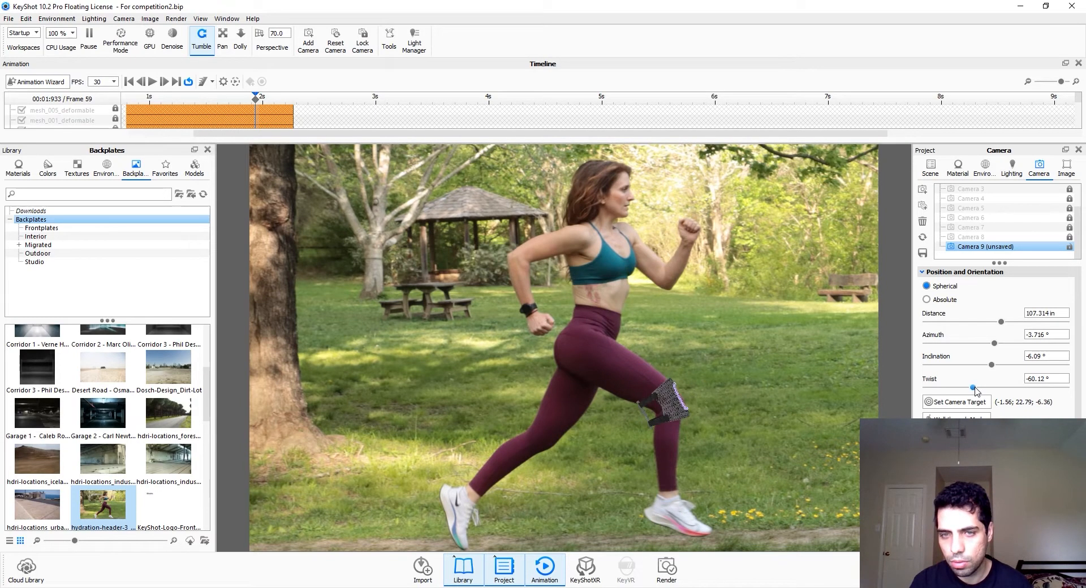
{"action": "middle_click_drag", "start_coordinate": [669, 431], "coordinate": [677, 434]}
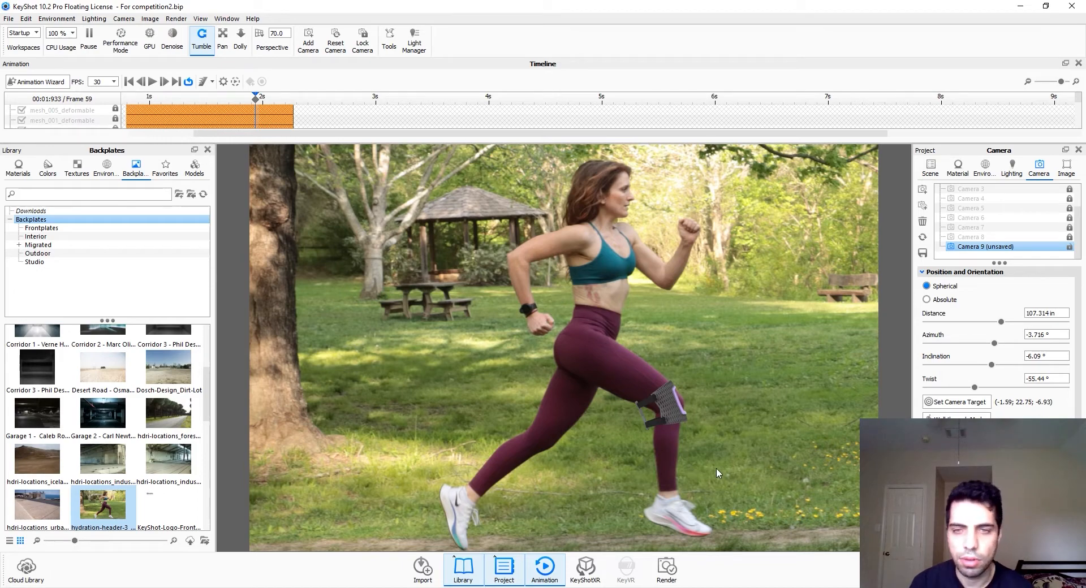
{"action": "middle_click_drag", "start_coordinate": [716, 467], "coordinate": [677, 463]}
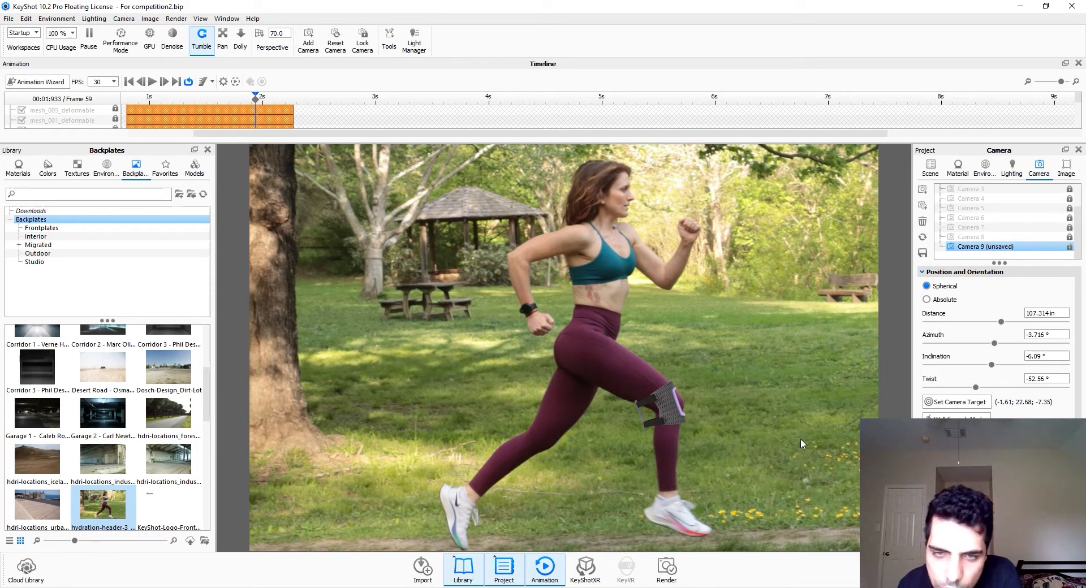
Step: Save Camera 9 and add Camera 10 with a closer view of the brace
{"action": "left_click", "coordinate": [922, 253]}
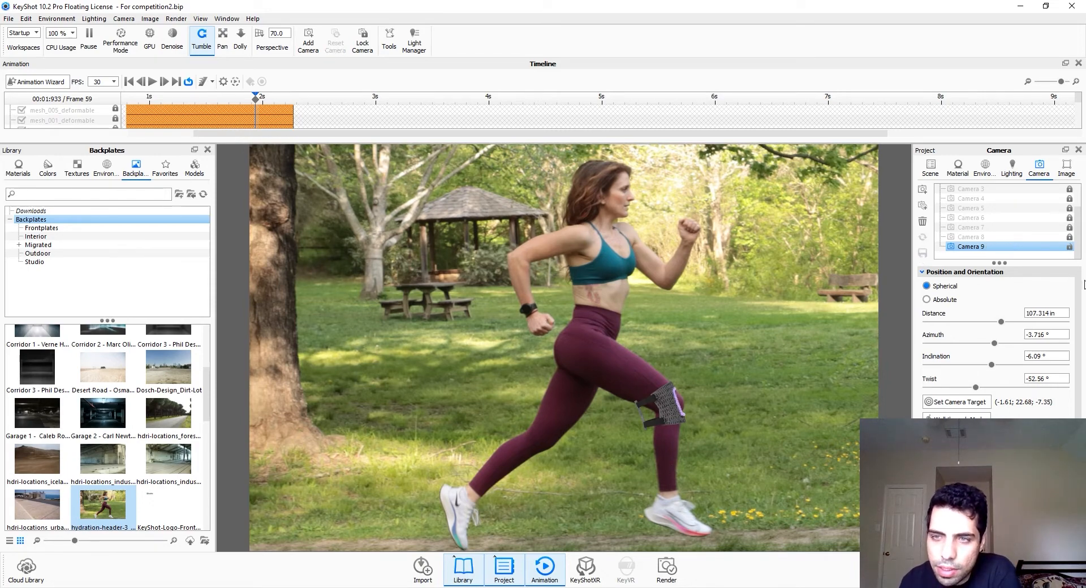
{"action": "left_click", "coordinate": [922, 191]}
{"action": "scroll", "coordinate": [688, 439], "scroll_direction": "up", "scroll_amount": 6}
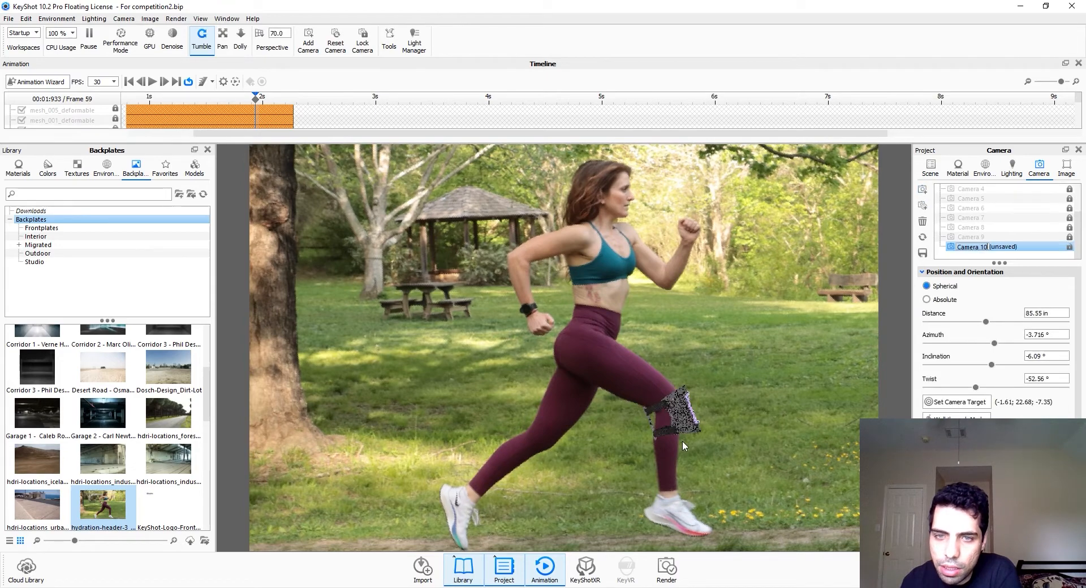
{"action": "middle_click_drag", "start_coordinate": [798, 499], "coordinate": [713, 398]}
{"action": "scroll", "coordinate": [609, 410], "scroll_direction": "up", "scroll_amount": 4}
{"action": "scroll", "coordinate": [608, 406], "scroll_direction": "up", "scroll_amount": 5}
{"action": "scroll", "coordinate": [731, 403], "scroll_direction": "down", "scroll_amount": 4}
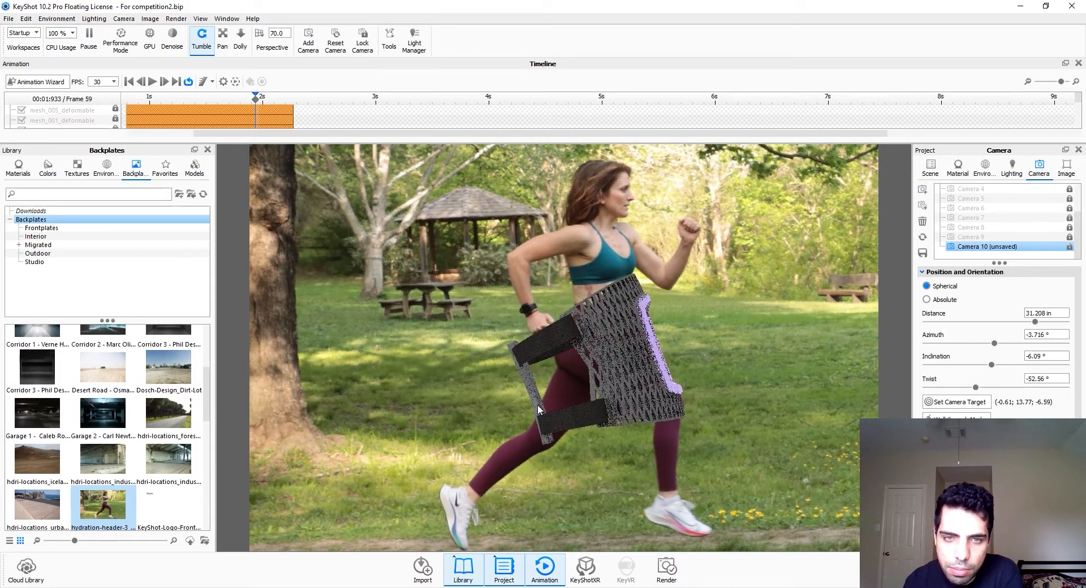
{"action": "scroll", "coordinate": [534, 396], "scroll_direction": "down", "scroll_amount": 5}
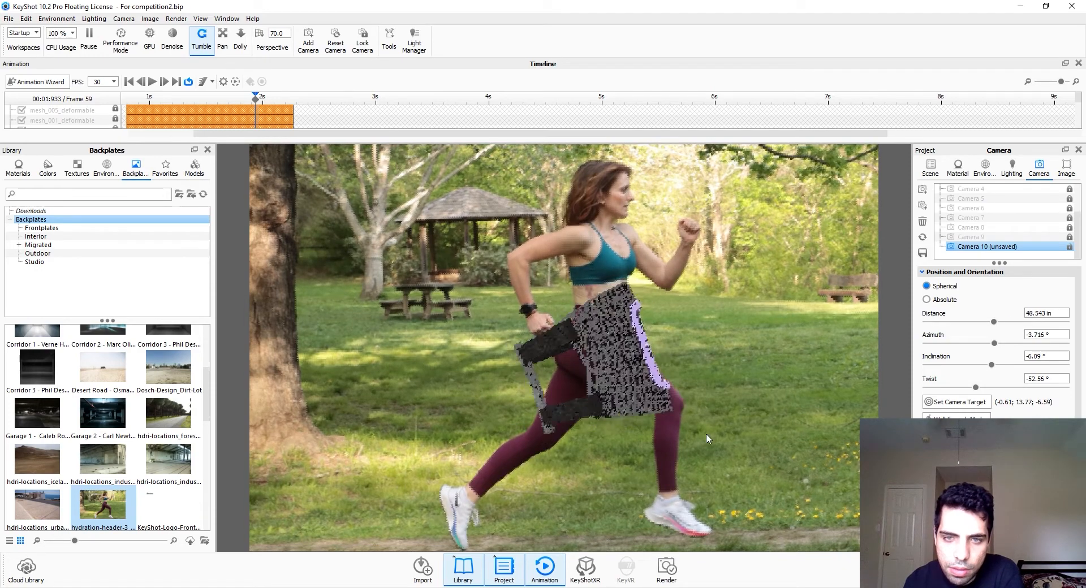
Step: Switch back to Camera 9 and hide the mesh_007 part of the knee brace
{"action": "left_click", "coordinate": [994, 238]}
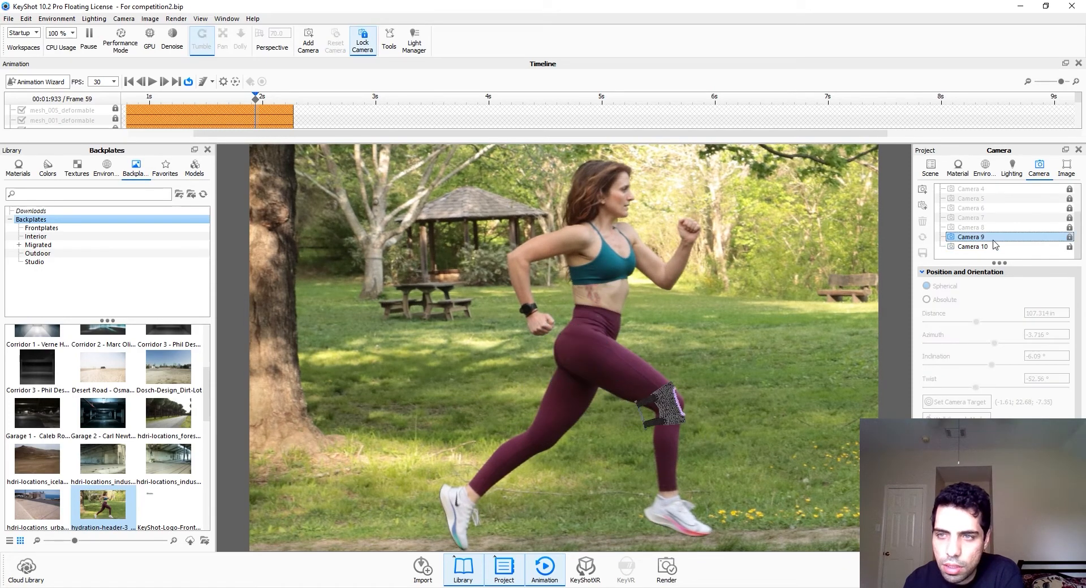
{"action": "left_click", "coordinate": [648, 416]}
{"action": "left_click", "coordinate": [641, 418]}
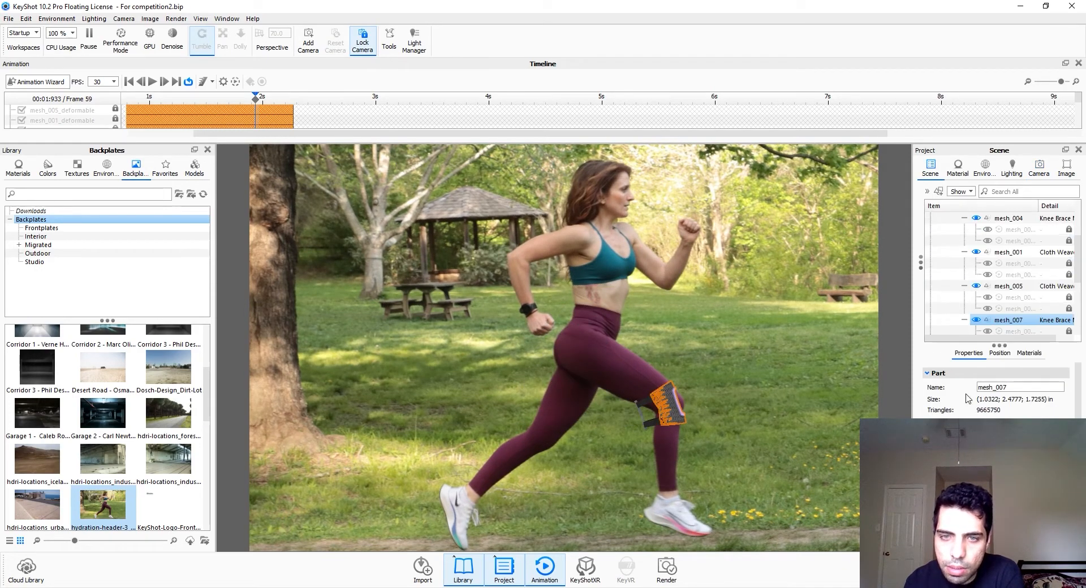
{"action": "left_click", "coordinate": [975, 321]}
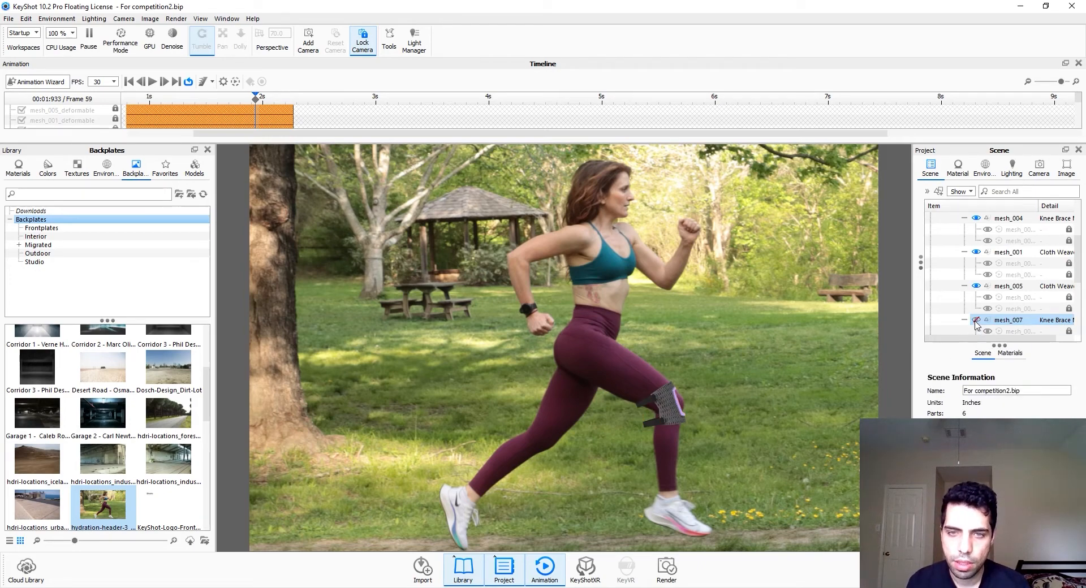
{"action": "left_click", "coordinate": [659, 421]}
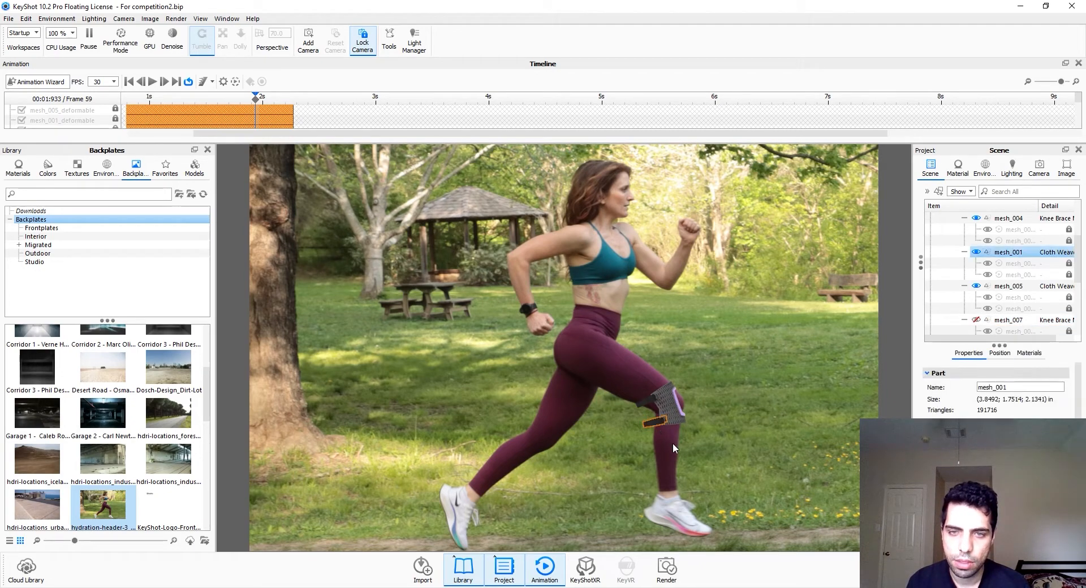
{"action": "left_click", "coordinate": [690, 434]}
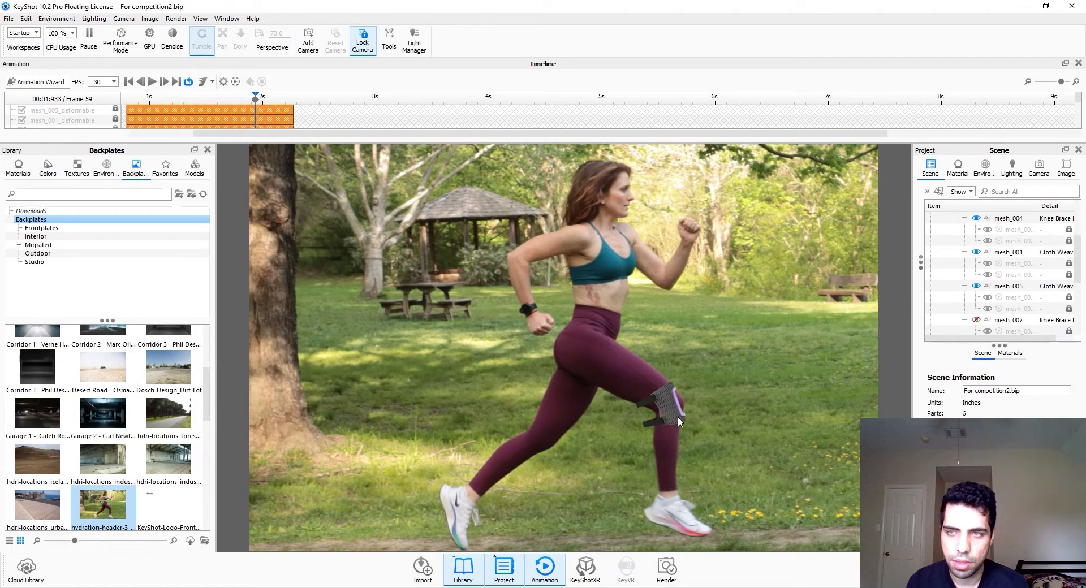
Step: Unlock Camera 9 and nudge the view to fine-tune the brace's position on the knee
{"action": "left_click", "coordinate": [1038, 168]}
{"action": "left_click", "coordinate": [1069, 237]}
{"action": "middle_click_drag", "start_coordinate": [690, 425], "coordinate": [690, 424]}
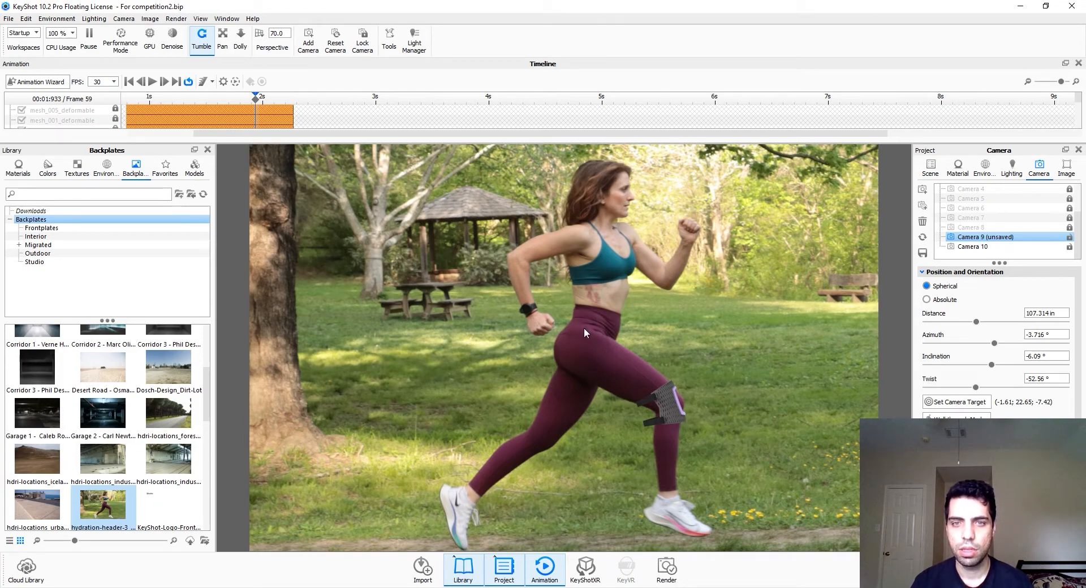
Step: Recolour the brace's purple trim from the runner's teal top, adjusting the diffuse colour to hue 190°, saturation 100% and value 94%
{"action": "double_click", "coordinate": [682, 415]}
{"action": "left_click", "coordinate": [1063, 261]}
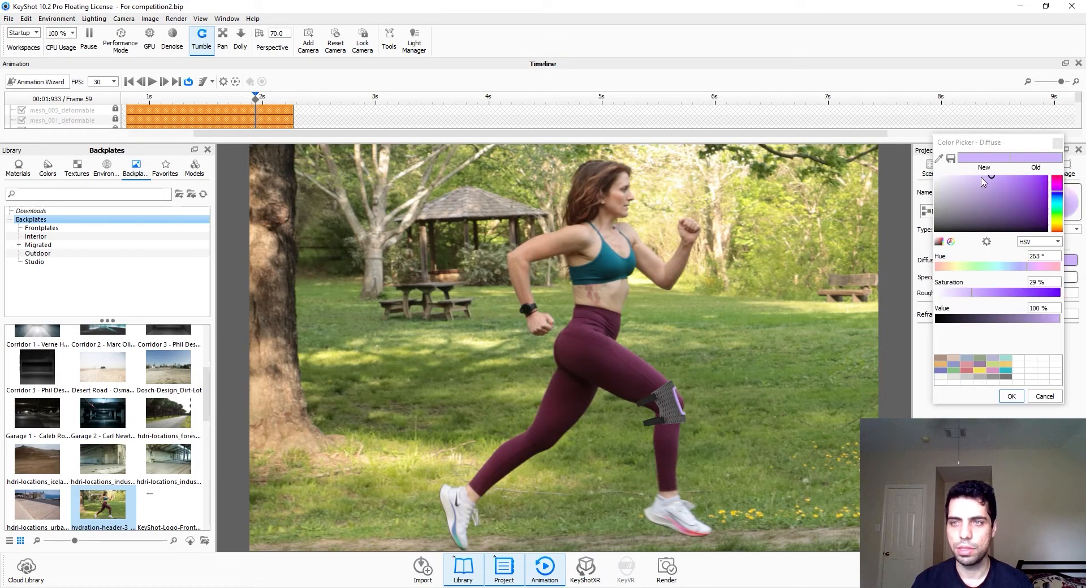
{"action": "left_click", "coordinate": [940, 158]}
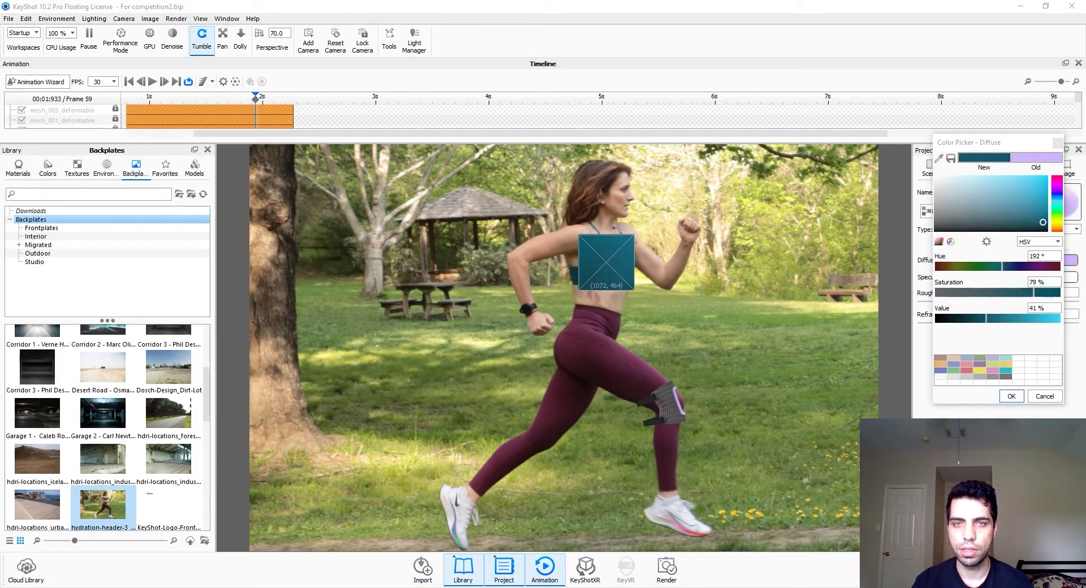
{"action": "left_click", "coordinate": [605, 257]}
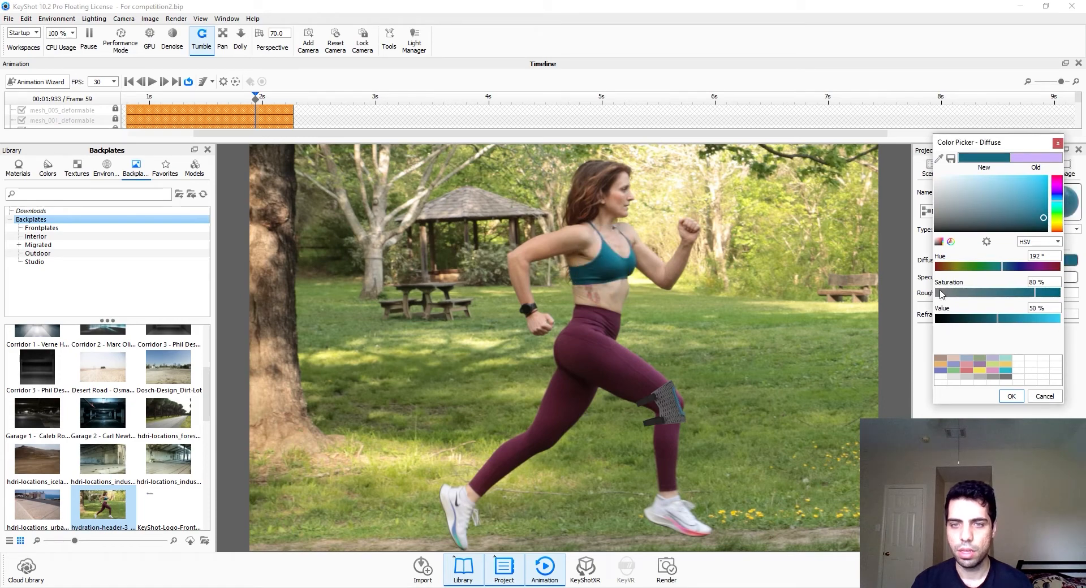
{"action": "left_click_drag", "start_coordinate": [1041, 203], "coordinate": [1069, 187]}
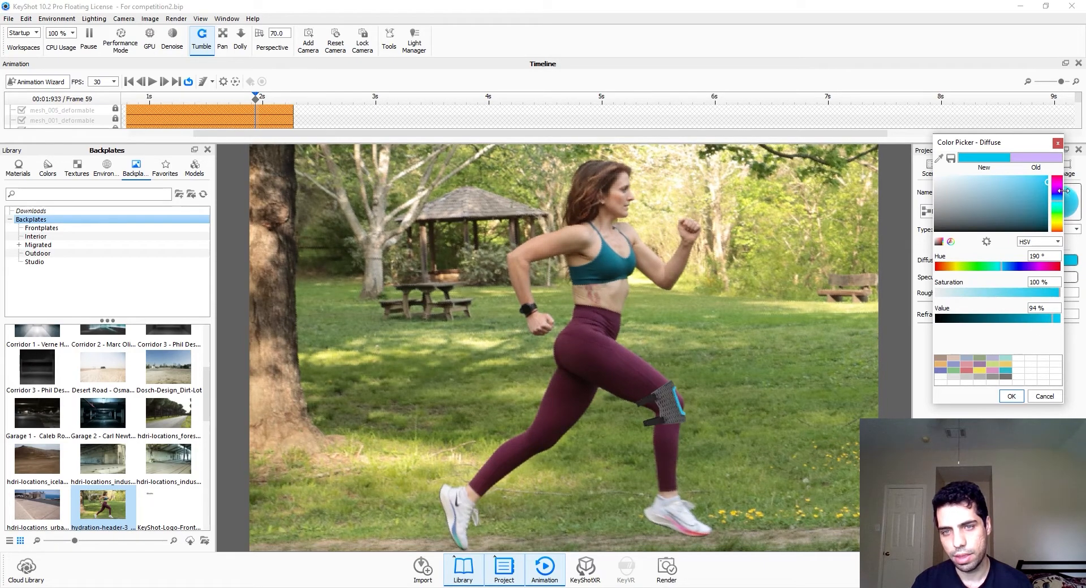
{"action": "left_click", "coordinate": [1011, 396]}
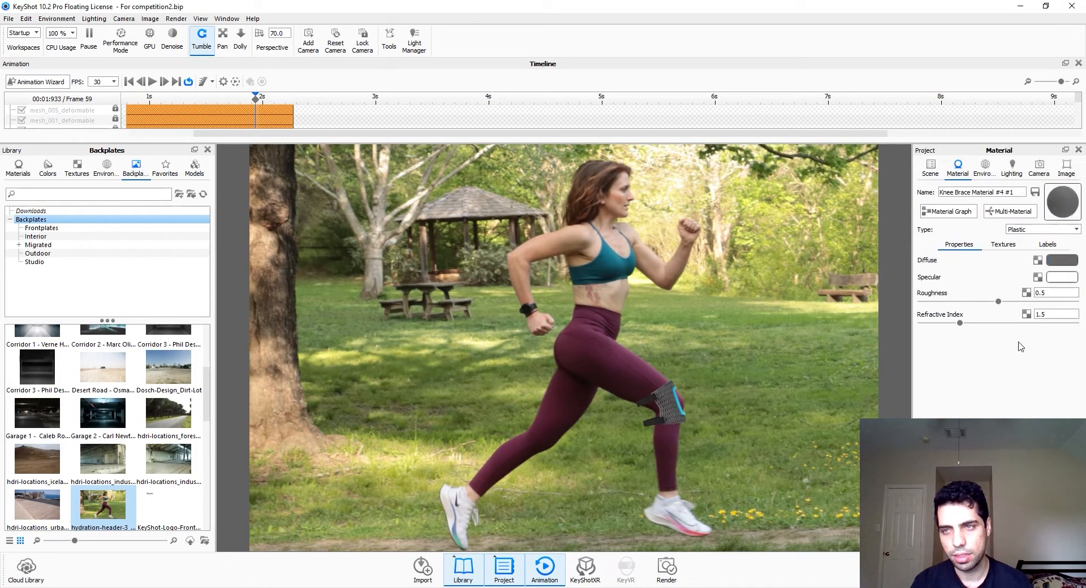
Step: Recolour the brace's dark grey material to a light grey diffuse of saturation 0% and value 88%, sampling the runner's shoe for reference
{"action": "left_click", "coordinate": [1063, 261]}
{"action": "left_click", "coordinate": [936, 229]}
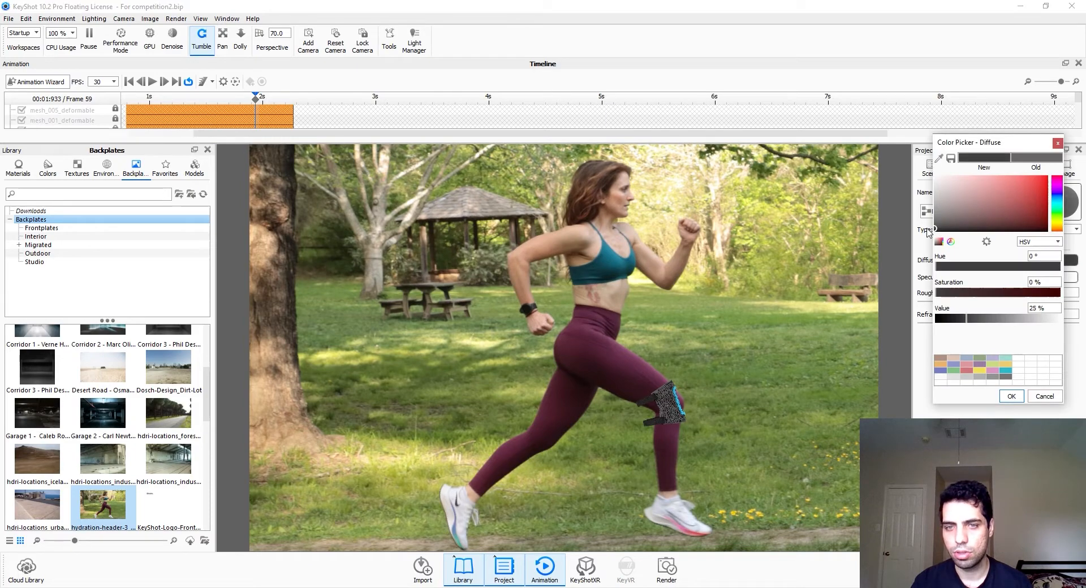
{"action": "left_click_drag", "start_coordinate": [927, 228], "coordinate": [924, 195]}
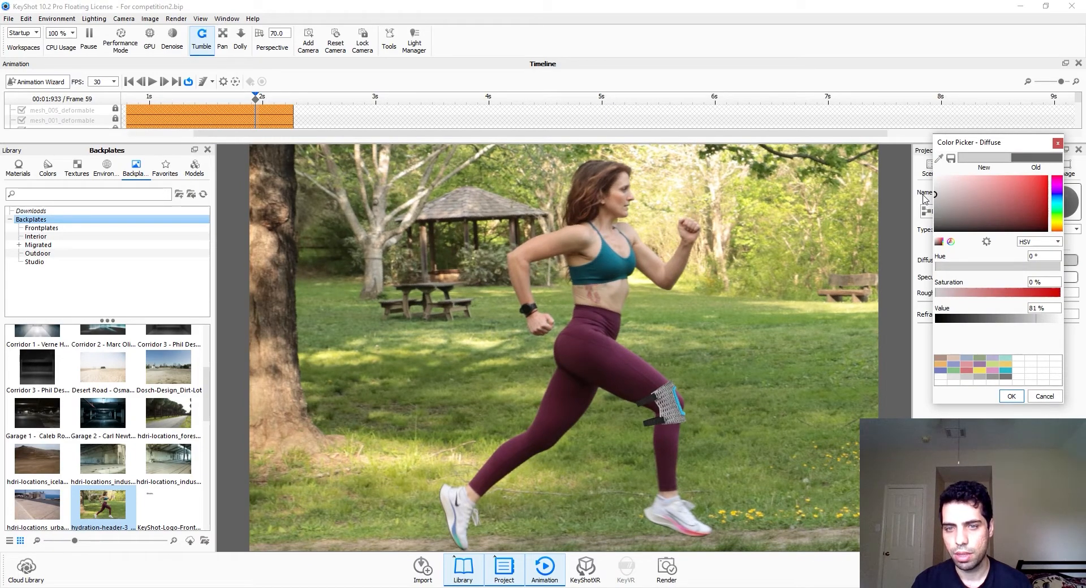
{"action": "left_click", "coordinate": [939, 159]}
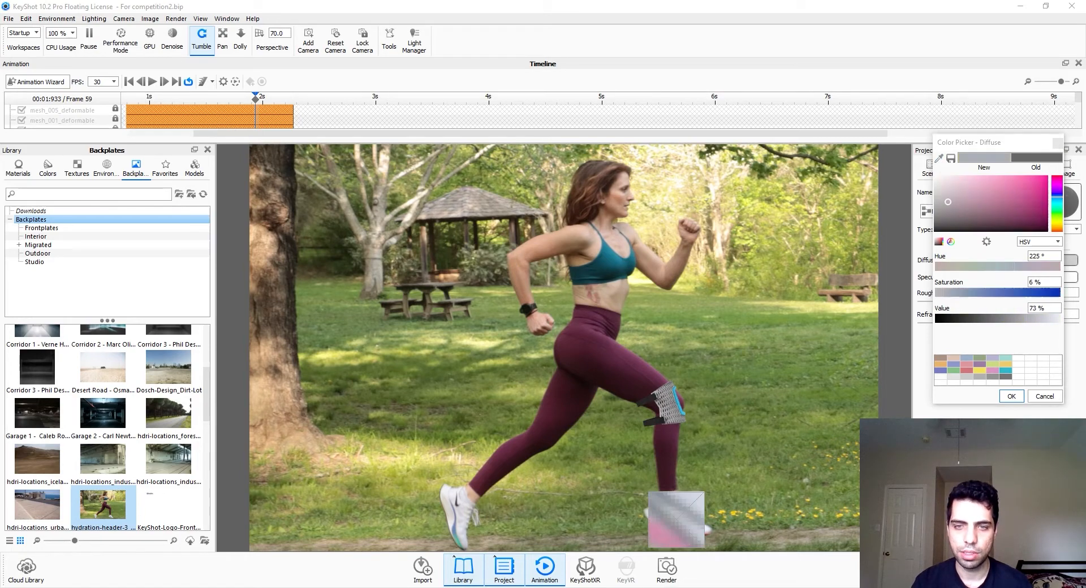
{"action": "left_click", "coordinate": [672, 511]}
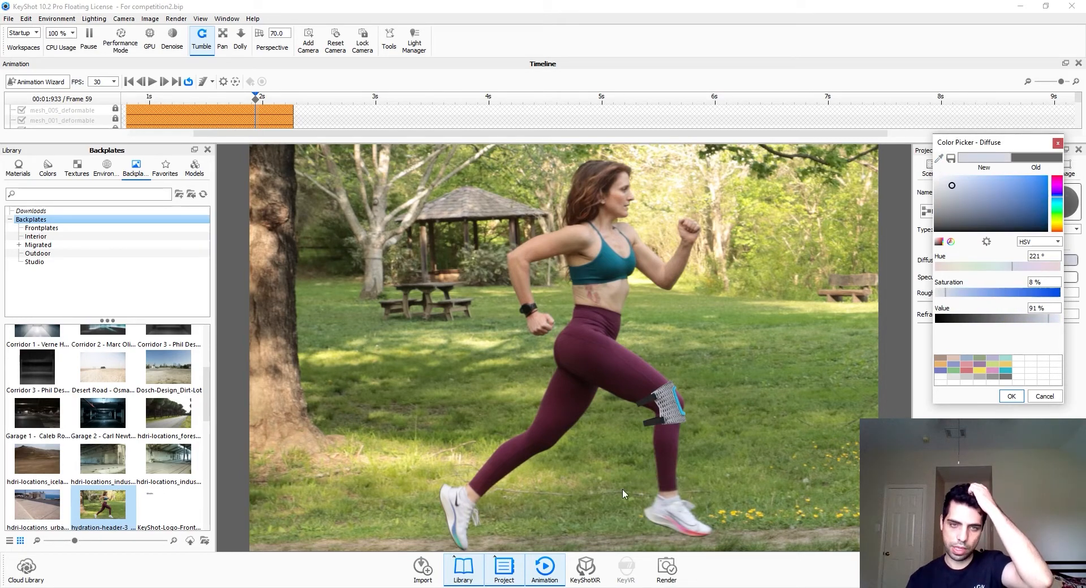
{"action": "left_click", "coordinate": [943, 181]}
{"action": "mouse_move", "coordinate": [943, 187]}
{"action": "left_mouse_down"}
{"action": "mouse_move", "coordinate": [942, 172]}
{"action": "mouse_move", "coordinate": [931, 195]}
{"action": "left_mouse_up"}
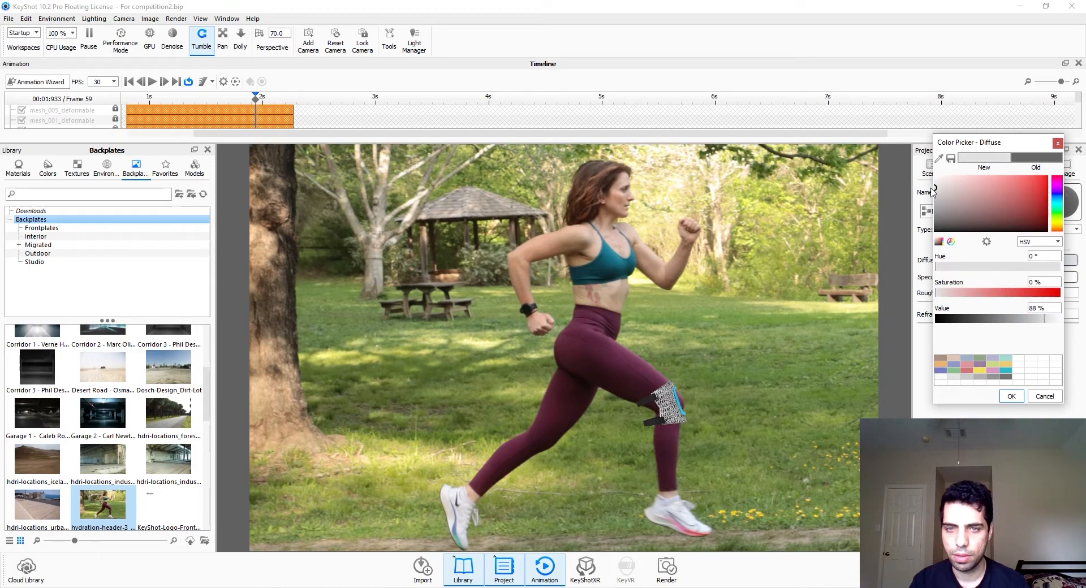
{"action": "left_click", "coordinate": [1012, 396]}
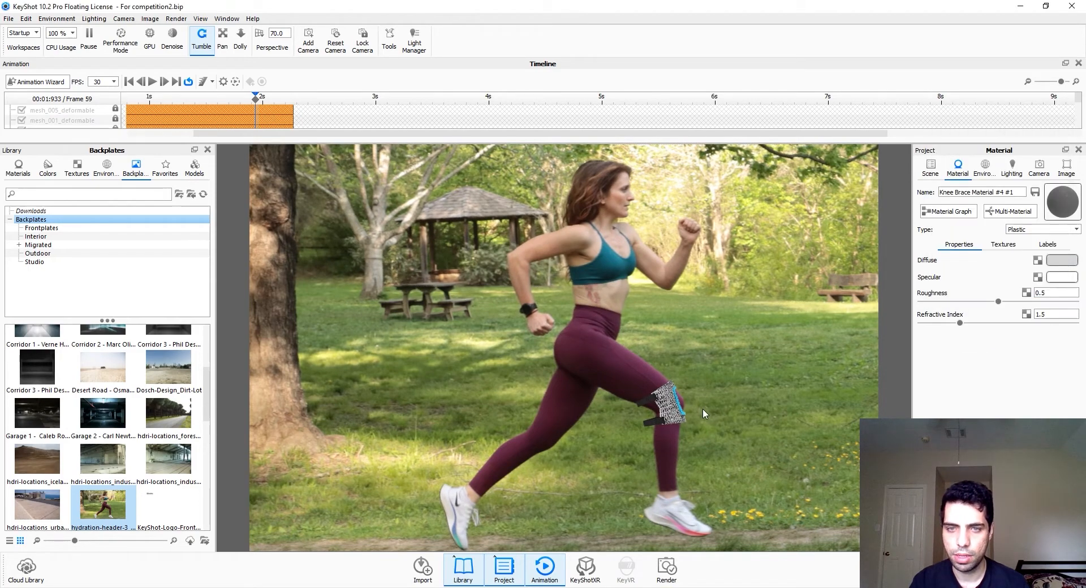
Step: Darken the brace's blue trim by setting its diffuse colour to hue 190°, saturation 100% and value 82%
{"action": "left_click", "coordinate": [1055, 261]}
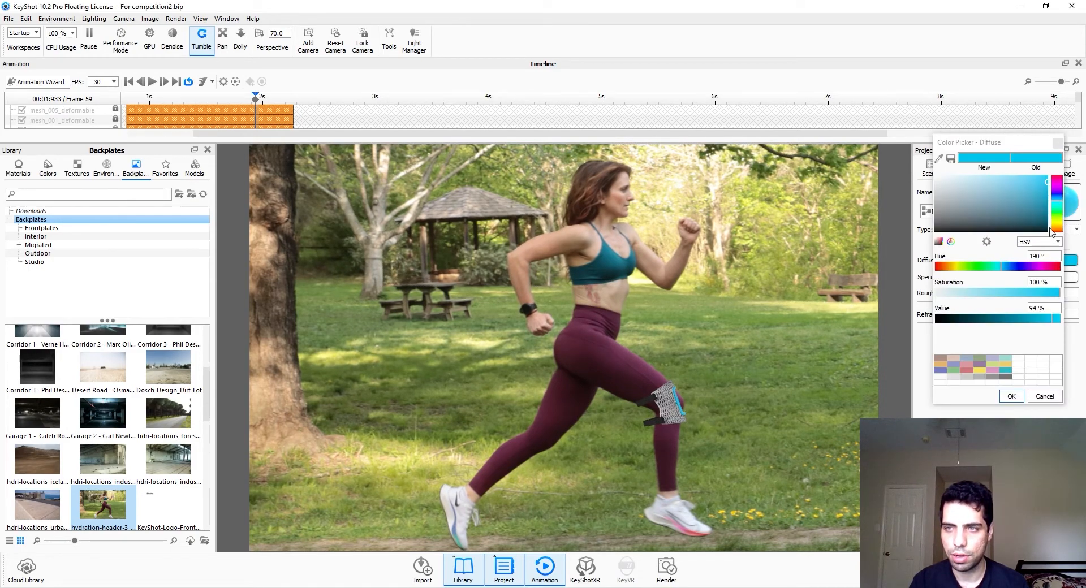
{"action": "left_click_drag", "start_coordinate": [1052, 193], "coordinate": [1054, 197]}
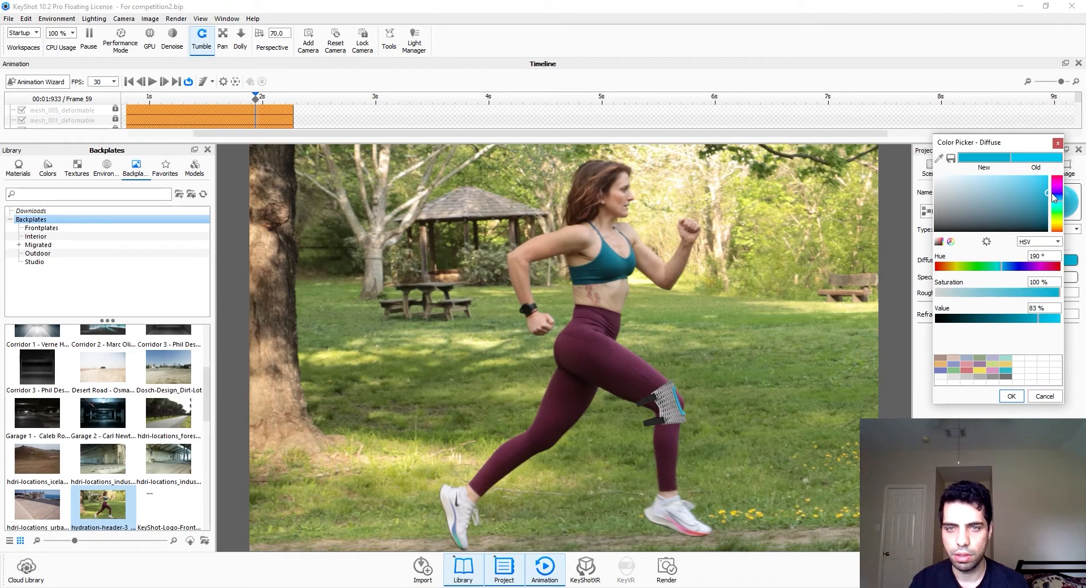
{"action": "left_click_drag", "start_coordinate": [1052, 194], "coordinate": [1052, 195]}
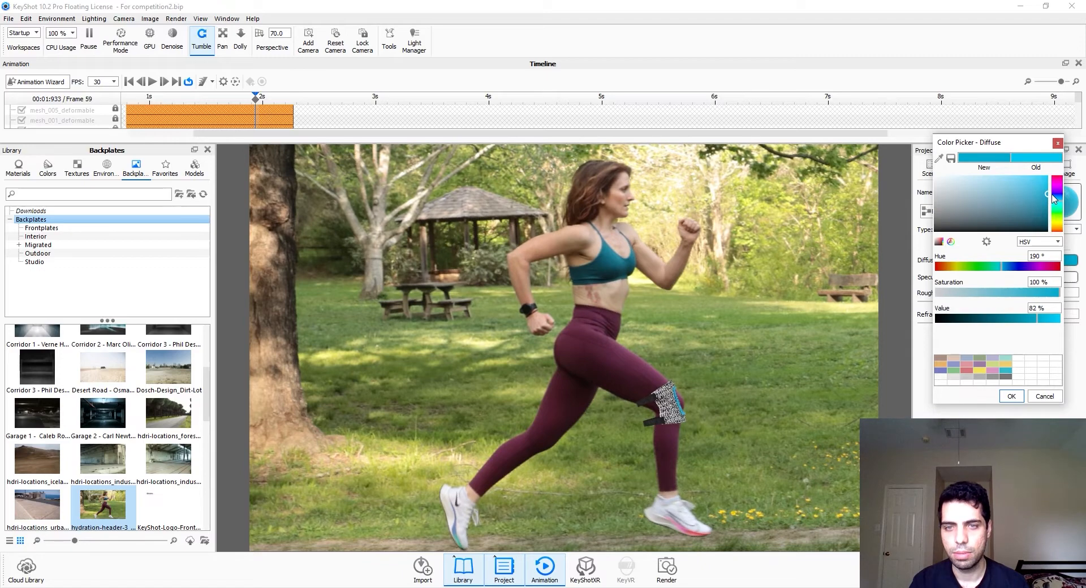
{"action": "left_click", "coordinate": [1016, 398]}
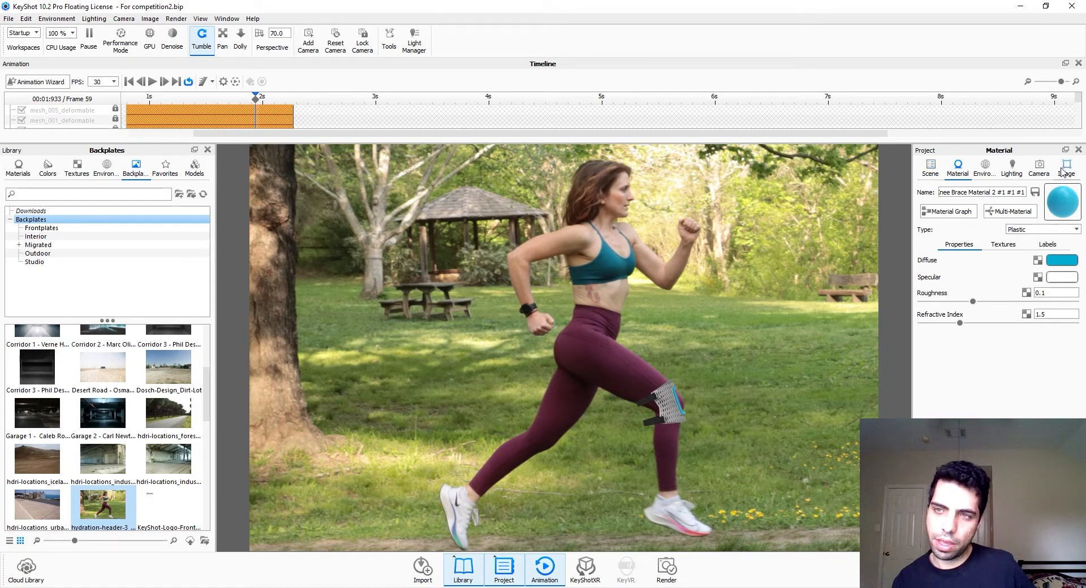
Step: Save the current view to Camera 9 and check the environment's settings
{"action": "left_click", "coordinate": [1039, 168]}
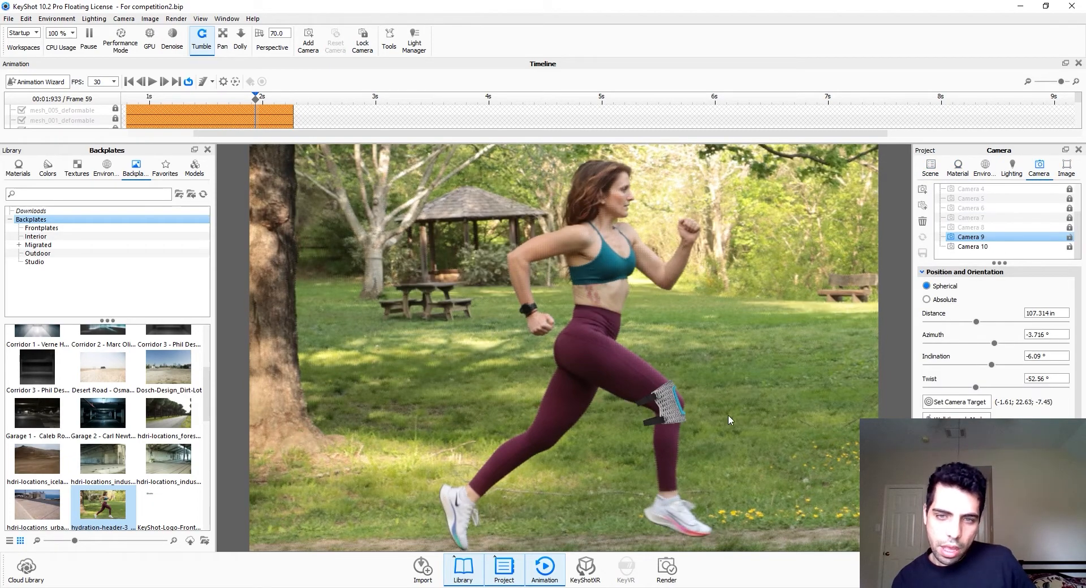
{"action": "left_click", "coordinate": [923, 253]}
{"action": "left_click", "coordinate": [992, 170]}
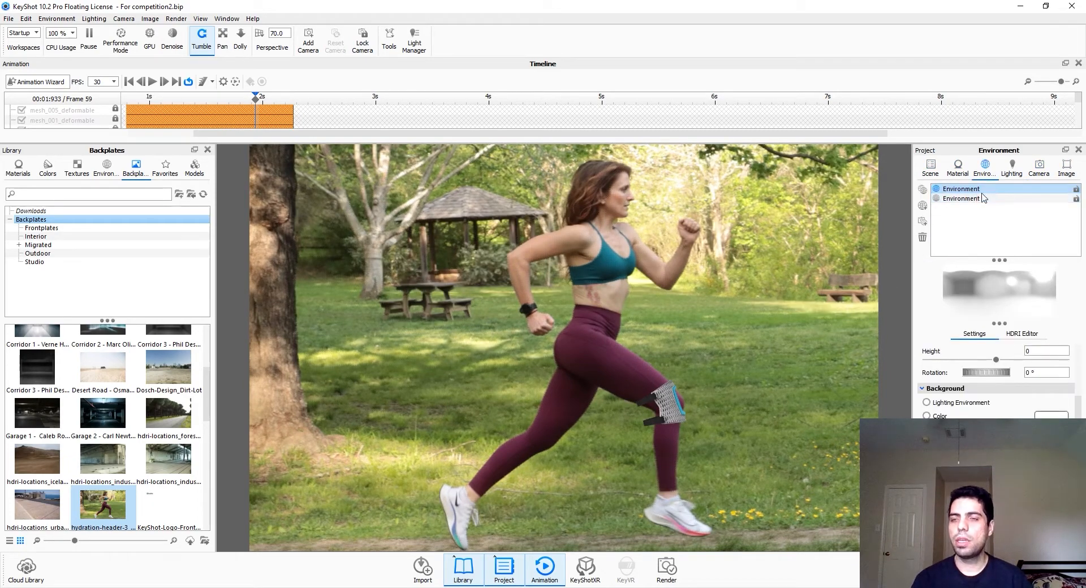
{"action": "scroll", "coordinate": [942, 365], "scroll_direction": "up", "scroll_amount": 5}
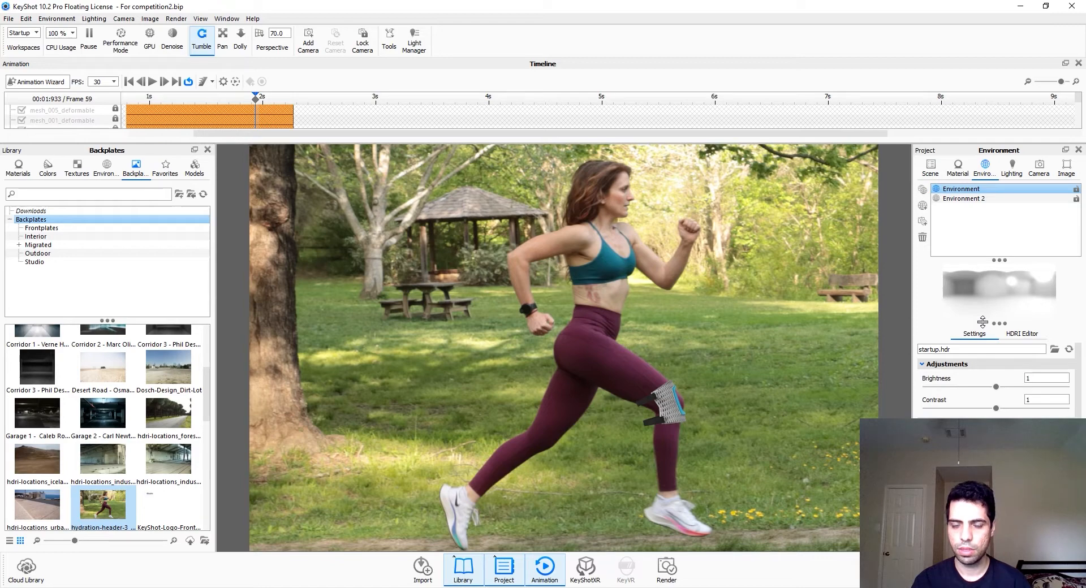
Step: Collapse the Bendy model set in the scene tree and open the library's Geometry models
{"action": "left_click", "coordinate": [930, 168]}
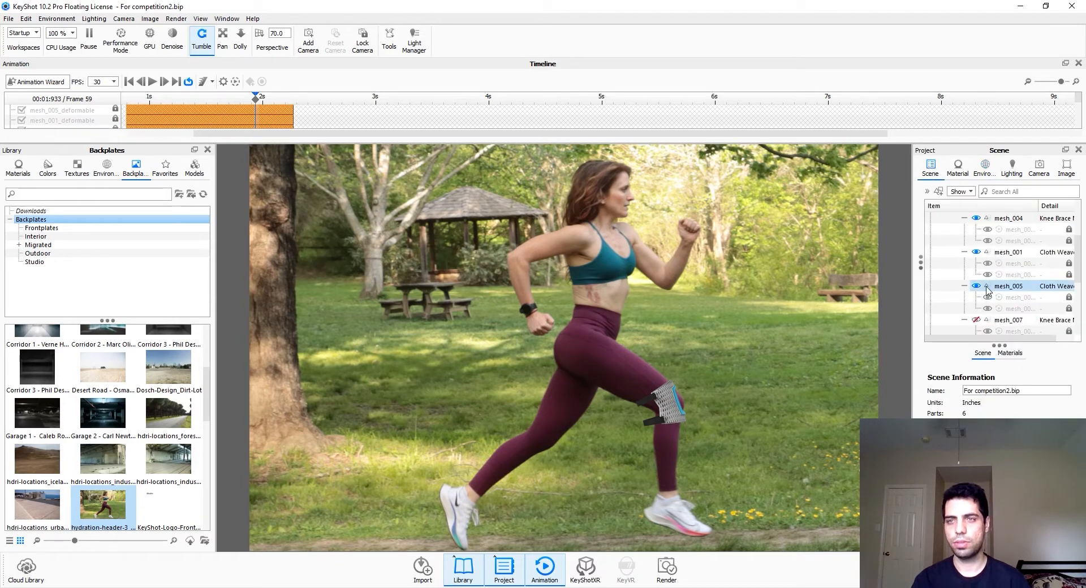
{"action": "scroll", "coordinate": [983, 289], "scroll_direction": "up", "scroll_amount": 3}
{"action": "left_click", "coordinate": [942, 227]}
{"action": "left_click", "coordinate": [194, 168]}
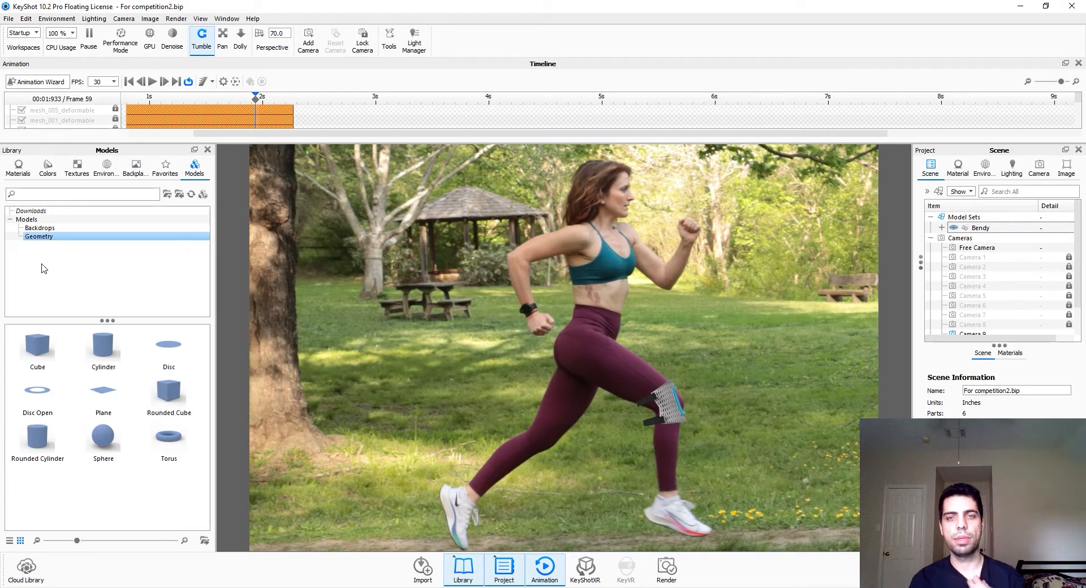
Step: Lock Camera 9 and switch to Camera 10
{"action": "left_click", "coordinate": [1039, 168]}
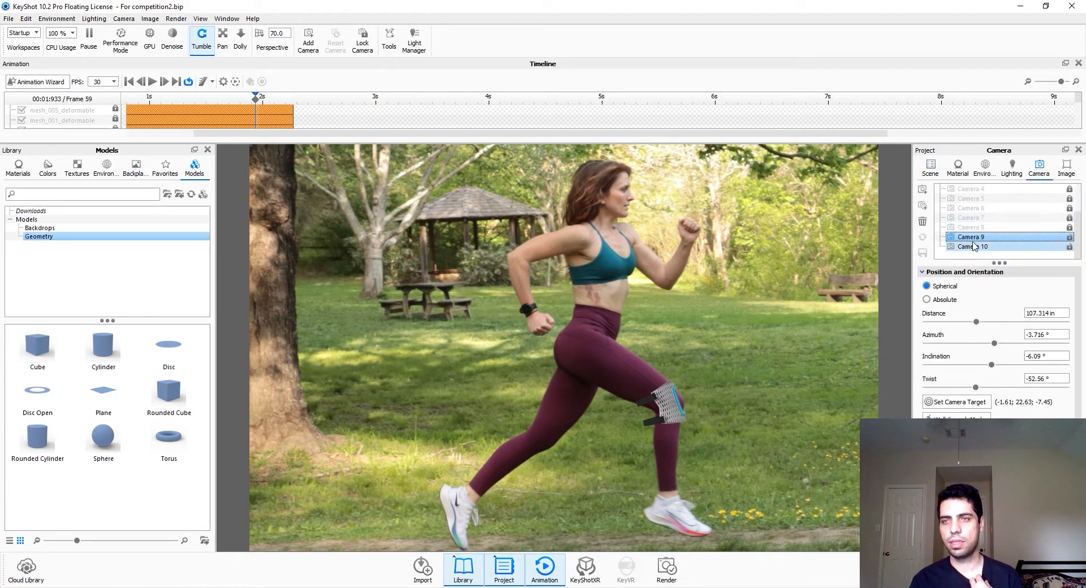
{"action": "left_click", "coordinate": [1069, 237]}
{"action": "left_click", "coordinate": [1033, 246]}
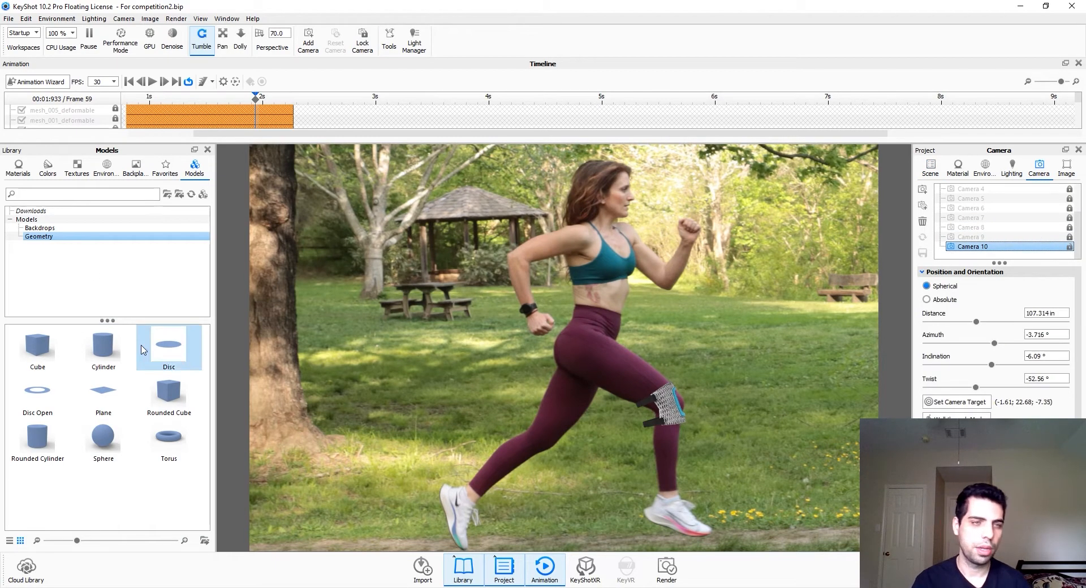
Step: Add a Sphere primitive to the scene and change its material type to Area Light
{"action": "left_click_drag", "start_coordinate": [102, 448], "coordinate": [549, 319]}
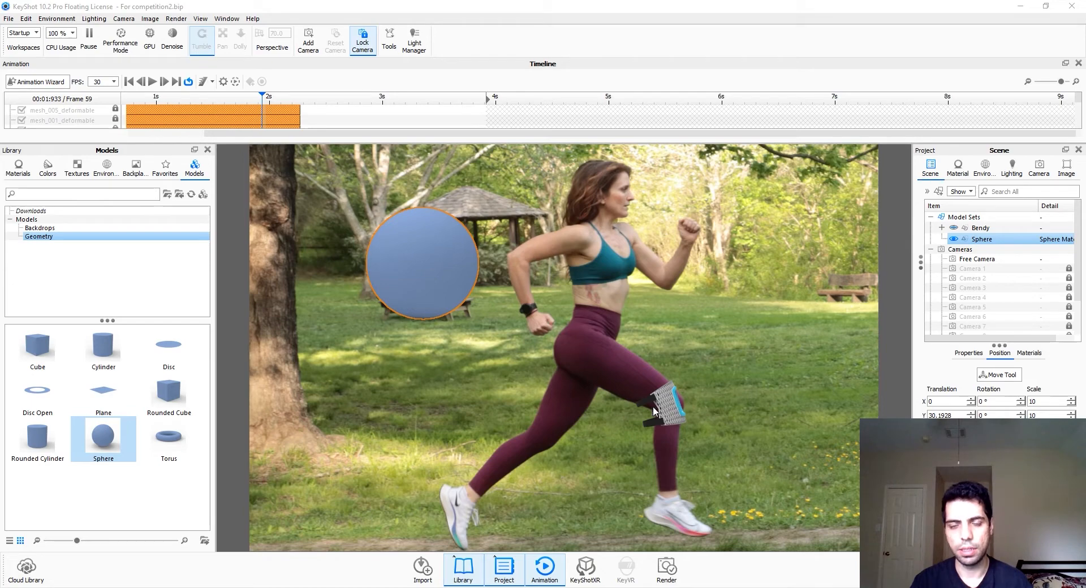
{"action": "double_click", "coordinate": [427, 281]}
{"action": "left_click", "coordinate": [1025, 230]}
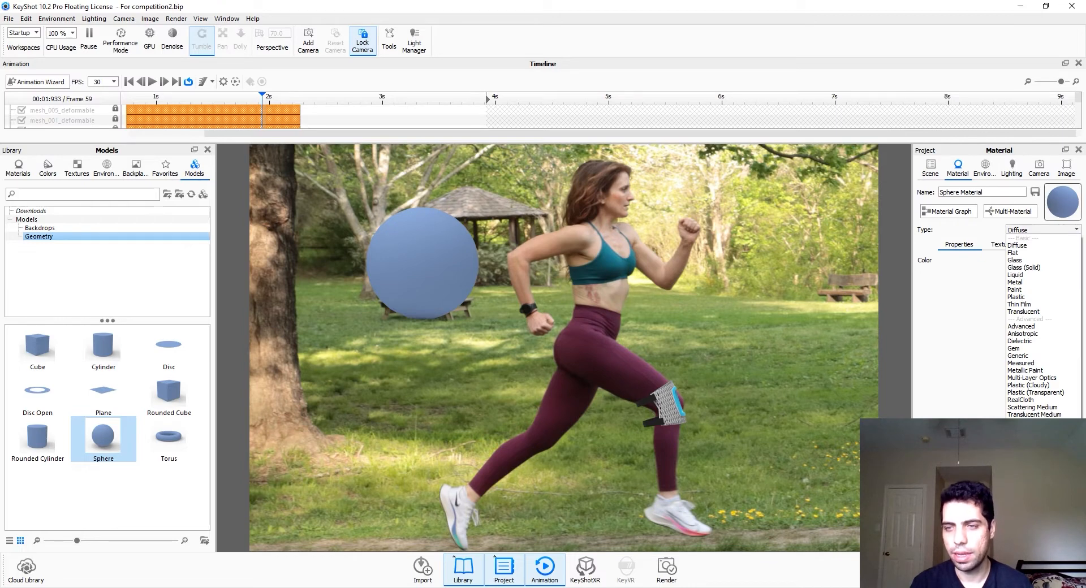
{"action": "left_click", "coordinate": [1021, 437]}
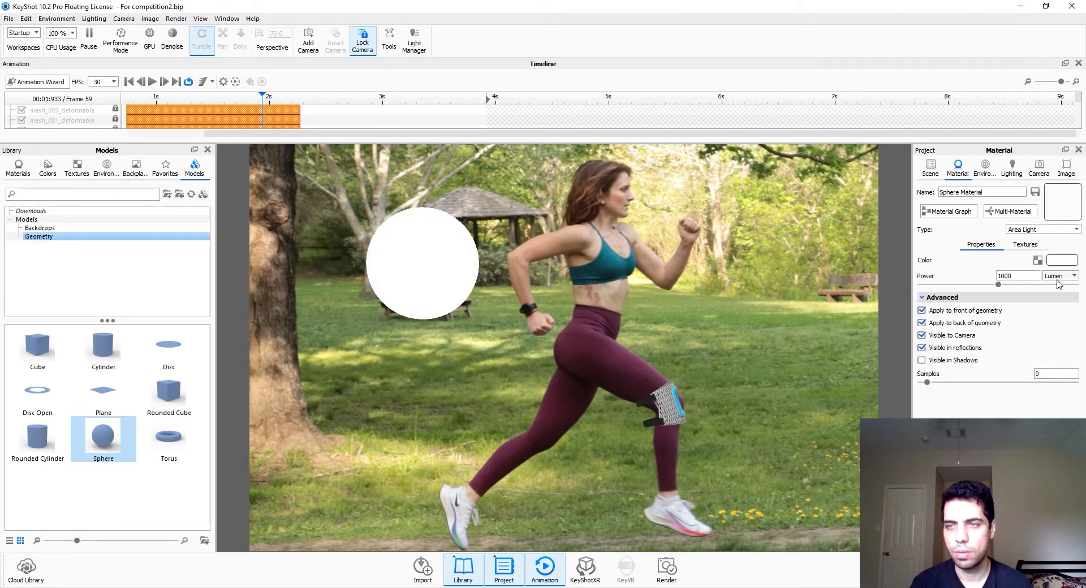
Step: Set the sphere light's power to 100000 Lux
{"action": "left_click", "coordinate": [1058, 278]}
{"action": "left_click", "coordinate": [1055, 300]}
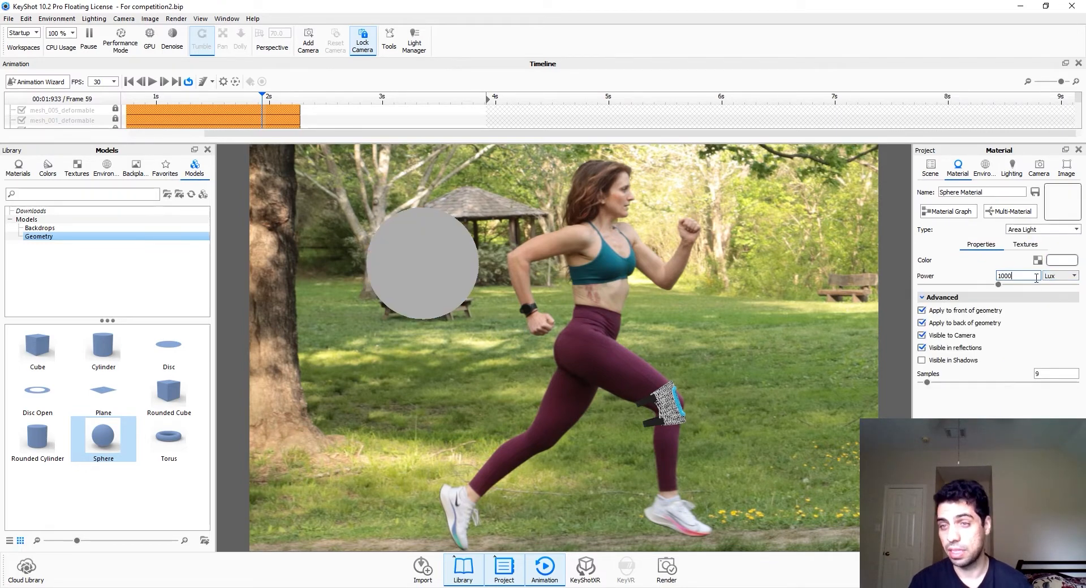
{"action": "type", "text": "00"}
{"action": "key", "text": "Return"}
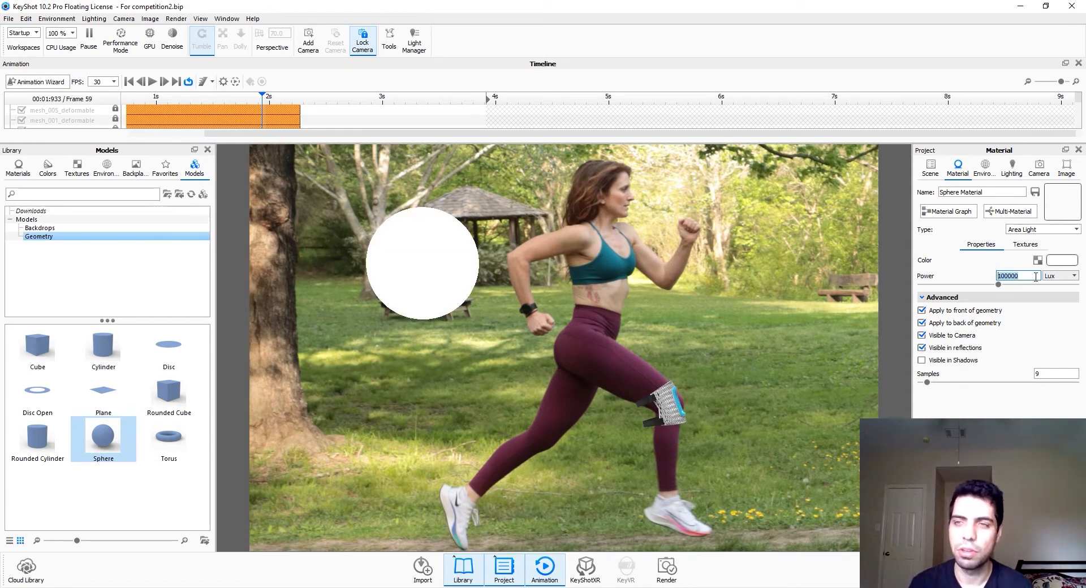
Step: Give the sphere light a warm pale-yellow colour with a temperature of 5510 K
{"action": "left_click", "coordinate": [1054, 261]}
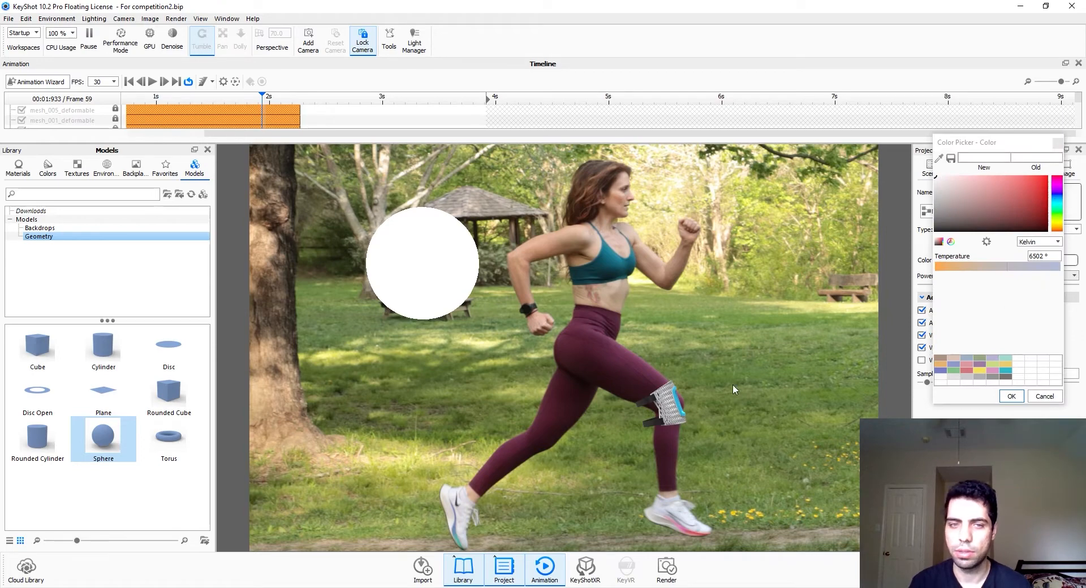
{"action": "left_click_drag", "start_coordinate": [1056, 214], "coordinate": [1057, 225]}
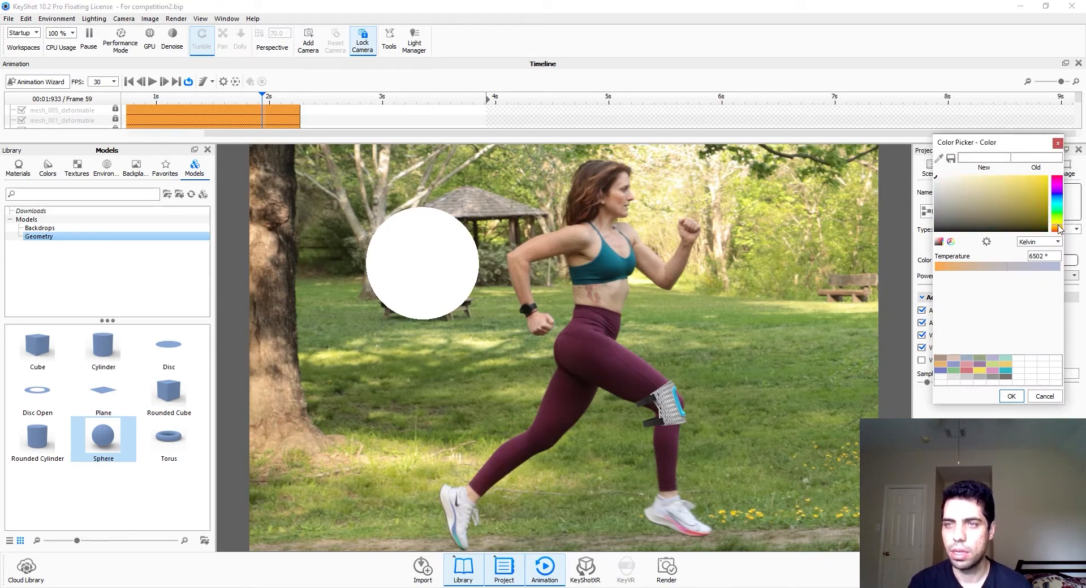
{"action": "left_click", "coordinate": [962, 176]}
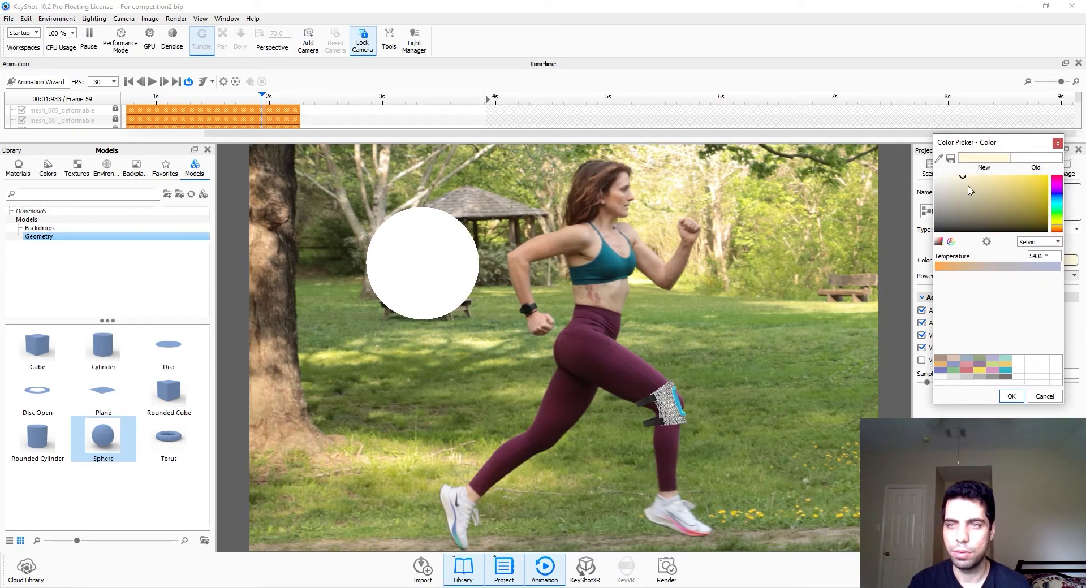
{"action": "left_click_drag", "start_coordinate": [970, 196], "coordinate": [1046, 176]}
{"action": "left_click", "coordinate": [977, 176]}
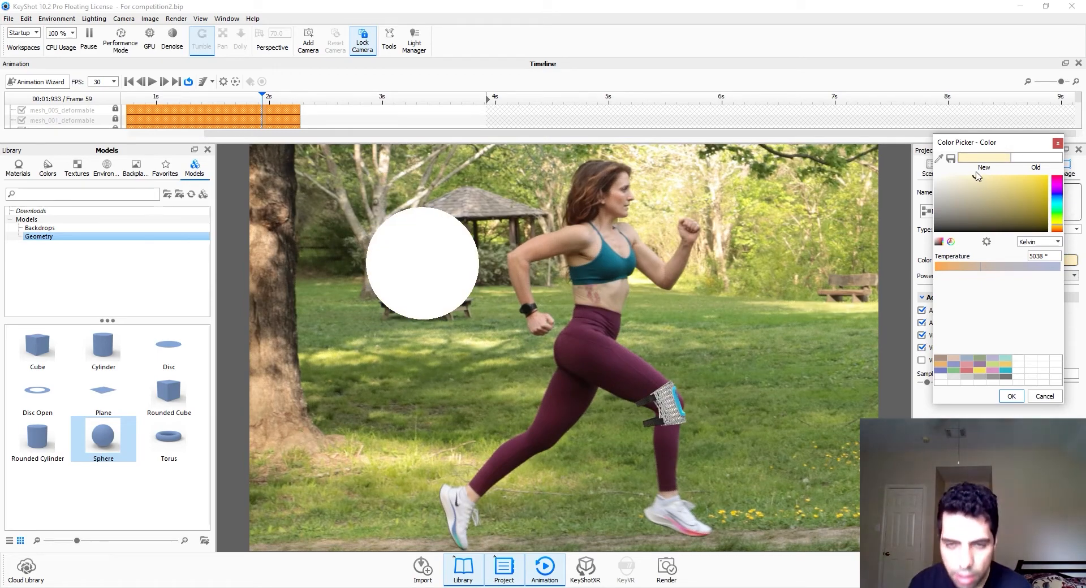
{"action": "left_click", "coordinate": [962, 176]}
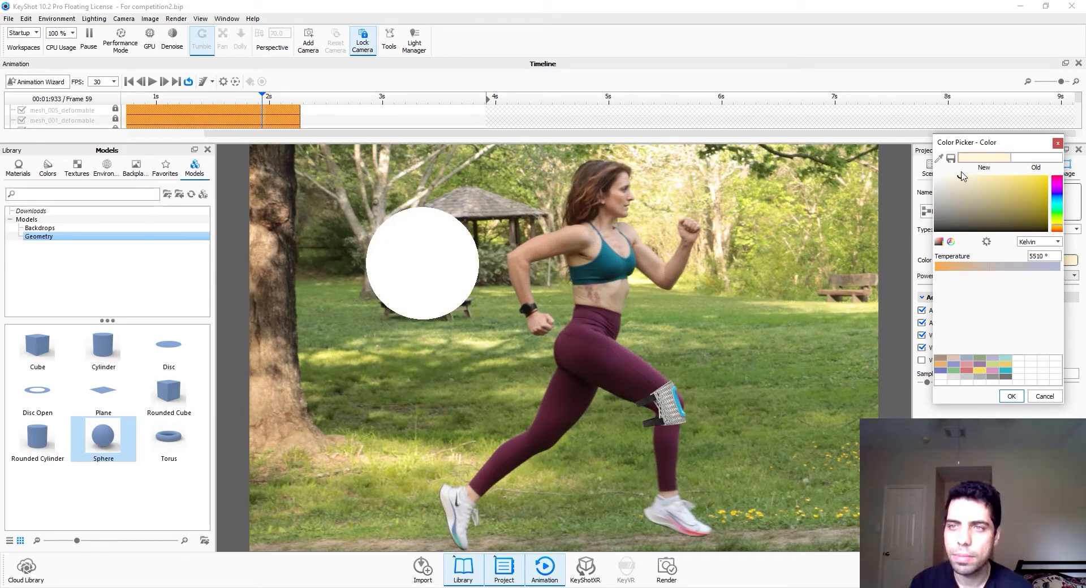
{"action": "left_click", "coordinate": [1012, 398]}
Step: Move the sphere light up along Y and back along Z so it sits over the large tree trunk's upper part
{"action": "left_click", "coordinate": [933, 169]}
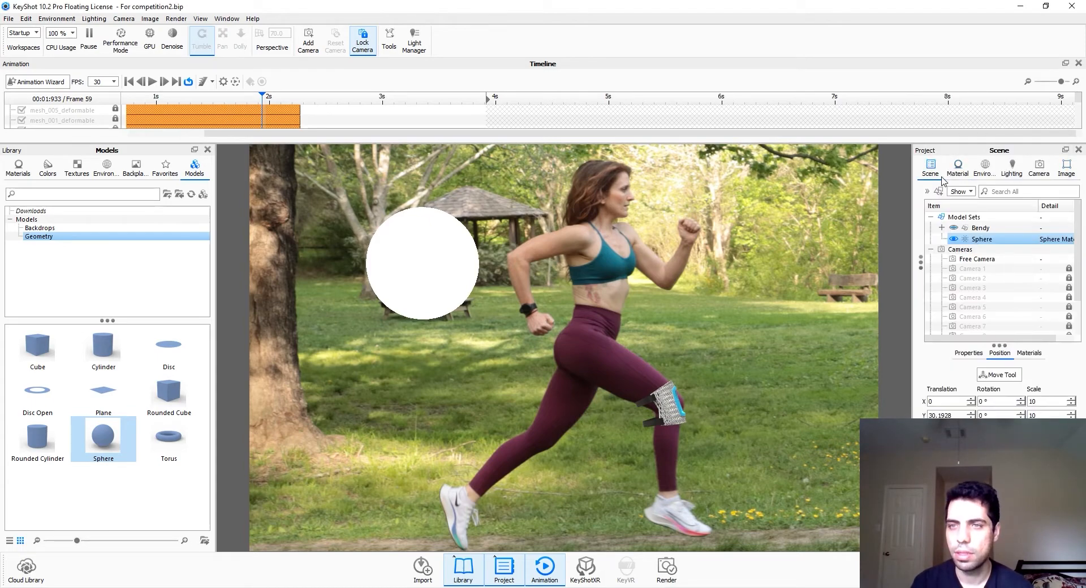
{"action": "left_click", "coordinate": [998, 374]}
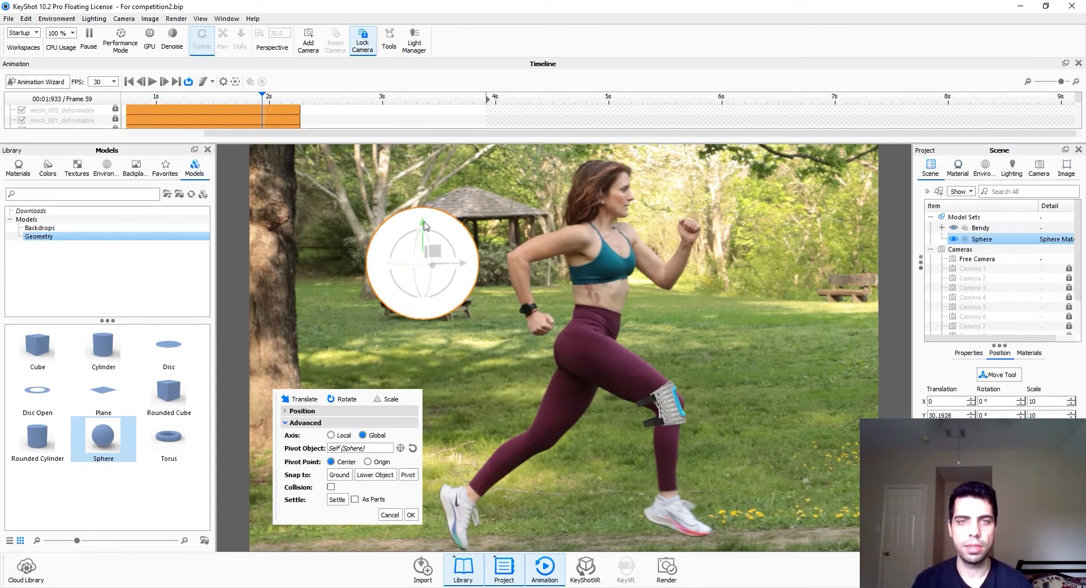
{"action": "left_click_drag", "start_coordinate": [434, 221], "coordinate": [345, 137]}
{"action": "left_click_drag", "start_coordinate": [384, 172], "coordinate": [357, 173]}
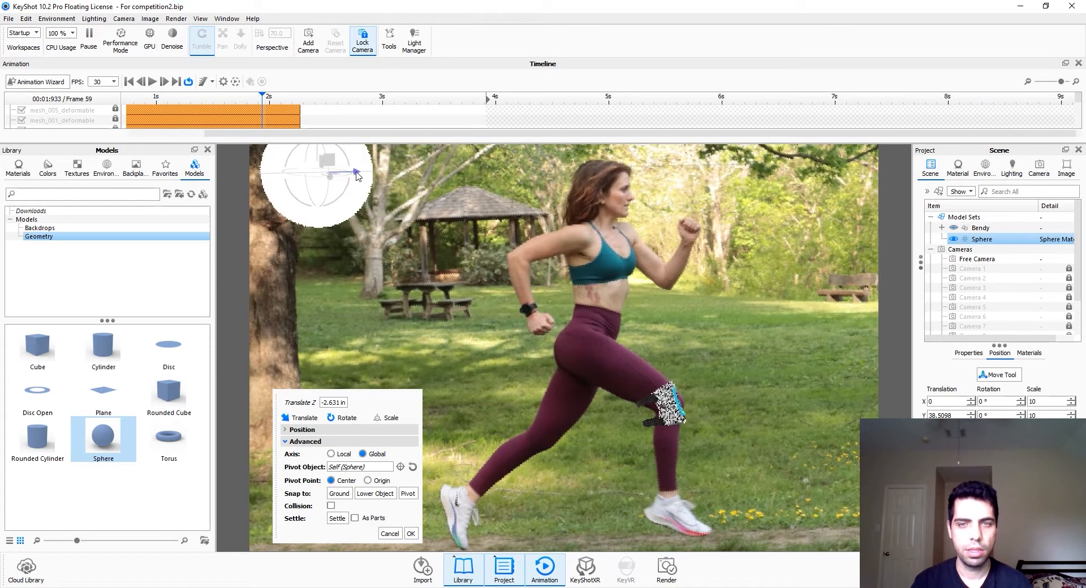
{"action": "left_click", "coordinate": [411, 534]}
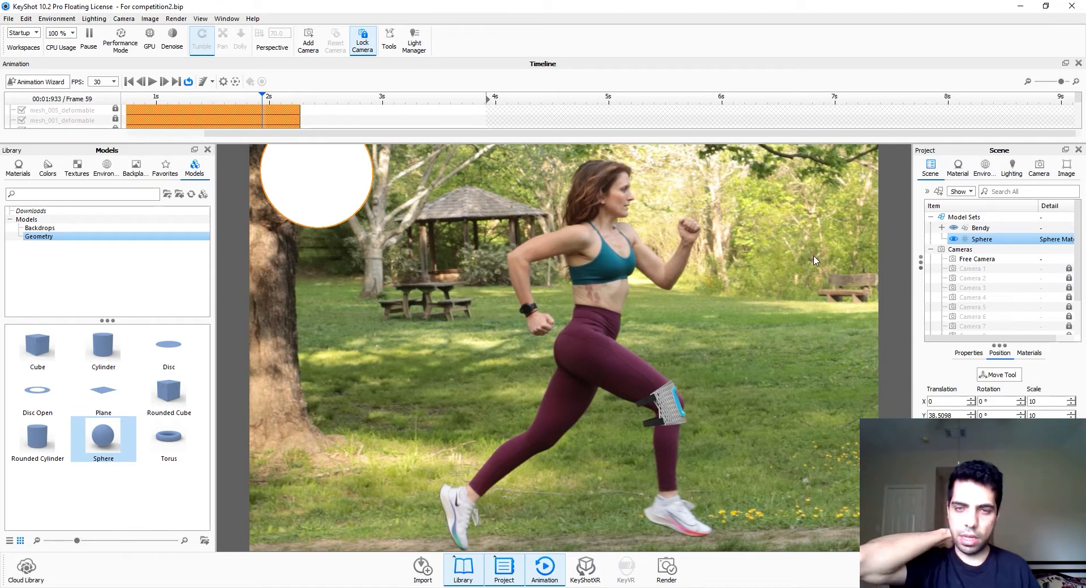
Step: Duplicate the sphere light and move the copy about 45.85 in along Z to the opposite side of the runner
{"action": "right_click", "coordinate": [999, 240]}
{"action": "left_click", "coordinate": [824, 390]}
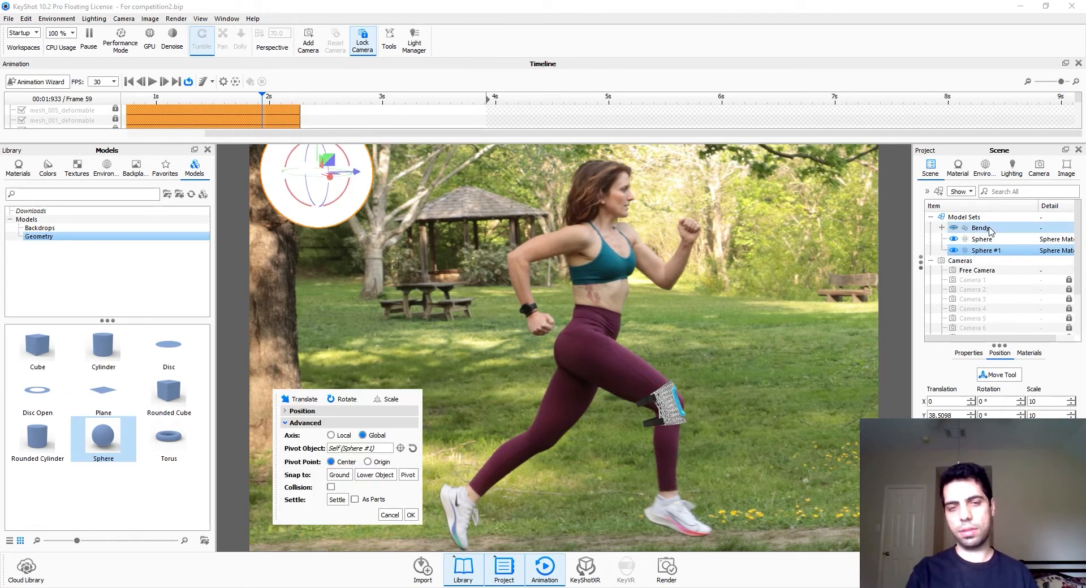
{"action": "left_click_drag", "start_coordinate": [350, 184], "coordinate": [821, 310]}
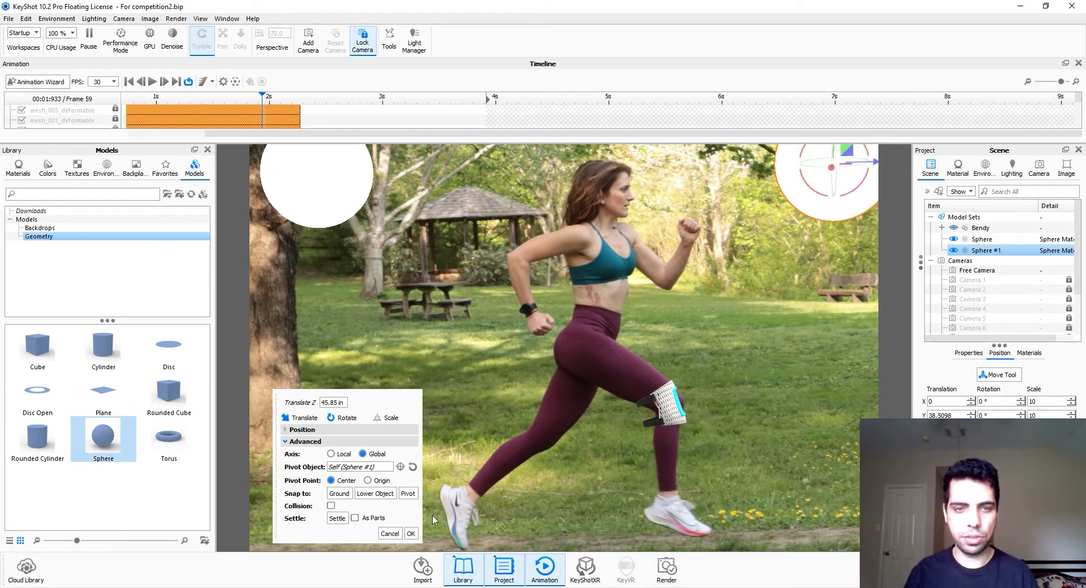
{"action": "left_click", "coordinate": [412, 534]}
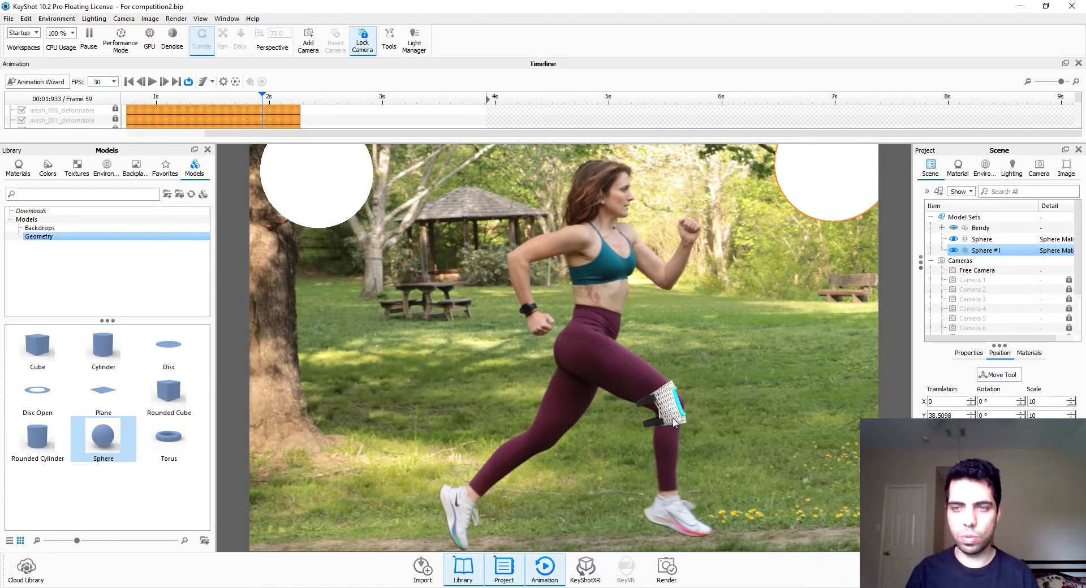
Step: Switch the view to Camera 12
{"action": "left_click", "coordinate": [1039, 168]}
{"action": "left_click", "coordinate": [1028, 247]}
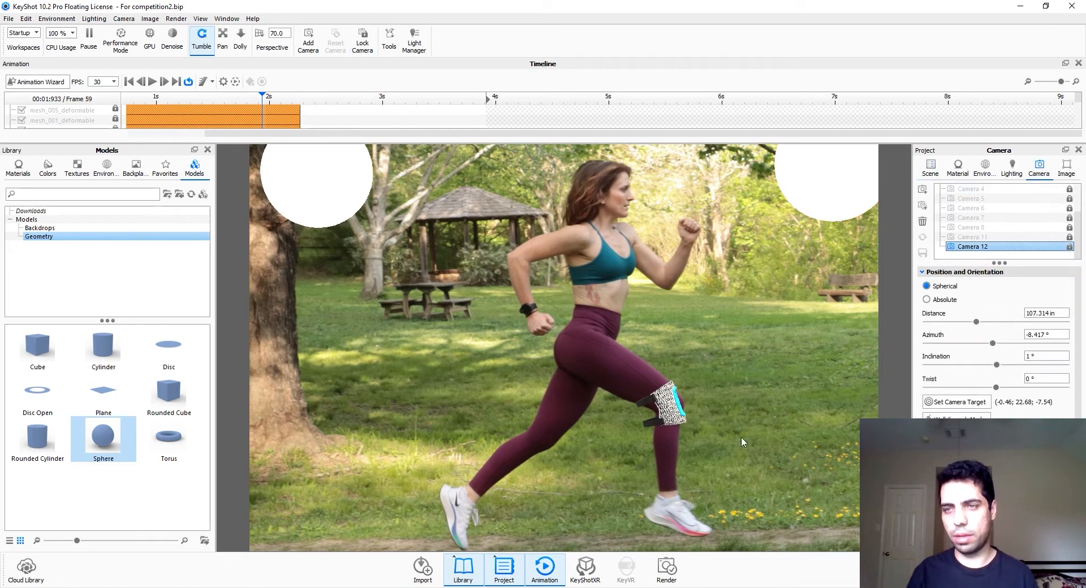
Step: Try a power of 1000 Lux on the original sphere light, judging it on a close-up of the knee brace
{"action": "scroll", "coordinate": [741, 443], "scroll_direction": "up", "scroll_amount": 4}
{"action": "middle_click_drag", "start_coordinate": [761, 441], "coordinate": [623, 381]}
{"action": "scroll", "coordinate": [674, 425], "scroll_direction": "up", "scroll_amount": 3}
{"action": "scroll", "coordinate": [676, 424], "scroll_direction": "up", "scroll_amount": 5}
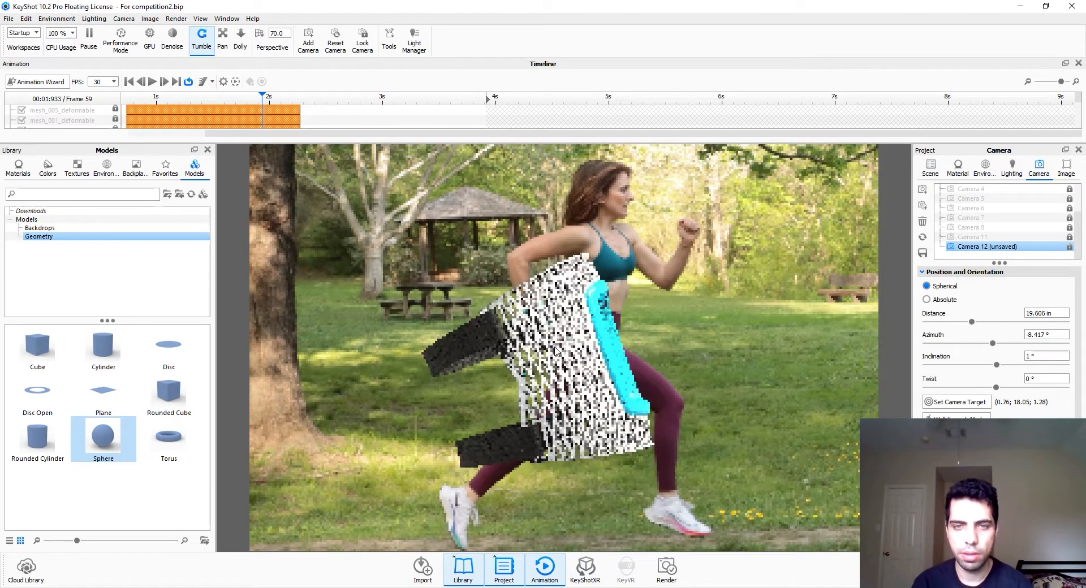
{"action": "left_click", "coordinate": [930, 169]}
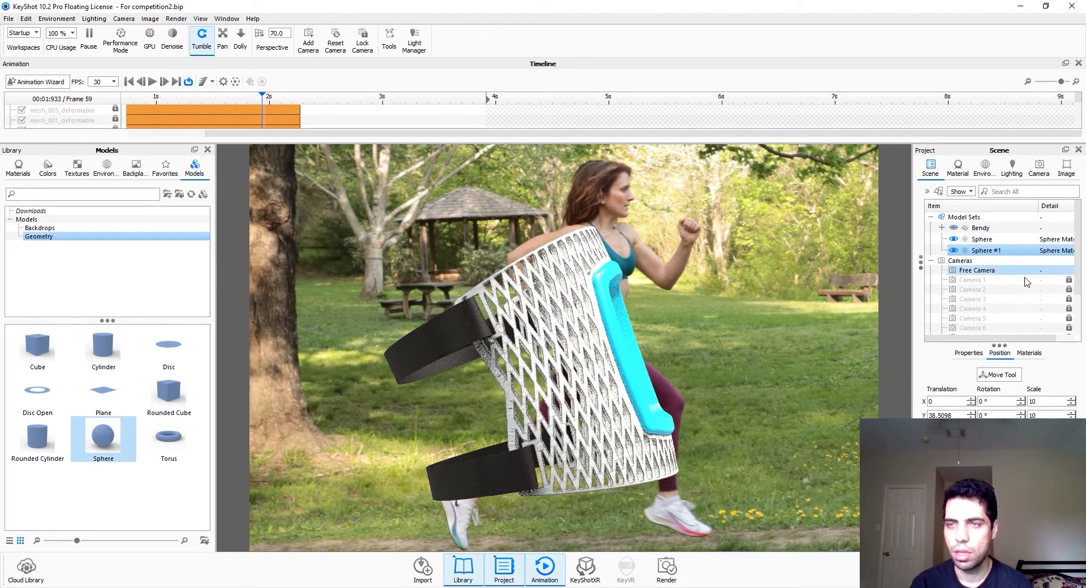
{"action": "double_click", "coordinate": [1001, 240]}
{"action": "left_click_drag", "start_coordinate": [1020, 277], "coordinate": [1015, 278]}
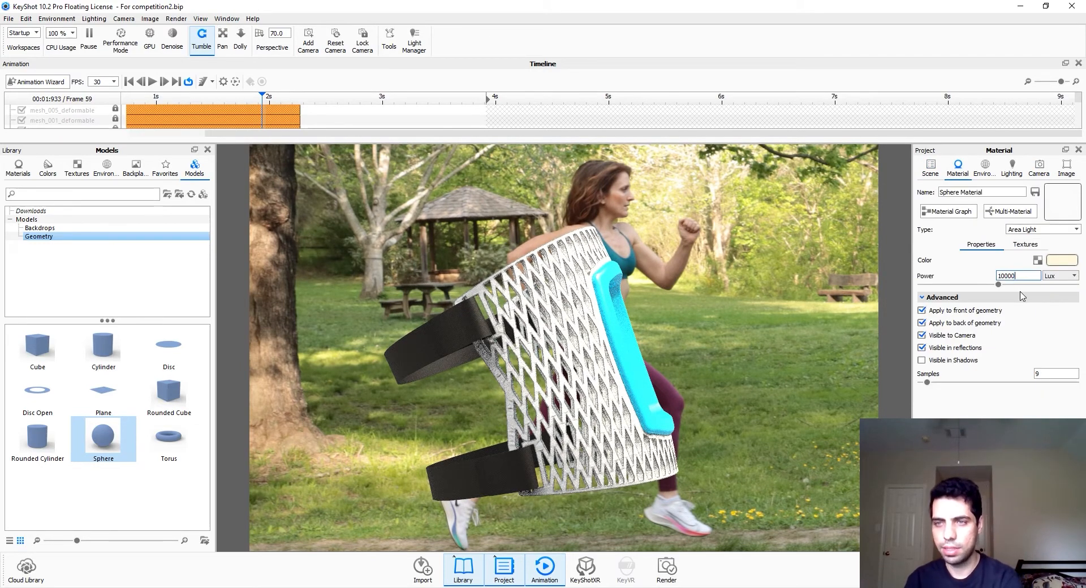
{"action": "key", "text": "BackSpace"}
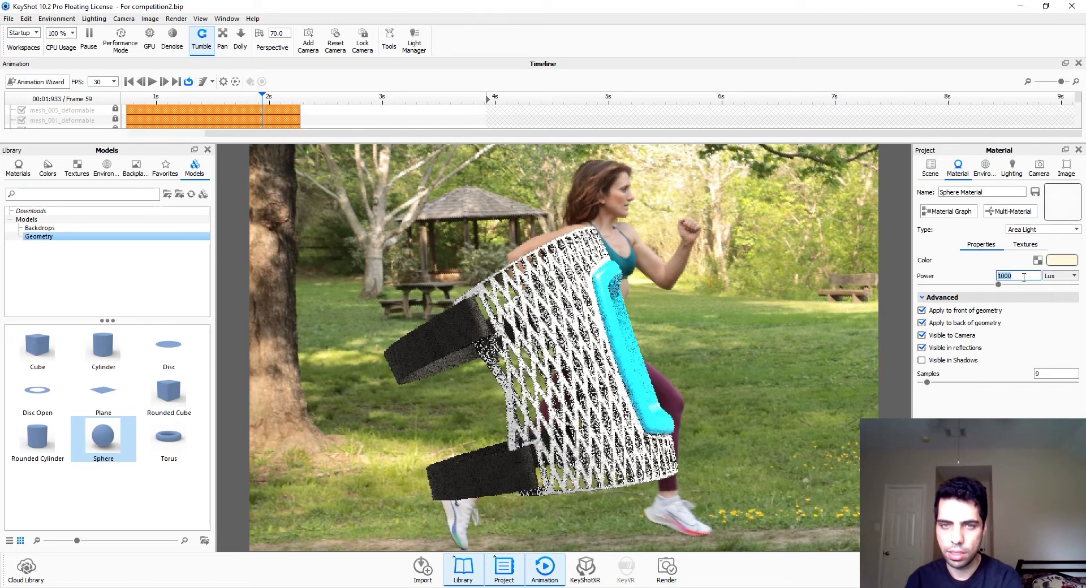
Step: Try powers of 100 and 1000 Lux on the duplicated sphere light
{"action": "left_click", "coordinate": [930, 168]}
{"action": "double_click", "coordinate": [1013, 251]}
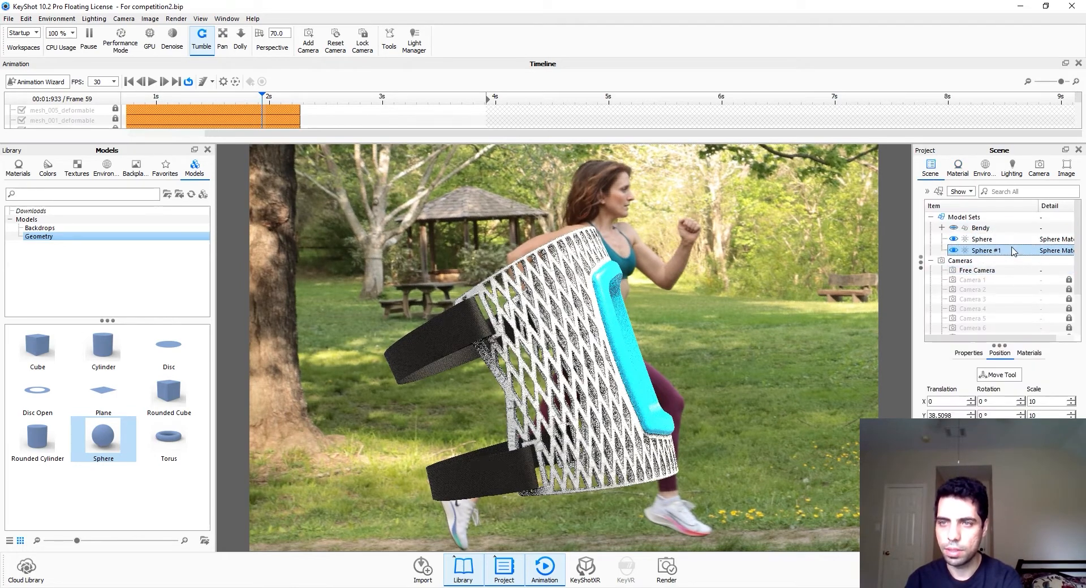
{"action": "left_click_drag", "start_coordinate": [1022, 278], "coordinate": [1007, 280]}
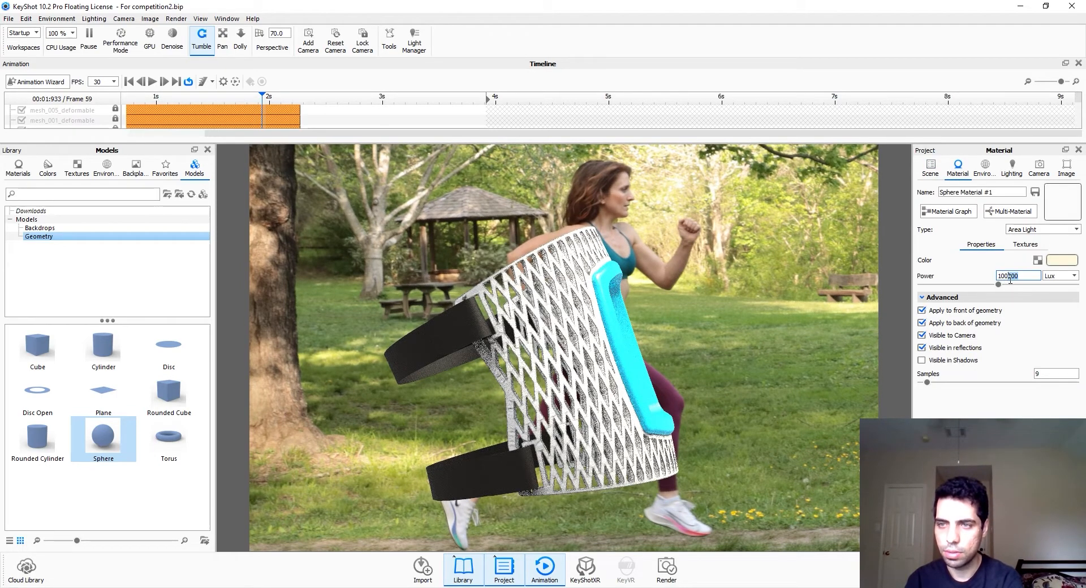
{"action": "key", "text": "BackSpace"}
{"action": "key", "text": "Return"}
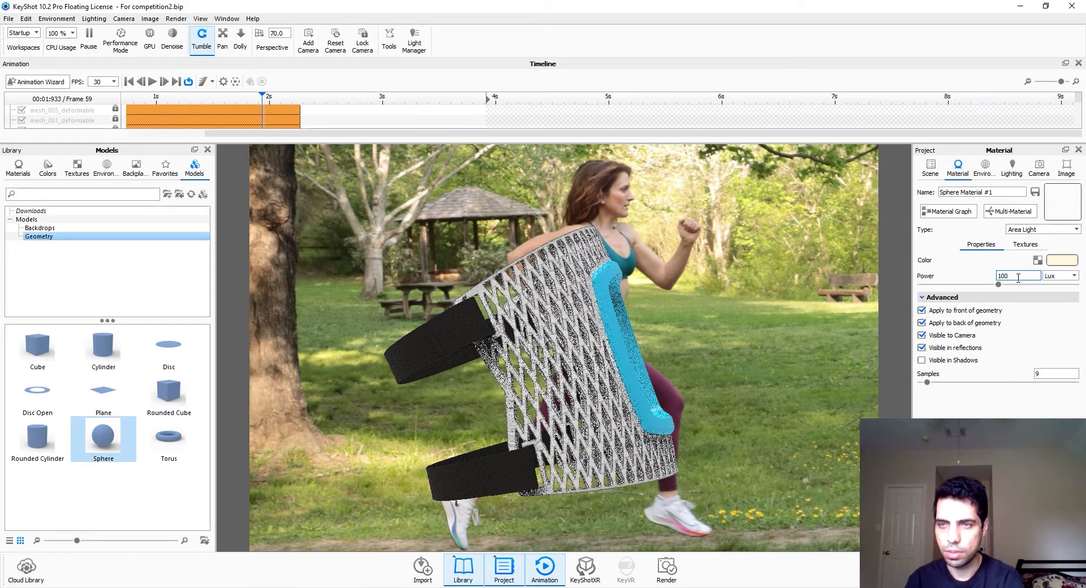
{"action": "type", "text": "1000"}
{"action": "key", "text": "Return"}
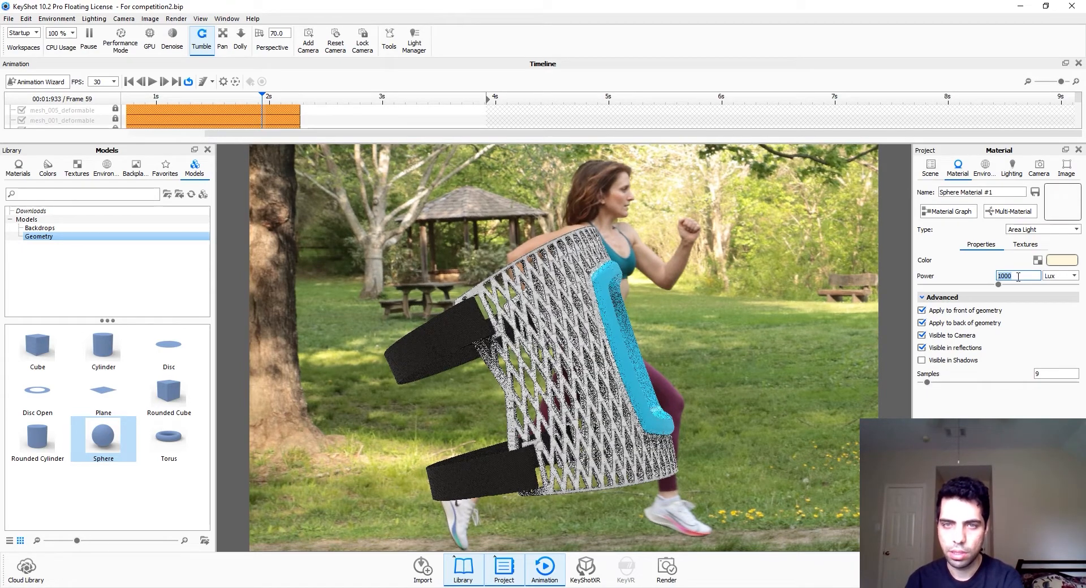
Step: Set the power of both sphere lights to 10000 Lux
{"action": "left_click", "coordinate": [931, 168]}
{"action": "double_click", "coordinate": [986, 243]}
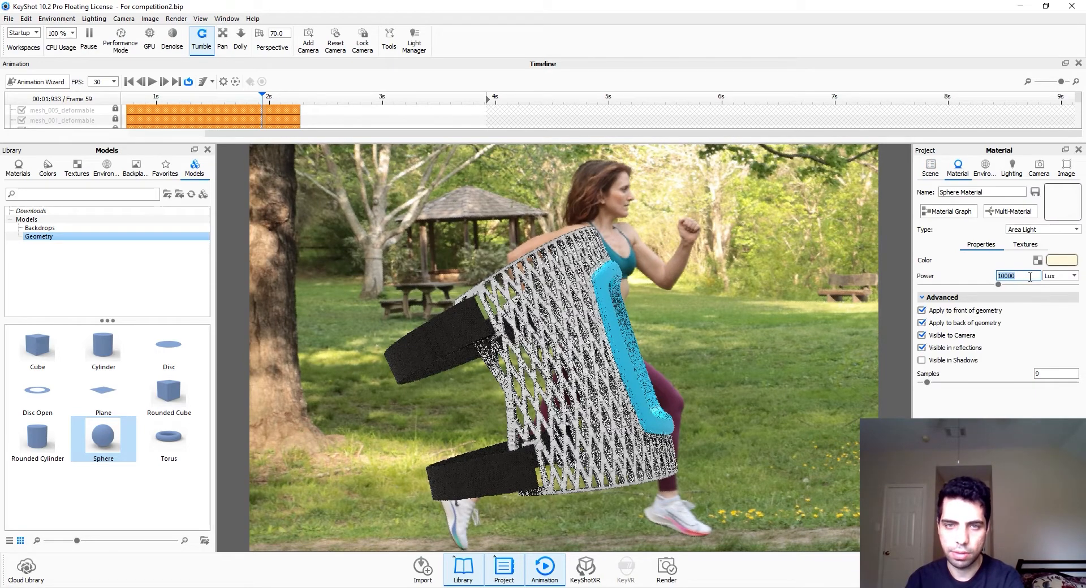
{"action": "left_click", "coordinate": [931, 177]}
{"action": "double_click", "coordinate": [1010, 255]}
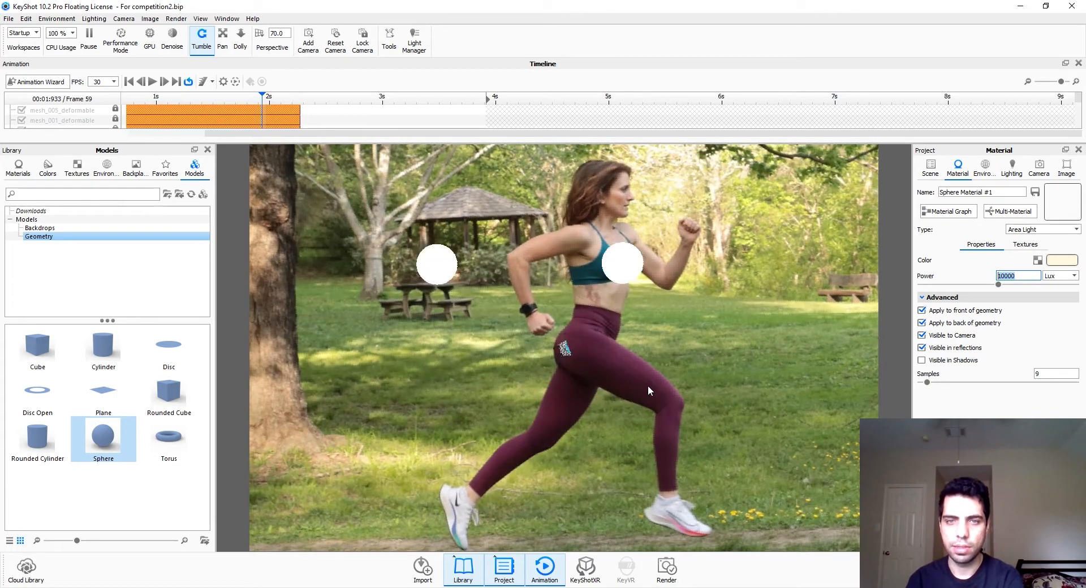
Step: Move the original sphere light back along Z onto the large tree trunk and lower it to about 35.2 in Y translation
{"action": "left_click", "coordinate": [931, 168]}
{"action": "left_click", "coordinate": [981, 239]}
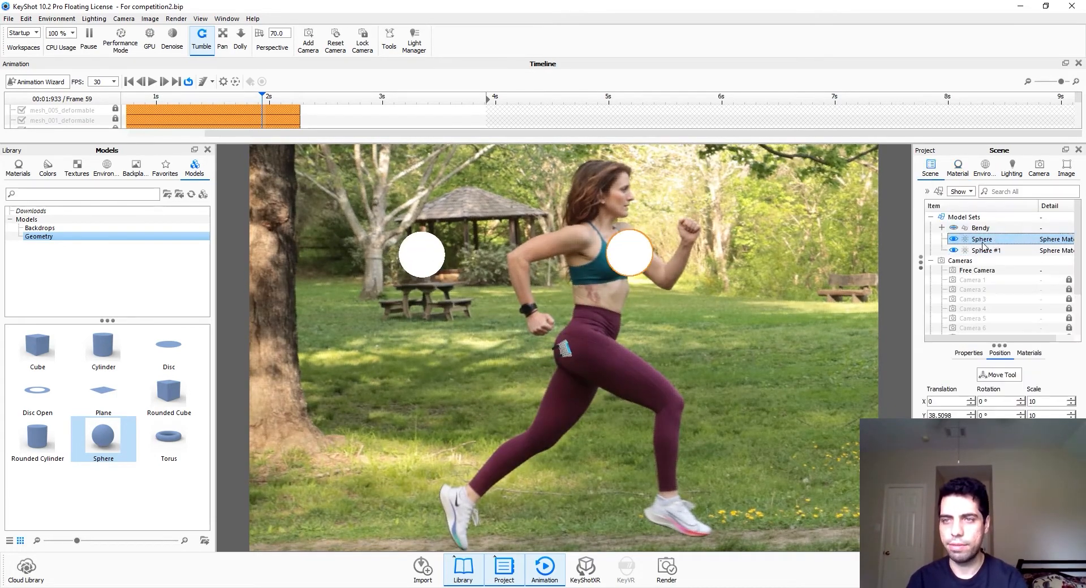
{"action": "left_click", "coordinate": [999, 375]}
{"action": "left_click_drag", "start_coordinate": [463, 253], "coordinate": [319, 163]}
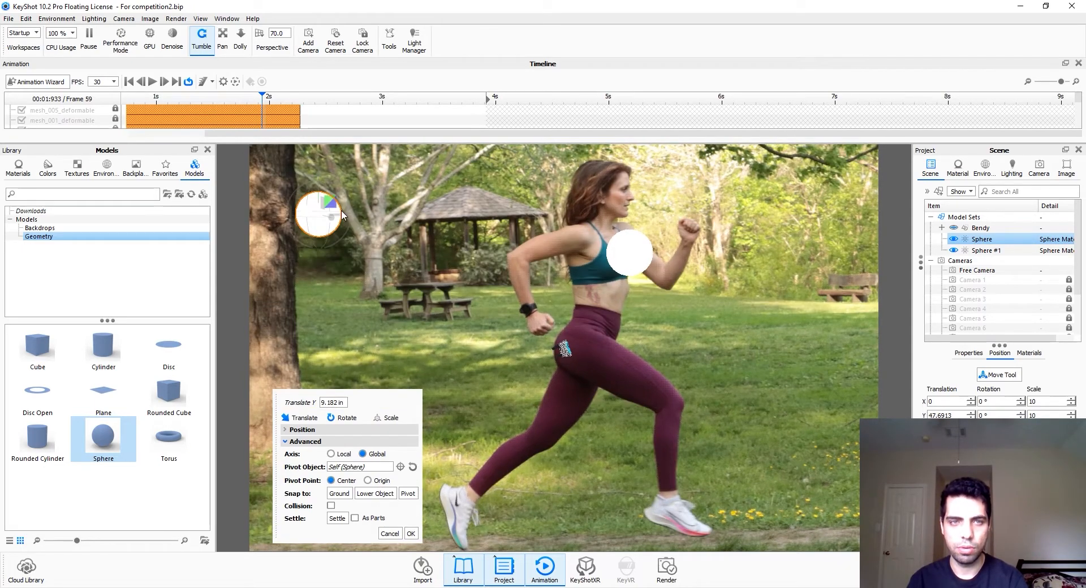
{"action": "left_click", "coordinate": [411, 534]}
{"action": "left_click", "coordinate": [999, 374]}
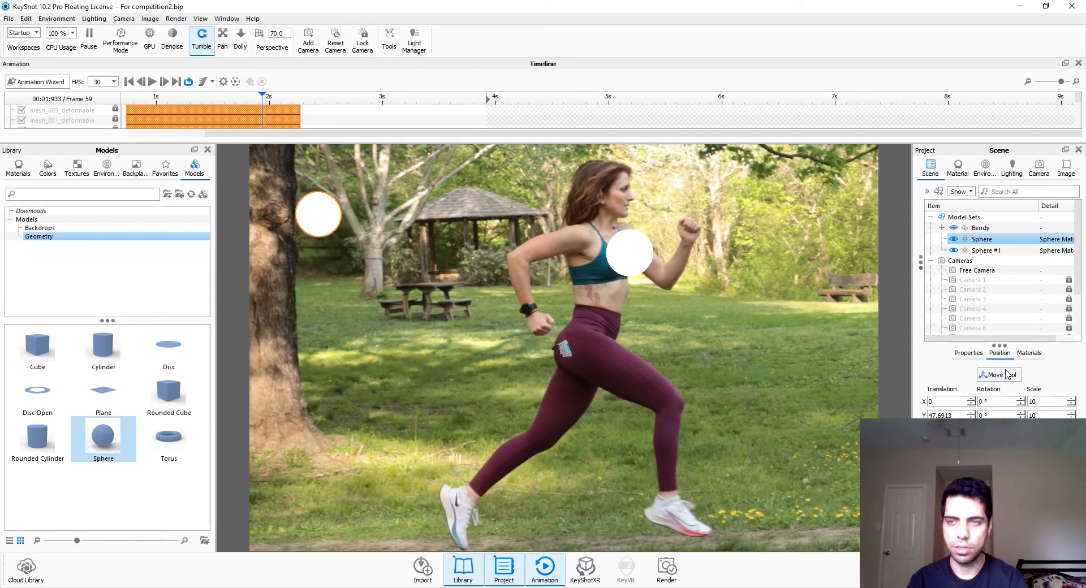
{"action": "left_click_drag", "start_coordinate": [321, 173], "coordinate": [303, 235]}
{"action": "left_click", "coordinate": [411, 534]}
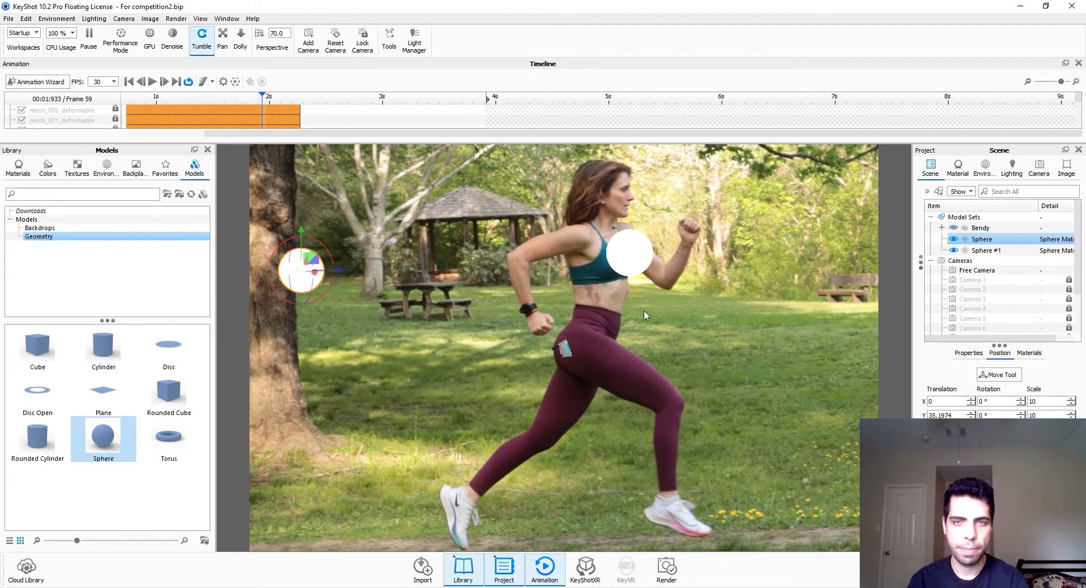
Step: Move the duplicated sphere light forward along Z to beside the far bench and down 3.456 in along Y
{"action": "left_click", "coordinate": [635, 261]}
{"action": "left_click", "coordinate": [999, 375]}
{"action": "left_click_drag", "start_coordinate": [630, 221], "coordinate": [804, 236]}
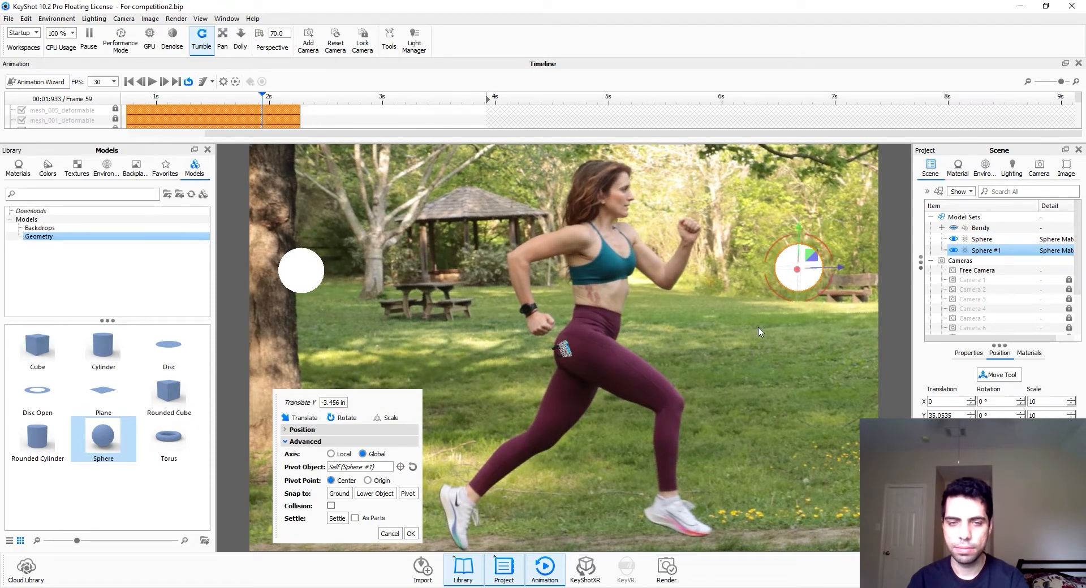
{"action": "left_click", "coordinate": [411, 535]}
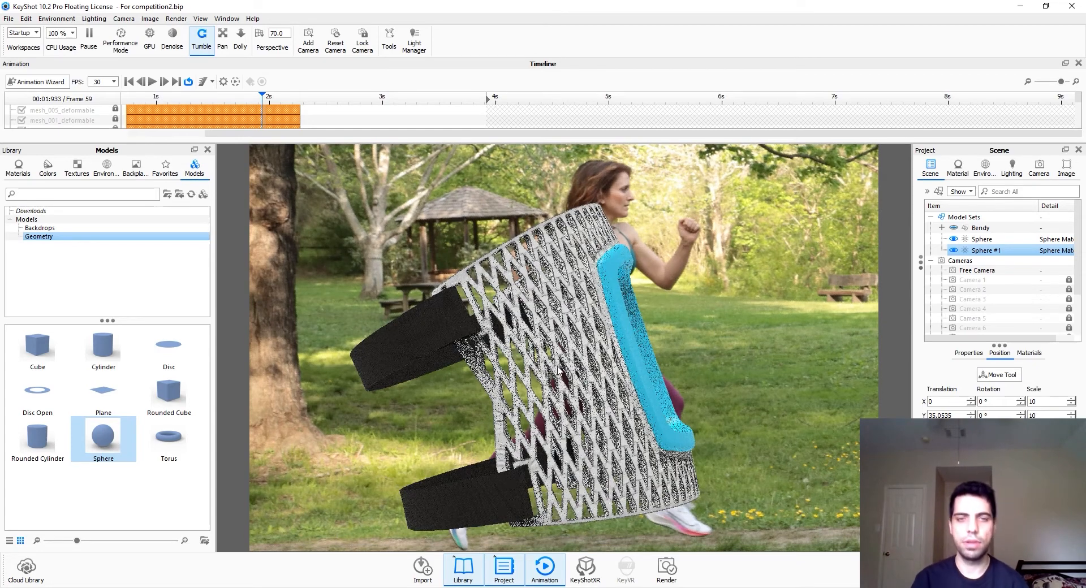
Step: Open the brace lattice's material graph and set the diffuse colour value of the surface Plastic node to 85%
{"action": "scroll", "coordinate": [560, 370], "scroll_direction": "up", "scroll_amount": 5}
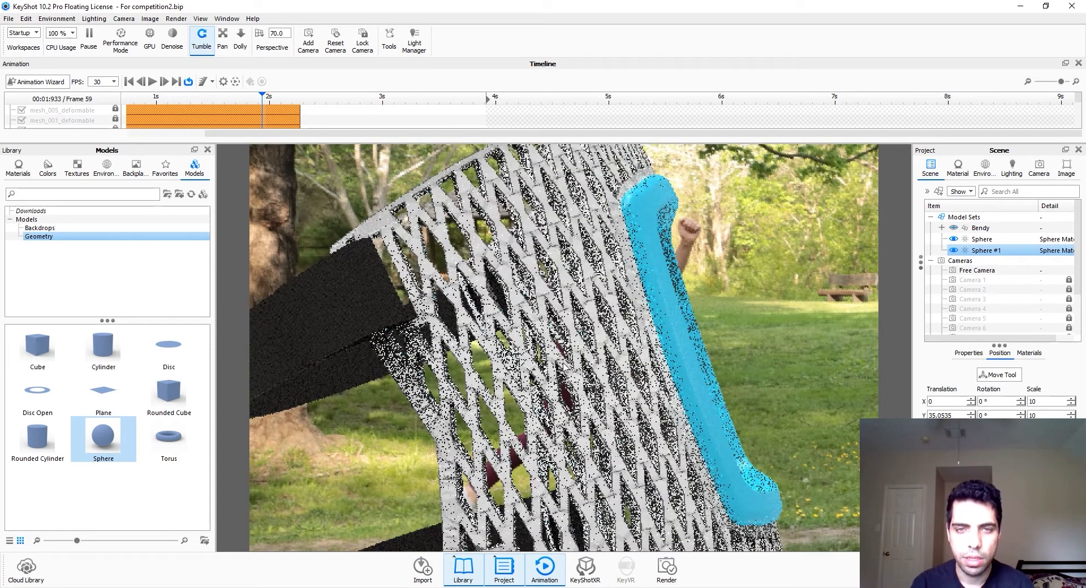
{"action": "double_click", "coordinate": [558, 368]}
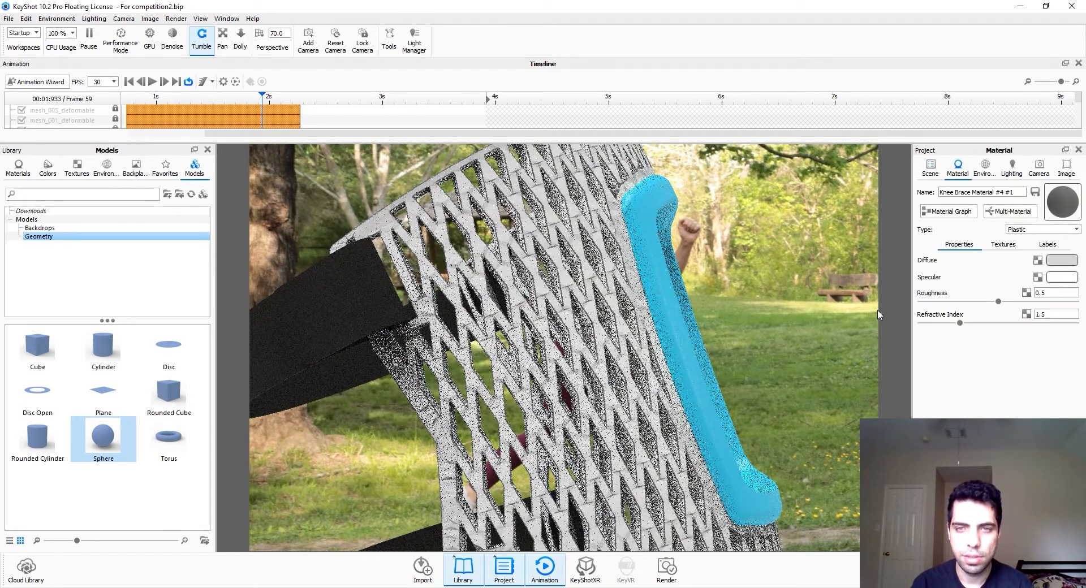
{"action": "scroll", "coordinate": [155, 362], "scroll_direction": "down", "scroll_amount": 2}
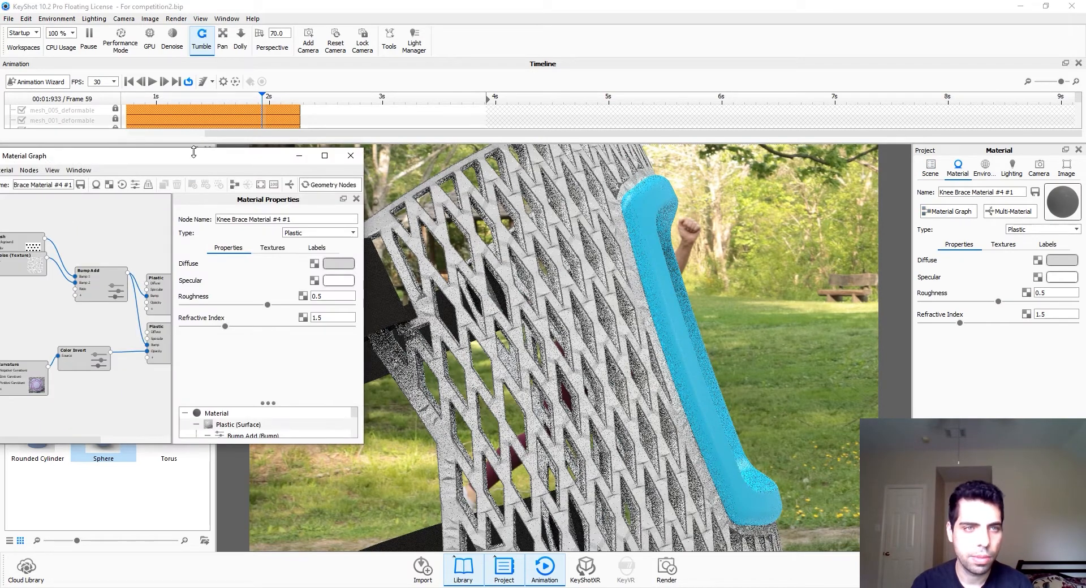
{"action": "left_click_drag", "start_coordinate": [192, 155], "coordinate": [376, 160]}
{"action": "left_click_drag", "start_coordinate": [269, 334], "coordinate": [223, 336]}
{"action": "left_click", "coordinate": [251, 359]}
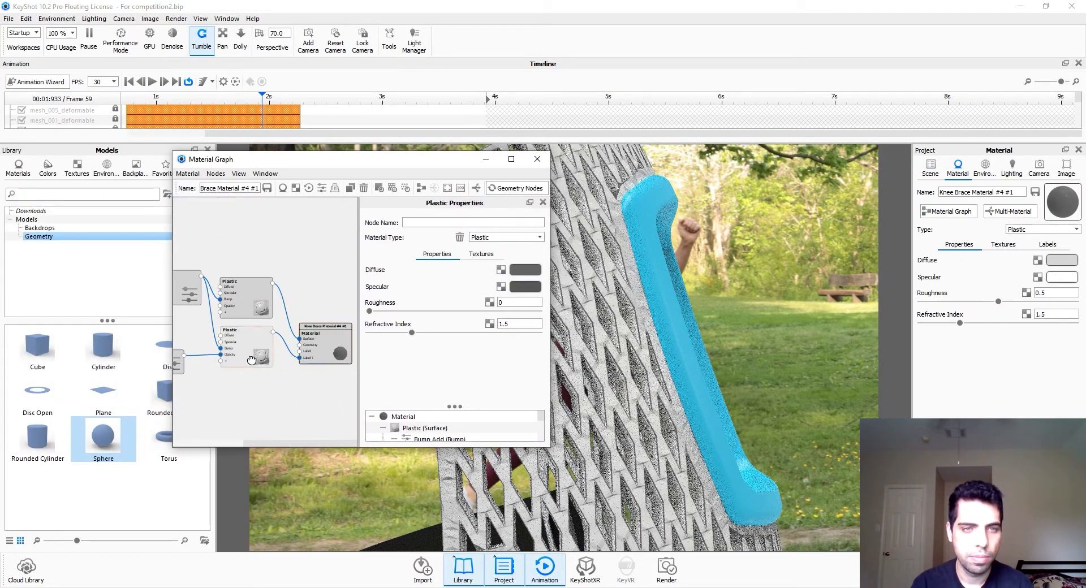
{"action": "left_click_drag", "start_coordinate": [462, 164], "coordinate": [344, 170]}
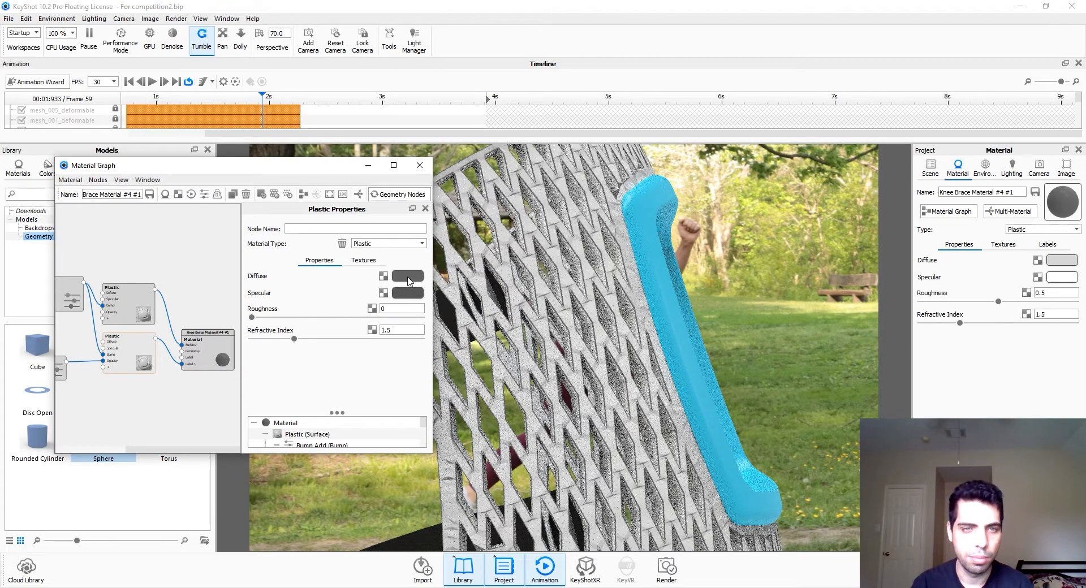
{"action": "left_click", "coordinate": [143, 316]}
{"action": "left_click", "coordinate": [416, 281]}
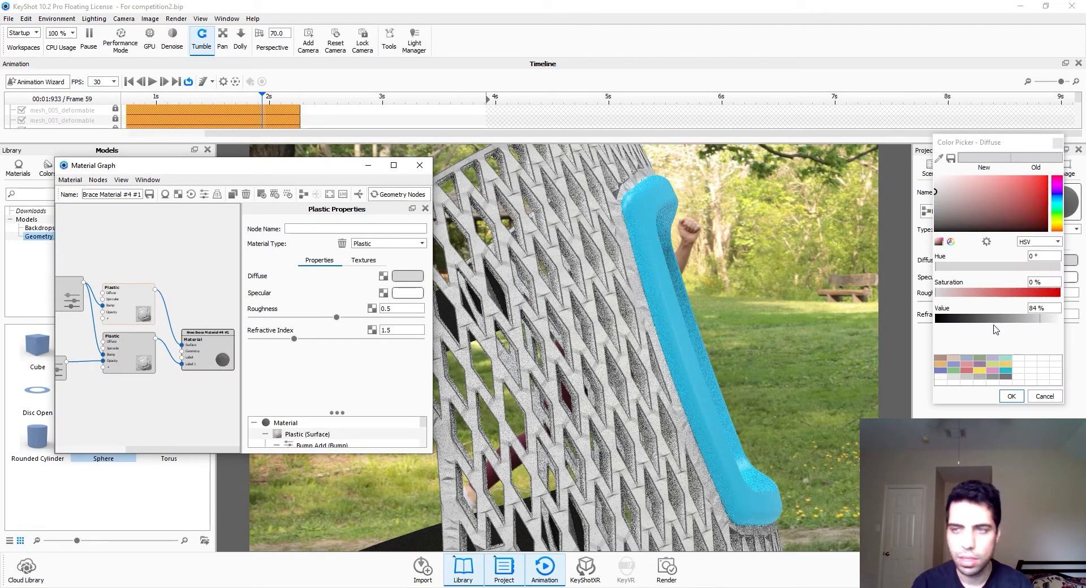
{"action": "left_click", "coordinate": [1053, 309]}
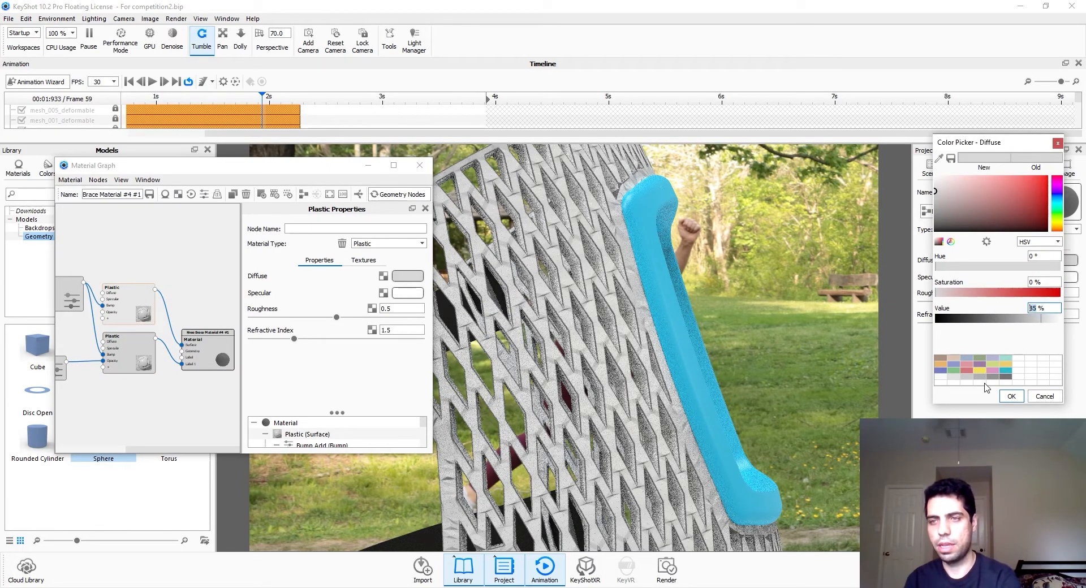
{"action": "type", "text": "35"}
{"action": "left_click", "coordinate": [1012, 396]}
Step: Set the diffuse colour value of the label Plastic node in the lattice material to 80%
{"action": "left_click", "coordinate": [144, 369]}
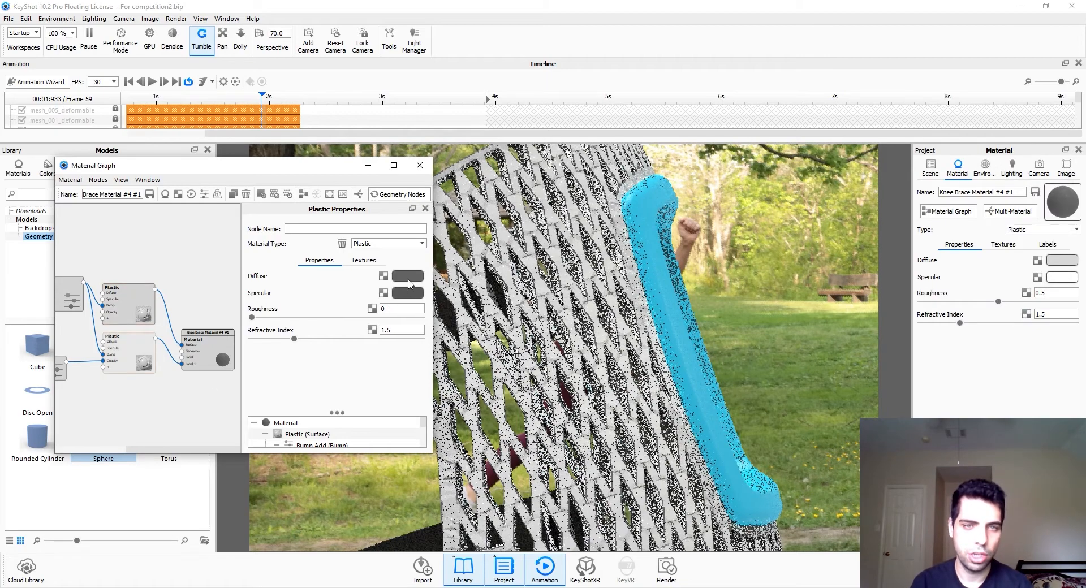
{"action": "left_click", "coordinate": [407, 277]}
{"action": "left_click", "coordinate": [1044, 308]}
{"action": "type", "text": "8"}
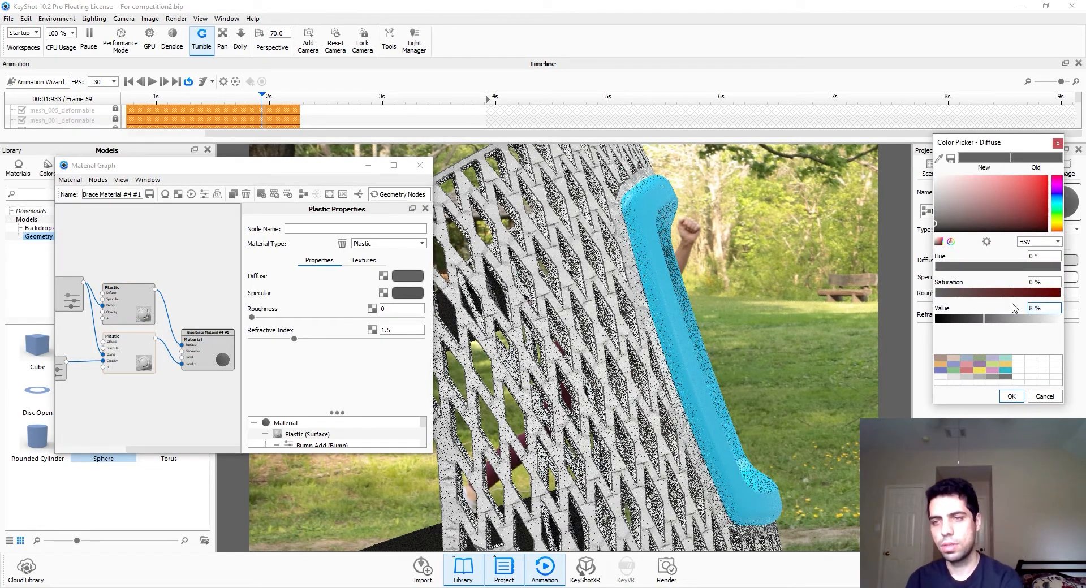
{"action": "type", "text": "0"}
{"action": "key", "text": "Return"}
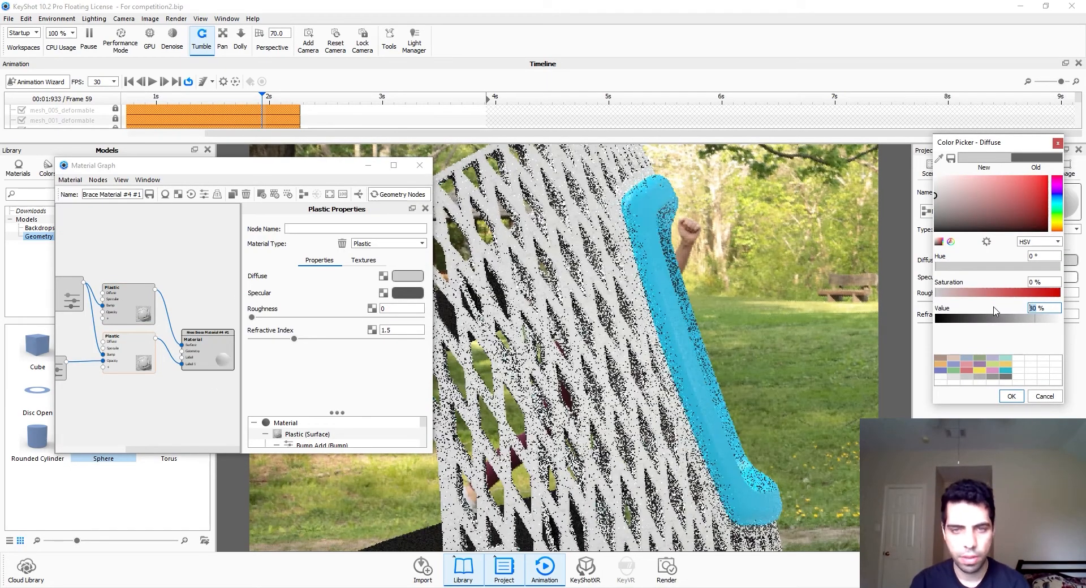
{"action": "left_click", "coordinate": [1019, 398]}
Step: Preview the lattice material's Curvature node alone, set its cutoff to 1.262 and radius to 2.805 px, and end the preview
{"action": "left_click_drag", "start_coordinate": [150, 426], "coordinate": [262, 428]}
{"action": "left_click", "coordinate": [94, 402]}
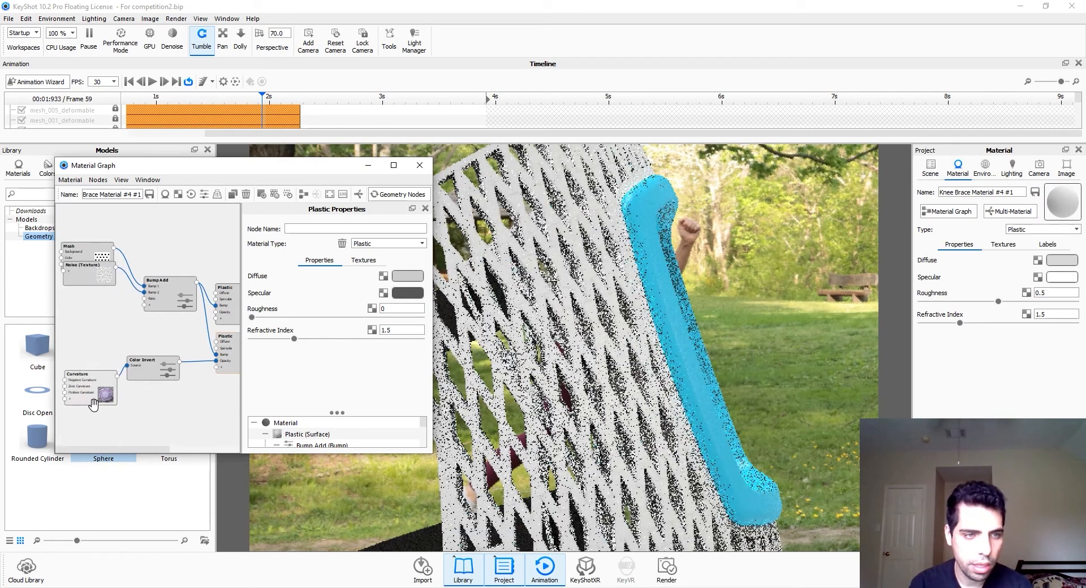
{"action": "key", "text": "c"}
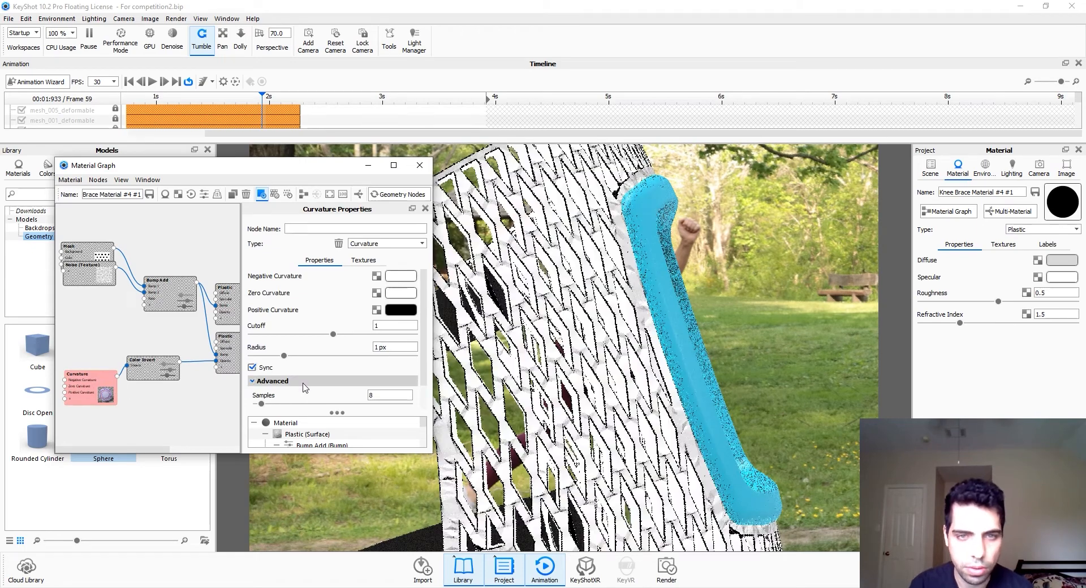
{"action": "scroll", "coordinate": [317, 362], "scroll_direction": "down", "scroll_amount": 1}
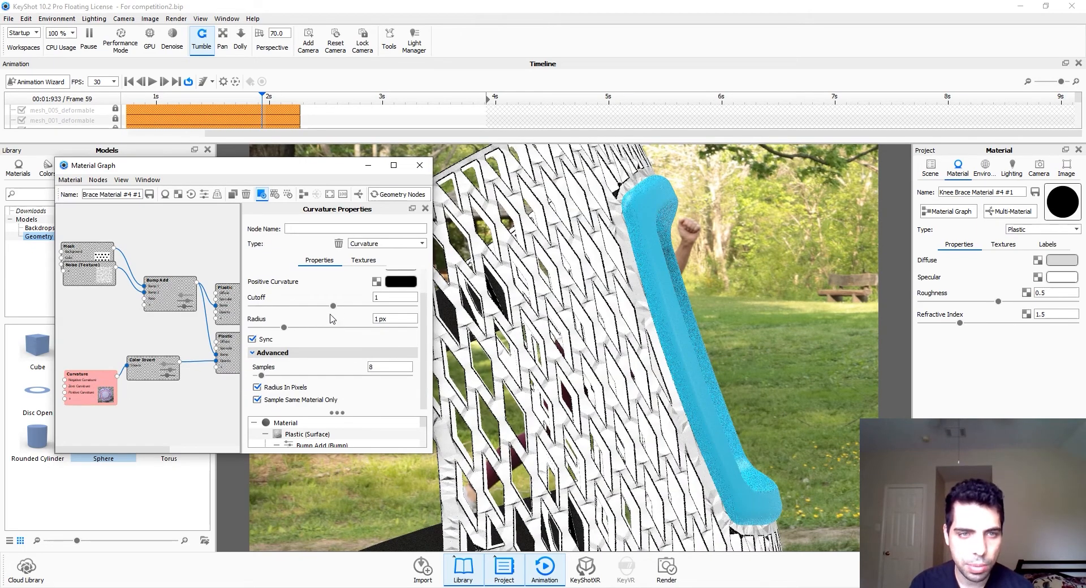
{"action": "left_click_drag", "start_coordinate": [333, 306], "coordinate": [372, 306]}
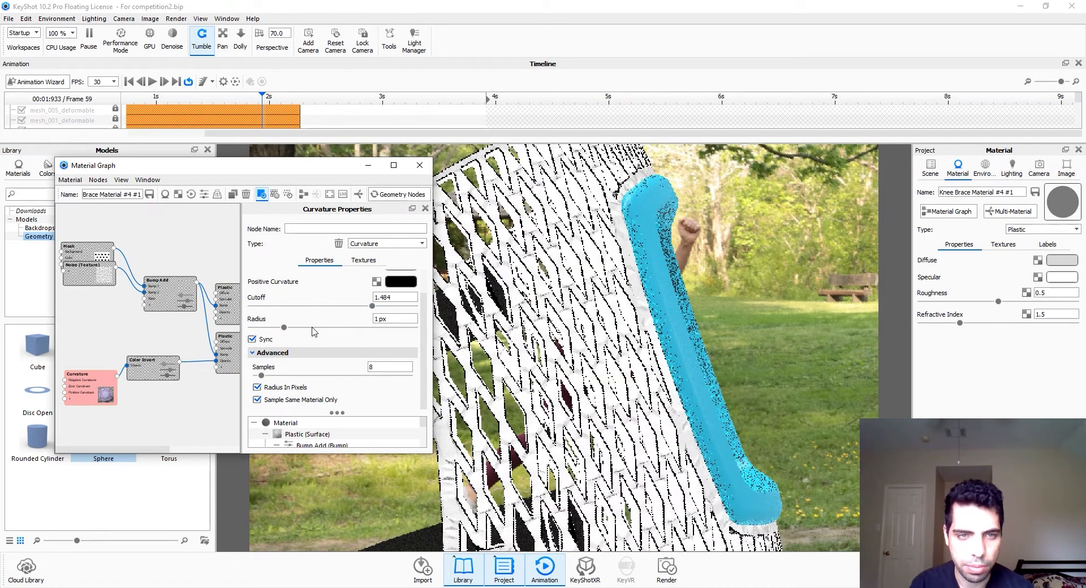
{"action": "left_click_drag", "start_coordinate": [284, 328], "coordinate": [305, 329]}
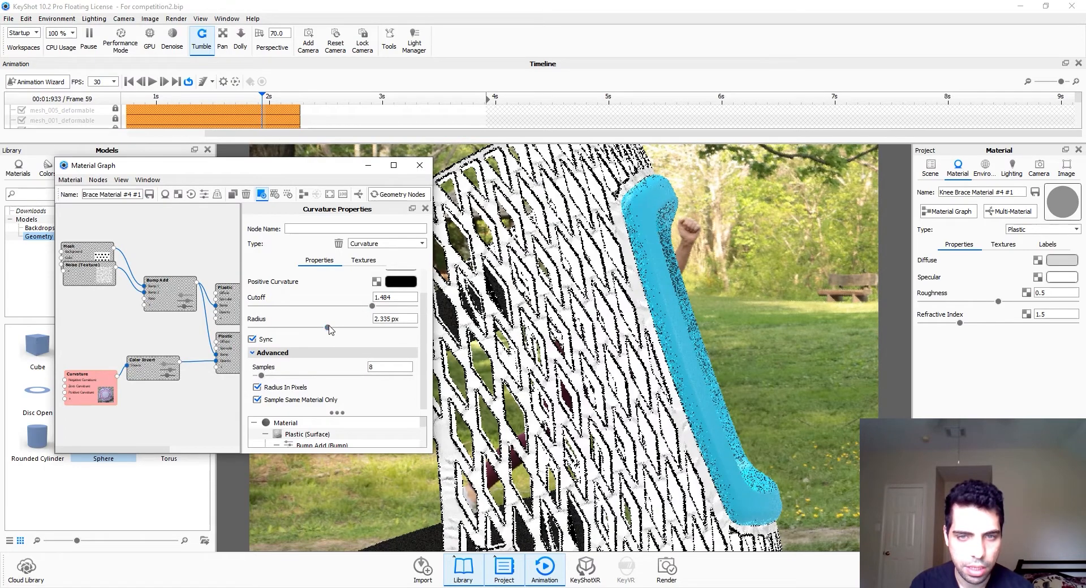
{"action": "scroll", "coordinate": [357, 391], "scroll_direction": "up", "scroll_amount": 1}
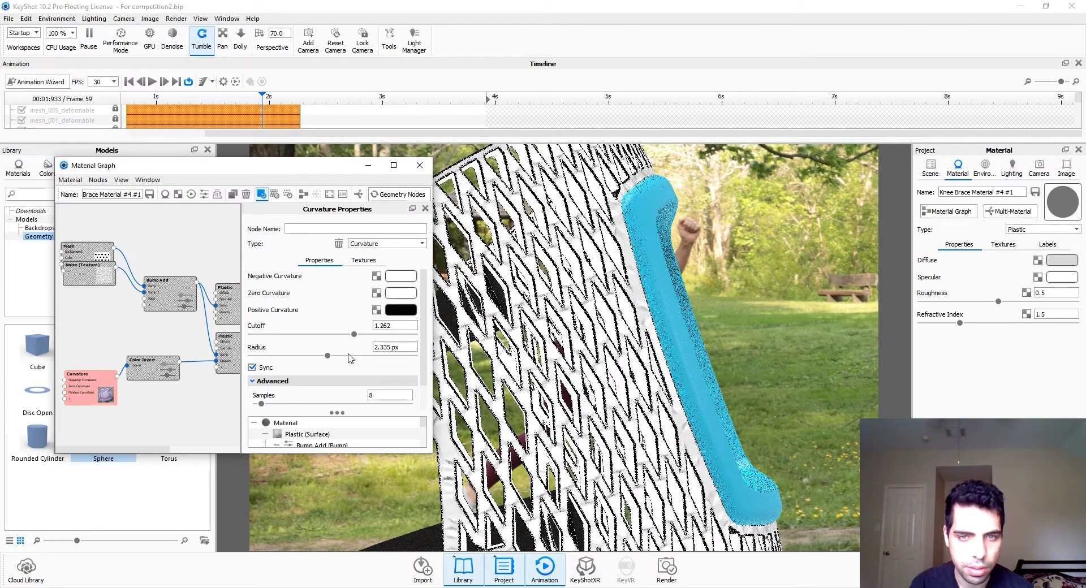
{"action": "left_click", "coordinate": [340, 356]}
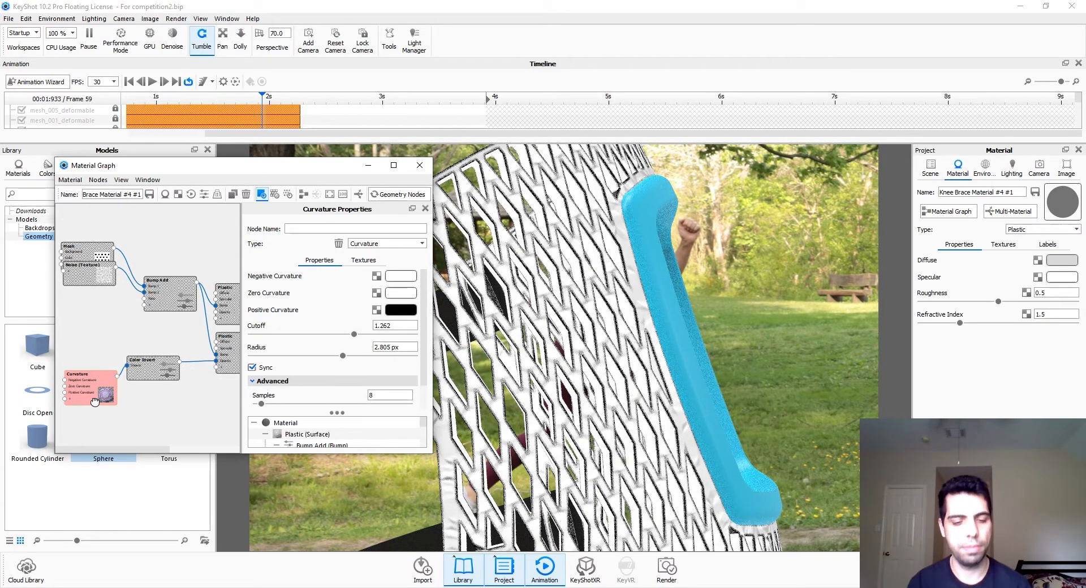
{"action": "key", "text": "c"}
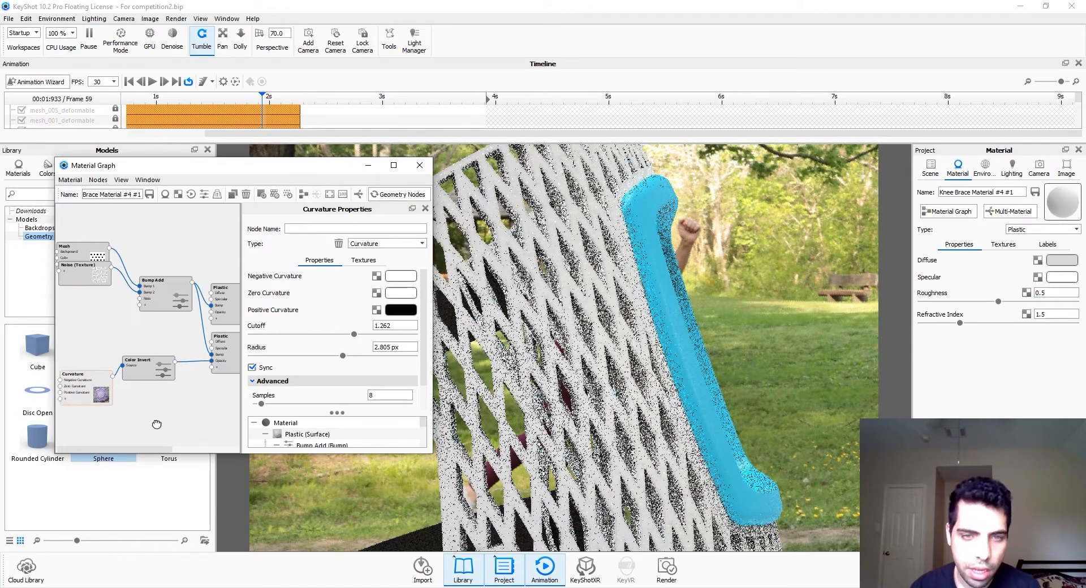
{"action": "middle_click_drag", "start_coordinate": [157, 424], "coordinate": [98, 424]}
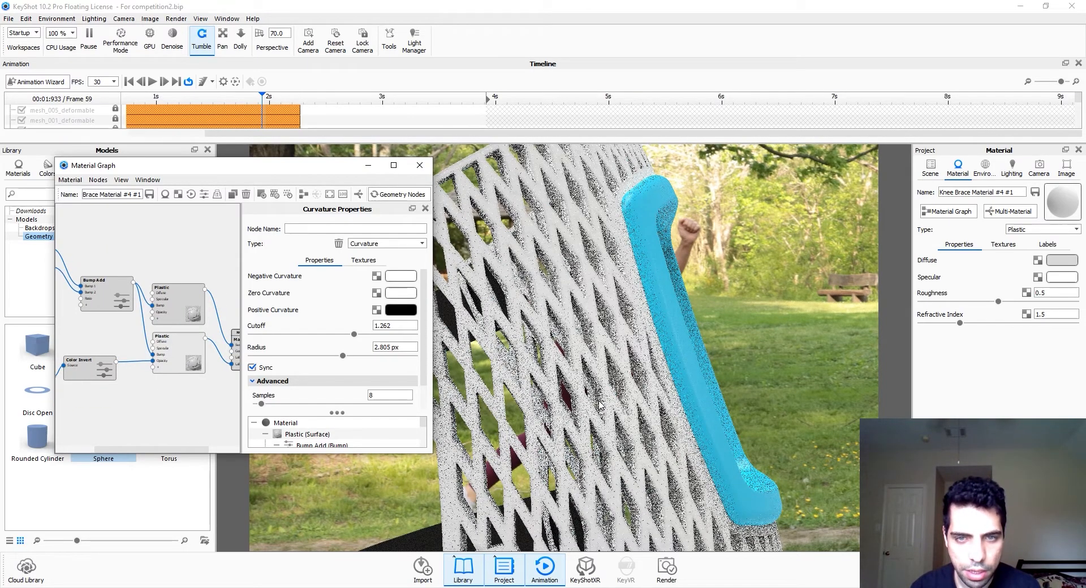
Step: Close the lattice's material graph and save the scene under the new name For competitionB.bip, keeping the current camera position
{"action": "scroll", "coordinate": [599, 405], "scroll_direction": "up", "scroll_amount": 3}
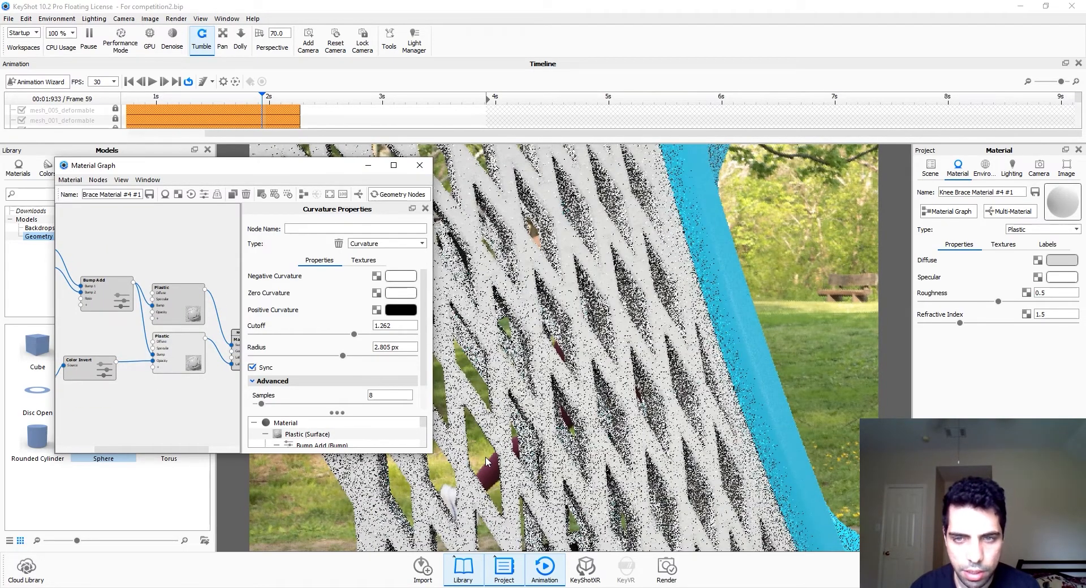
{"action": "scroll", "coordinate": [486, 461], "scroll_direction": "down", "scroll_amount": 5}
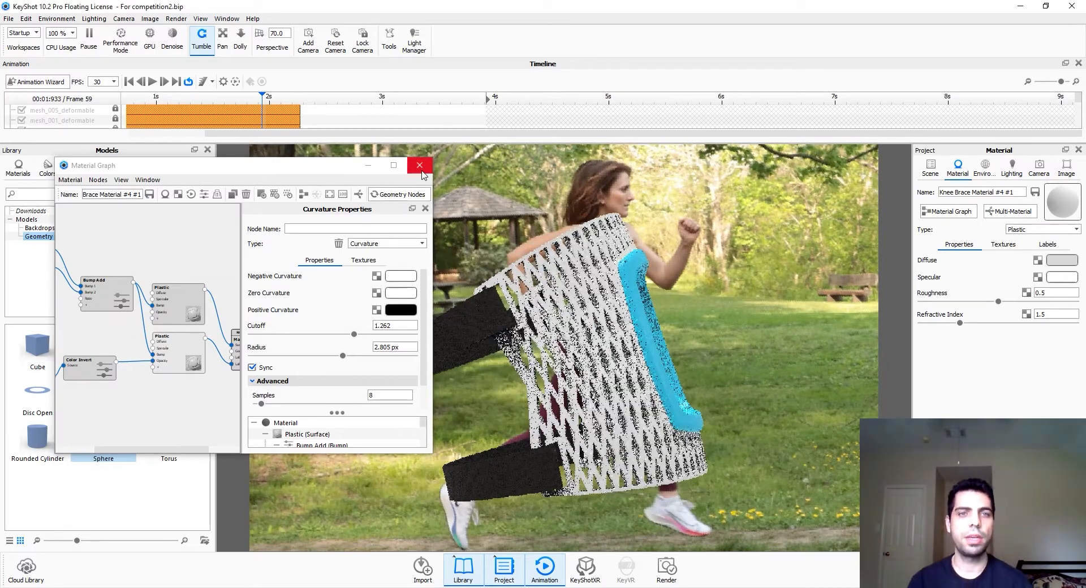
{"action": "left_click", "coordinate": [421, 171]}
{"action": "left_click", "coordinate": [9, 19]}
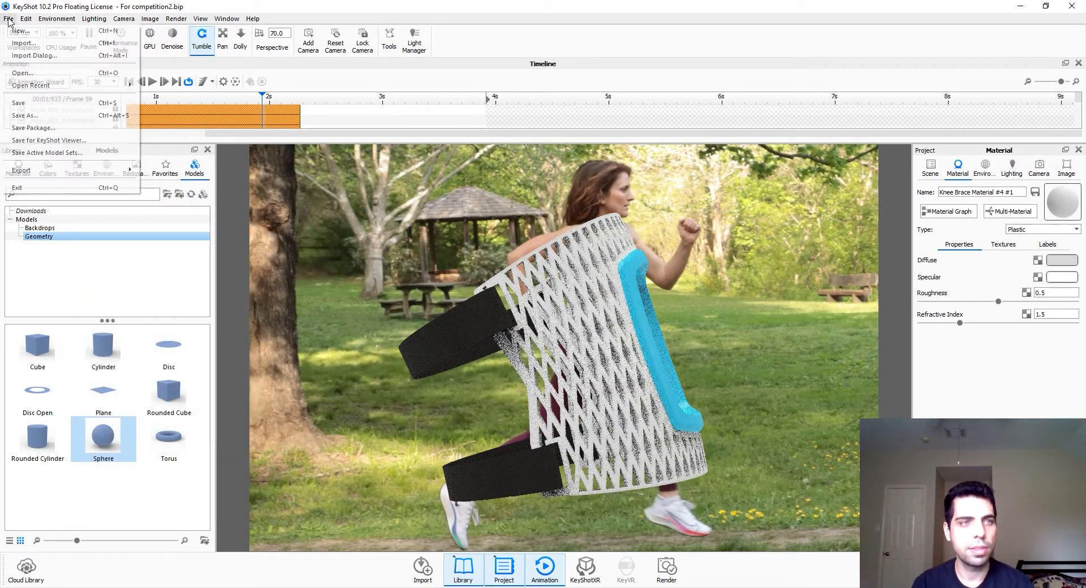
{"action": "left_click", "coordinate": [34, 116]}
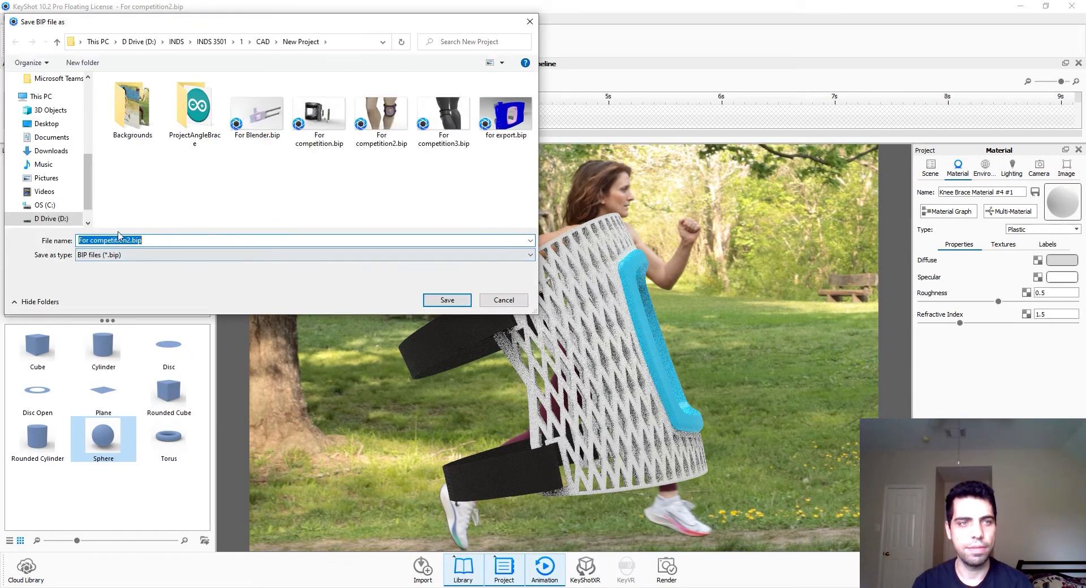
{"action": "left_click", "coordinate": [130, 241]}
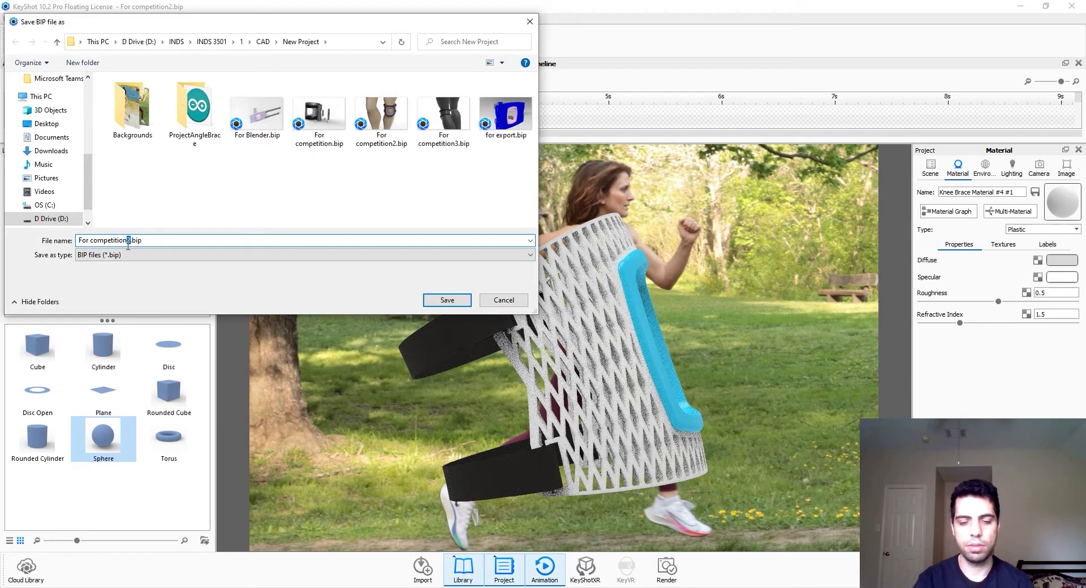
{"action": "type", "text": "B"}
{"action": "key", "text": "Return"}
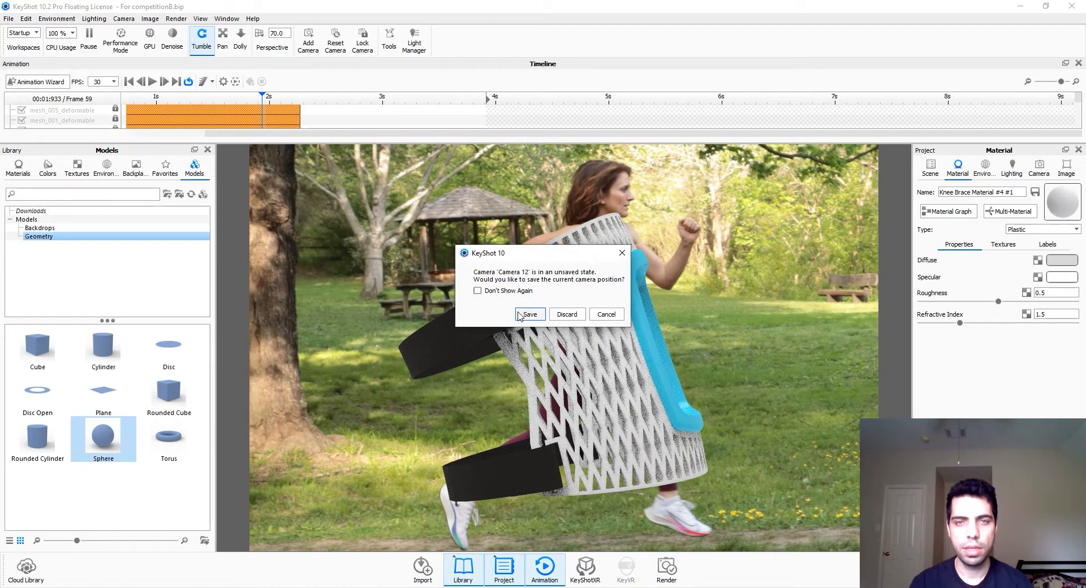
{"action": "left_click", "coordinate": [521, 316]}
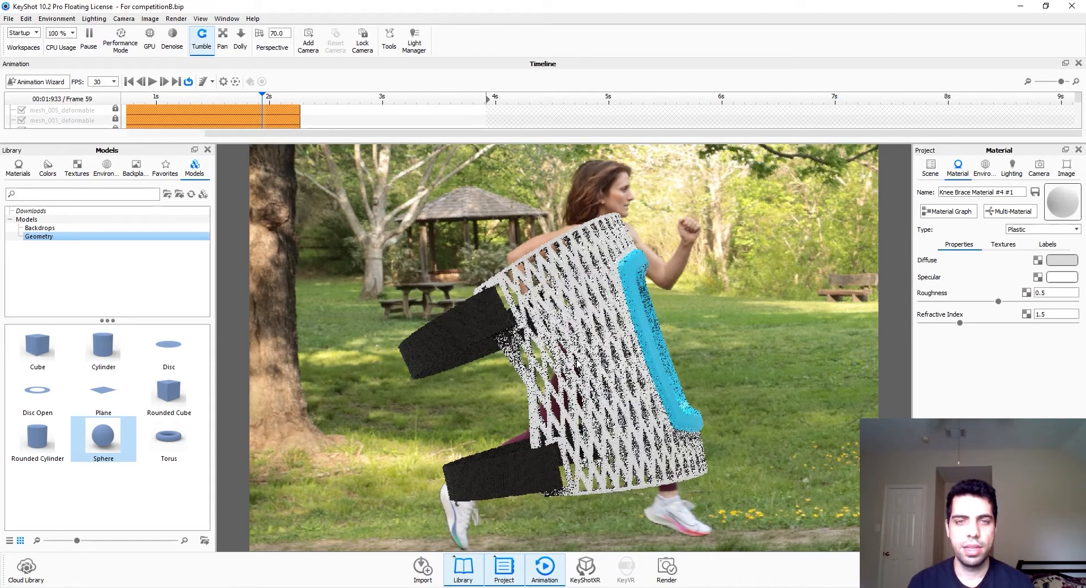
Step: Examine the brace's shading against the runner from several angles and distances, and locate the two sphere lights
{"action": "left_click_drag", "start_coordinate": [576, 364], "coordinate": [630, 369]}
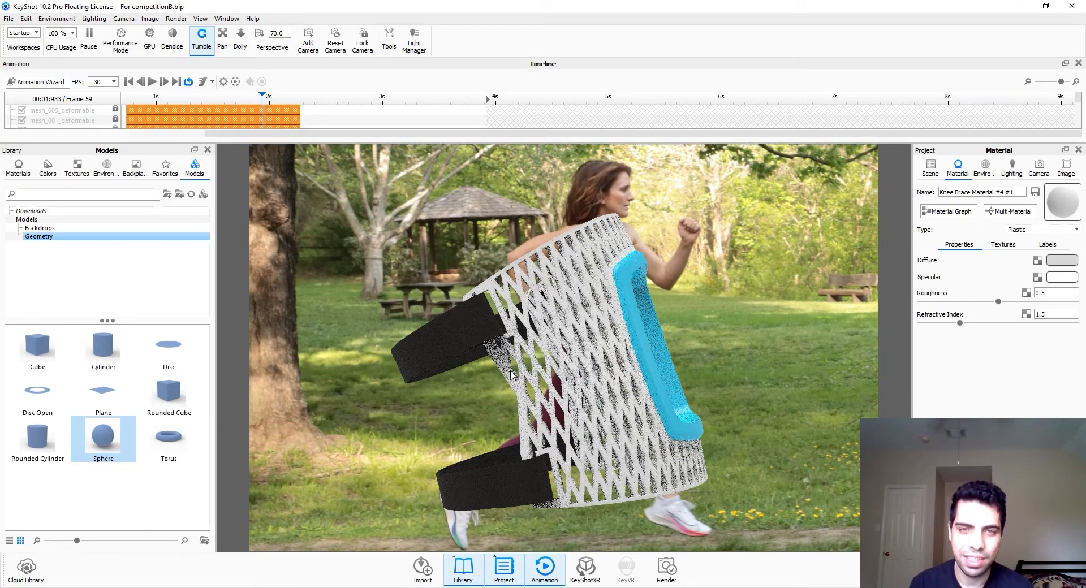
{"action": "left_click_drag", "start_coordinate": [569, 396], "coordinate": [627, 376]}
{"action": "scroll", "coordinate": [626, 372], "scroll_direction": "down", "scroll_amount": 8}
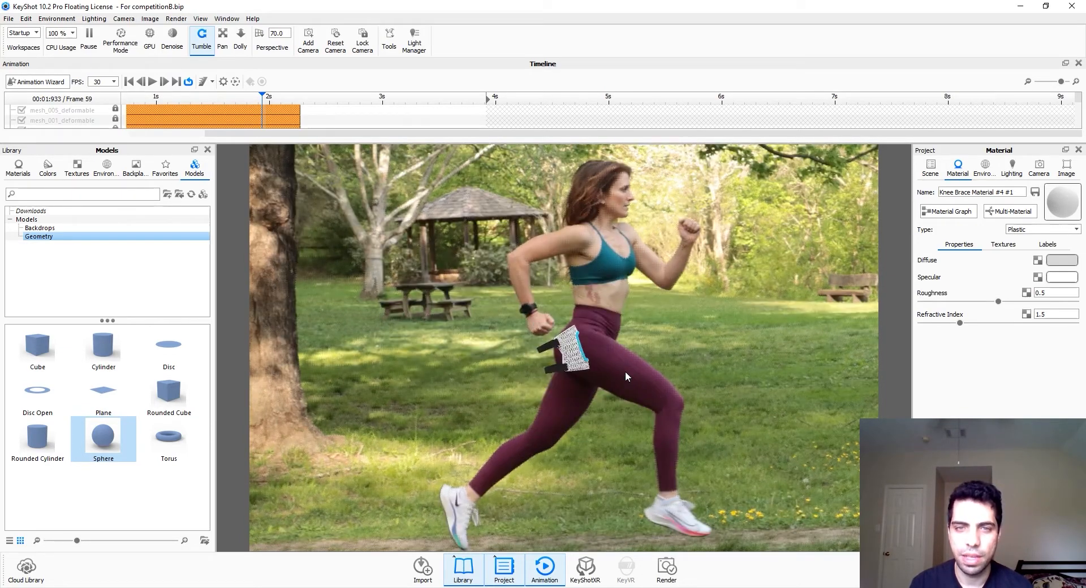
{"action": "scroll", "coordinate": [626, 372], "scroll_direction": "up", "scroll_amount": 6}
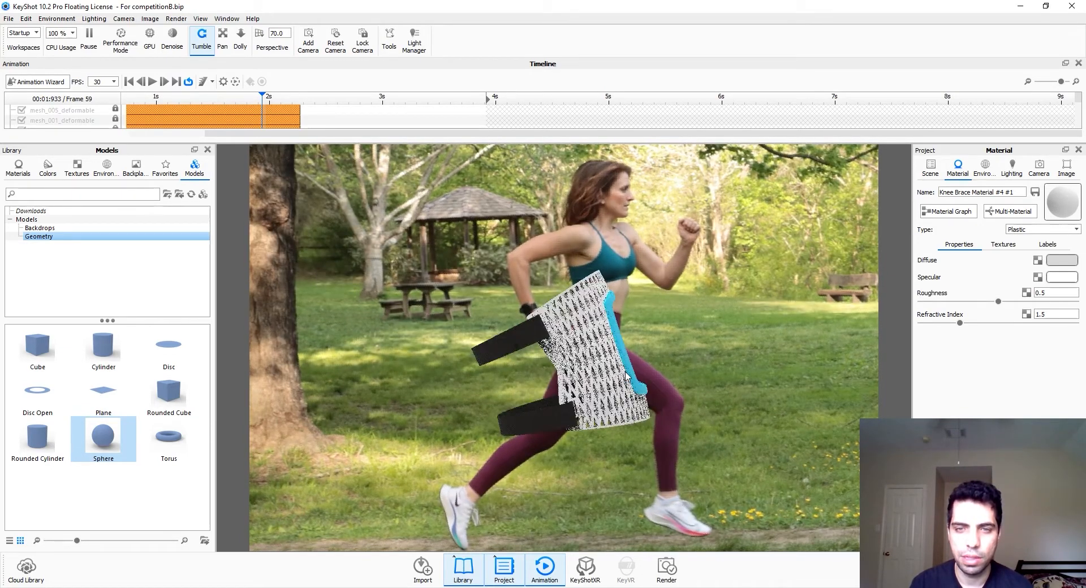
{"action": "scroll", "coordinate": [626, 371], "scroll_direction": "down", "scroll_amount": 4}
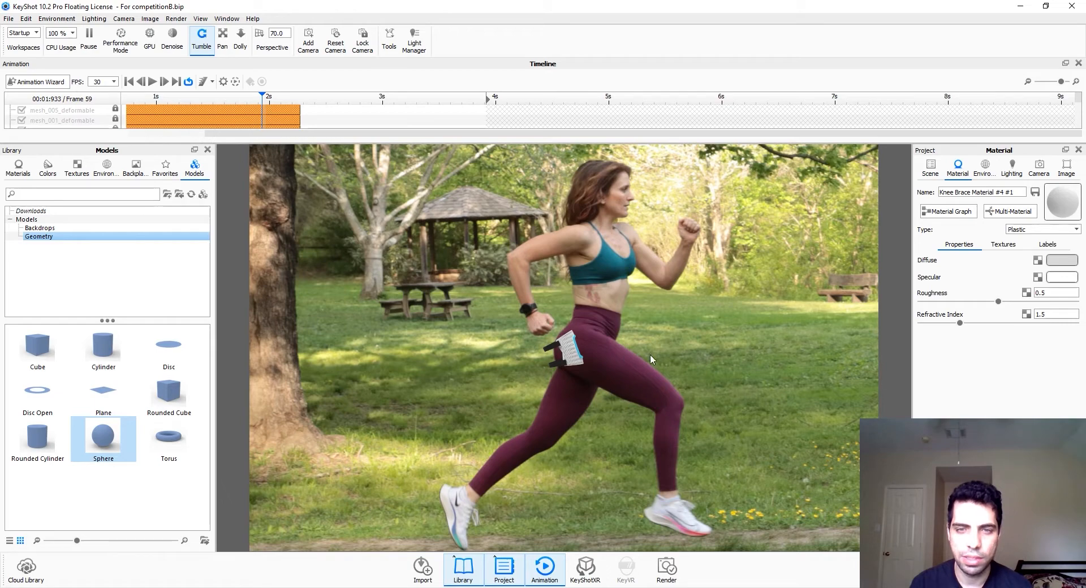
{"action": "scroll", "coordinate": [486, 414], "scroll_direction": "up", "scroll_amount": 3}
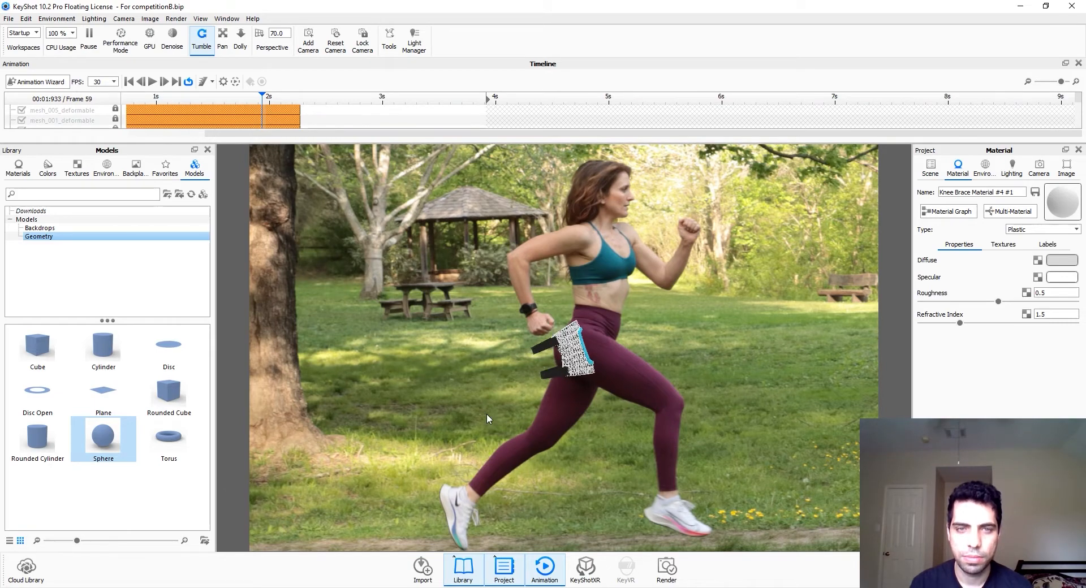
{"action": "scroll", "coordinate": [488, 414], "scroll_direction": "down", "scroll_amount": 10}
{"action": "middle_click_drag", "start_coordinate": [538, 396], "coordinate": [569, 440]}
{"action": "scroll", "coordinate": [553, 413], "scroll_direction": "up", "scroll_amount": 1}
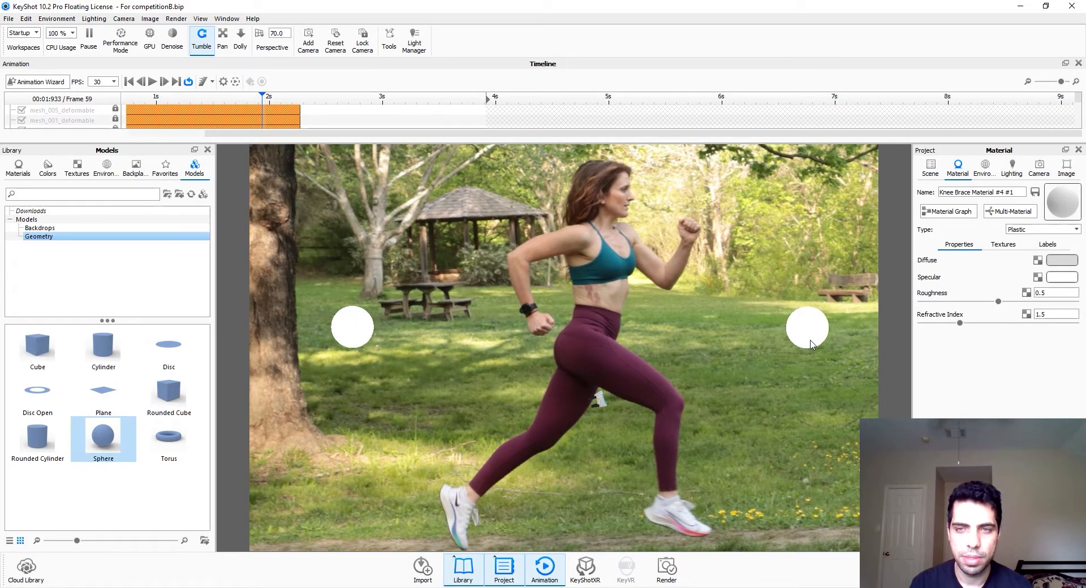
Step: Raise the sphere light beside the far bench along Y to 54.9131 and shift it -5.941 in along Z
{"action": "left_click", "coordinate": [931, 166]}
{"action": "left_click", "coordinate": [819, 319]}
{"action": "left_click", "coordinate": [997, 374]}
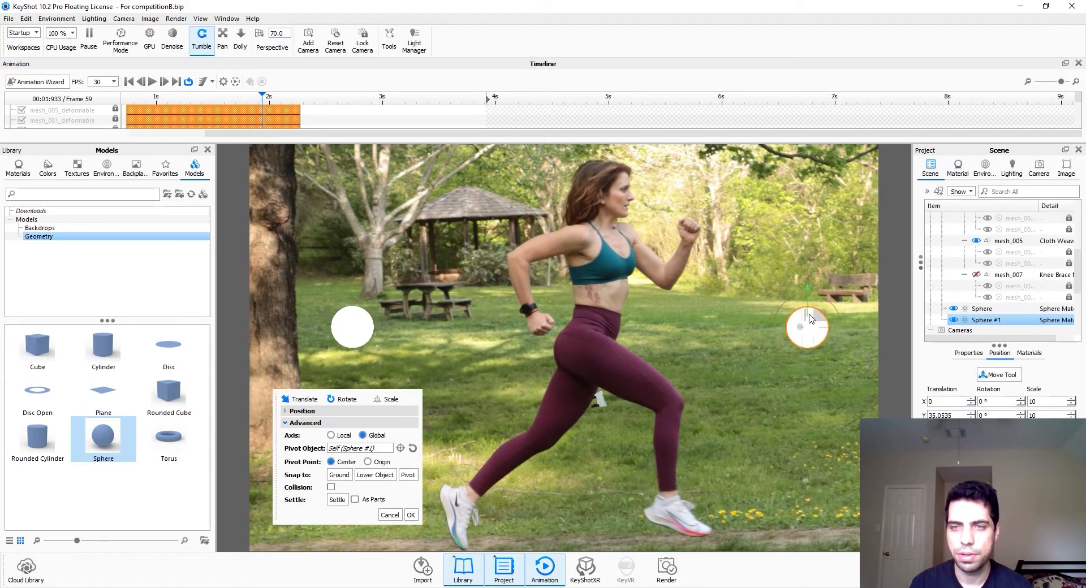
{"action": "left_click_drag", "start_coordinate": [807, 282], "coordinate": [809, 202]}
{"action": "left_click_drag", "start_coordinate": [853, 246], "coordinate": [828, 249]}
{"action": "left_click", "coordinate": [411, 534]}
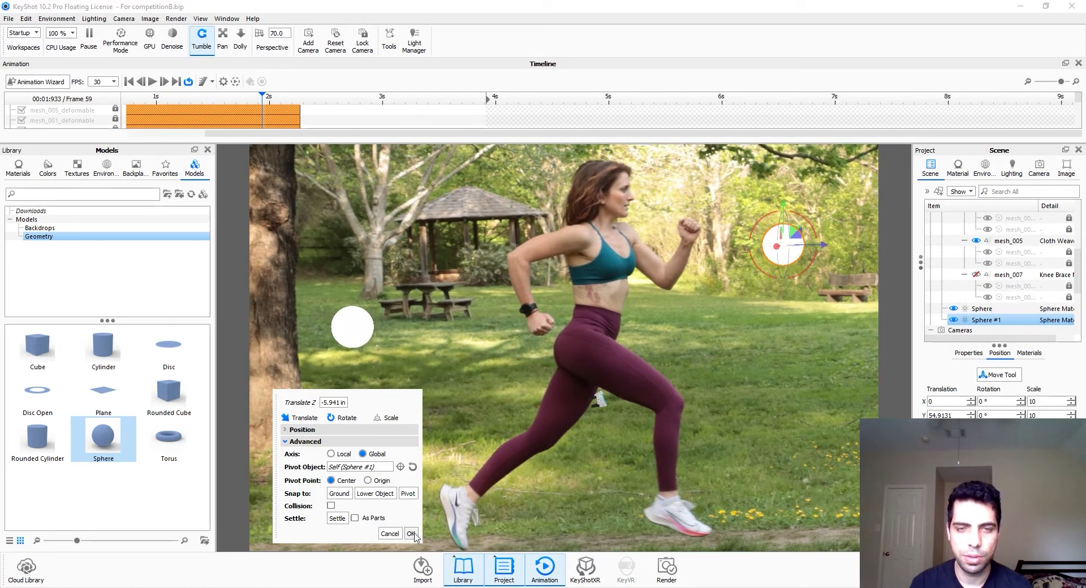
Step: Move the other sphere light outward along Z to beside the tree trunk and up 2.307 in along Y
{"action": "left_click", "coordinate": [355, 335]}
{"action": "left_click", "coordinate": [999, 374]}
{"action": "left_click_drag", "start_coordinate": [388, 327], "coordinate": [341, 327]}
{"action": "left_click_drag", "start_coordinate": [308, 290], "coordinate": [307, 280]}
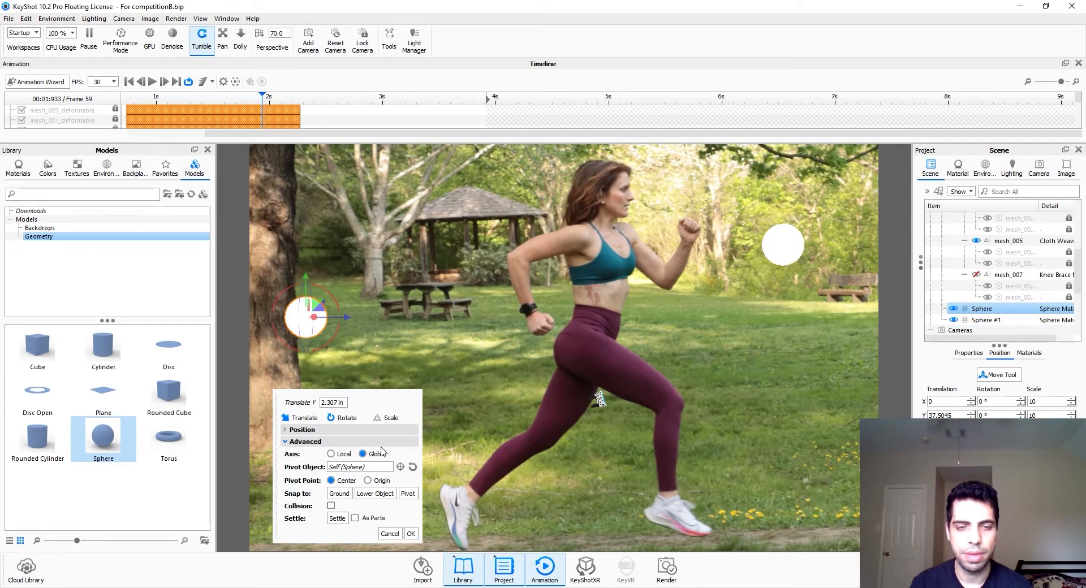
{"action": "left_click", "coordinate": [412, 539]}
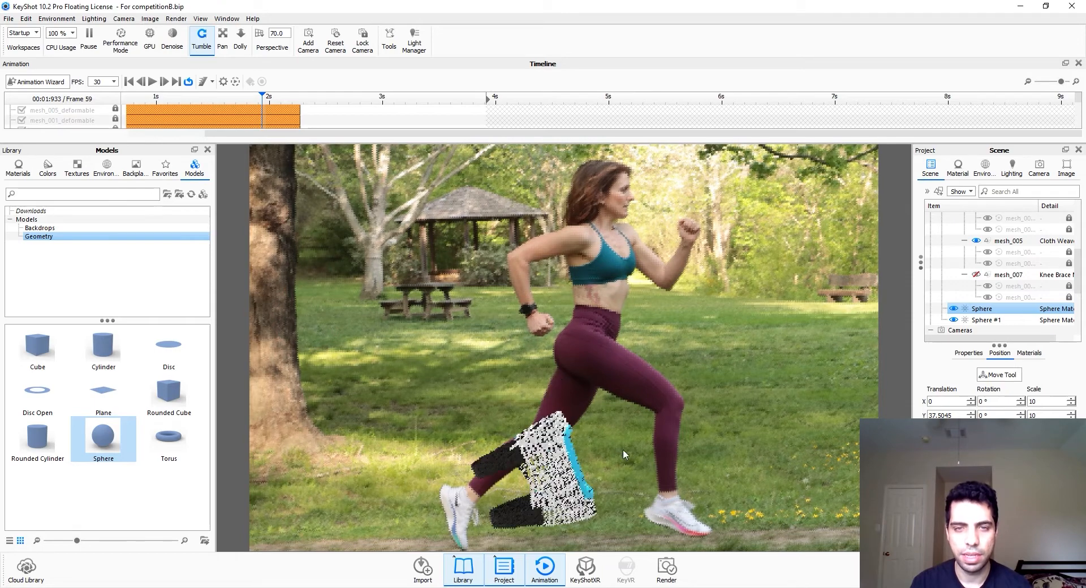
Step: Set the diffuse colour value of the brace lattice's plastic material to 80%
{"action": "double_click", "coordinate": [591, 299]}
{"action": "left_click", "coordinate": [1054, 262]}
{"action": "left_click_drag", "start_coordinate": [1053, 308], "coordinate": [1033, 308]}
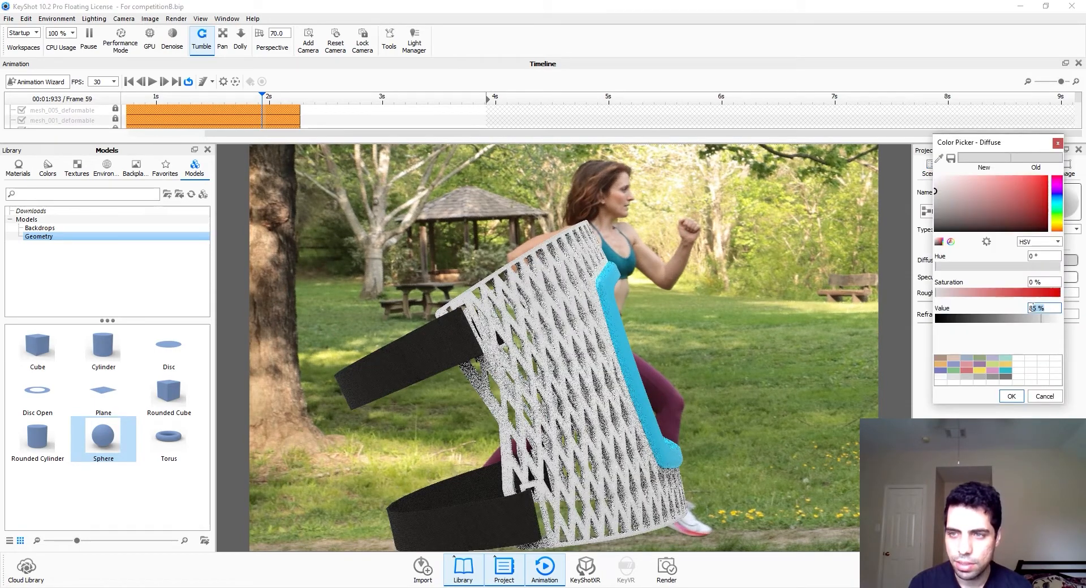
{"action": "type", "text": "80"}
{"action": "key", "text": "Return"}
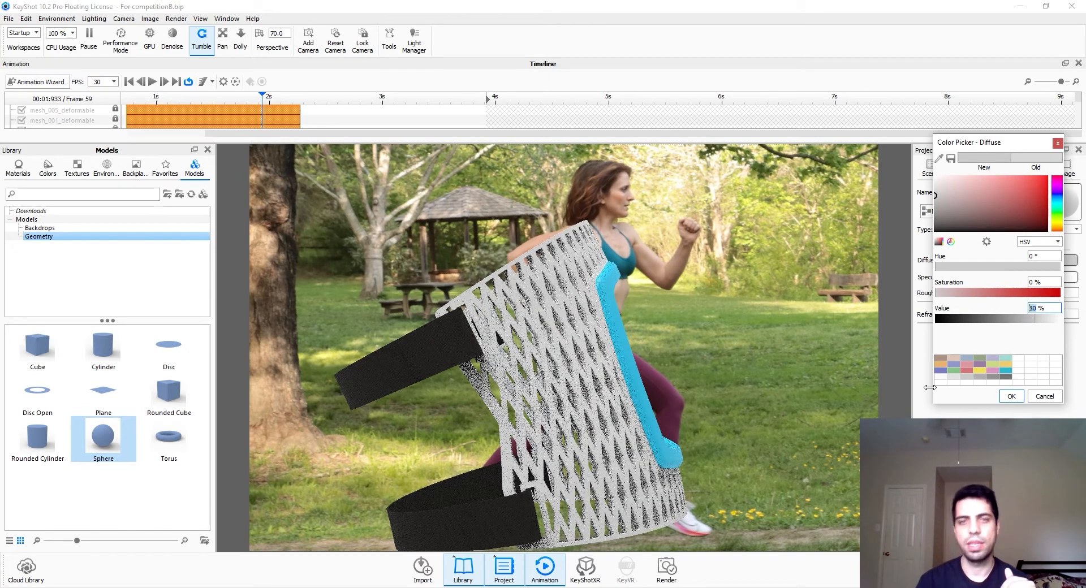
{"action": "left_click", "coordinate": [1011, 396]}
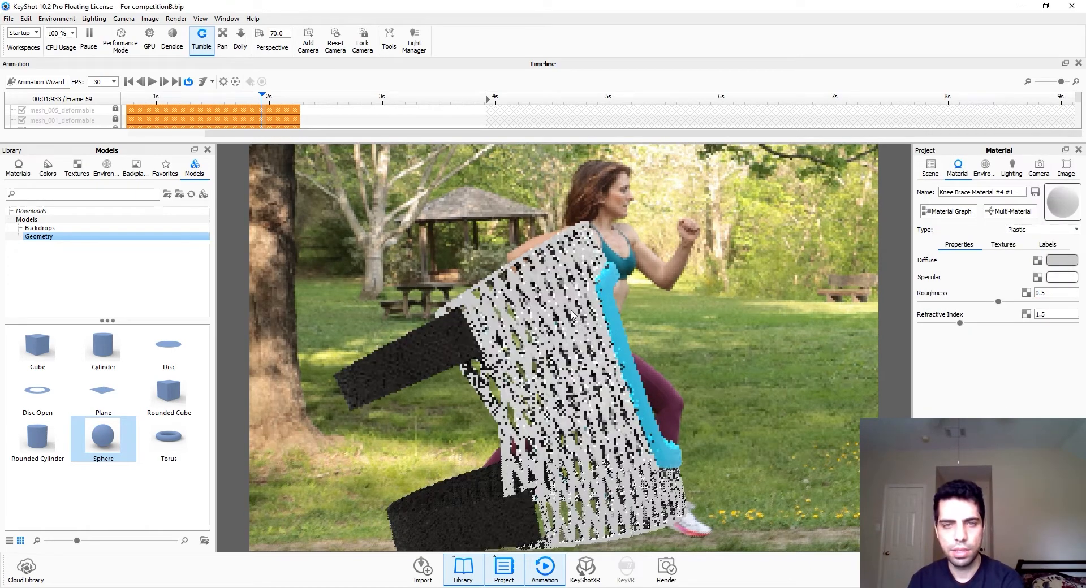
Step: Check the label Plastic node's diffuse colour in the lattice's material graph, then close the graph
{"action": "left_click", "coordinate": [975, 210]}
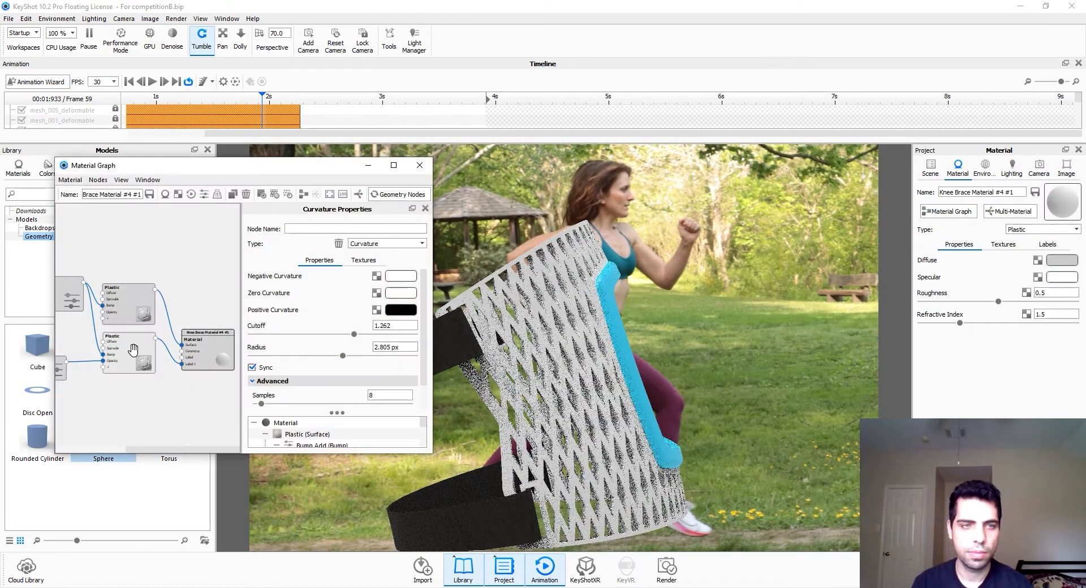
{"action": "left_click", "coordinate": [131, 351]}
{"action": "left_click", "coordinate": [407, 275]}
{"action": "left_click", "coordinate": [983, 424]}
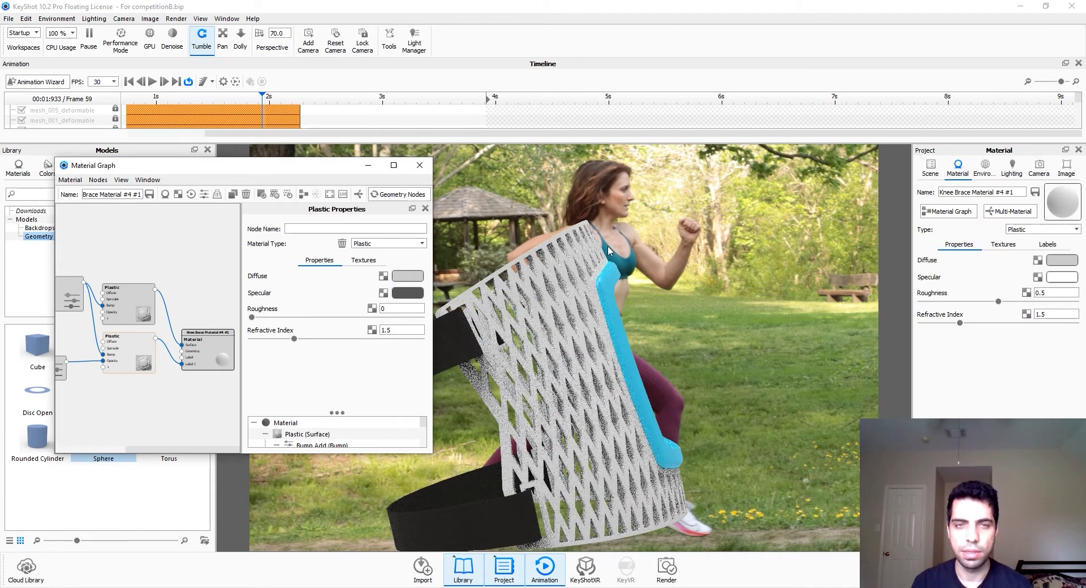
{"action": "left_click", "coordinate": [419, 165]}
Step: Set the diffuse colour value of the brace lattice's plastic material to 76%
{"action": "left_click", "coordinate": [1064, 265]}
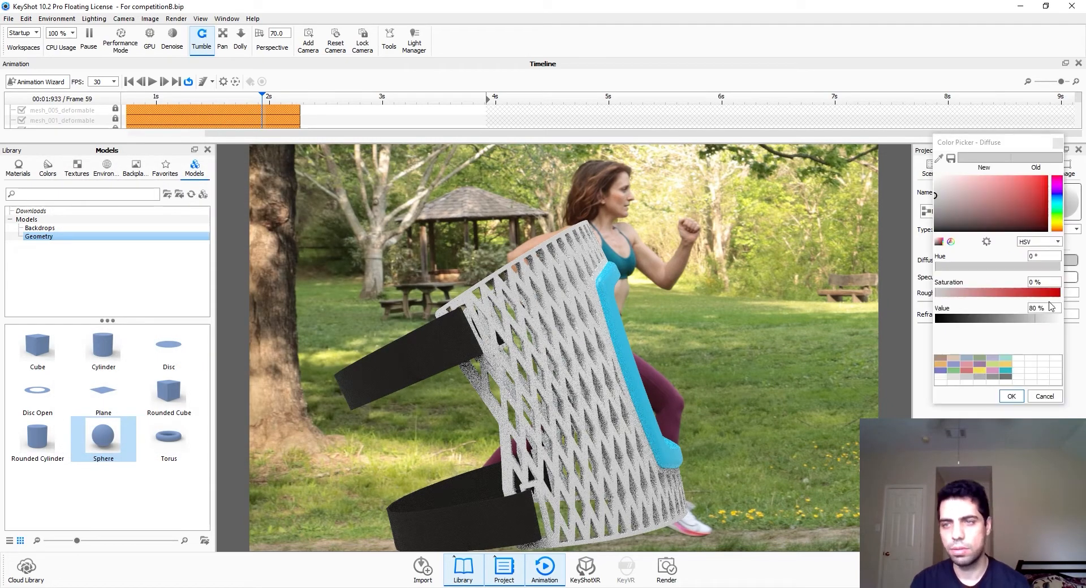
{"action": "left_click_drag", "start_coordinate": [1050, 307], "coordinate": [1027, 308]}
{"action": "type", "text": "77"}
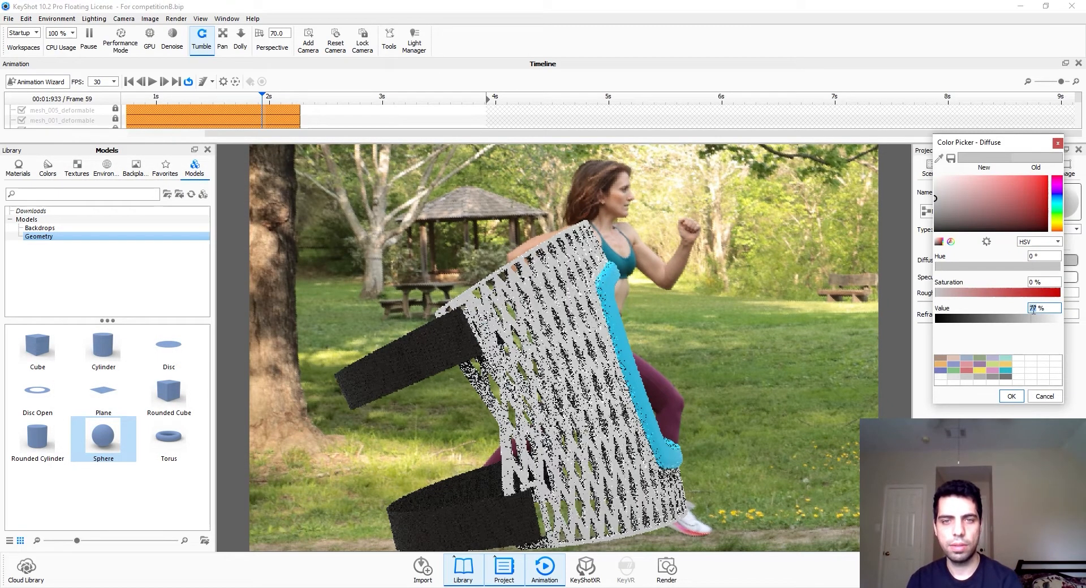
{"action": "key", "text": "Return"}
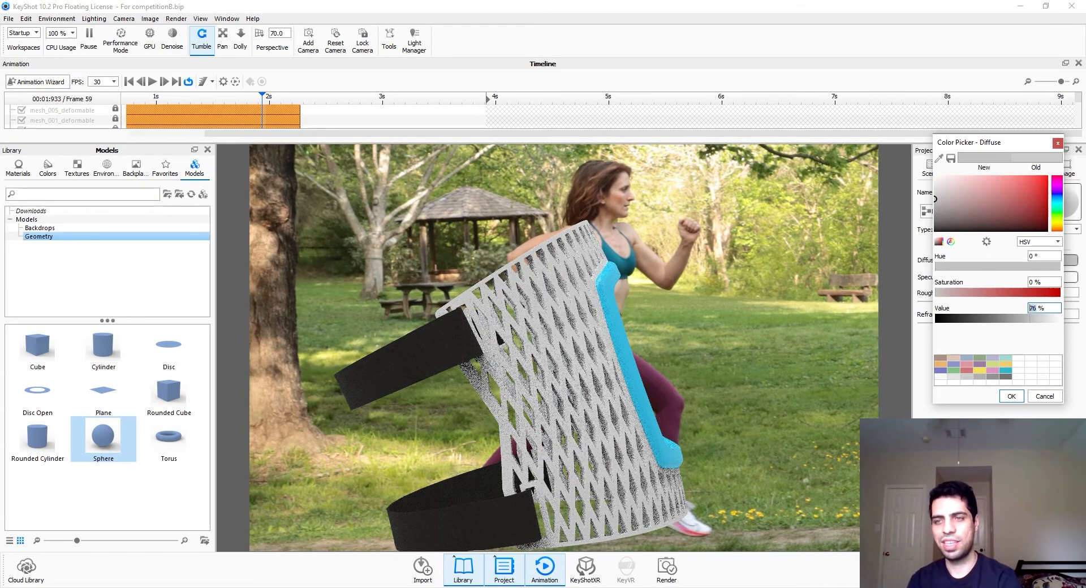
{"action": "left_click", "coordinate": [1012, 396]}
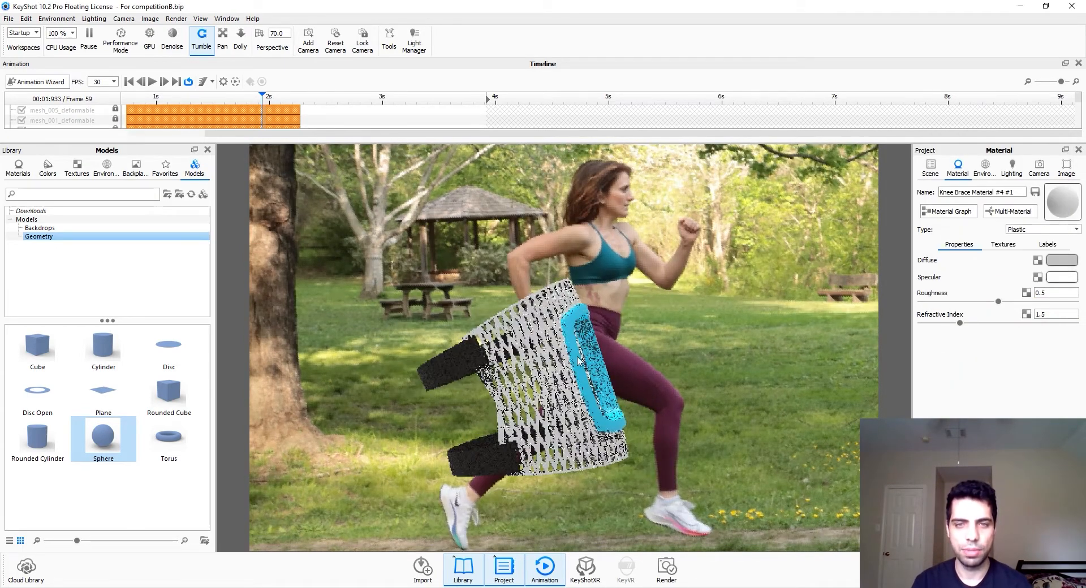
Step: Darken the diffuse colour of the brace's blue front pad slightly
{"action": "double_click", "coordinate": [578, 361]}
{"action": "left_click", "coordinate": [1061, 261]}
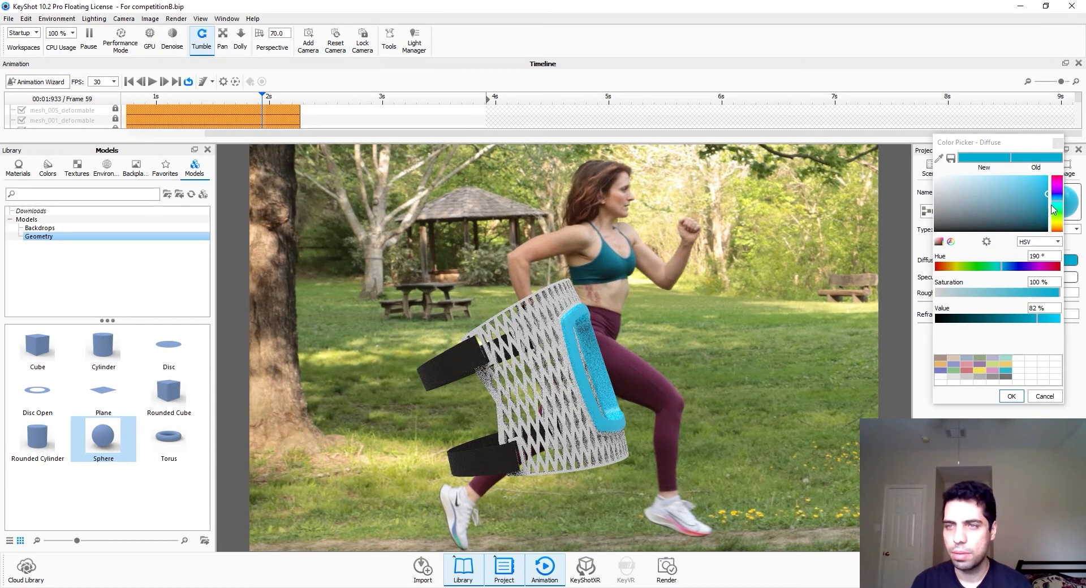
{"action": "left_click", "coordinate": [1049, 203]}
{"action": "left_click", "coordinate": [1011, 397]}
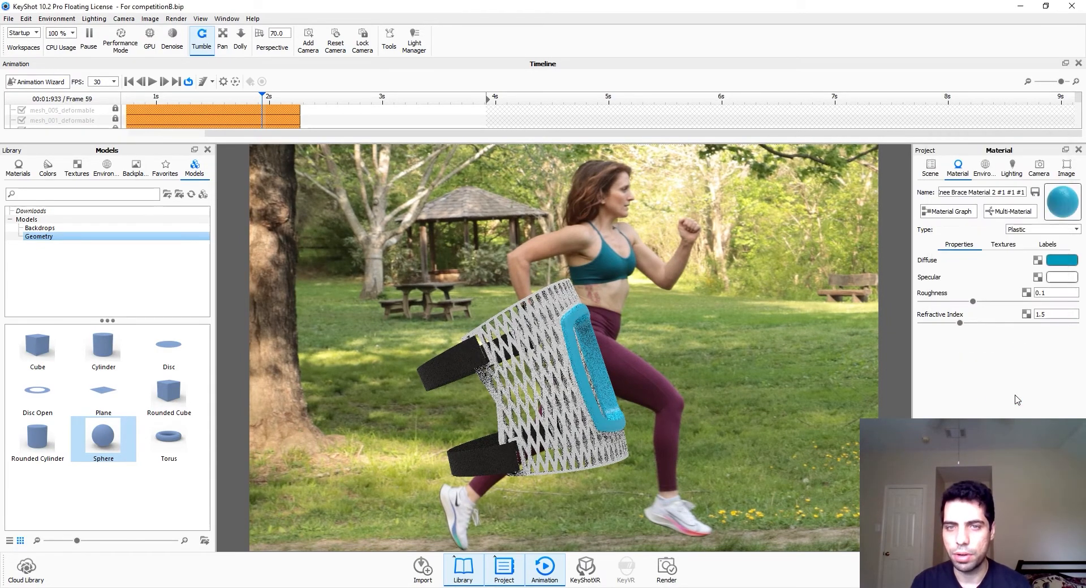
Step: View the brace through Camera 11, then return to Camera 12 and examine the brace up close
{"action": "left_click_drag", "start_coordinate": [647, 419], "coordinate": [487, 350]}
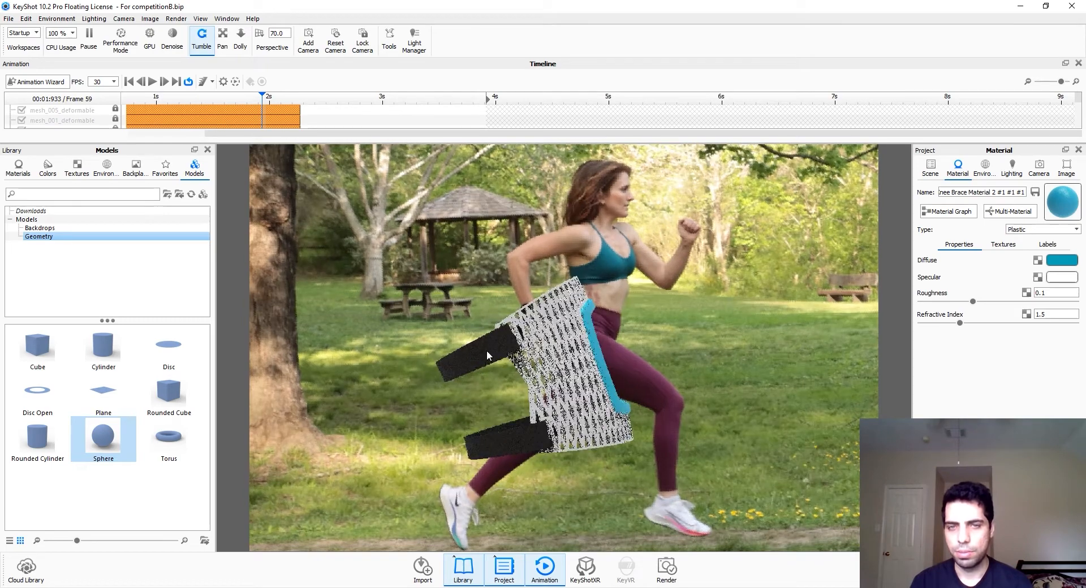
{"action": "left_click", "coordinate": [1040, 168]}
{"action": "left_click", "coordinate": [995, 238]}
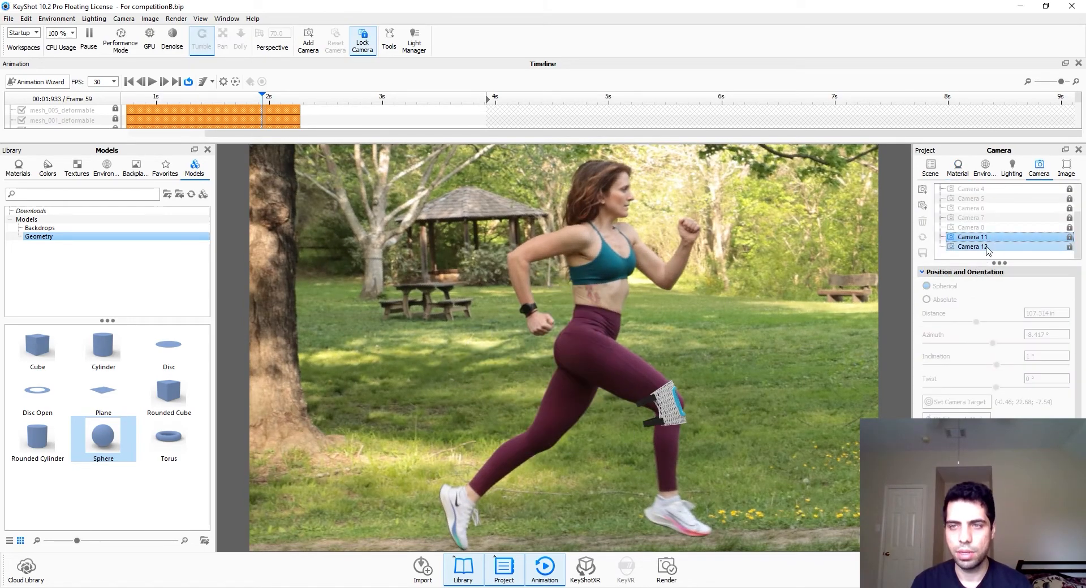
{"action": "left_click", "coordinate": [985, 247]}
{"action": "scroll", "coordinate": [688, 395], "scroll_direction": "down", "scroll_amount": 2}
{"action": "scroll", "coordinate": [688, 394], "scroll_direction": "down", "scroll_amount": 6}
{"action": "scroll", "coordinate": [687, 388], "scroll_direction": "up", "scroll_amount": 9}
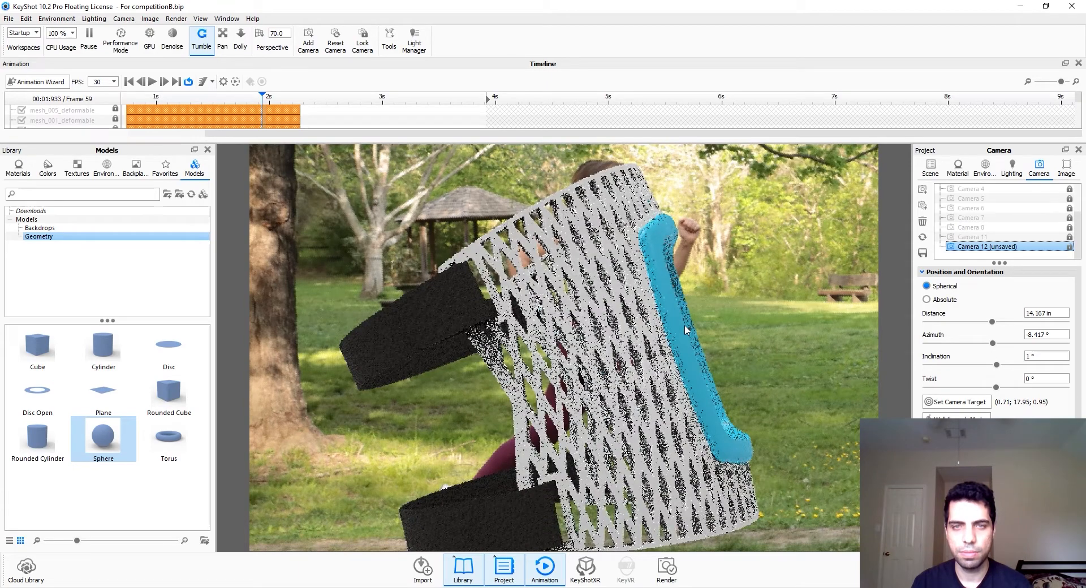
Step: Change the HDRI background of the lighting environment named Environment to solid black
{"action": "left_click", "coordinate": [985, 168]}
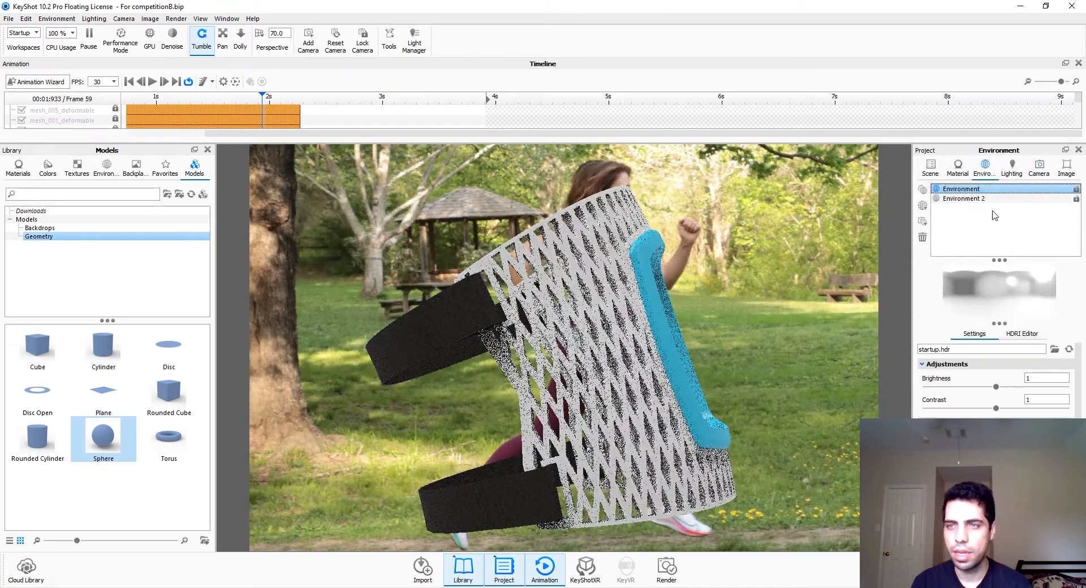
{"action": "left_click", "coordinate": [1016, 335]}
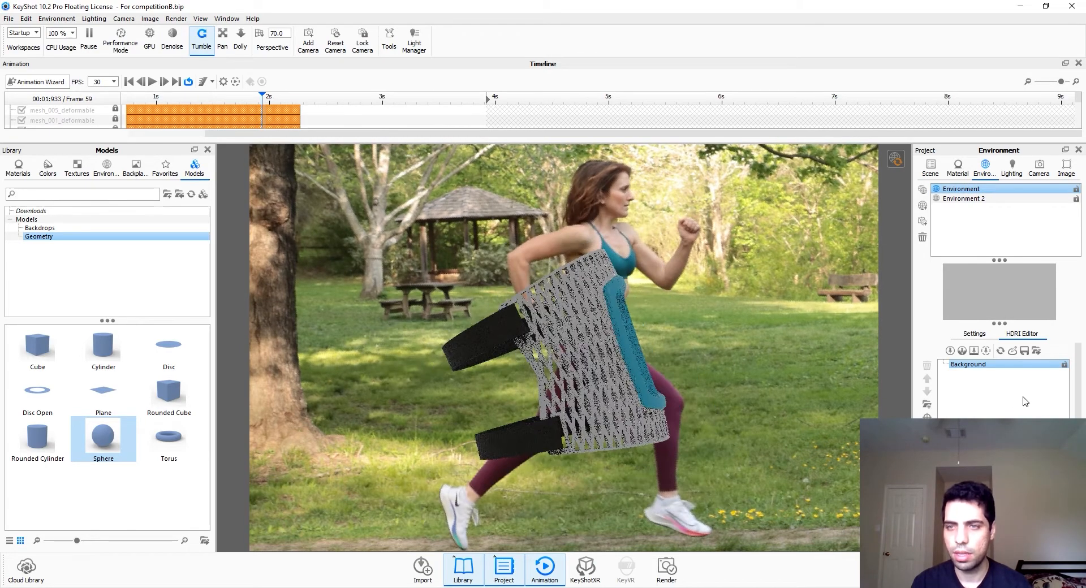
{"action": "double_click", "coordinate": [969, 365]}
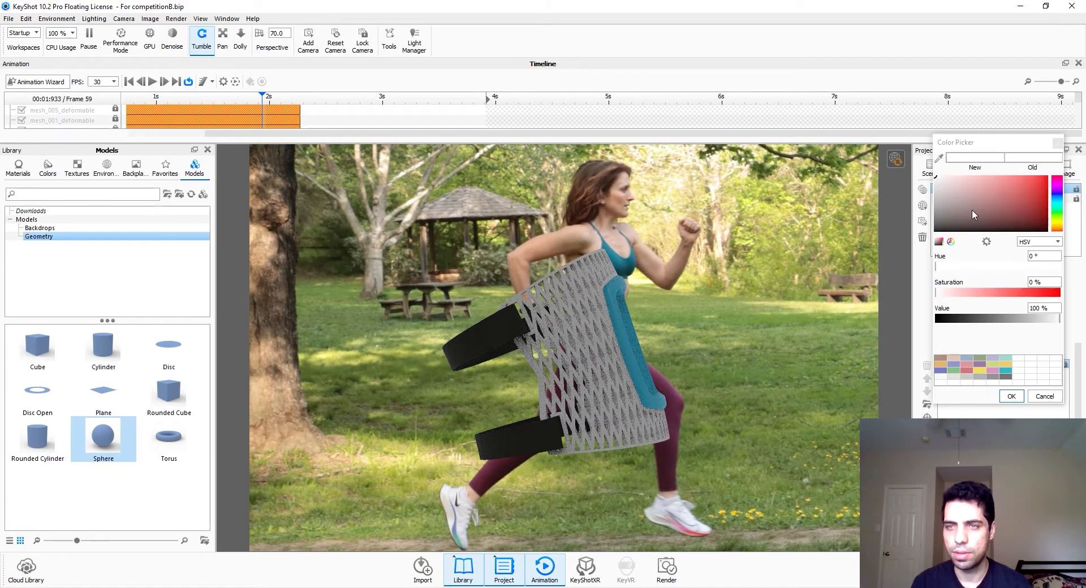
{"action": "left_click_drag", "start_coordinate": [973, 211], "coordinate": [879, 291]}
{"action": "left_click", "coordinate": [1009, 397]}
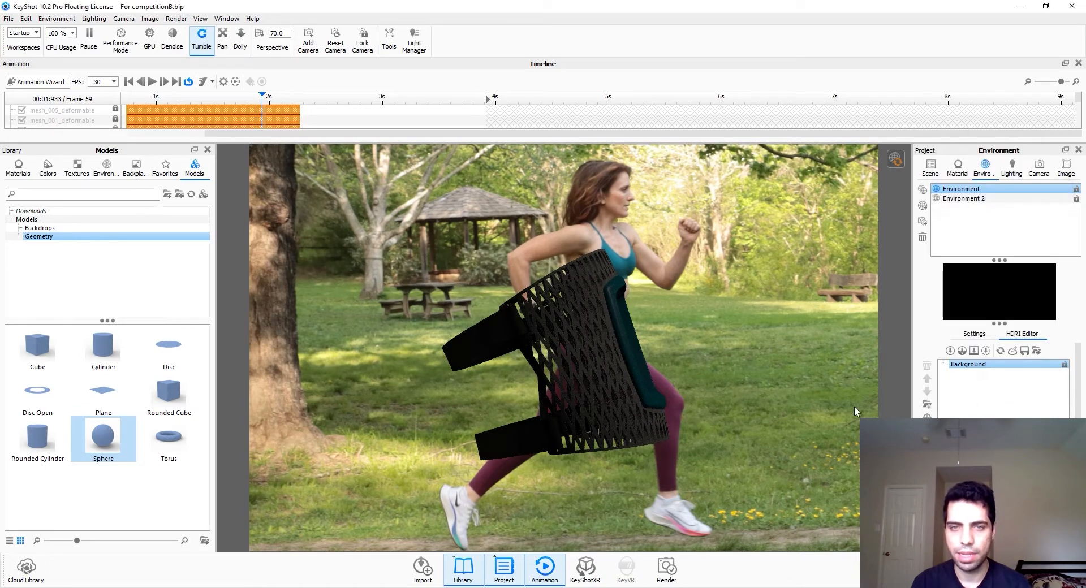
Step: Set the power of the first sphere's area light to 100000 lux and check the brace up close
{"action": "left_click", "coordinate": [932, 170]}
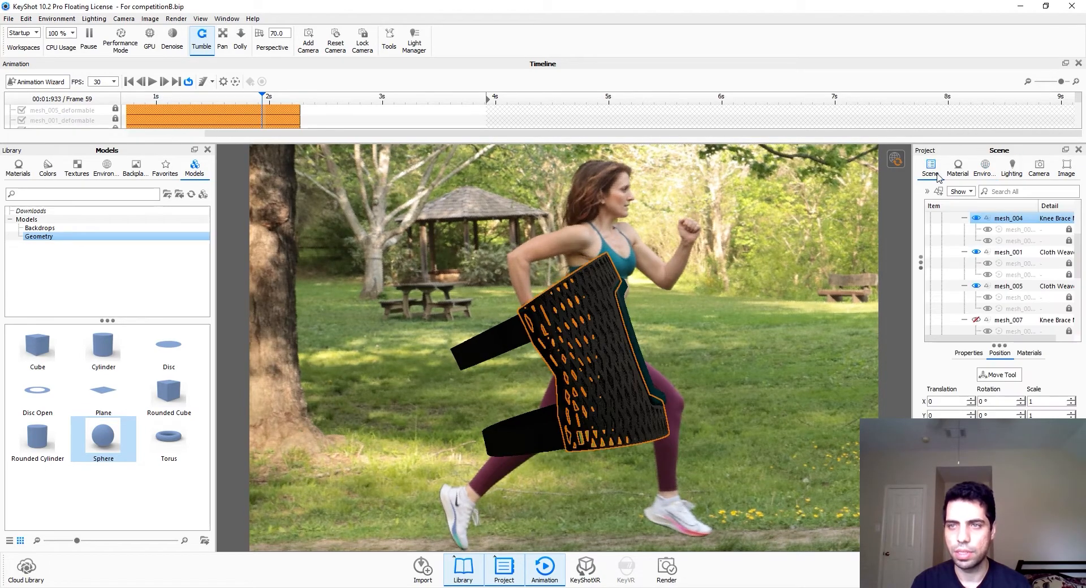
{"action": "scroll", "coordinate": [995, 304], "scroll_direction": "down", "scroll_amount": 3}
{"action": "scroll", "coordinate": [996, 300], "scroll_direction": "up", "scroll_amount": 2}
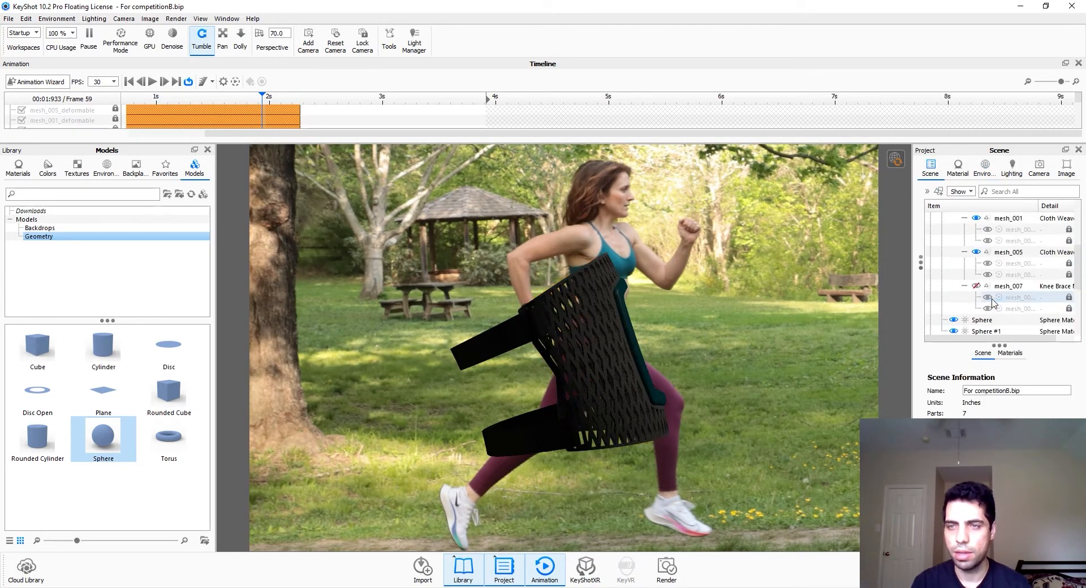
{"action": "left_click", "coordinate": [1012, 289]}
{"action": "double_click", "coordinate": [1013, 290]}
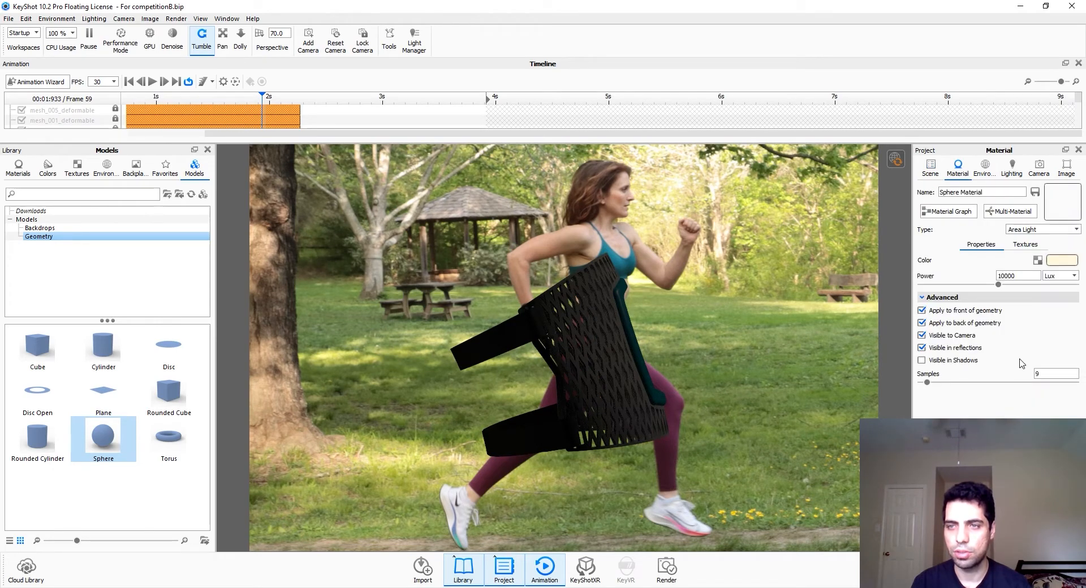
{"action": "double_click", "coordinate": [1025, 277]}
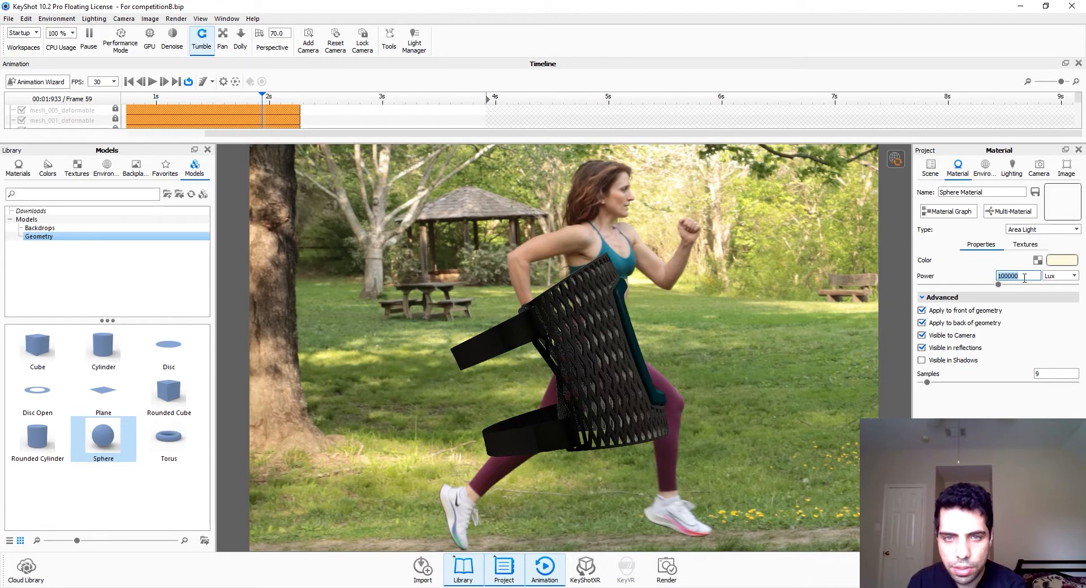
{"action": "scroll", "coordinate": [650, 346], "scroll_direction": "up", "scroll_amount": 5}
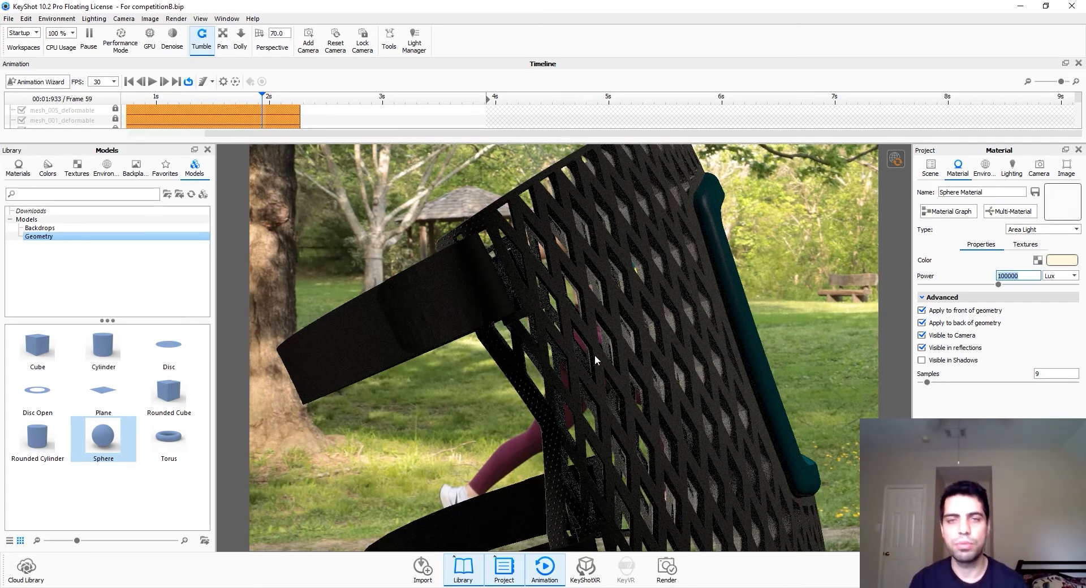
{"action": "scroll", "coordinate": [636, 371], "scroll_direction": "down", "scroll_amount": 5}
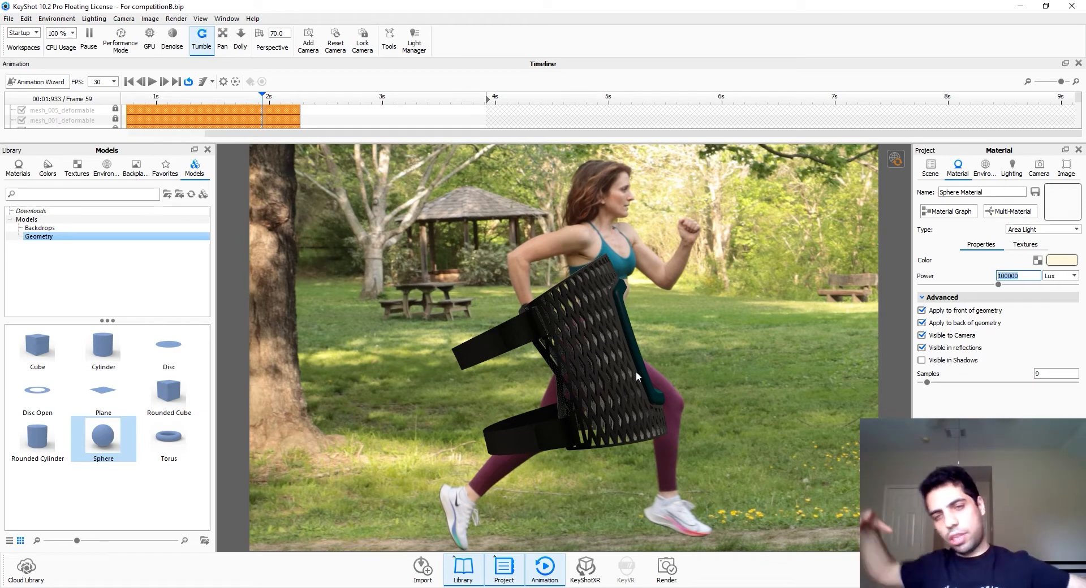
Step: Enlarge the first sphere light to a scale of 100
{"action": "scroll", "coordinate": [636, 371], "scroll_direction": "down", "scroll_amount": 10}
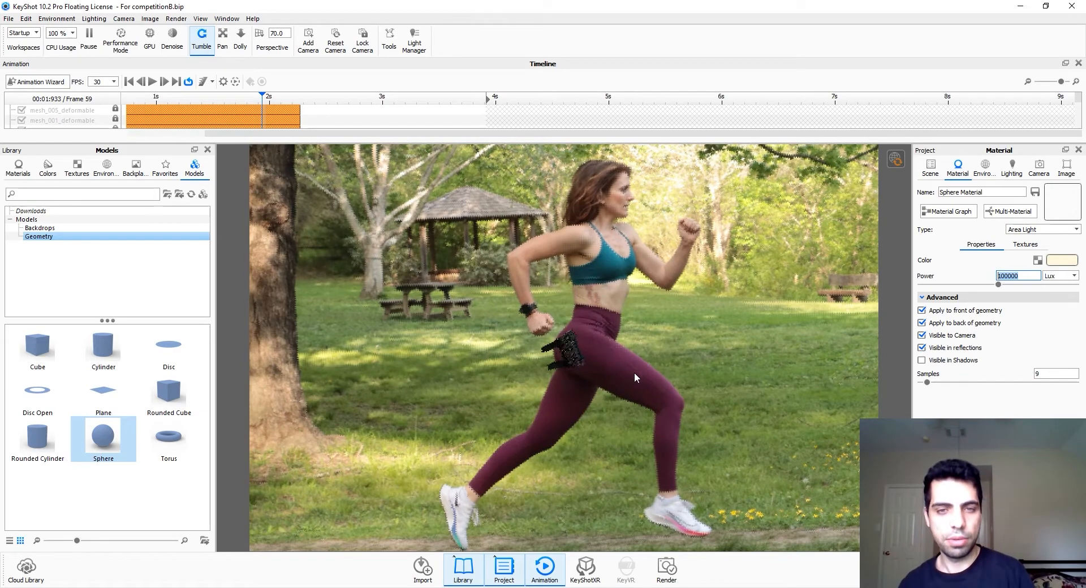
{"action": "middle_click_drag", "start_coordinate": [555, 373], "coordinate": [633, 373]}
{"action": "scroll", "coordinate": [633, 372], "scroll_direction": "down", "scroll_amount": 2}
{"action": "left_click", "coordinate": [931, 174]}
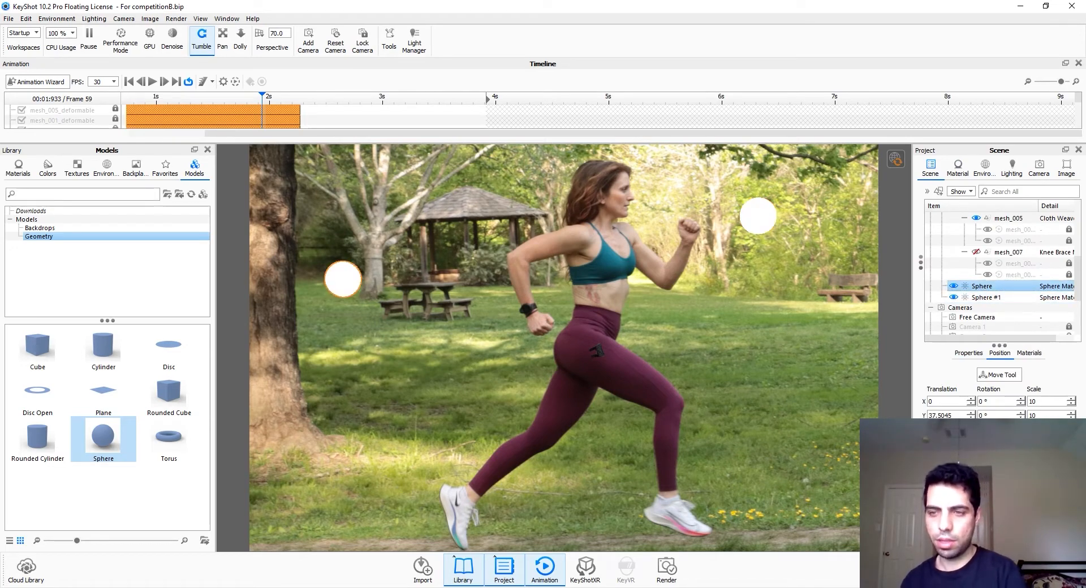
{"action": "key", "text": "ctrl+z"}
{"action": "scroll", "coordinate": [609, 376], "scroll_direction": "up", "scroll_amount": 3}
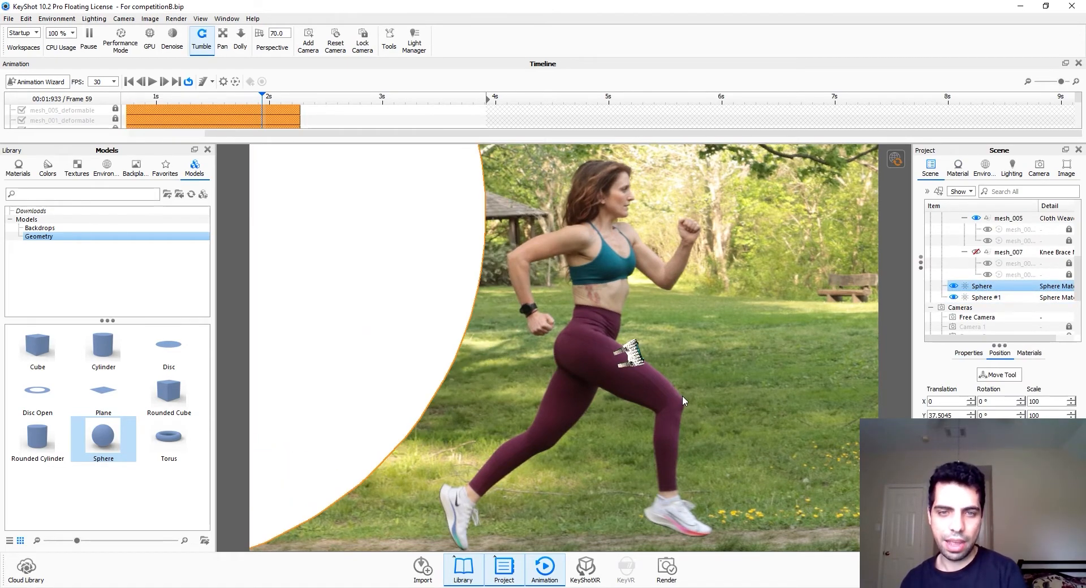
Step: Move the enlarged sphere sideways and about 11.6 in up with the Move Tool, and check the environment's adjustment settings
{"action": "scroll", "coordinate": [682, 396], "scroll_direction": "down", "scroll_amount": 5}
{"action": "left_click", "coordinate": [1001, 376]}
{"action": "left_click_drag", "start_coordinate": [490, 315], "coordinate": [428, 315]}
{"action": "left_click_drag", "start_coordinate": [381, 276], "coordinate": [381, 254]}
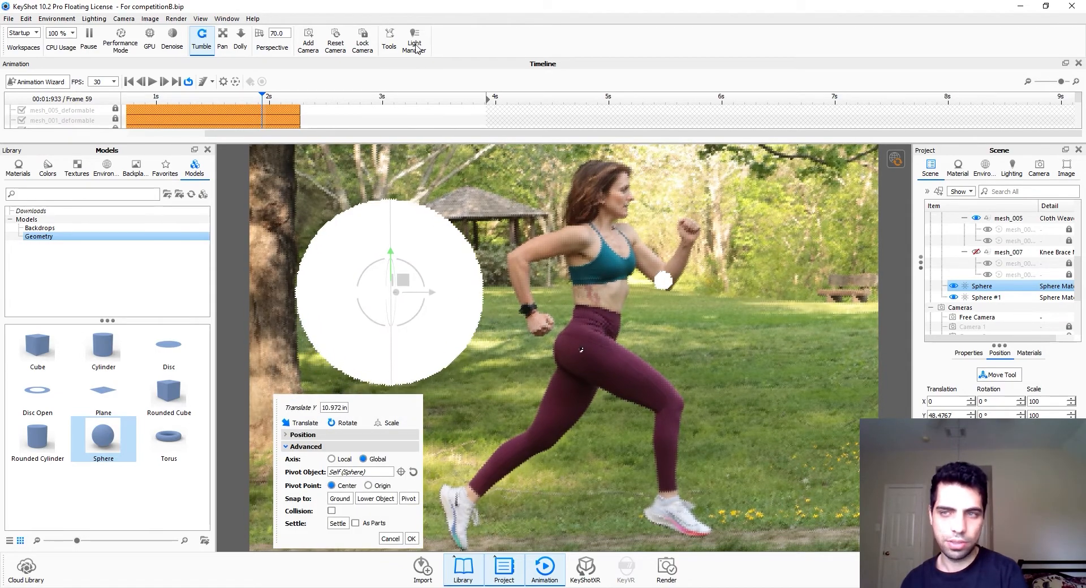
{"action": "left_click", "coordinate": [985, 168]}
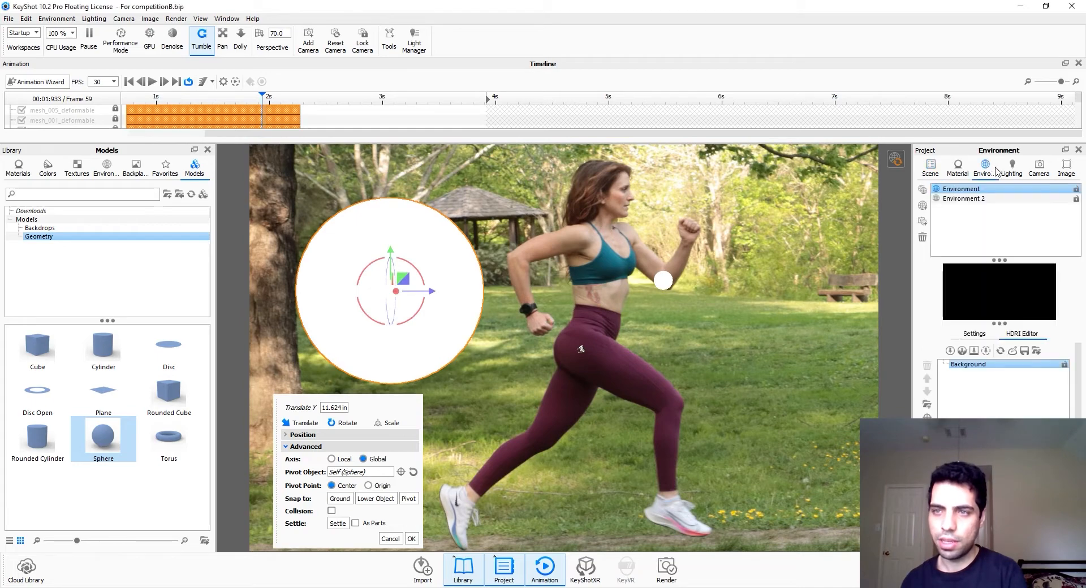
{"action": "left_click", "coordinate": [972, 335]}
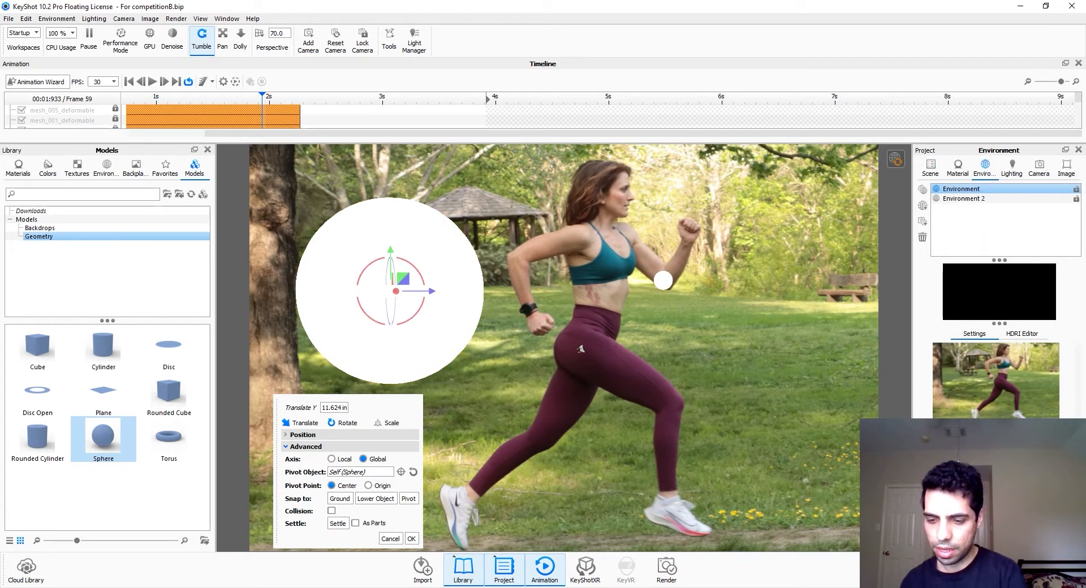
{"action": "scroll", "coordinate": [998, 379], "scroll_direction": "down", "scroll_amount": 3}
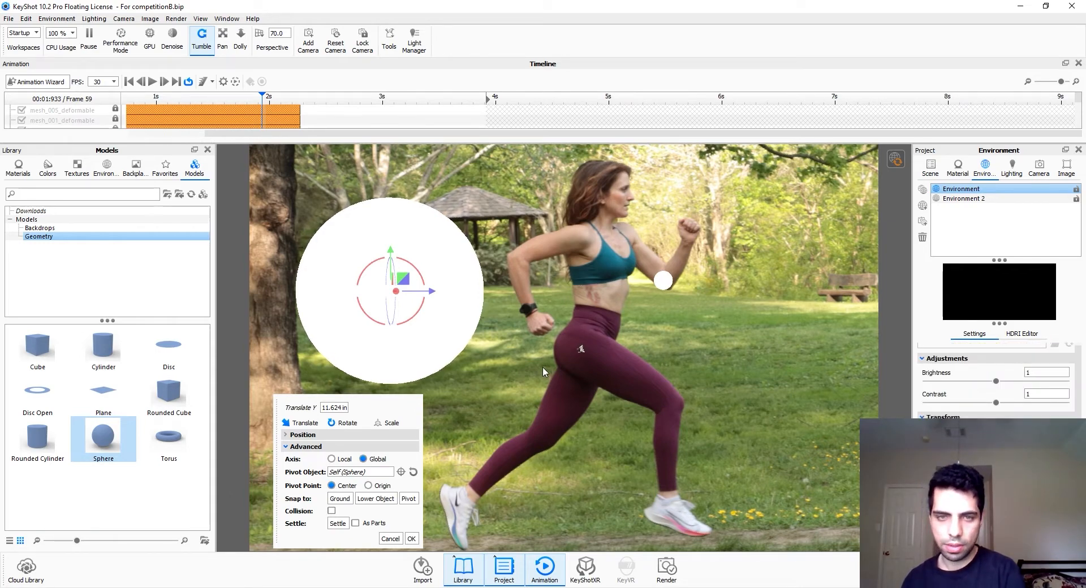
Step: Raise the enlarged sphere about 32.8 in further, shift it about -25.9 in along Z, and examine the brace's lighting
{"action": "left_click", "coordinate": [393, 254]}
{"action": "left_click_drag", "start_coordinate": [393, 254], "coordinate": [392, 196]}
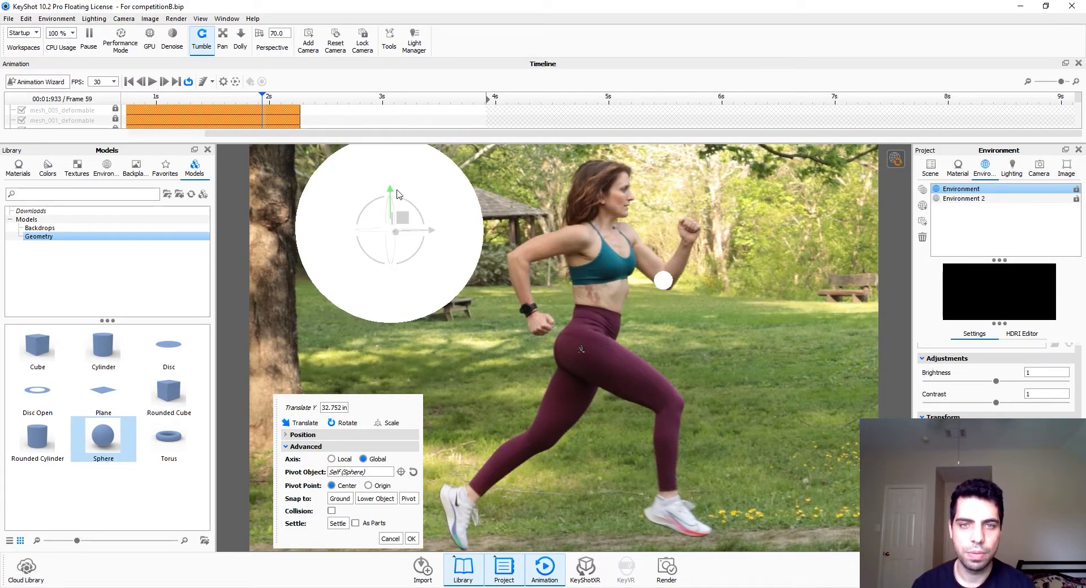
{"action": "left_click_drag", "start_coordinate": [427, 235], "coordinate": [383, 237]}
{"action": "left_click_drag", "start_coordinate": [688, 419], "coordinate": [467, 374]}
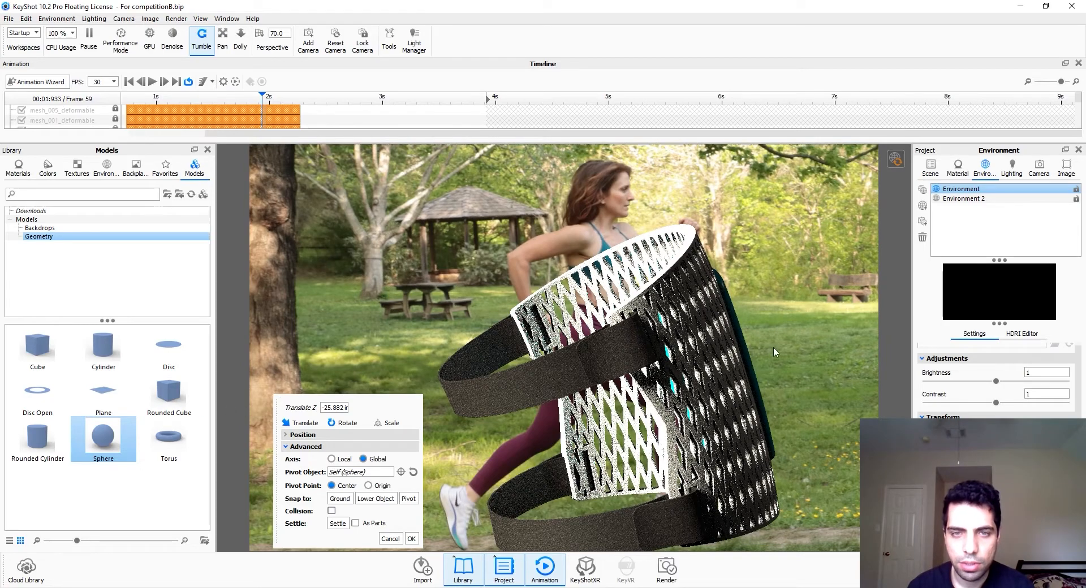
{"action": "left_click_drag", "start_coordinate": [525, 345], "coordinate": [695, 403]}
{"action": "scroll", "coordinate": [695, 401], "scroll_direction": "up", "scroll_amount": 1}
{"action": "scroll", "coordinate": [693, 399], "scroll_direction": "down", "scroll_amount": 5}
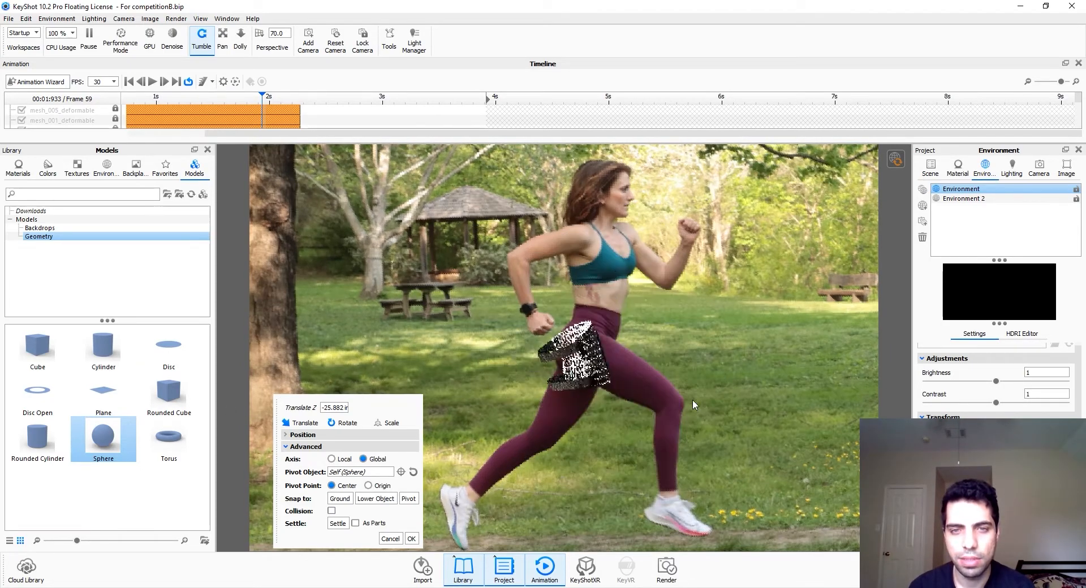
{"action": "scroll", "coordinate": [613, 365], "scroll_direction": "up", "scroll_amount": 5}
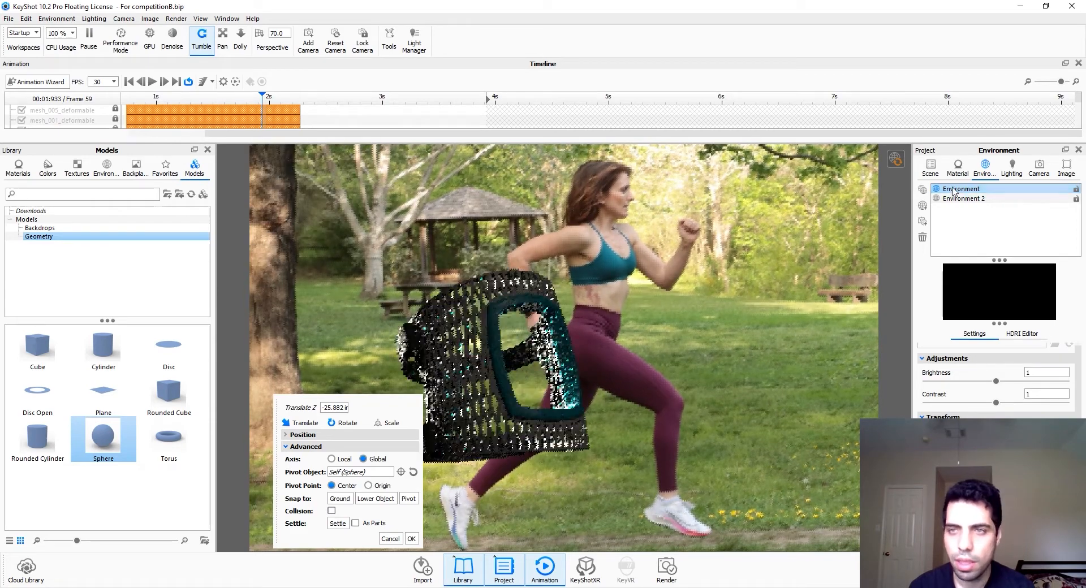
Step: Hide the enlarged sphere and view the brace from the side
{"action": "left_click", "coordinate": [930, 168]}
{"action": "left_click", "coordinate": [954, 286]}
{"action": "scroll", "coordinate": [873, 356], "scroll_direction": "down", "scroll_amount": 3}
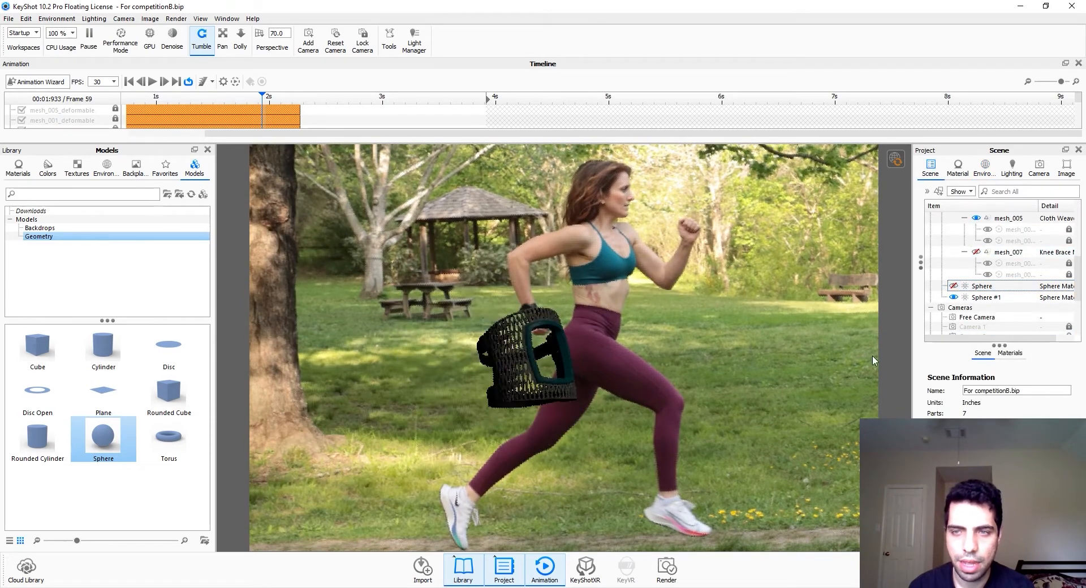
{"action": "left_click_drag", "start_coordinate": [651, 414], "coordinate": [735, 409]}
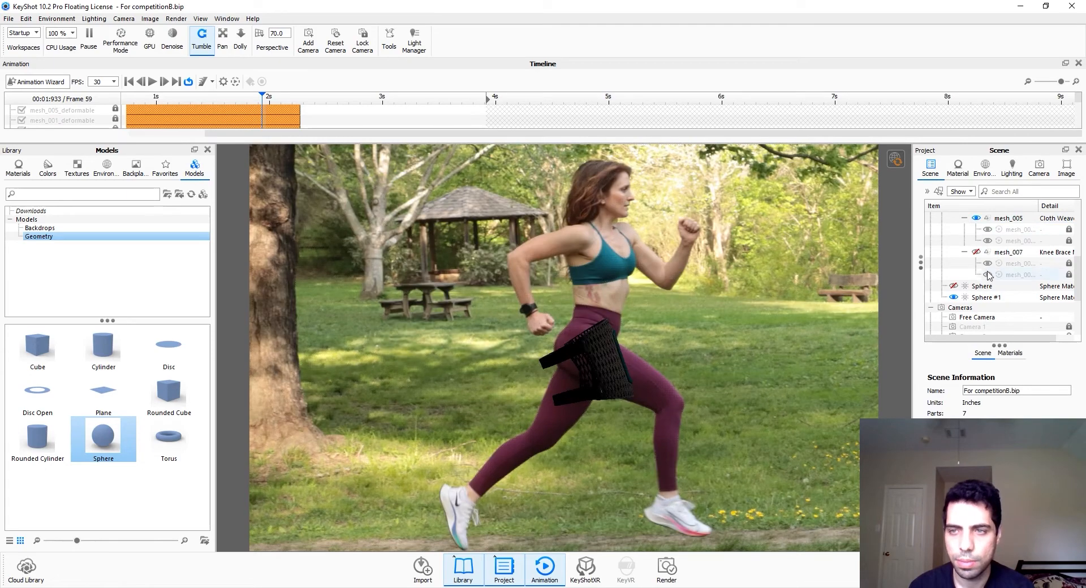
Step: Set the power of the Sphere #1 area light to 100000 lux
{"action": "left_click", "coordinate": [990, 297]}
{"action": "scroll", "coordinate": [637, 403], "scroll_direction": "up", "scroll_amount": 4}
{"action": "middle_click_drag", "start_coordinate": [626, 387], "coordinate": [543, 369]}
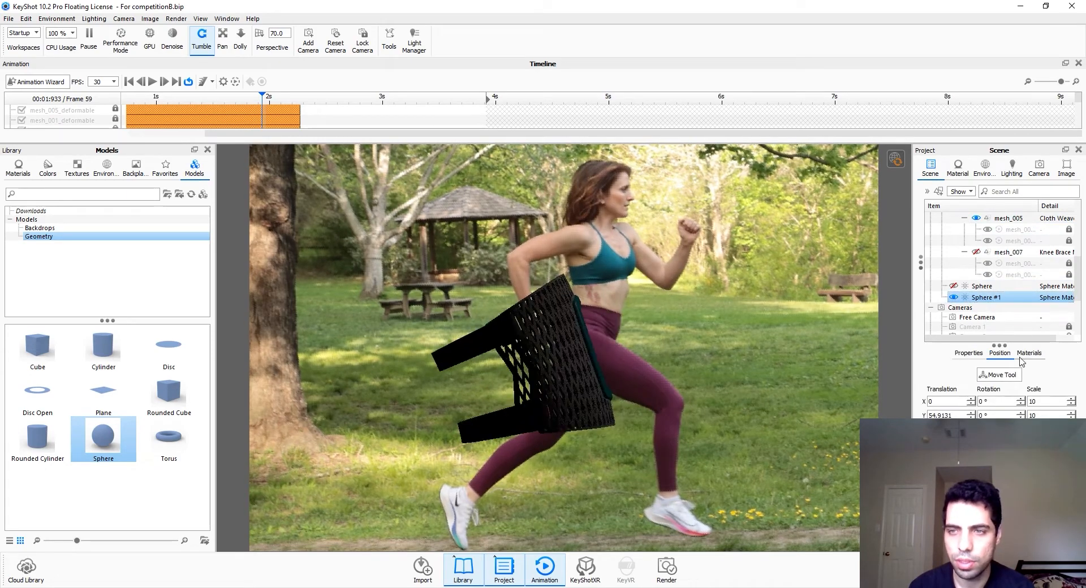
{"action": "double_click", "coordinate": [1006, 300]}
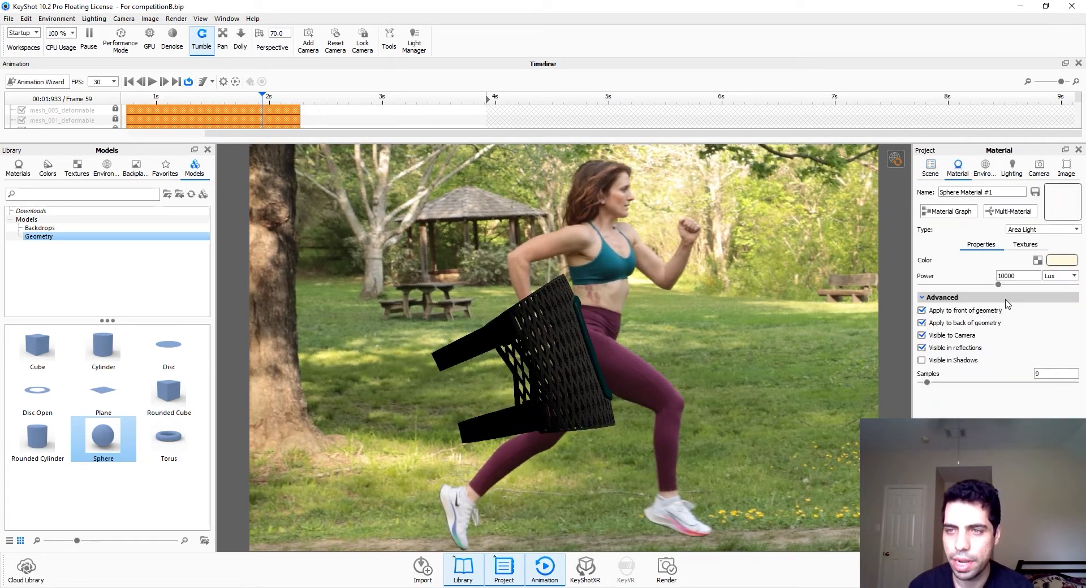
{"action": "left_click", "coordinate": [1020, 277]}
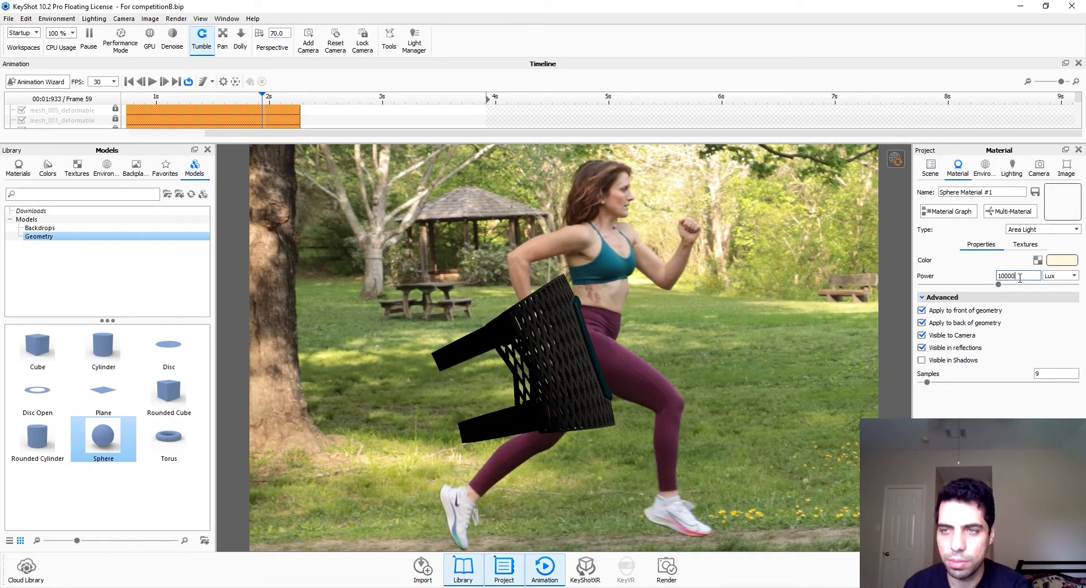
{"action": "type", "text": "0"}
{"action": "double_click", "coordinate": [1021, 276]}
{"action": "key", "text": "Return"}
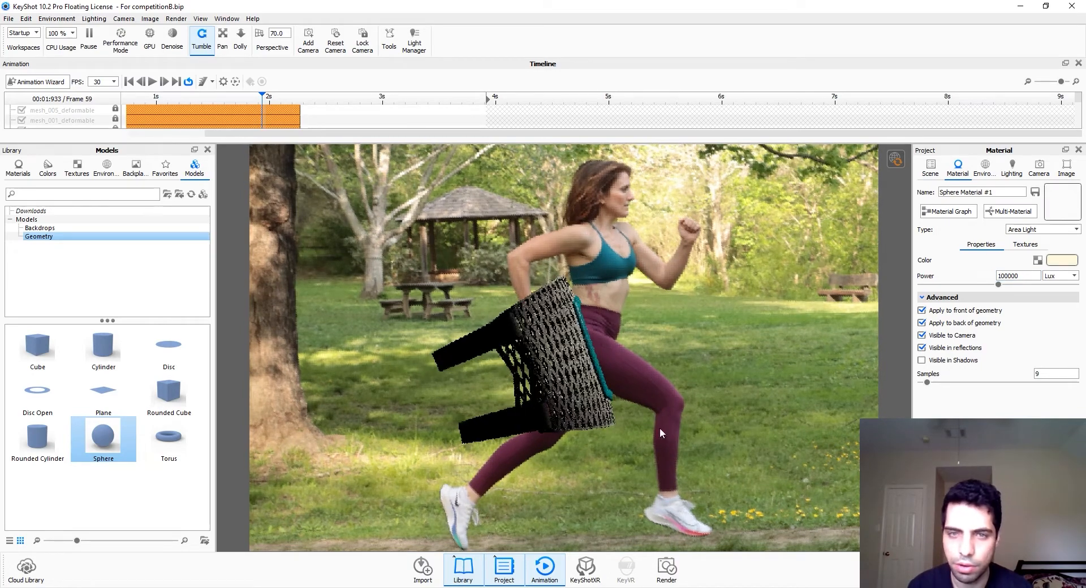
Step: Set the Sphere #1 light's colour to a slightly paler tone with a temperature of 5967 K
{"action": "scroll", "coordinate": [711, 450], "scroll_direction": "down", "scroll_amount": 2}
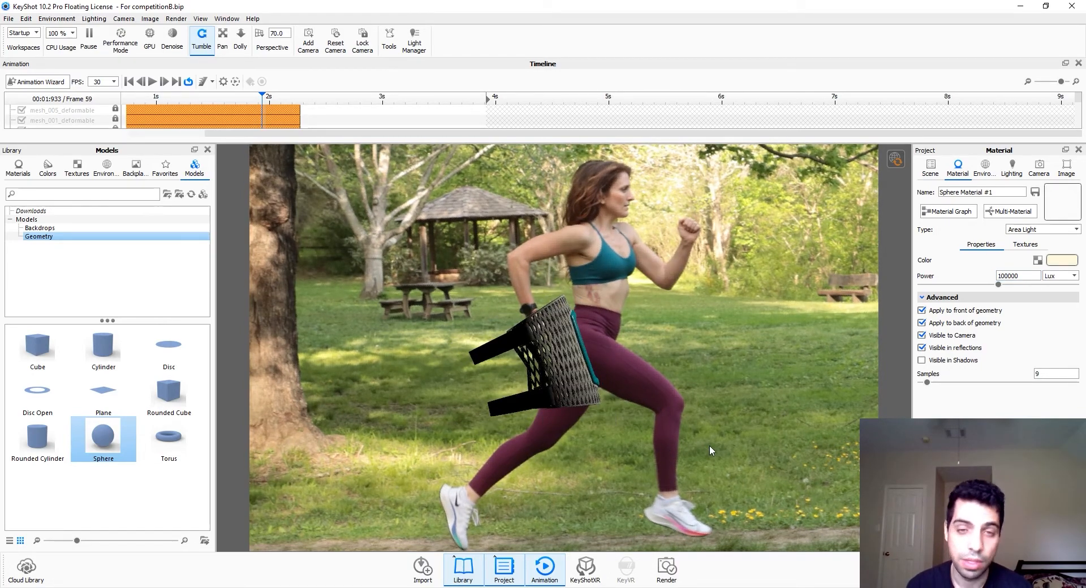
{"action": "scroll", "coordinate": [709, 444], "scroll_direction": "down", "scroll_amount": 4}
{"action": "middle_click_drag", "start_coordinate": [708, 439], "coordinate": [584, 438]}
{"action": "scroll", "coordinate": [585, 433], "scroll_direction": "up", "scroll_amount": 3}
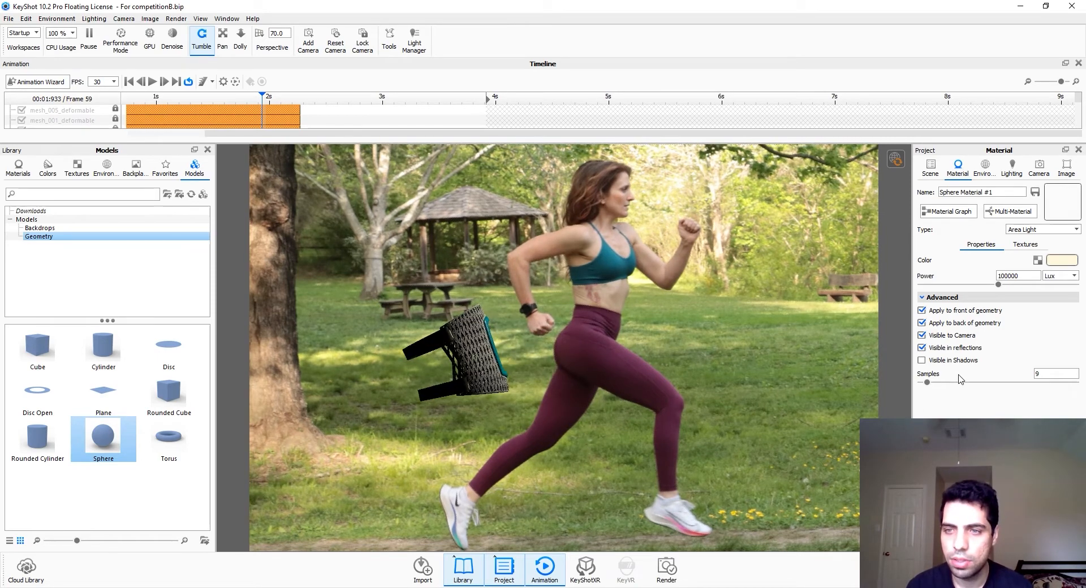
{"action": "left_click", "coordinate": [1062, 263]}
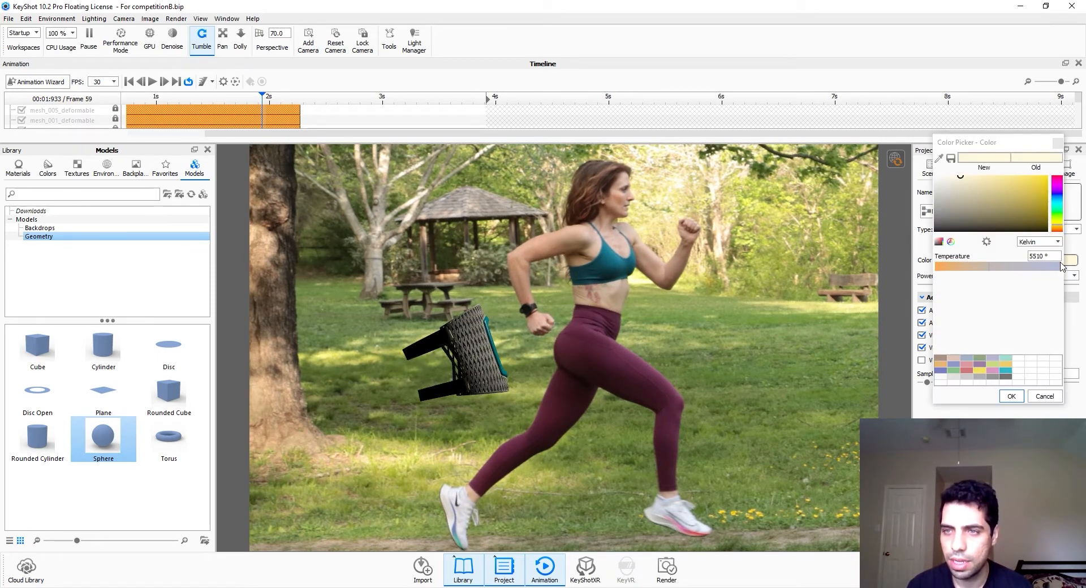
{"action": "scroll", "coordinate": [510, 393], "scroll_direction": "up", "scroll_amount": 3}
{"action": "middle_click_drag", "start_coordinate": [510, 392], "coordinate": [656, 388]}
{"action": "scroll", "coordinate": [657, 379], "scroll_direction": "up", "scroll_amount": 2}
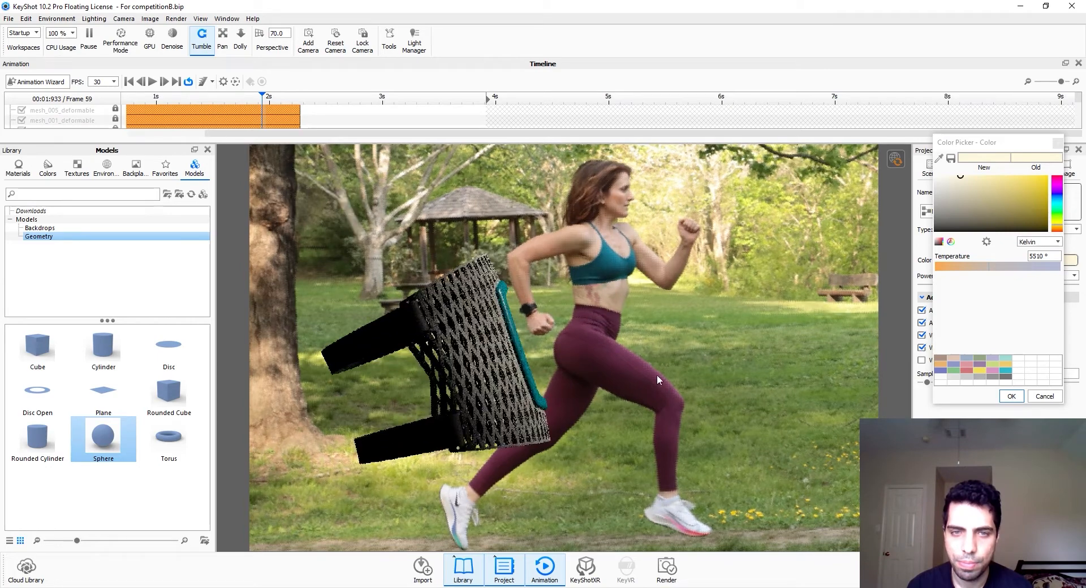
{"action": "left_click", "coordinate": [947, 177]}
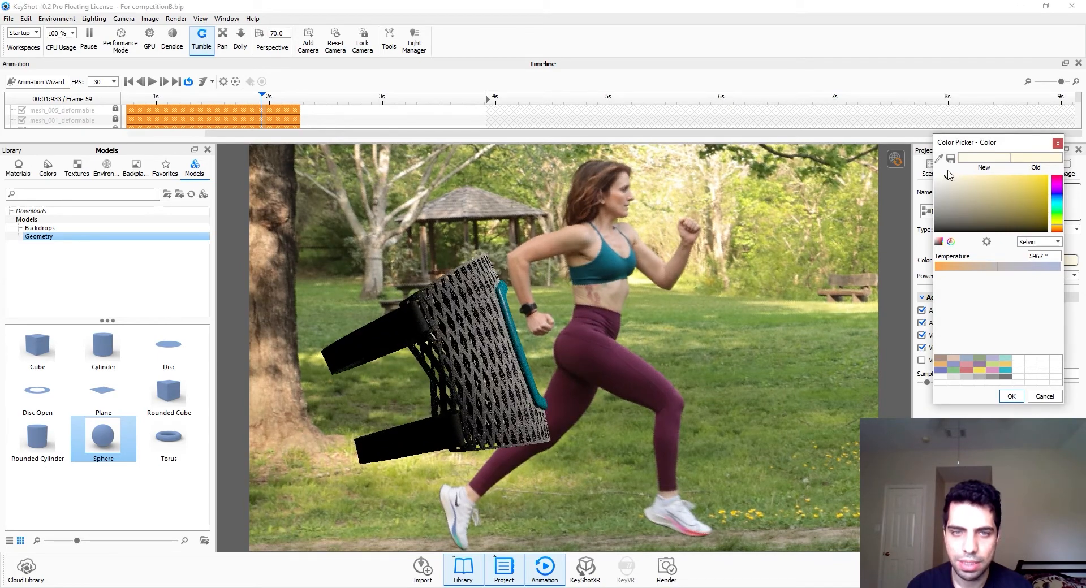
{"action": "left_click", "coordinate": [1011, 396]}
Step: Select Camera 11, switch back to Camera 12 and orbit slightly to examine the brace's lit side
{"action": "left_click", "coordinate": [1040, 168]}
{"action": "left_click", "coordinate": [973, 237]}
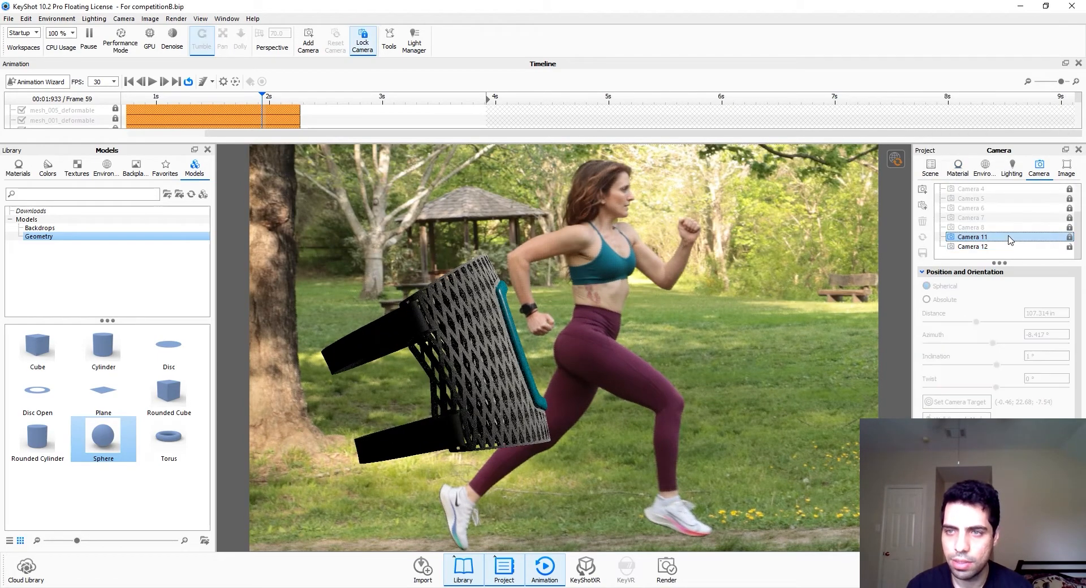
{"action": "left_click", "coordinate": [1006, 247]}
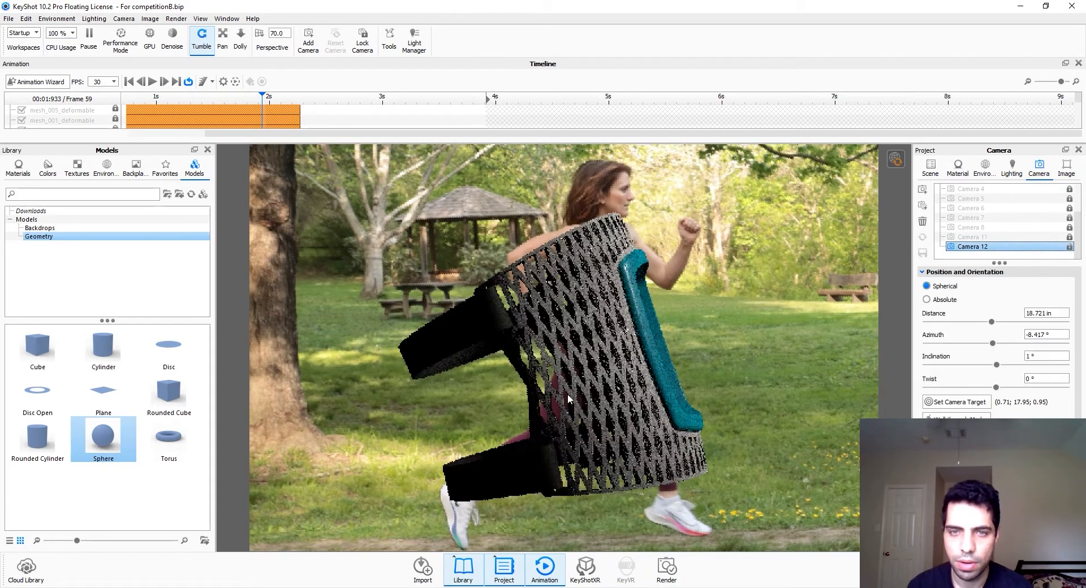
{"action": "left_click_drag", "start_coordinate": [597, 432], "coordinate": [608, 431]}
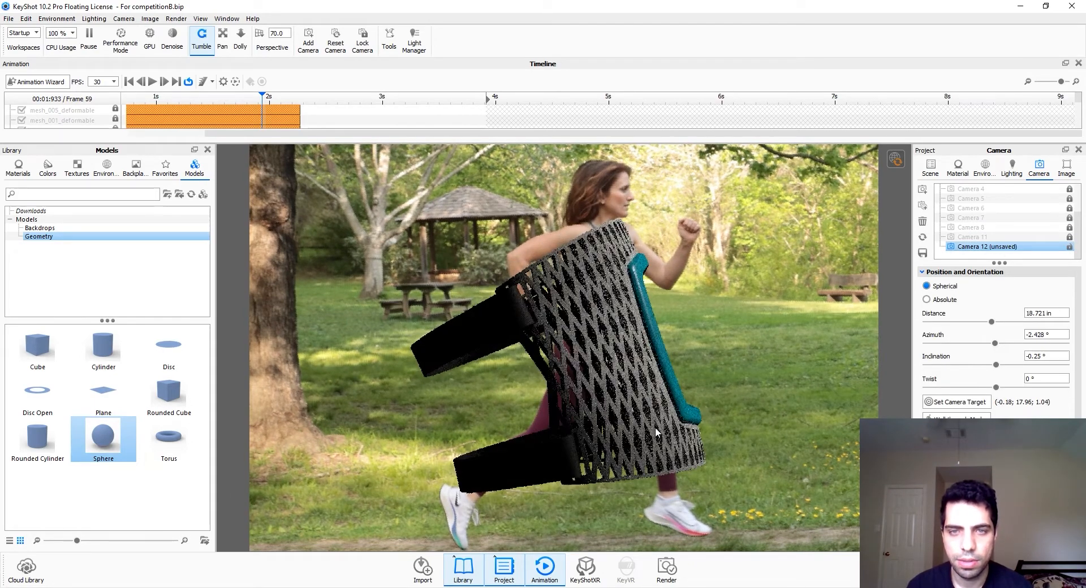
Step: Show the enlarged sphere again and set its area light's power to 10000 lux
{"action": "left_click", "coordinate": [922, 170]}
{"action": "left_click", "coordinate": [954, 286]}
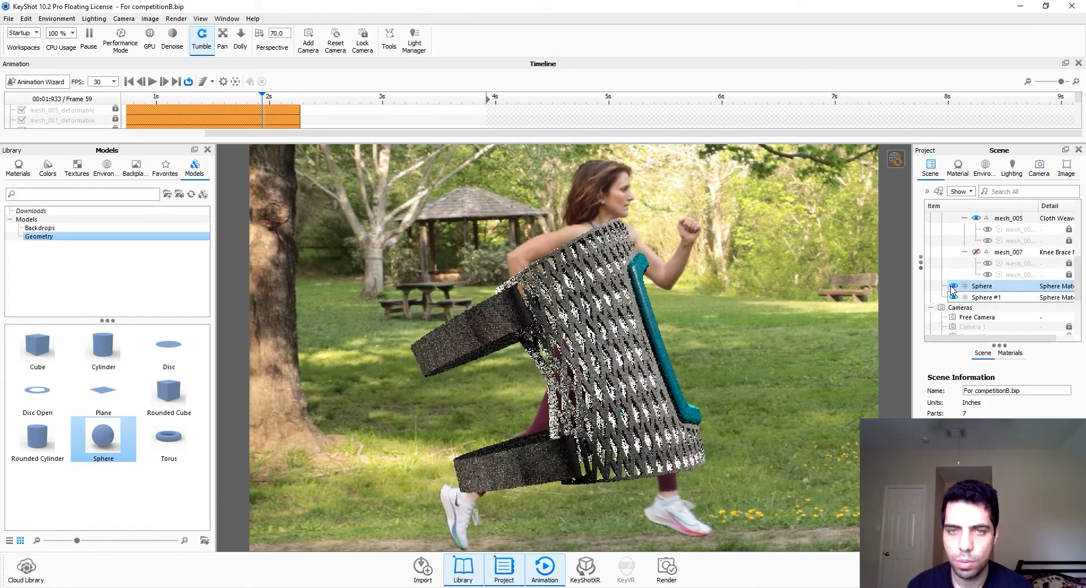
{"action": "double_click", "coordinate": [991, 288]}
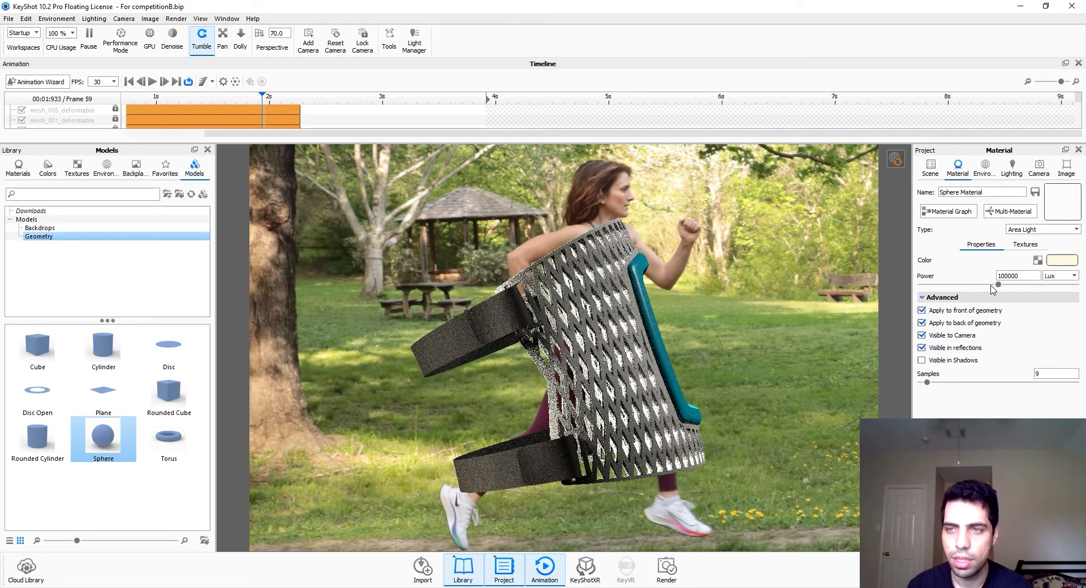
{"action": "left_click", "coordinate": [1028, 278]}
{"action": "key", "text": "Return"}
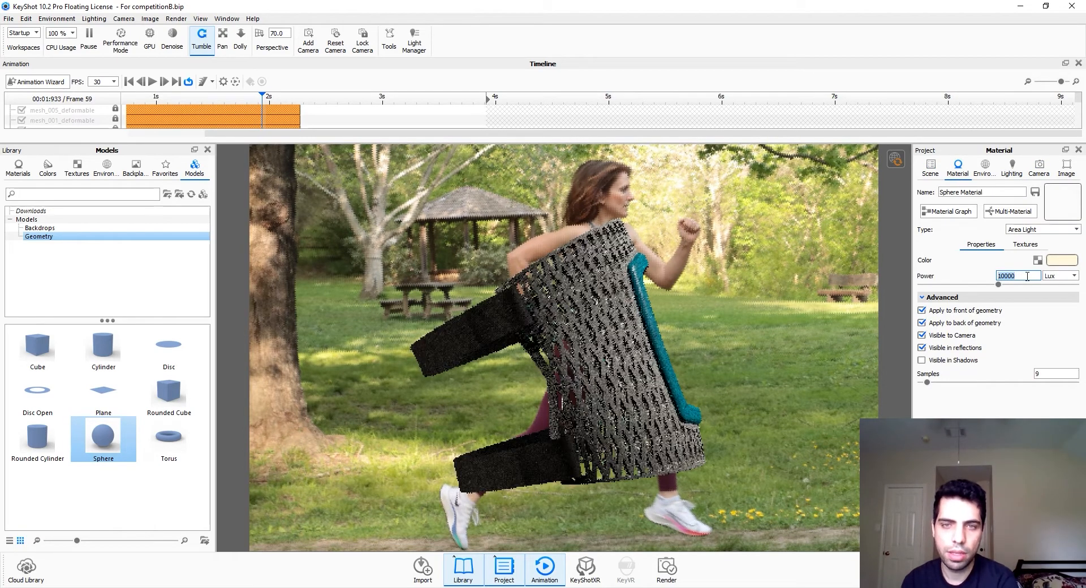
{"action": "left_click", "coordinate": [930, 170]}
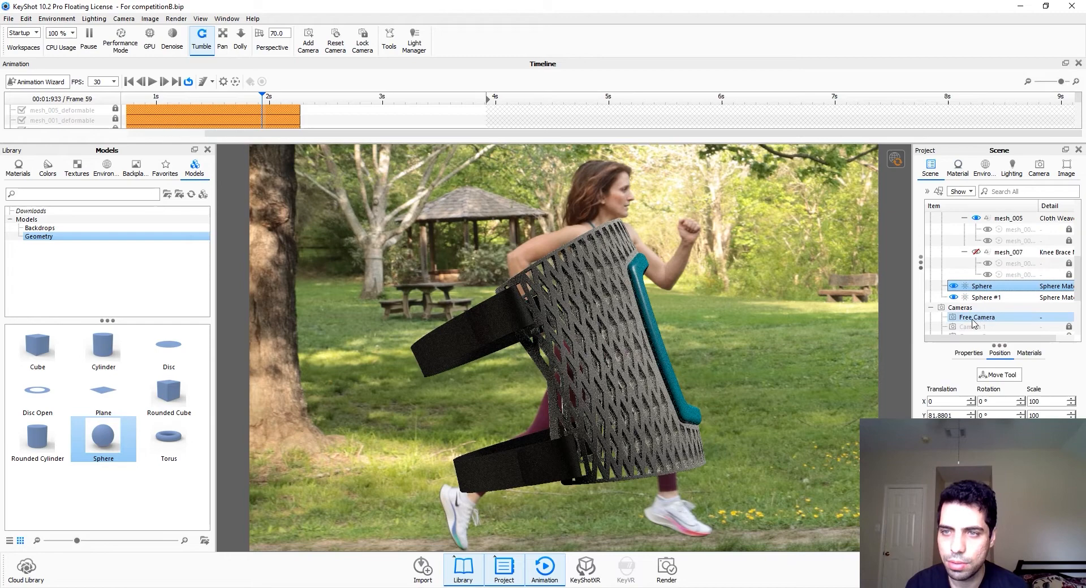
Step: Hide and show the Sphere #1 light to compare its effect on the brace
{"action": "left_click", "coordinate": [954, 298]}
{"action": "left_click", "coordinate": [954, 298]}
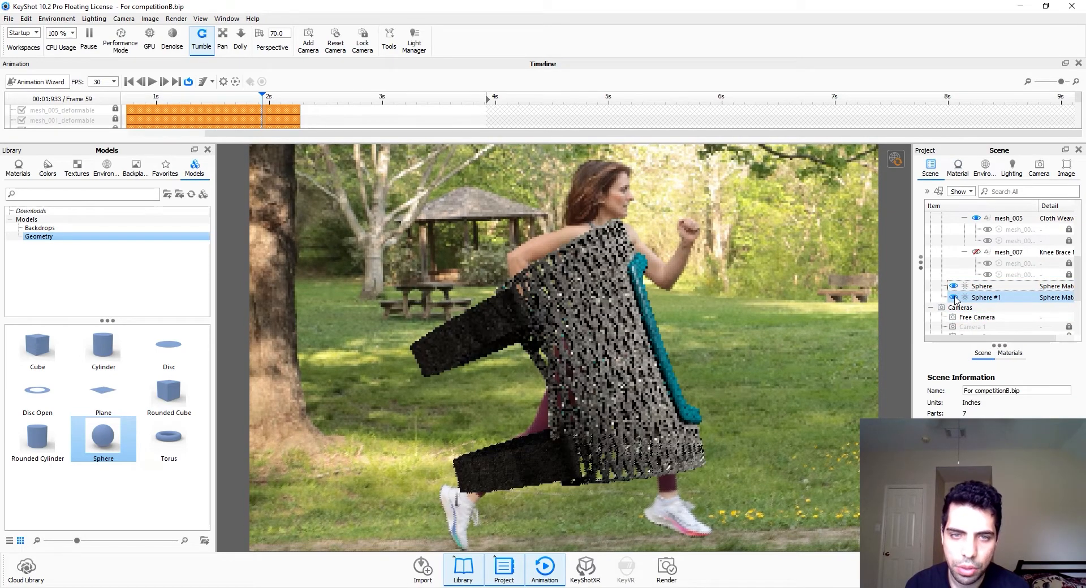
Step: Light the environment with a Sun & Sky background in the HDRI Editor, dated Mar:14:2016 with the time at 15:54
{"action": "left_click", "coordinate": [985, 169]}
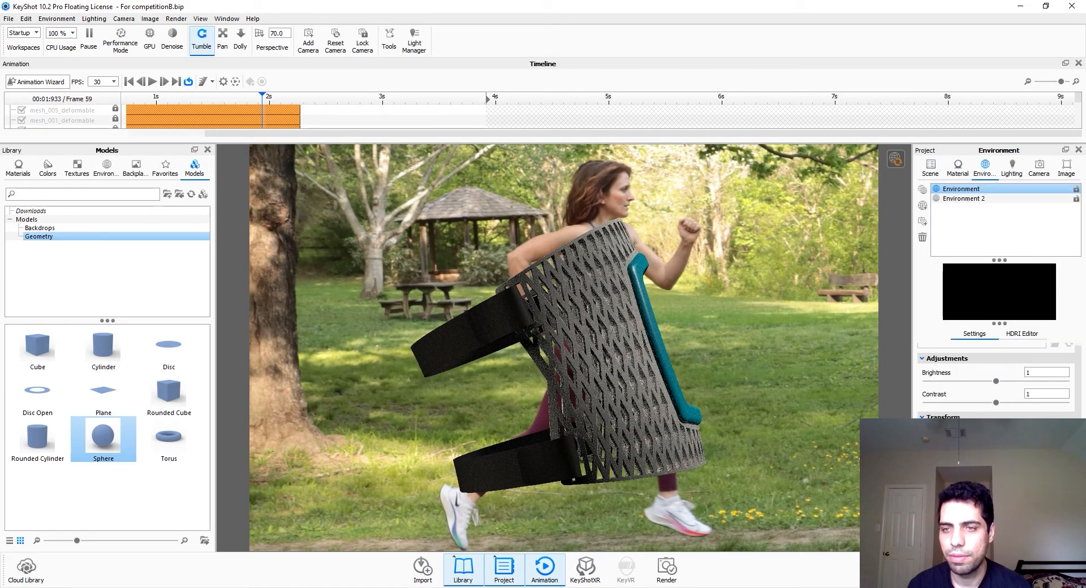
{"action": "scroll", "coordinate": [996, 385], "scroll_direction": "down", "scroll_amount": 2}
{"action": "scroll", "coordinate": [996, 384], "scroll_direction": "up", "scroll_amount": 1}
{"action": "left_click", "coordinate": [1022, 334]}
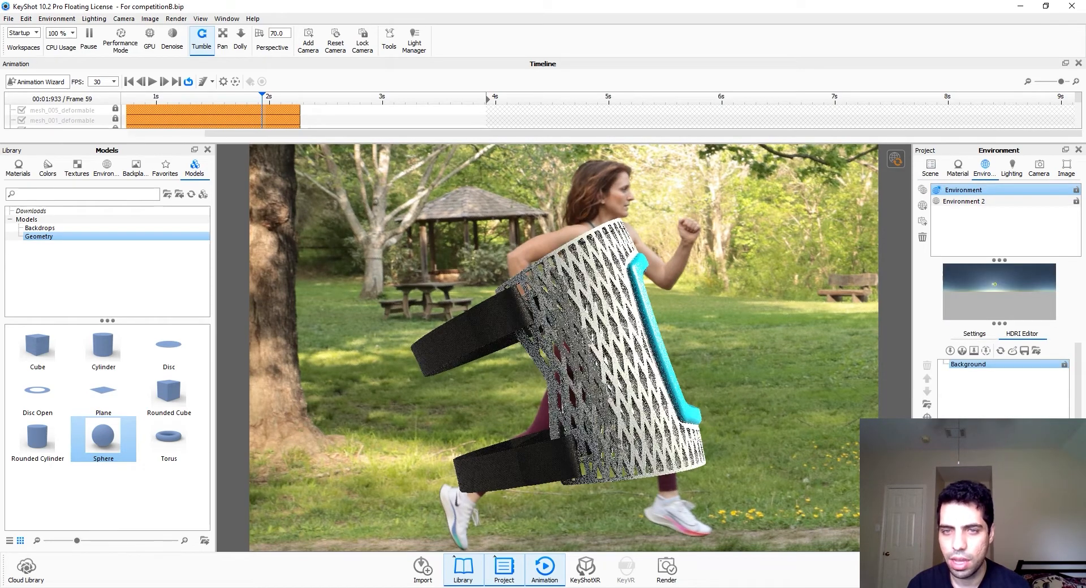
{"action": "scroll", "coordinate": [999, 379], "scroll_direction": "down", "scroll_amount": 2}
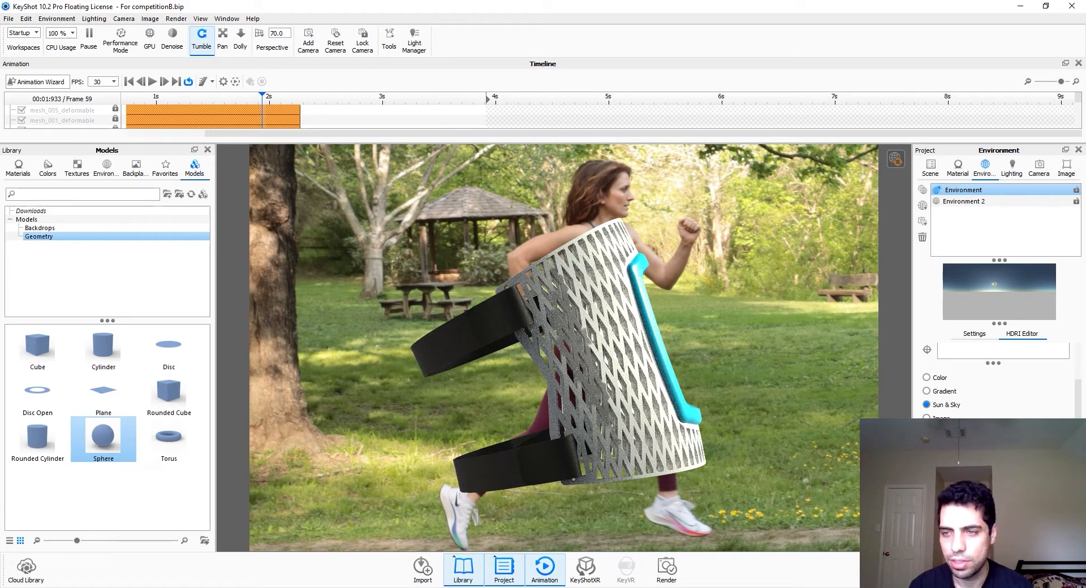
{"action": "scroll", "coordinate": [996, 385], "scroll_direction": "down", "scroll_amount": 5}
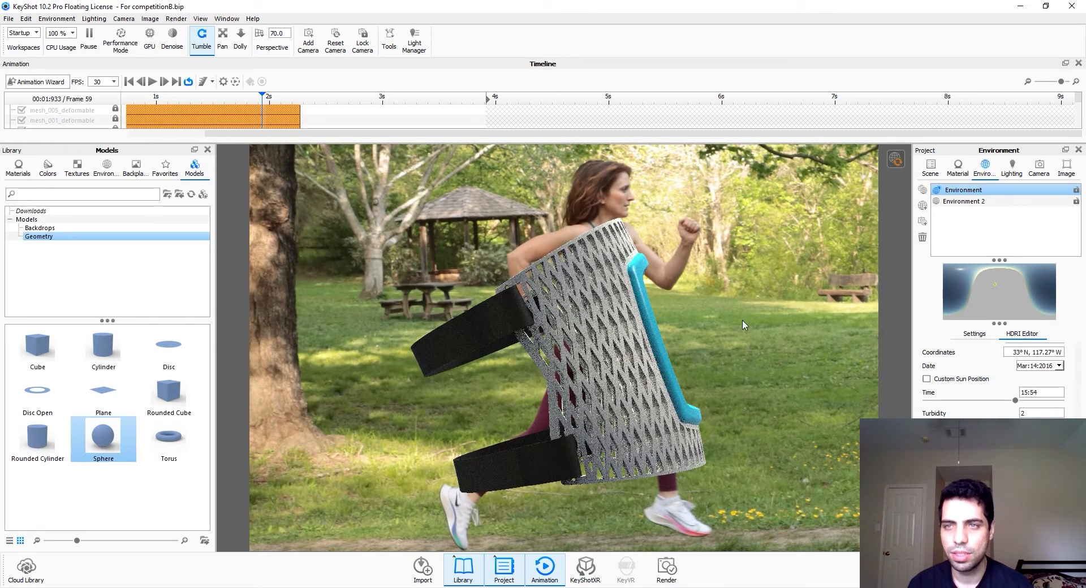
Step: Switch to Camera 11 and rotate the whole 221723950 brace group about -0.4° in X with the Move Tool
{"action": "left_click", "coordinate": [1039, 168]}
{"action": "left_click", "coordinate": [994, 238]}
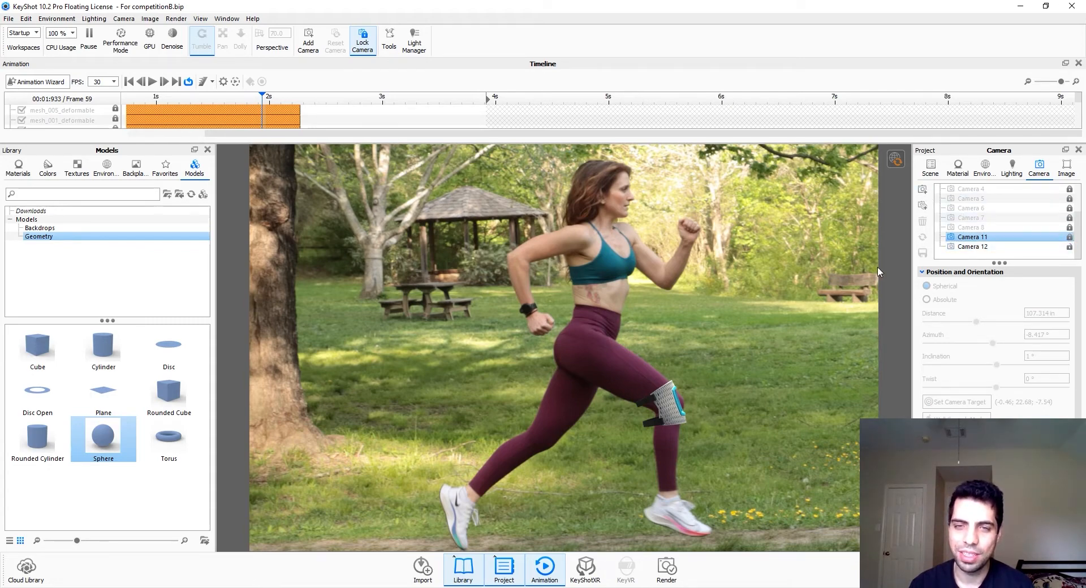
{"action": "left_click", "coordinate": [933, 167]}
{"action": "left_click", "coordinate": [677, 414]}
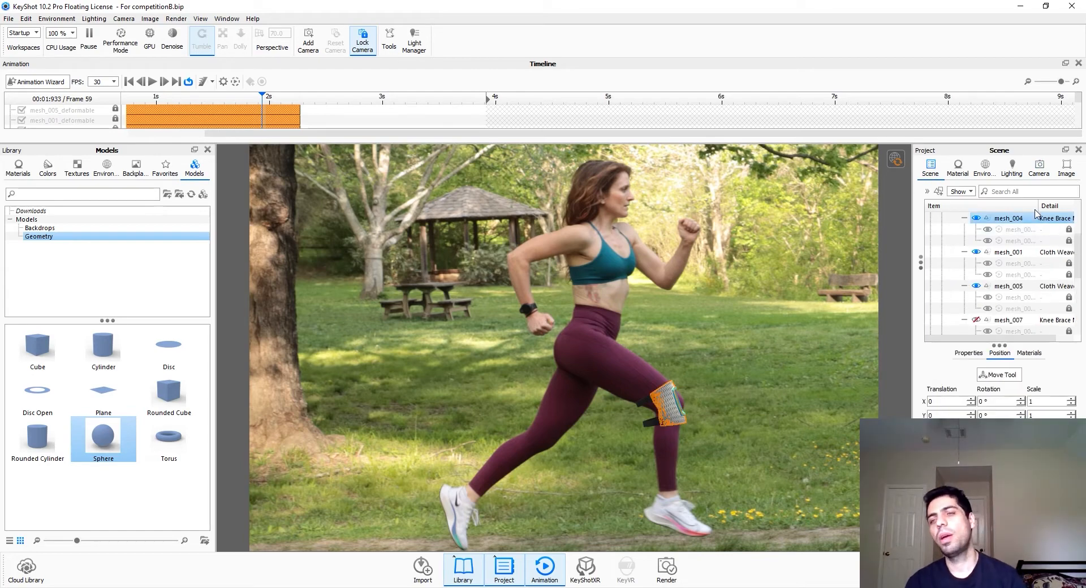
{"action": "scroll", "coordinate": [1035, 214], "scroll_direction": "up", "scroll_amount": 3}
{"action": "left_click", "coordinate": [954, 273]}
{"action": "left_click", "coordinate": [988, 275]}
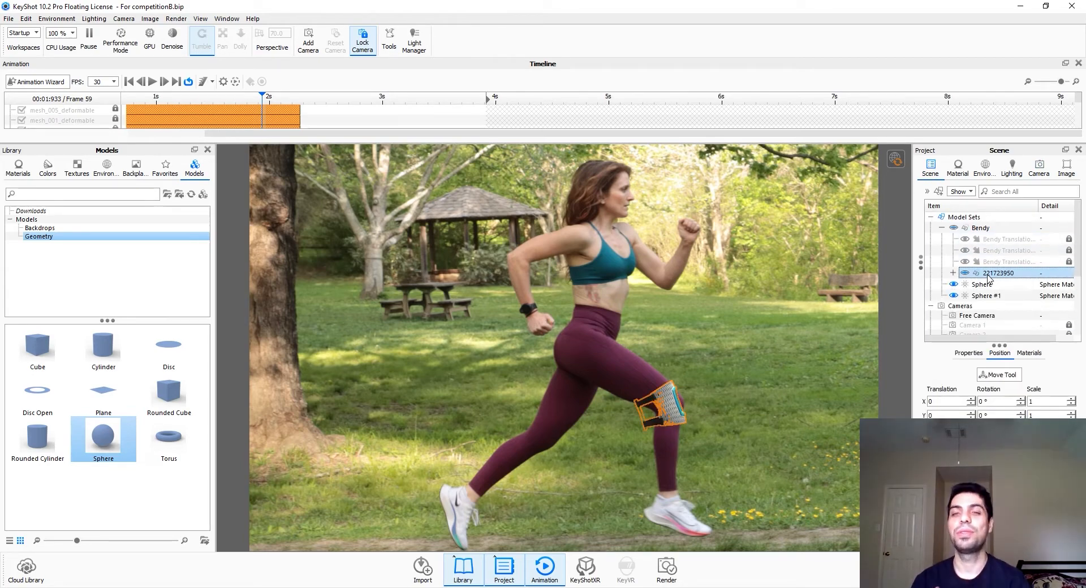
{"action": "left_click", "coordinate": [999, 374]}
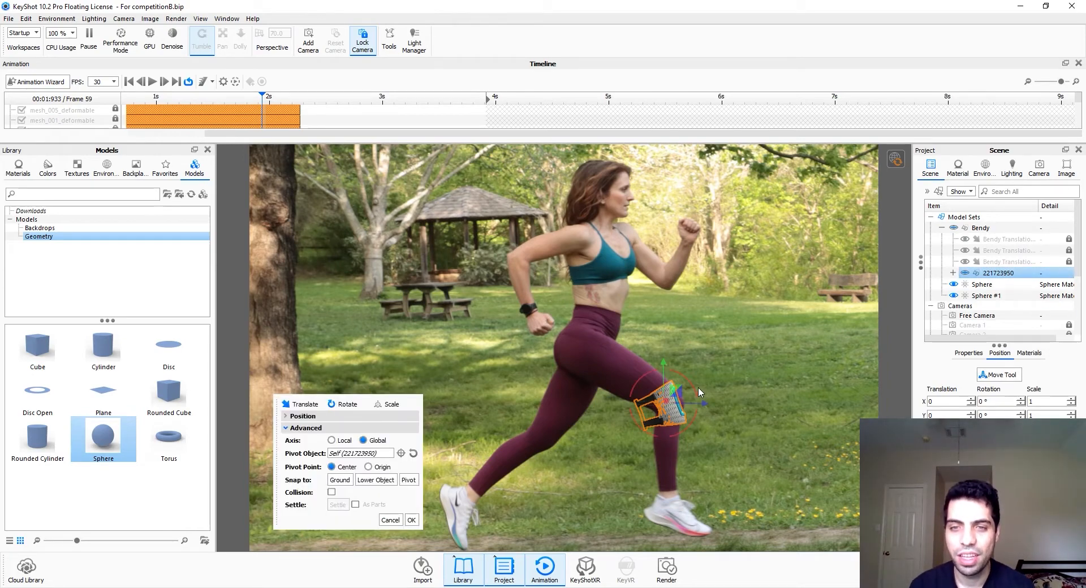
{"action": "left_click_drag", "start_coordinate": [698, 387], "coordinate": [663, 361]}
{"action": "left_click", "coordinate": [412, 539]}
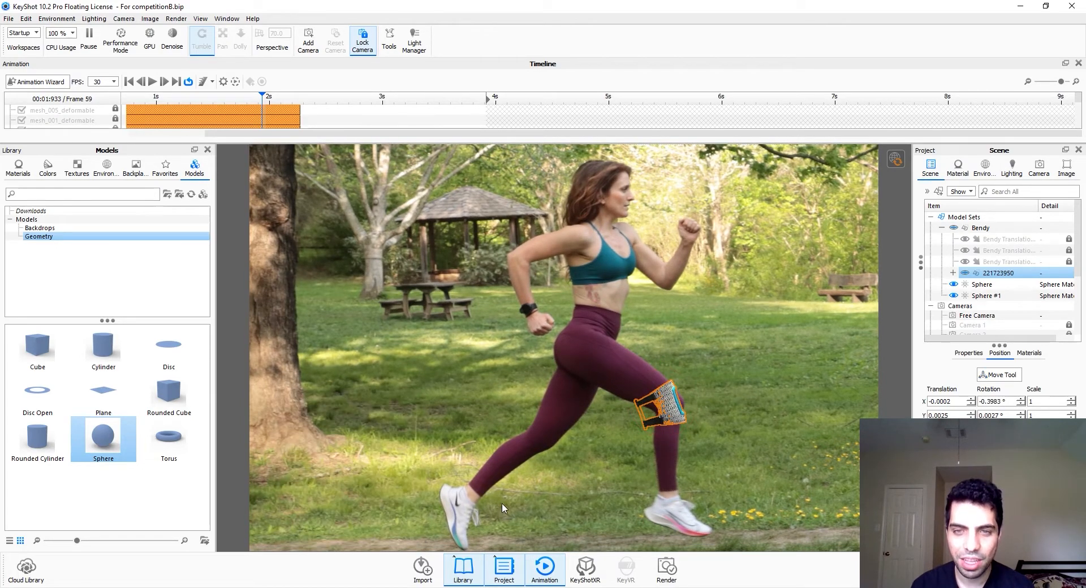
{"action": "left_click", "coordinate": [654, 456]}
Step: Readjust the 221723950 brace group with the Move Tool: X rotation about 0.98°, shifted about -0.1 in along Y and Z
{"action": "left_click", "coordinate": [677, 420]}
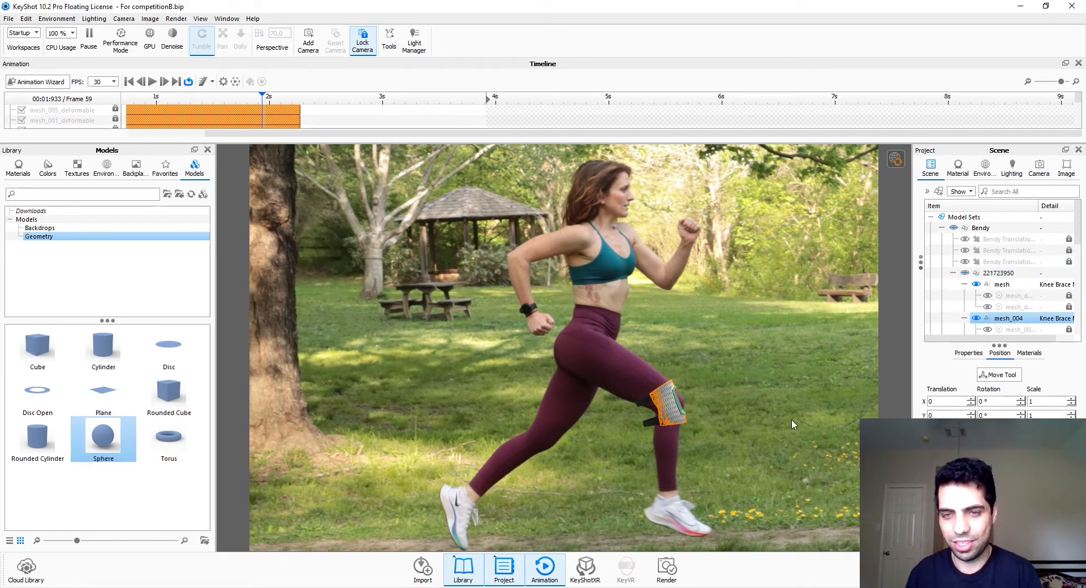
{"action": "left_click", "coordinate": [997, 375]}
{"action": "left_click", "coordinate": [983, 277]}
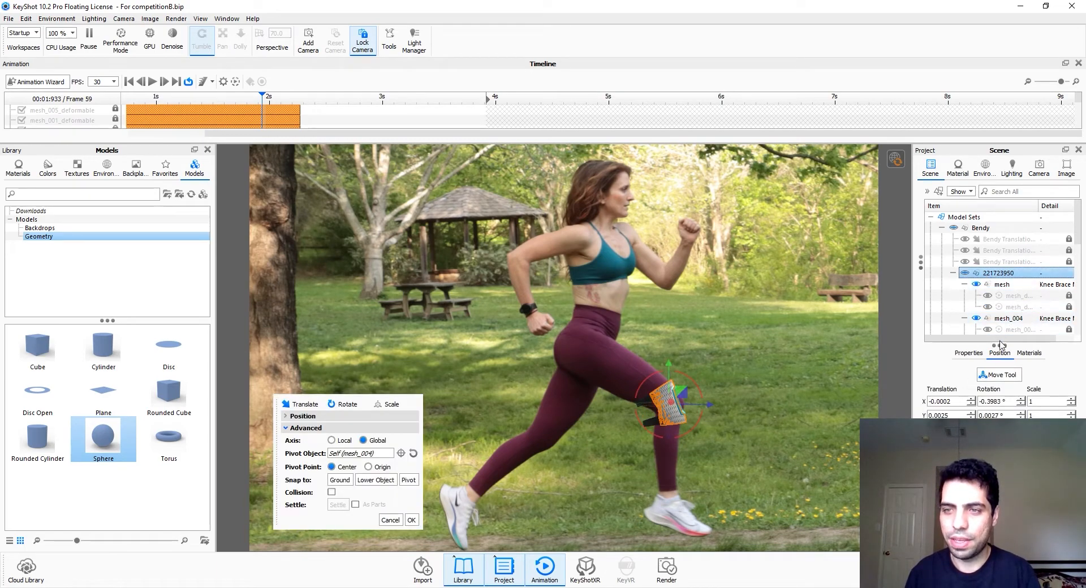
{"action": "left_click", "coordinate": [997, 377]}
{"action": "left_click_drag", "start_coordinate": [689, 389], "coordinate": [663, 360]}
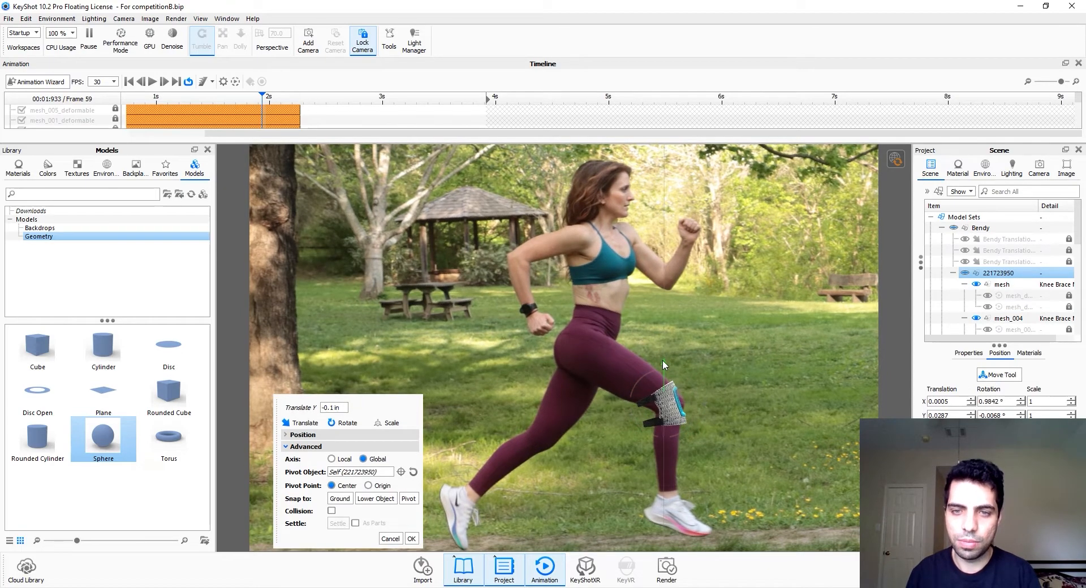
{"action": "left_click_drag", "start_coordinate": [710, 404], "coordinate": [709, 404]}
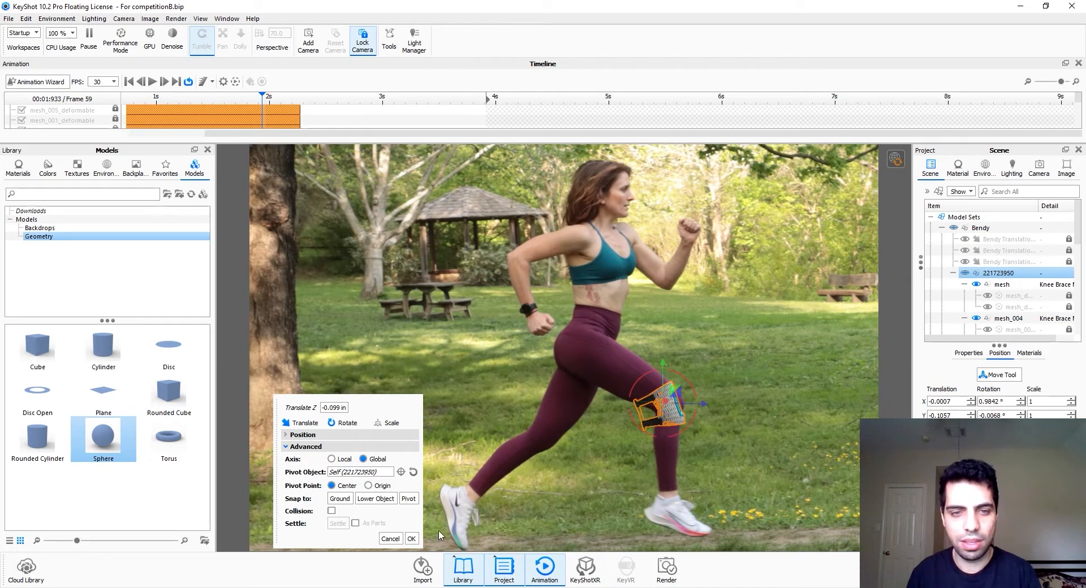
{"action": "left_click", "coordinate": [412, 538]}
{"action": "left_click", "coordinate": [717, 467]}
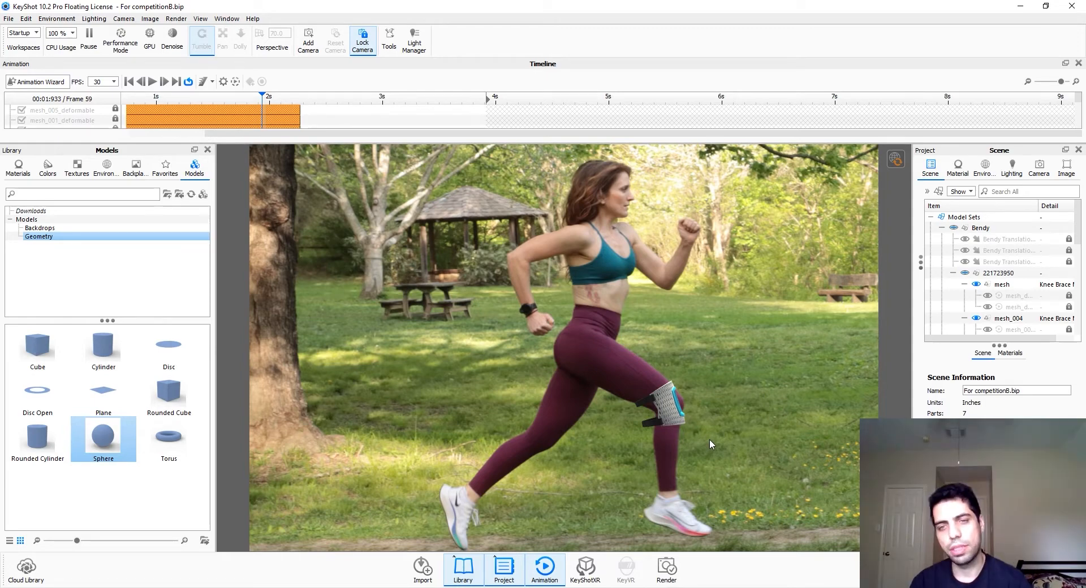
Step: Switch to Camera 12 and add a new image style in Basic mode with an exposure of 0.25 EV
{"action": "left_click", "coordinate": [1040, 168]}
{"action": "left_click", "coordinate": [973, 247]}
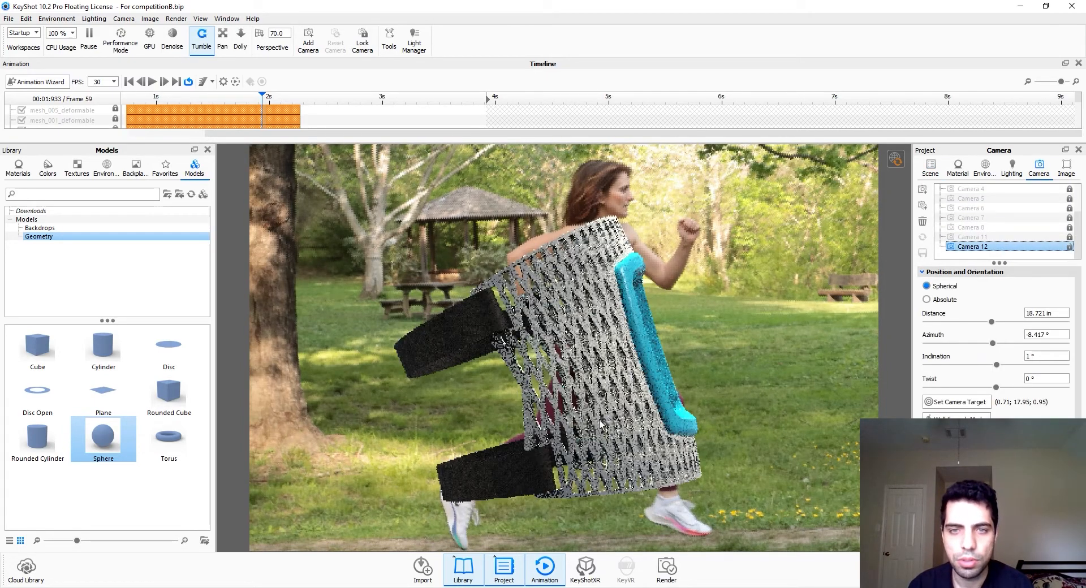
{"action": "left_click", "coordinate": [1067, 168]}
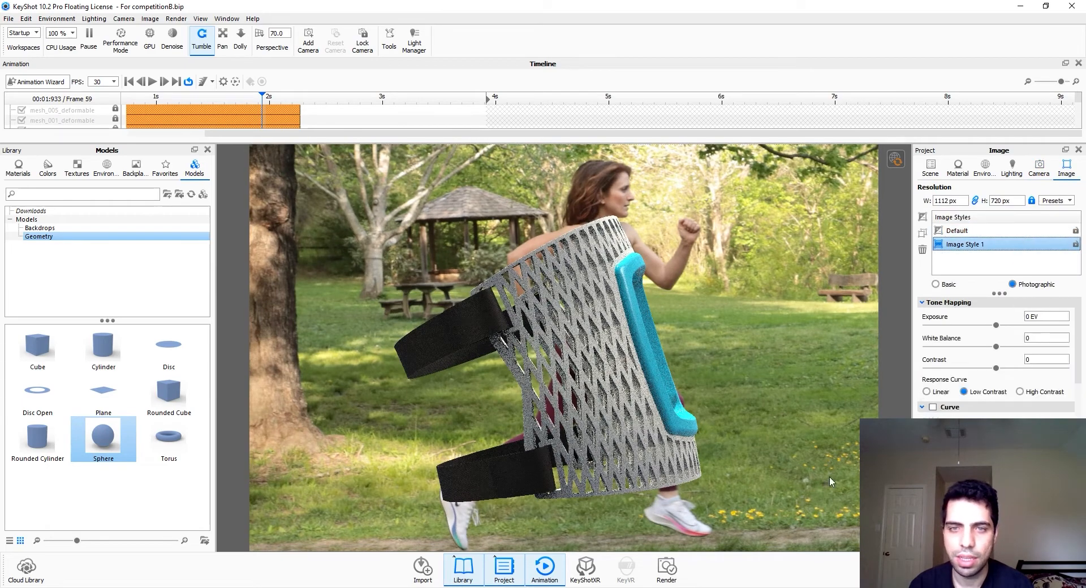
{"action": "left_click", "coordinate": [986, 234]}
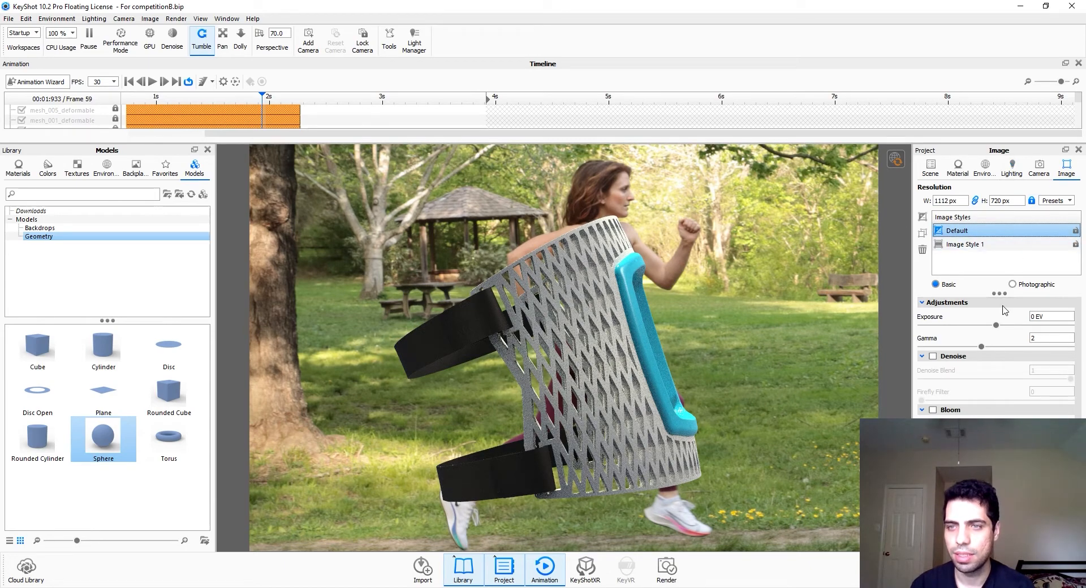
{"action": "left_click", "coordinate": [922, 217]}
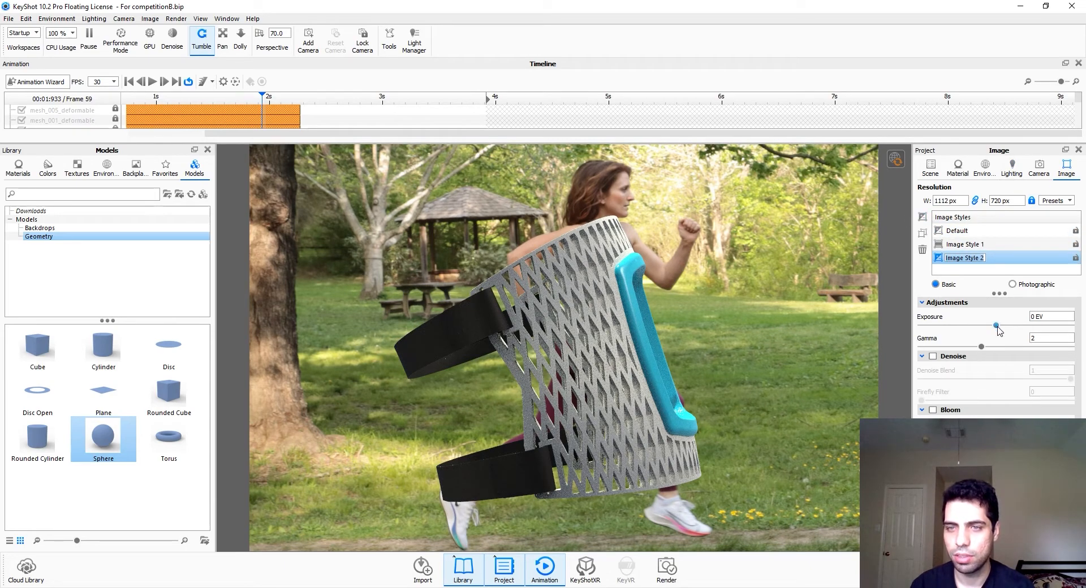
{"action": "left_click_drag", "start_coordinate": [996, 326], "coordinate": [1020, 326]}
{"action": "type", "text": "."}
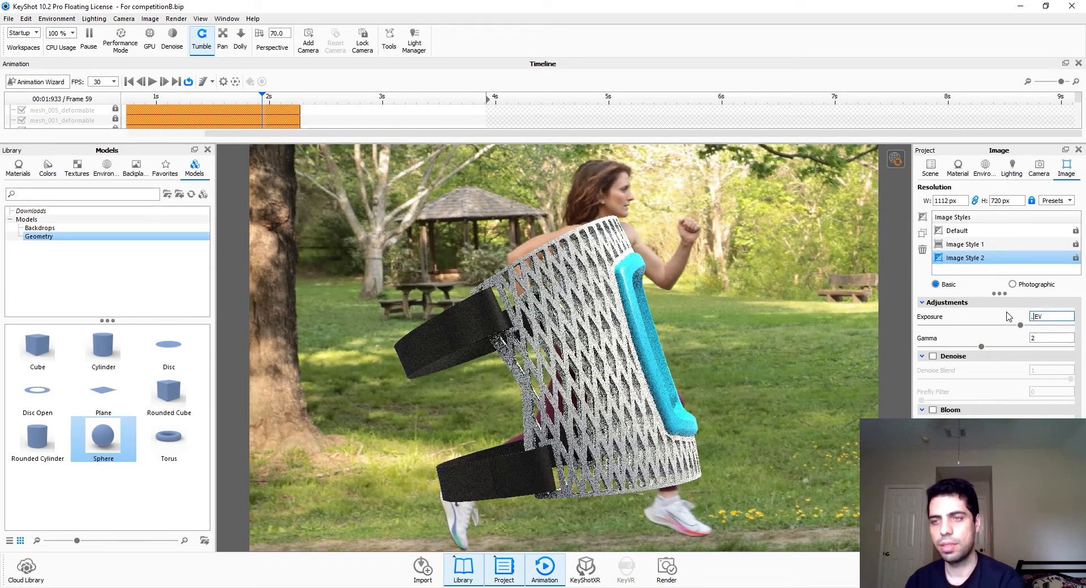
{"action": "type", "text": "25"}
{"action": "key", "text": "Return"}
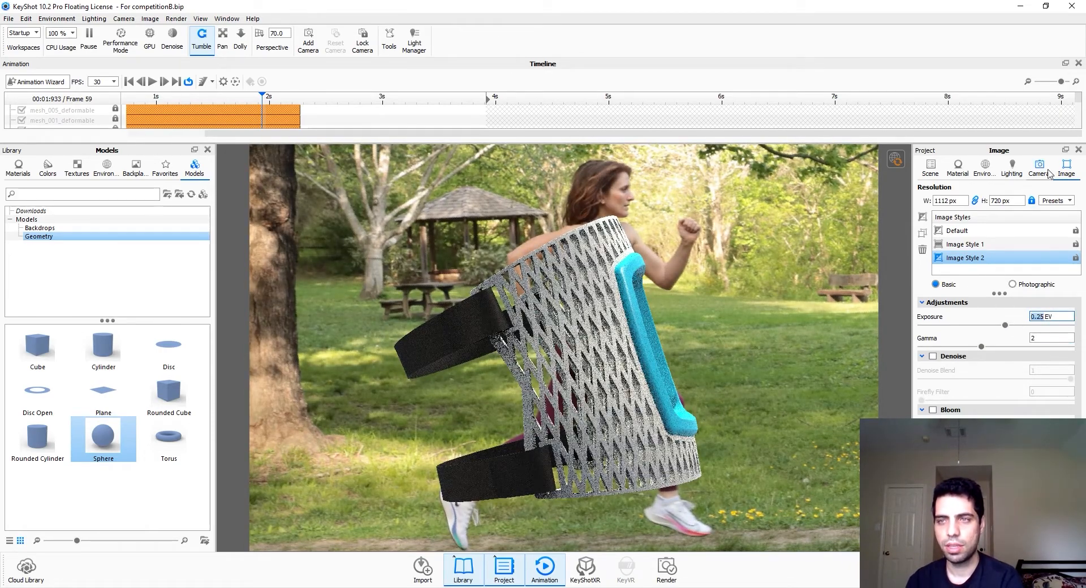
Step: Return to Camera 11 and set the new image style to Photographic with a Linear response curve
{"action": "left_click", "coordinate": [1040, 168]}
{"action": "left_click", "coordinate": [967, 241]}
{"action": "left_click", "coordinate": [1067, 168]}
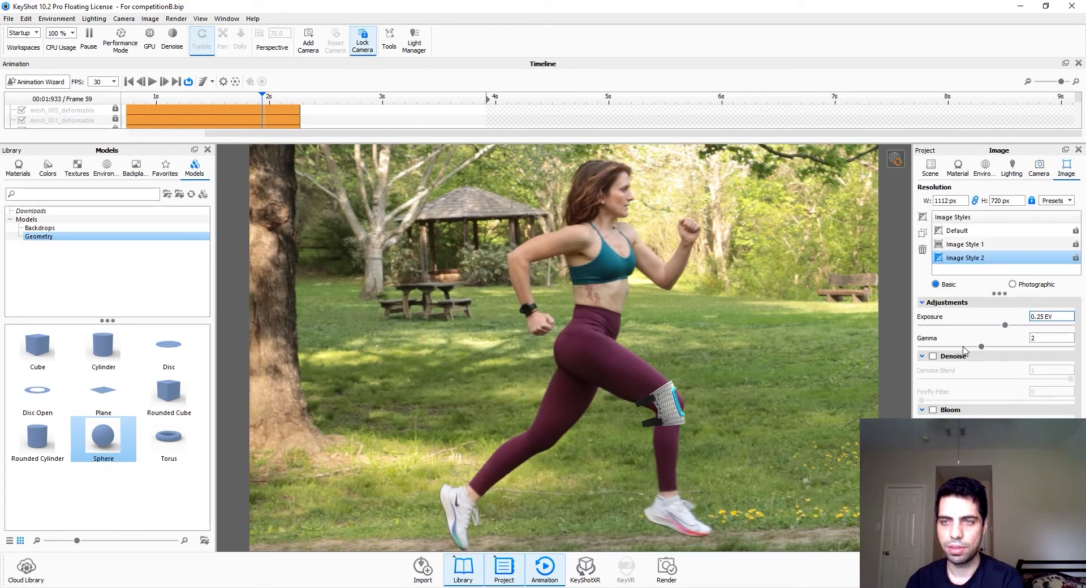
{"action": "left_click", "coordinate": [1024, 287]}
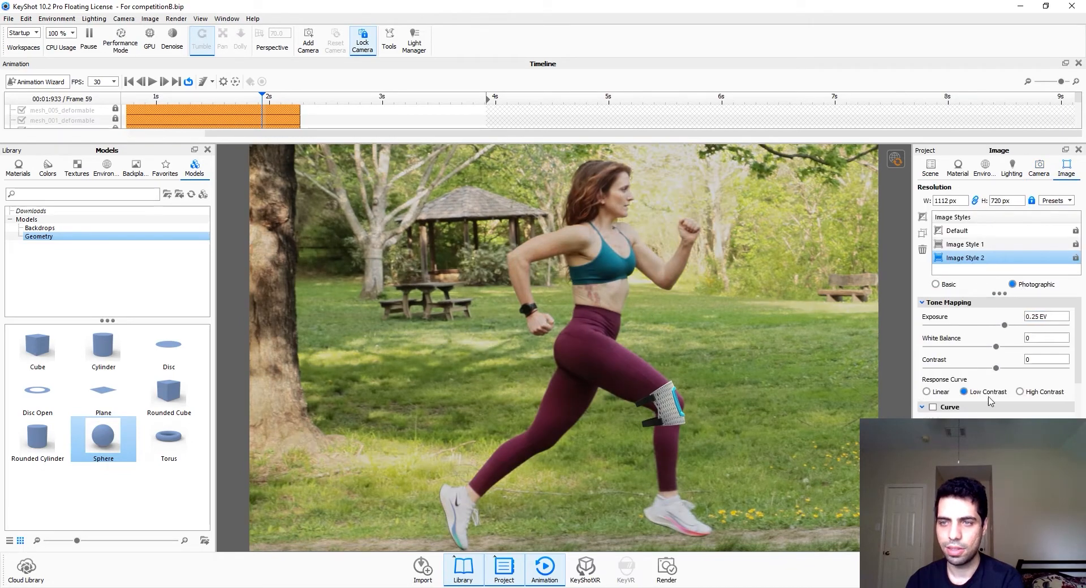
{"action": "left_click", "coordinate": [1028, 393]}
{"action": "left_click", "coordinate": [928, 392]}
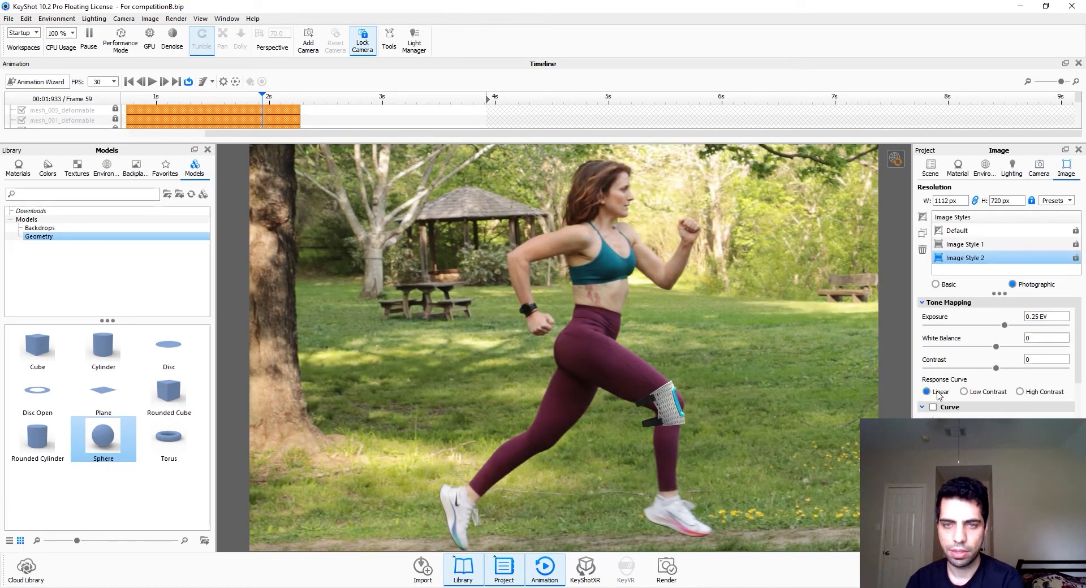
Step: Compare Basic mode and the Low Contrast and High Contrast response curves with the Photographic Linear look
{"action": "left_click", "coordinate": [948, 289]}
{"action": "left_click", "coordinate": [1014, 287]}
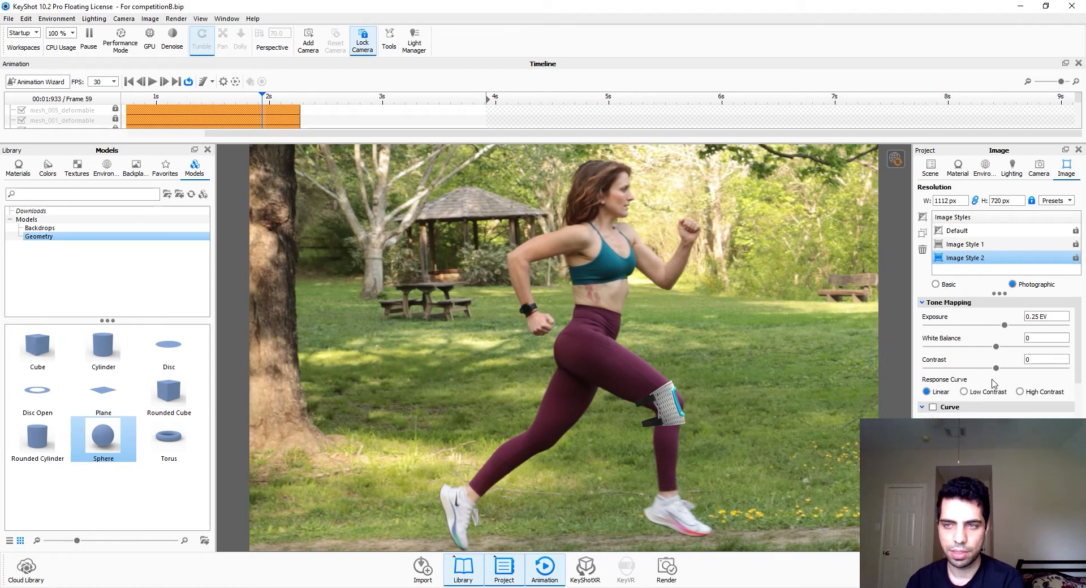
{"action": "left_click", "coordinate": [989, 392]}
{"action": "left_click", "coordinate": [1033, 393]}
{"action": "left_click", "coordinate": [946, 393]}
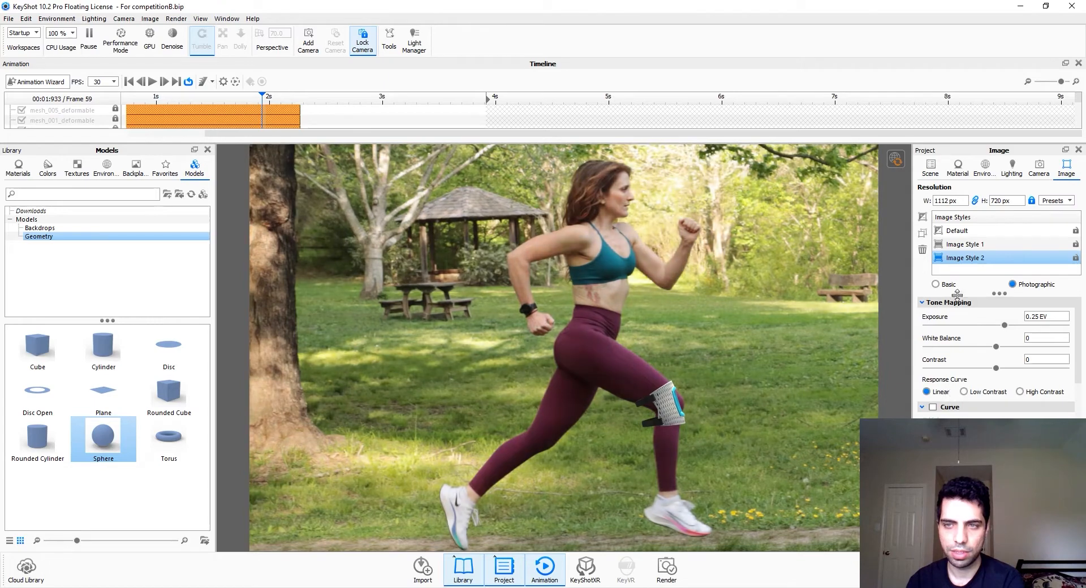
{"action": "left_click", "coordinate": [951, 287]}
{"action": "left_click", "coordinate": [1013, 284]}
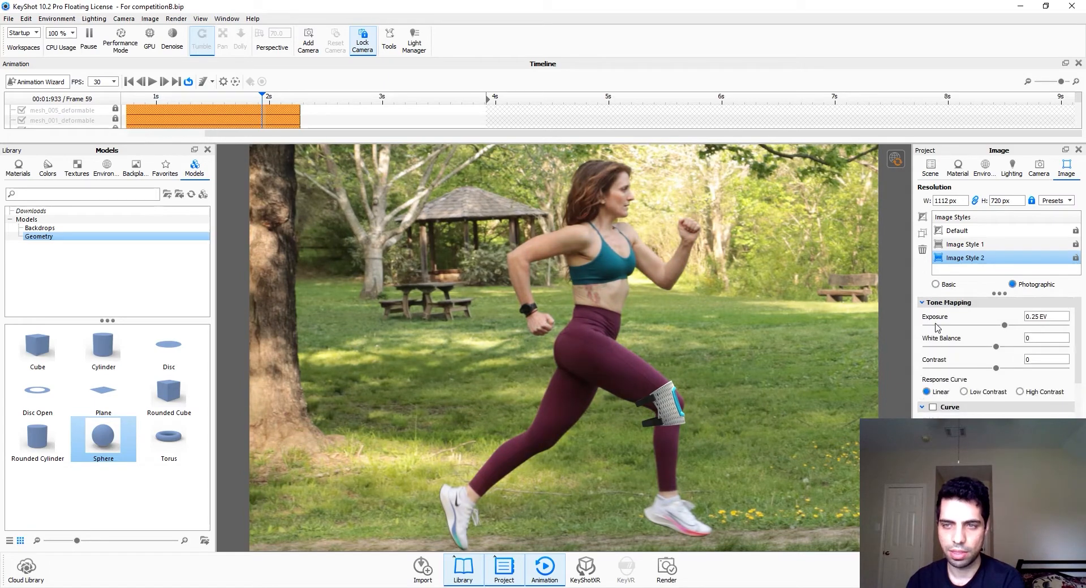
Step: Set the image style's white balance to 0.15, trying 0.2 first
{"action": "left_click_drag", "start_coordinate": [997, 346], "coordinate": [1023, 342]}
{"action": "type", "text": "0.2"}
{"action": "key", "text": "Return"}
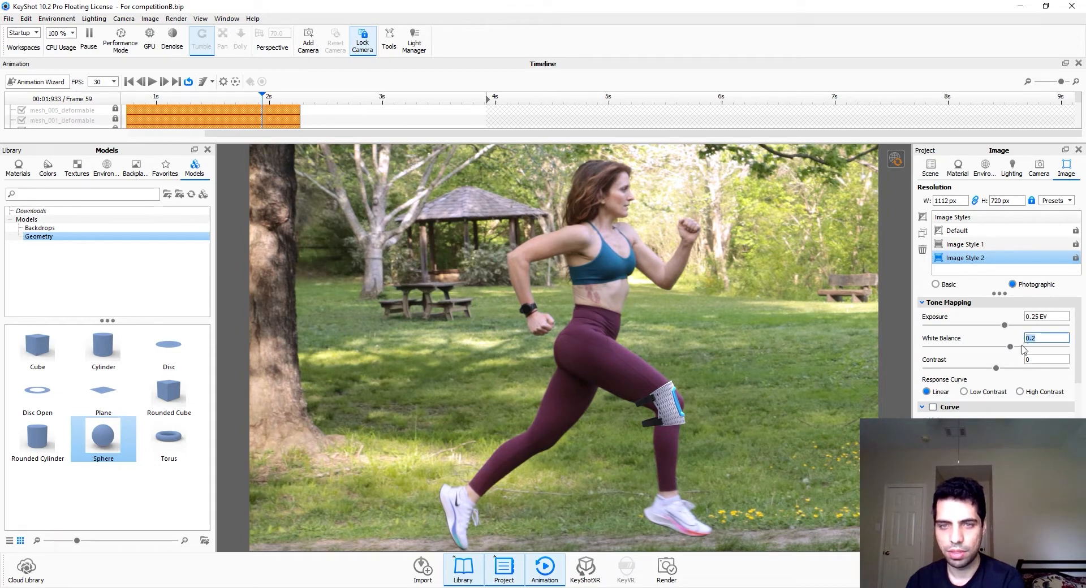
{"action": "type", "text": ".15"}
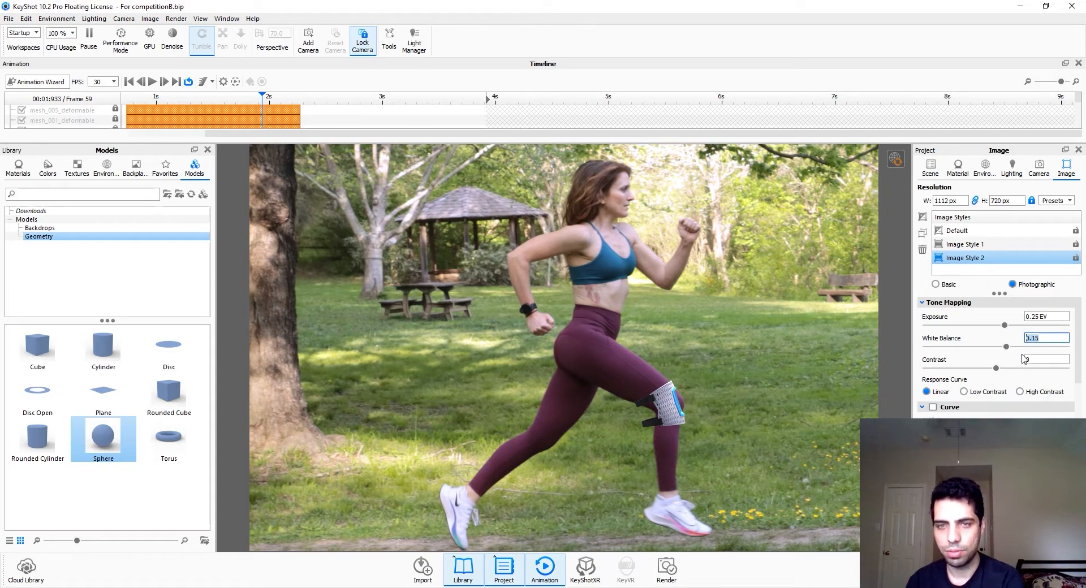
{"action": "key", "text": "Return"}
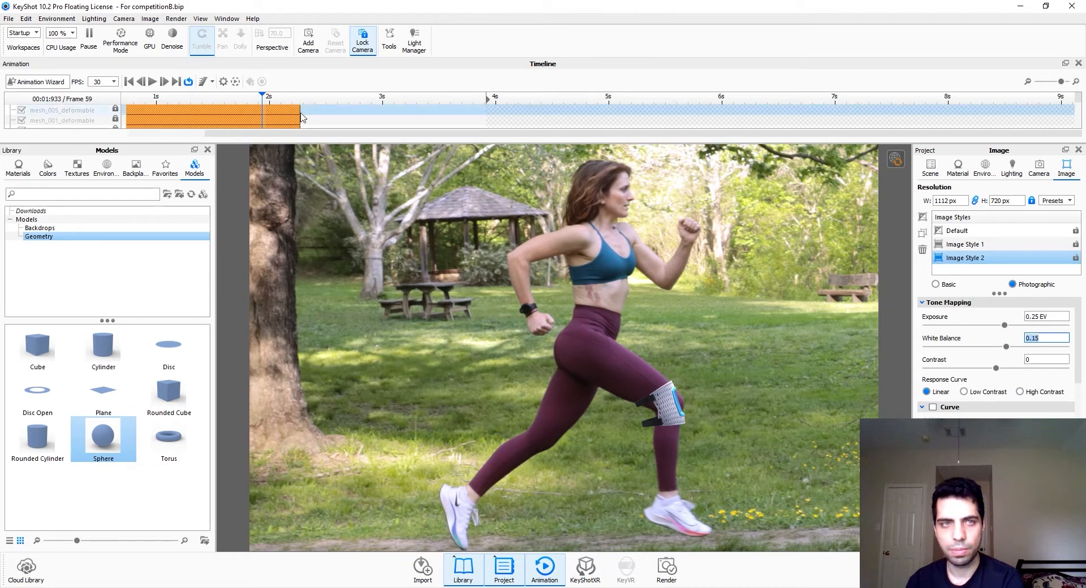
Step: Enable motion blur for Models/Parts in the animation timeline
{"action": "left_click", "coordinate": [212, 82]}
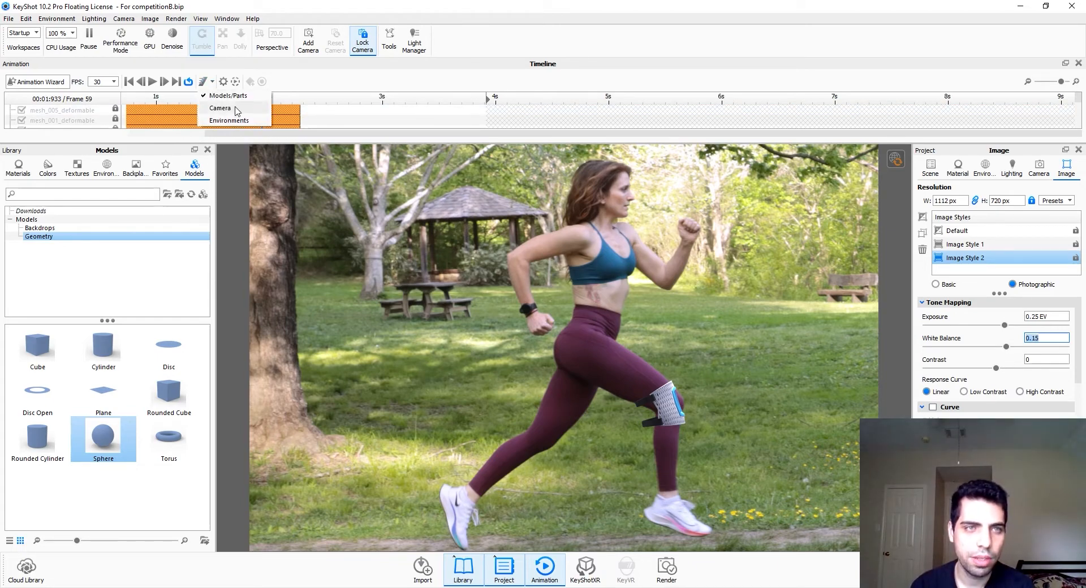
{"action": "left_click", "coordinate": [202, 84]}
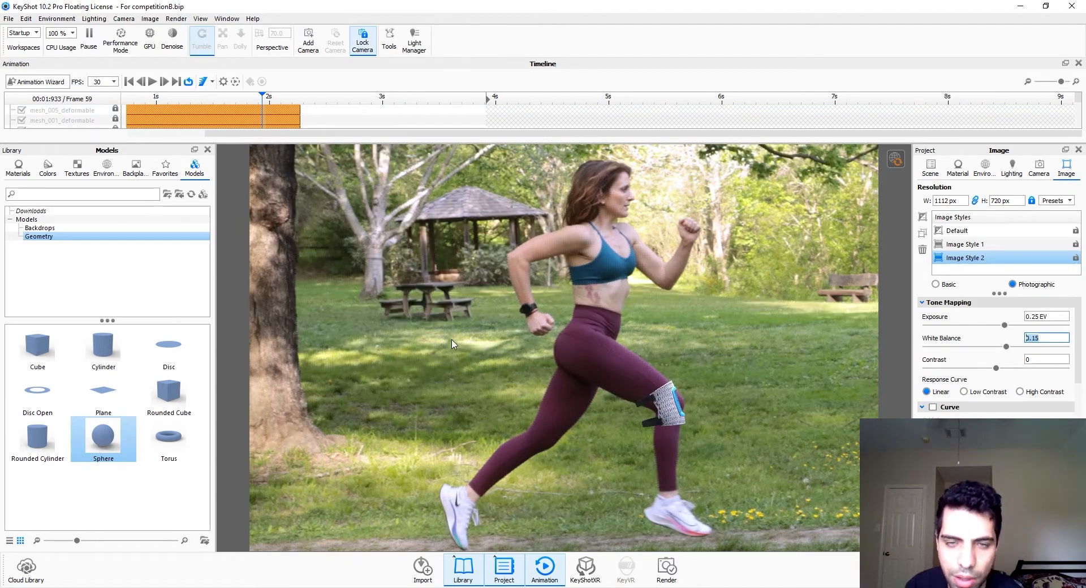
Step: Unlock Bendy Translation 1 in the timeline and shift its clip across frame 59, starting at about 1.567 s
{"action": "scroll", "coordinate": [325, 121], "scroll_direction": "down", "scroll_amount": 4}
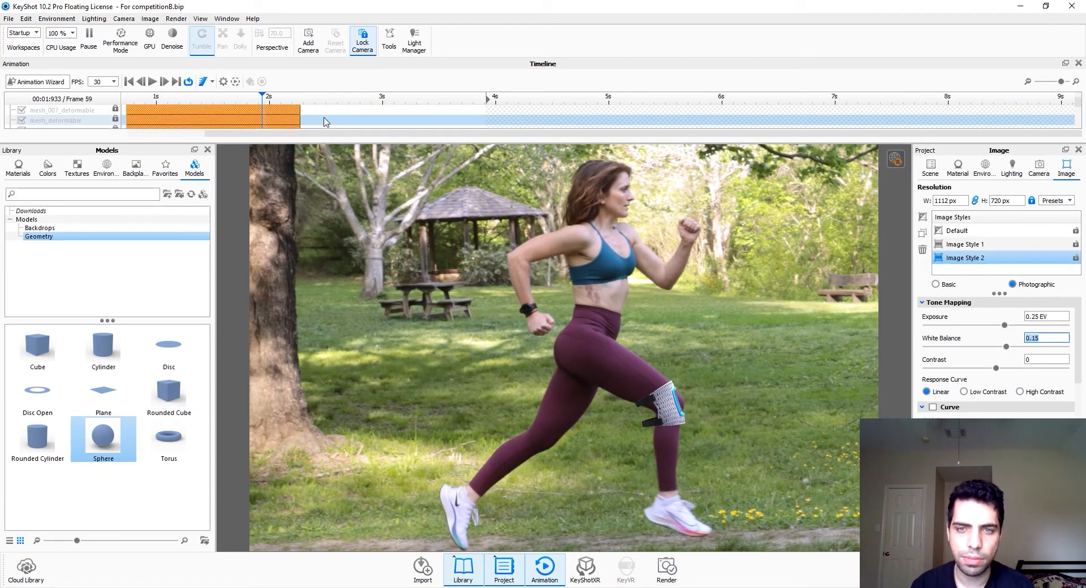
{"action": "scroll", "coordinate": [325, 122], "scroll_direction": "up", "scroll_amount": 4}
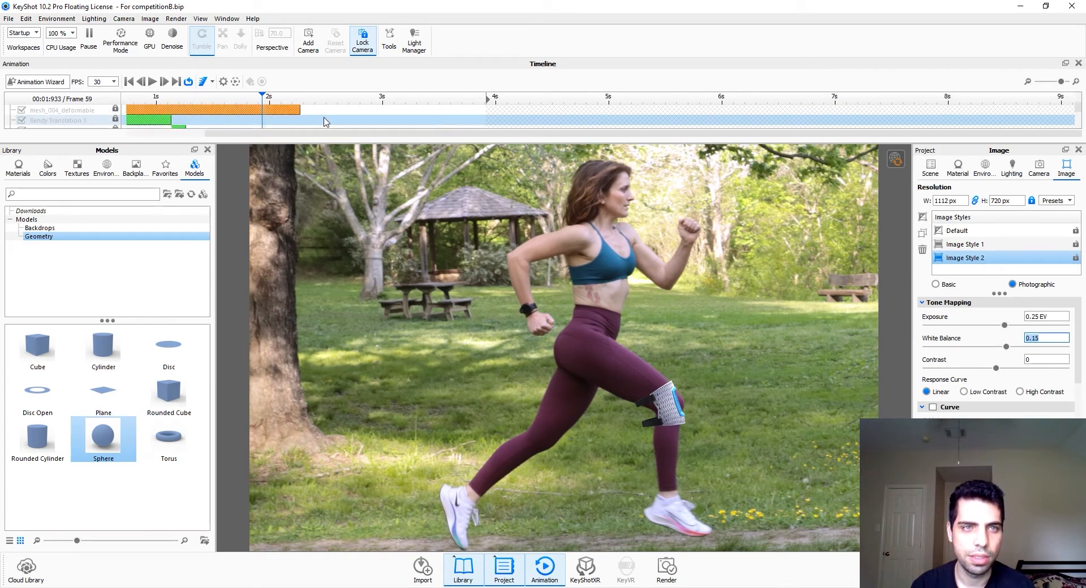
{"action": "left_click", "coordinate": [160, 122]}
{"action": "right_click", "coordinate": [115, 119]}
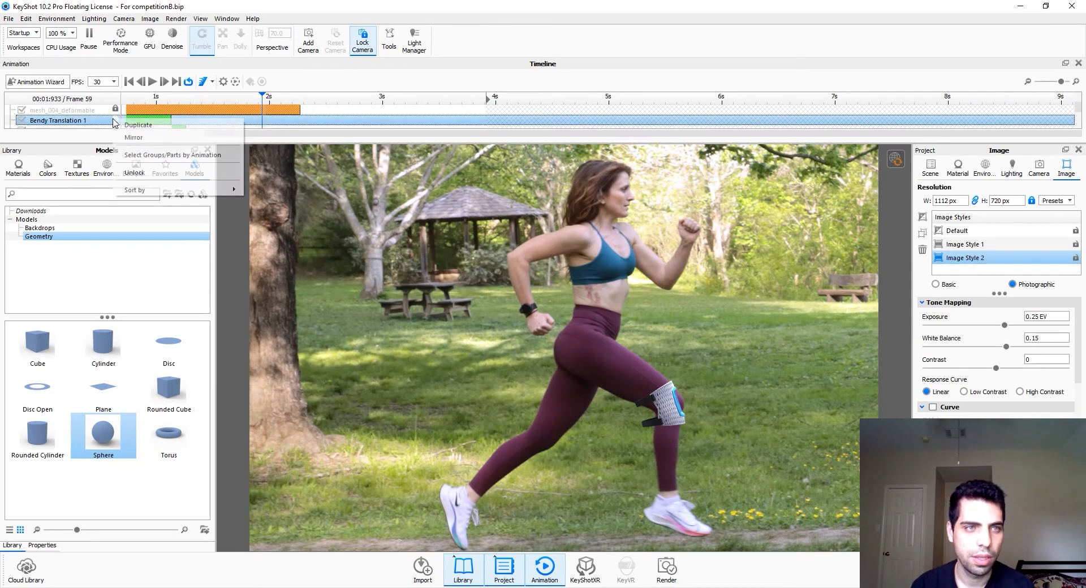
{"action": "left_click", "coordinate": [152, 172]}
{"action": "left_click_drag", "start_coordinate": [164, 121], "coordinate": [247, 110]}
{"action": "scroll", "coordinate": [244, 121], "scroll_direction": "down", "scroll_amount": 2}
{"action": "scroll", "coordinate": [243, 121], "scroll_direction": "up", "scroll_amount": 1}
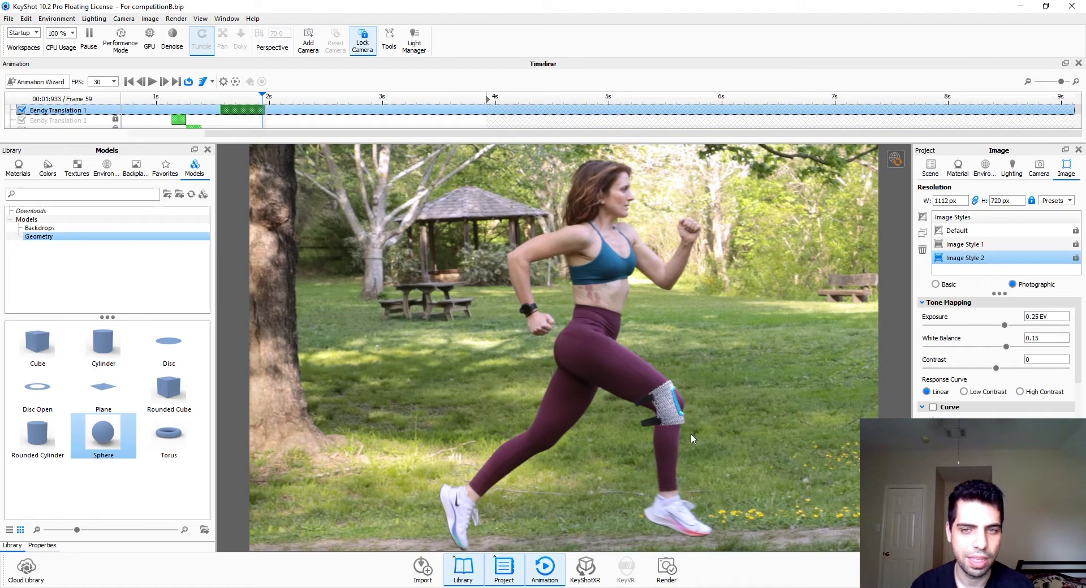
Step: Compare the scene with Camera motion blur enabled and disabled, leaving only Models/Parts enabled
{"action": "left_click", "coordinate": [213, 83]}
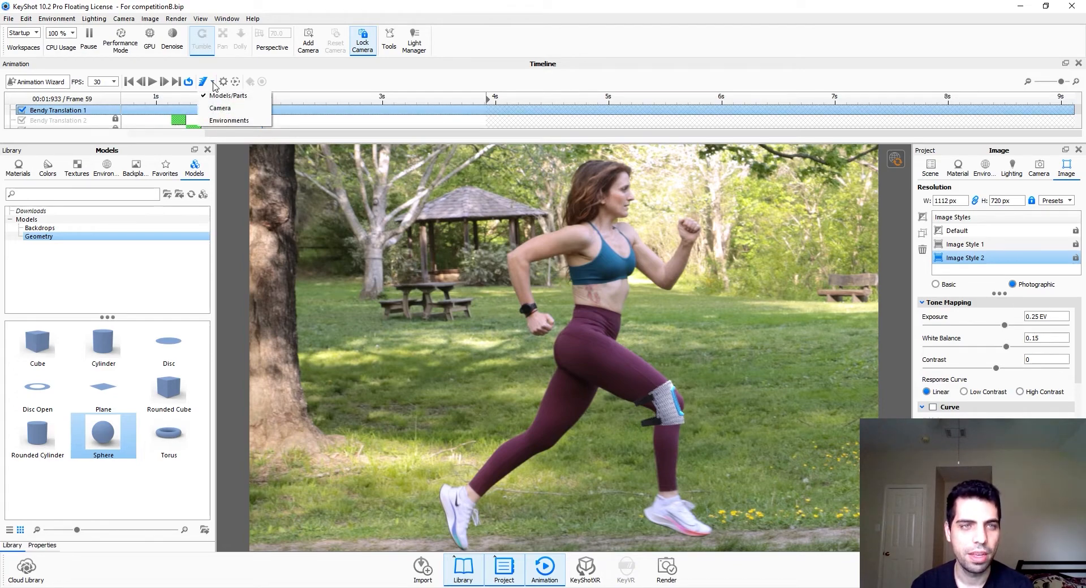
{"action": "left_click", "coordinate": [219, 108]}
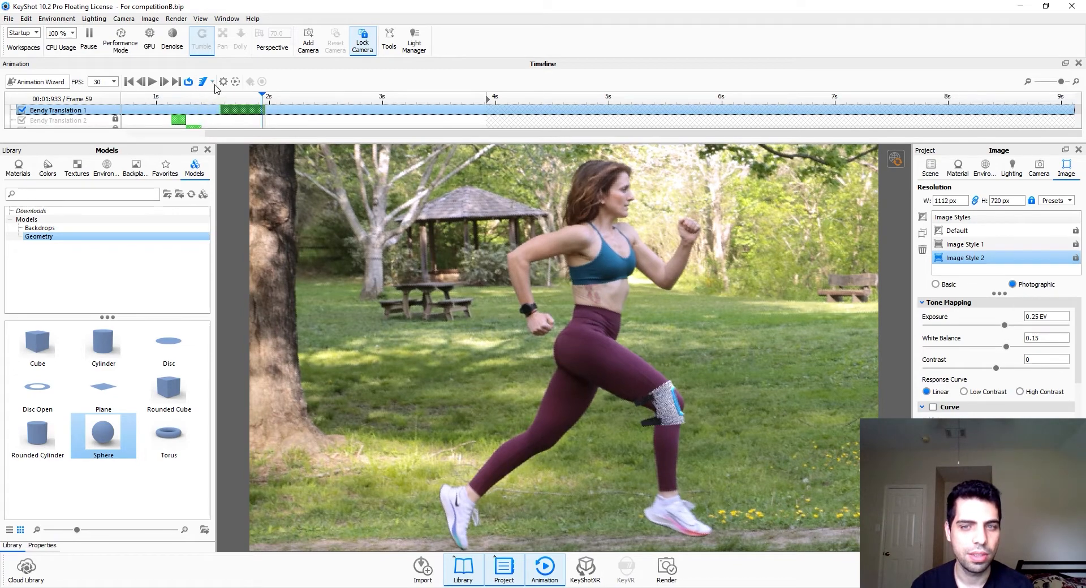
{"action": "left_click", "coordinate": [213, 83]}
{"action": "left_click", "coordinate": [224, 107]}
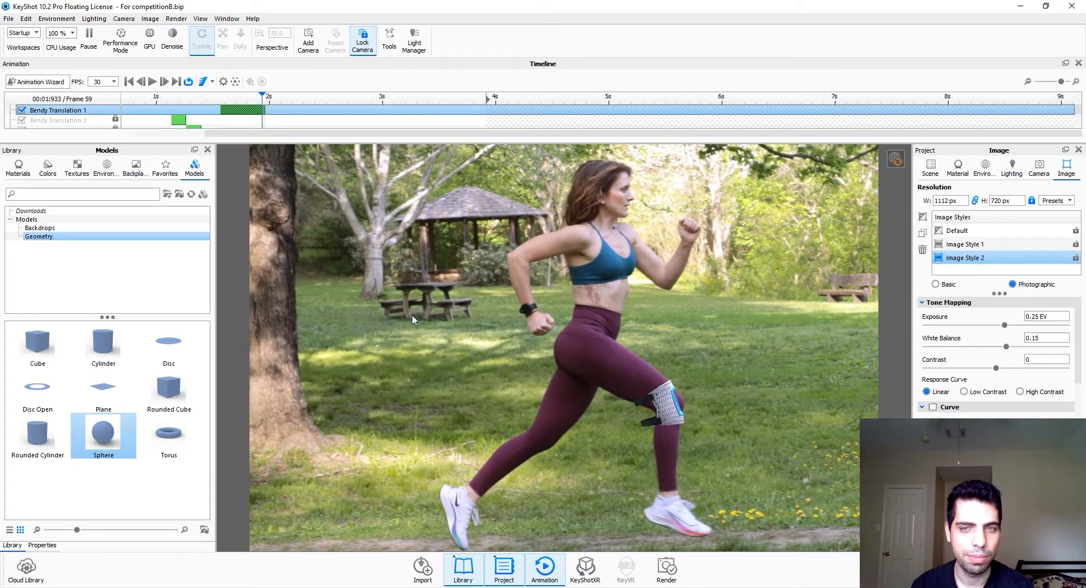
{"action": "left_click", "coordinate": [213, 83]}
{"action": "left_click", "coordinate": [233, 107]}
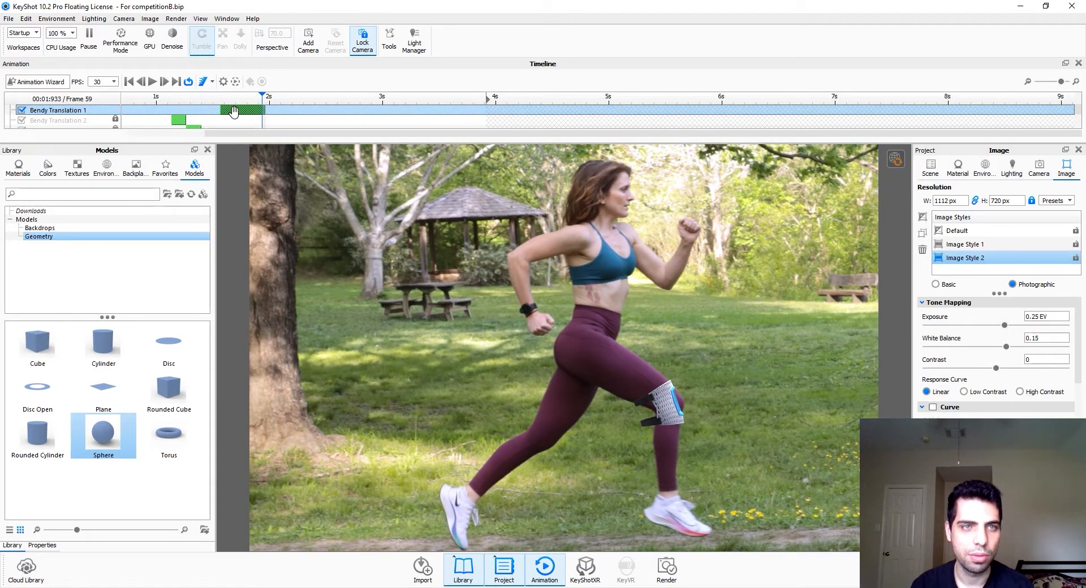
{"action": "left_click", "coordinate": [213, 82]}
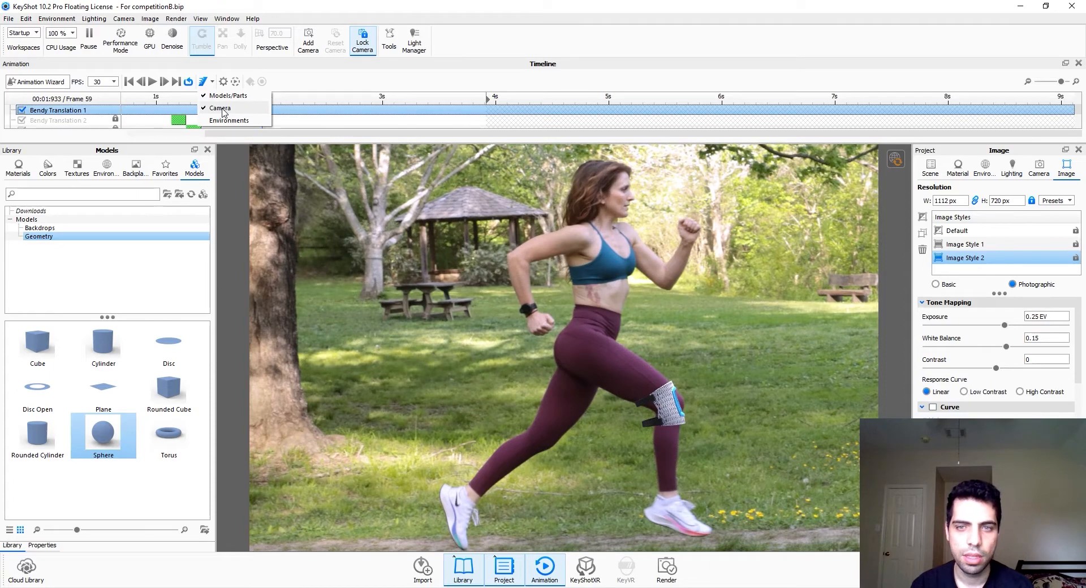
{"action": "left_click", "coordinate": [224, 108]}
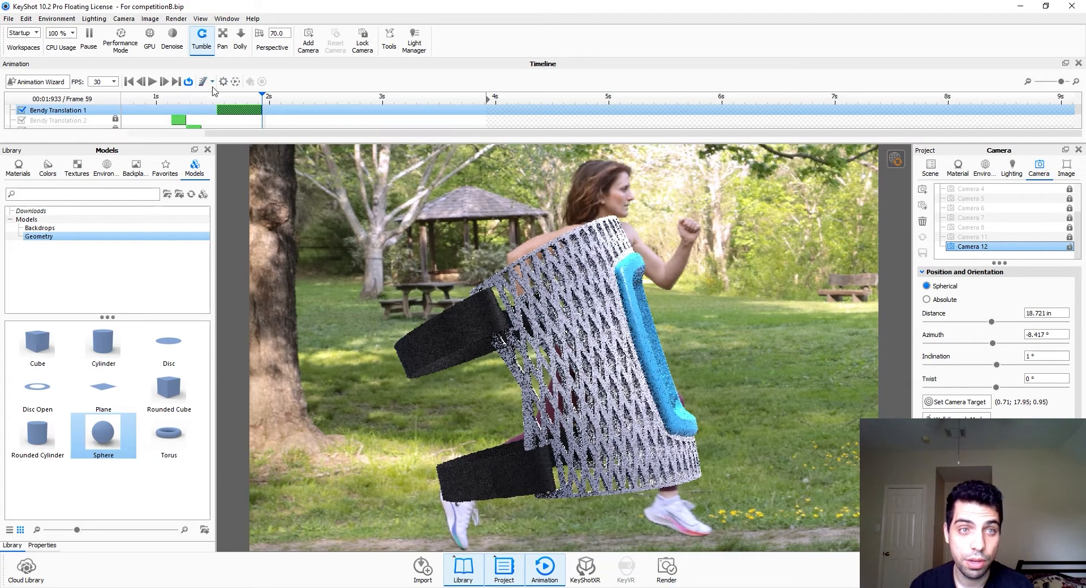
Step: Nudge the Bendy Translation 1 clip to start at 1.567 s and try a Translate Z of 0.1
{"action": "left_click_drag", "start_coordinate": [229, 112], "coordinate": [232, 117]}
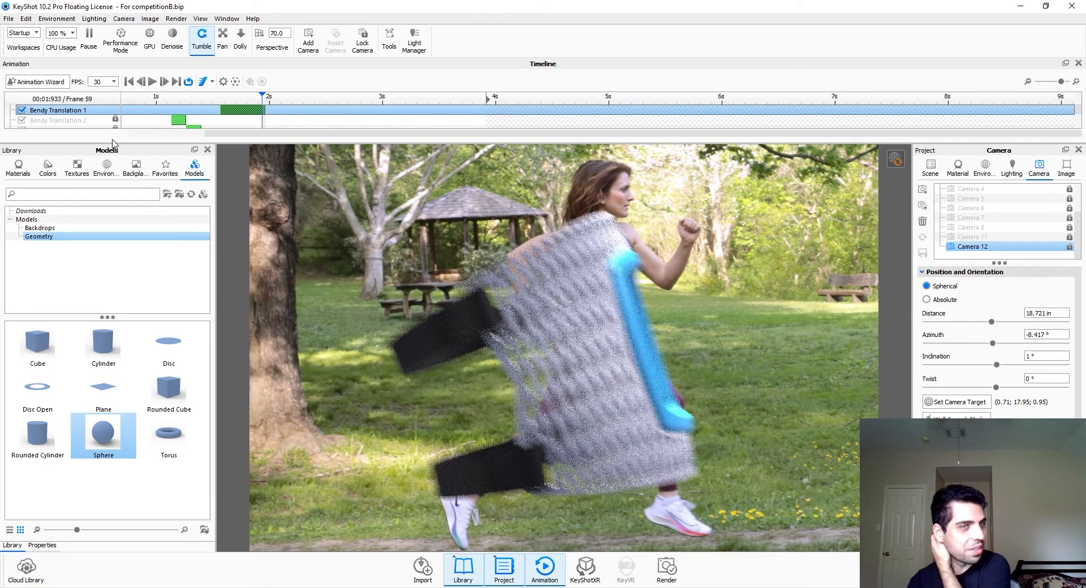
{"action": "double_click", "coordinate": [232, 110]}
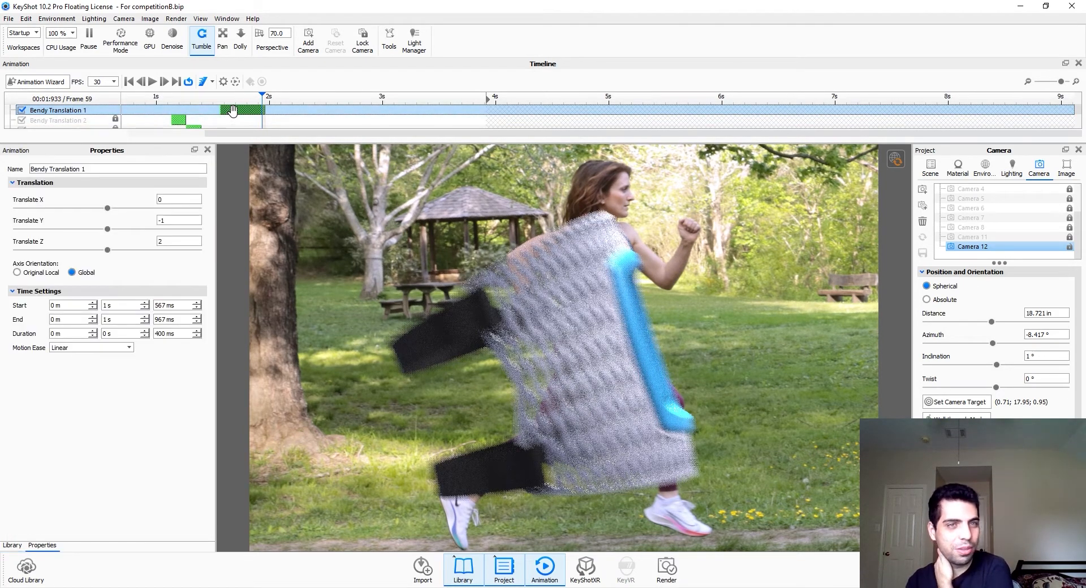
{"action": "left_click", "coordinate": [158, 242]}
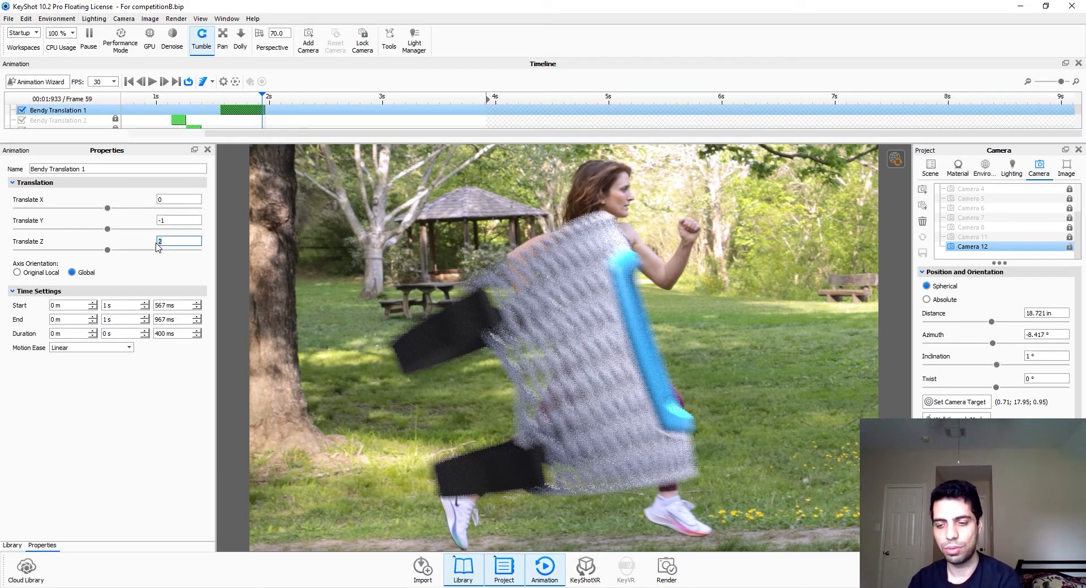
{"action": "type", "text": "0.1"}
{"action": "key", "text": "Return"}
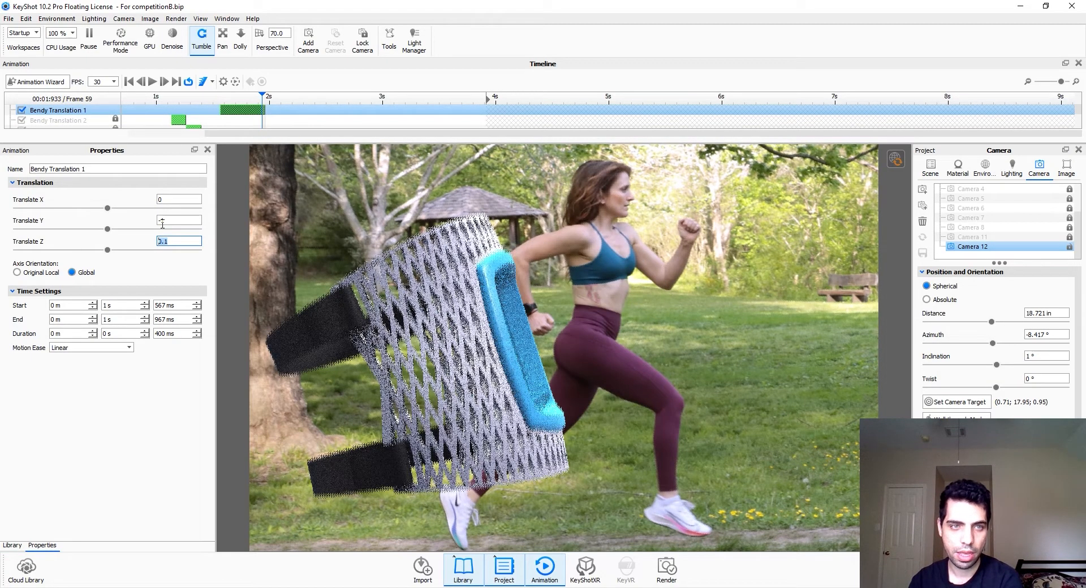
Step: Restore Bendy Translation 1's Translate Z to 2
{"action": "left_click", "coordinate": [162, 224]}
{"action": "left_click", "coordinate": [168, 241]}
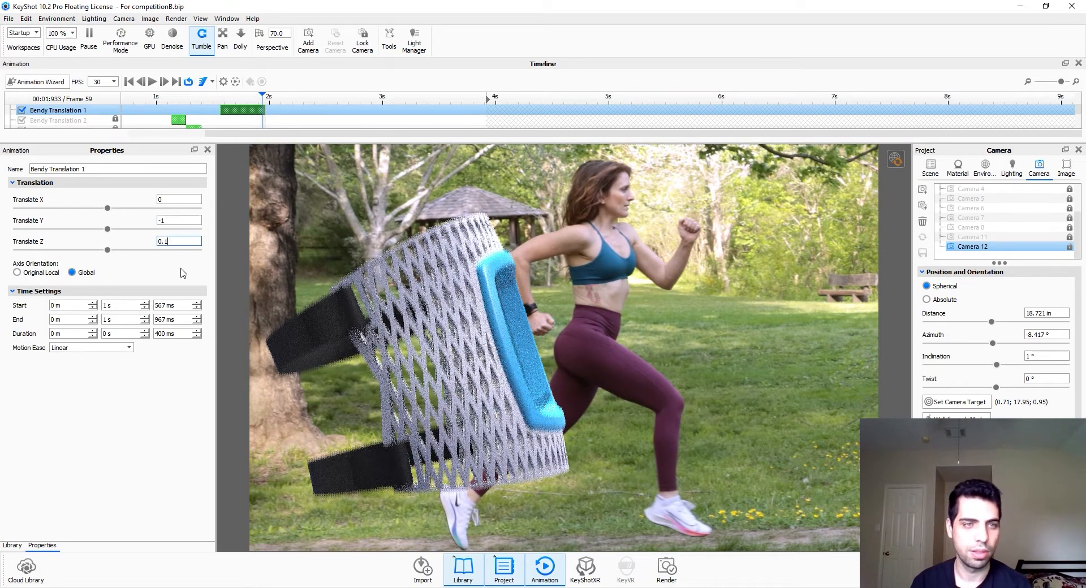
{"action": "left_click", "coordinate": [180, 400]}
{"action": "left_click", "coordinate": [172, 242]}
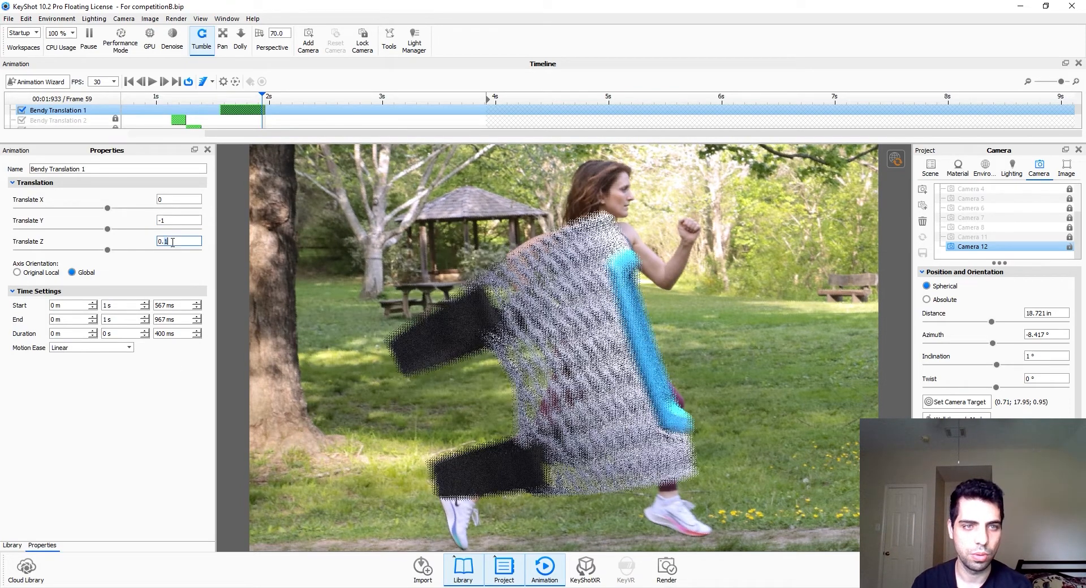
{"action": "left_click", "coordinate": [190, 120]}
{"action": "left_click", "coordinate": [229, 110]}
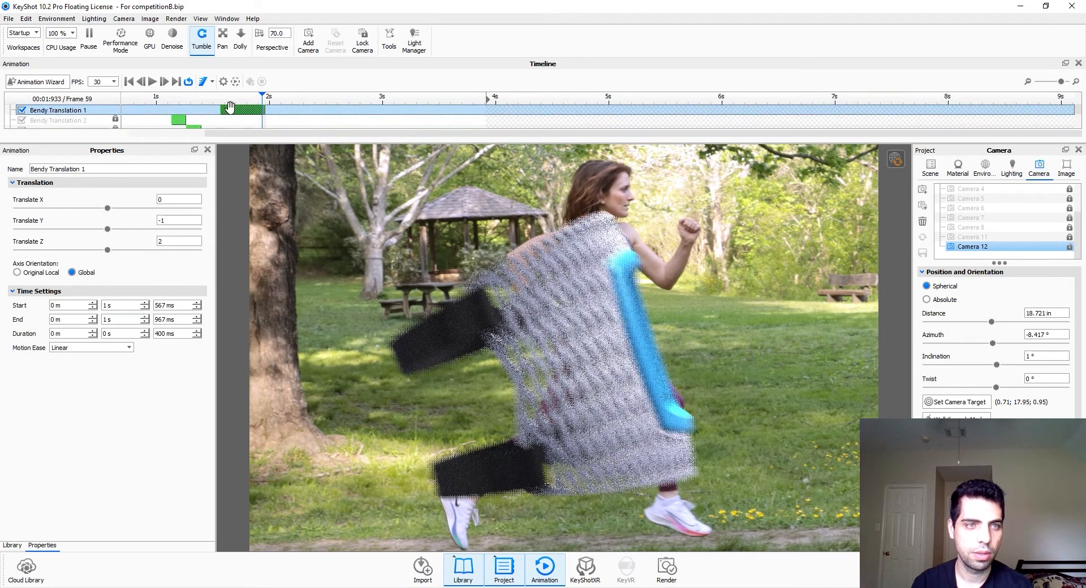
{"action": "triple_click", "coordinate": [185, 242]}
{"action": "type", "text": "2"}
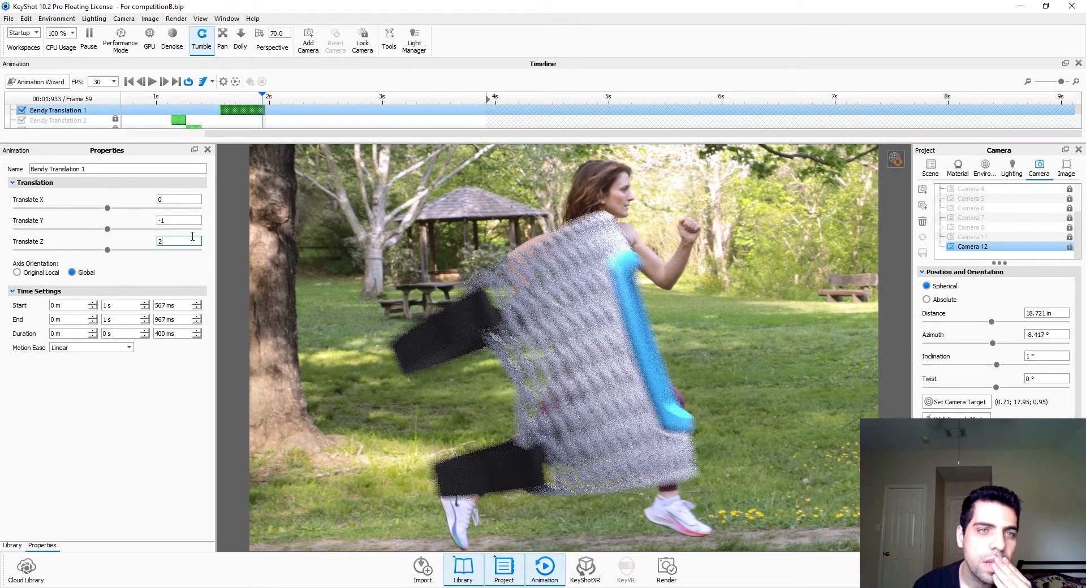
Step: Move Bendy Translation 1 to start at 1.467 s, then duplicate it and place the copy from 1.900 s to 2.300 s
{"action": "left_click_drag", "start_coordinate": [240, 110], "coordinate": [228, 110]}
{"action": "right_click", "coordinate": [228, 109]}
{"action": "left_click", "coordinate": [249, 147]}
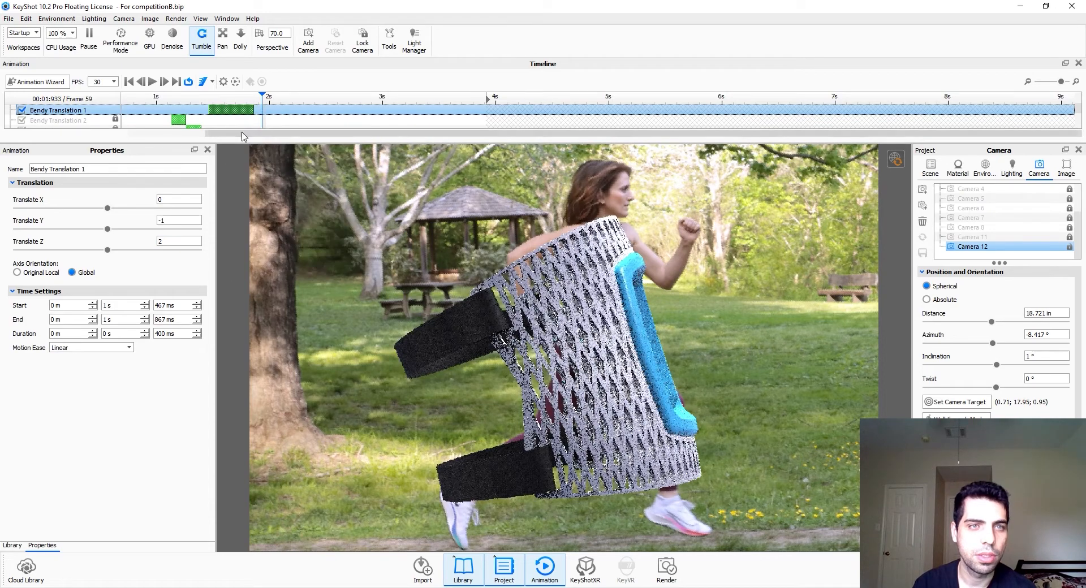
{"action": "left_click", "coordinate": [290, 119]}
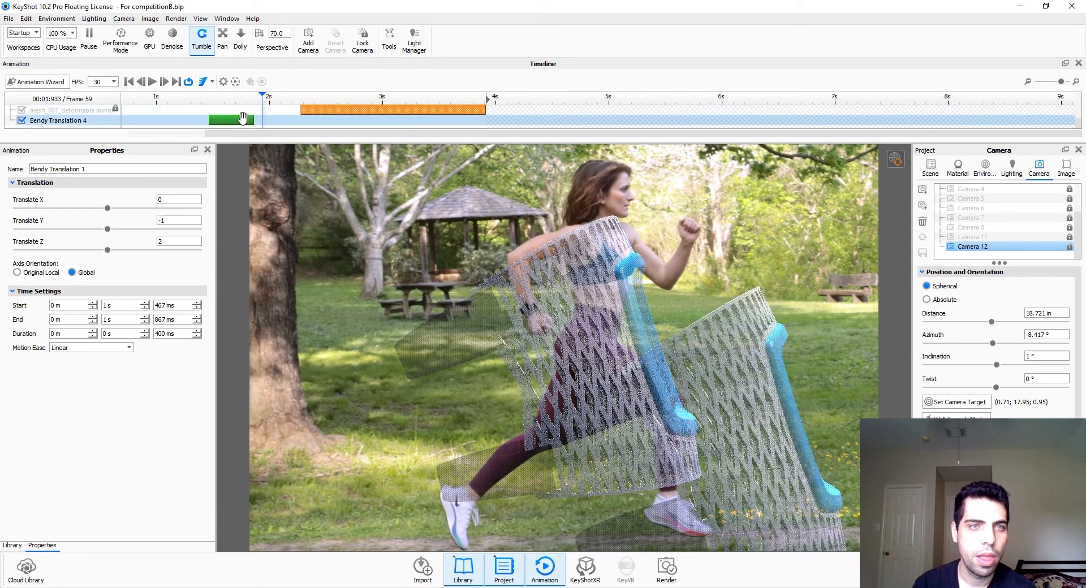
{"action": "left_click_drag", "start_coordinate": [242, 120], "coordinate": [285, 121]}
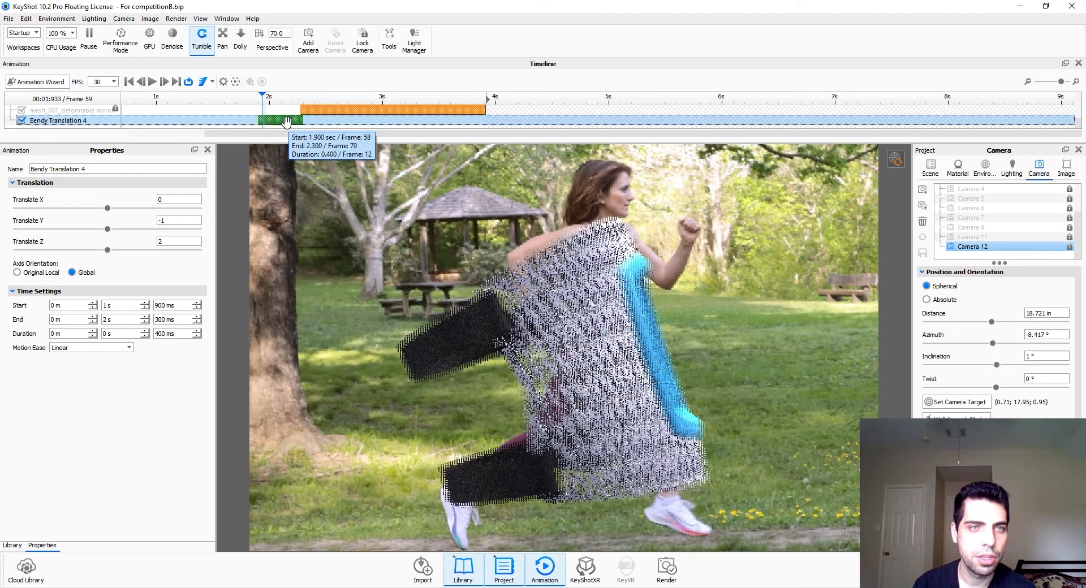
Step: Set the duplicated translation's Translate Y to -0.1 and Translate Z to 0.25, trying 0.1 for Z first
{"action": "scroll", "coordinate": [285, 122], "scroll_direction": "up", "scroll_amount": 2}
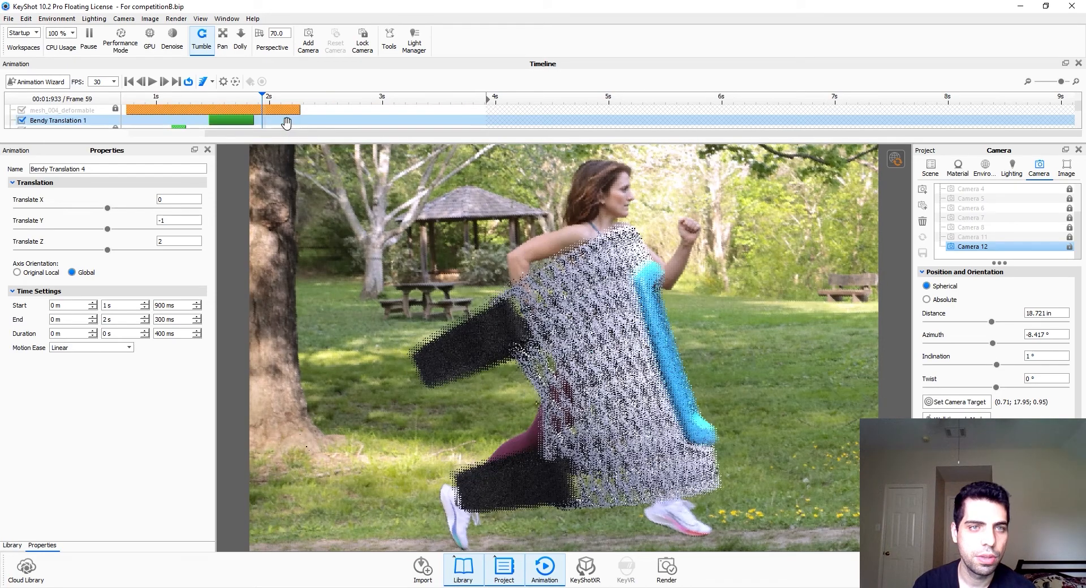
{"action": "double_click", "coordinate": [168, 222]}
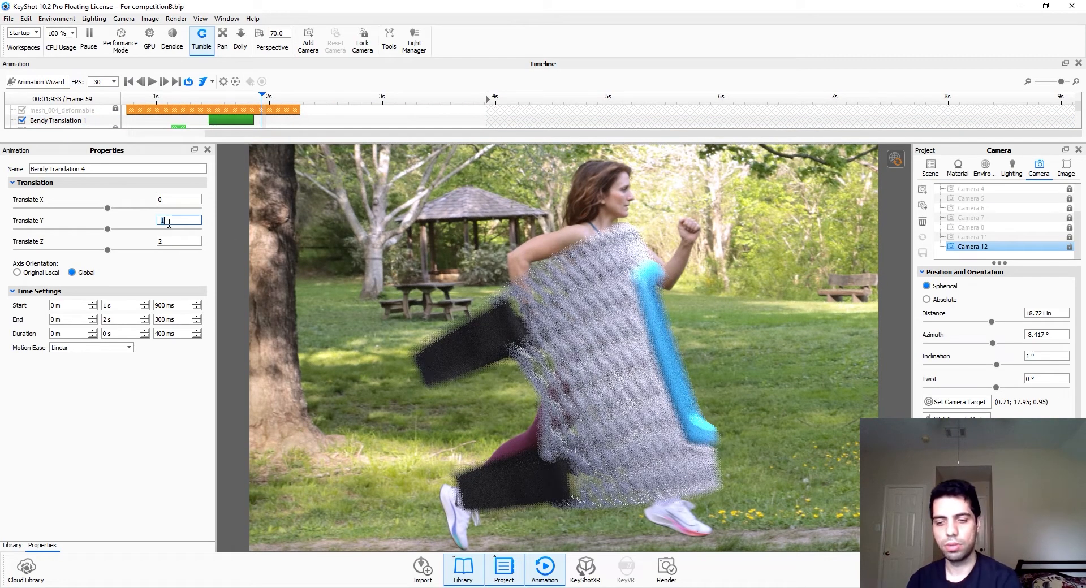
{"action": "type", "text": "-0.1"}
{"action": "key", "text": "Return"}
{"action": "left_click", "coordinate": [173, 242]}
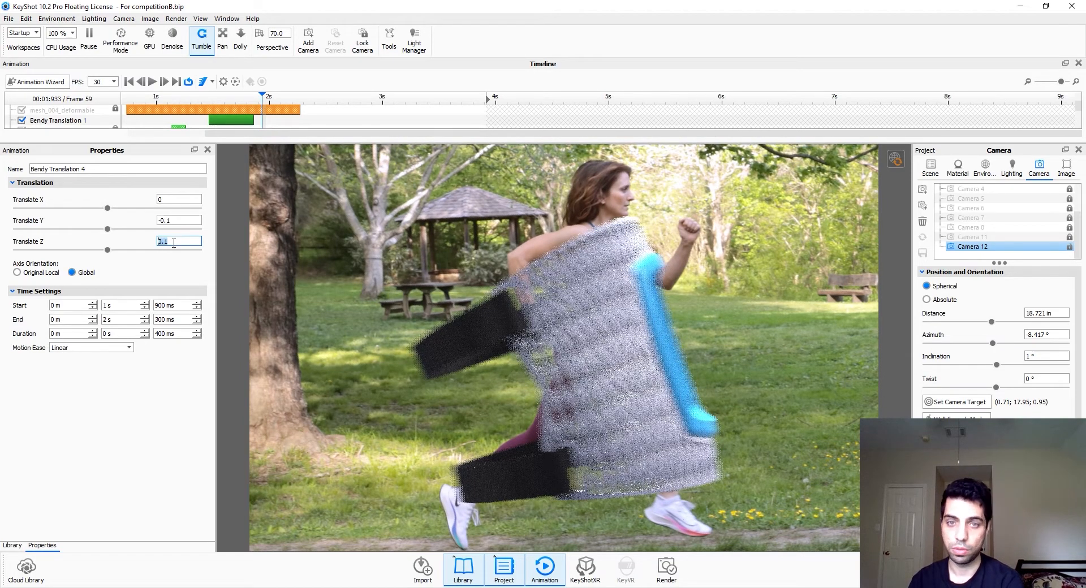
{"action": "key", "text": "Return"}
{"action": "left_click", "coordinate": [164, 242]}
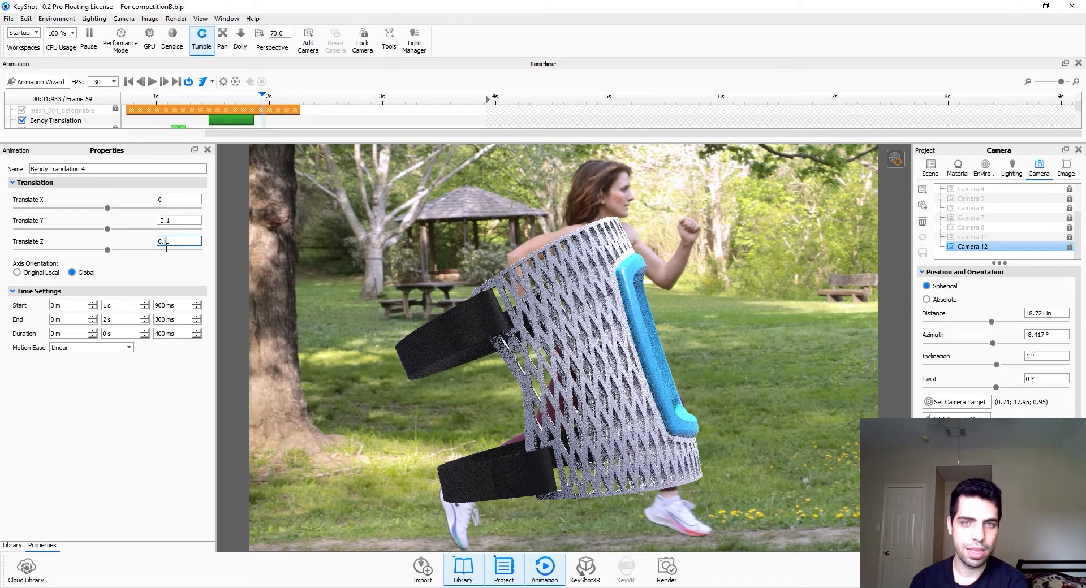
{"action": "key", "text": "BackSpace"}
{"action": "type", "text": "25"}
{"action": "key", "text": "Return"}
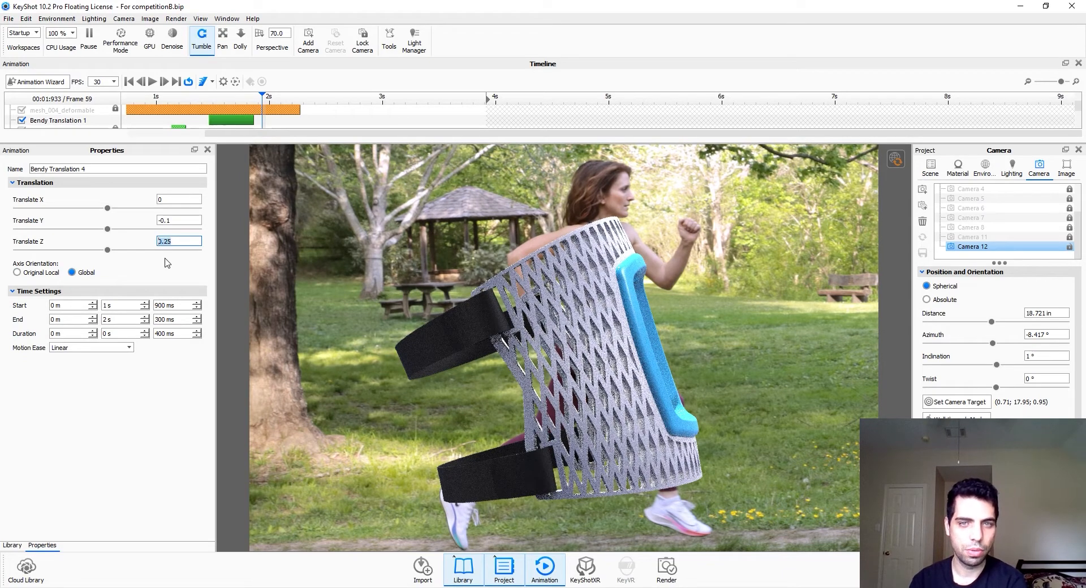
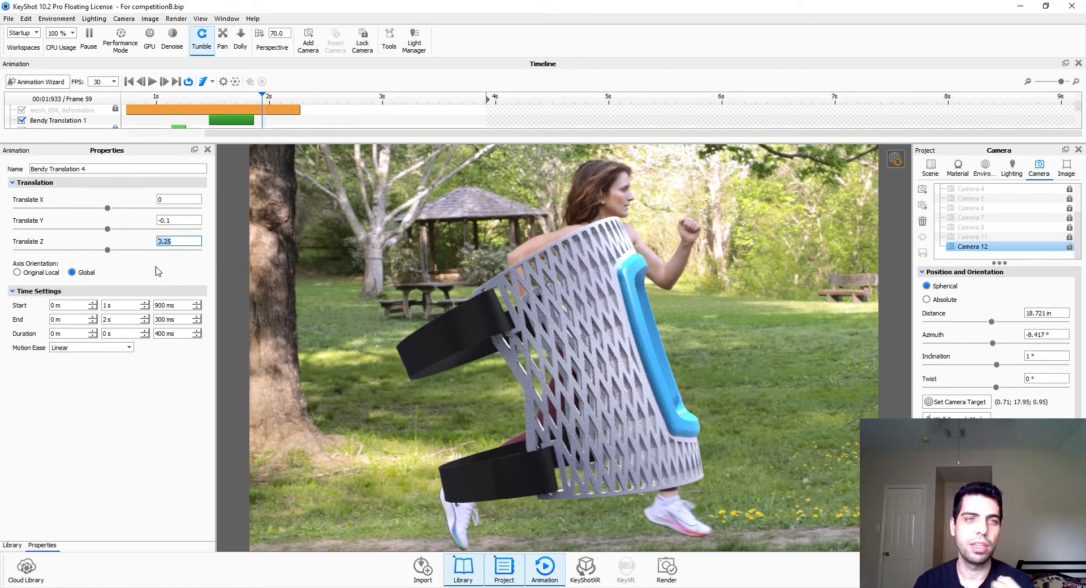
Step: Set the Z translation of Bendy Translation 4 to 0.15
{"action": "left_click", "coordinate": [175, 245]}
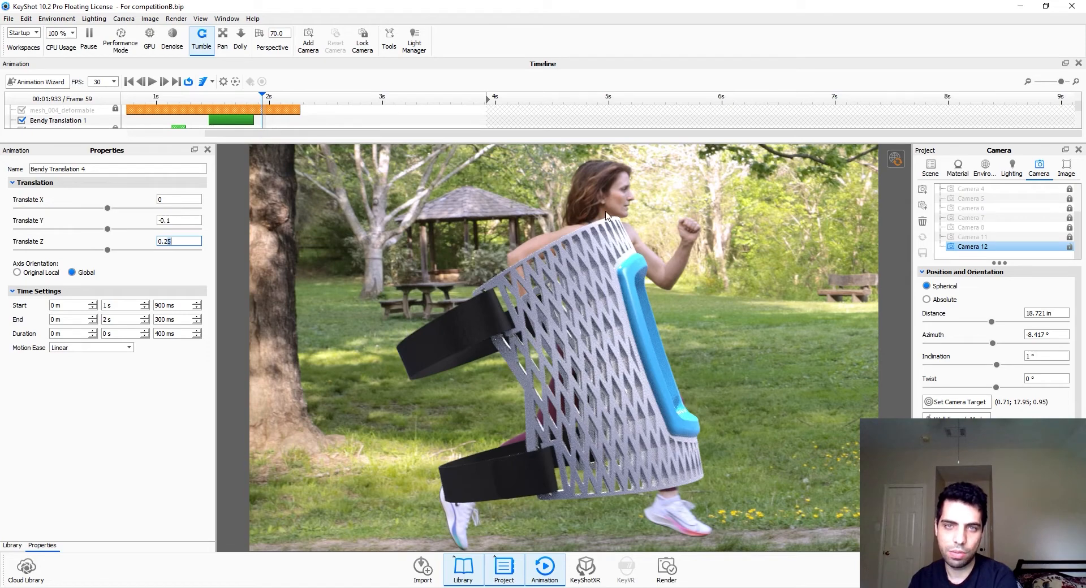
{"action": "key", "text": "BackSpace"}
{"action": "key", "text": "Return"}
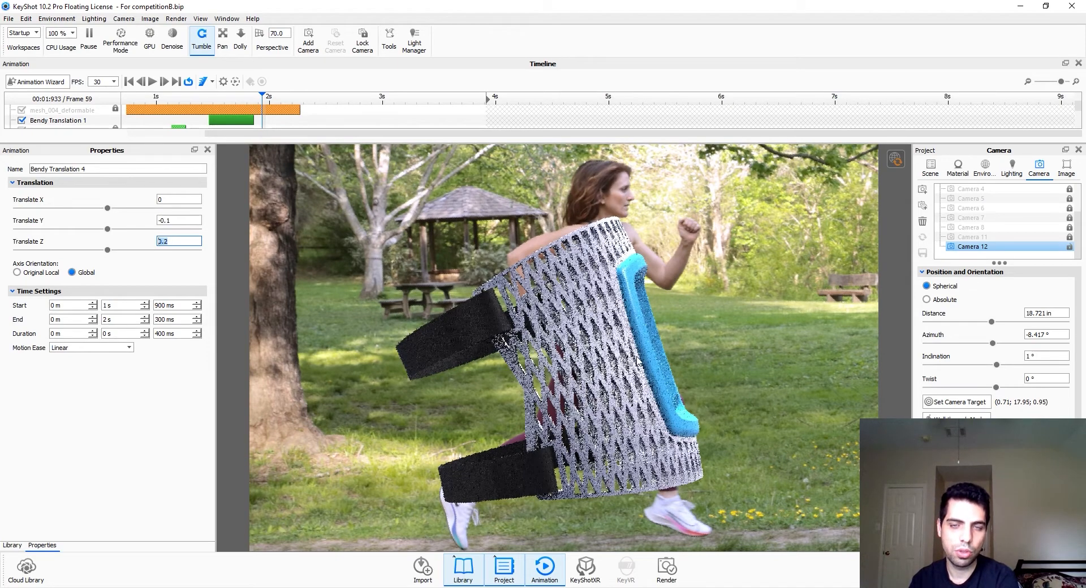
{"action": "type", "text": ".15"}
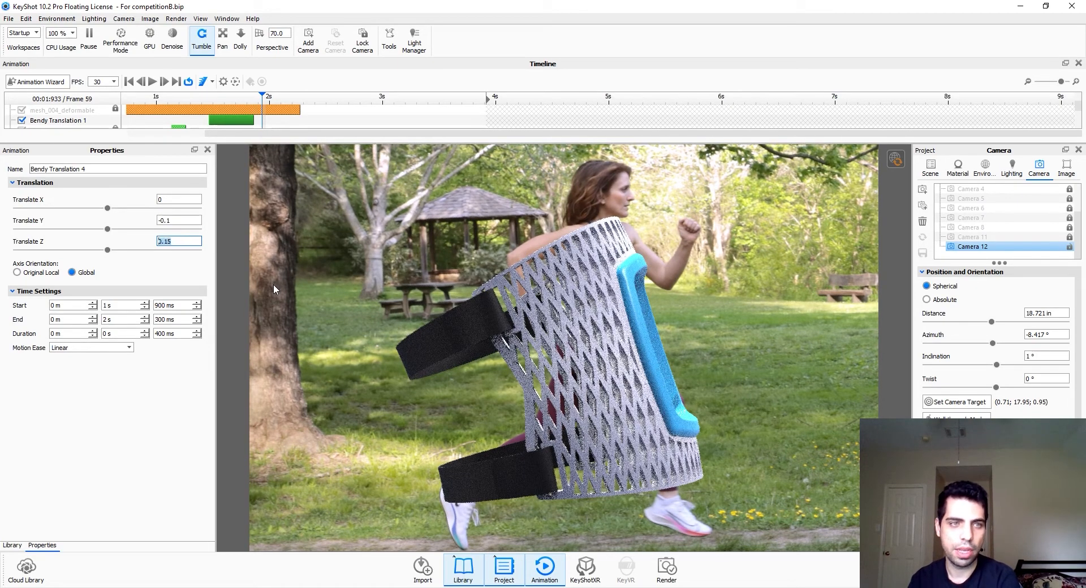
{"action": "key", "text": "Return"}
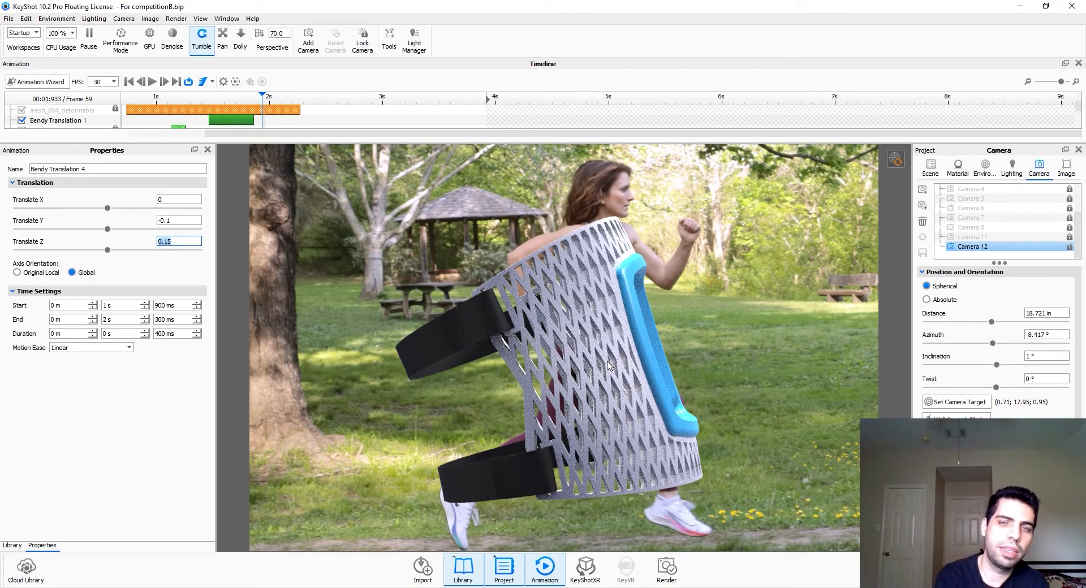
Step: Try an X translation of 1 on Bendy Translation 4 from another angle, and return to the Camera 12 view
{"action": "middle_click_drag", "start_coordinate": [610, 364], "coordinate": [458, 368]}
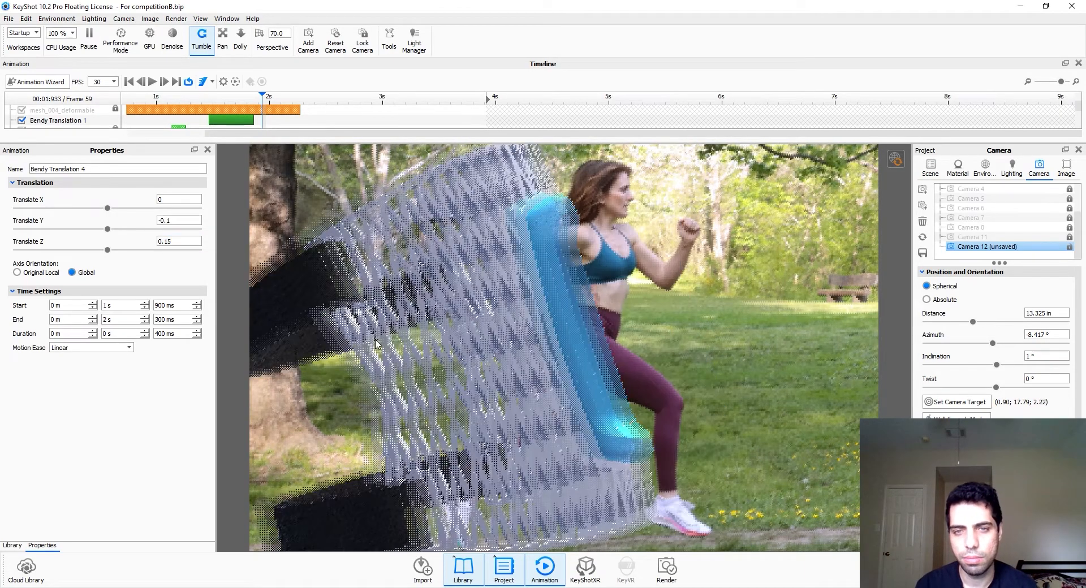
{"action": "scroll", "coordinate": [457, 369], "scroll_direction": "down", "scroll_amount": 5}
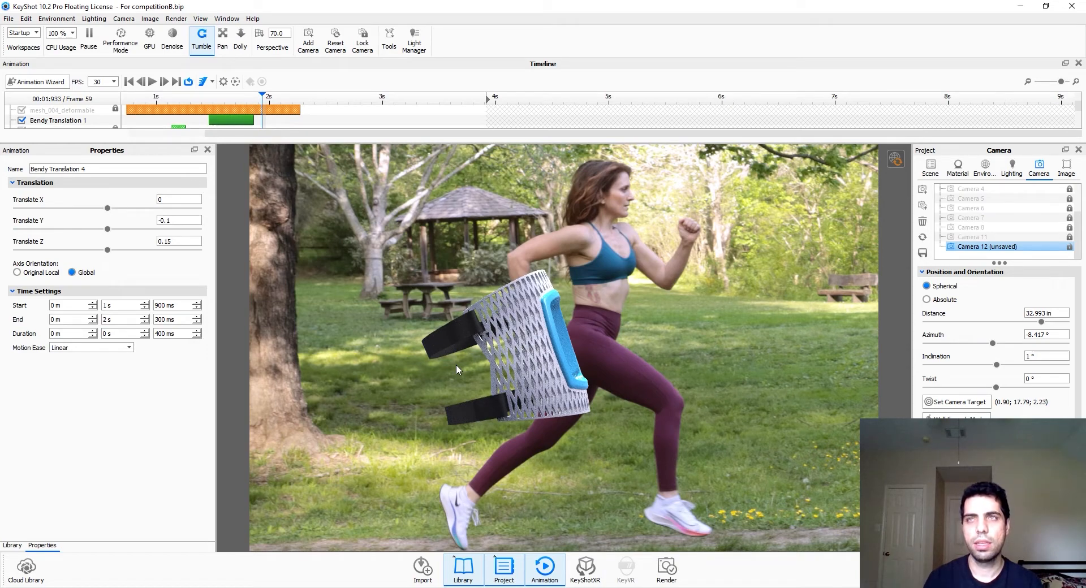
{"action": "left_click_drag", "start_coordinate": [456, 364], "coordinate": [596, 388]}
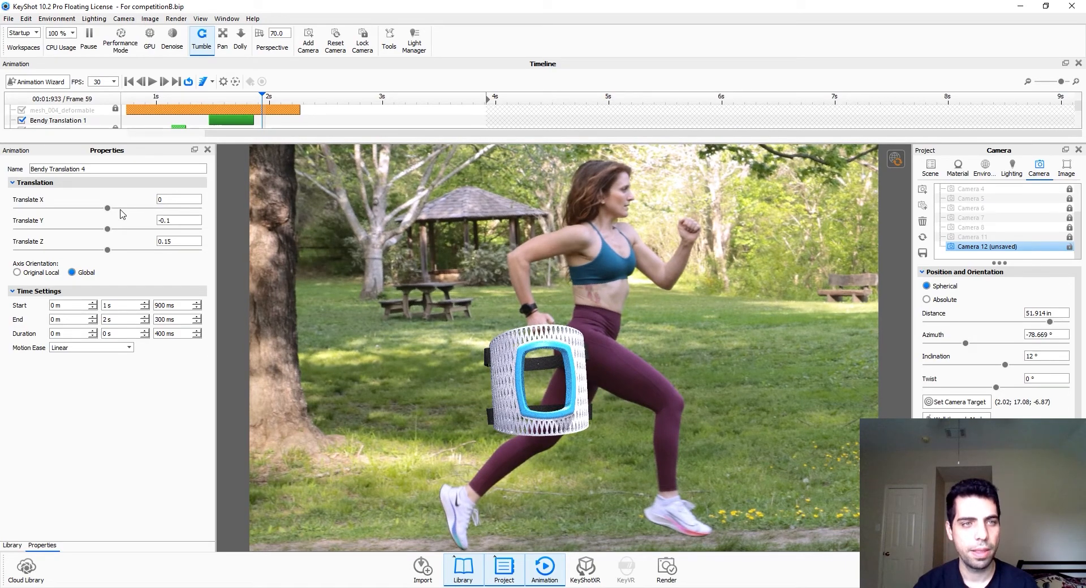
{"action": "double_click", "coordinate": [169, 199]}
{"action": "type", "text": "1"}
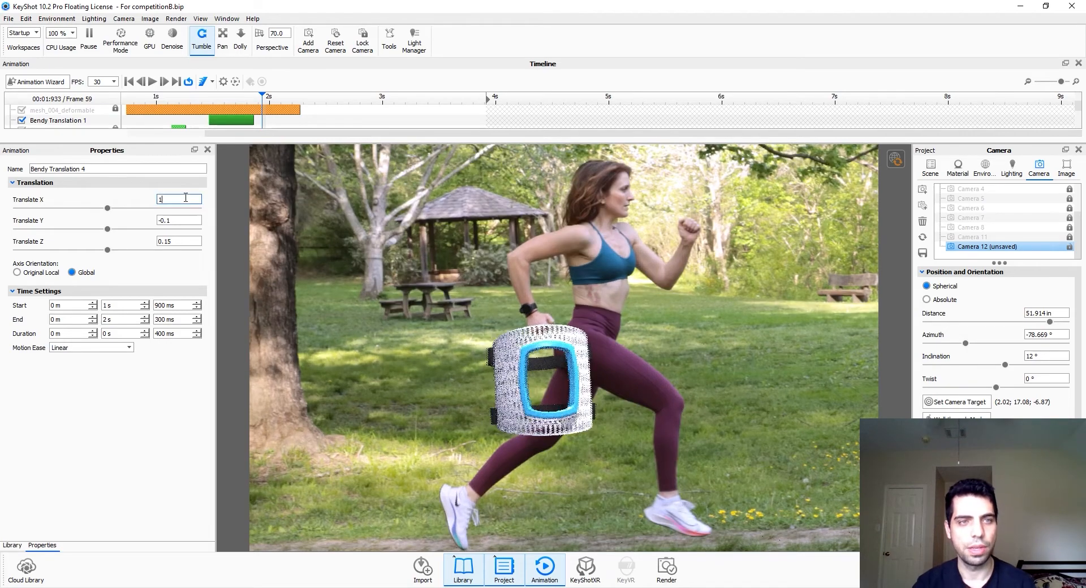
{"action": "key", "text": "ctrl+z"}
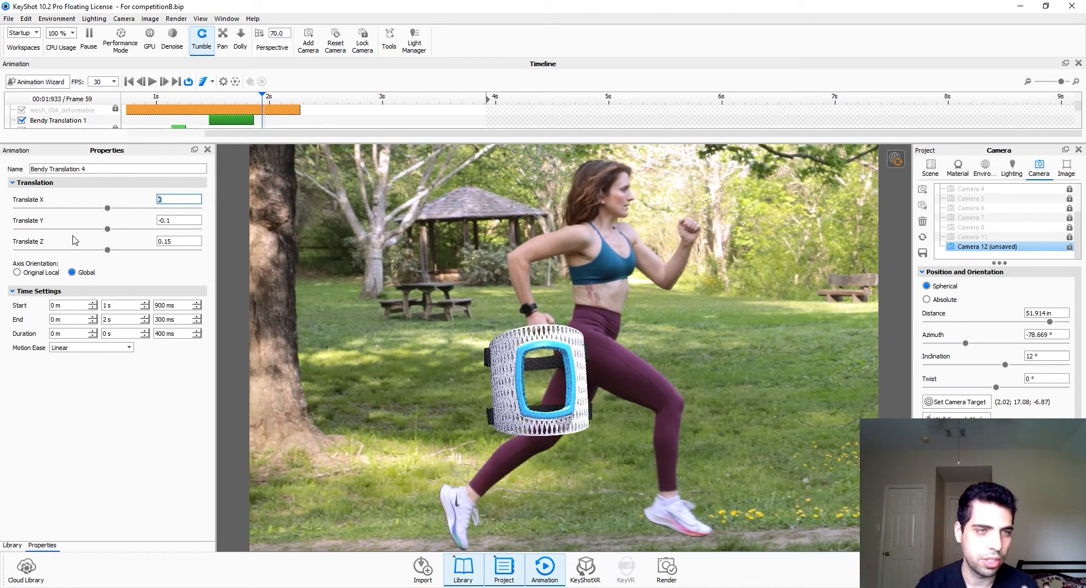
{"action": "left_click", "coordinate": [985, 247]}
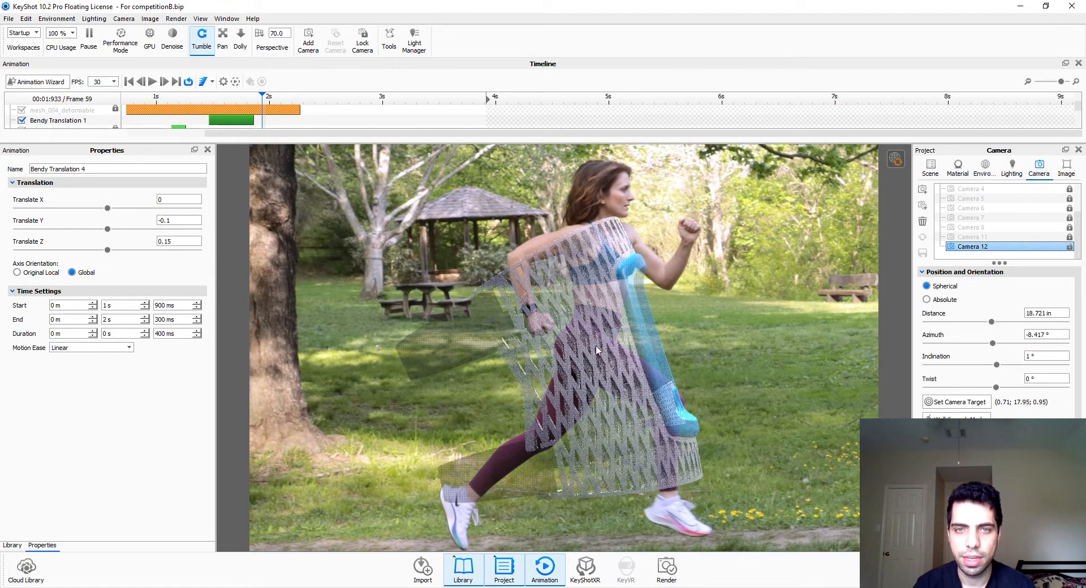
Step: Shorten the animation by moving the timeline's end marker back to the playhead at frame 59
{"action": "scroll", "coordinate": [444, 115], "scroll_direction": "down", "scroll_amount": 1}
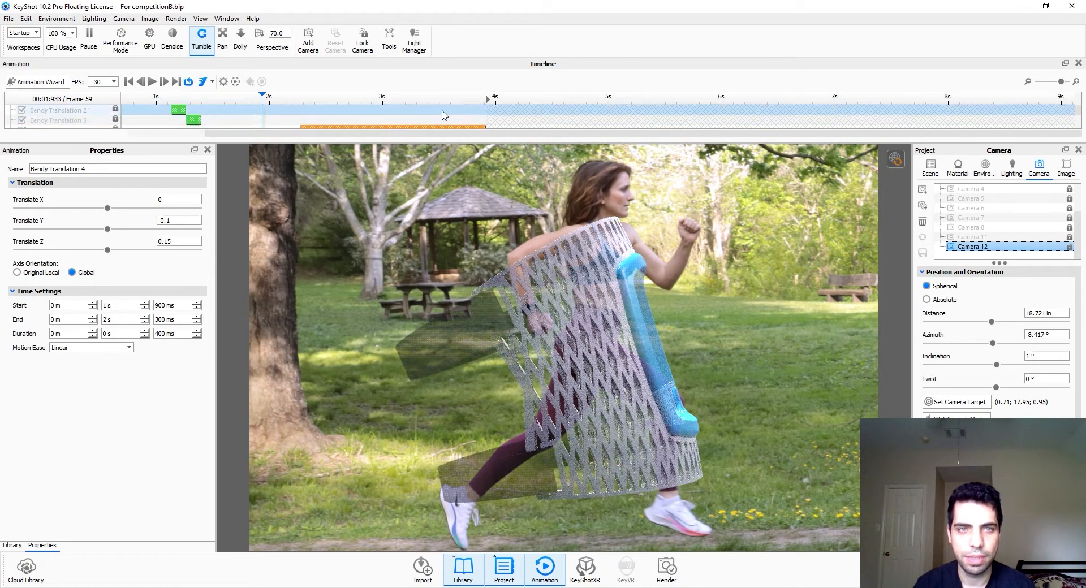
{"action": "left_click_drag", "start_coordinate": [487, 107], "coordinate": [423, 105]}
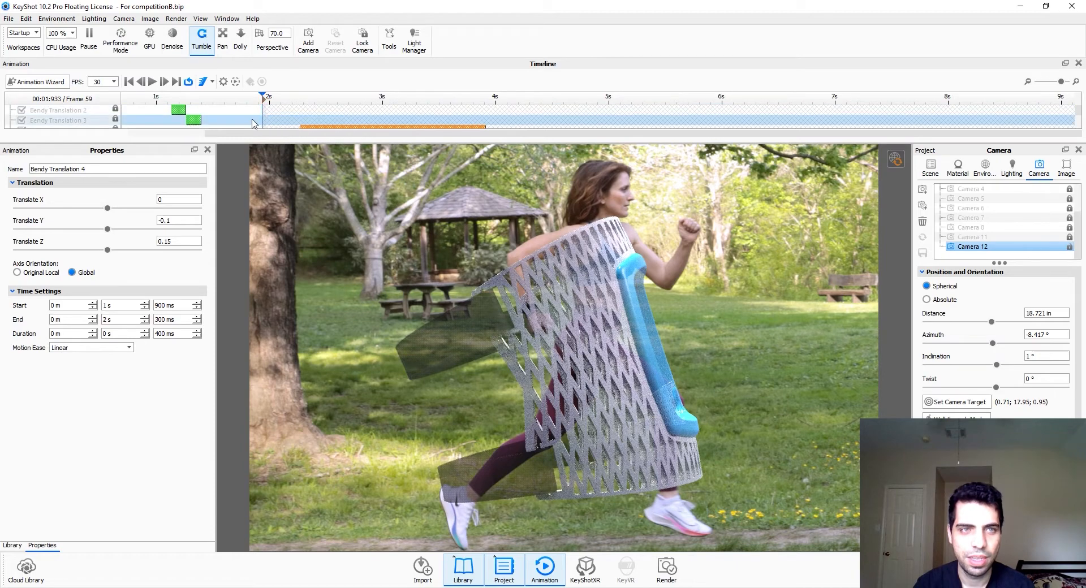
{"action": "left_click_drag", "start_coordinate": [239, 135], "coordinate": [153, 134]}
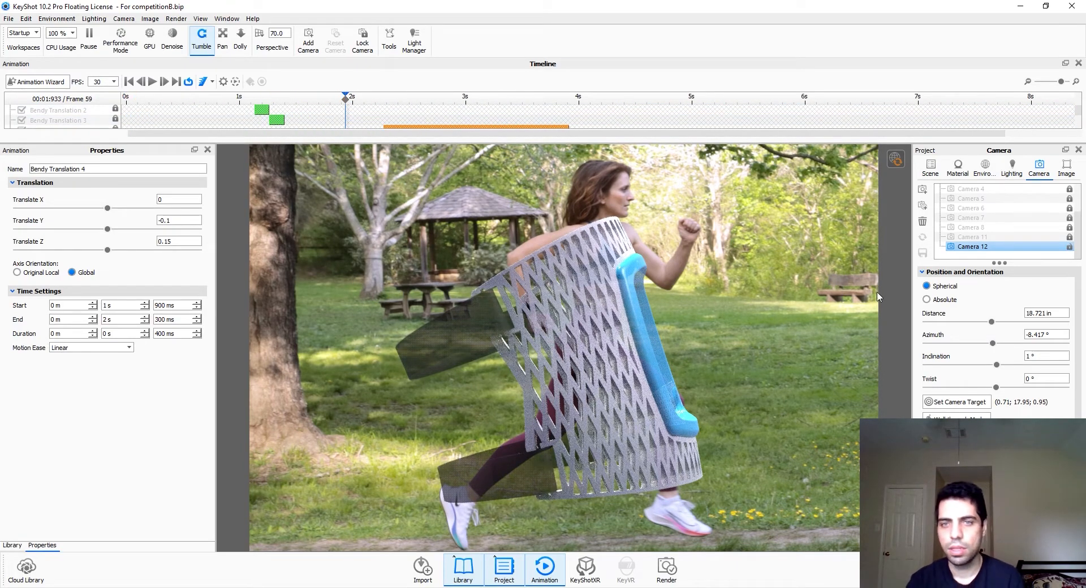
Step: Shift the hue of the diffuse colour on the knee brace's blue pad toward teal
{"action": "left_click", "coordinate": [965, 237]}
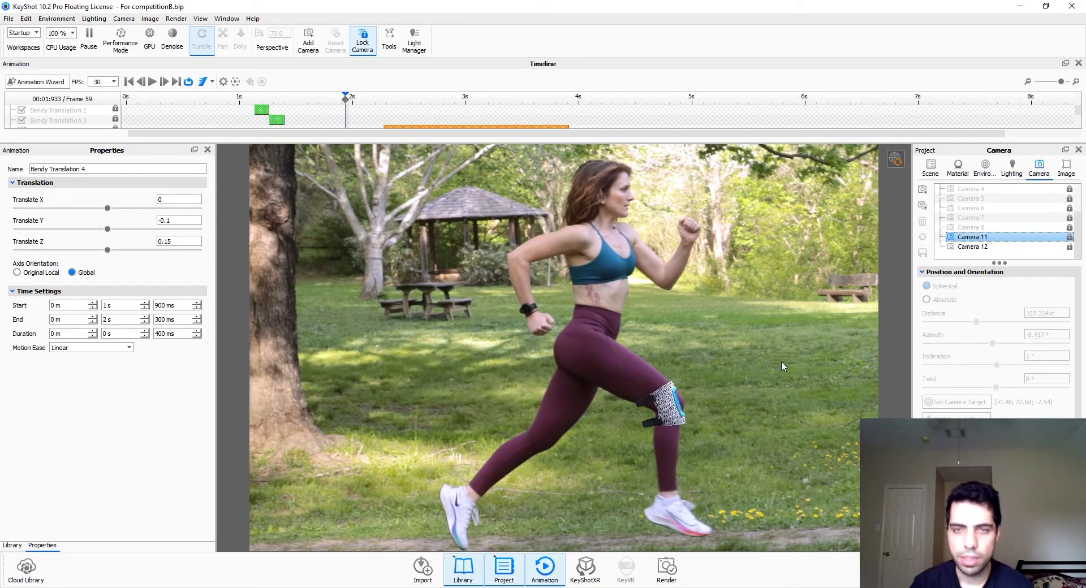
{"action": "left_click", "coordinate": [964, 248]}
{"action": "left_click_drag", "start_coordinate": [745, 379], "coordinate": [564, 377]}
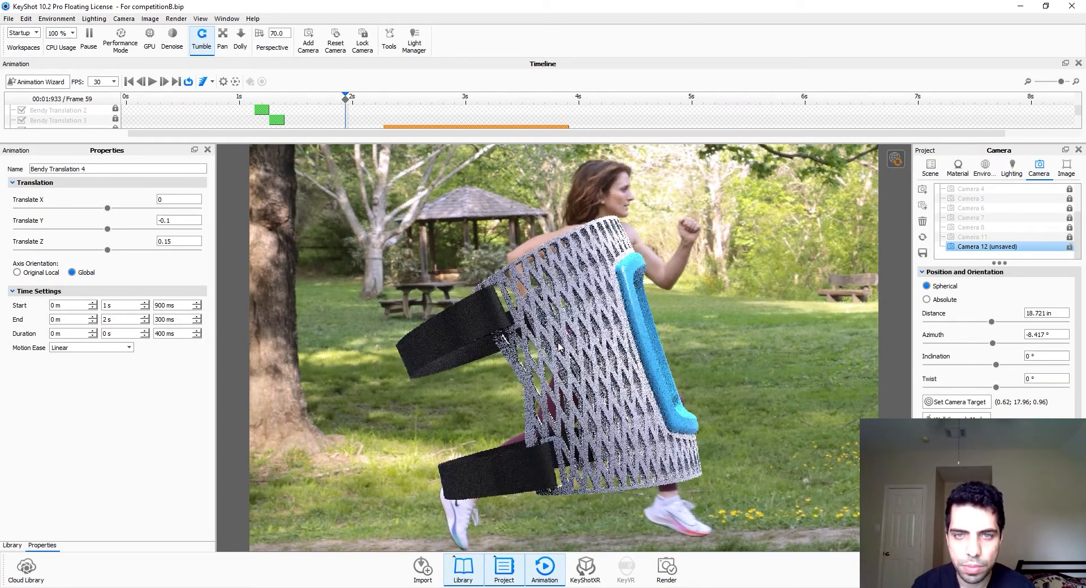
{"action": "double_click", "coordinate": [645, 356]}
{"action": "left_click", "coordinate": [1071, 260]}
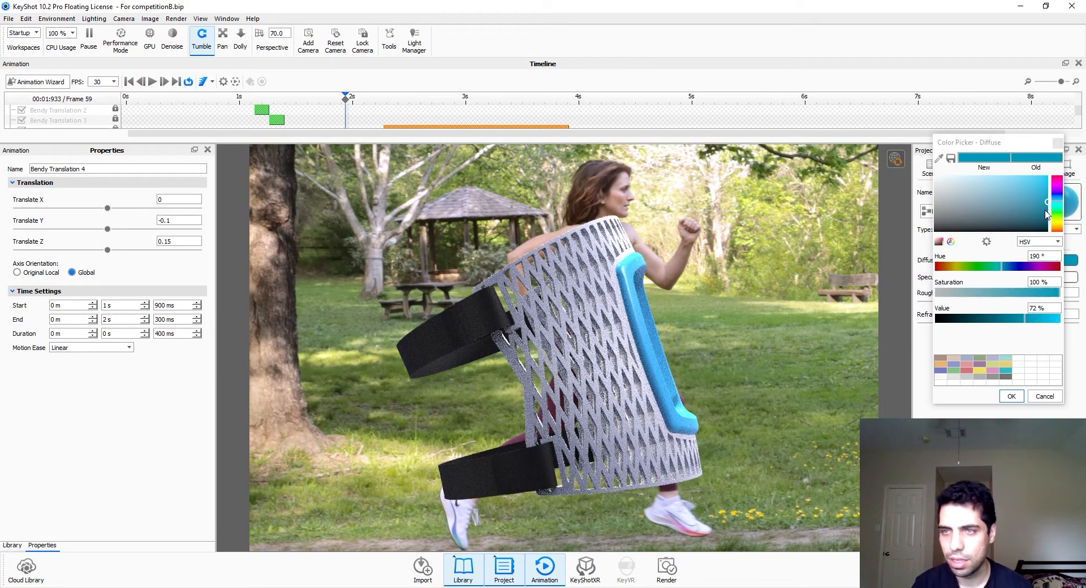
{"action": "left_click", "coordinate": [1055, 213]}
{"action": "left_click", "coordinate": [1011, 396]}
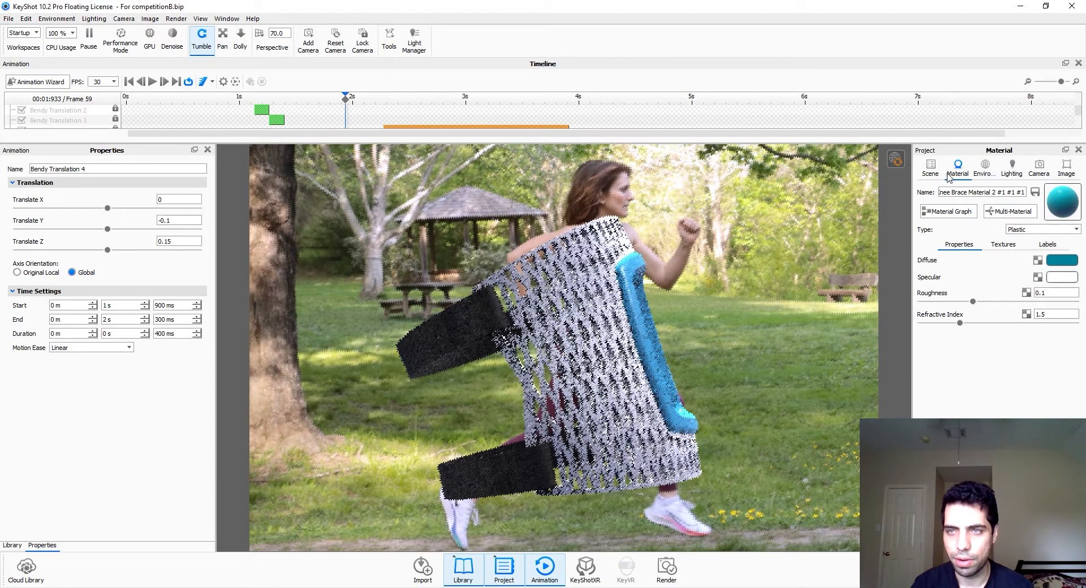
Step: Switch to Camera 11 and set the diffuse colour of the brace's grey lattice material to a value of 90 %
{"action": "left_click", "coordinate": [930, 168]}
{"action": "left_click", "coordinate": [1039, 168]}
{"action": "left_click", "coordinate": [973, 236]}
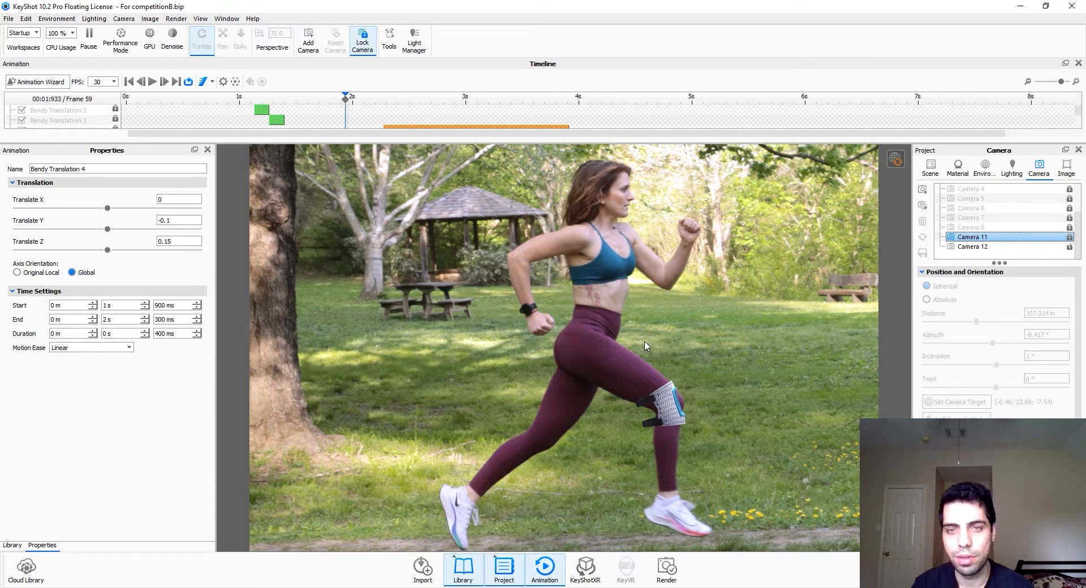
{"action": "double_click", "coordinate": [681, 413]}
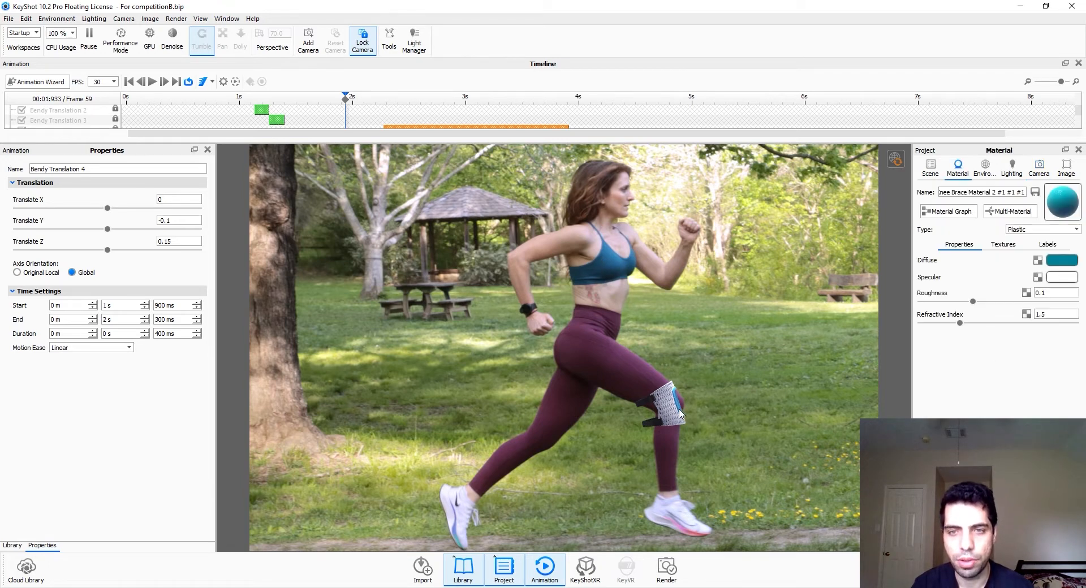
{"action": "double_click", "coordinate": [1048, 295]}
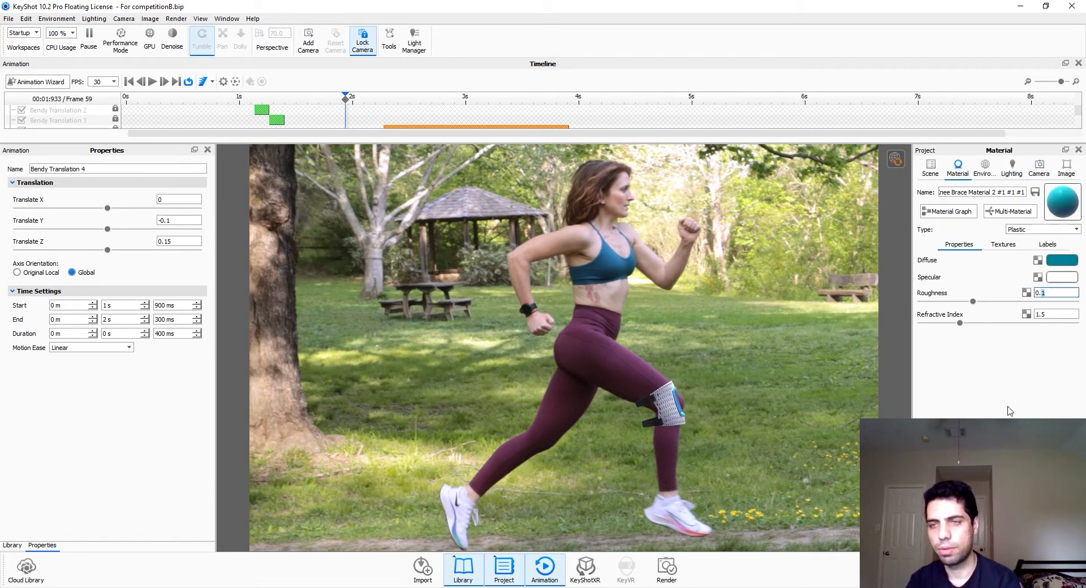
{"action": "double_click", "coordinate": [673, 419]}
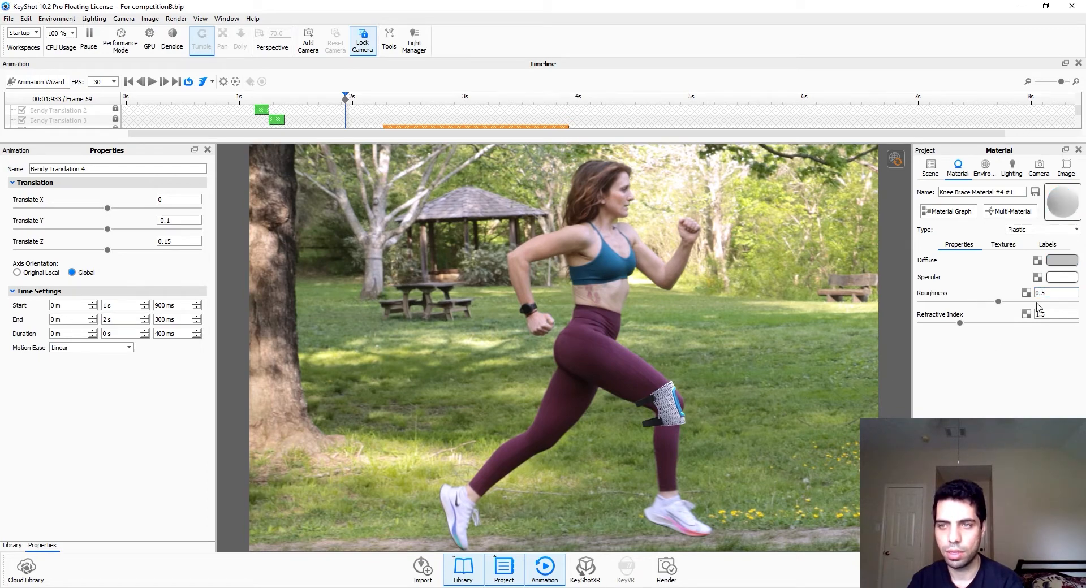
{"action": "double_click", "coordinate": [649, 422]}
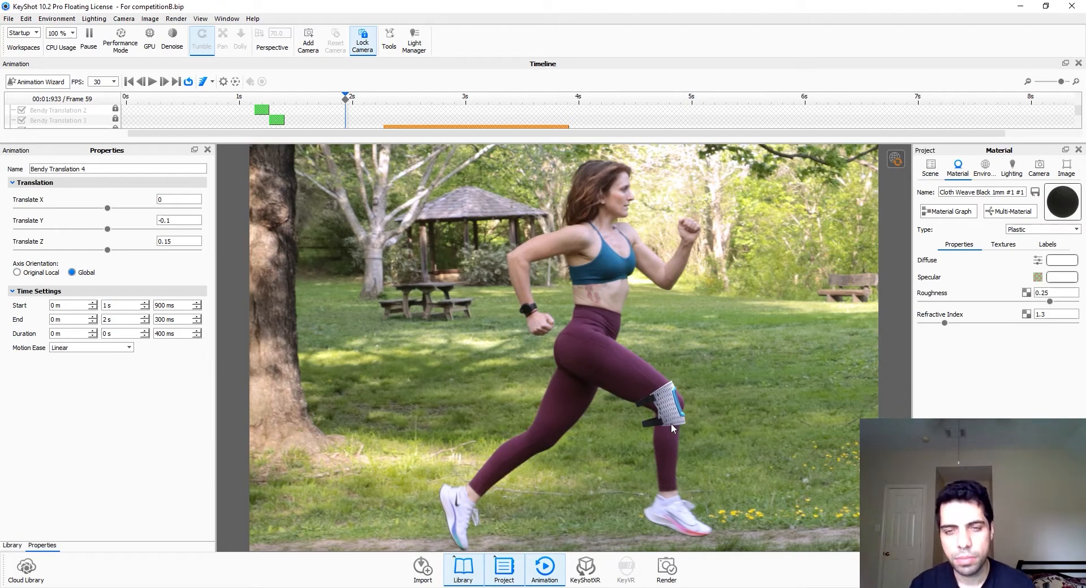
{"action": "left_click", "coordinate": [1062, 260]}
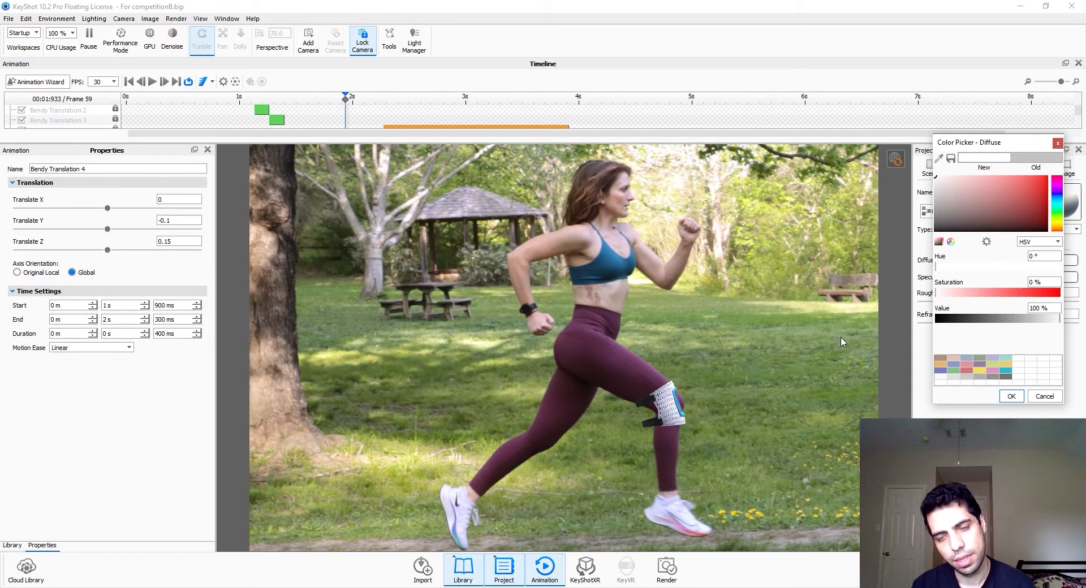
{"action": "left_click_drag", "start_coordinate": [1055, 309], "coordinate": [1005, 307]}
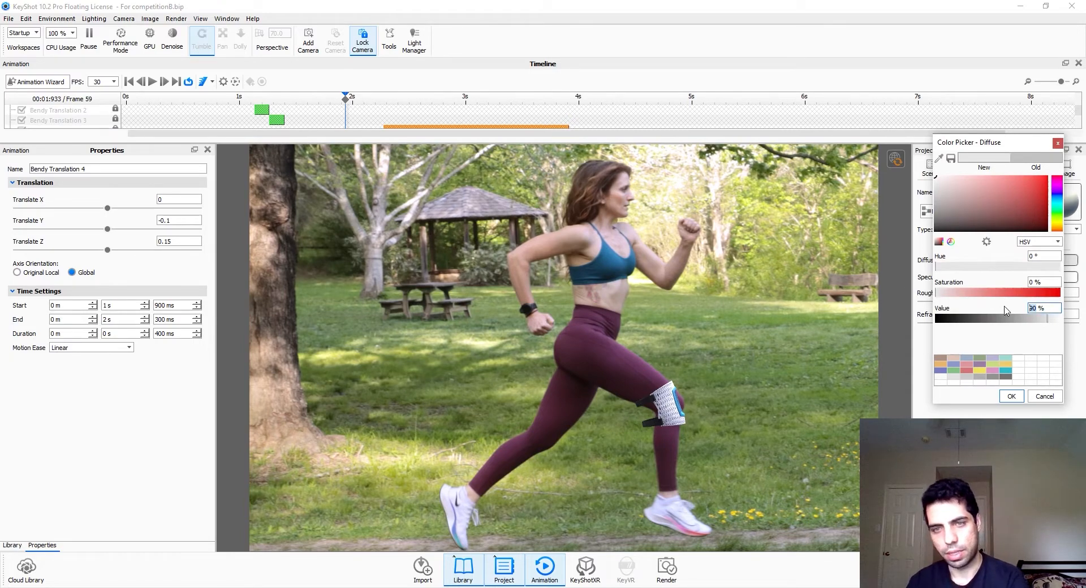
{"action": "left_click", "coordinate": [1011, 396]}
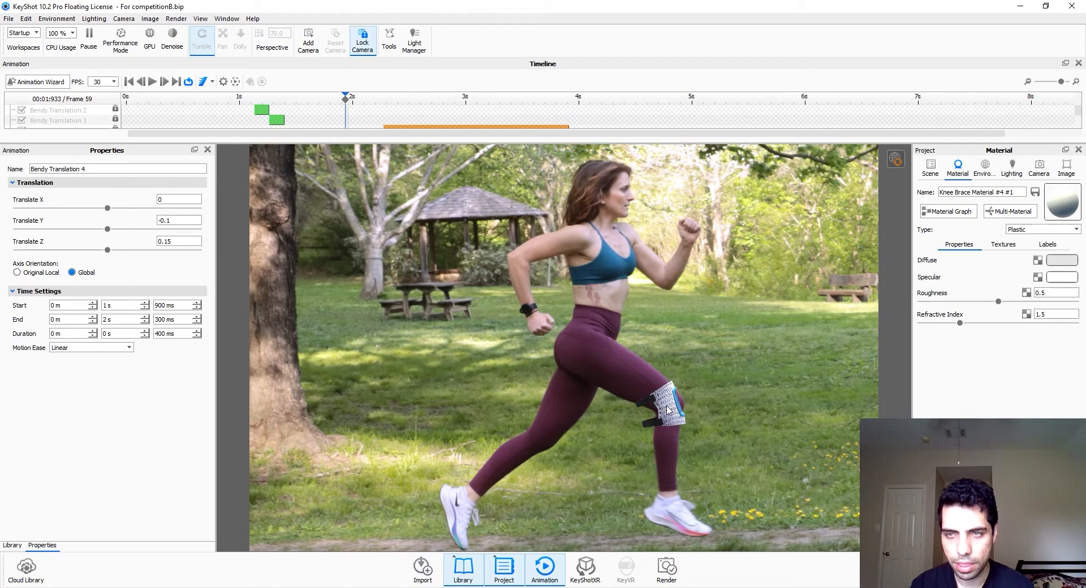
Step: In the lattice material's graph, set the diffuse colour of the Plastic node to a value of 85 %
{"action": "left_click", "coordinate": [949, 211]}
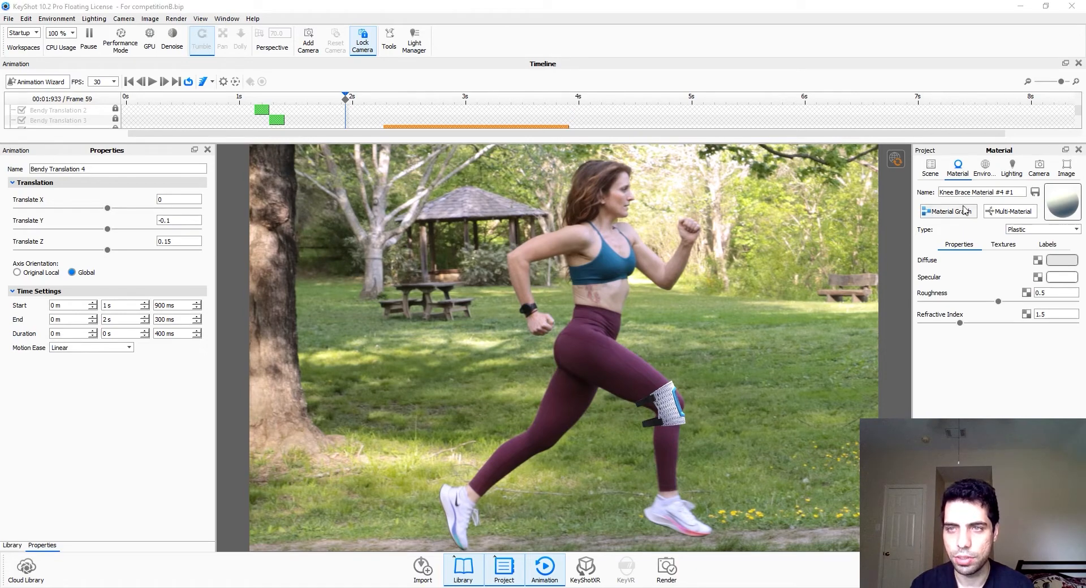
{"action": "left_click", "coordinate": [416, 277]}
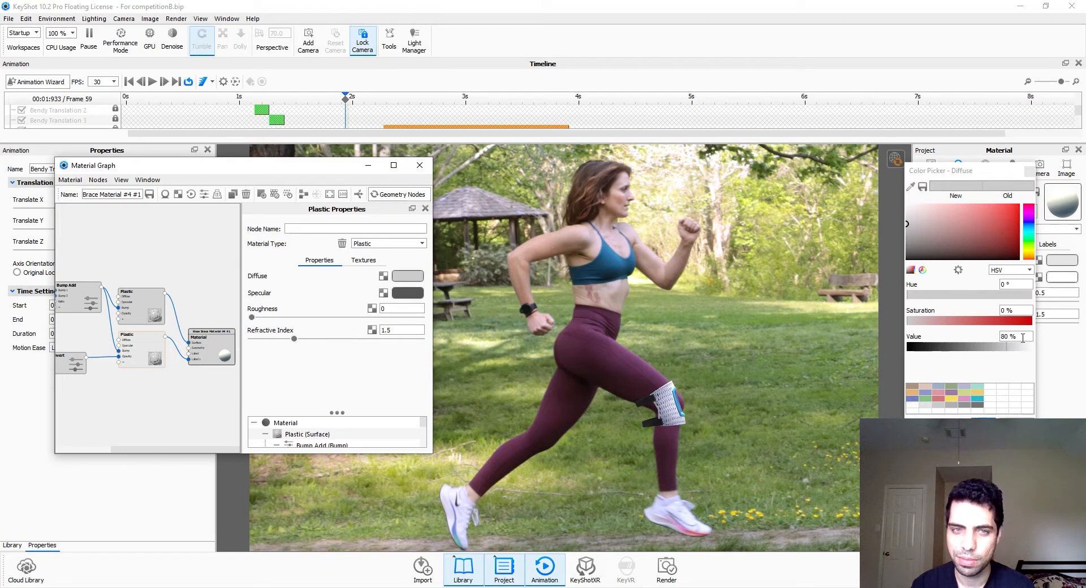
{"action": "left_click_drag", "start_coordinate": [1023, 338], "coordinate": [975, 340]}
{"action": "type", "text": "85"}
{"action": "key", "text": "Return"}
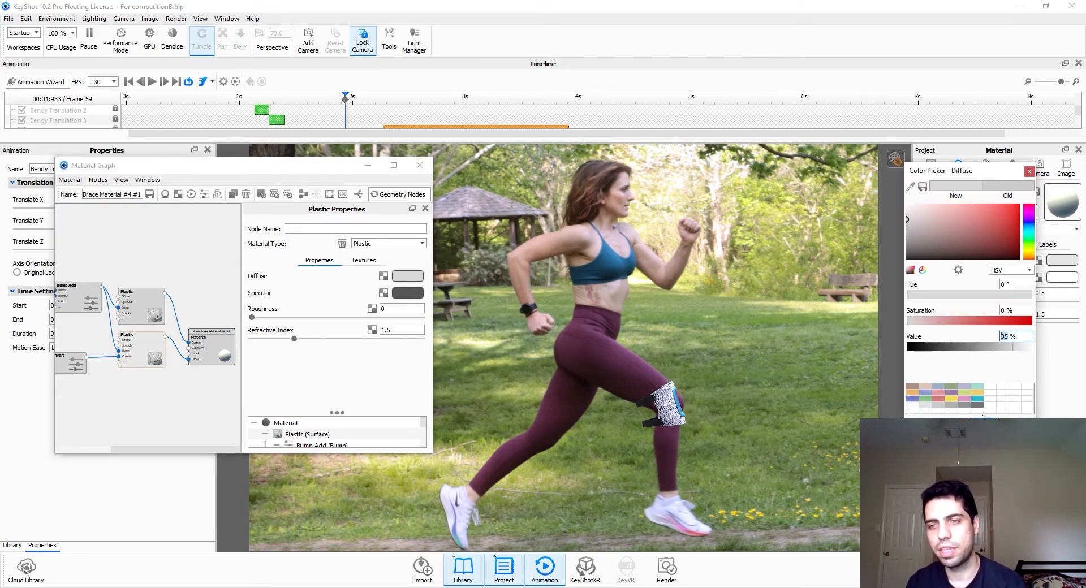
{"action": "left_click", "coordinate": [1030, 172]}
{"action": "left_click", "coordinate": [419, 165]}
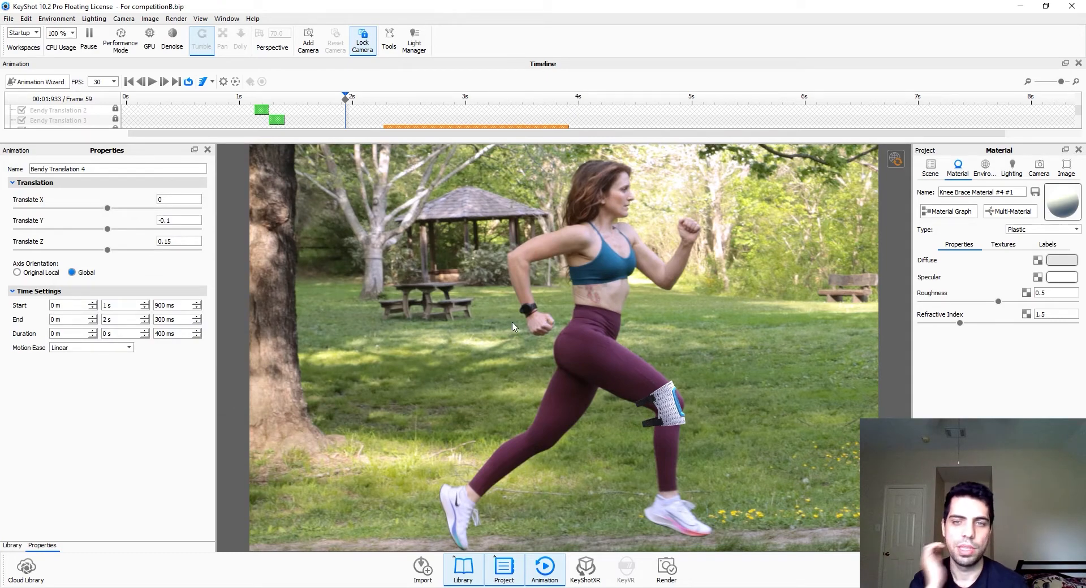
Step: Lower the Bendy model by about 0.1 in along global Y and rotate it slightly with the Move Tool
{"action": "left_click", "coordinate": [931, 168]}
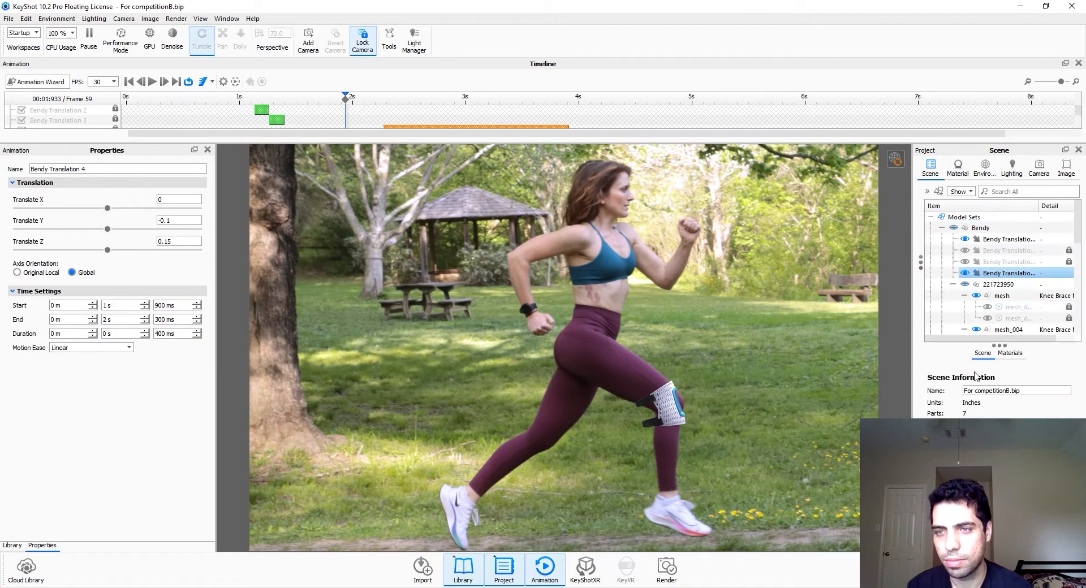
{"action": "double_click", "coordinate": [969, 229]}
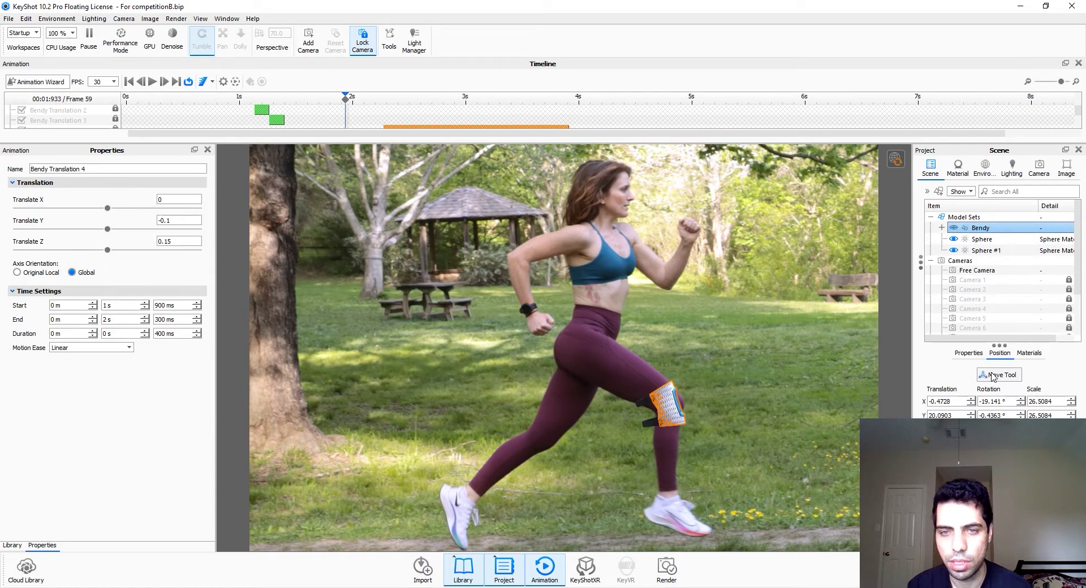
{"action": "left_click", "coordinate": [1002, 378]}
{"action": "mouse_move", "coordinate": [664, 367]}
{"action": "left_mouse_down"}
{"action": "mouse_move", "coordinate": [707, 403]}
{"action": "mouse_move", "coordinate": [665, 362]}
{"action": "left_mouse_up"}
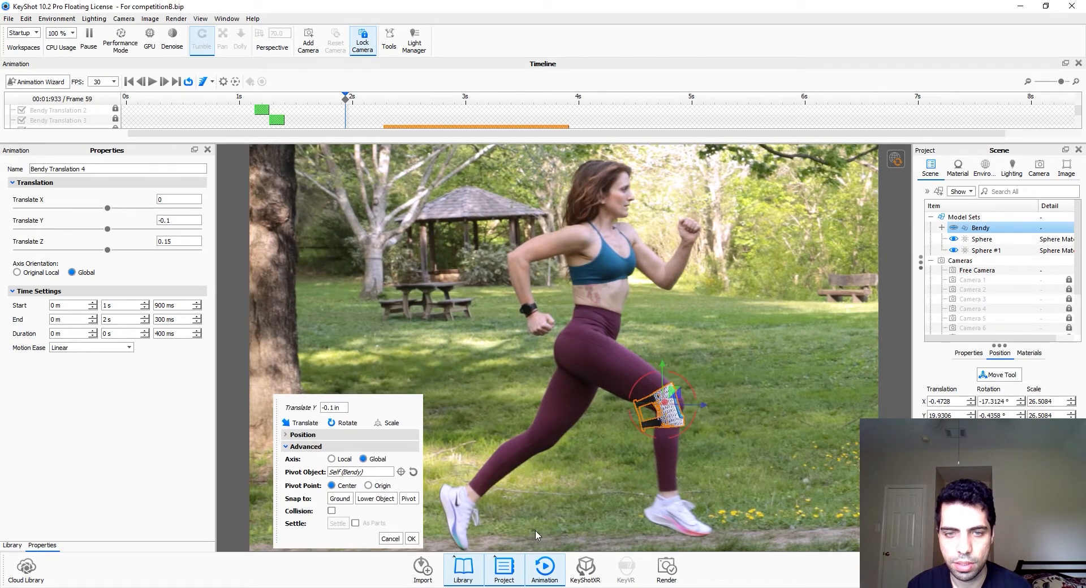
{"action": "left_click", "coordinate": [411, 538]}
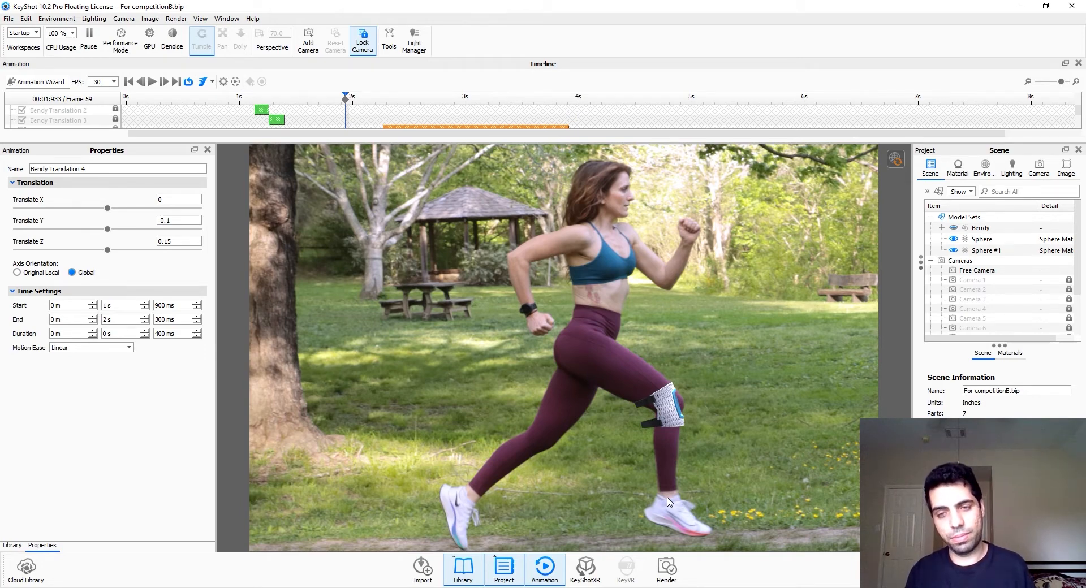
Step: Switch to Camera 12 and set the chromatic aberration colour of Image Style 2 to a fully saturated red
{"action": "left_click", "coordinate": [1066, 168]}
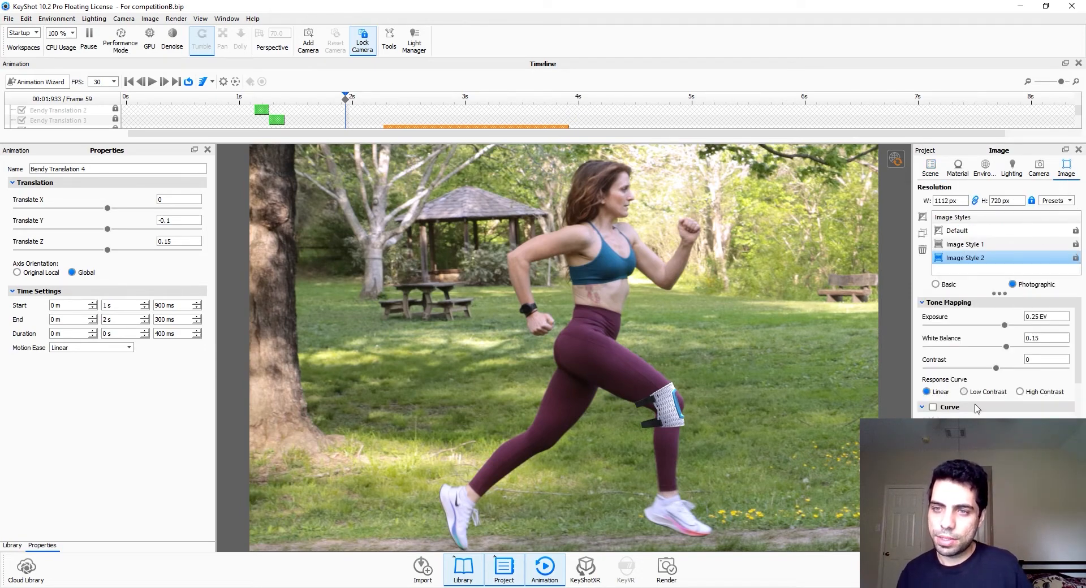
{"action": "scroll", "coordinate": [996, 351], "scroll_direction": "down", "scroll_amount": 3}
{"action": "scroll", "coordinate": [996, 357], "scroll_direction": "down", "scroll_amount": 4}
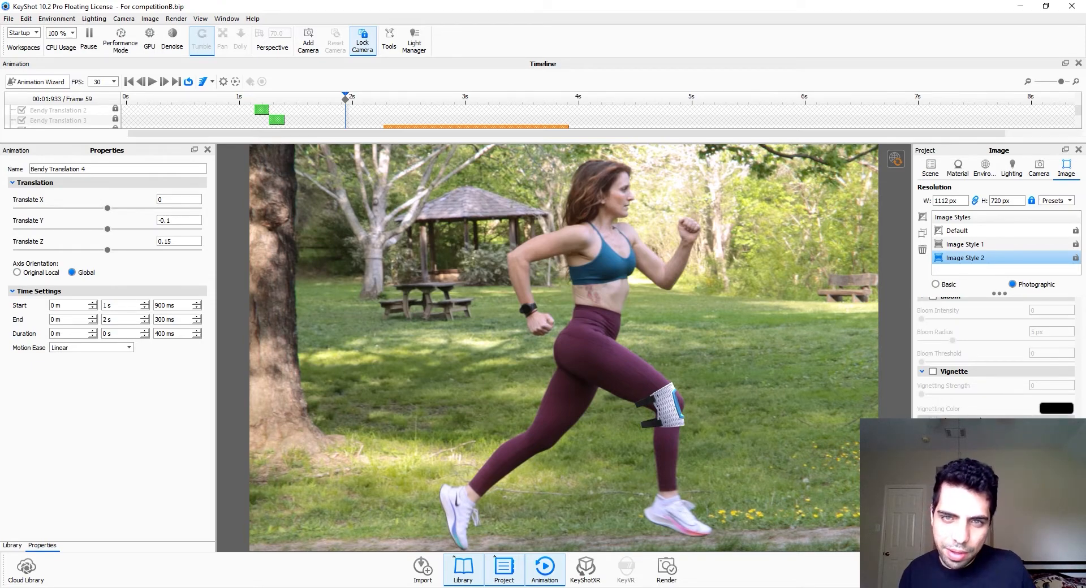
{"action": "left_click", "coordinate": [1039, 168]}
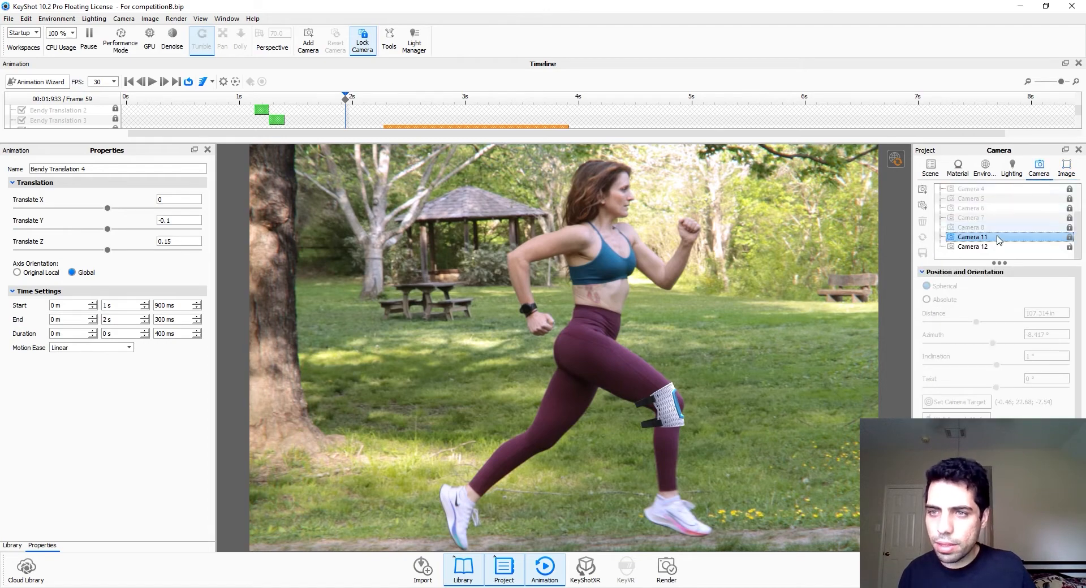
{"action": "left_click", "coordinate": [985, 247]}
{"action": "left_click", "coordinate": [1066, 168]}
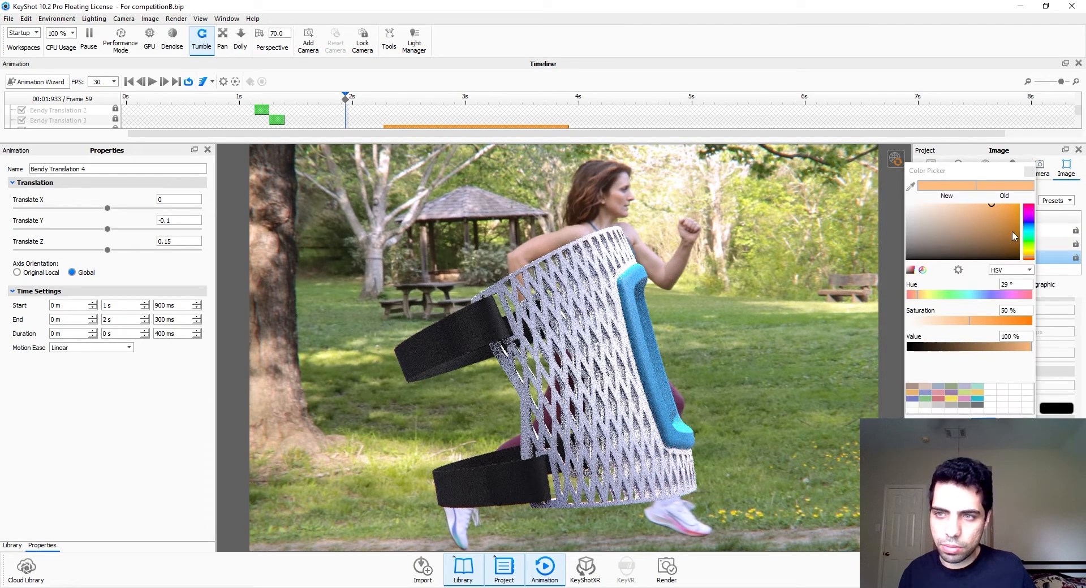
{"action": "left_click_drag", "start_coordinate": [1028, 229], "coordinate": [1041, 192]}
{"action": "left_click", "coordinate": [984, 422]}
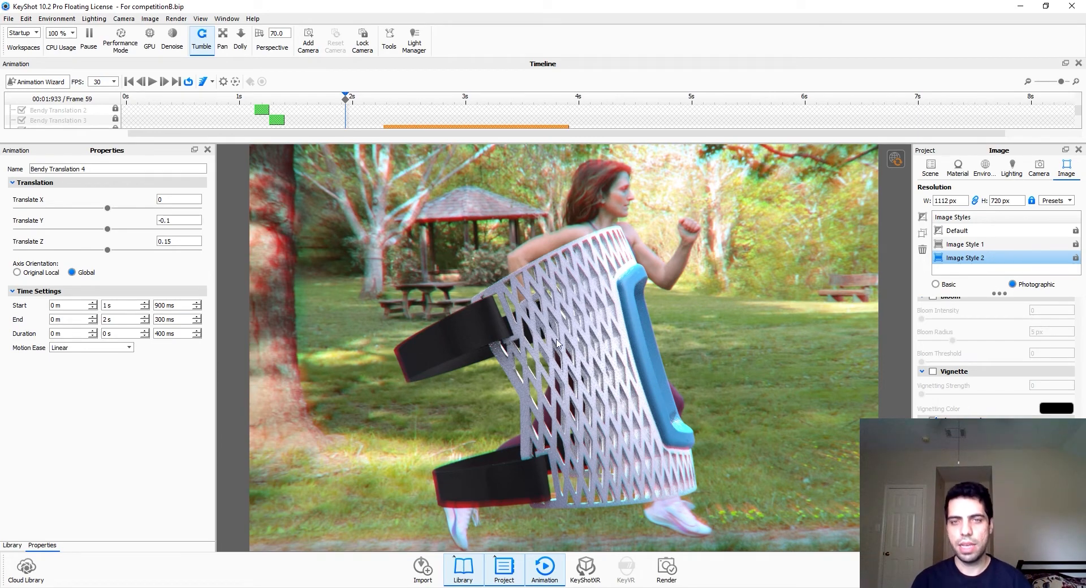
Step: Try green and yellow hues for the chromatic aberration colour of Image Style 2
{"action": "left_click_drag", "start_coordinate": [573, 354], "coordinate": [679, 385]}
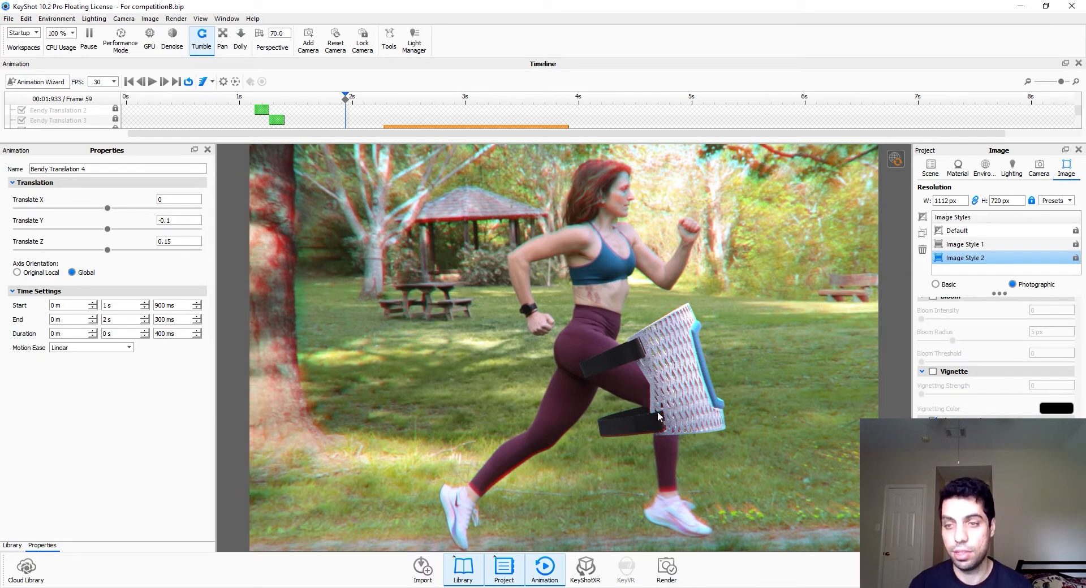
{"action": "left_click_drag", "start_coordinate": [656, 413], "coordinate": [216, 389]}
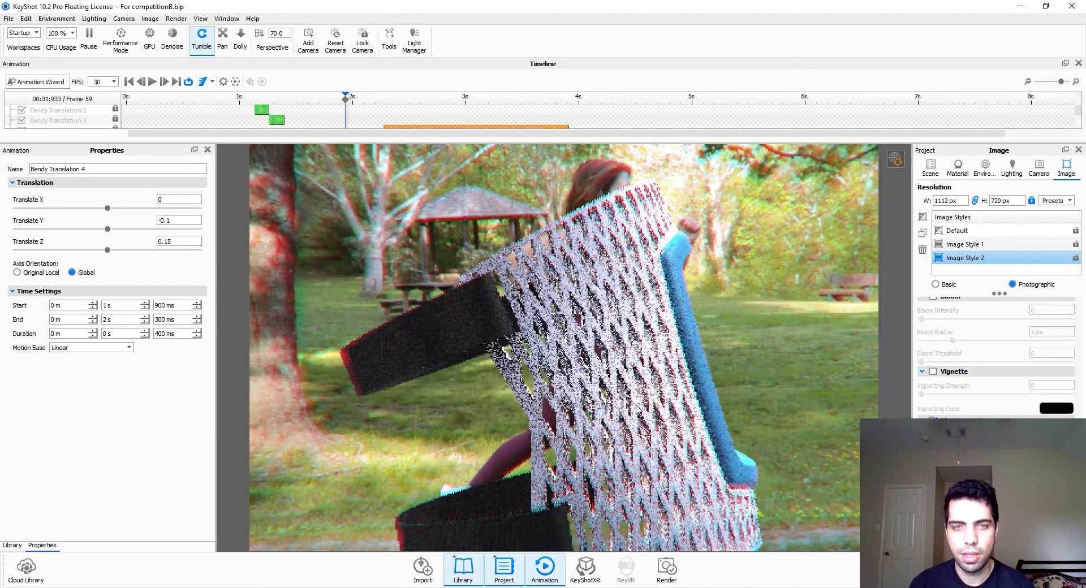
{"action": "scroll", "coordinate": [504, 355], "scroll_direction": "down", "scroll_amount": 3}
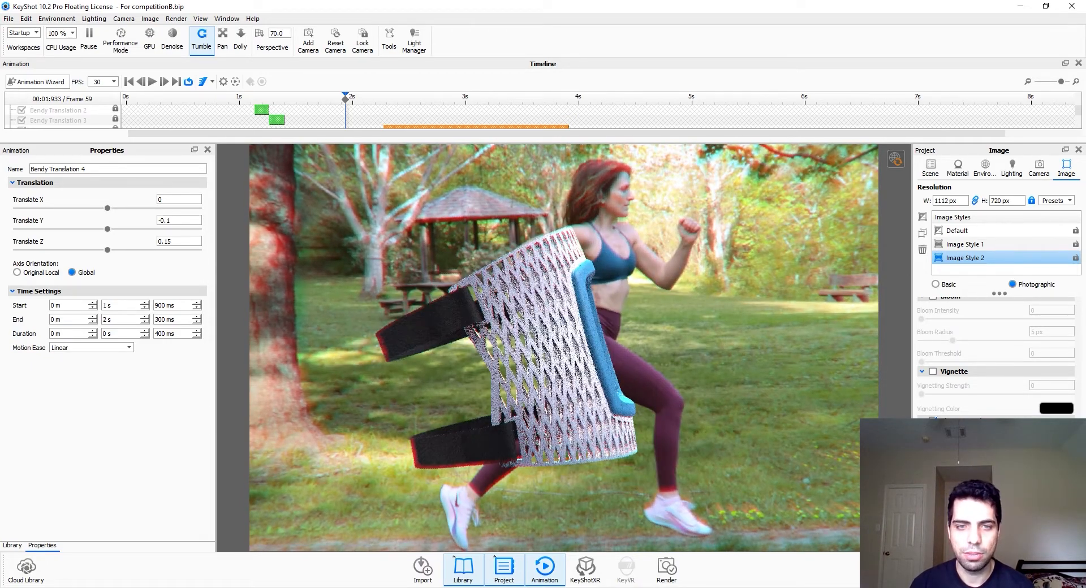
{"action": "left_click", "coordinate": [1056, 460]}
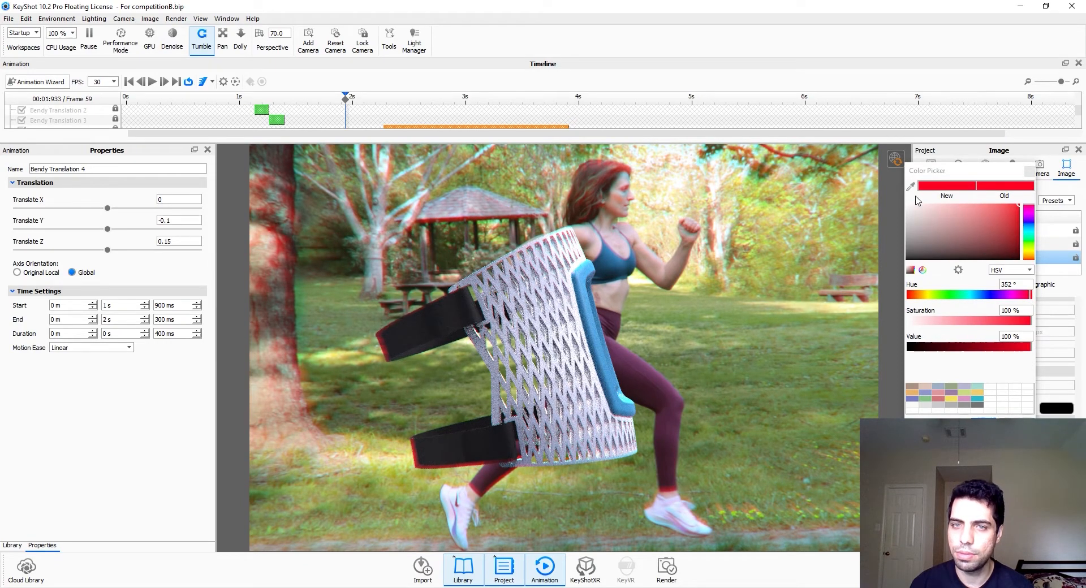
{"action": "left_click_drag", "start_coordinate": [1029, 253], "coordinate": [1030, 241]}
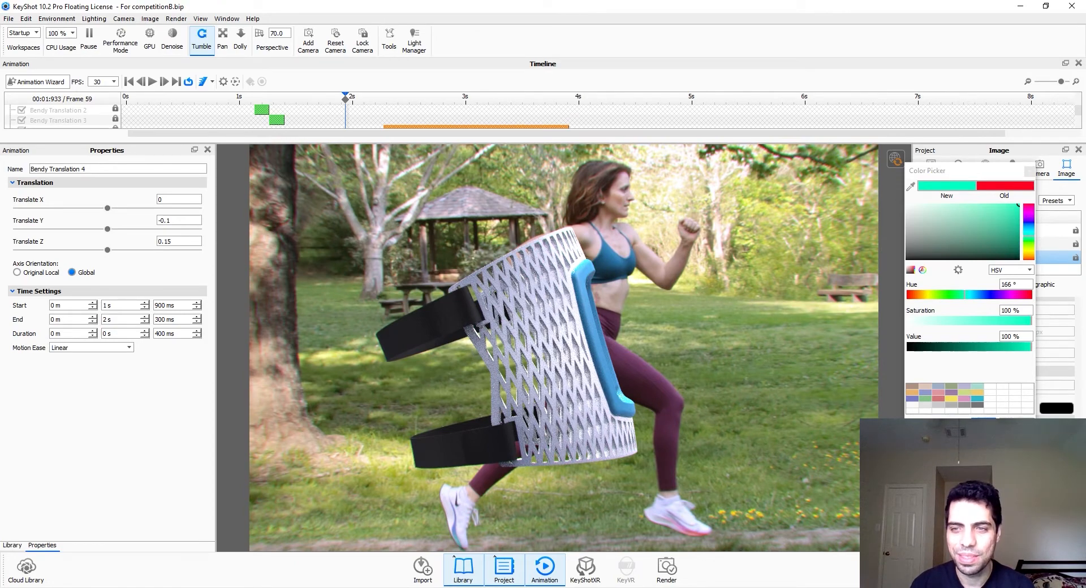
{"action": "left_click_drag", "start_coordinate": [1025, 236], "coordinate": [1031, 193]}
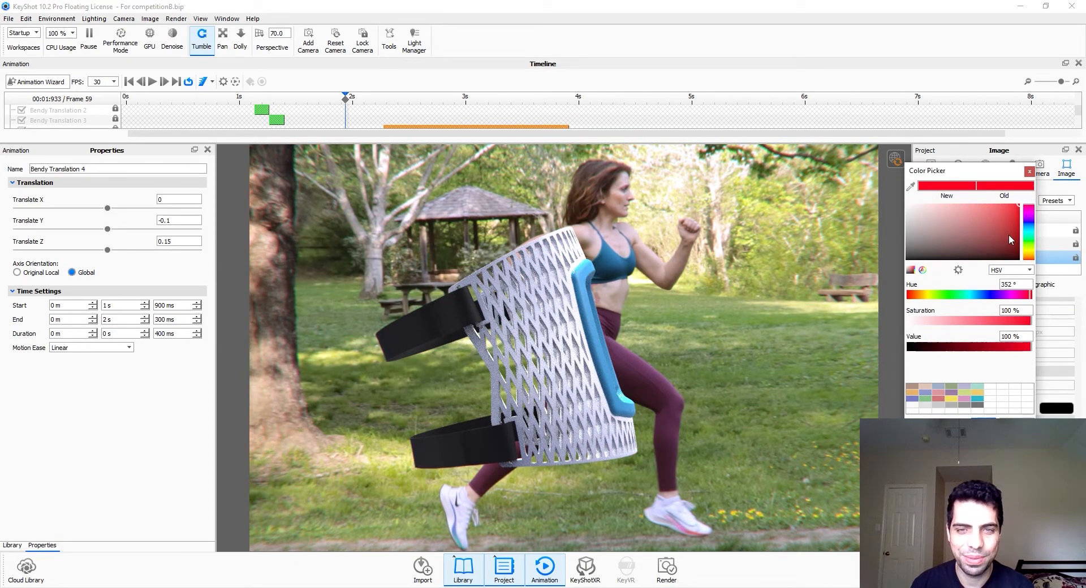
{"action": "left_click_drag", "start_coordinate": [1029, 256], "coordinate": [1028, 250]}
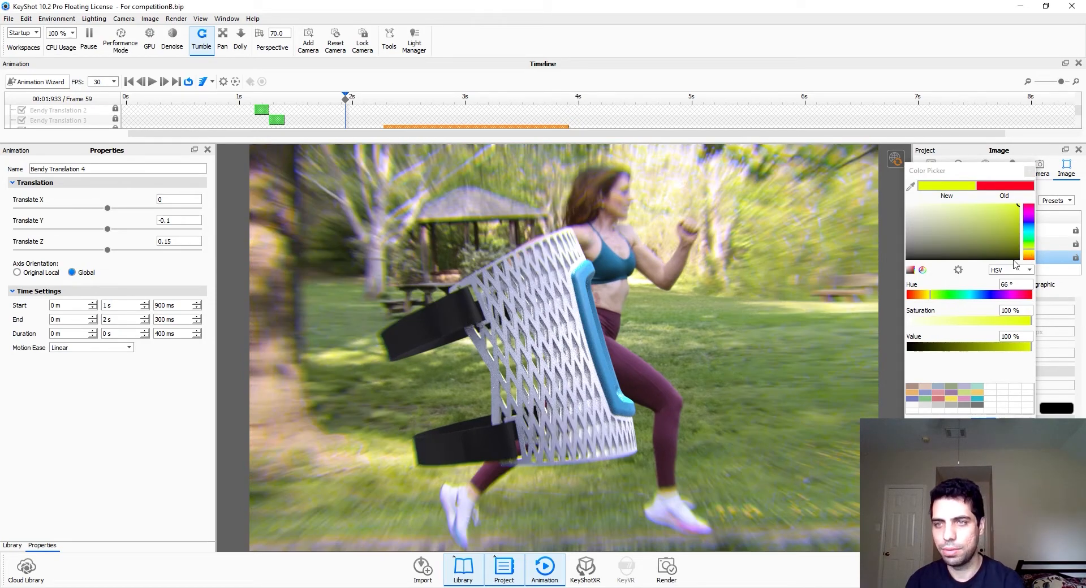
{"action": "left_click", "coordinate": [1030, 259]}
{"action": "left_click", "coordinate": [1030, 257]}
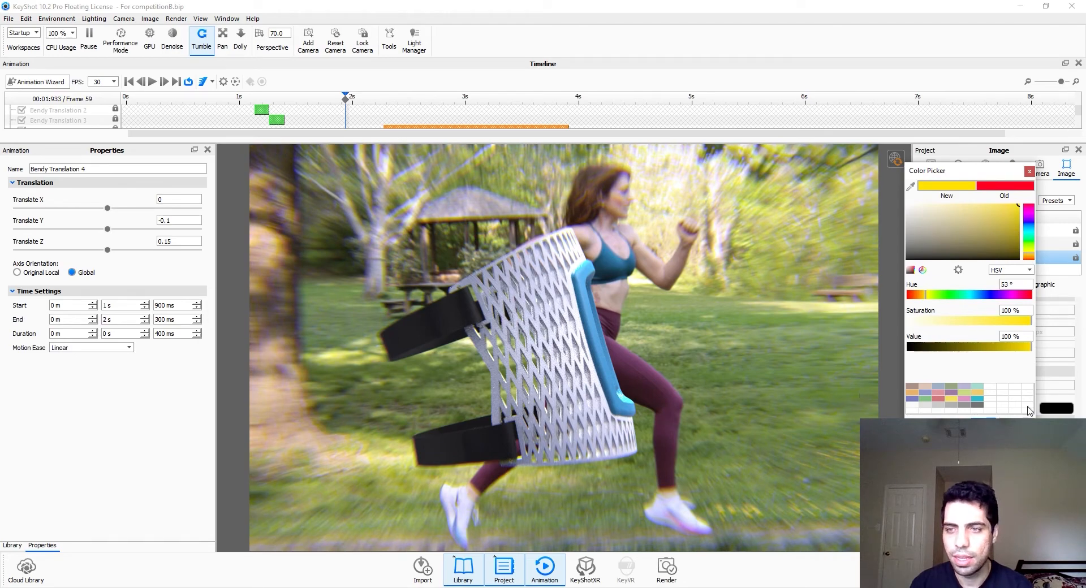
{"action": "left_click", "coordinate": [983, 423]}
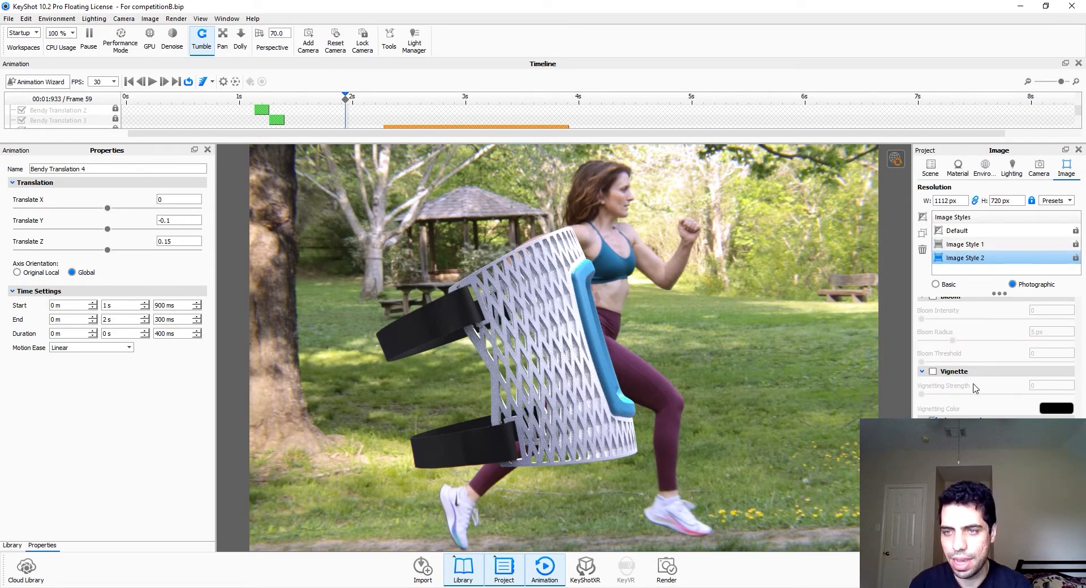
Step: Enable the vignette in Image Style 2 and set its vignetting strength to 0.1
{"action": "left_click", "coordinate": [933, 371]}
{"action": "left_click", "coordinate": [1064, 409]}
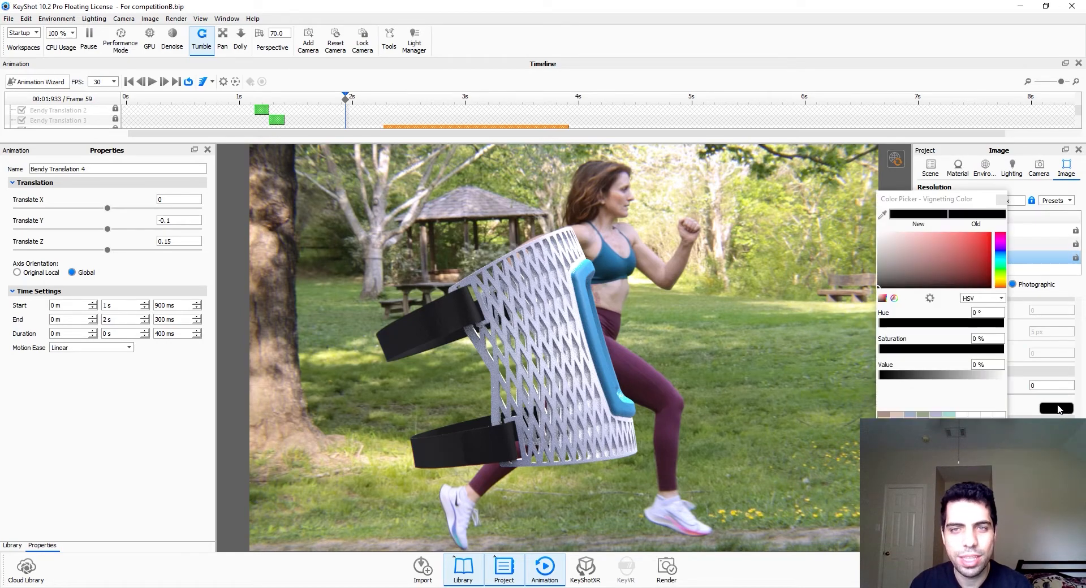
{"action": "left_click_drag", "start_coordinate": [923, 396], "coordinate": [980, 399]}
{"action": "double_click", "coordinate": [1051, 386]}
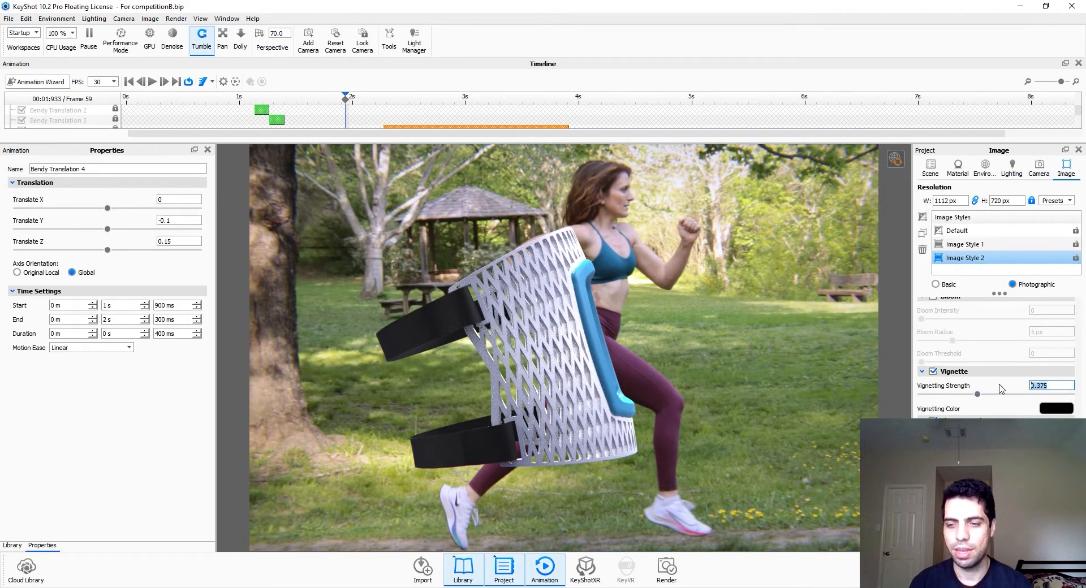
{"action": "type", "text": "0.1"}
{"action": "key", "text": "Return"}
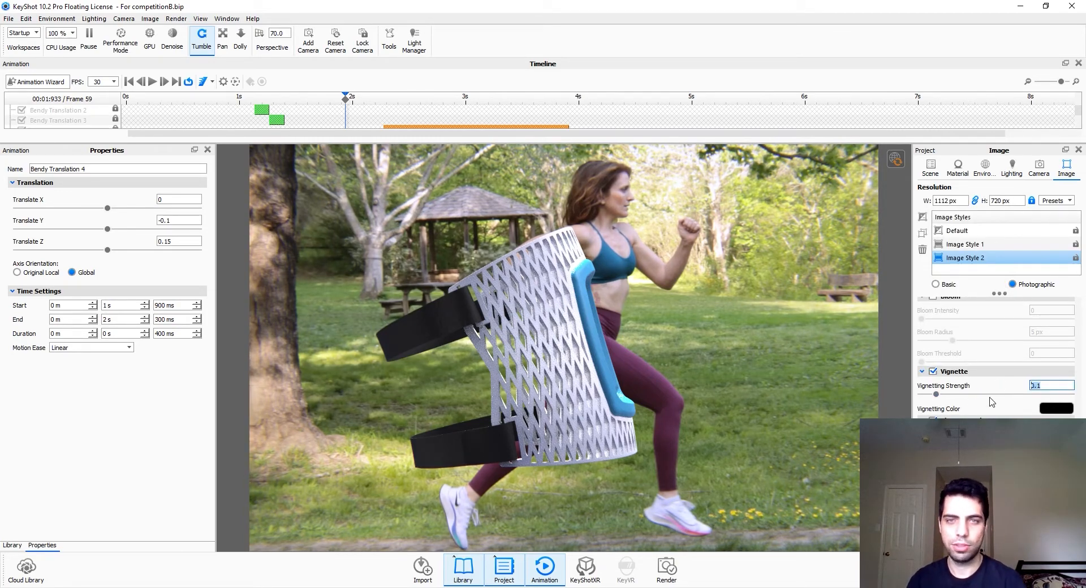
Step: Switch to Camera 11 and rotate the Bendy model about 1.7° around the global X axis with the Move Tool
{"action": "left_click", "coordinate": [1038, 169]}
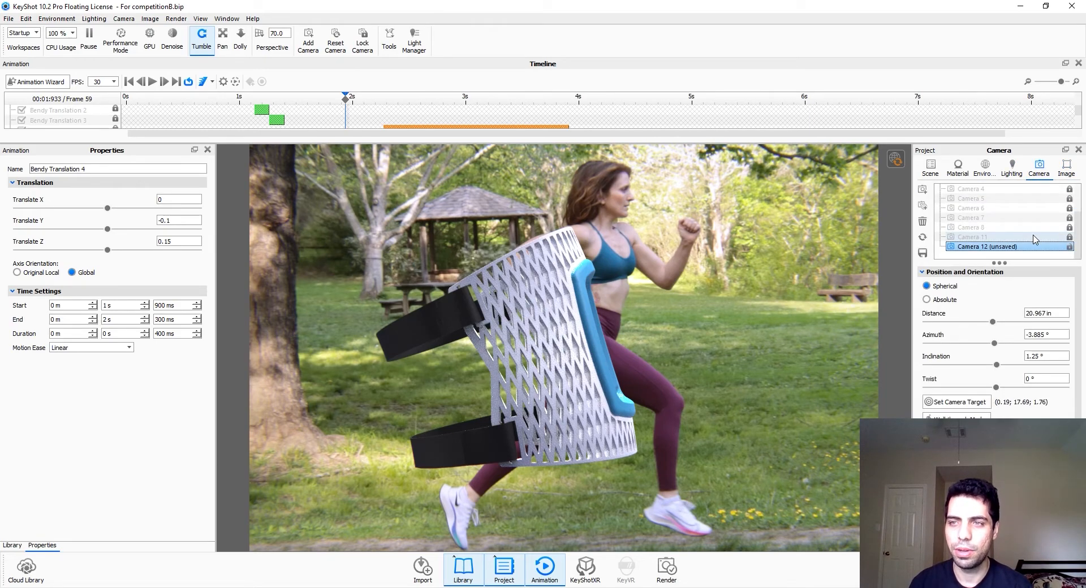
{"action": "left_click", "coordinate": [1033, 237]}
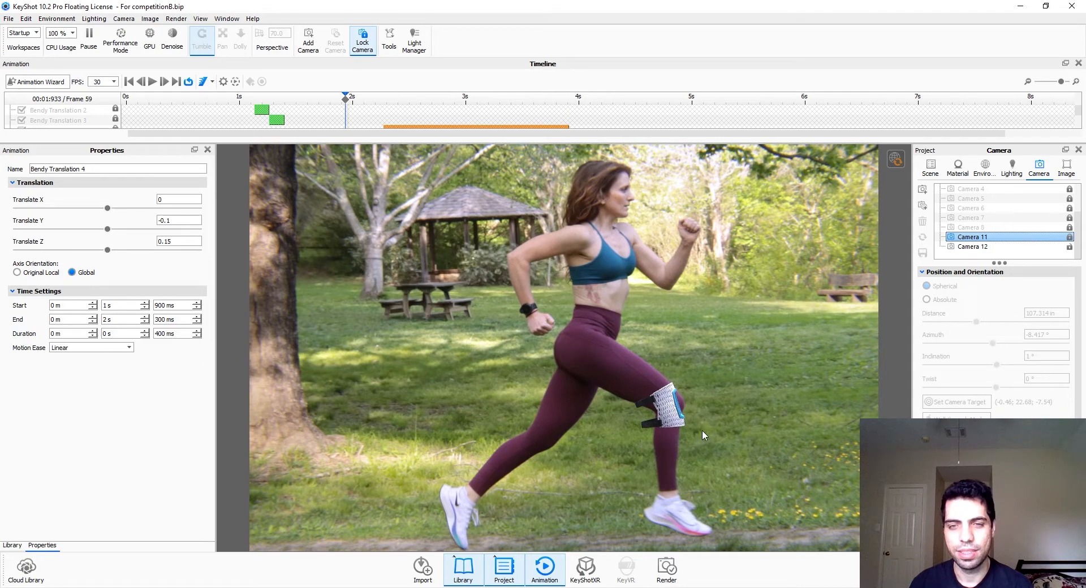
{"action": "left_click", "coordinate": [929, 167]}
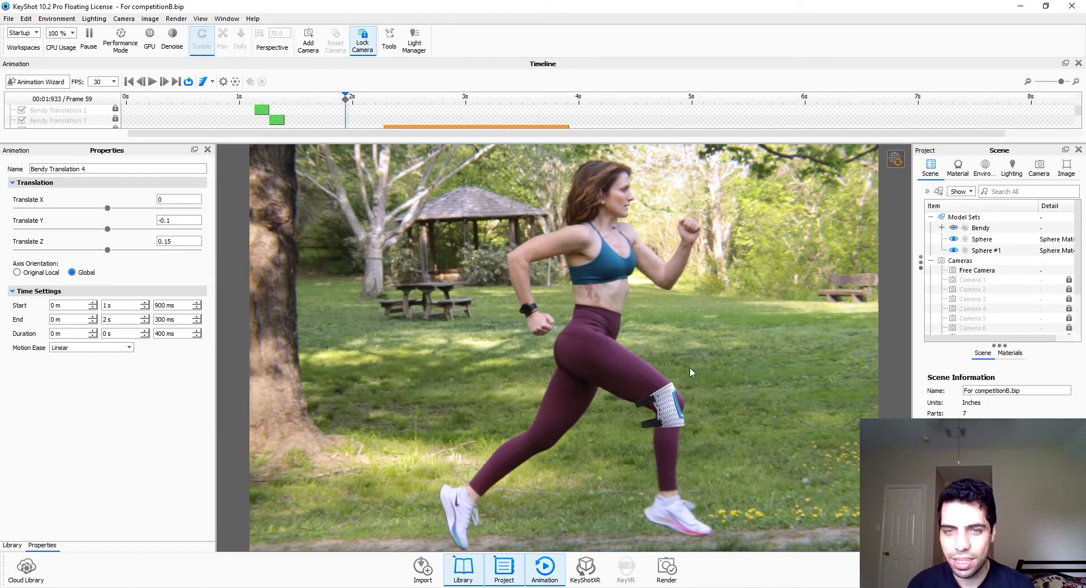
{"action": "left_click", "coordinate": [981, 228]}
{"action": "left_click", "coordinate": [997, 375]}
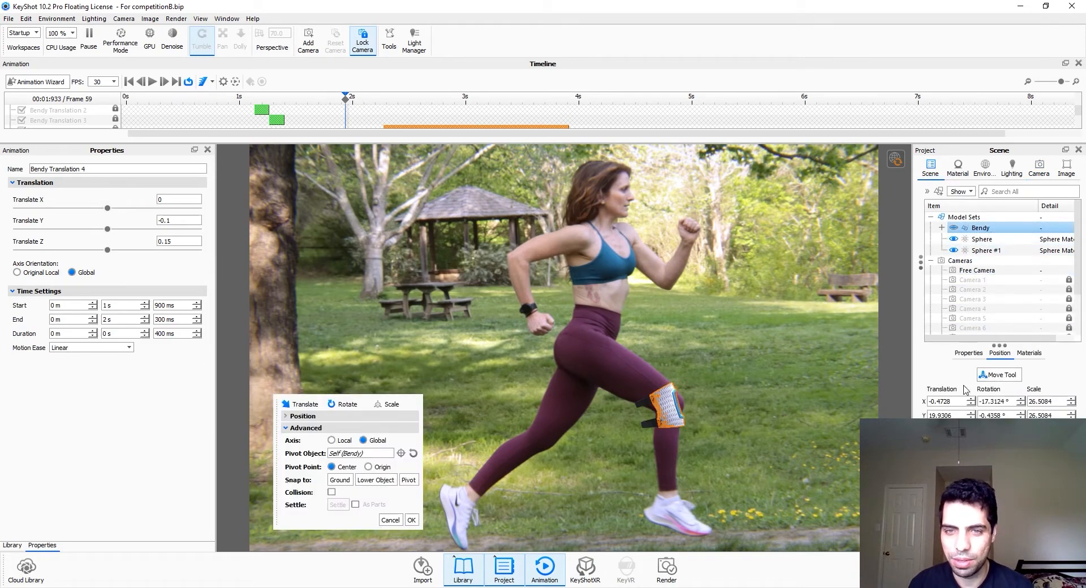
{"action": "left_click_drag", "start_coordinate": [704, 392], "coordinate": [697, 395]}
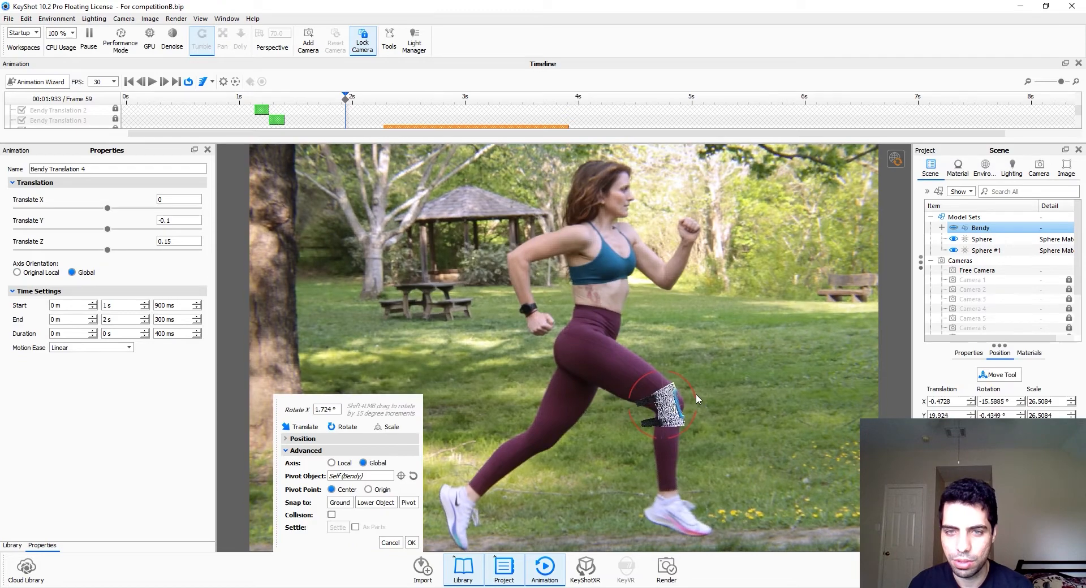
{"action": "left_click_drag", "start_coordinate": [663, 361], "coordinate": [664, 362]}
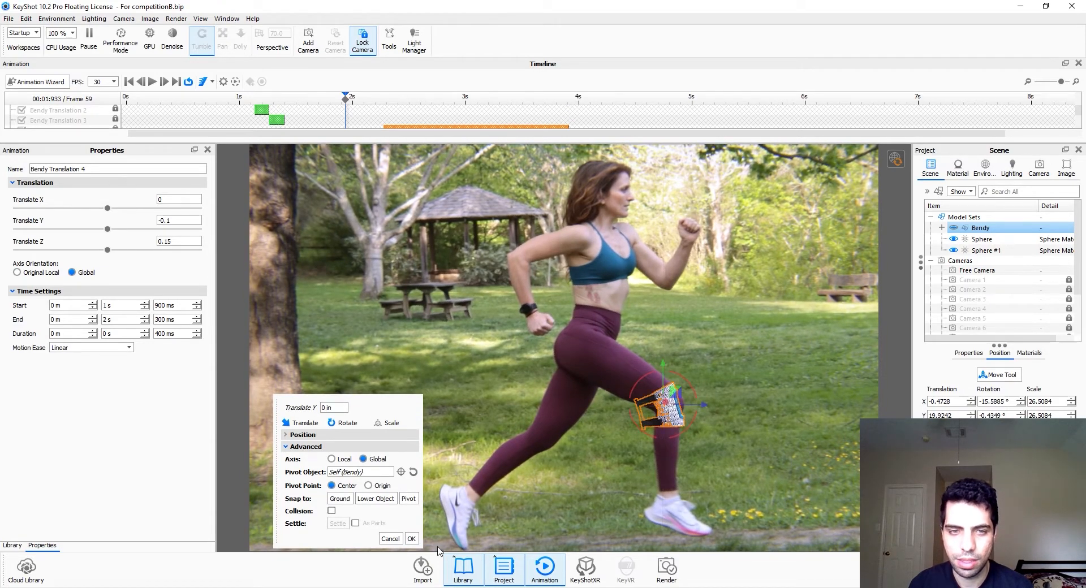
{"action": "left_click", "coordinate": [411, 538]}
{"action": "left_click", "coordinate": [548, 500]}
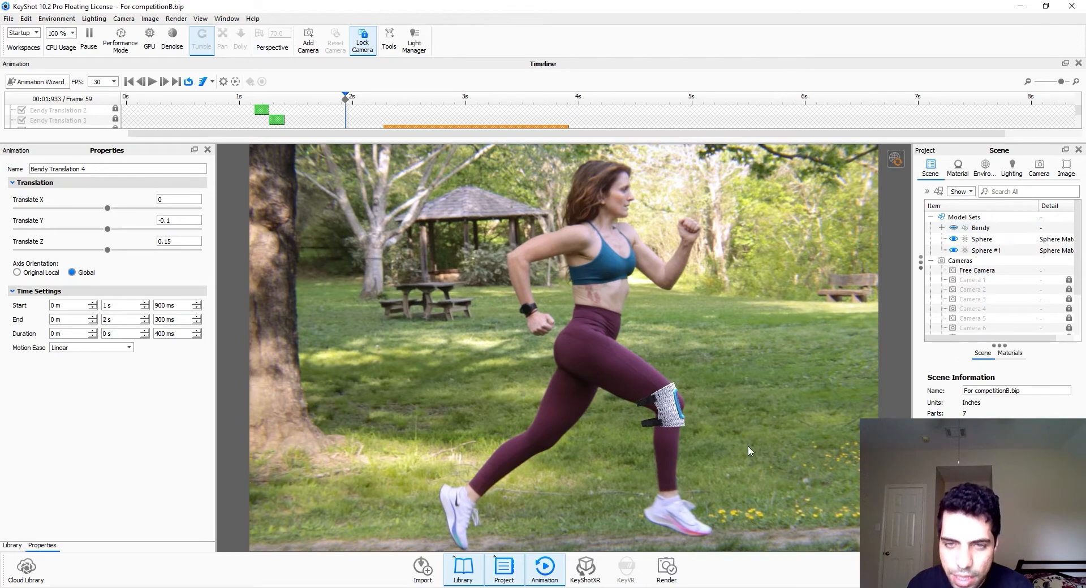
Step: Switch to Camera 12 and set the power of the Sphere #1 area light material to 50000 Lux
{"action": "left_click", "coordinate": [1040, 168]}
{"action": "left_click", "coordinate": [973, 247]}
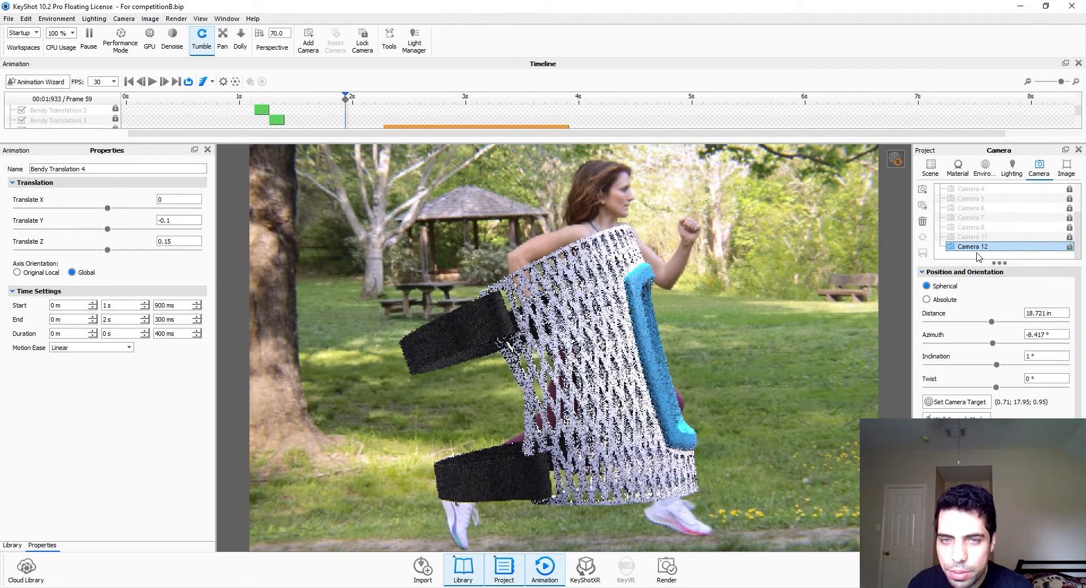
{"action": "left_click", "coordinate": [930, 170]}
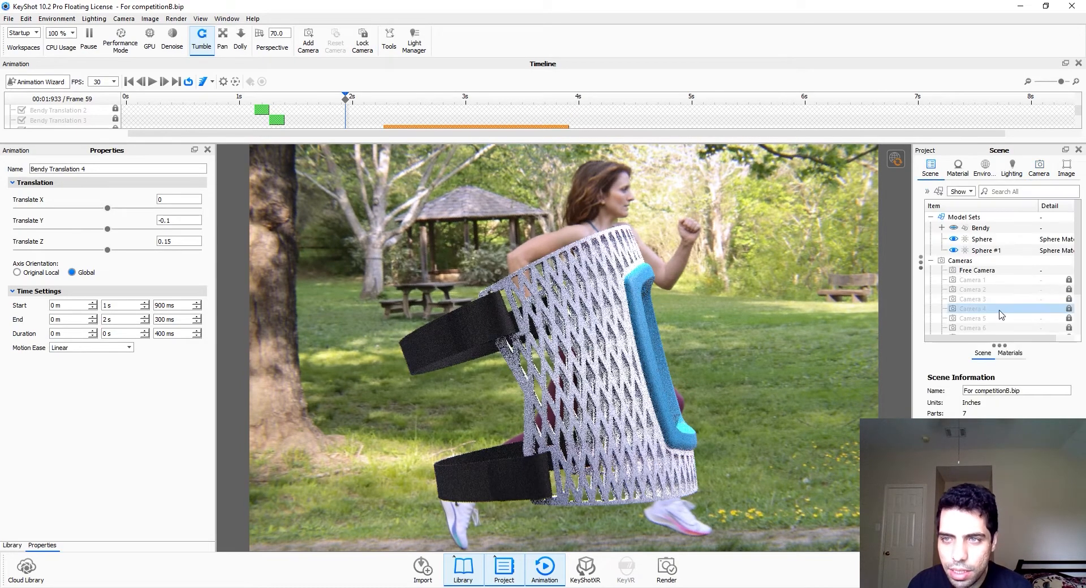
{"action": "left_click", "coordinate": [1001, 260]}
{"action": "left_click", "coordinate": [1003, 251]}
{"action": "double_click", "coordinate": [1003, 251]}
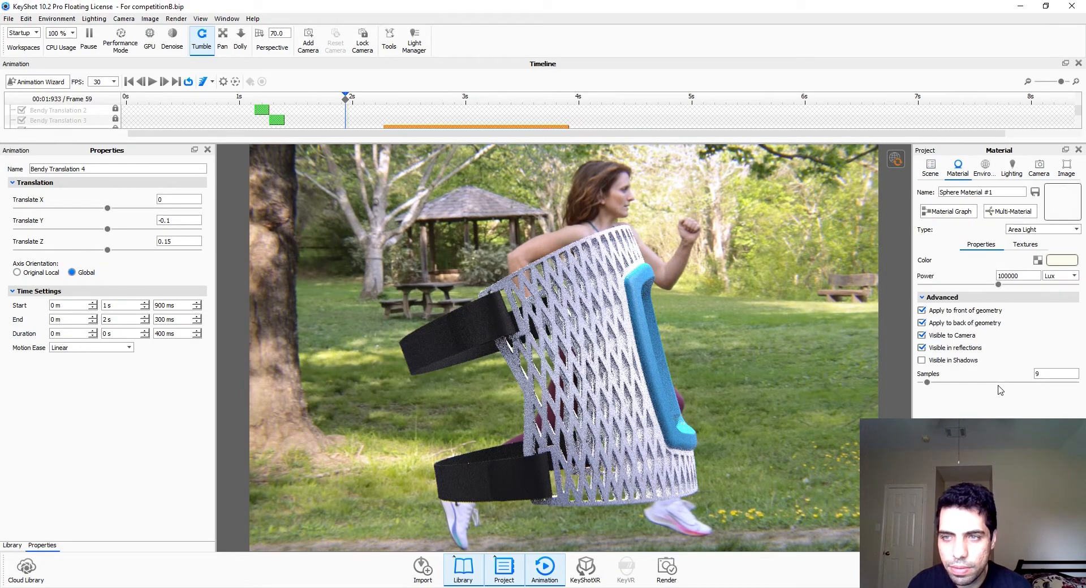
{"action": "left_click", "coordinate": [1003, 277]}
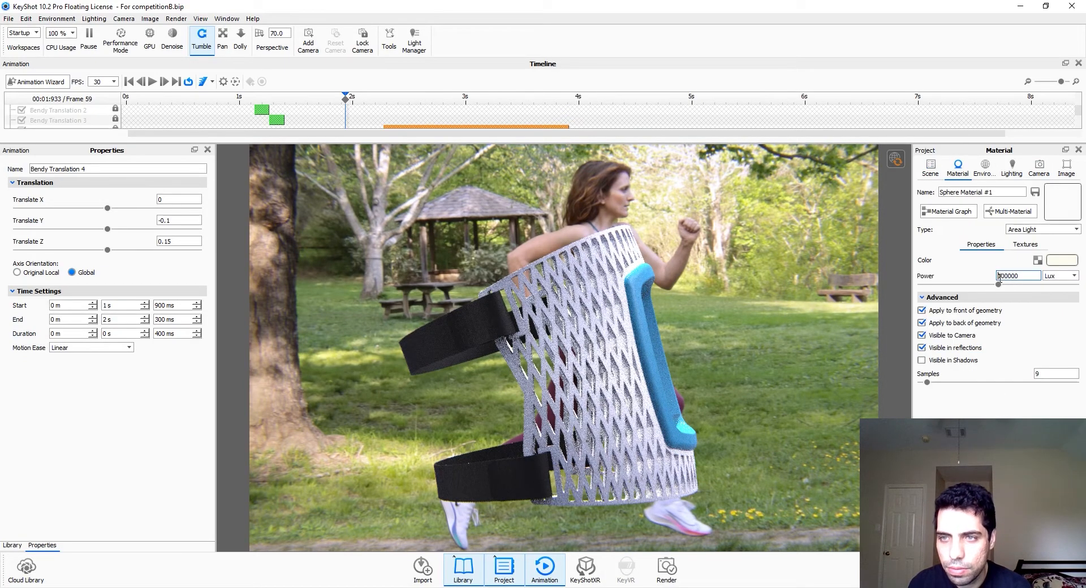
{"action": "type", "text": "5"}
{"action": "left_click", "coordinate": [1026, 276]}
{"action": "key", "text": "BackSpace"}
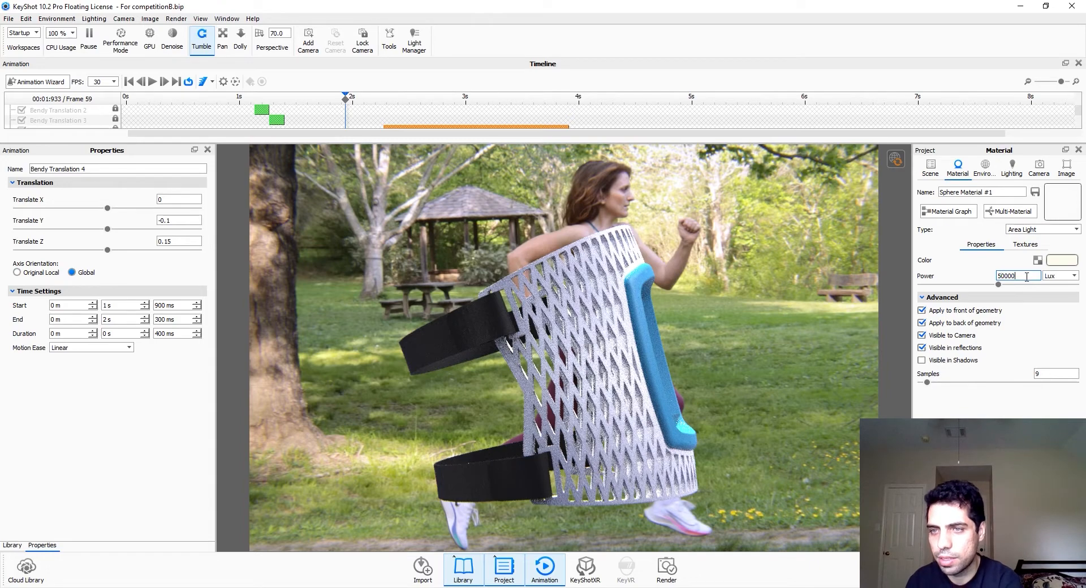
{"action": "key", "text": "Return"}
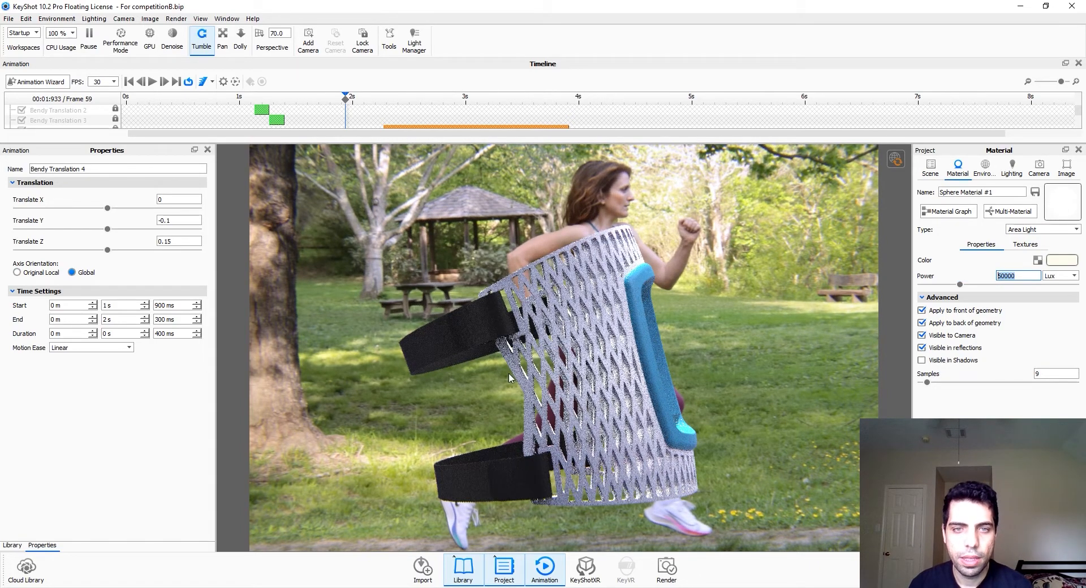
Step: Show the hidden mesh_007 part of the Bendy model and switch to Camera 11
{"action": "left_click", "coordinate": [930, 168]}
{"action": "left_click", "coordinate": [943, 228]}
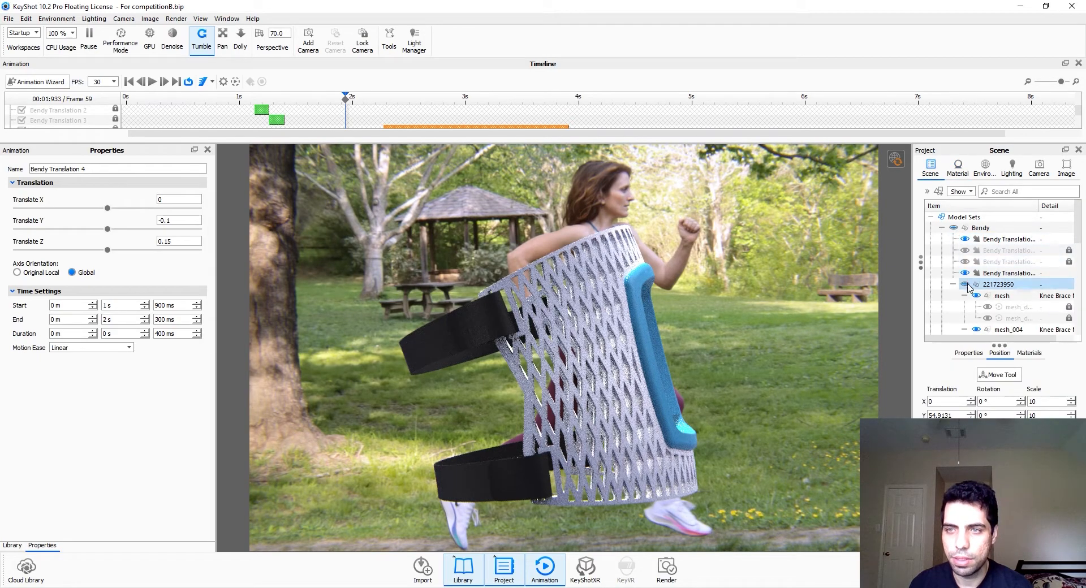
{"action": "scroll", "coordinate": [971, 289], "scroll_direction": "down", "scroll_amount": 5}
{"action": "left_click", "coordinate": [976, 264]}
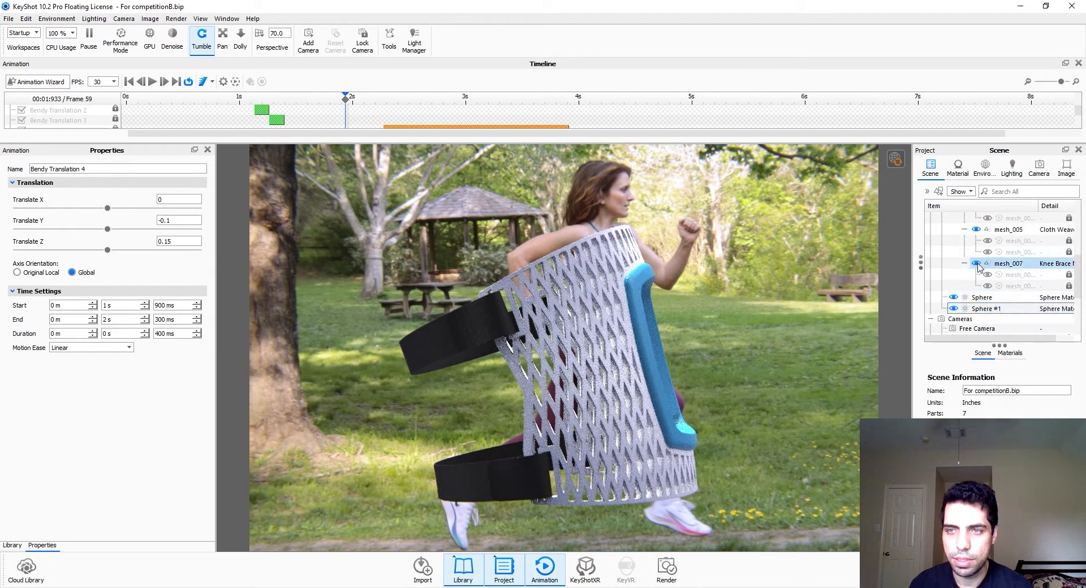
{"action": "left_click", "coordinate": [1041, 171]}
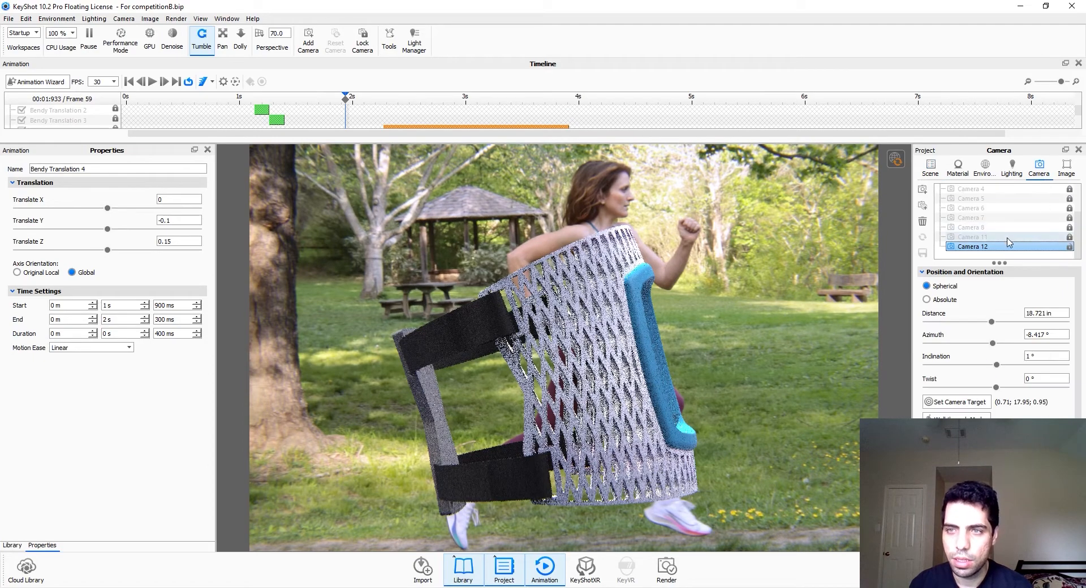
{"action": "left_click", "coordinate": [976, 237]}
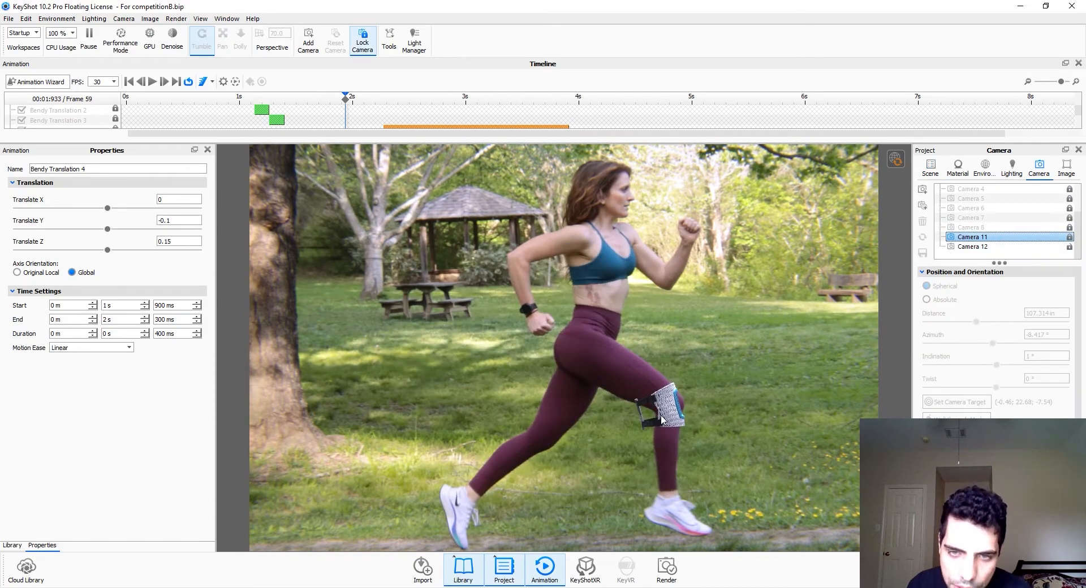
{"action": "left_click", "coordinate": [931, 168]}
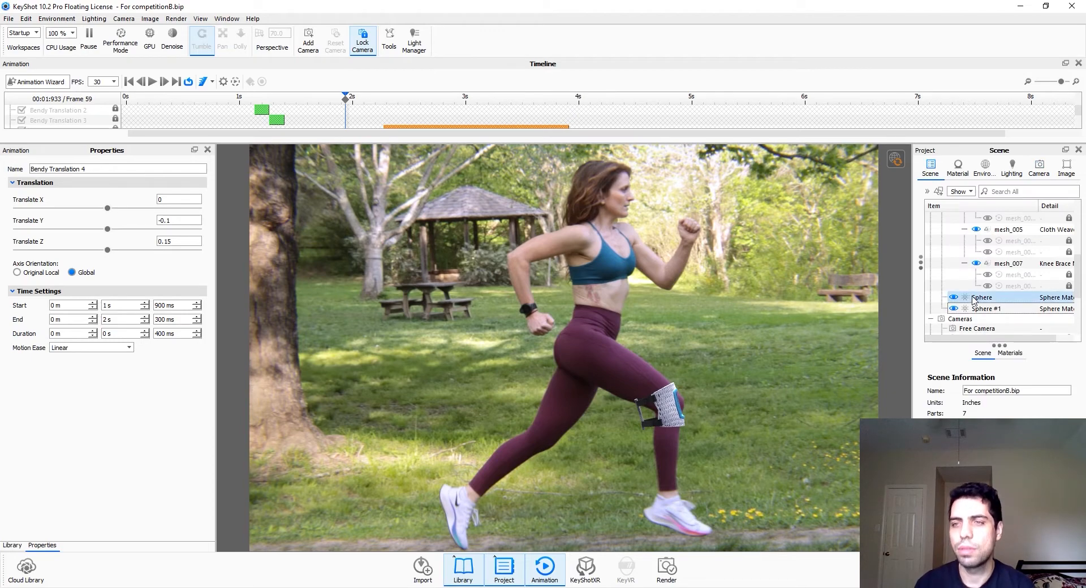
Step: Hide the mesh_007 part of the Bendy model
{"action": "left_click", "coordinate": [962, 307]}
{"action": "left_click", "coordinate": [639, 413]}
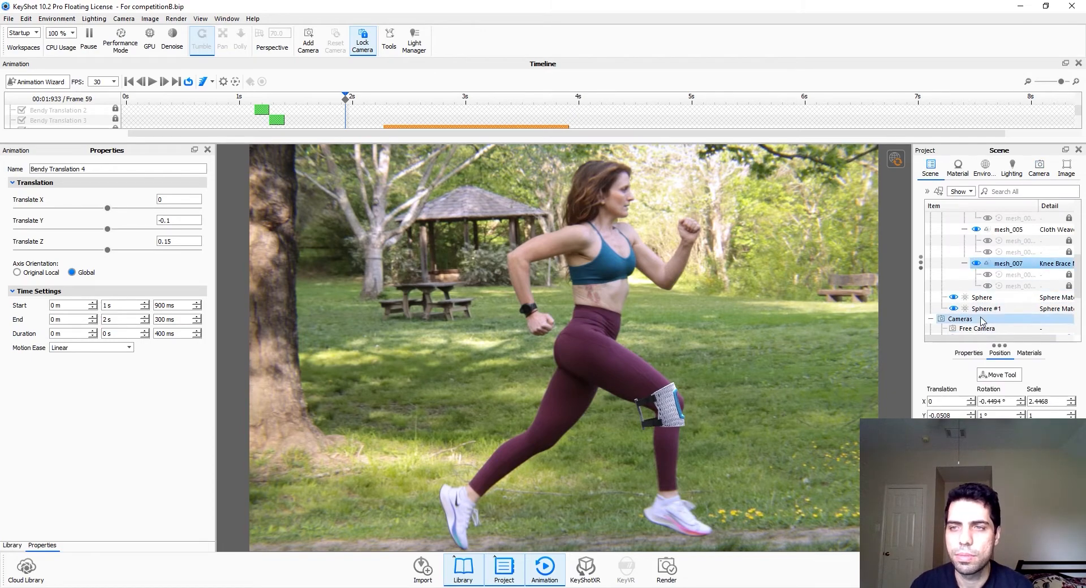
{"action": "left_click", "coordinate": [977, 264]}
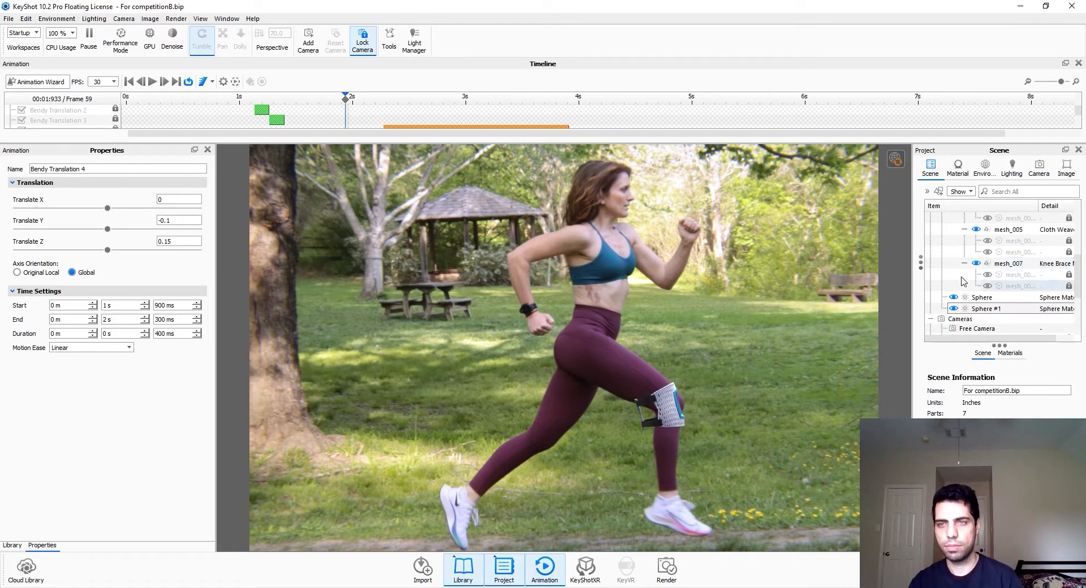
{"action": "left_click", "coordinate": [976, 263]}
{"action": "left_click", "coordinate": [976, 264]}
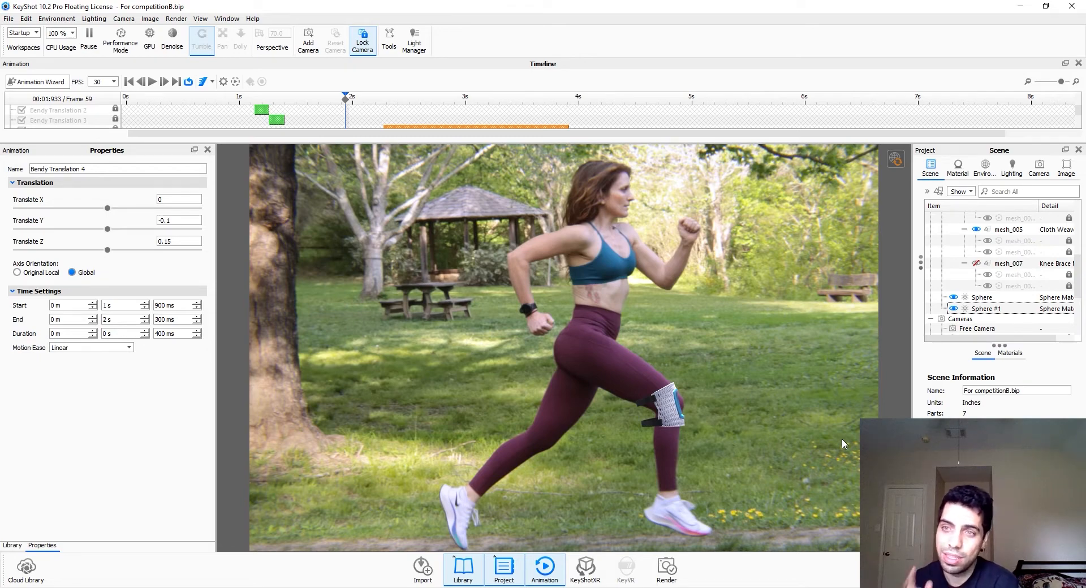
{"action": "left_click", "coordinate": [1035, 264]}
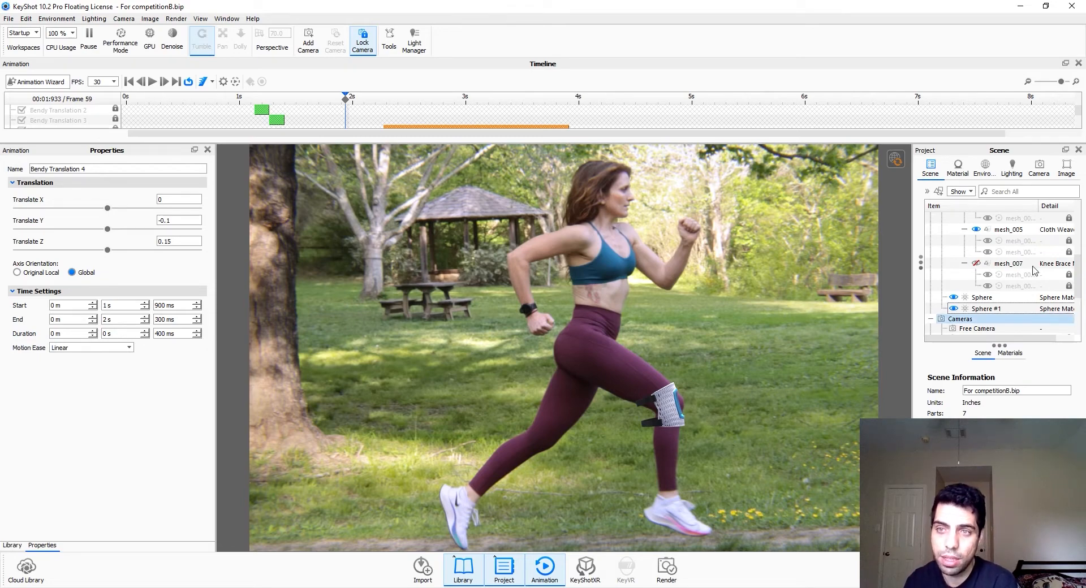
{"action": "left_click", "coordinate": [826, 375]}
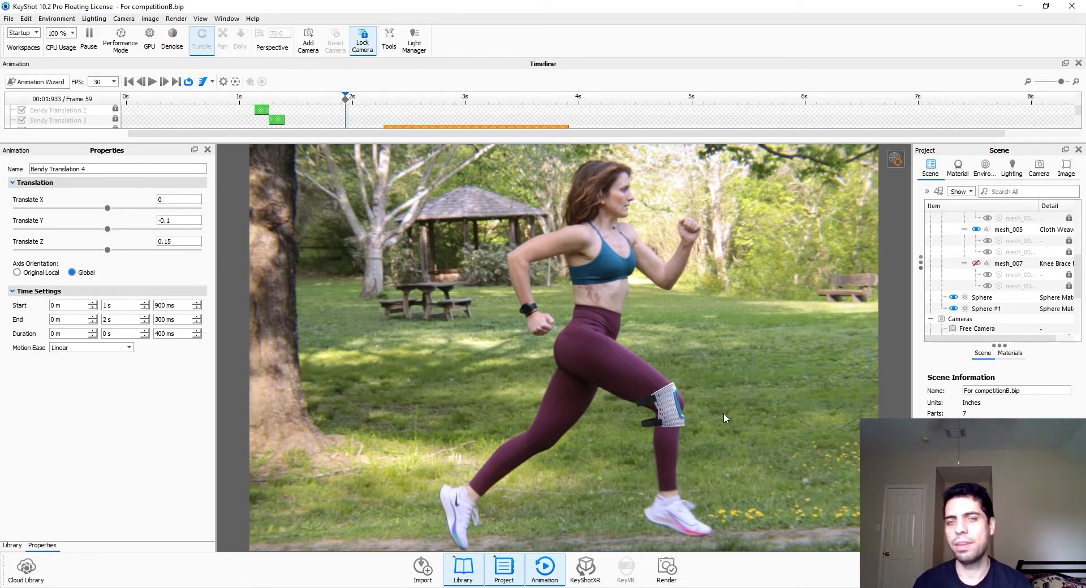
Step: Set the Bendy Translation 4 animation to Translate Y -0.2 and Translate Z 0.2
{"action": "scroll", "coordinate": [341, 119], "scroll_direction": "down", "scroll_amount": 2}
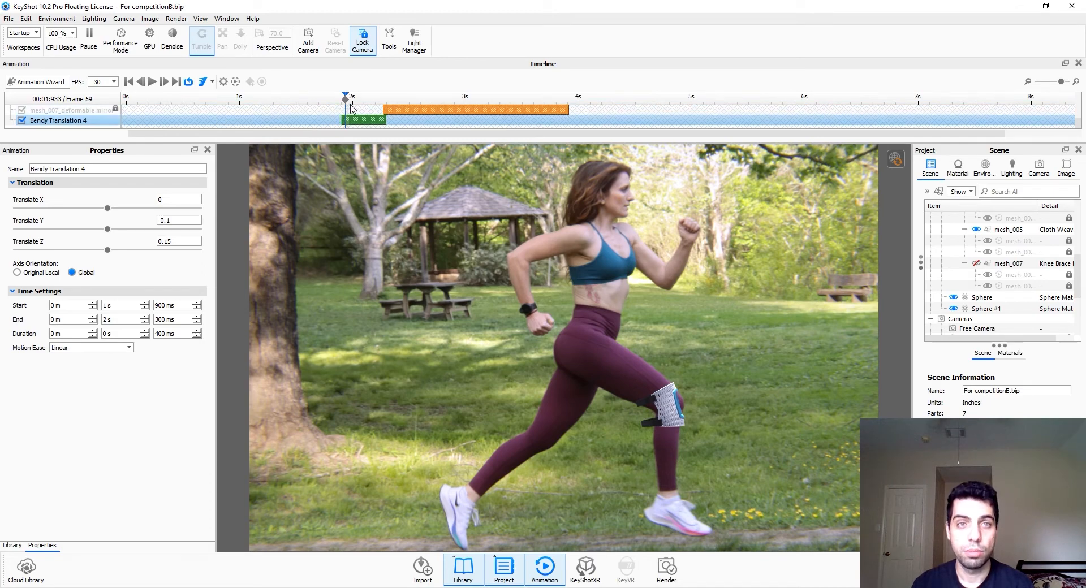
{"action": "left_click", "coordinate": [357, 126]}
{"action": "left_click", "coordinate": [356, 128]}
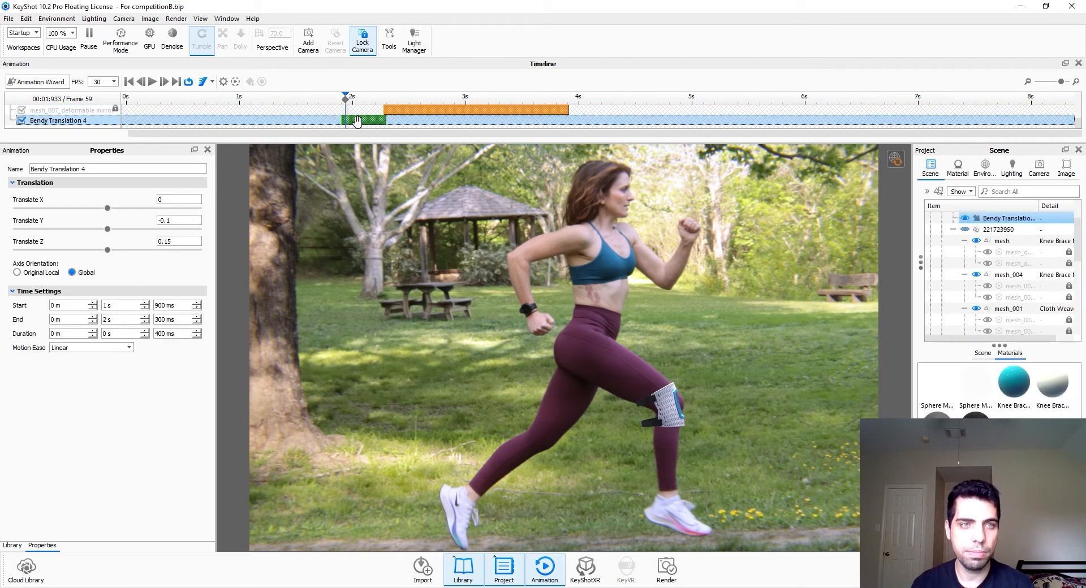
{"action": "left_click", "coordinate": [176, 221]}
{"action": "key", "text": "Return"}
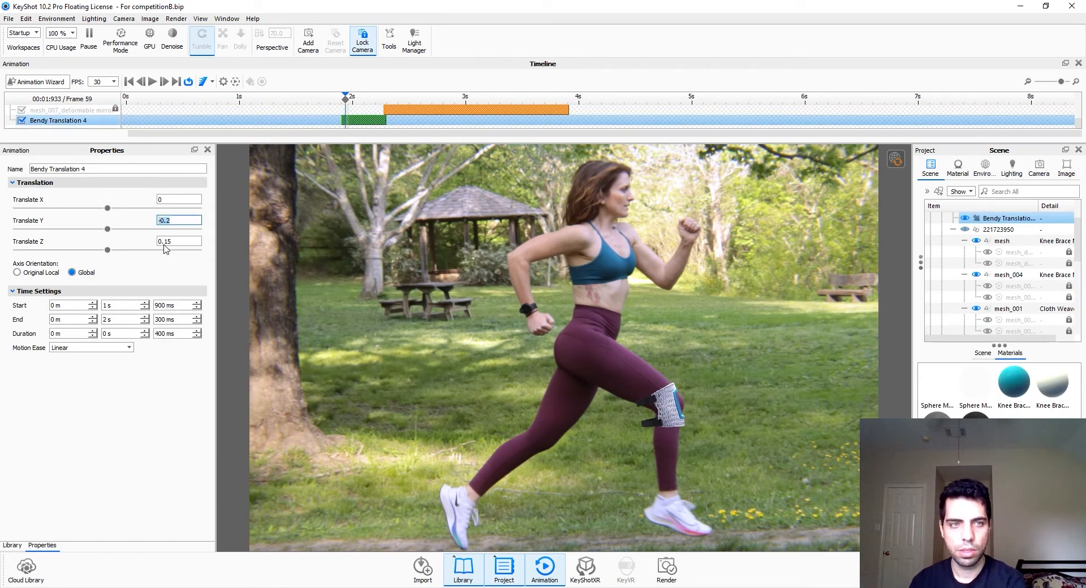
{"action": "left_click_drag", "start_coordinate": [164, 243], "coordinate": [178, 242]}
{"action": "type", "text": "2"}
{"action": "key", "text": "Return"}
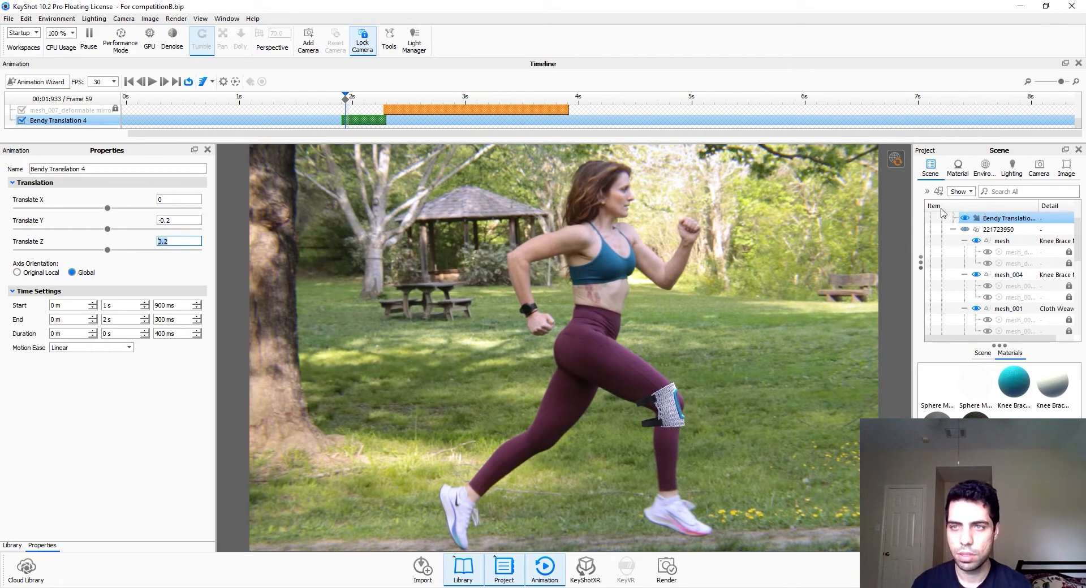
Step: Rotate the whole Bendy model slightly about the global X axis with the Move Tool
{"action": "scroll", "coordinate": [999, 255], "scroll_direction": "up", "scroll_amount": 2}
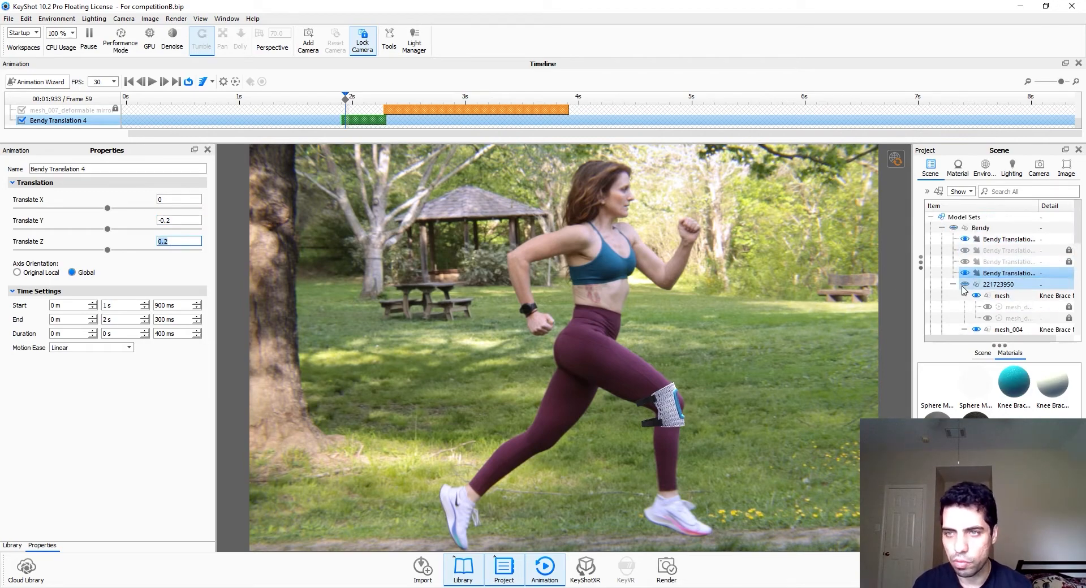
{"action": "left_click", "coordinate": [982, 228]}
{"action": "left_click", "coordinate": [1000, 375]}
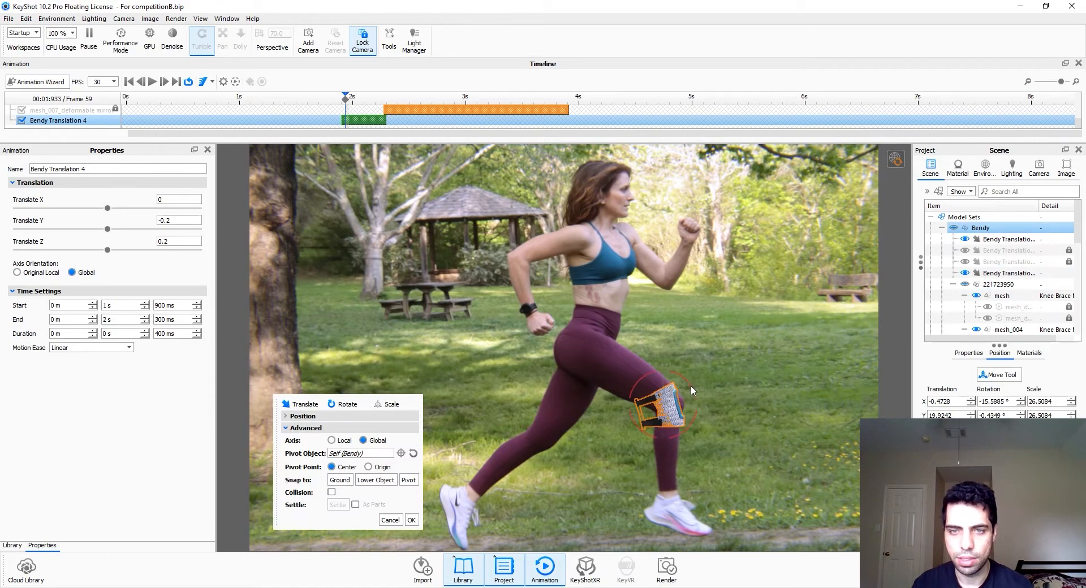
{"action": "left_click_drag", "start_coordinate": [690, 385], "coordinate": [662, 367]}
{"action": "left_click", "coordinate": [412, 539]}
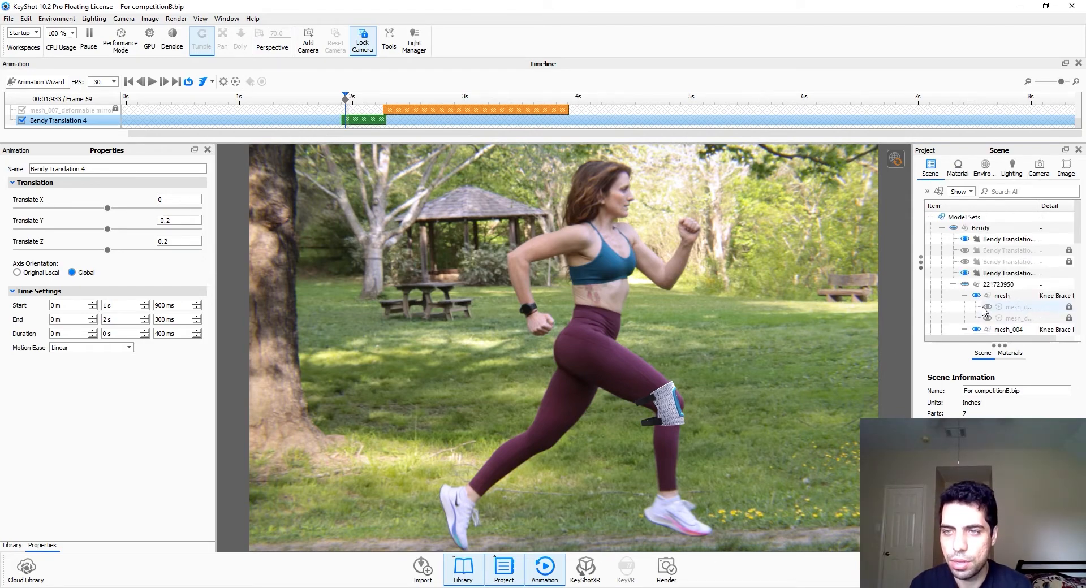
Step: Compare the knee brace on the leg with mesh_007 shown alone, shown with the other parts, and hidden
{"action": "scroll", "coordinate": [973, 294], "scroll_direction": "down", "scroll_amount": 4}
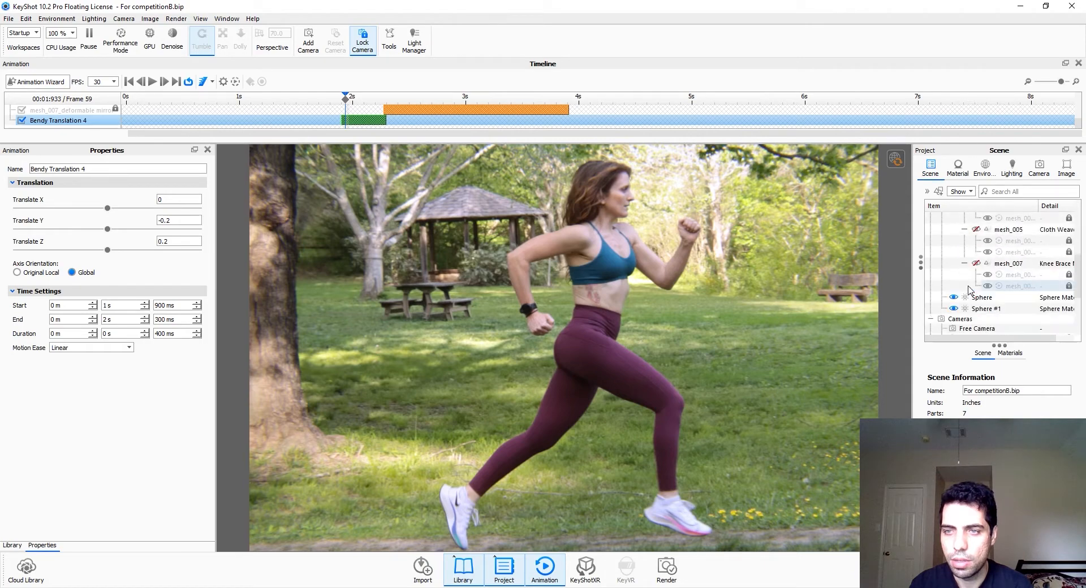
{"action": "scroll", "coordinate": [968, 291], "scroll_direction": "down", "scroll_amount": 1}
{"action": "left_click", "coordinate": [977, 230]}
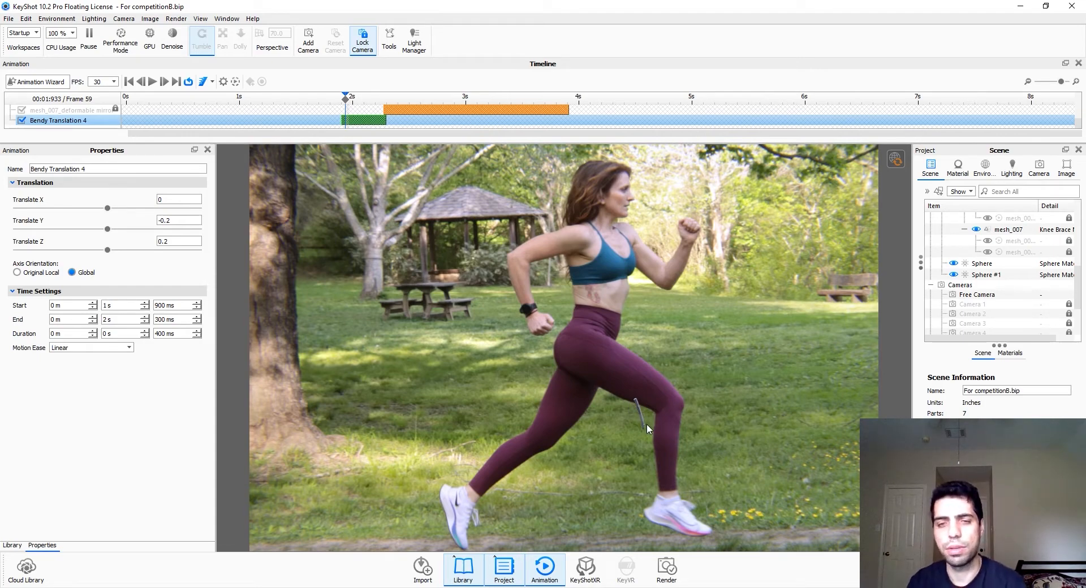
{"action": "left_click", "coordinate": [977, 231]}
{"action": "scroll", "coordinate": [980, 238], "scroll_direction": "up", "scroll_amount": 1}
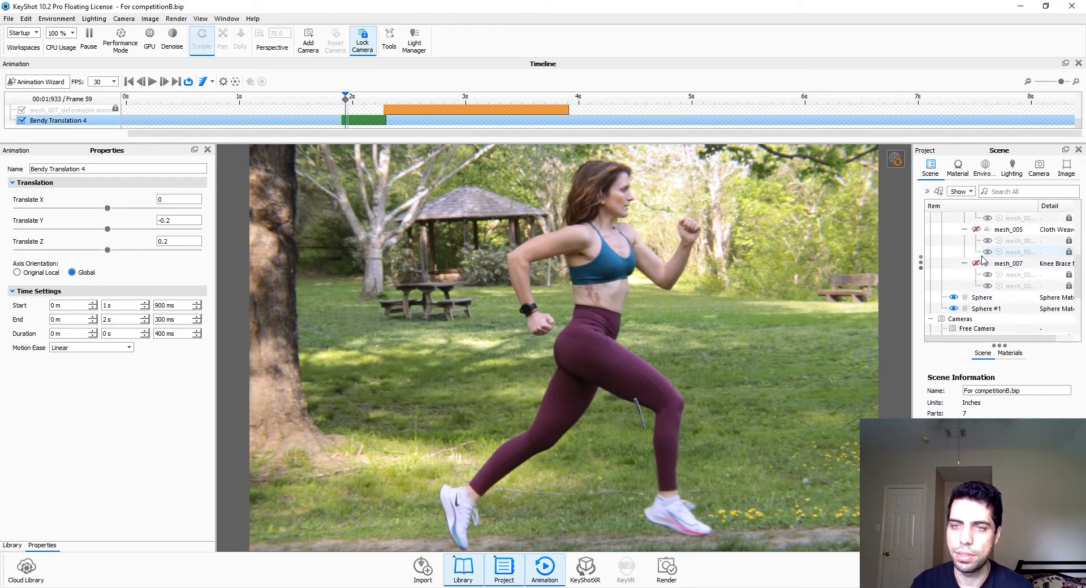
{"action": "scroll", "coordinate": [983, 260], "scroll_direction": "up", "scroll_amount": 3}
{"action": "left_click", "coordinate": [976, 263]}
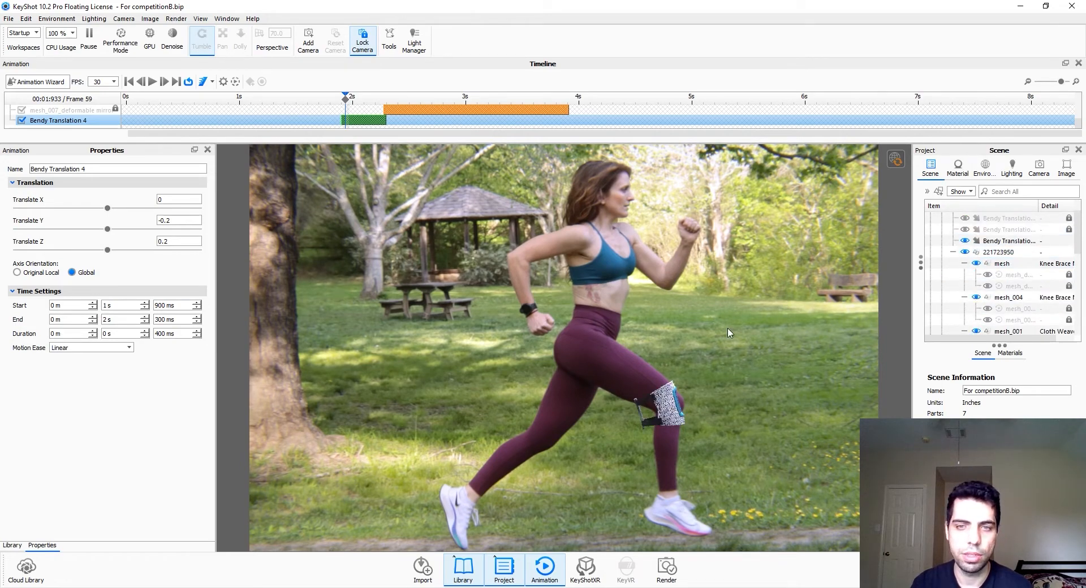
{"action": "scroll", "coordinate": [989, 277], "scroll_direction": "down", "scroll_amount": 4}
{"action": "left_click", "coordinate": [977, 263]}
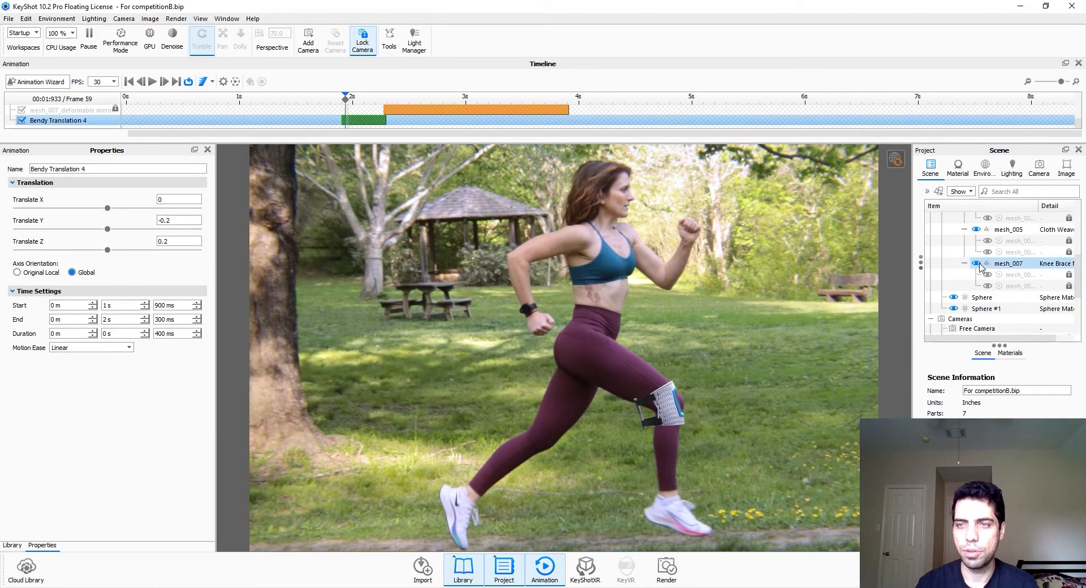
{"action": "left_click", "coordinate": [977, 263]}
Step: Open the render settings for the still image and set the maximum samples to 1024
{"action": "left_click", "coordinate": [668, 566]}
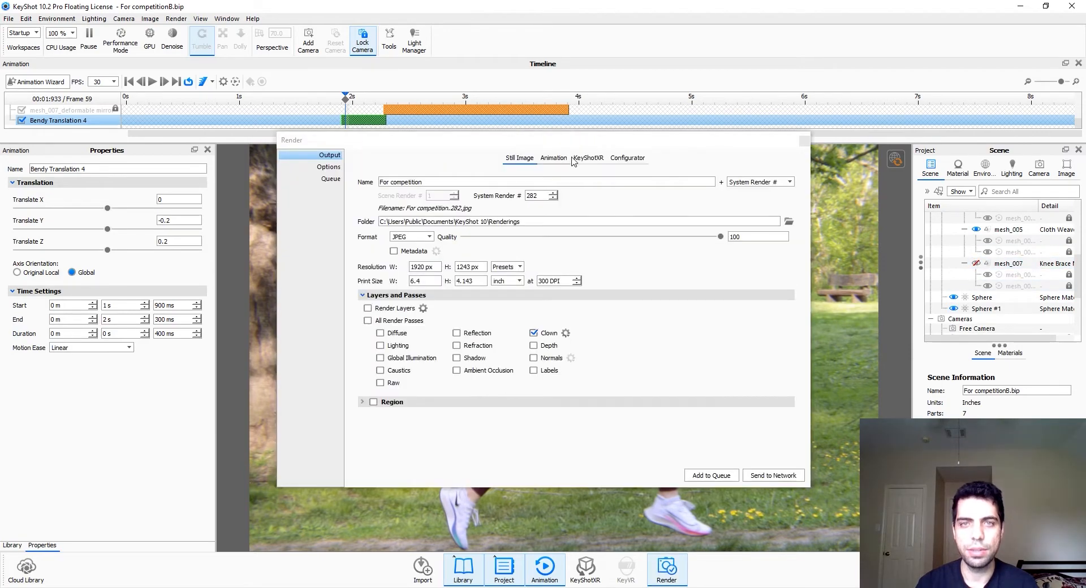
{"action": "left_click_drag", "start_coordinate": [576, 140], "coordinate": [325, 140]}
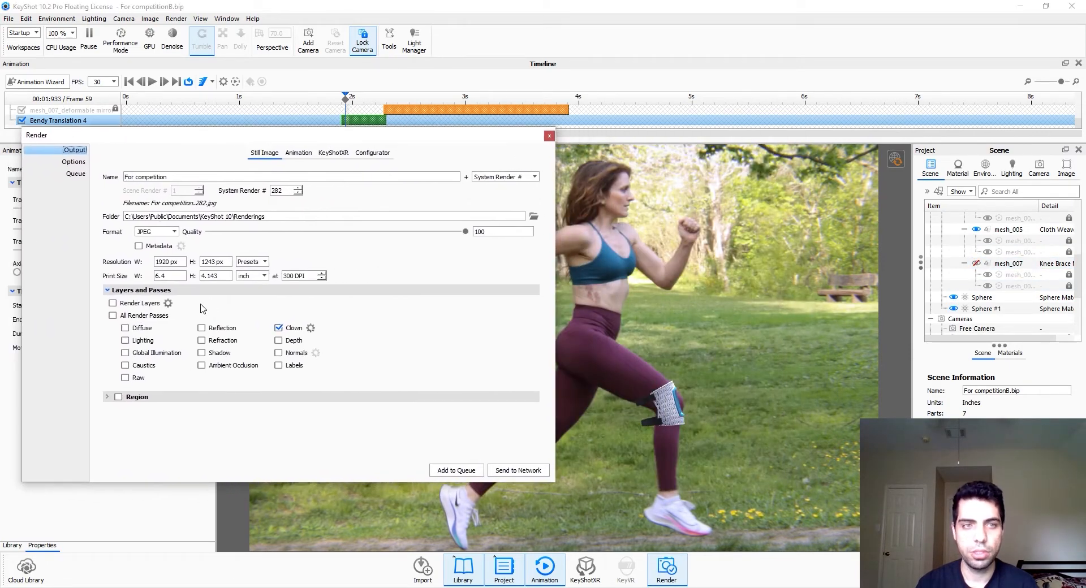
{"action": "left_click", "coordinate": [79, 163]}
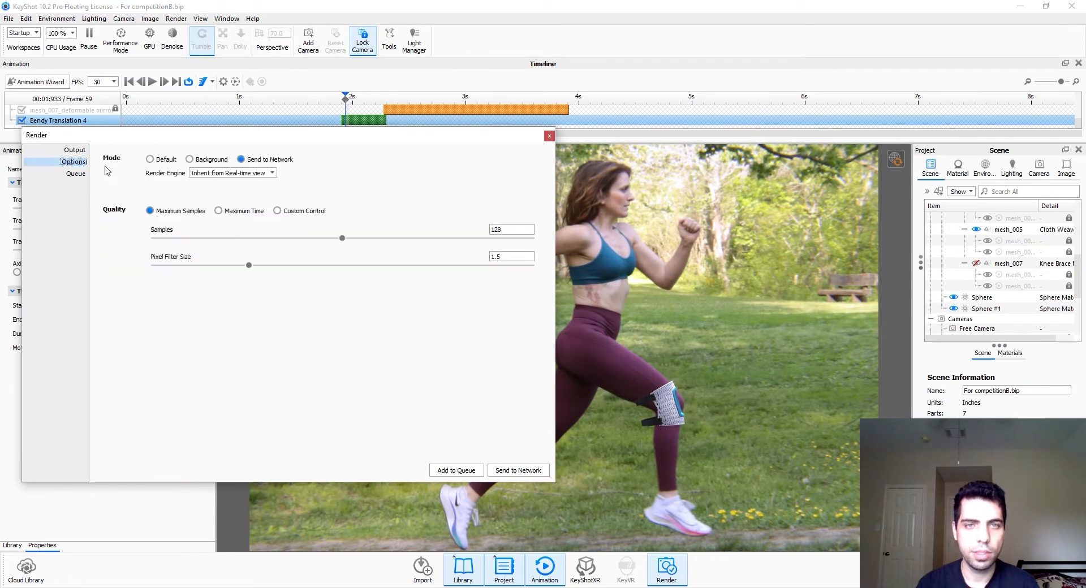
{"action": "double_click", "coordinate": [515, 230]}
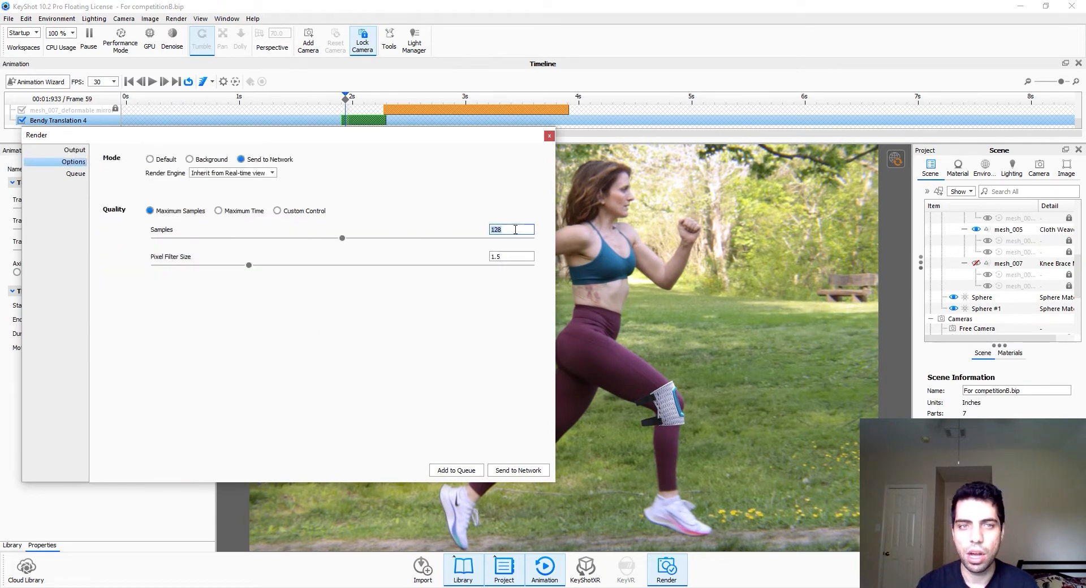
{"action": "left_click", "coordinate": [74, 150]}
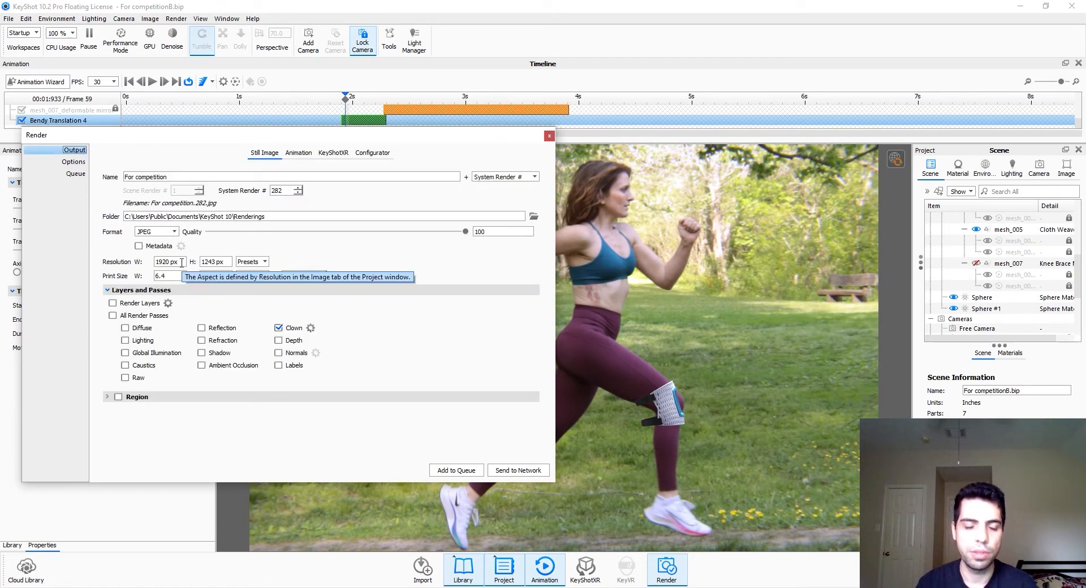
{"action": "left_click", "coordinate": [73, 162]}
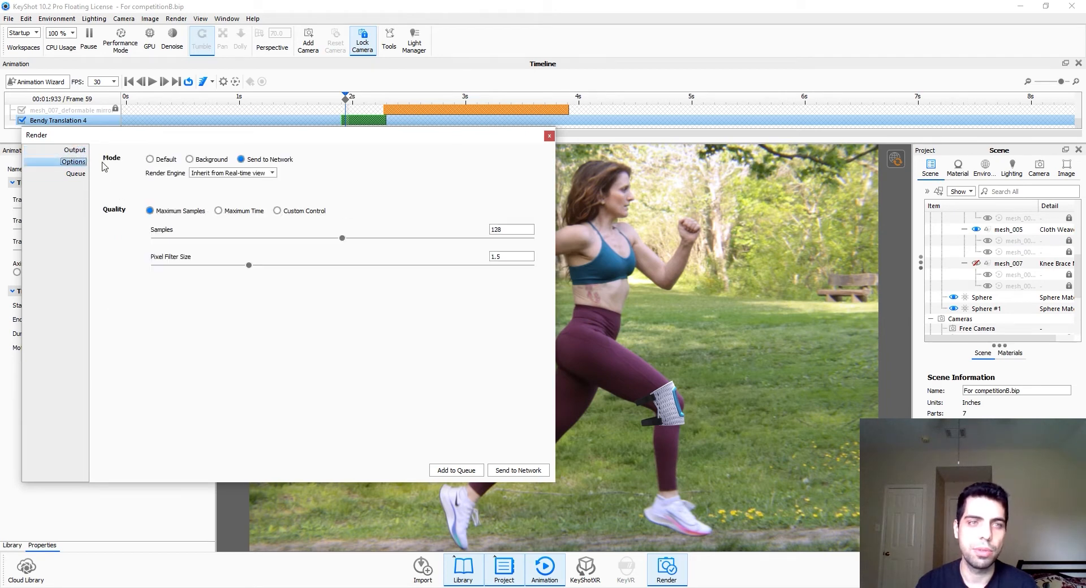
{"action": "double_click", "coordinate": [523, 229]}
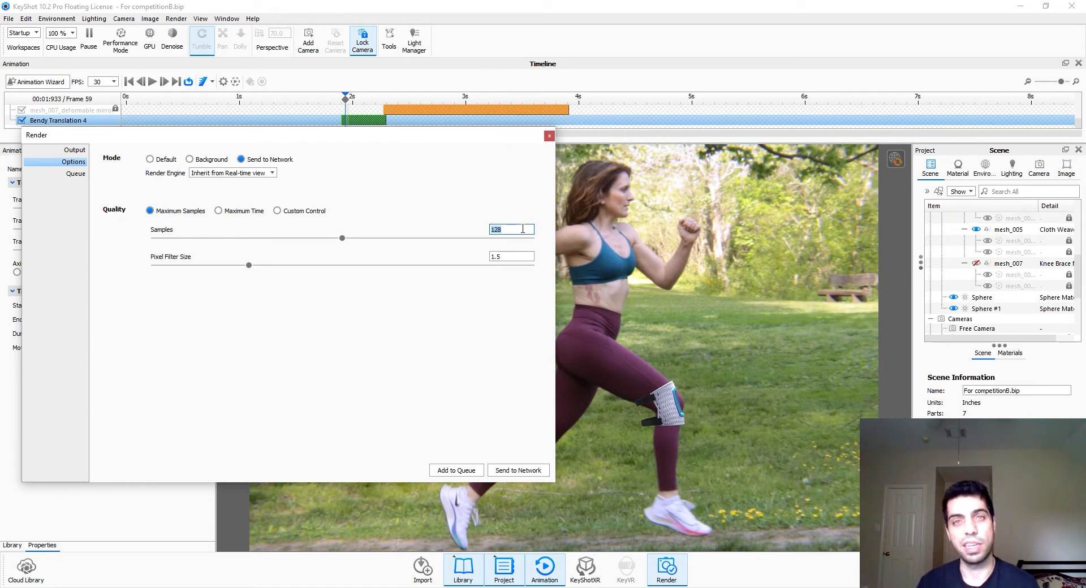
{"action": "type", "text": "1024"}
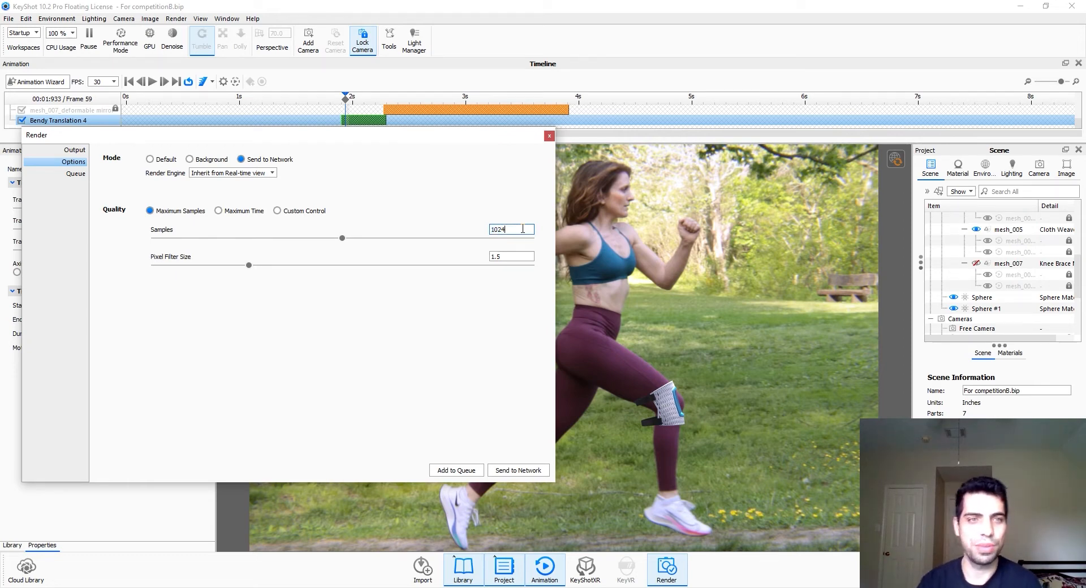
{"action": "left_click", "coordinate": [515, 257]}
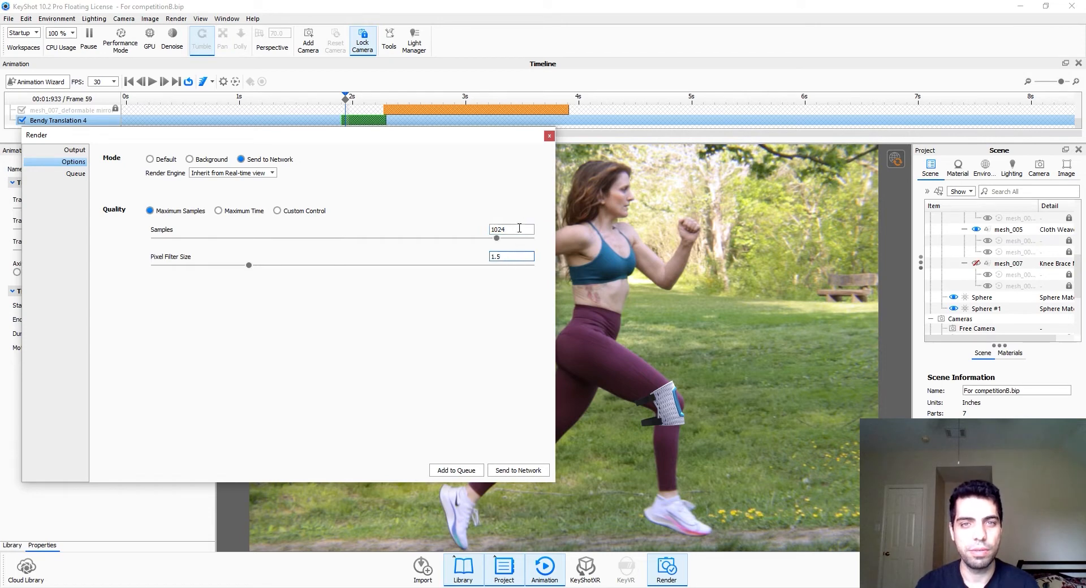
Step: Set the output resolution width to 2500 px and send the still image render to the network
{"action": "left_click", "coordinate": [74, 150]}
{"action": "double_click", "coordinate": [224, 264]}
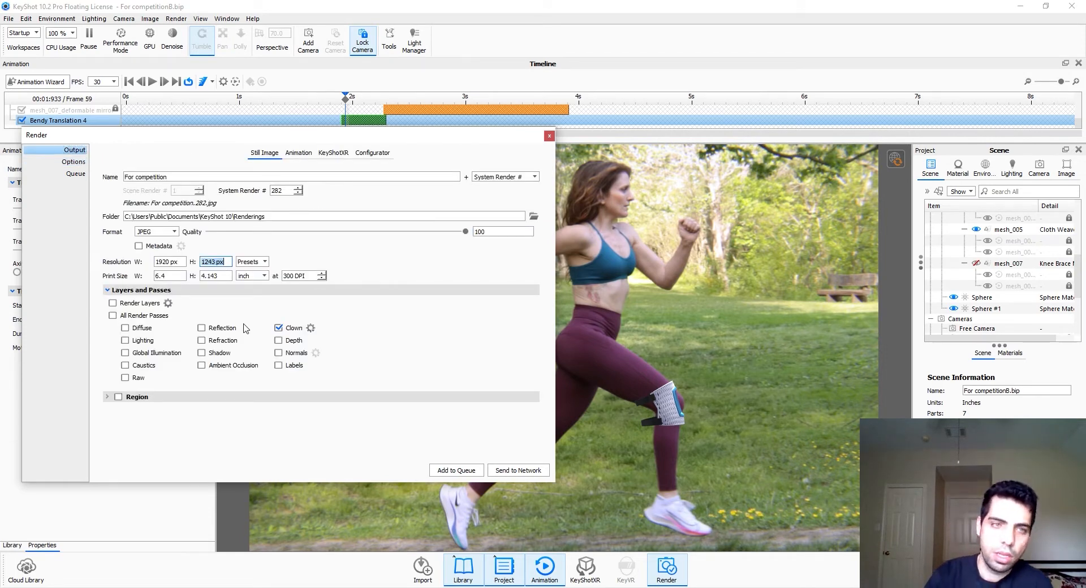
{"action": "double_click", "coordinate": [179, 262]}
{"action": "type", "text": "250"}
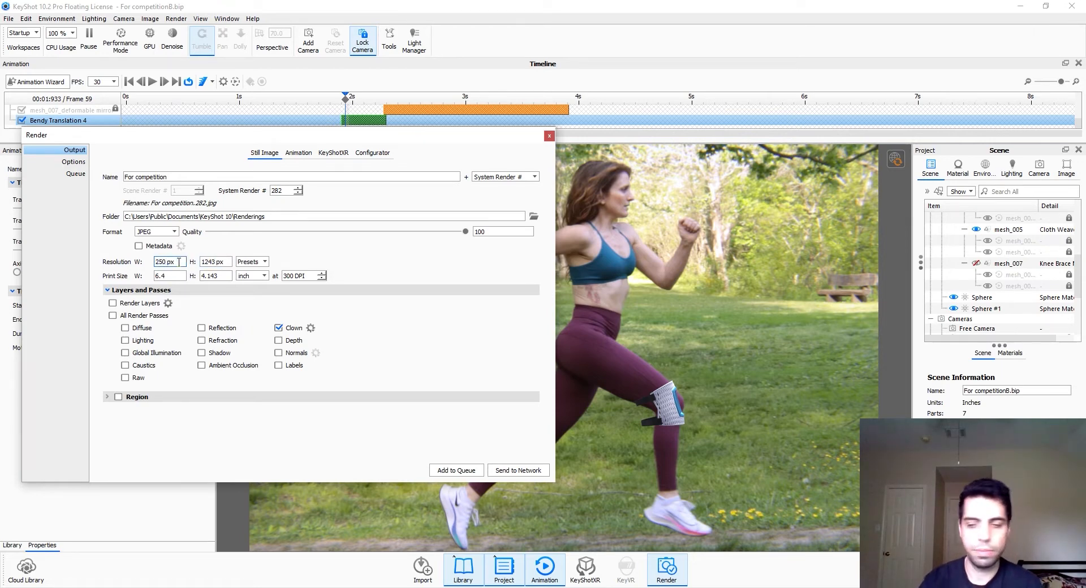
{"action": "type", "text": "0"}
{"action": "left_click", "coordinate": [207, 263]}
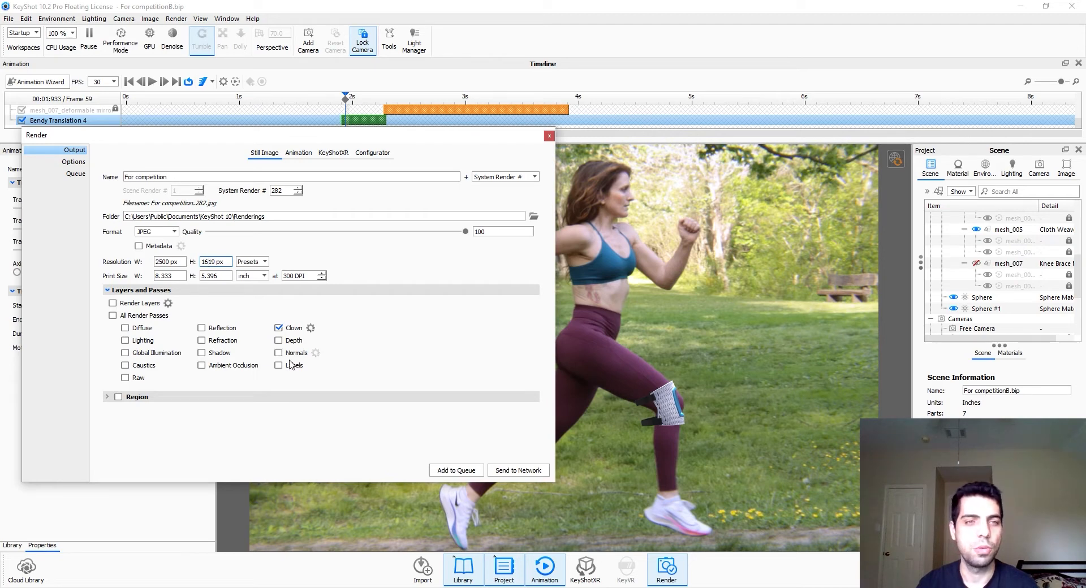
{"action": "left_click", "coordinate": [504, 471]}
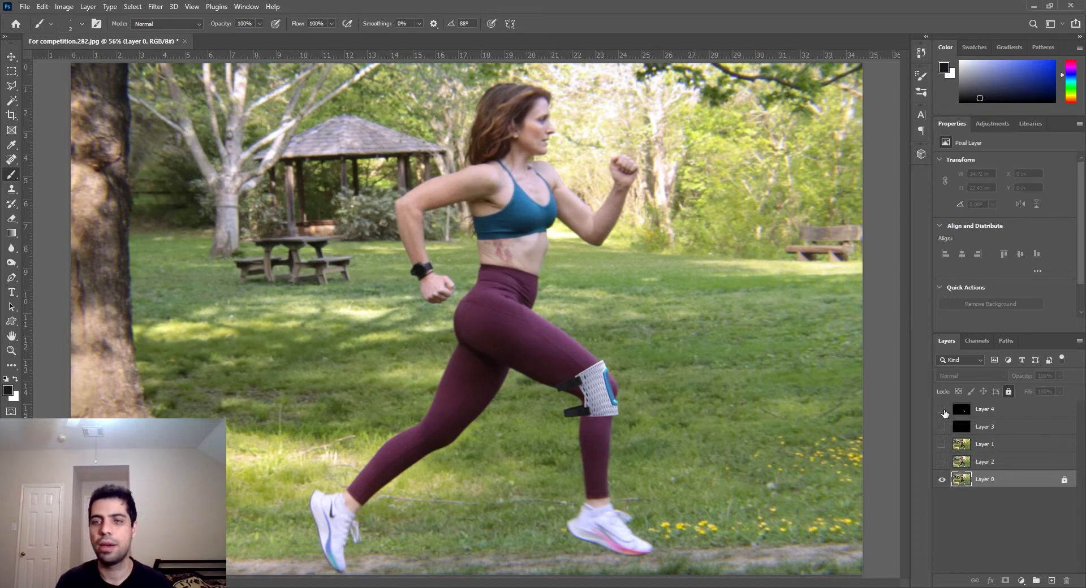
Step: In Photoshop, show the clown pass on Layer 4, select its red strip with the Magic Wand, and hide the layer again
{"action": "left_click", "coordinate": [942, 410]}
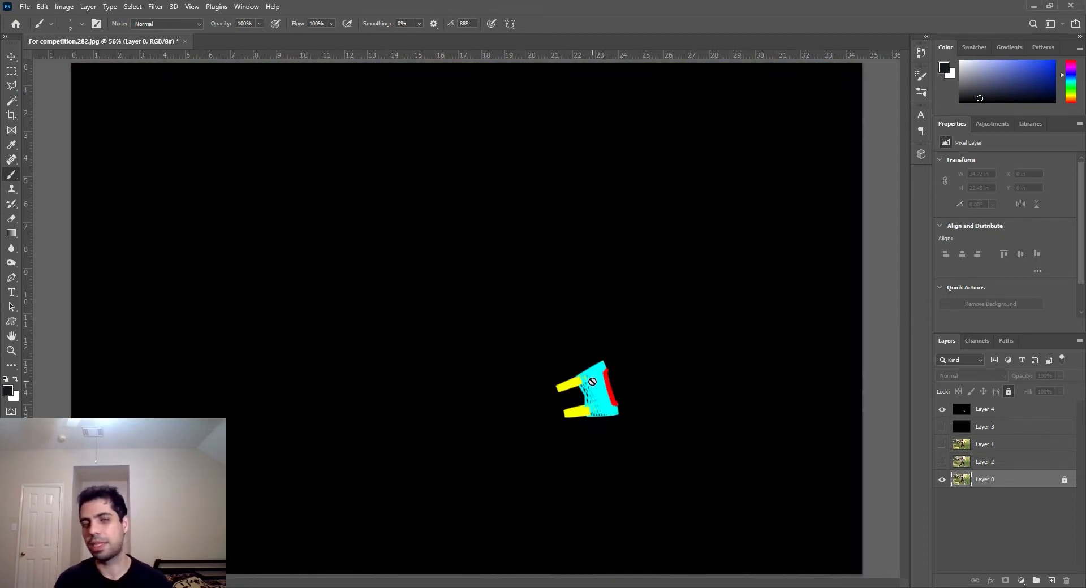
{"action": "key", "text": "ctrl+plus"}
{"action": "key", "text": "ctrl+plus"}
{"action": "left_click_drag", "start_coordinate": [593, 382], "coordinate": [362, 280]}
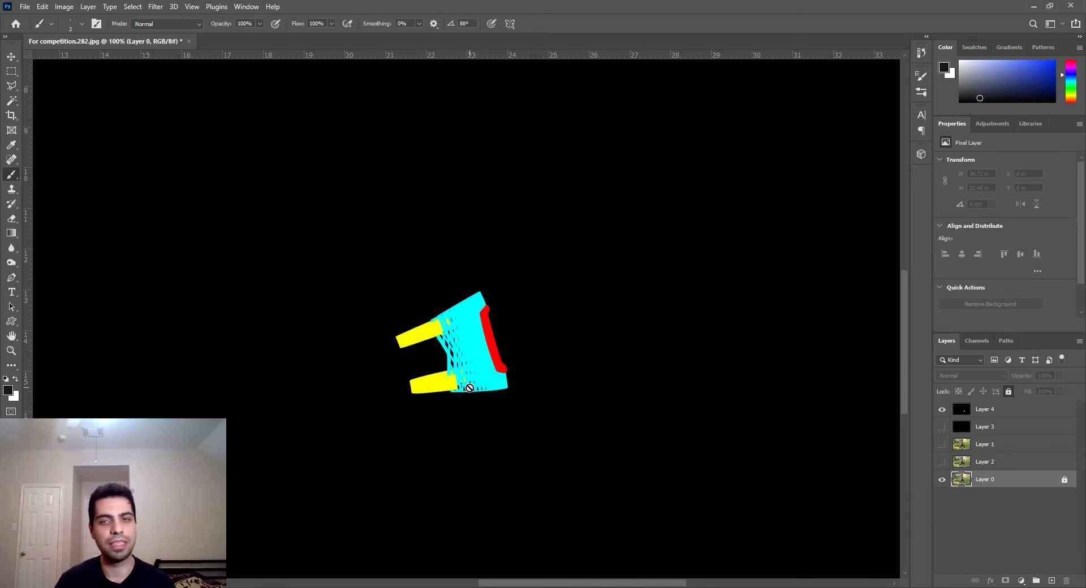
{"action": "left_click", "coordinate": [990, 410]}
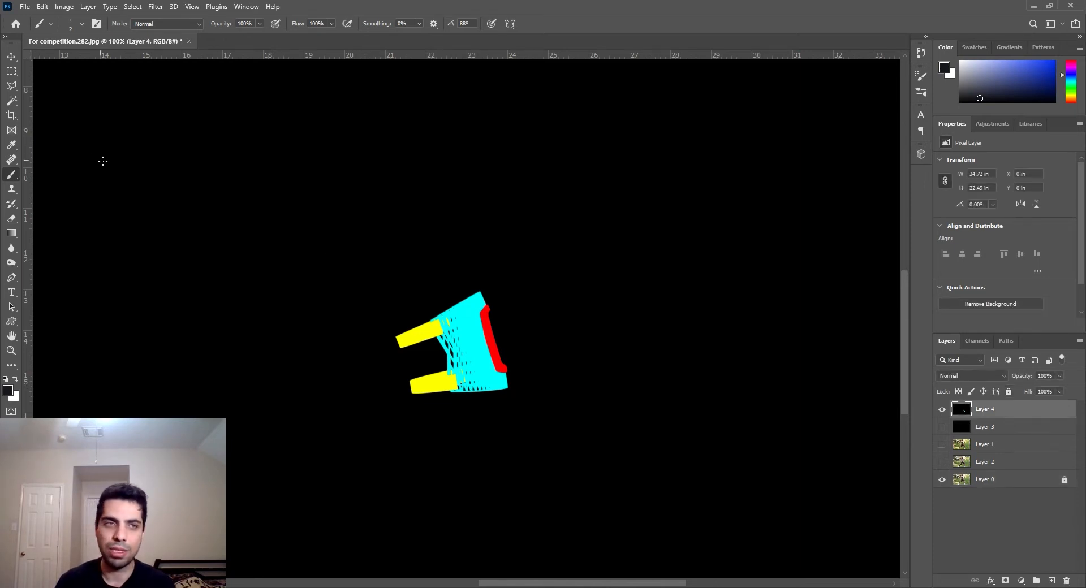
{"action": "key", "text": "w"}
{"action": "left_click", "coordinate": [494, 347]}
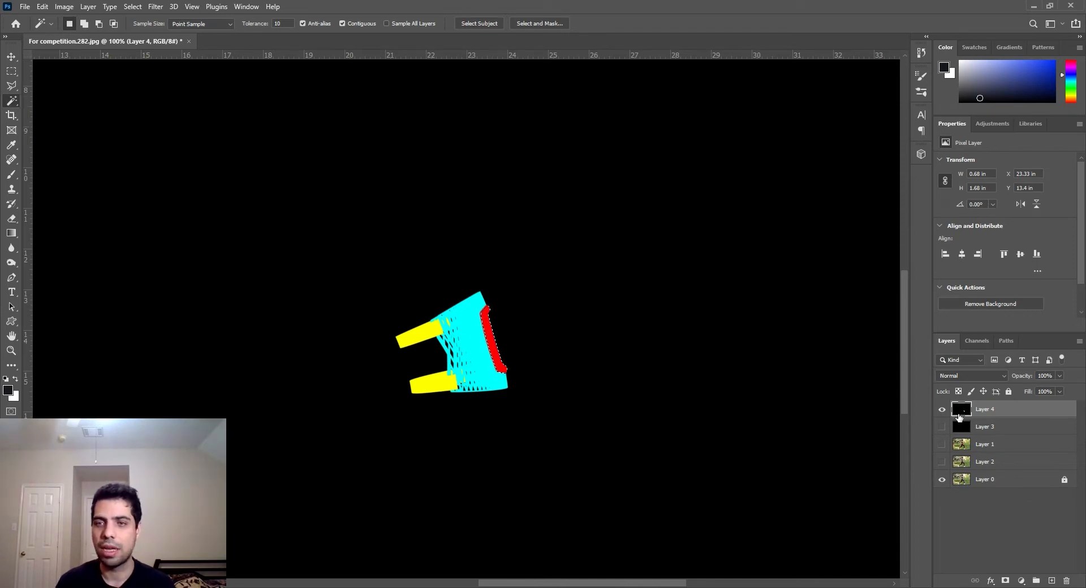
{"action": "left_click", "coordinate": [942, 410]}
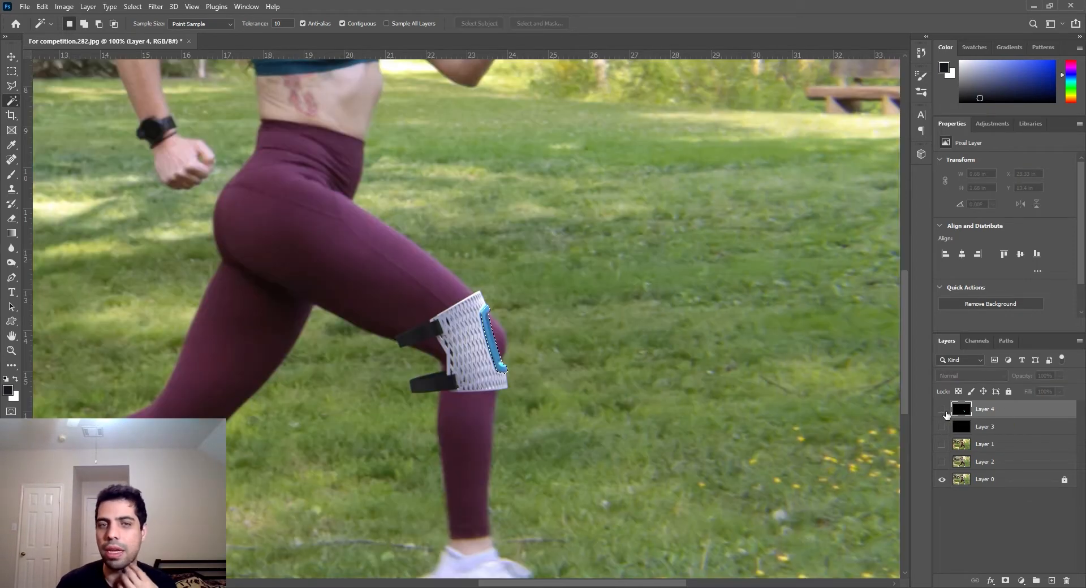
Step: Clear the selection and compare the knee brace render with the clown pass on Layer 4
{"action": "key", "text": "ctrl+plus"}
{"action": "key", "text": "ctrl+plus"}
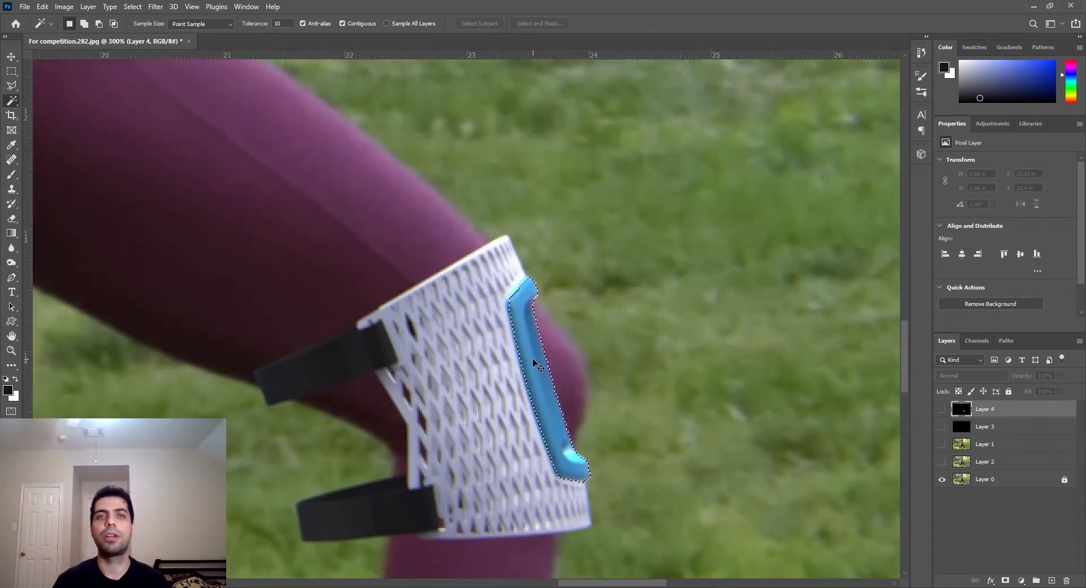
{"action": "key", "text": "ctrl+d"}
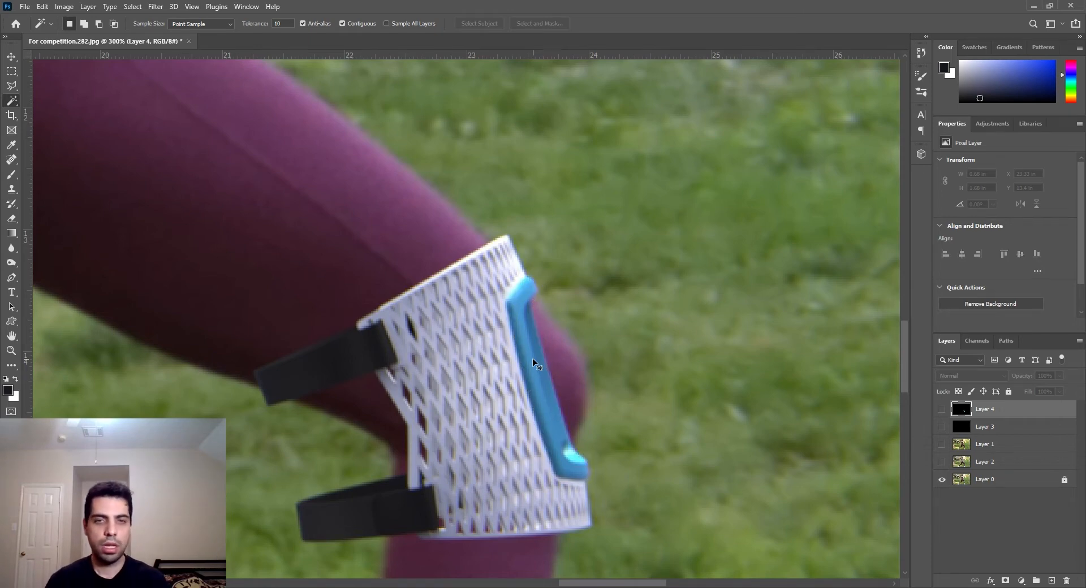
{"action": "left_click_drag", "start_coordinate": [555, 403], "coordinate": [613, 346]}
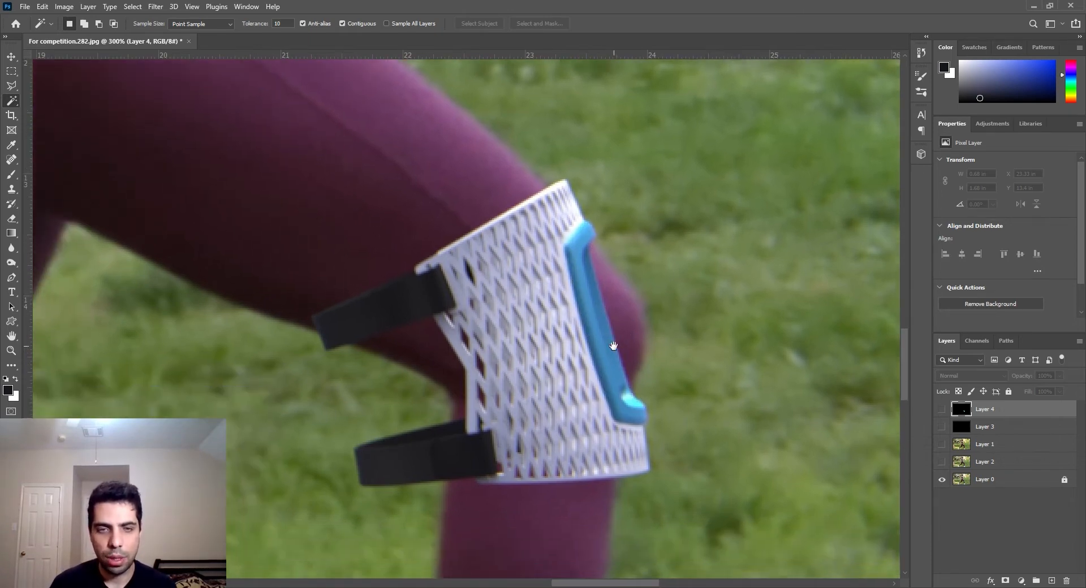
{"action": "left_click", "coordinate": [942, 411]}
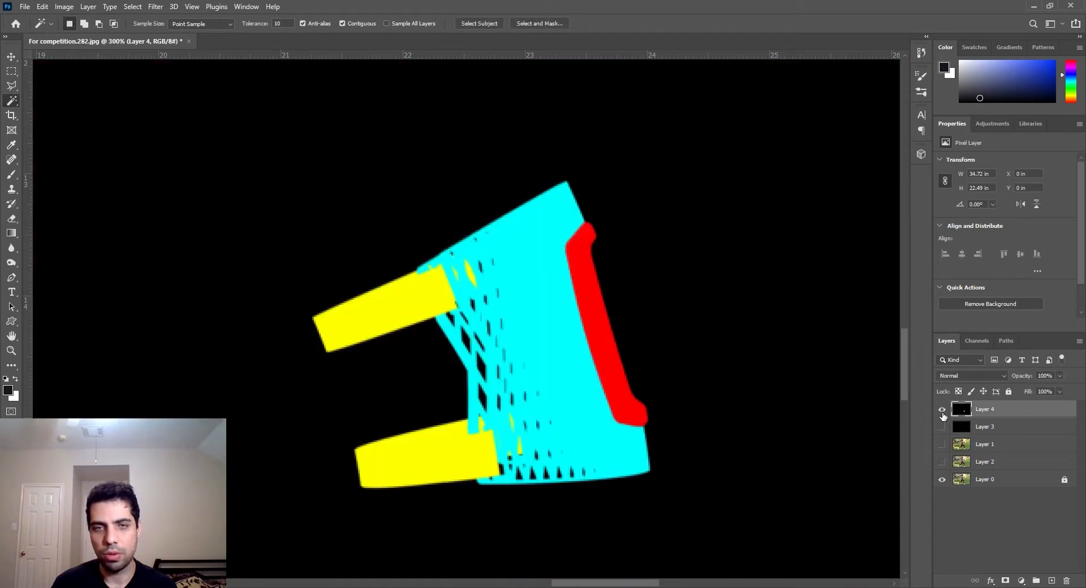
{"action": "left_click", "coordinate": [942, 411]}
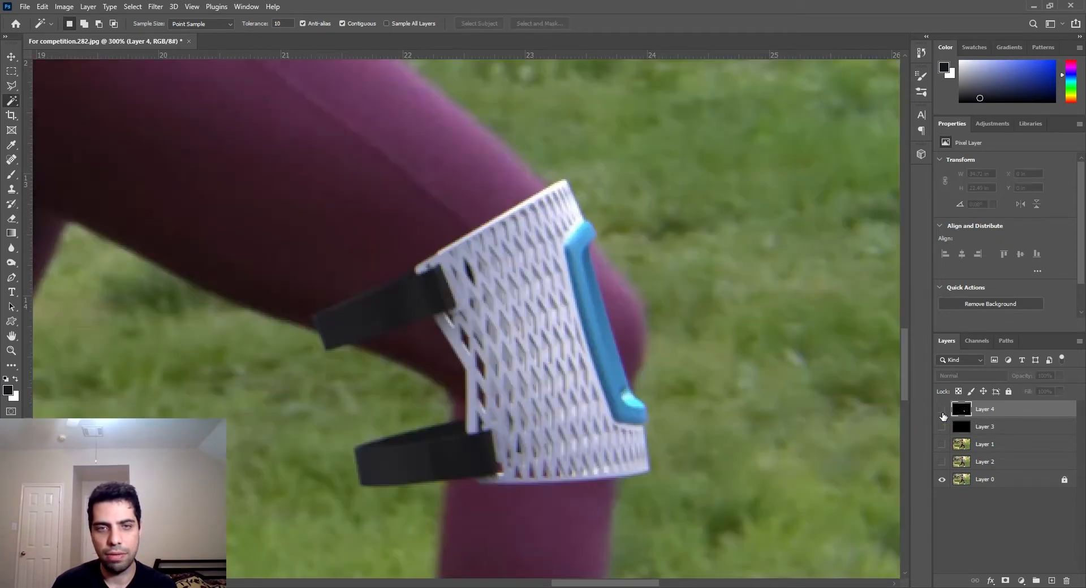
{"action": "left_click", "coordinate": [941, 411]}
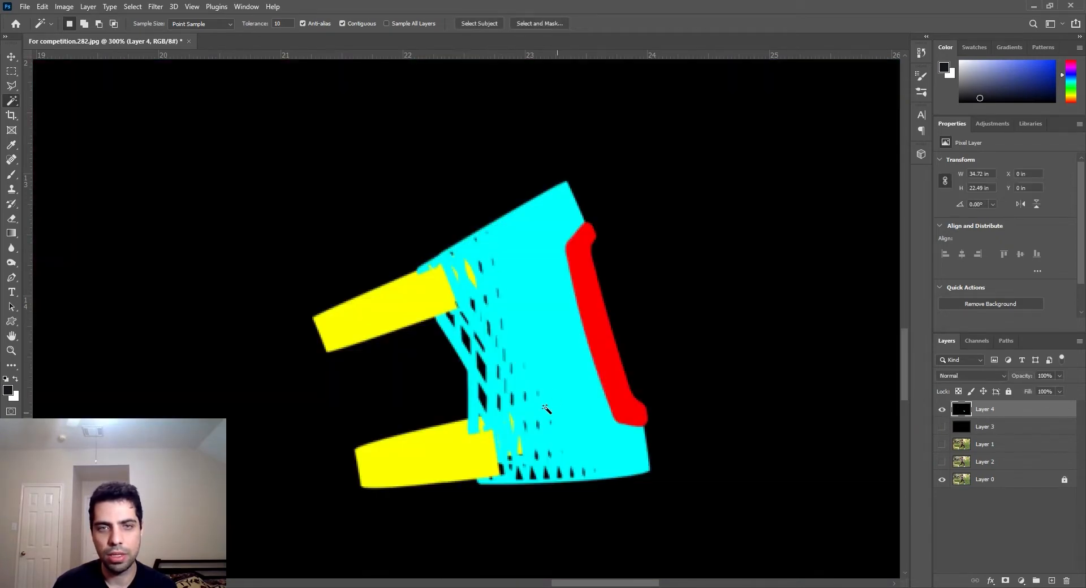
{"action": "left_click", "coordinate": [942, 410]}
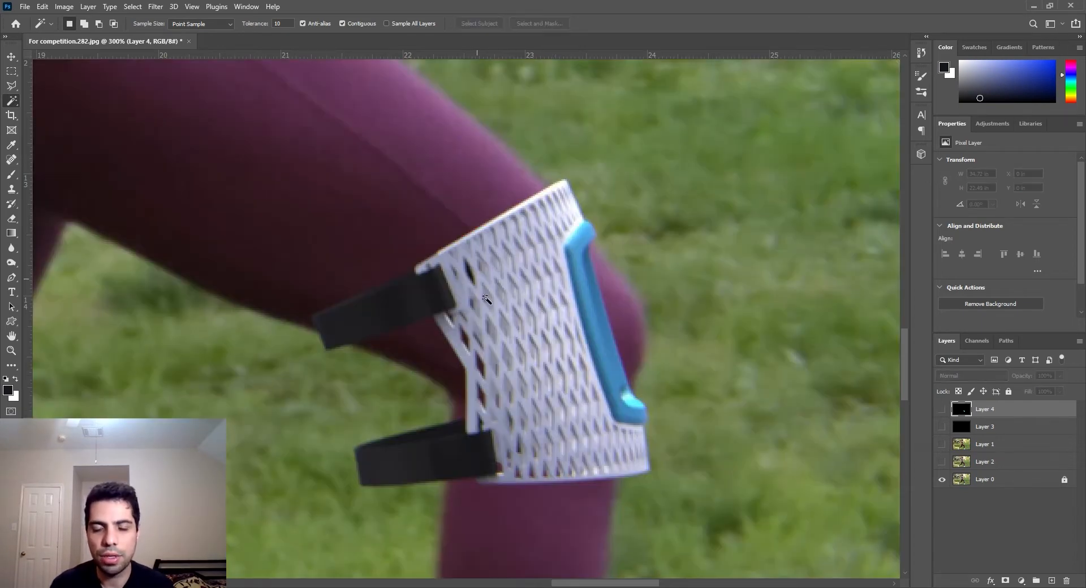
{"action": "left_click", "coordinate": [941, 410]}
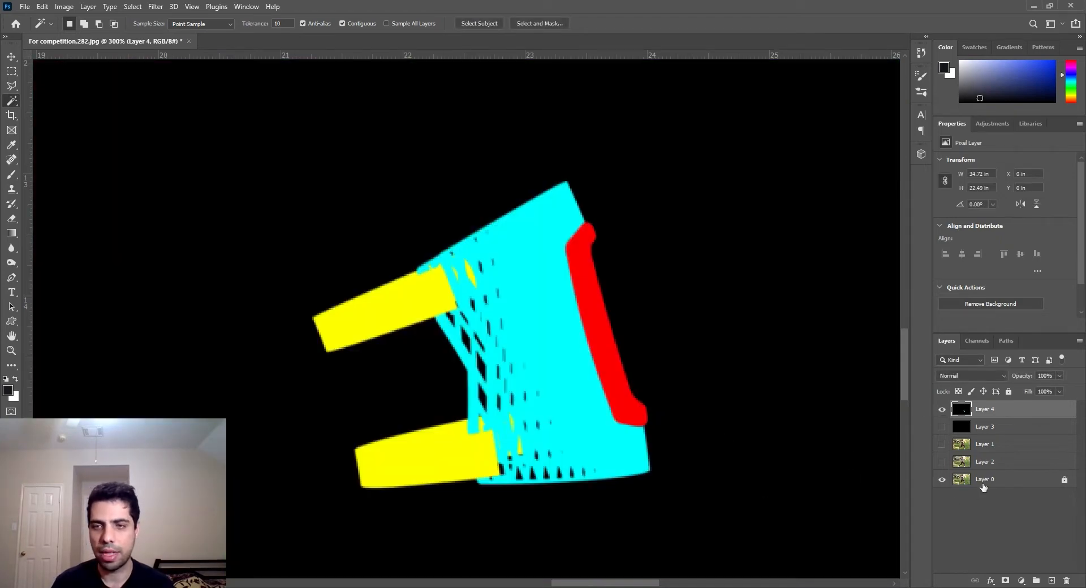
Step: Hide the clown pass on Layer 4 and duplicate Layer 0
{"action": "left_click", "coordinate": [941, 409]}
{"action": "left_click", "coordinate": [987, 480]}
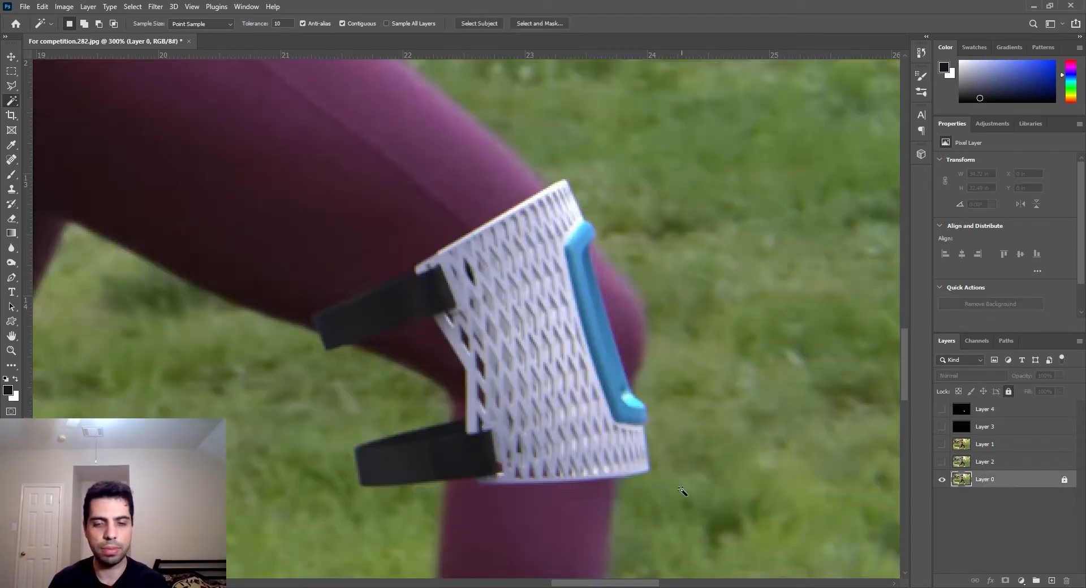
{"action": "key", "text": "ctrl+j"}
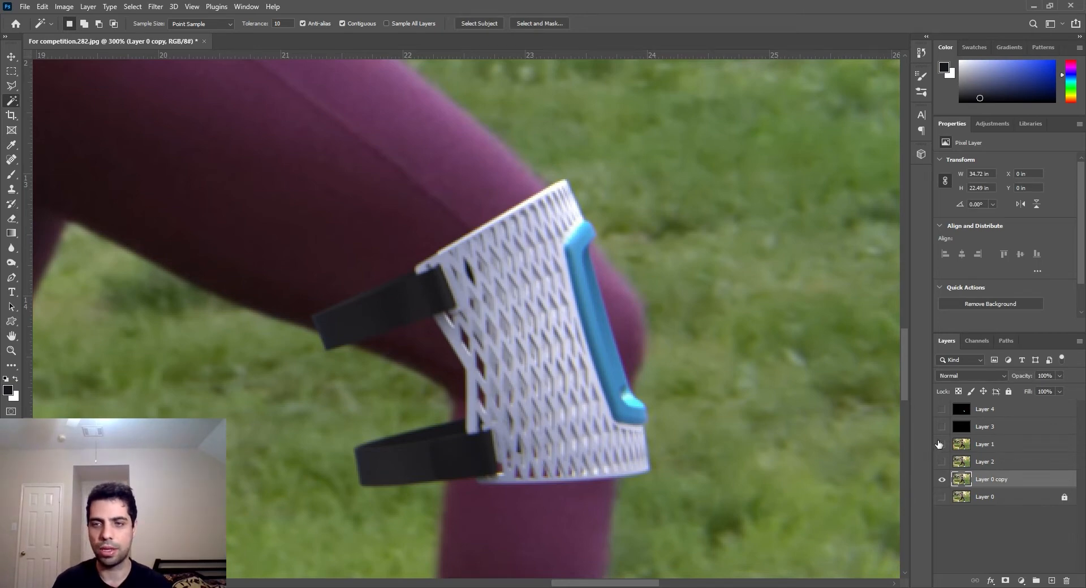
Step: Show Layer 4 and select all its black areas using the Magic Wand with Contiguous off and tolerance 100
{"action": "left_click", "coordinate": [981, 418]}
{"action": "left_click", "coordinate": [942, 410]}
{"action": "left_click", "coordinate": [482, 366]}
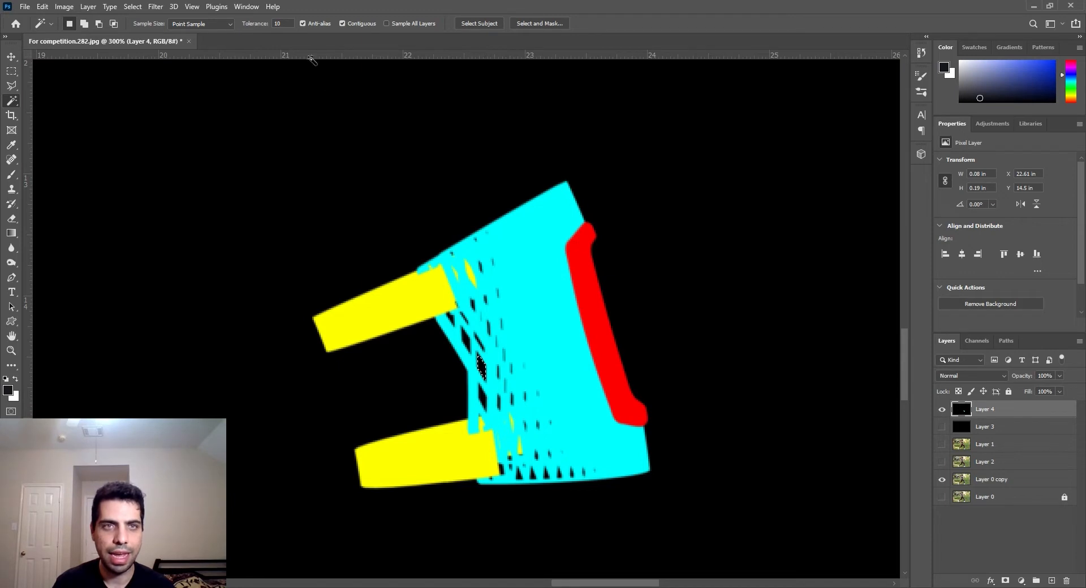
{"action": "key", "text": "ctrl+d"}
{"action": "left_click", "coordinate": [482, 400]}
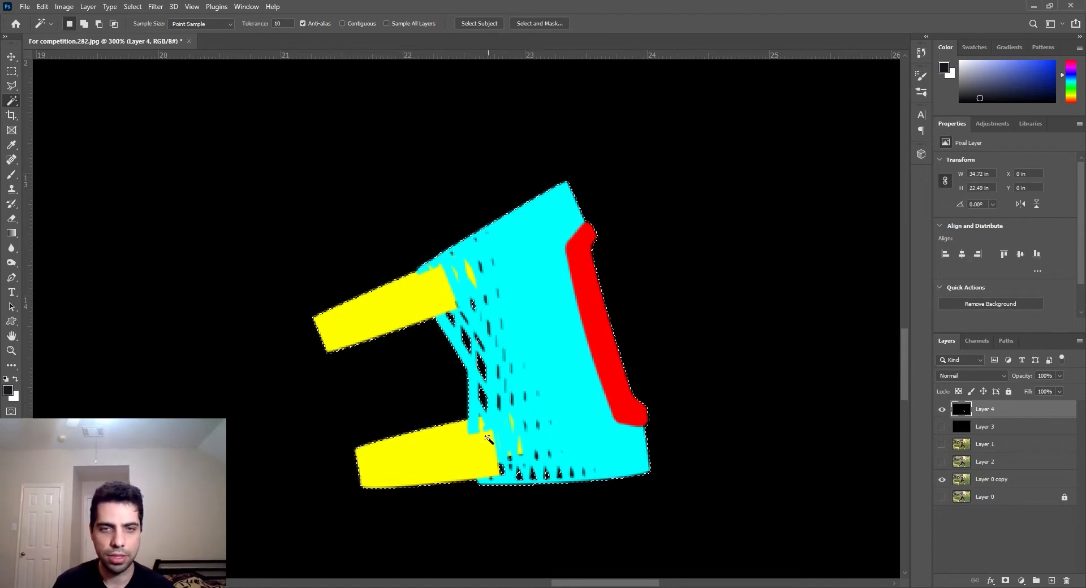
{"action": "key", "text": "ctrl+d"}
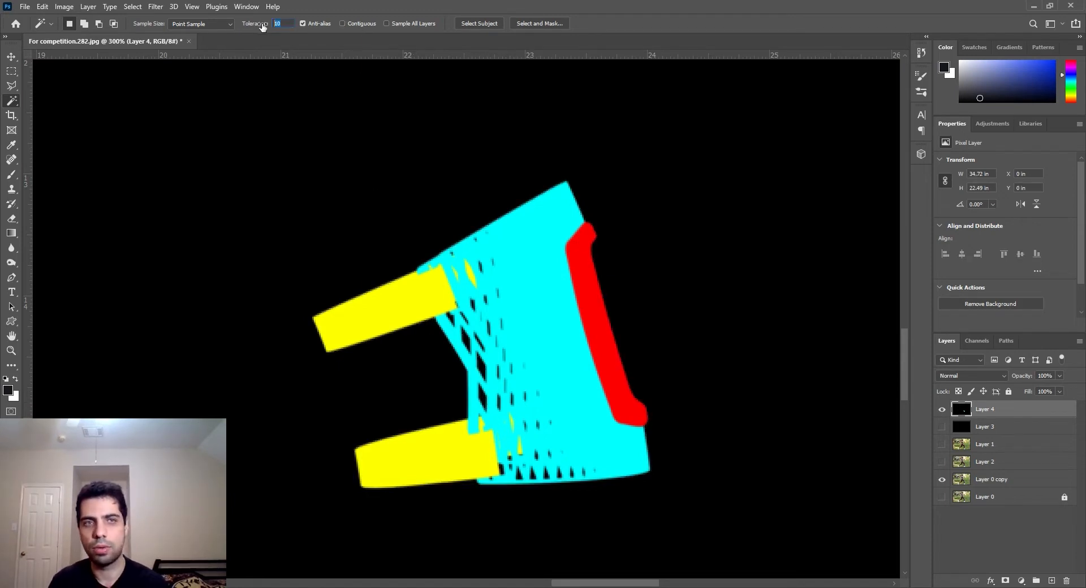
{"action": "left_click", "coordinate": [481, 370]}
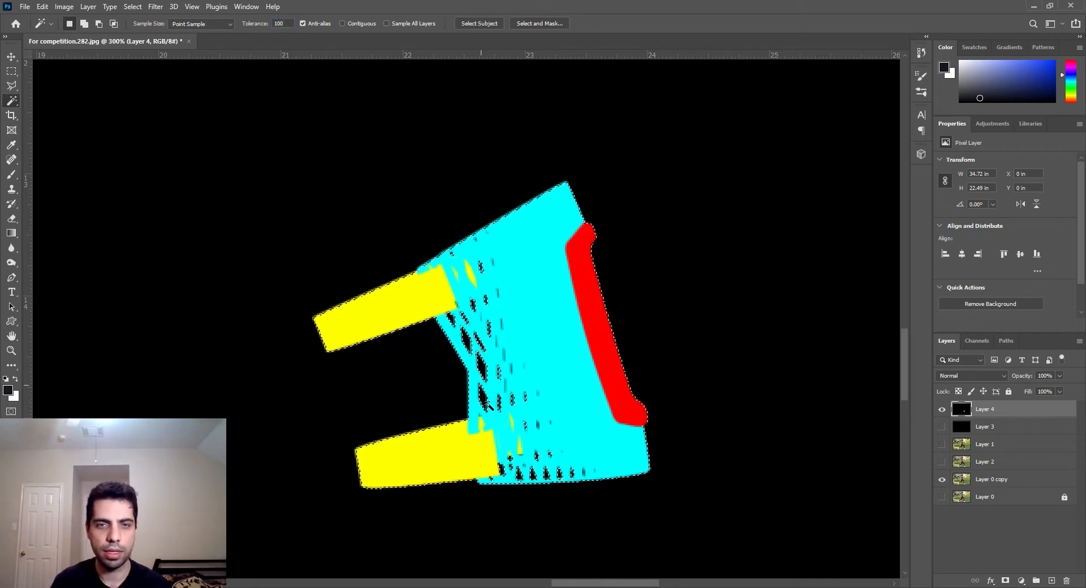
Step: Turn on Contiguous and subtract the outer black background from the selection, keeping only the black lattice holes selected
{"action": "left_click", "coordinate": [343, 23]}
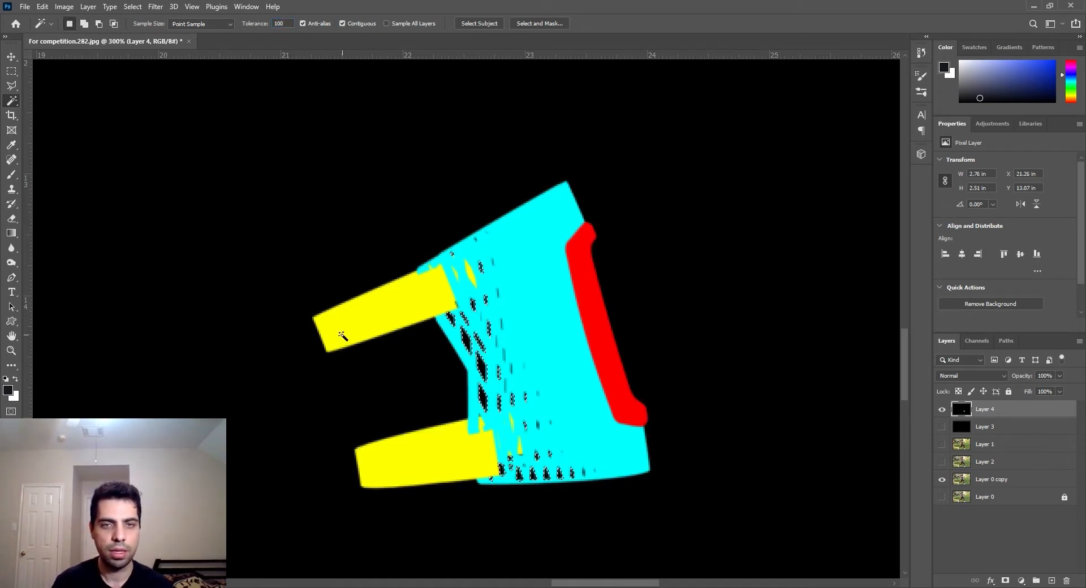
{"action": "key", "text": "ctrl+0"}
{"action": "key", "text": "ctrl+plus"}
{"action": "key", "text": "ctrl+plus"}
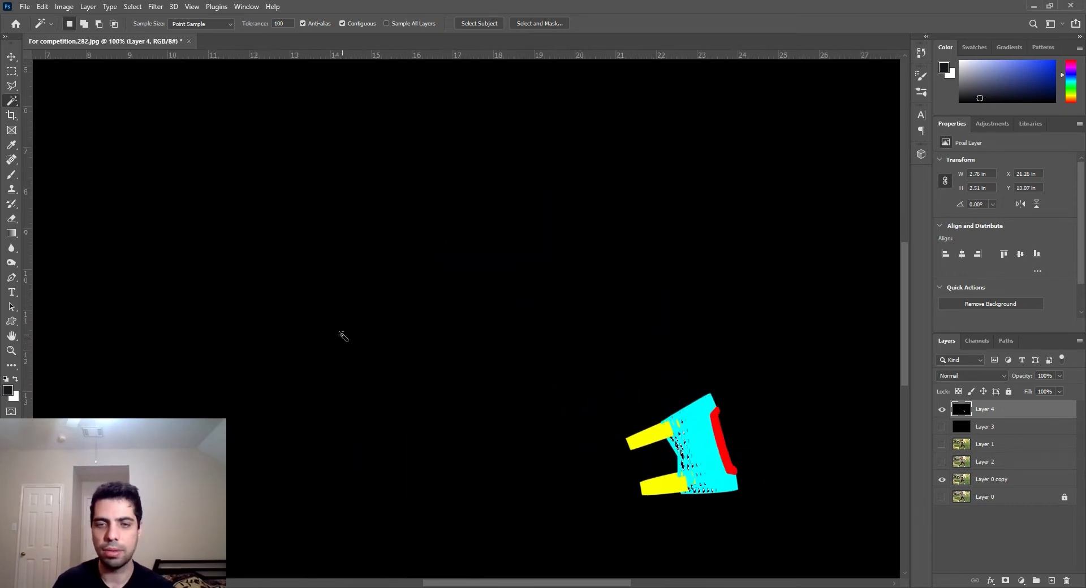
{"action": "left_click_drag", "start_coordinate": [659, 483], "coordinate": [389, 303]}
{"action": "key", "text": "ctrl+plus"}
{"action": "key", "text": "ctrl+plus"}
{"action": "key", "text": "ctrl+plus"}
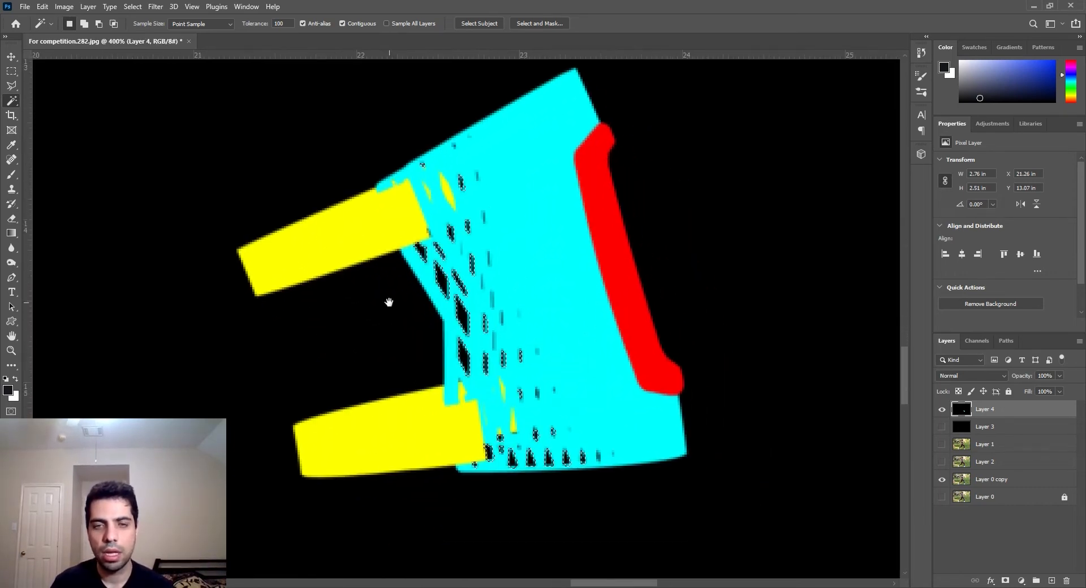
Step: Try adding the cyan lattice area to the Magic Wand selection, and subtract it again
{"action": "key", "text": "shift"}
{"action": "key", "text": "shift"}
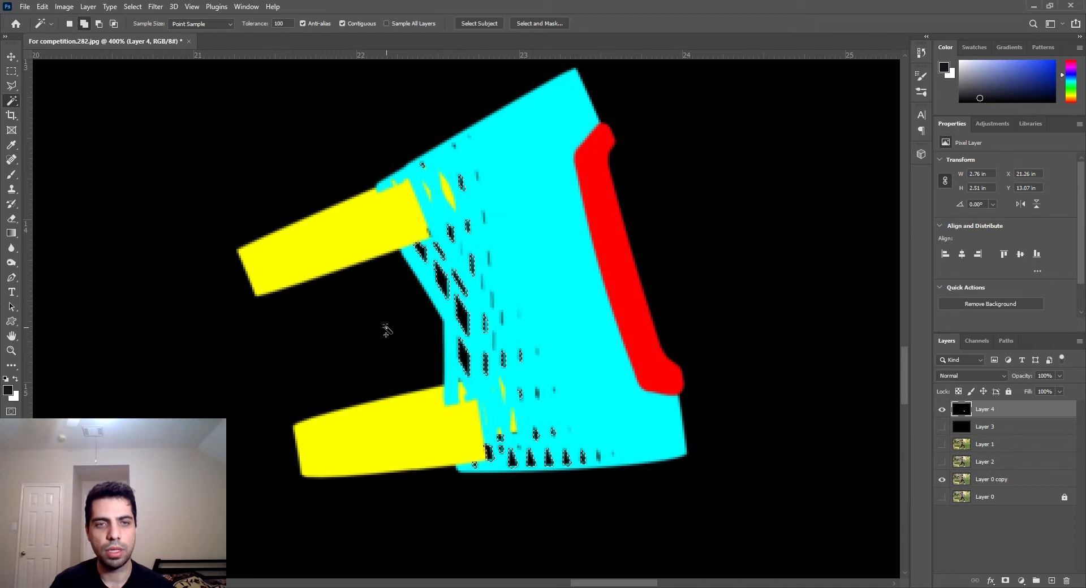
{"action": "key", "text": "alt"}
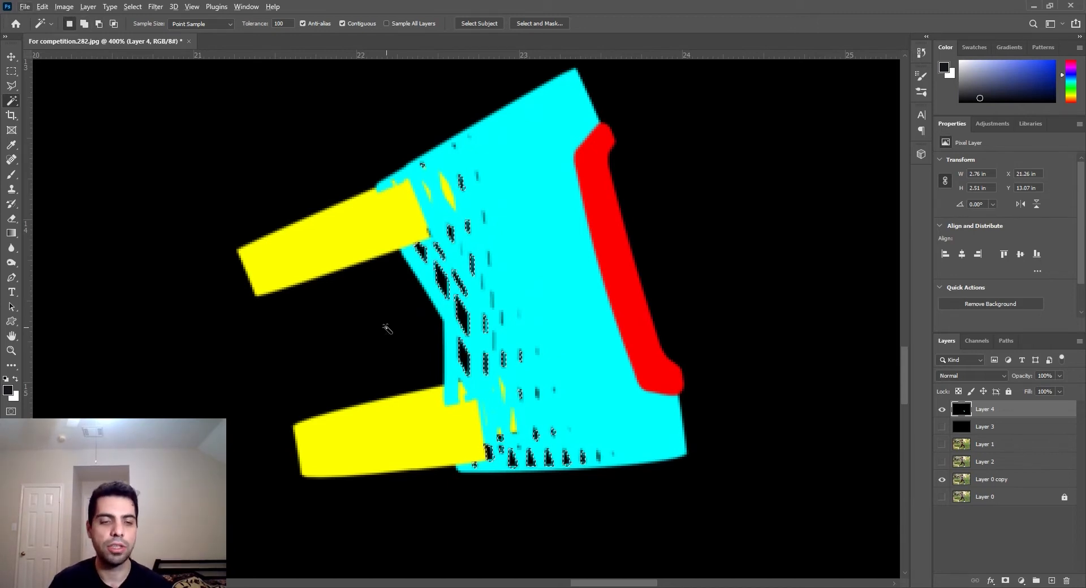
{"action": "key", "text": "alt"}
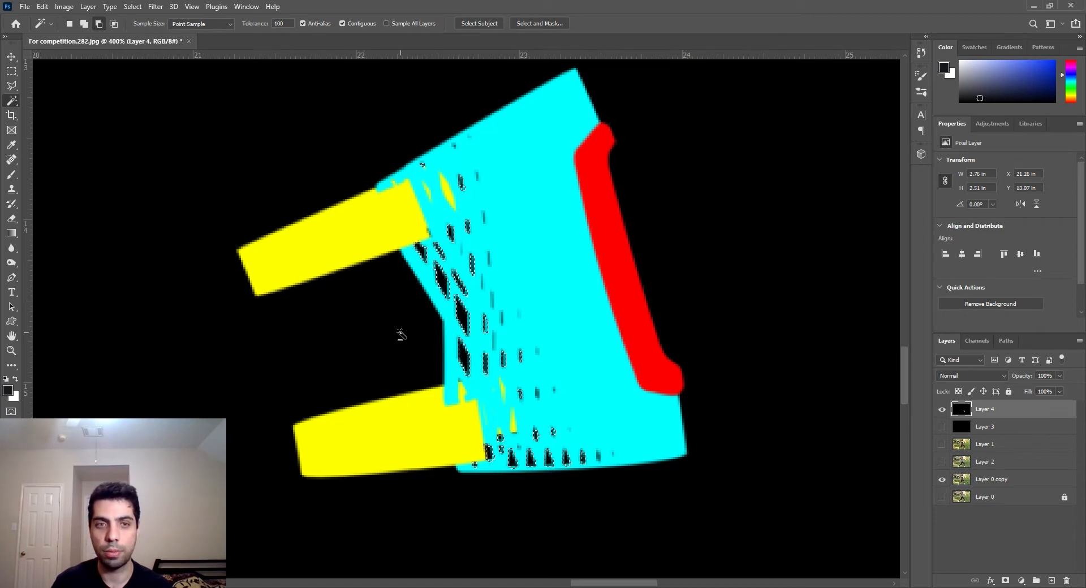
{"action": "key", "text": "shift"}
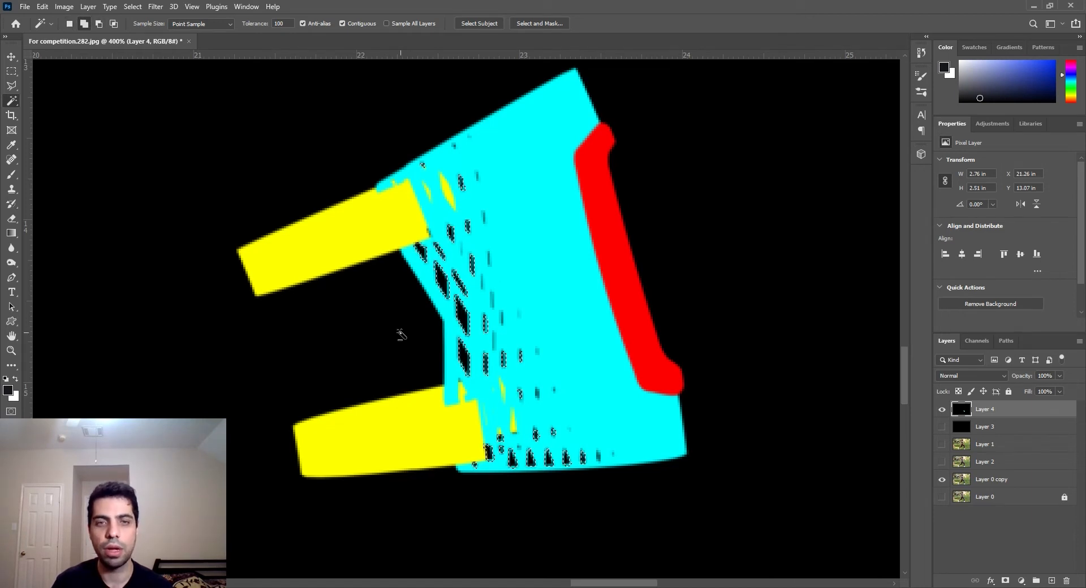
{"action": "left_click", "coordinate": [570, 377], "text": "shift"}
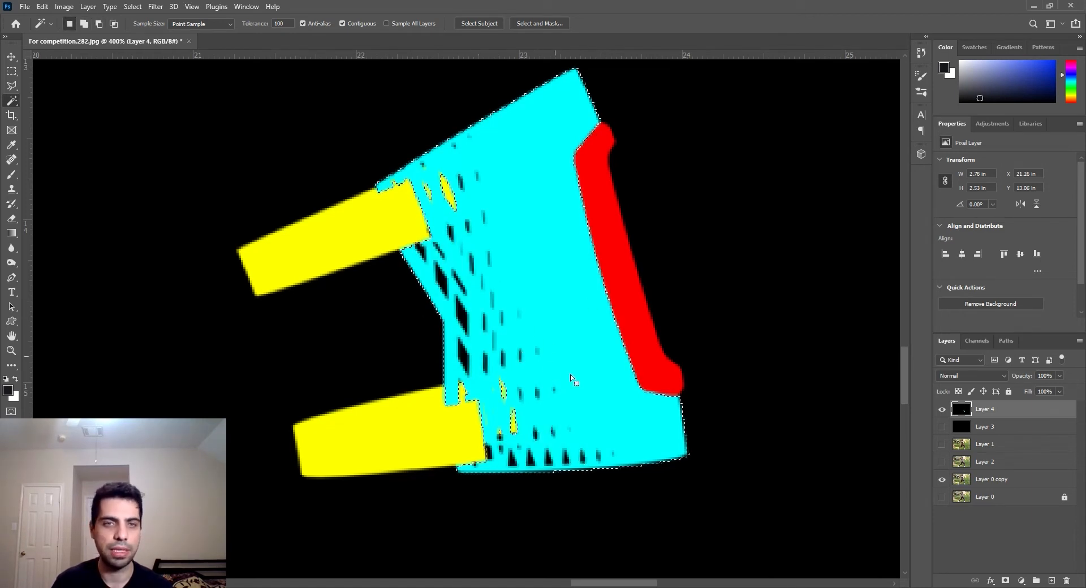
{"action": "left_click", "coordinate": [559, 347], "text": "alt"}
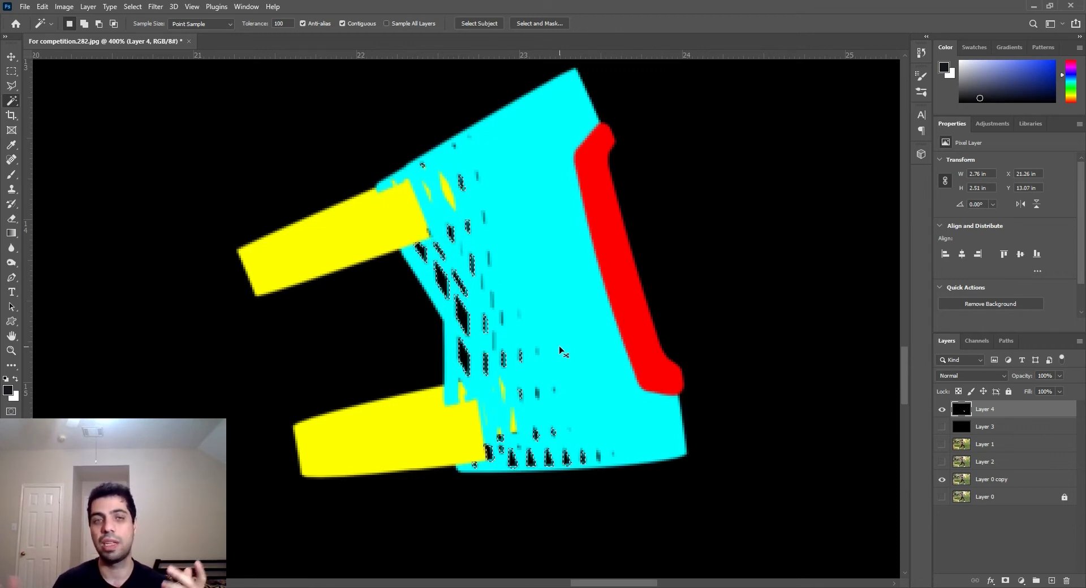
Step: Hide Layer 4, move Layer 2 below Layer 0 copy, and make Layer 0 copy the active layer
{"action": "left_click", "coordinate": [942, 410]}
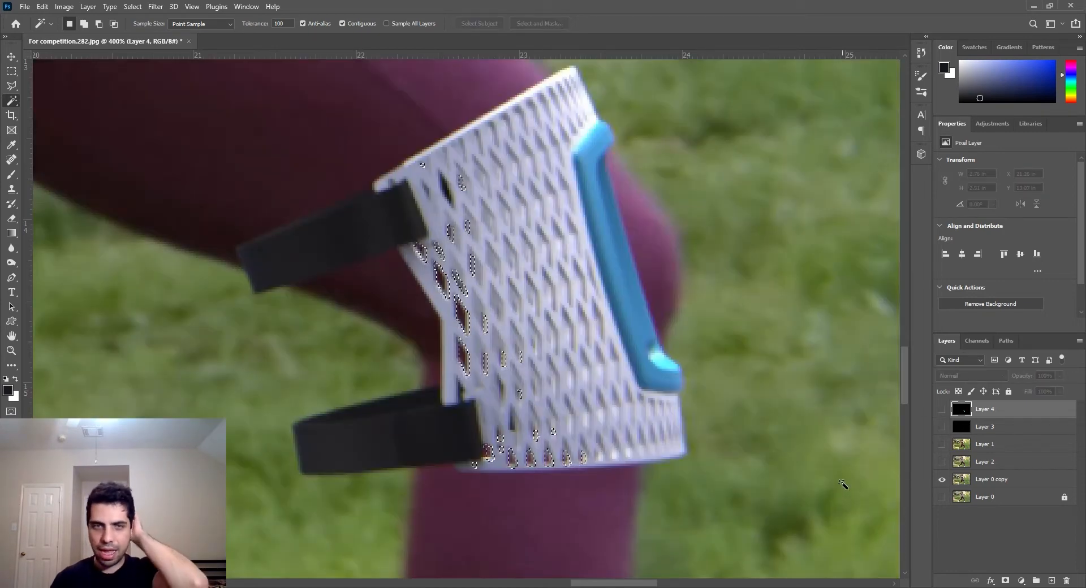
{"action": "left_click", "coordinate": [980, 480]}
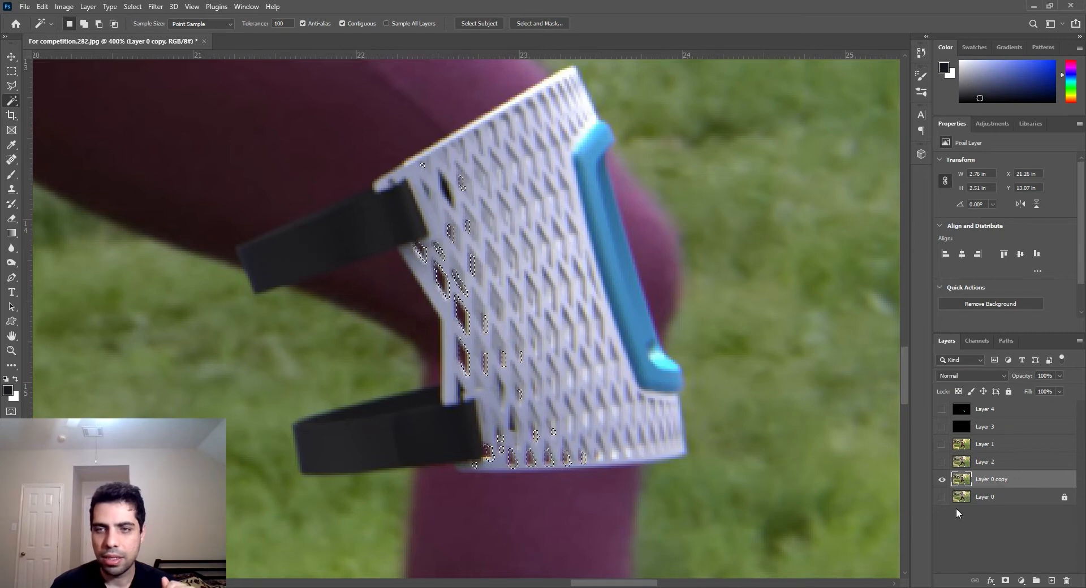
{"action": "double_click", "coordinate": [984, 462]}
{"action": "key", "text": "Return"}
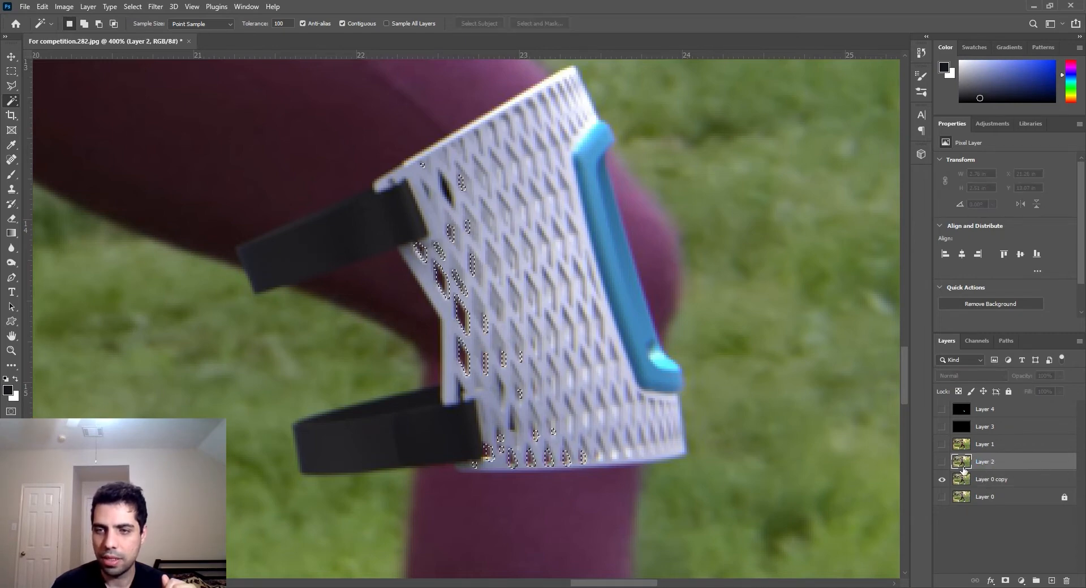
{"action": "left_click", "coordinate": [942, 462]}
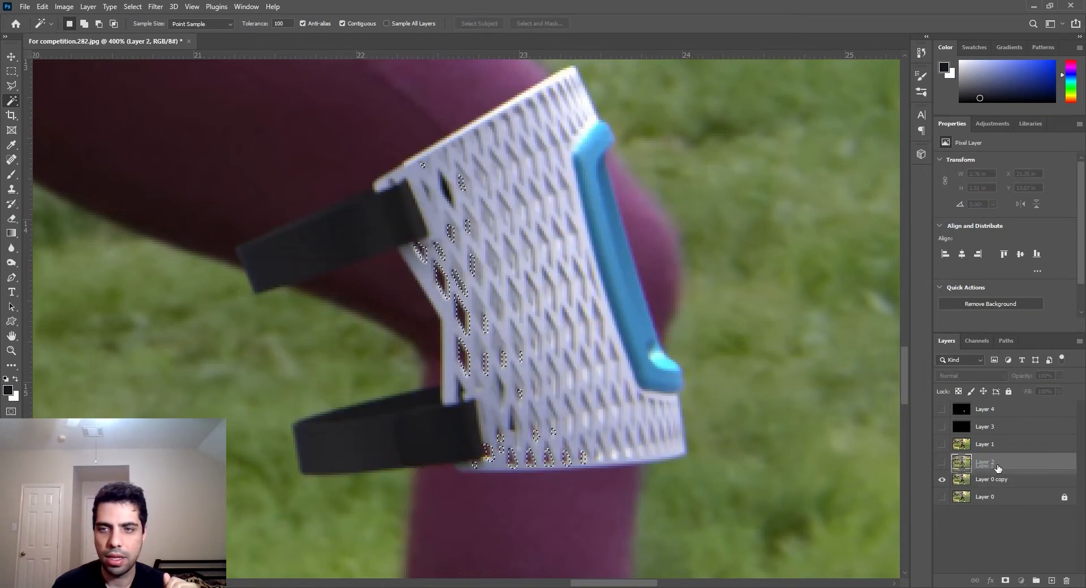
{"action": "left_click_drag", "start_coordinate": [995, 468], "coordinate": [992, 487]}
{"action": "left_click", "coordinate": [985, 466]}
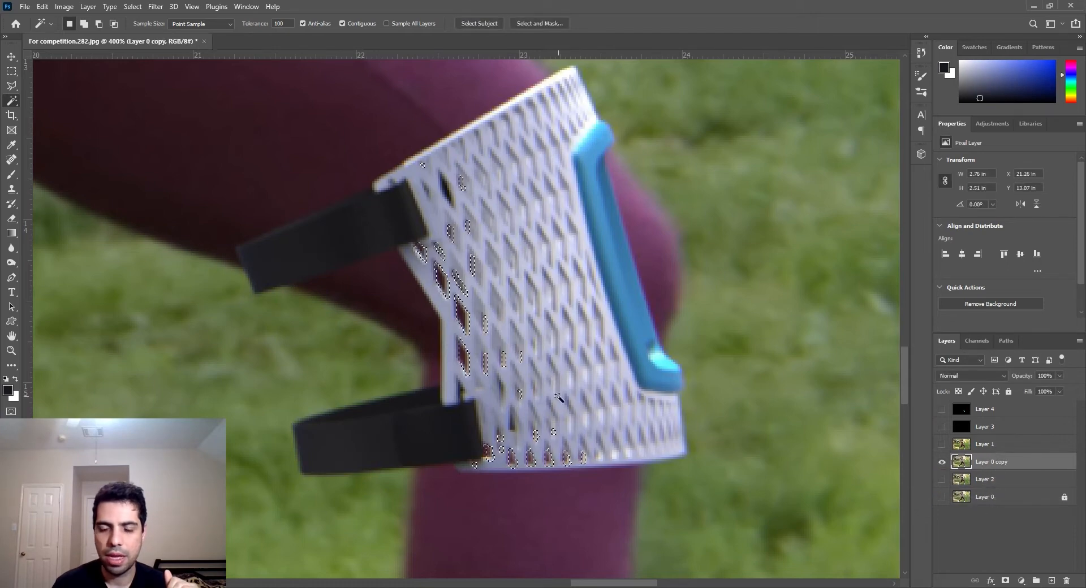
Step: Delete the selected lattice holes from Layer 0 copy, clear the selection, and show Layer 2 beneath it
{"action": "key", "text": "Delete"}
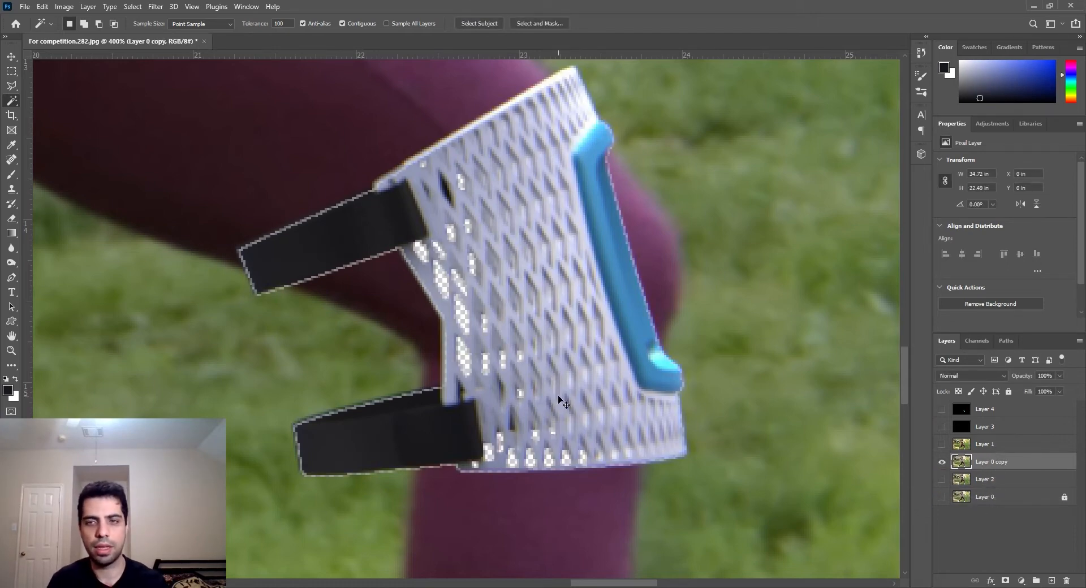
{"action": "left_click", "coordinate": [943, 480]}
{"action": "left_click_drag", "start_coordinate": [535, 439], "coordinate": [630, 458]}
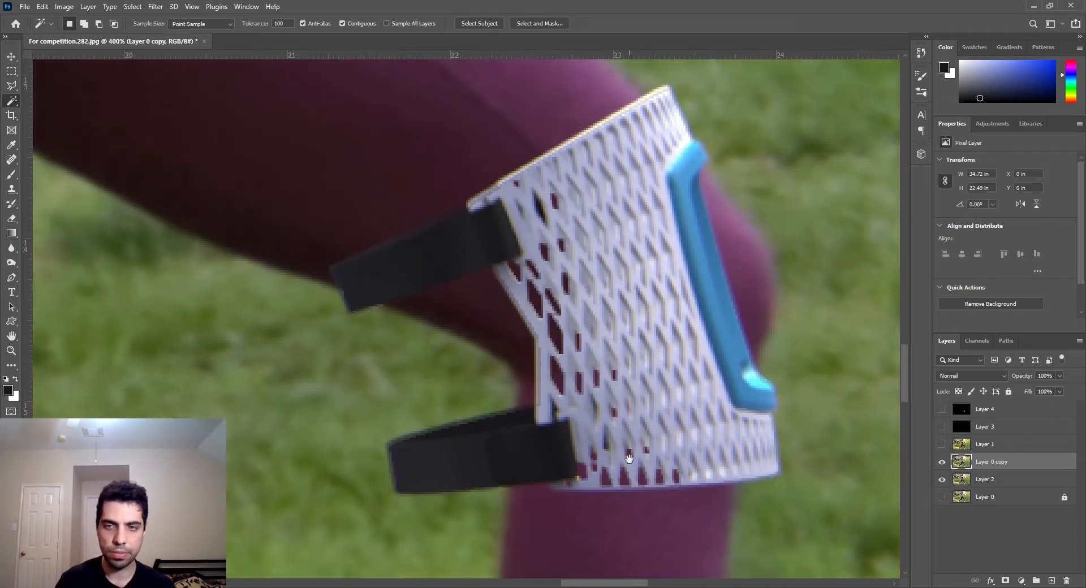
{"action": "left_click_drag", "start_coordinate": [563, 380], "coordinate": [489, 393]}
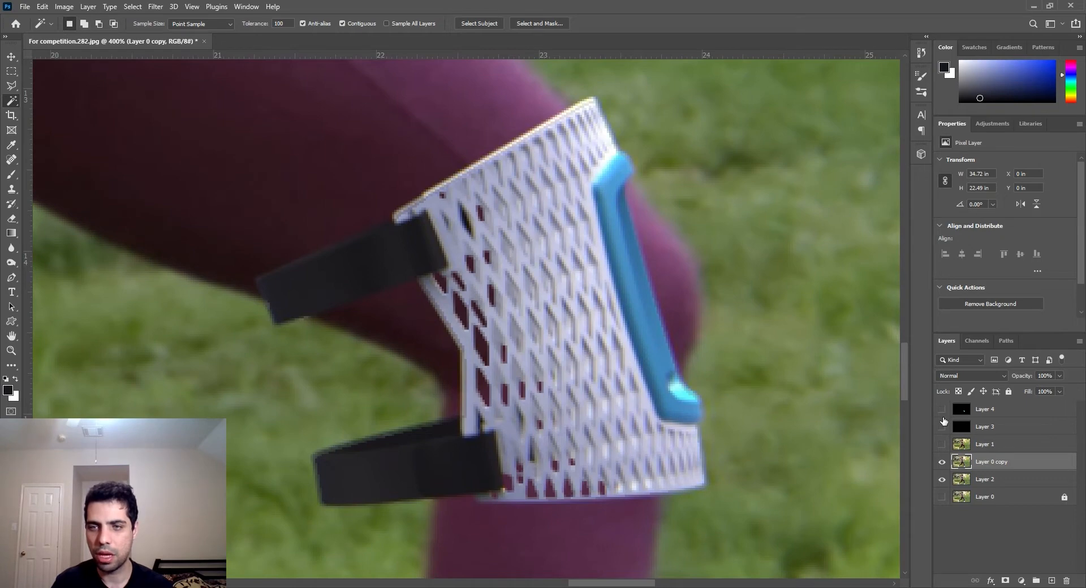
Step: With the Polygonal Lasso, outline two adjacent lattice holes near the brace's upper edge as one selection on Layer 0 copy
{"action": "key", "text": "ctrl+plus"}
{"action": "left_click_drag", "start_coordinate": [636, 420], "coordinate": [580, 390]}
{"action": "left_click", "coordinate": [11, 85]}
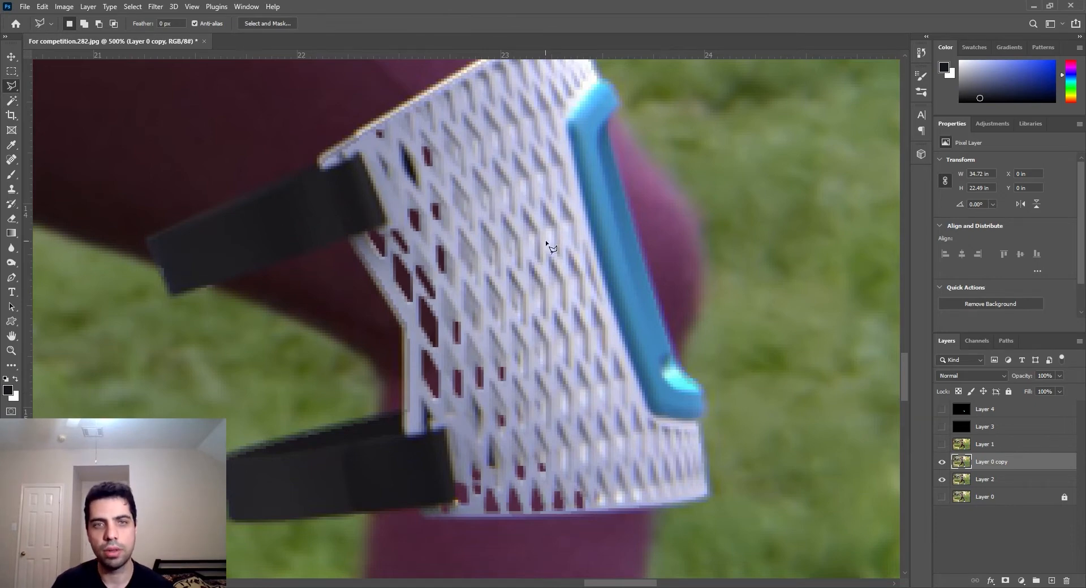
{"action": "left_click_drag", "start_coordinate": [549, 242], "coordinate": [554, 346]}
{"action": "left_click", "coordinate": [457, 231]}
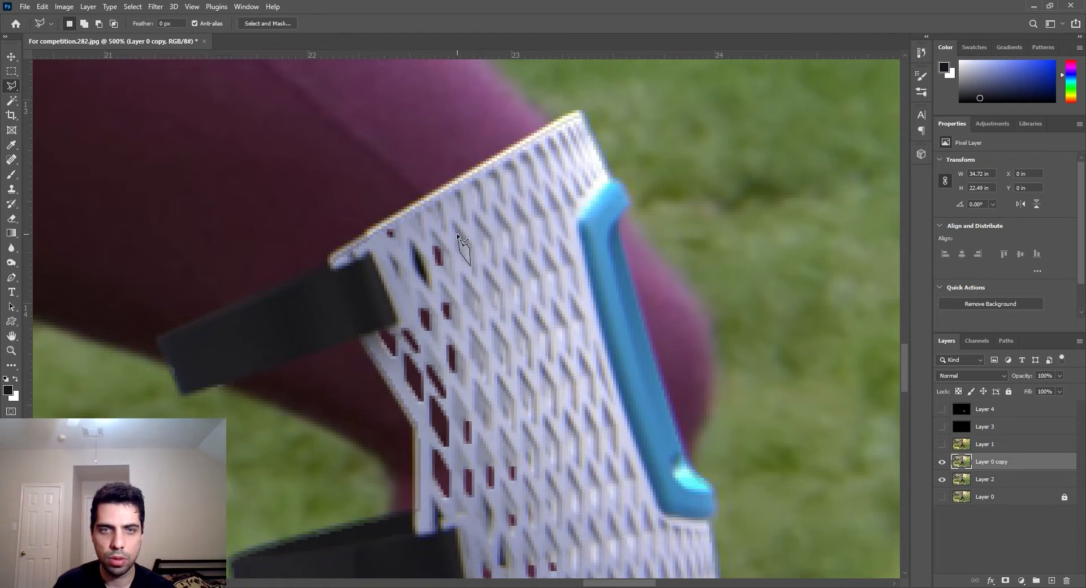
{"action": "left_click", "coordinate": [457, 233]}
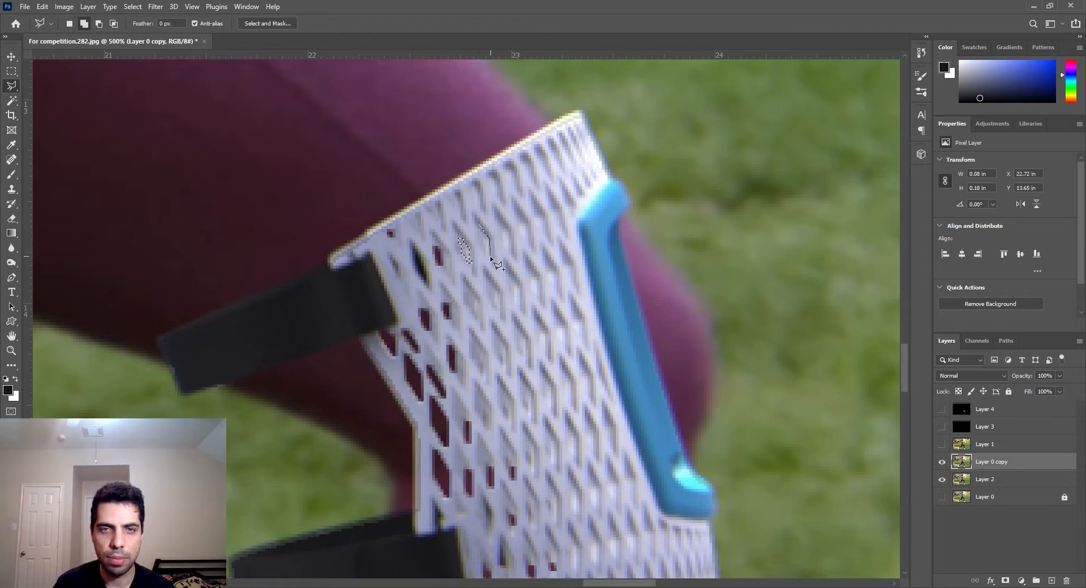
{"action": "left_click", "coordinate": [480, 228]}
Step: Add the next two lattice holes down the column beneath that pair to the selection
{"action": "left_click", "coordinate": [467, 284]}
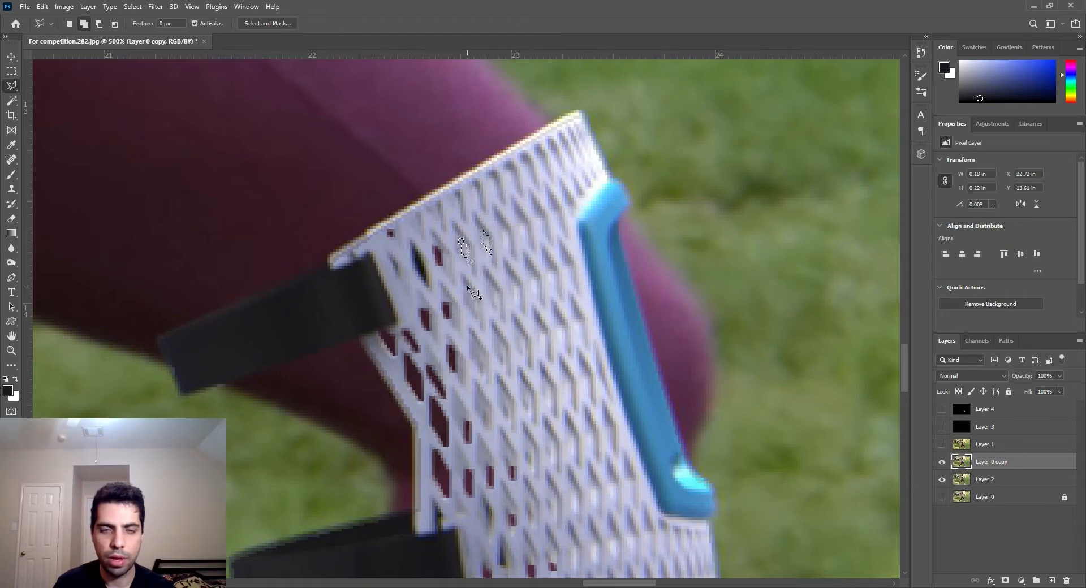
{"action": "left_click", "coordinate": [480, 318]}
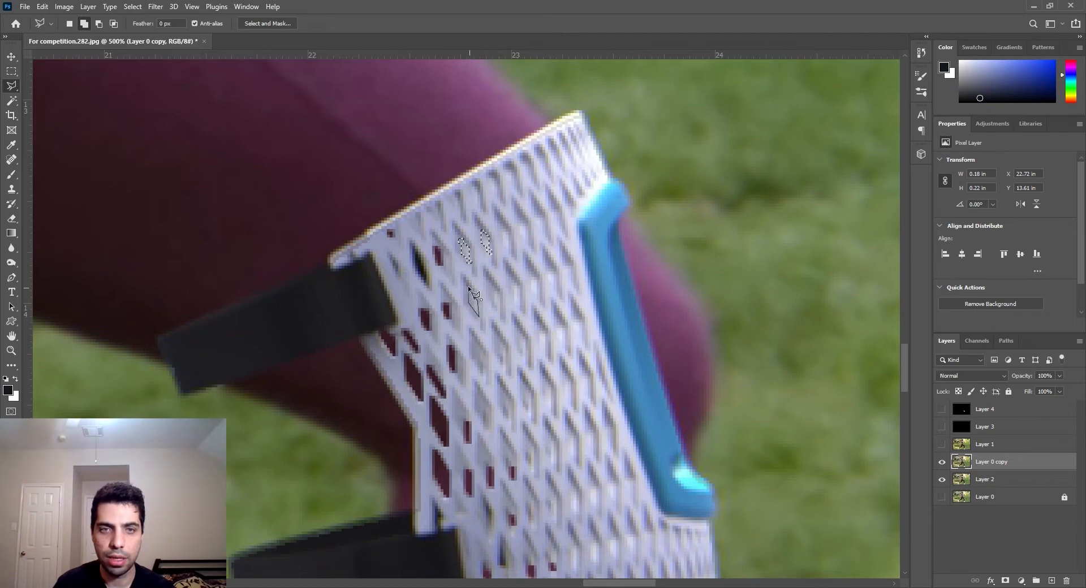
{"action": "left_click", "coordinate": [473, 336]}
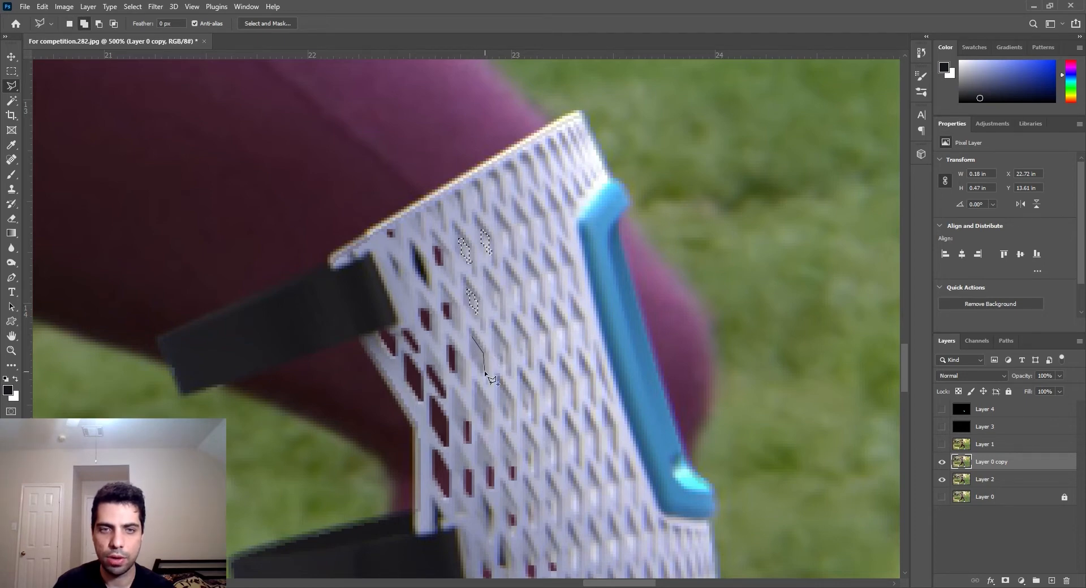
{"action": "left_click", "coordinate": [474, 358]}
{"action": "left_click", "coordinate": [472, 339]}
Step: Add two side-by-side lattice holes at mid-height of the brace to the lasso selection
{"action": "left_click_drag", "start_coordinate": [541, 404], "coordinate": [560, 356]}
{"action": "left_click", "coordinate": [497, 340]}
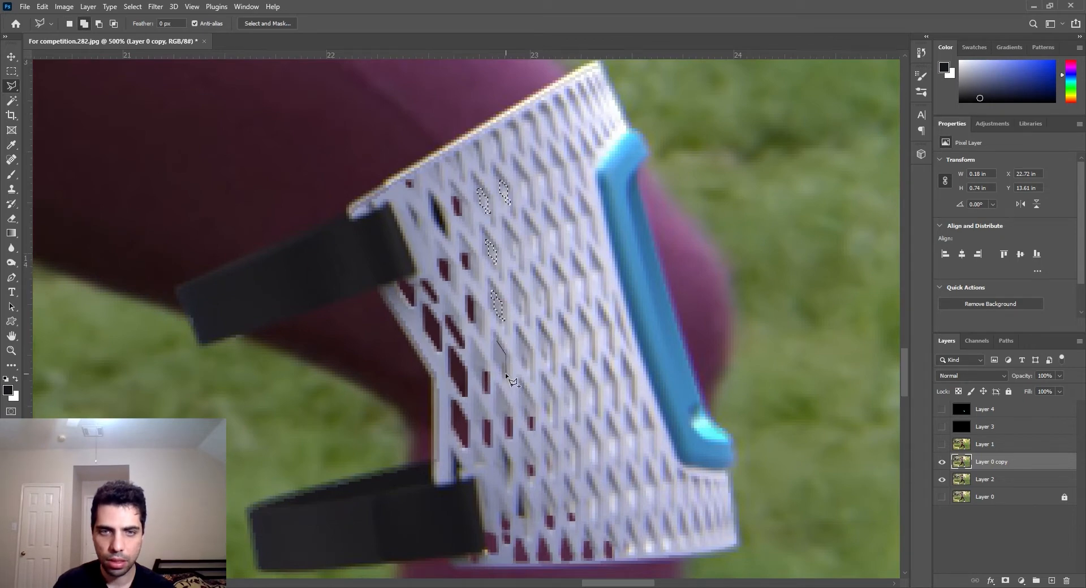
{"action": "left_click", "coordinate": [502, 371]}
{"action": "left_click", "coordinate": [497, 341]}
{"action": "left_click", "coordinate": [520, 336]}
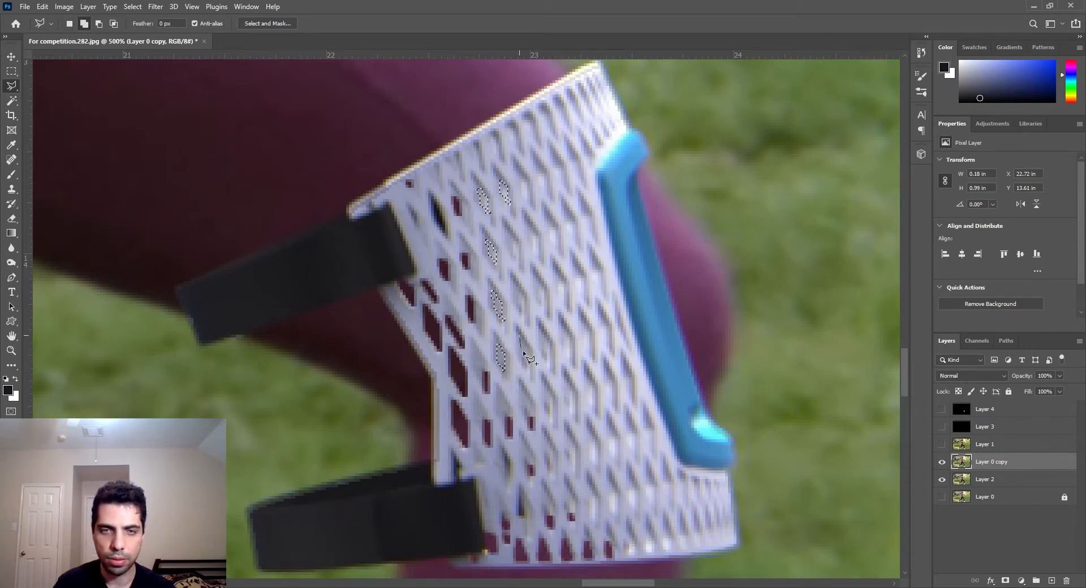
{"action": "left_click", "coordinate": [530, 355]}
{"action": "left_click", "coordinate": [528, 367]}
{"action": "left_click", "coordinate": [520, 350]}
{"action": "left_click", "coordinate": [520, 339]}
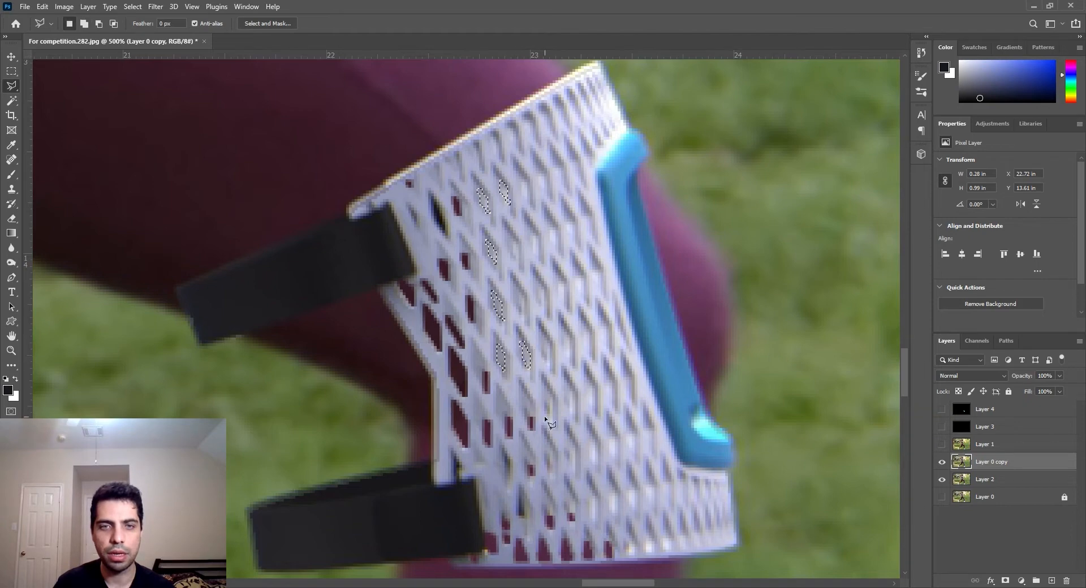
Step: Add two neighbouring lattice holes one row lower, including their partly cut areas, to the selection
{"action": "left_click_drag", "start_coordinate": [544, 416], "coordinate": [558, 384]}
{"action": "left_click", "coordinate": [516, 365], "text": "shift"}
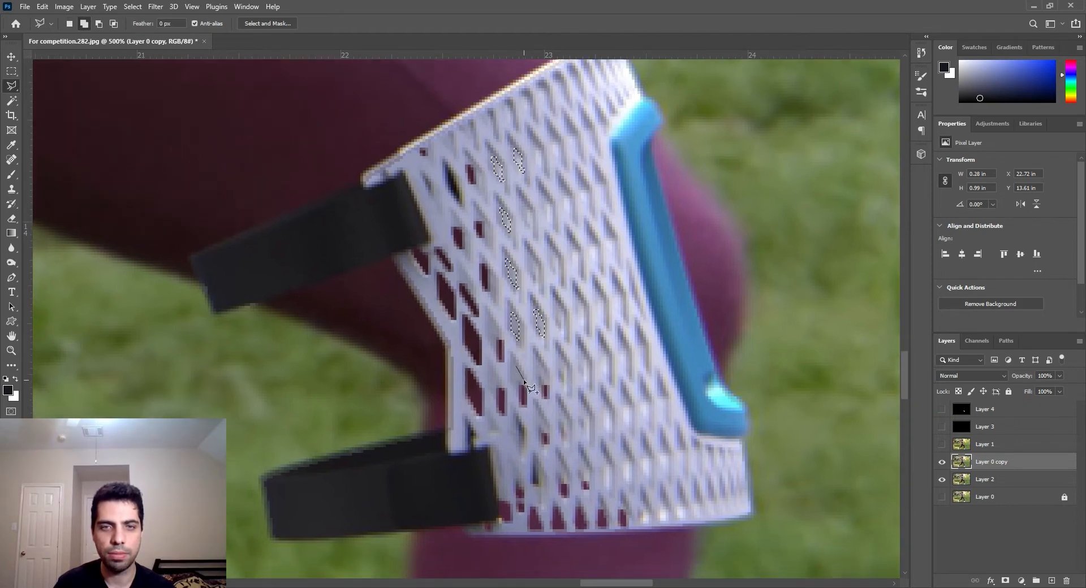
{"action": "left_click", "coordinate": [524, 382]}
{"action": "left_click", "coordinate": [524, 396]}
{"action": "left_click", "coordinate": [514, 382]}
{"action": "left_click", "coordinate": [516, 366]}
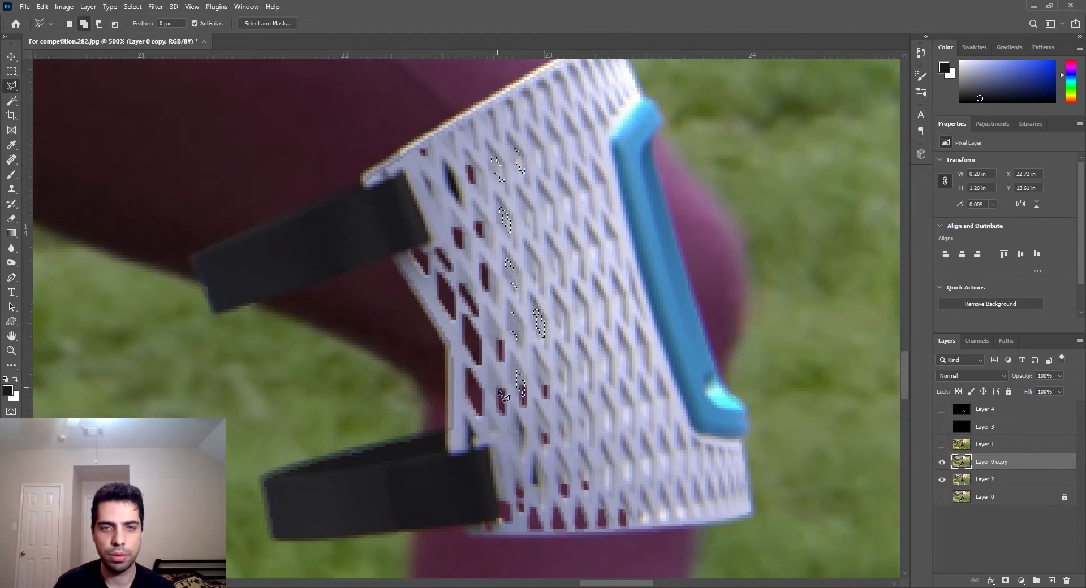
{"action": "left_click", "coordinate": [492, 371], "text": "shift"}
{"action": "left_click", "coordinate": [500, 386]}
{"action": "left_click", "coordinate": [502, 401]}
{"action": "left_click", "coordinate": [494, 396]}
{"action": "left_click", "coordinate": [492, 370]}
Step: Add two partly cut lattice holes at mid-height on the strap side of the brace to the selection
{"action": "left_click", "coordinate": [489, 317], "text": "shift"}
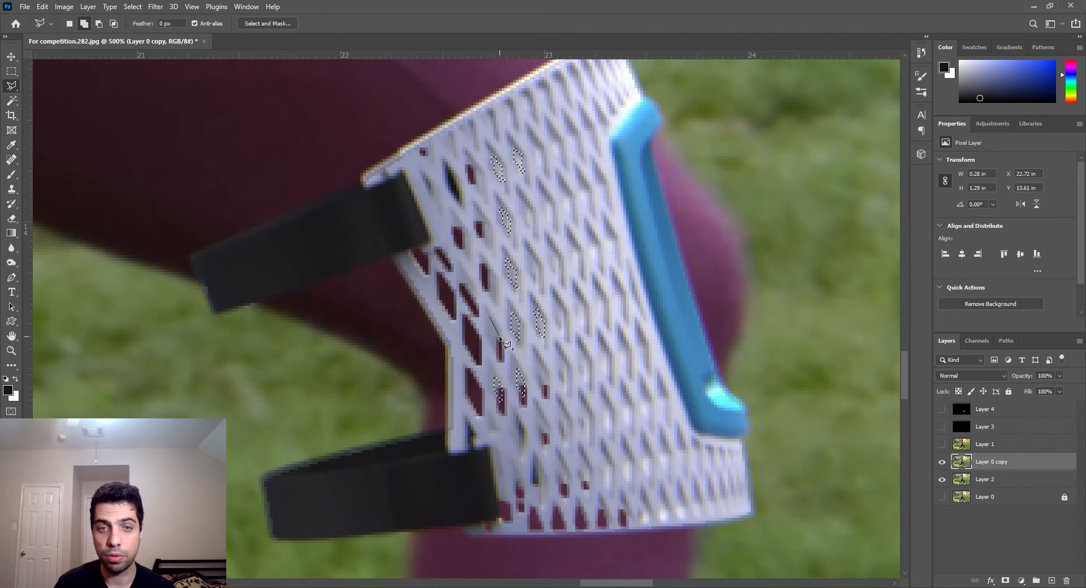
{"action": "left_click", "coordinate": [499, 339]}
{"action": "left_click", "coordinate": [502, 354]}
{"action": "left_click", "coordinate": [492, 340]}
{"action": "left_click", "coordinate": [489, 317]}
{"action": "left_click_drag", "start_coordinate": [512, 331], "coordinate": [521, 351]}
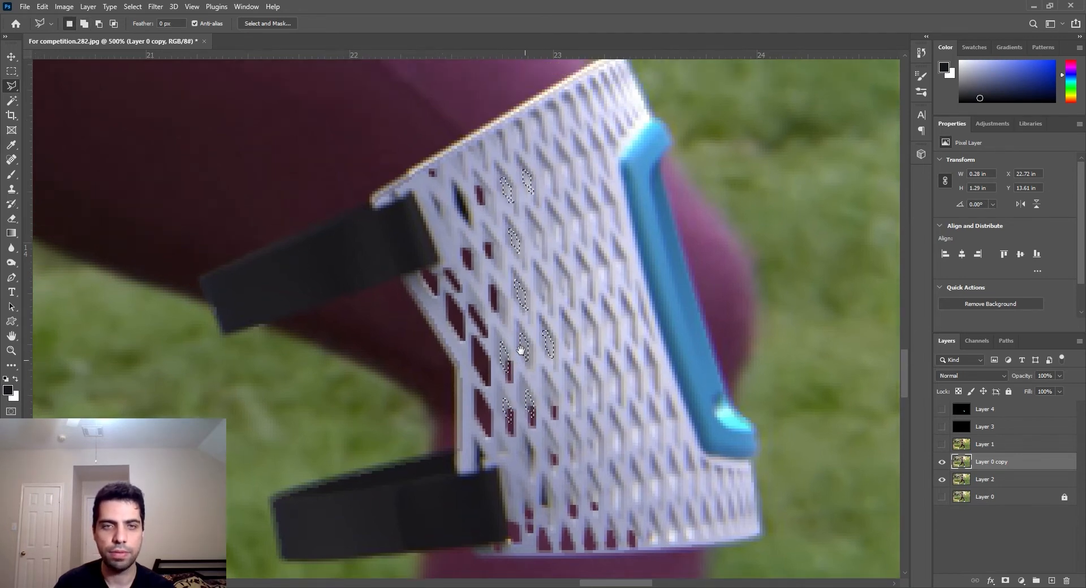
{"action": "left_click", "coordinate": [494, 288], "text": "shift"}
{"action": "left_click", "coordinate": [504, 300]}
{"action": "left_click", "coordinate": [504, 311]}
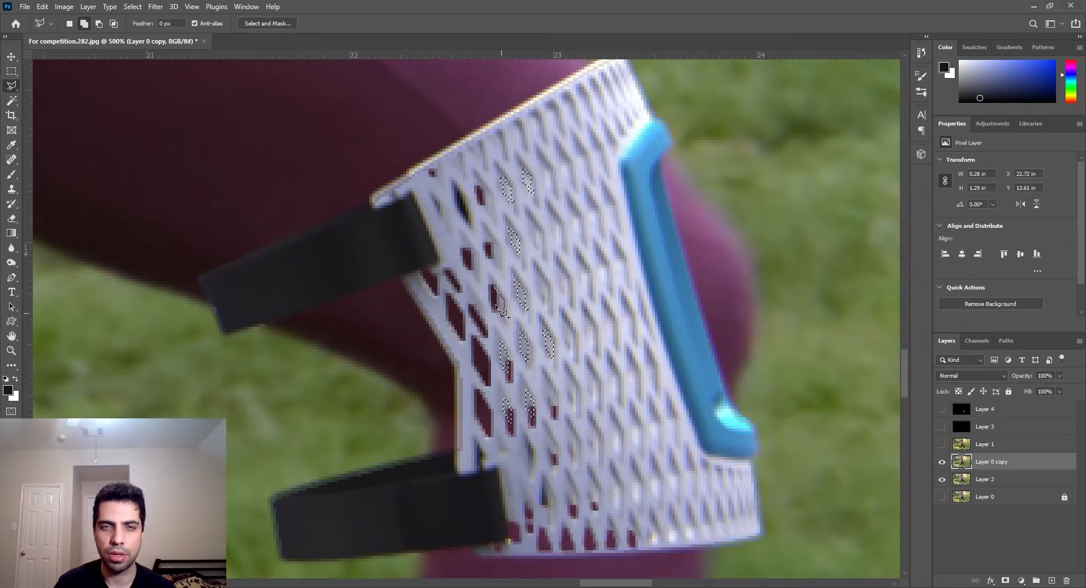
{"action": "left_click", "coordinate": [495, 305]}
{"action": "left_click", "coordinate": [494, 288]}
Step: Add the two partly cut lattice holes beside the end of the upper strap to the selection
{"action": "left_click_drag", "start_coordinate": [515, 313], "coordinate": [524, 332]}
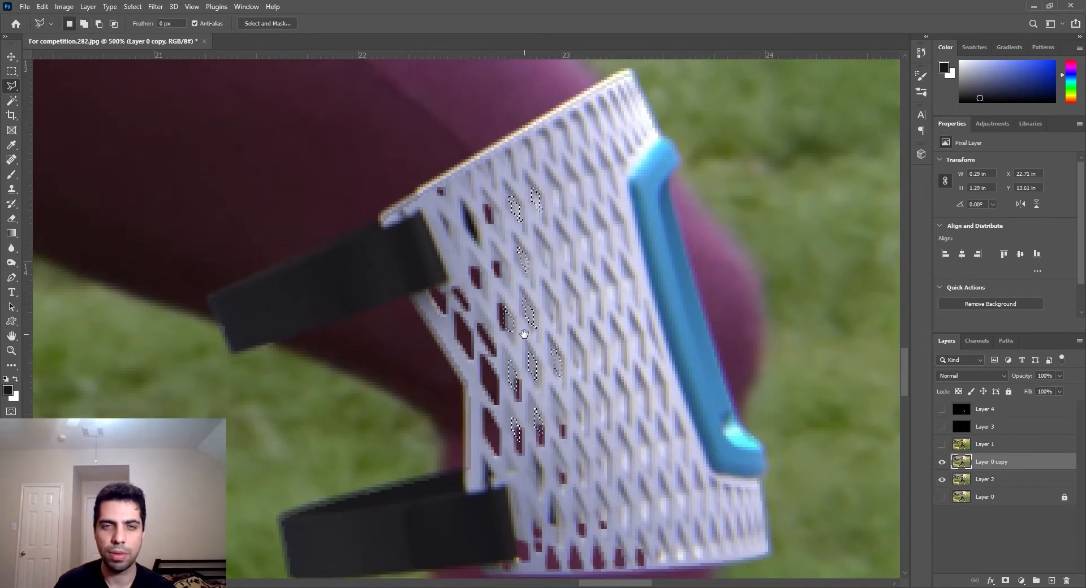
{"action": "left_click", "coordinate": [495, 255]}
{"action": "left_click", "coordinate": [504, 263]}
{"action": "left_click", "coordinate": [506, 279]}
{"action": "left_click", "coordinate": [498, 269]}
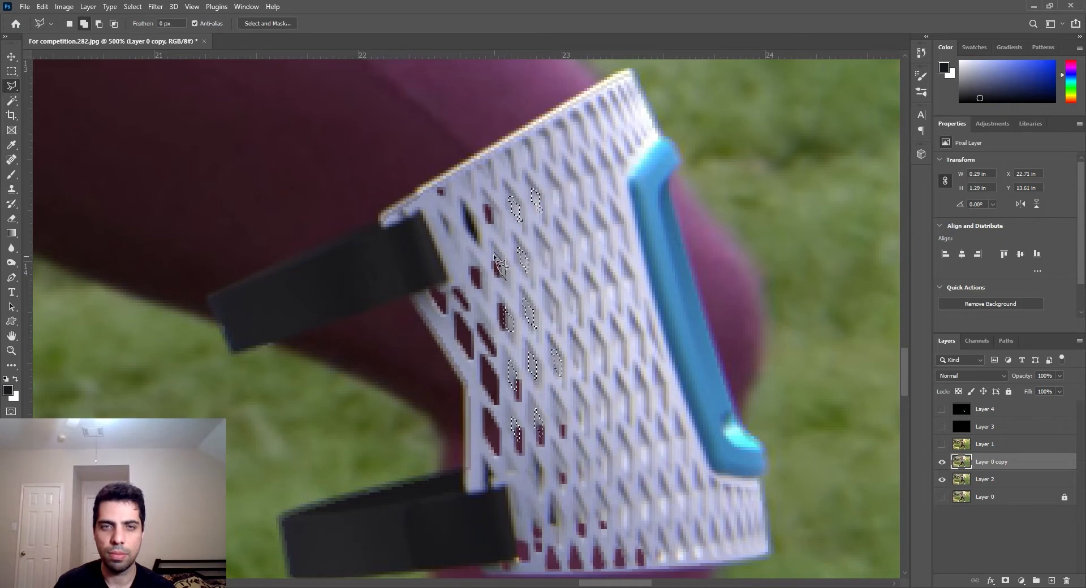
{"action": "left_click", "coordinate": [495, 254]}
{"action": "left_click", "coordinate": [472, 255], "text": "shift"}
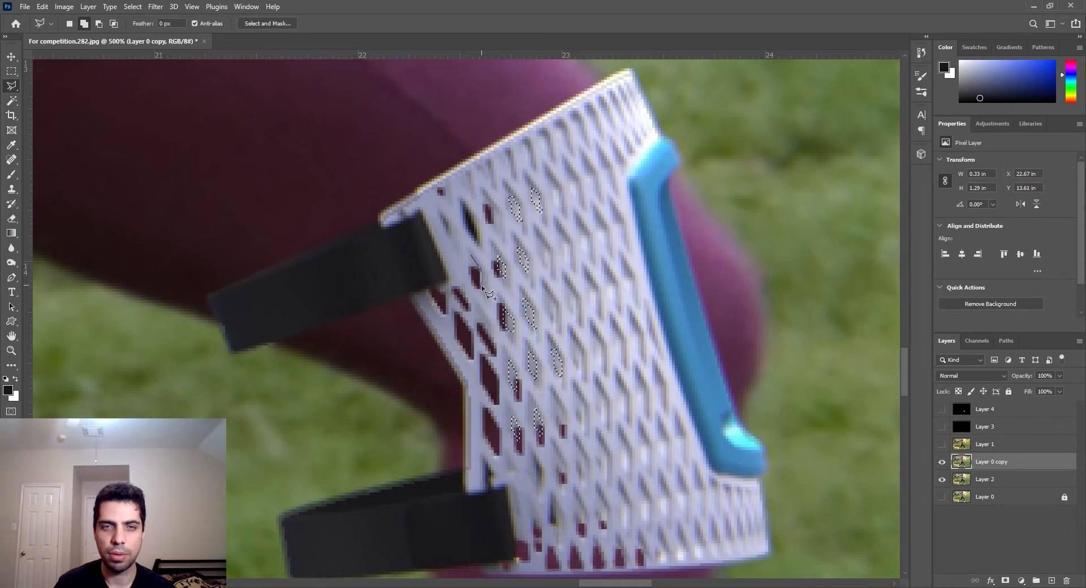
{"action": "left_click", "coordinate": [482, 288]}
{"action": "left_click", "coordinate": [471, 255]}
Step: Add the partly cut lattice hole next to the first outlined pair near the upper edge to the selection
{"action": "left_click_drag", "start_coordinate": [502, 256], "coordinate": [504, 308]}
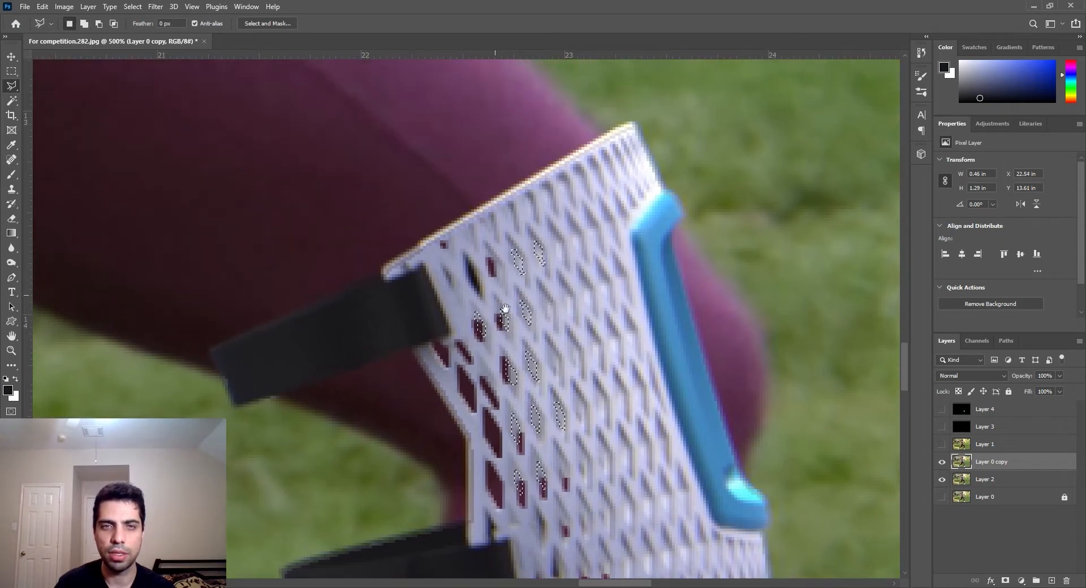
{"action": "left_click", "coordinate": [490, 249], "text": "shift"}
{"action": "left_click", "coordinate": [500, 267]}
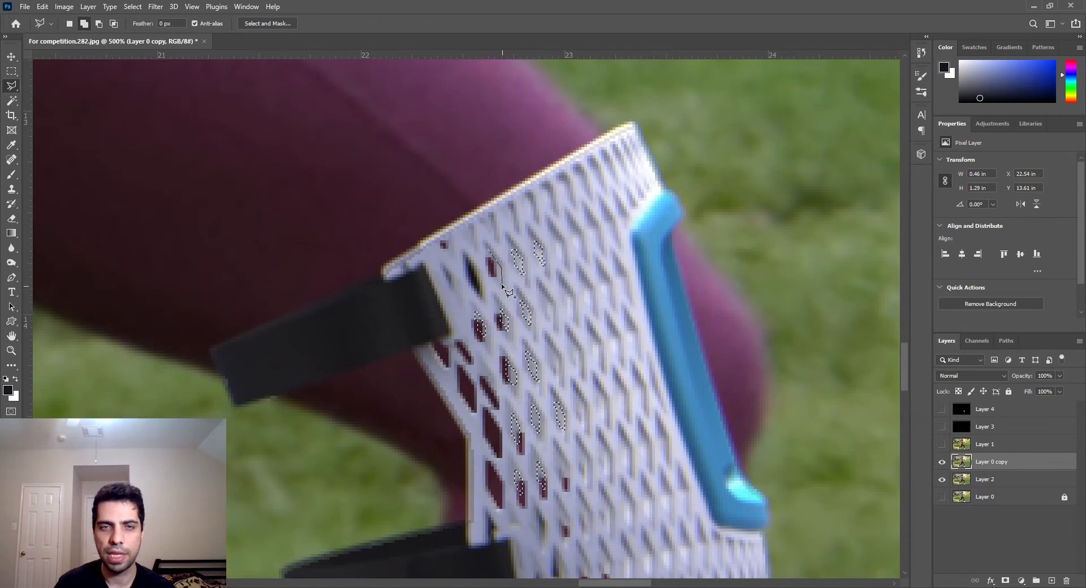
{"action": "left_click", "coordinate": [502, 285]}
{"action": "left_click", "coordinate": [490, 251]}
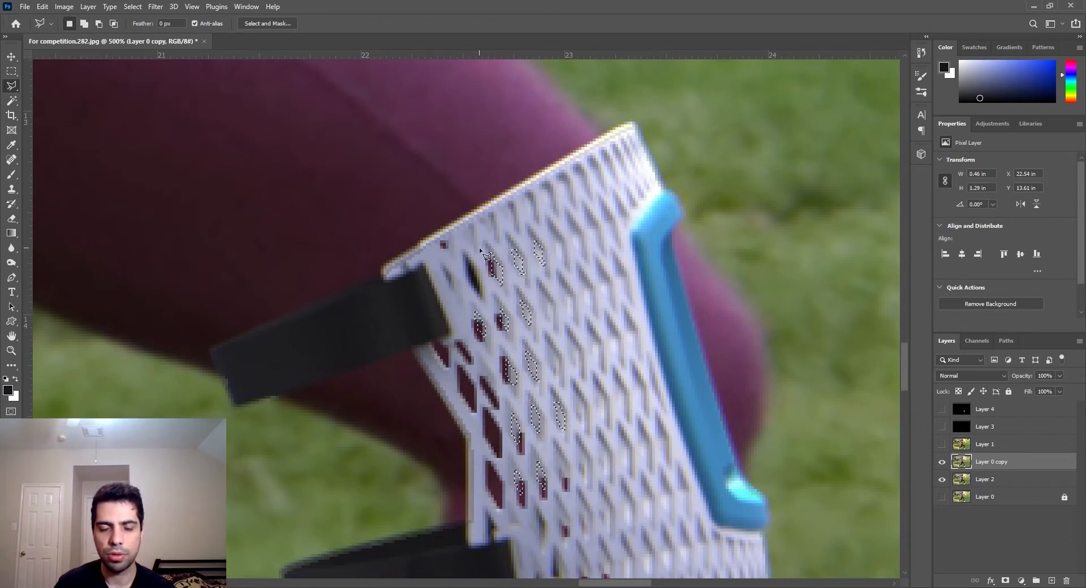
Step: Add two adjacent lattice holes level with the top of the lower strap to the selection
{"action": "mouse_move", "coordinate": [551, 364]}
{"action": "left_mouse_down"}
{"action": "mouse_move", "coordinate": [534, 378]}
{"action": "mouse_move", "coordinate": [539, 279]}
{"action": "left_mouse_up"}
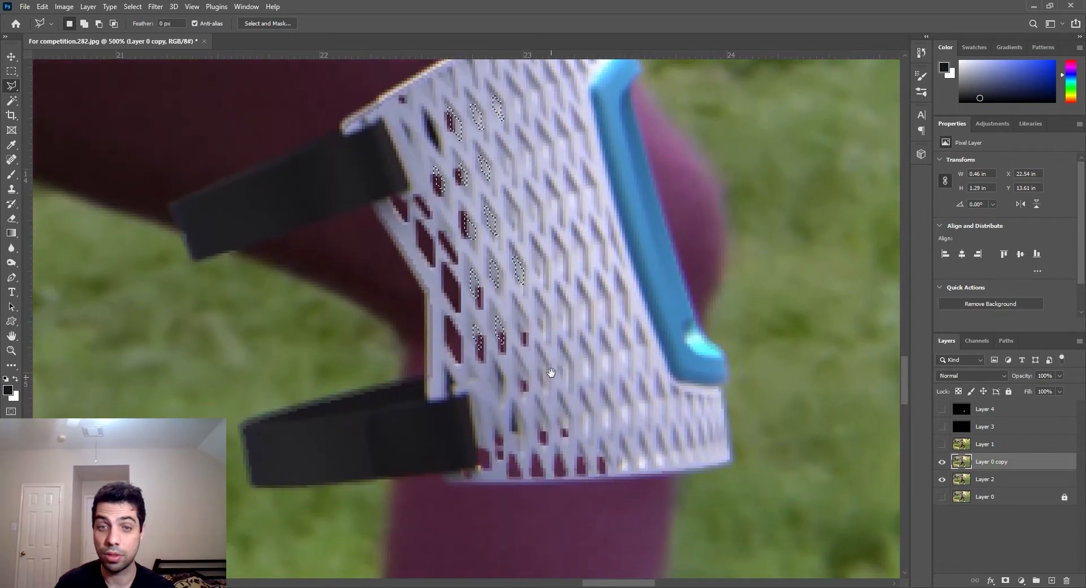
{"action": "left_click", "coordinate": [540, 359], "text": "shift"}
{"action": "left_click", "coordinate": [548, 370]}
{"action": "left_click", "coordinate": [546, 388]}
{"action": "left_click", "coordinate": [541, 375]}
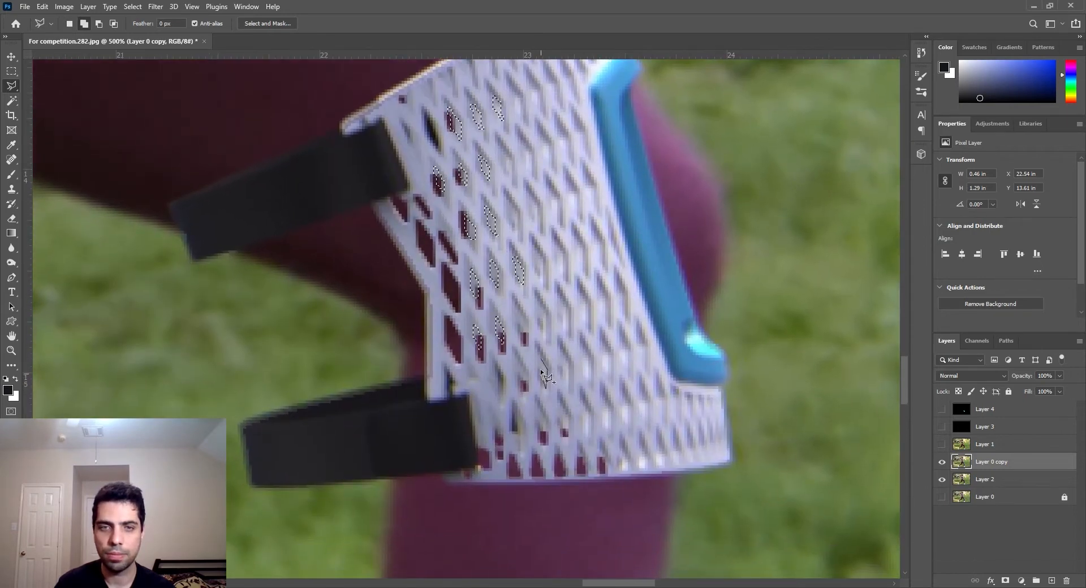
{"action": "left_click", "coordinate": [540, 361]}
{"action": "left_click", "coordinate": [519, 365], "text": "shift"}
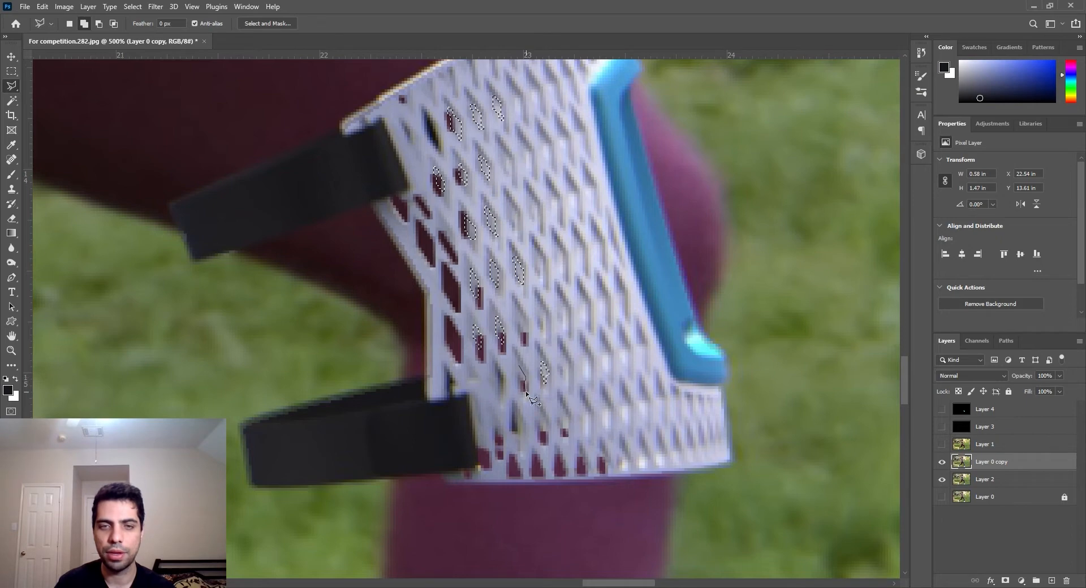
{"action": "left_click", "coordinate": [518, 379]}
{"action": "left_click", "coordinate": [519, 366]}
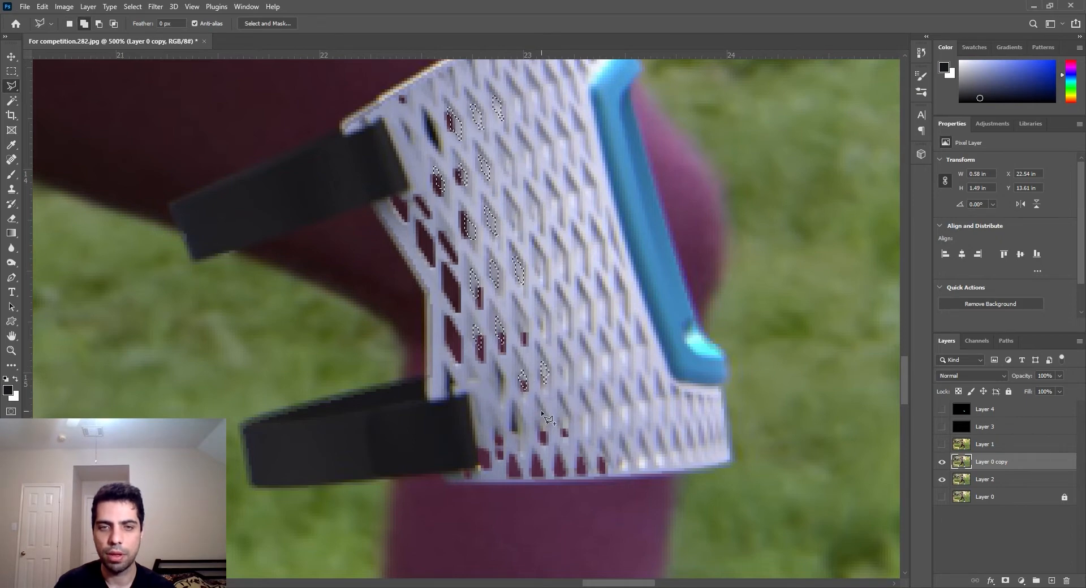
Step: Add the partly cut lattice hole directly below them, near the brace's bottom edge, to the selection
{"action": "left_click", "coordinate": [542, 411], "text": "shift"}
{"action": "left_click", "coordinate": [546, 424]}
{"action": "left_click", "coordinate": [546, 439]}
{"action": "left_click", "coordinate": [541, 436]}
{"action": "left_click", "coordinate": [541, 413]}
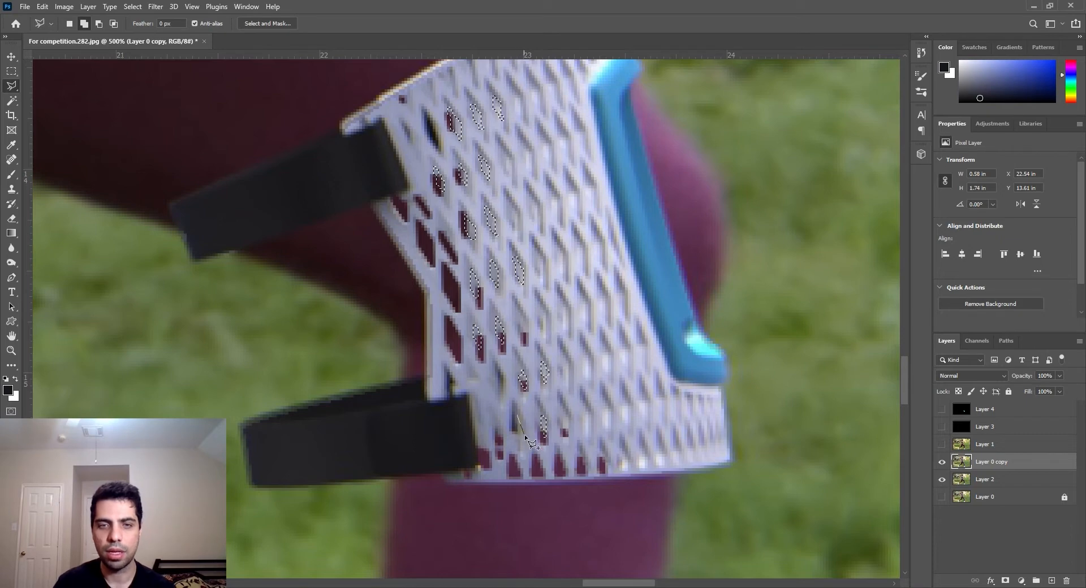
Step: Add a partly cut hole in the lower-middle row and an uncut hole in the upper-middle row to the selection
{"action": "left_click_drag", "start_coordinate": [547, 398], "coordinate": [540, 446]}
{"action": "left_click", "coordinate": [509, 358], "text": "shift"}
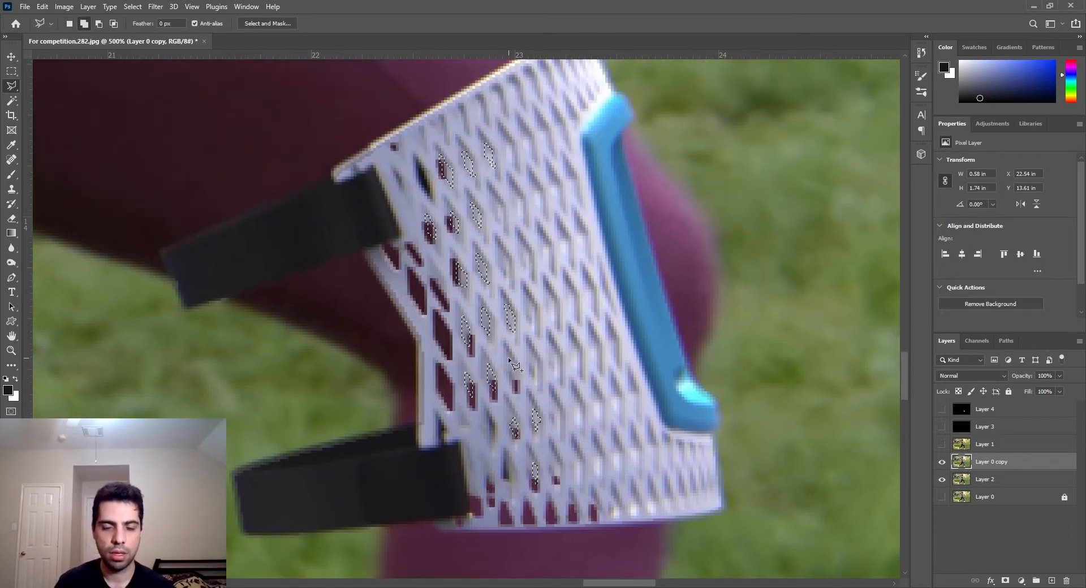
{"action": "left_click", "coordinate": [517, 371]}
{"action": "left_click", "coordinate": [516, 387]}
{"action": "left_click", "coordinate": [511, 376]}
{"action": "left_click", "coordinate": [510, 361]}
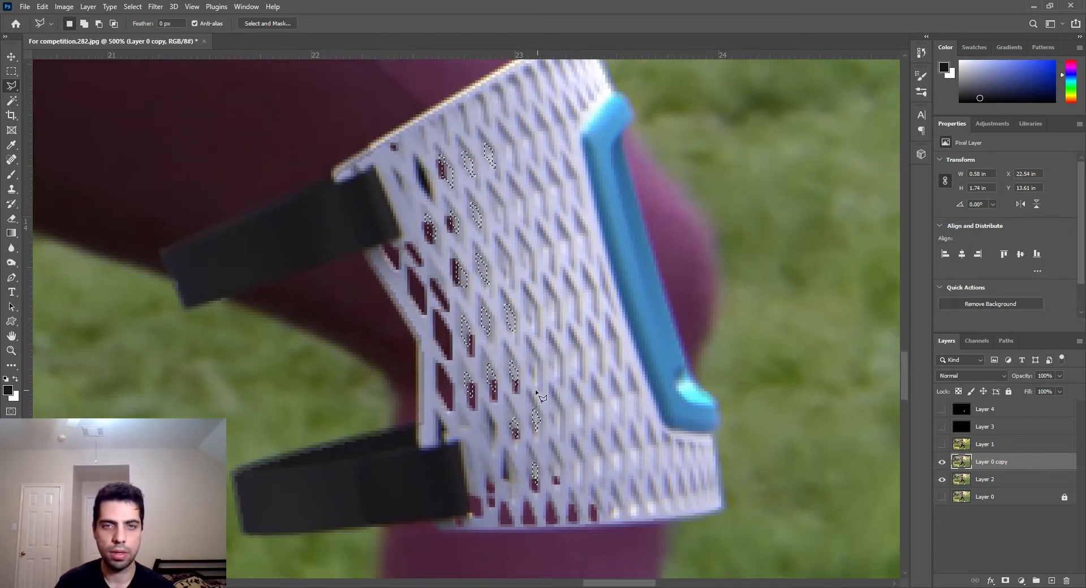
{"action": "left_click", "coordinate": [498, 246], "text": "shift"}
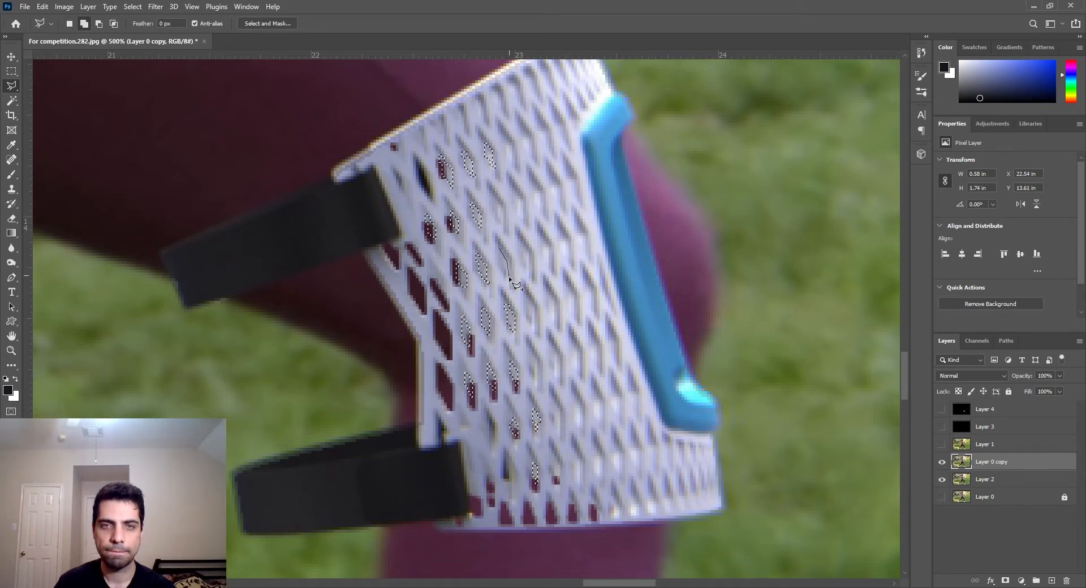
{"action": "left_click", "coordinate": [500, 267]}
{"action": "left_click", "coordinate": [498, 248]}
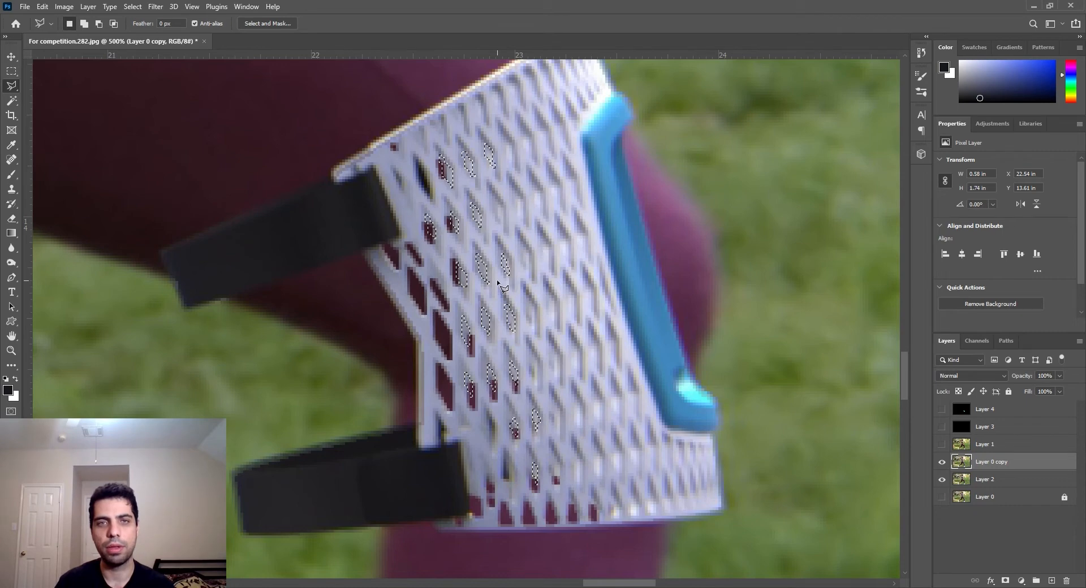
{"action": "scroll", "coordinate": [498, 282], "scroll_direction": "up", "scroll_amount": 1}
{"action": "scroll", "coordinate": [498, 281], "scroll_direction": "up", "scroll_amount": 1}
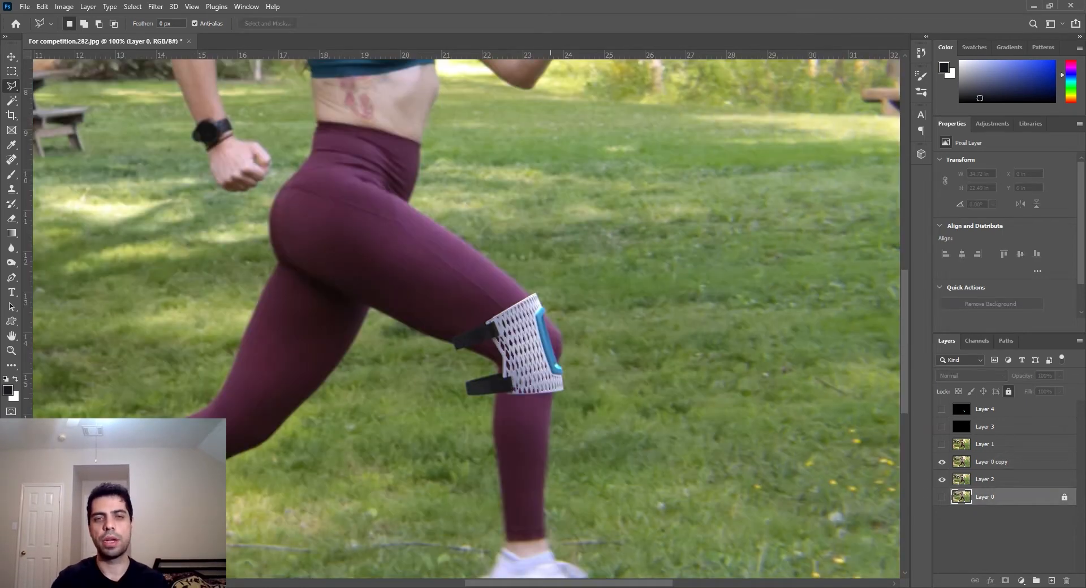
Step: Inspect the cut lattice holes close up and in the full image, with Layer 0 copy as the active layer
{"action": "key", "text": "ctrl+plus"}
{"action": "key", "text": "ctrl+plus"}
{"action": "left_click_drag", "start_coordinate": [551, 403], "coordinate": [440, 310]}
{"action": "key", "text": "ctrl+plus"}
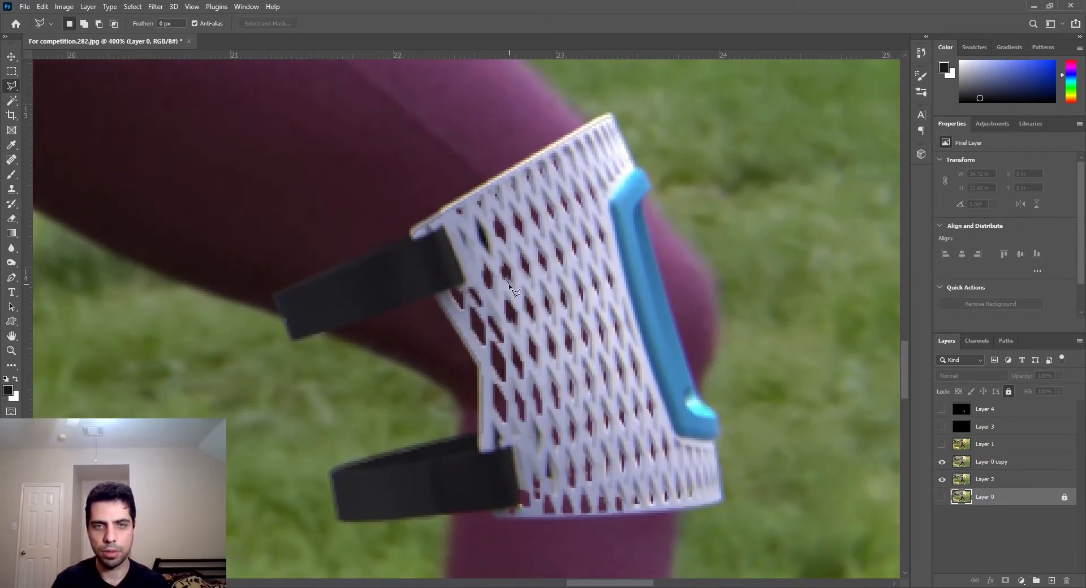
{"action": "left_click", "coordinate": [985, 469]}
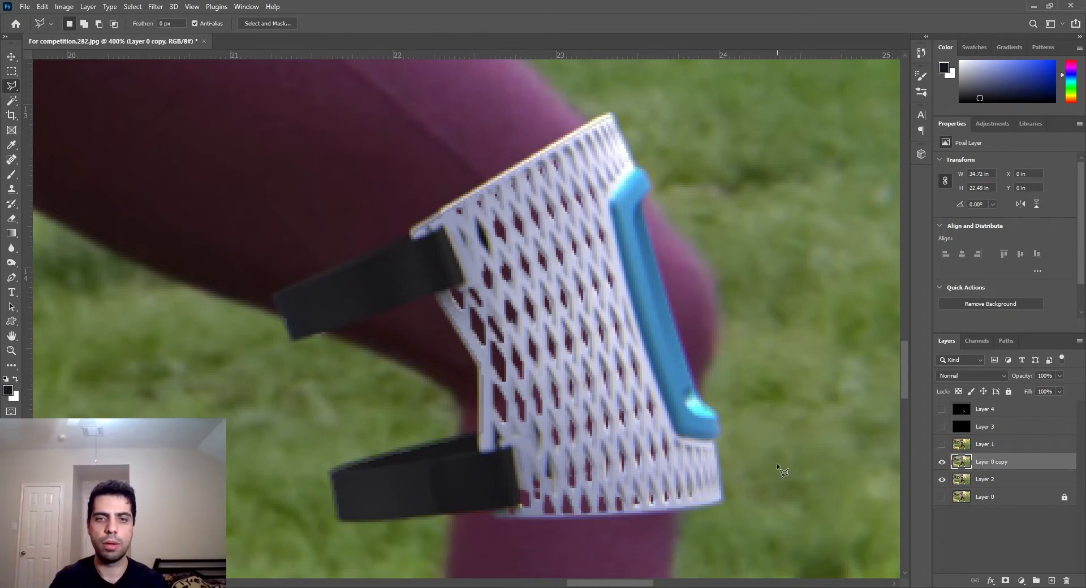
{"action": "key", "text": "ctrl+0"}
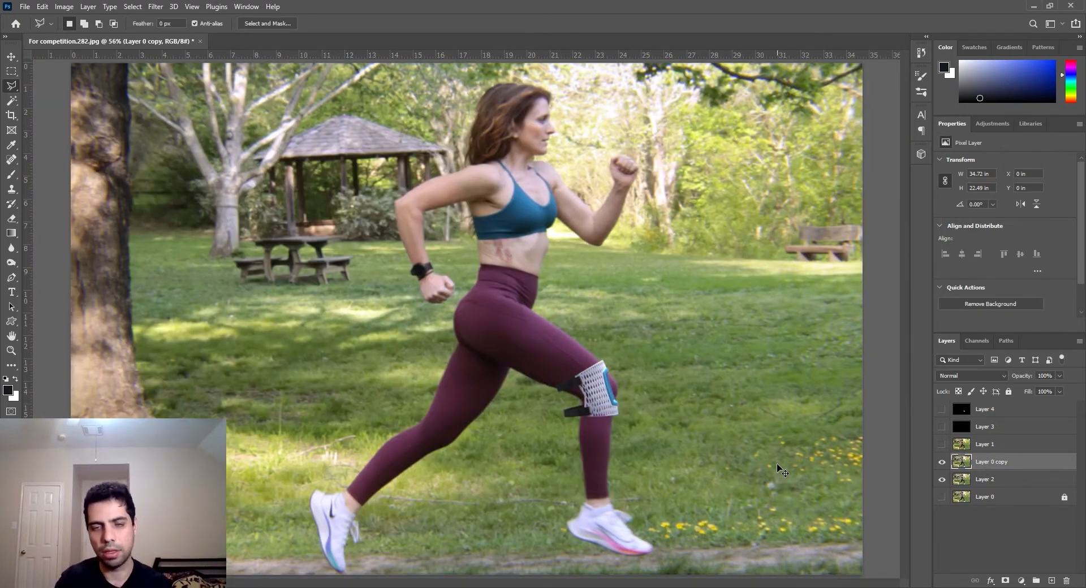
{"action": "key", "text": "ctrl+plus"}
{"action": "key", "text": "ctrl+plus"}
{"action": "key", "text": "ctrl+plus"}
{"action": "left_click_drag", "start_coordinate": [778, 469], "coordinate": [471, 314]}
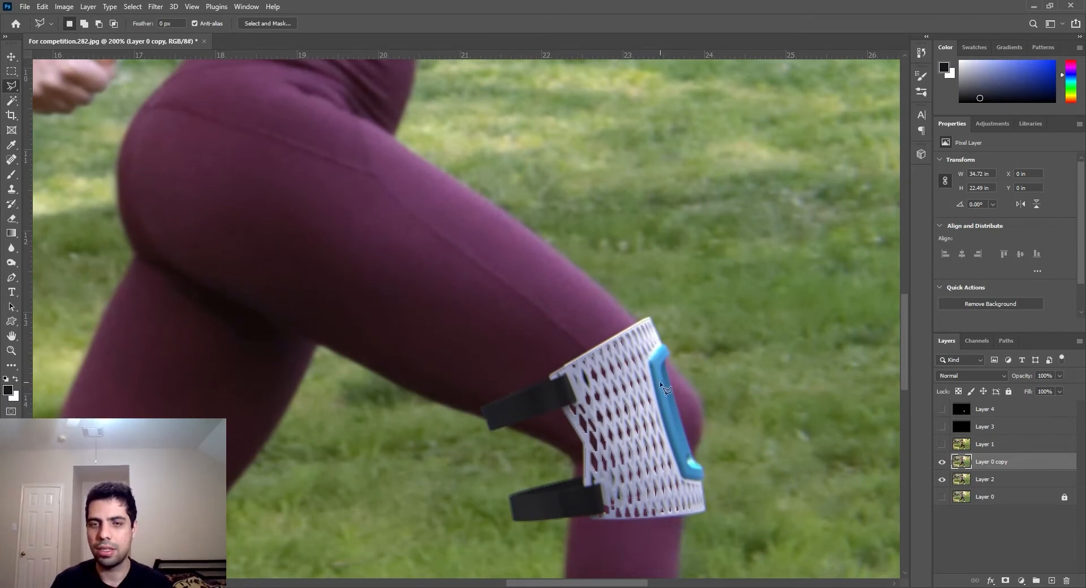
Step: Select the red handle area on Layer 4 with the Magic Wand, hide that layer and activate Layer 0 copy
{"action": "left_click", "coordinate": [943, 410]}
{"action": "left_click", "coordinate": [992, 416]}
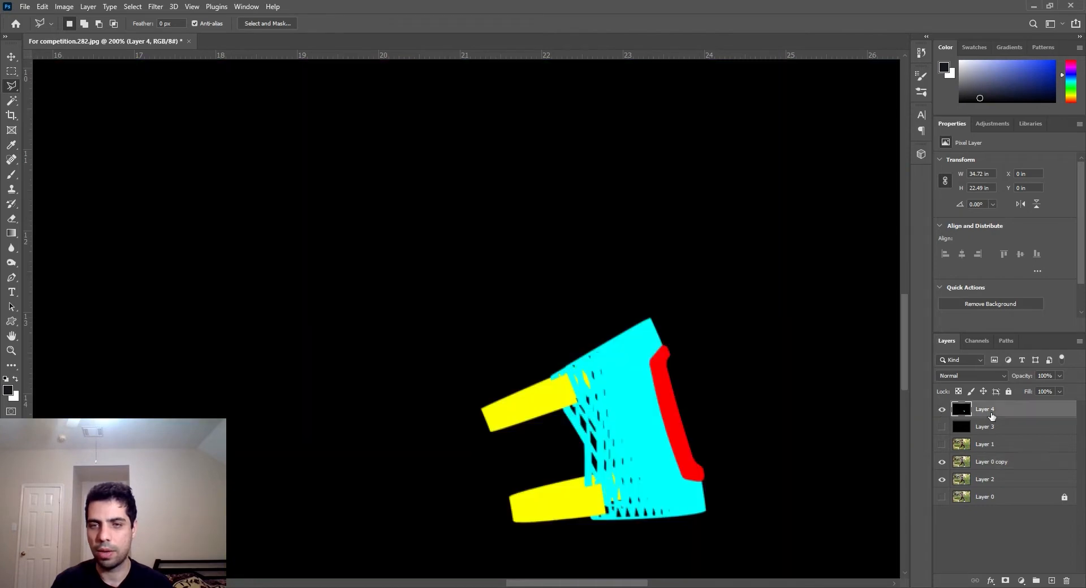
{"action": "key", "text": "w"}
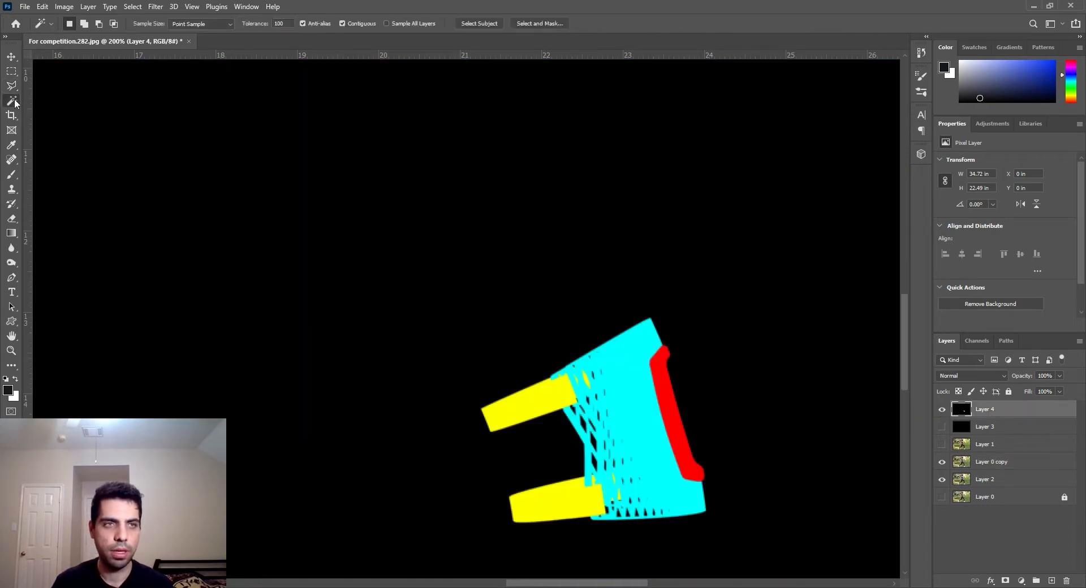
{"action": "left_click", "coordinate": [683, 435]}
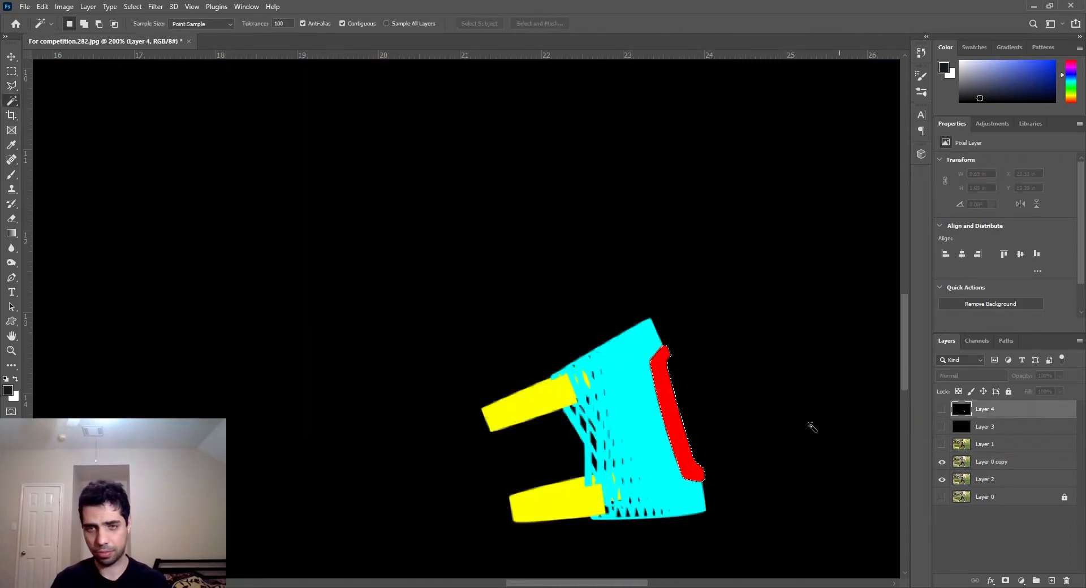
{"action": "key", "text": "ctrl+comma"}
{"action": "key", "text": "ctrl+plus"}
{"action": "left_click_drag", "start_coordinate": [765, 435], "coordinate": [525, 338]}
{"action": "key", "text": "ctrl+plus"}
{"action": "left_click", "coordinate": [1000, 465]}
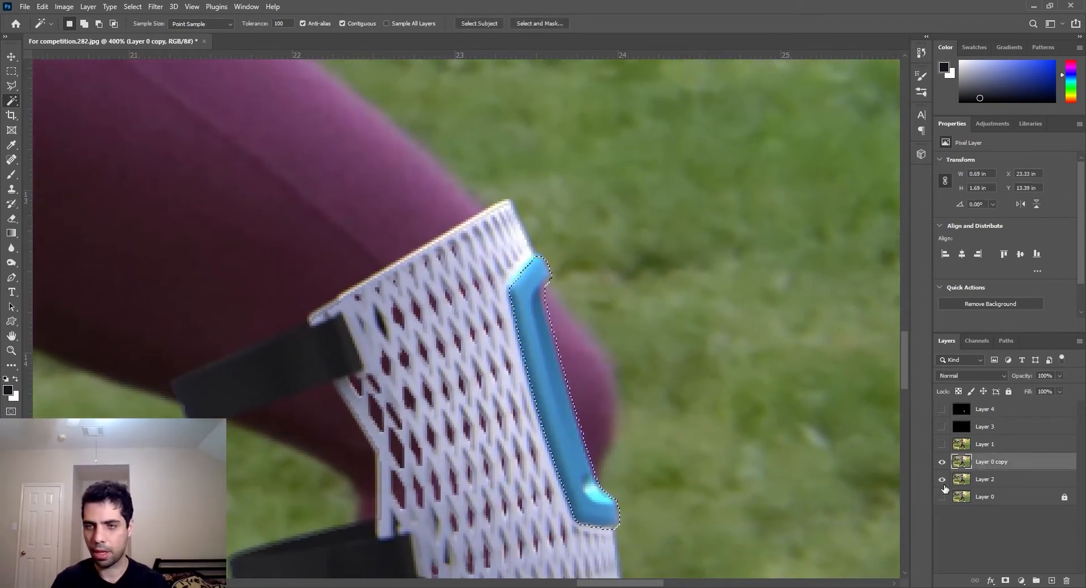
Step: Subtract the solid blue handle from the selection with the Polygonal Lasso, keeping only the sliver inside its inner curve
{"action": "left_click", "coordinate": [15, 86]}
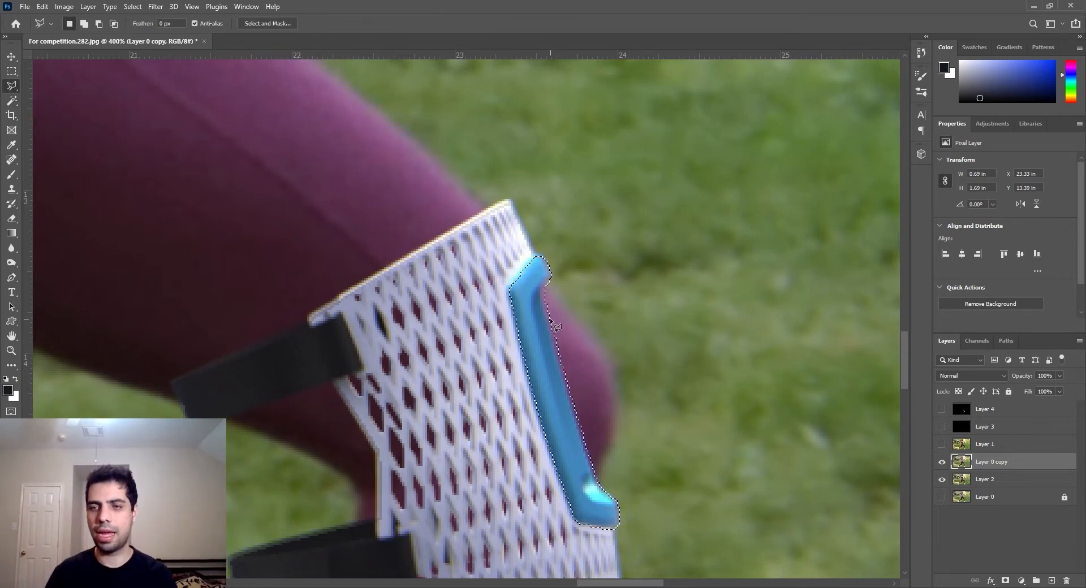
{"action": "left_click", "coordinate": [942, 462]}
{"action": "left_click", "coordinate": [942, 463]}
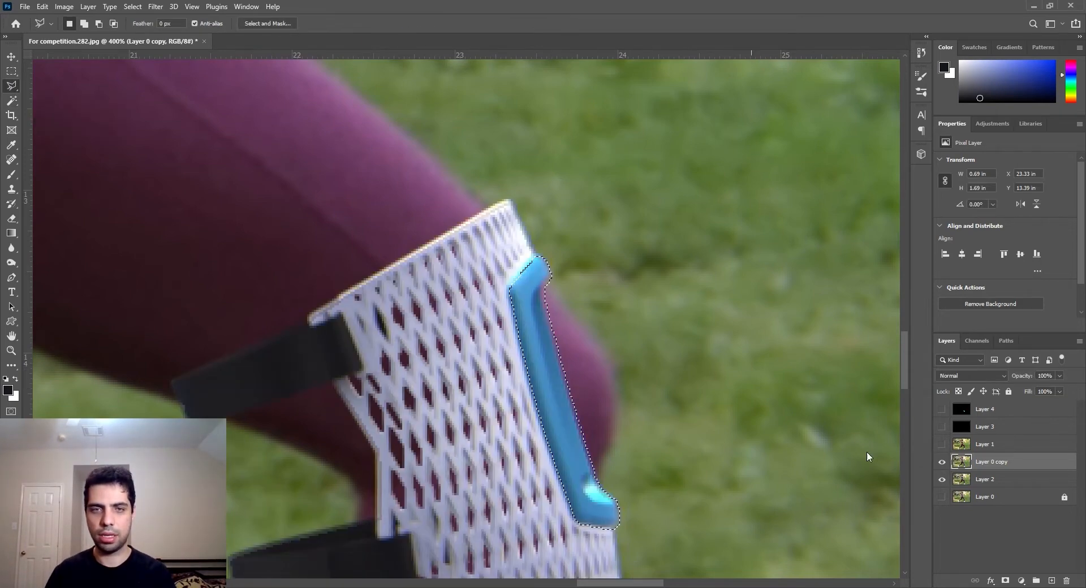
{"action": "left_click", "coordinate": [547, 285], "text": "alt"}
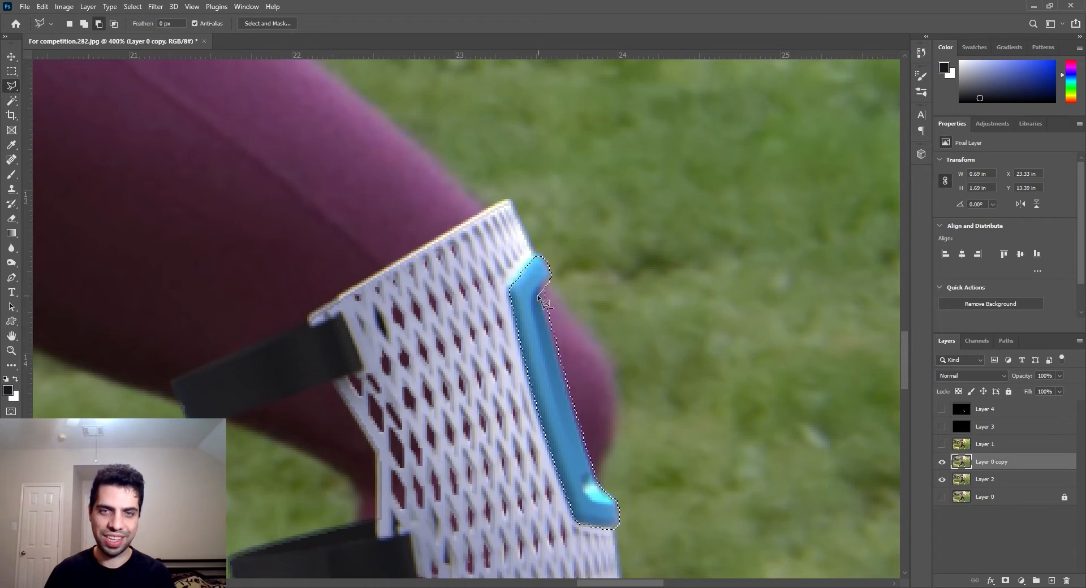
{"action": "left_click", "coordinate": [536, 307]}
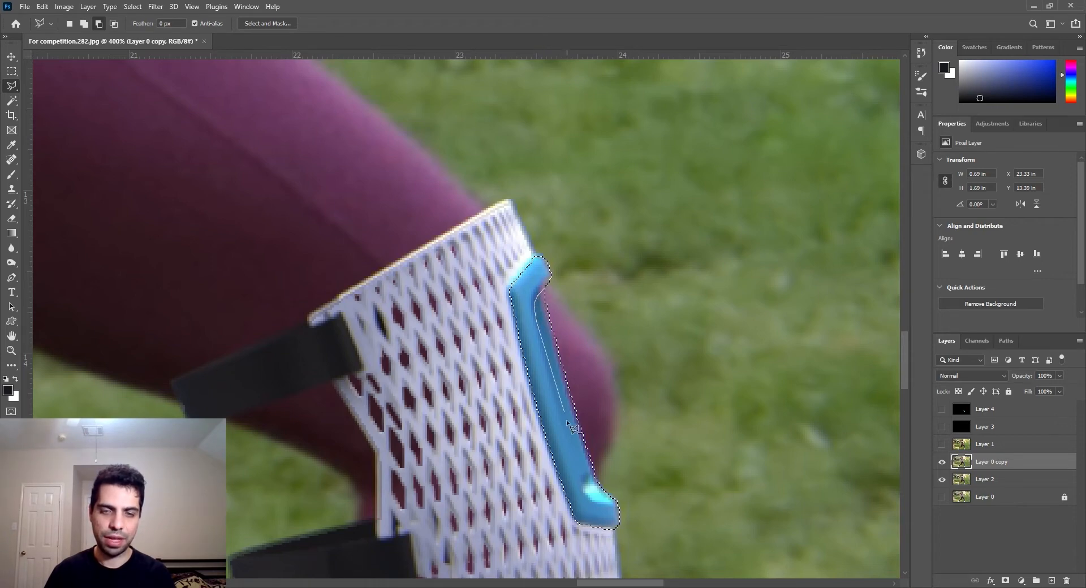
{"action": "left_click", "coordinate": [585, 490]}
{"action": "left_click", "coordinate": [592, 495]}
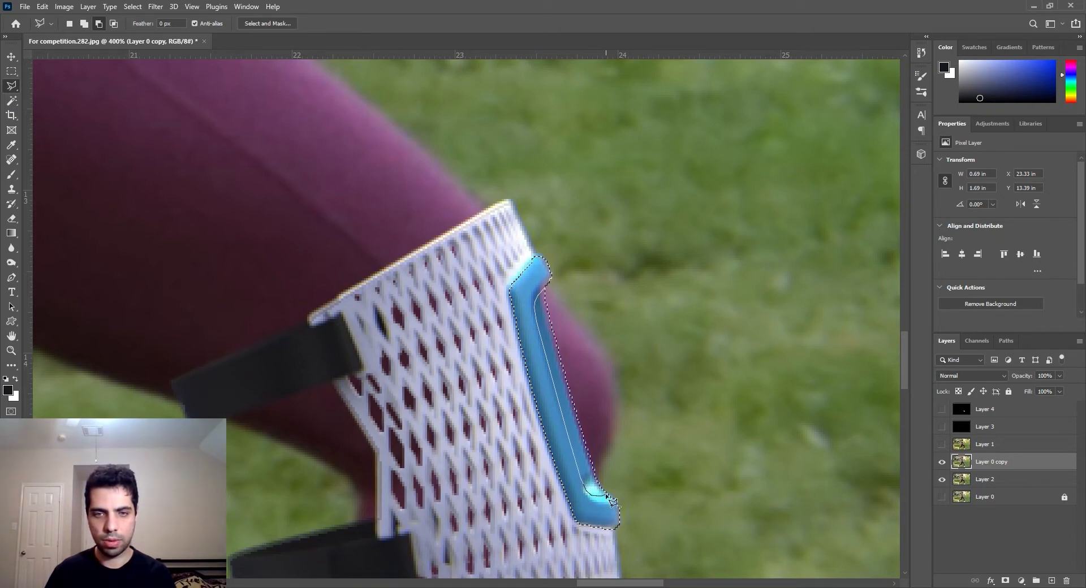
{"action": "left_click", "coordinate": [626, 491]}
{"action": "left_click", "coordinate": [649, 522]}
{"action": "left_click", "coordinate": [646, 547]}
{"action": "left_click", "coordinate": [532, 544]}
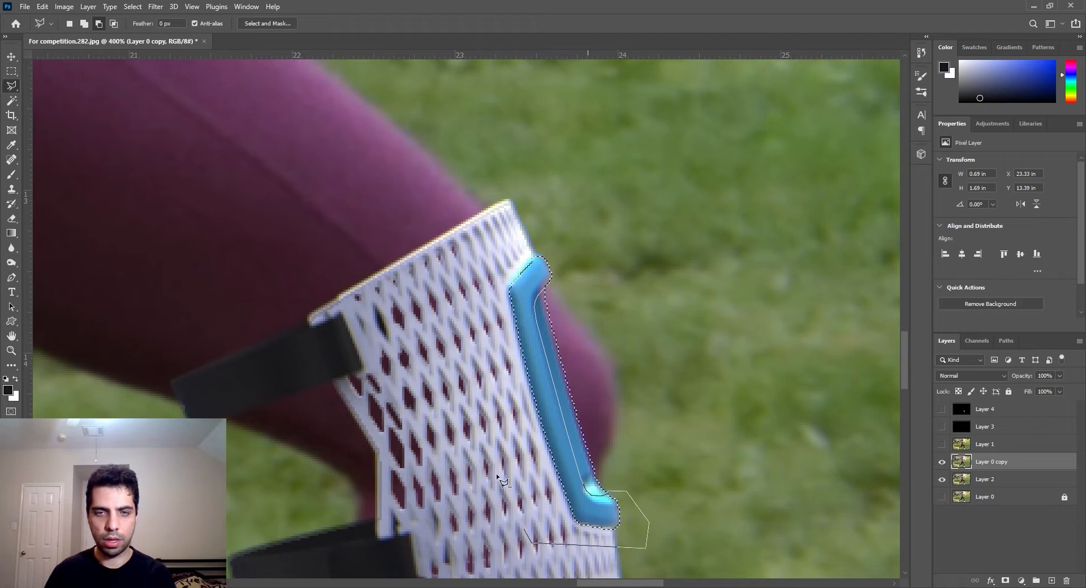
{"action": "left_click", "coordinate": [512, 202]}
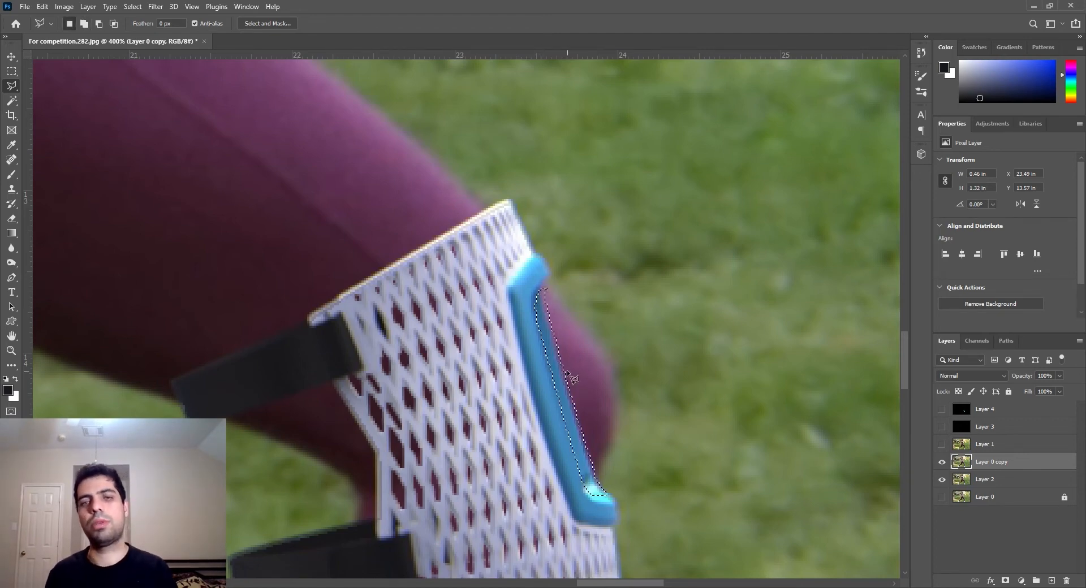
Step: Delete the selected sliver beside the blue handle from Layer 0 copy and clear the selection
{"action": "left_click_drag", "start_coordinate": [815, 460], "coordinate": [834, 402]}
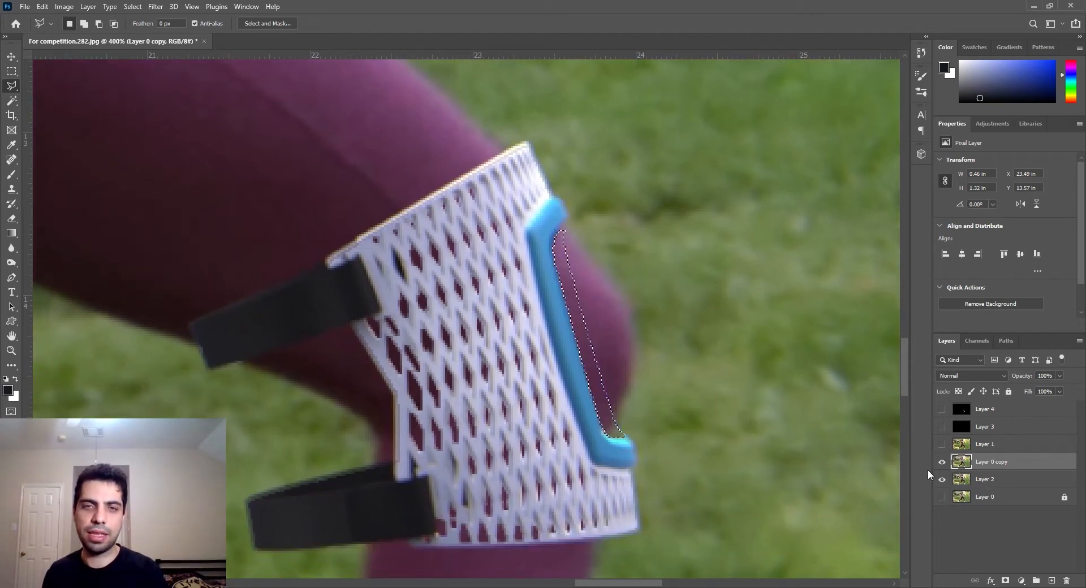
{"action": "key", "text": "ctrl+d"}
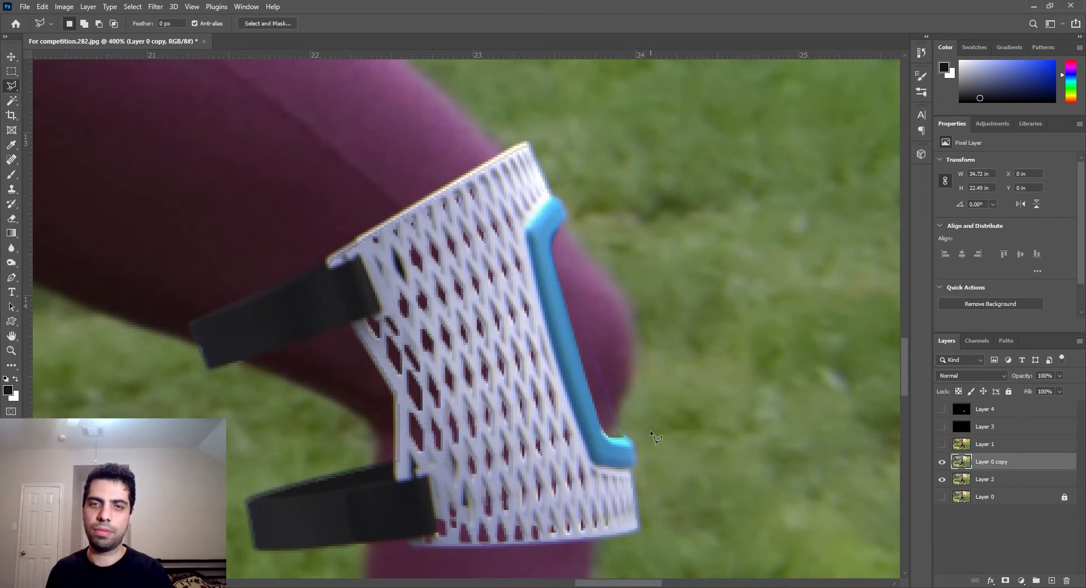
{"action": "left_click", "coordinate": [943, 480]}
{"action": "left_click", "coordinate": [945, 482]}
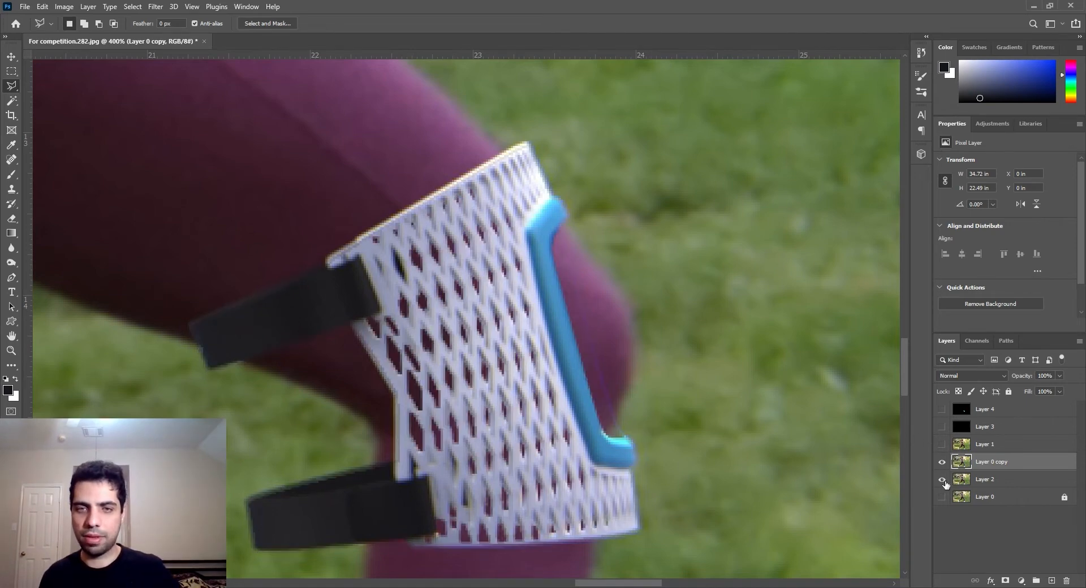
{"action": "left_click", "coordinate": [11, 220]}
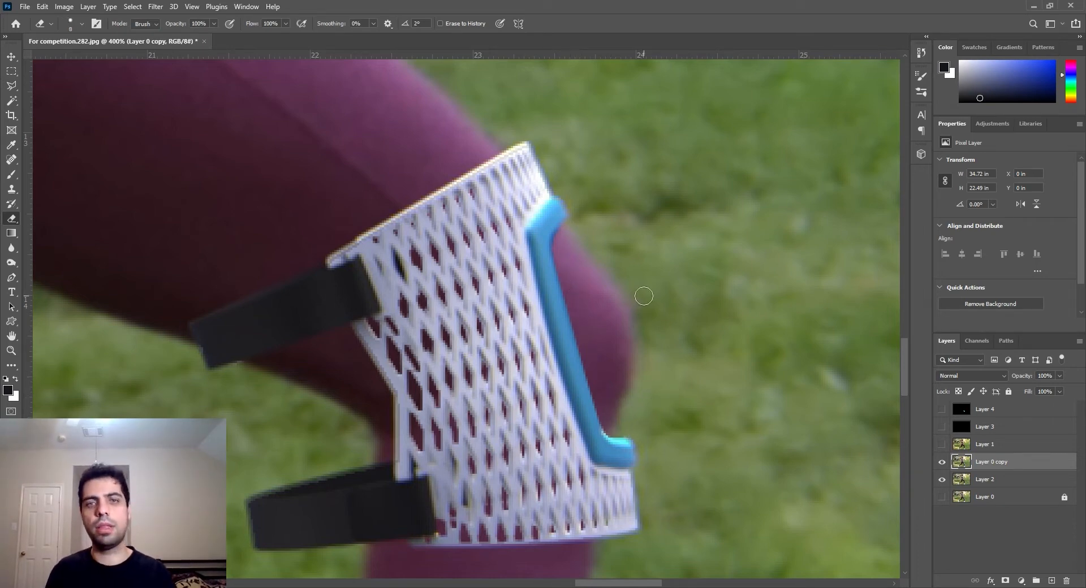
{"action": "left_click_drag", "start_coordinate": [644, 306], "coordinate": [685, 300]}
{"action": "left_click", "coordinate": [9, 57]}
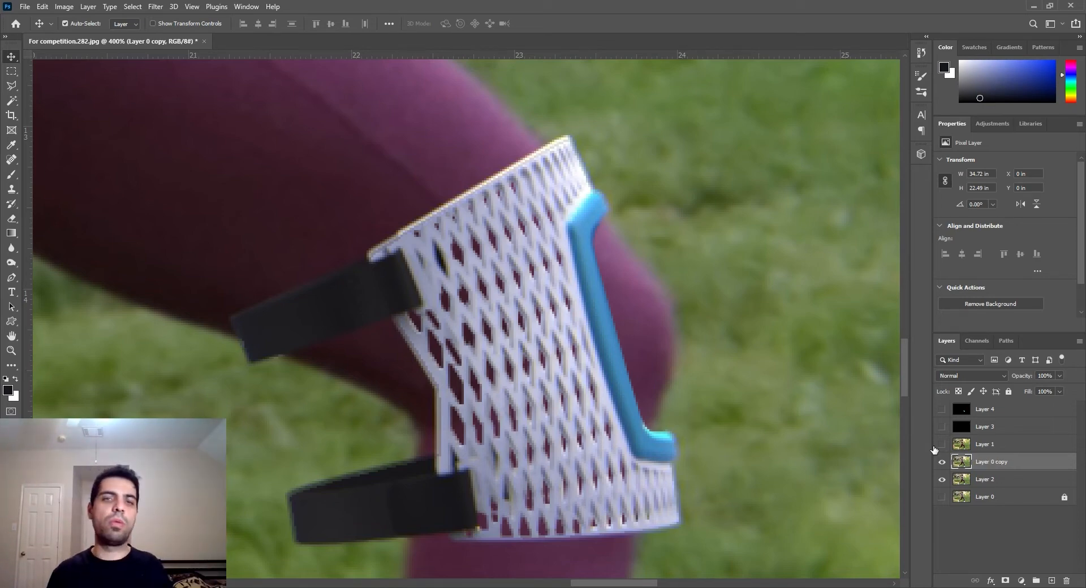
{"action": "left_click", "coordinate": [942, 409]}
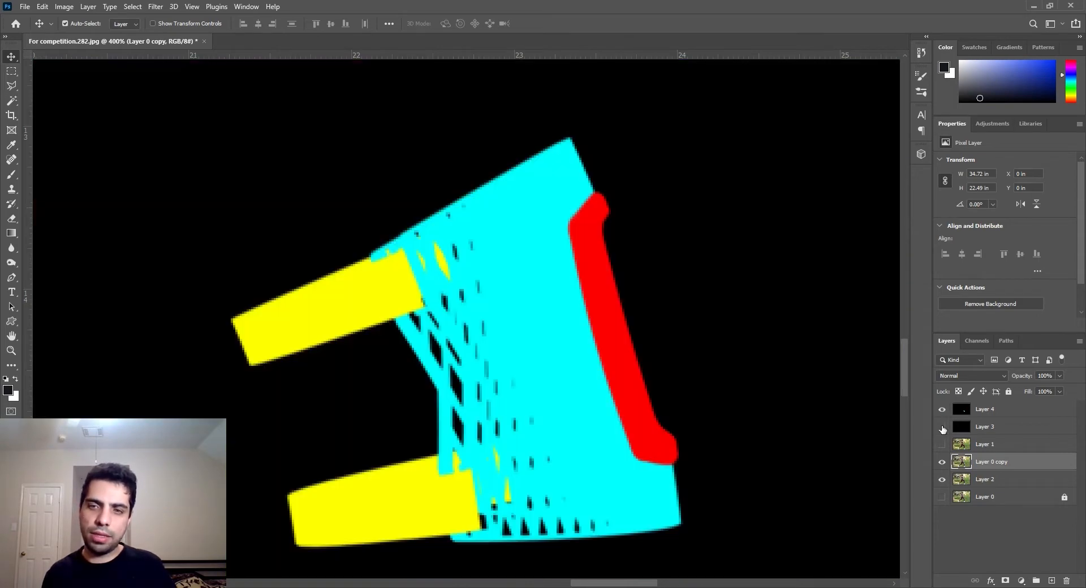
{"action": "left_click", "coordinate": [13, 100]}
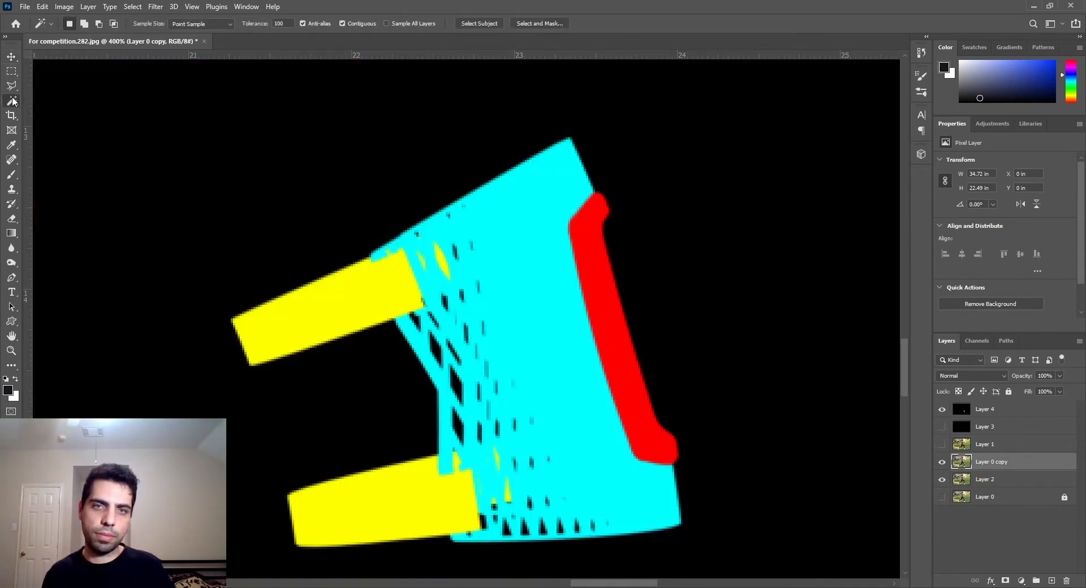
{"action": "left_click", "coordinate": [302, 169]}
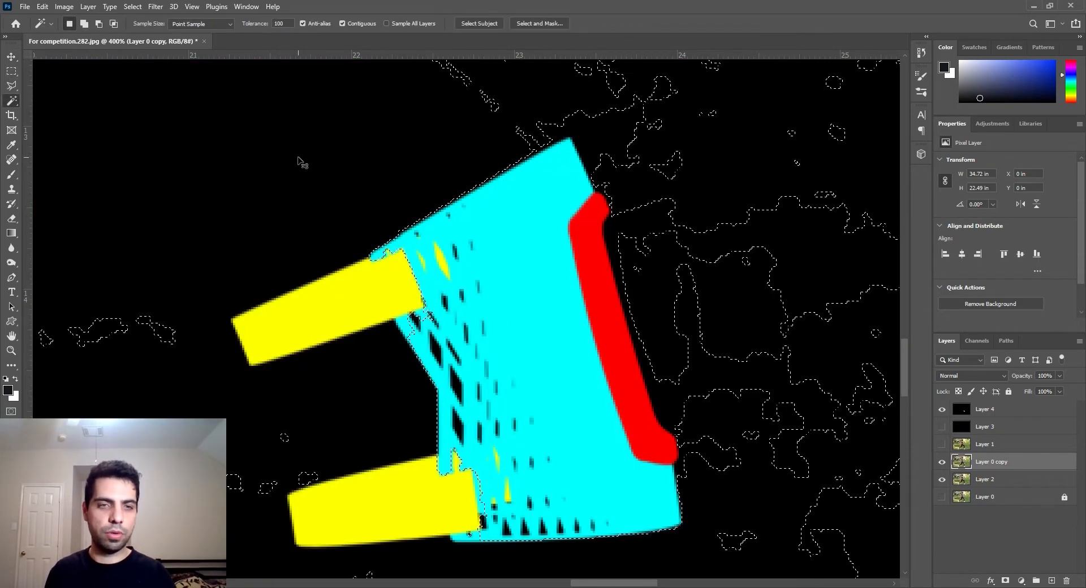
{"action": "key", "text": "ctrl+d"}
Step: Select the brace by inverting a selection of Layer 4's black background, hide Layer 4 and activate Layer 0 copy
{"action": "left_click", "coordinate": [1018, 409]}
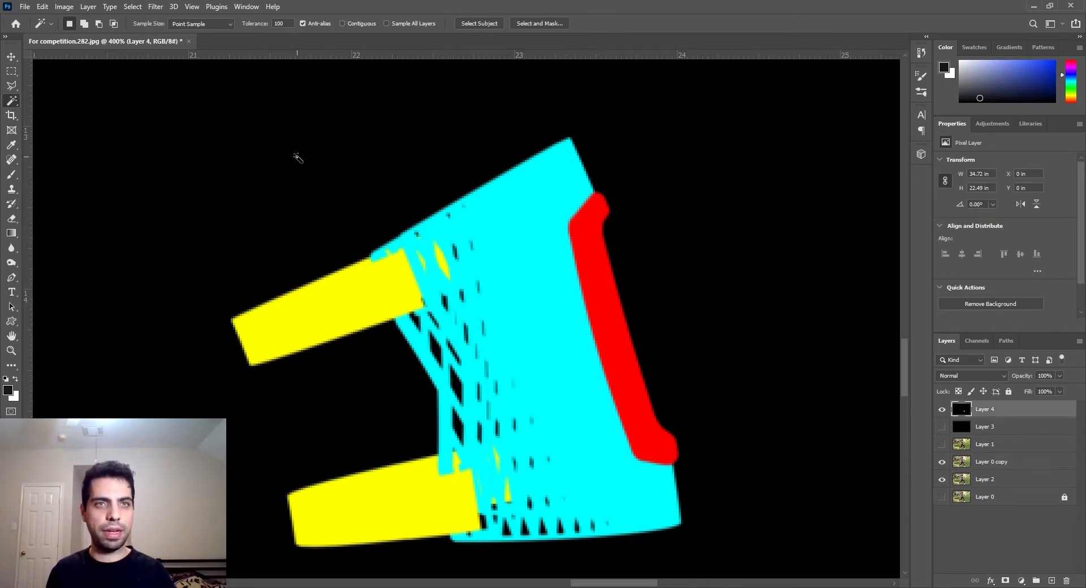
{"action": "left_click", "coordinate": [300, 167]}
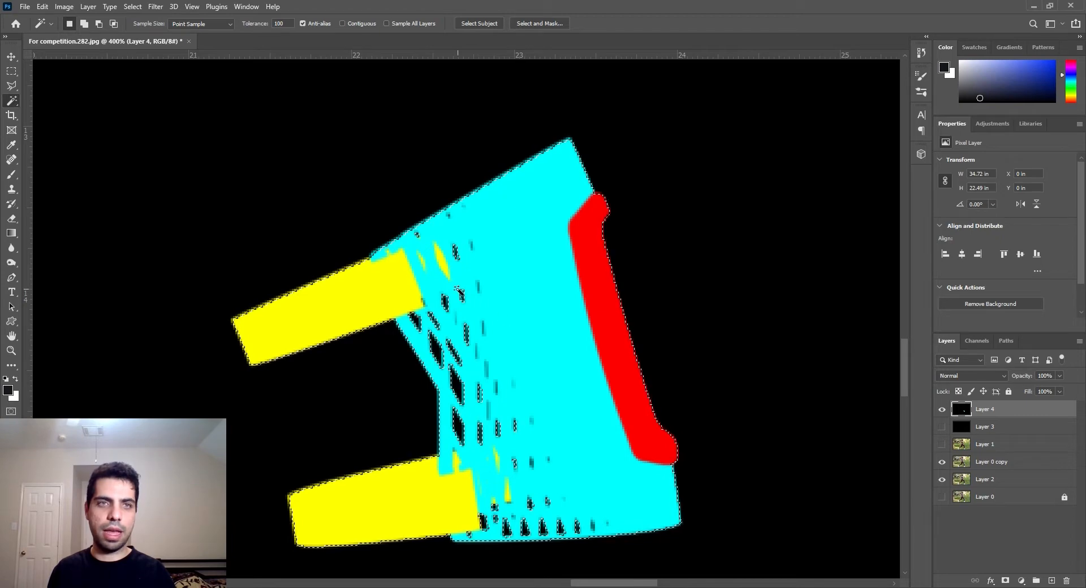
{"action": "left_click", "coordinate": [132, 6]}
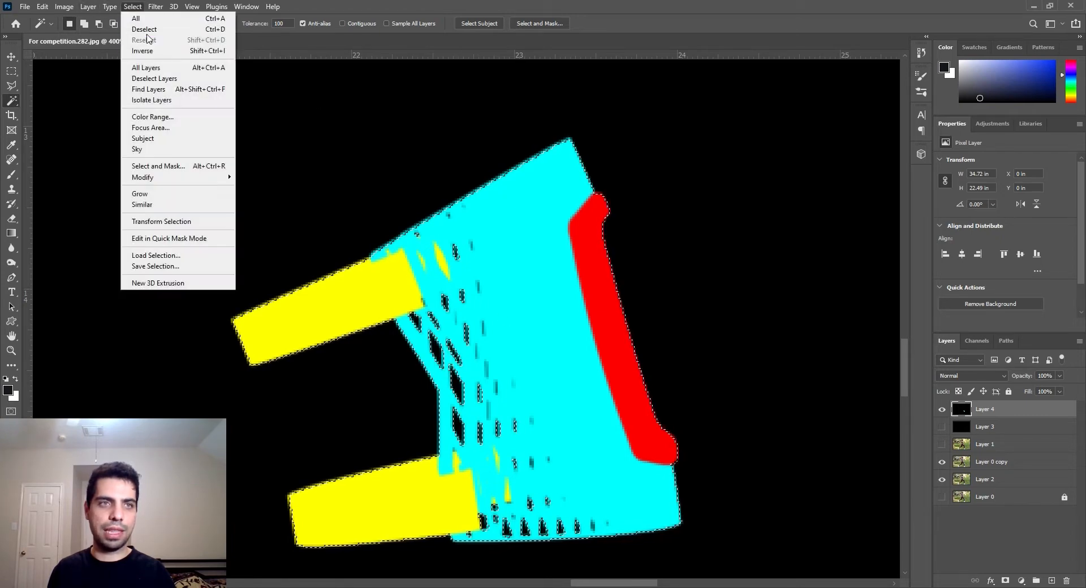
{"action": "left_click", "coordinate": [150, 51]}
{"action": "left_click", "coordinate": [942, 409]}
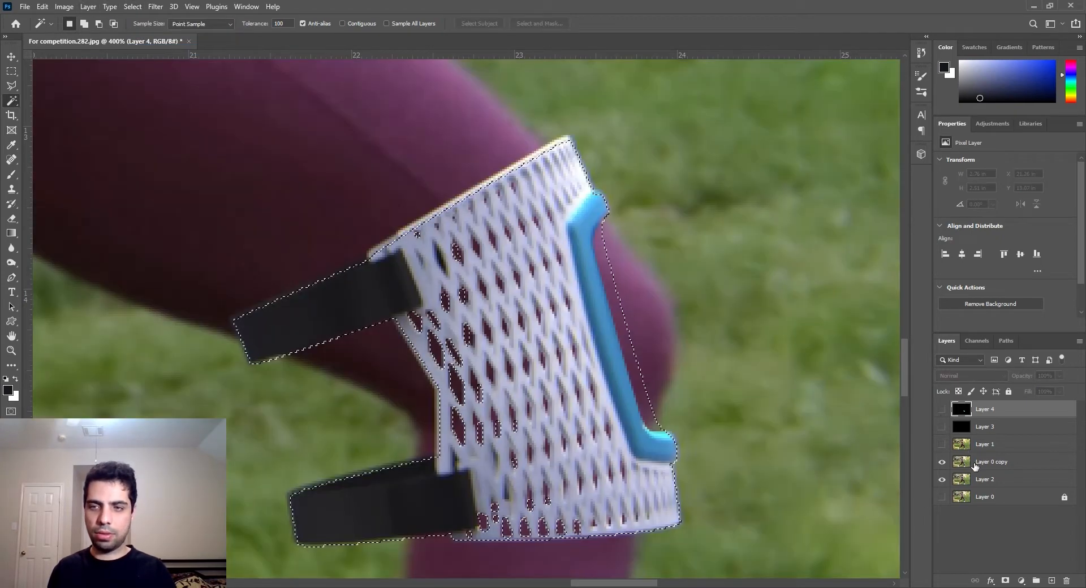
{"action": "left_click", "coordinate": [980, 463]}
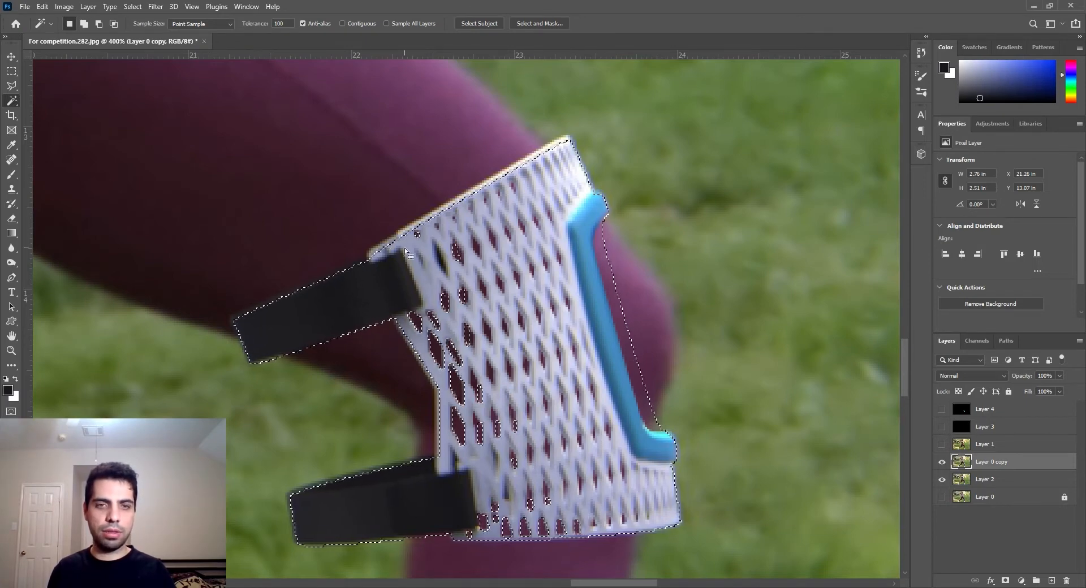
Step: Set the Magic Wand tolerance to 20 and select the black background on Layer 4
{"action": "left_click", "coordinate": [942, 409]}
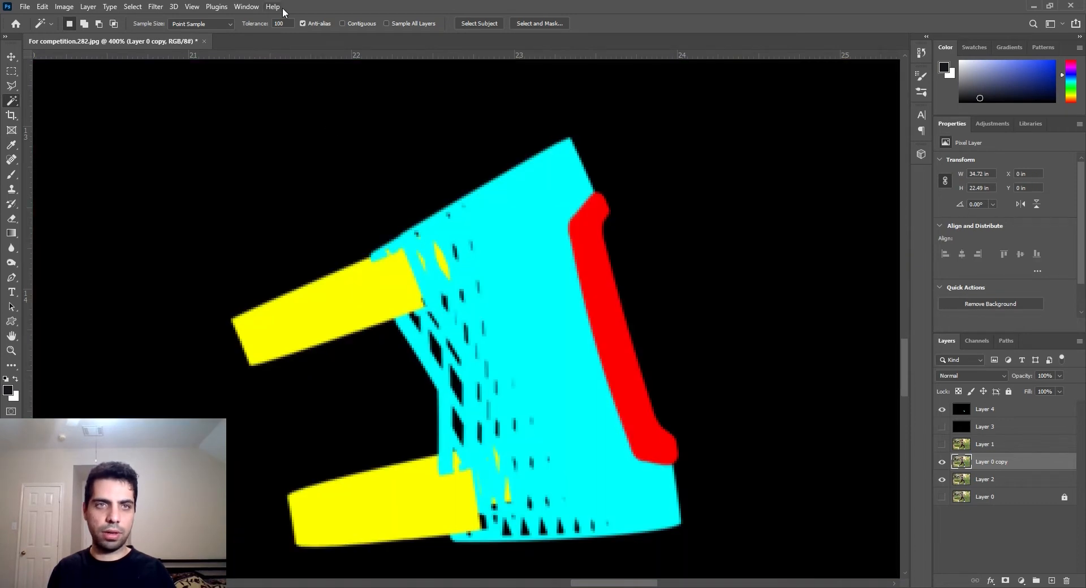
{"action": "type", "text": "20"}
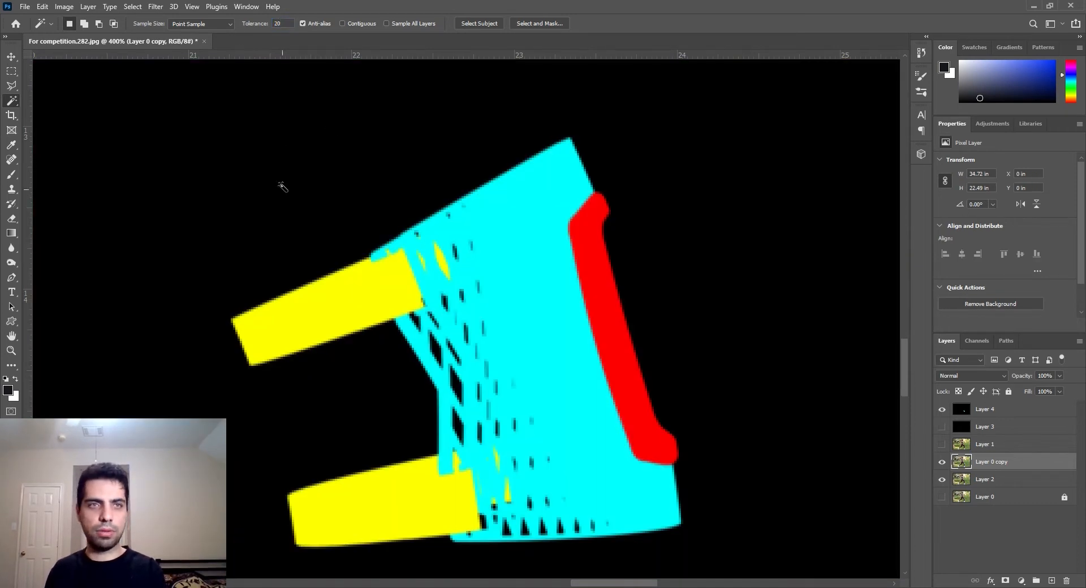
{"action": "left_click", "coordinate": [280, 189]}
{"action": "left_click", "coordinate": [987, 409]}
{"action": "left_click", "coordinate": [375, 201]}
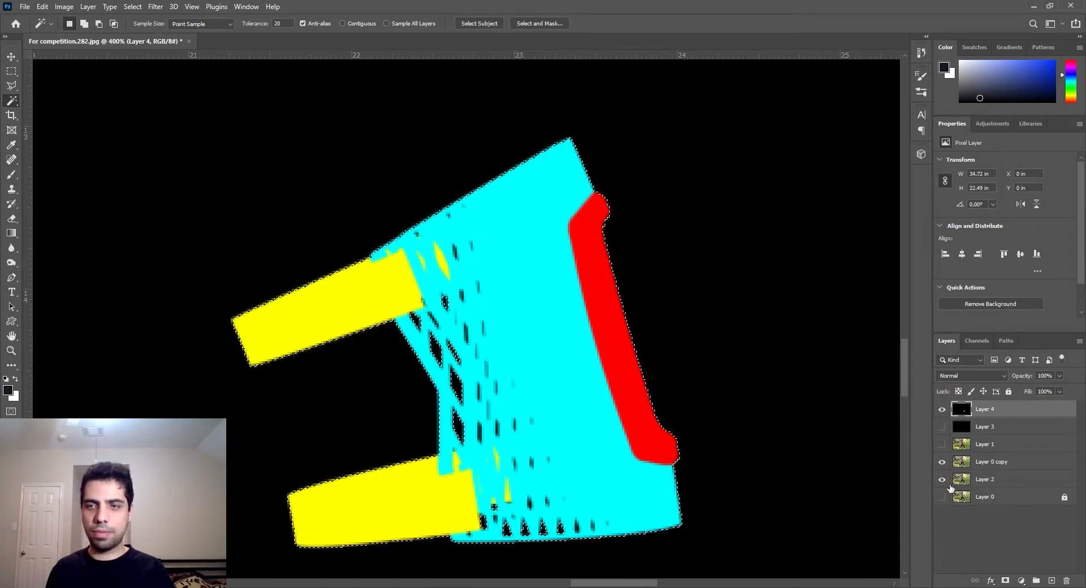
Step: Compare the background selection's outline with the rendered brace and the full canvas, and clear the selection
{"action": "left_click", "coordinate": [947, 416]}
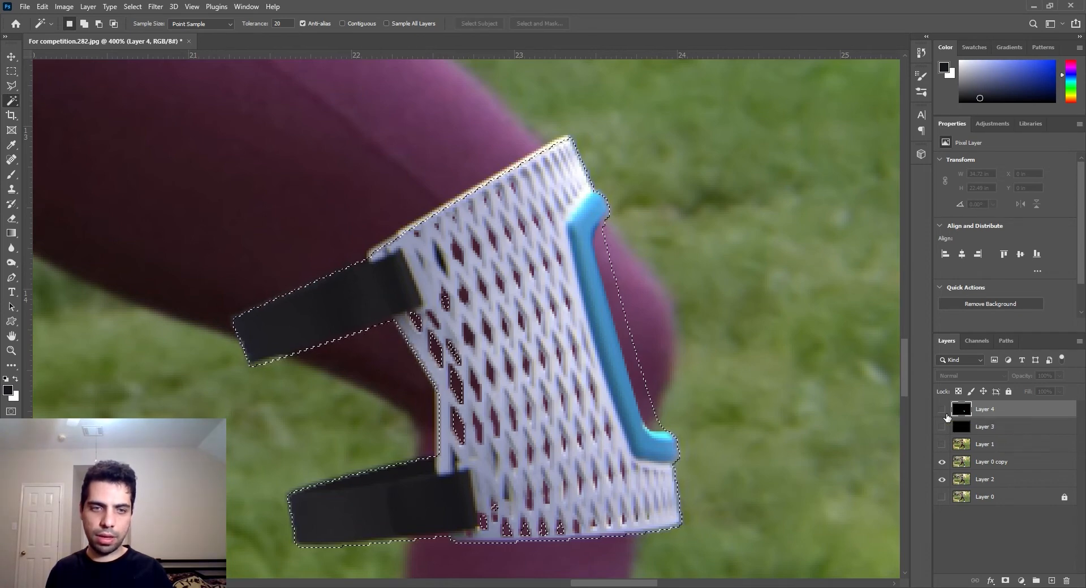
{"action": "left_click", "coordinate": [947, 416]}
{"action": "left_click", "coordinate": [659, 388]}
{"action": "key", "text": "ctrl+0"}
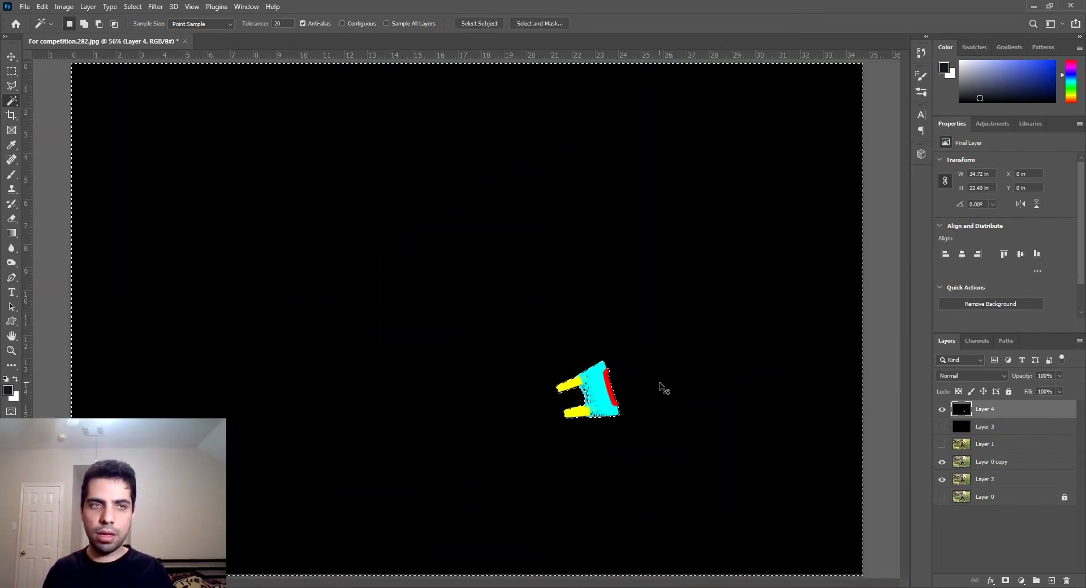
{"action": "key", "text": "ctrl+d"}
Step: Reselect Layer 4's black background with the Magic Wand and invert the selection so it covers the brace
{"action": "left_click", "coordinate": [11, 56]}
{"action": "mouse_move", "coordinate": [280, 216]}
{"action": "left_mouse_down"}
{"action": "mouse_move", "coordinate": [295, 236]}
{"action": "mouse_move", "coordinate": [281, 217]}
{"action": "left_mouse_up"}
{"action": "key", "text": "ctrl+plus"}
{"action": "key", "text": "ctrl+plus"}
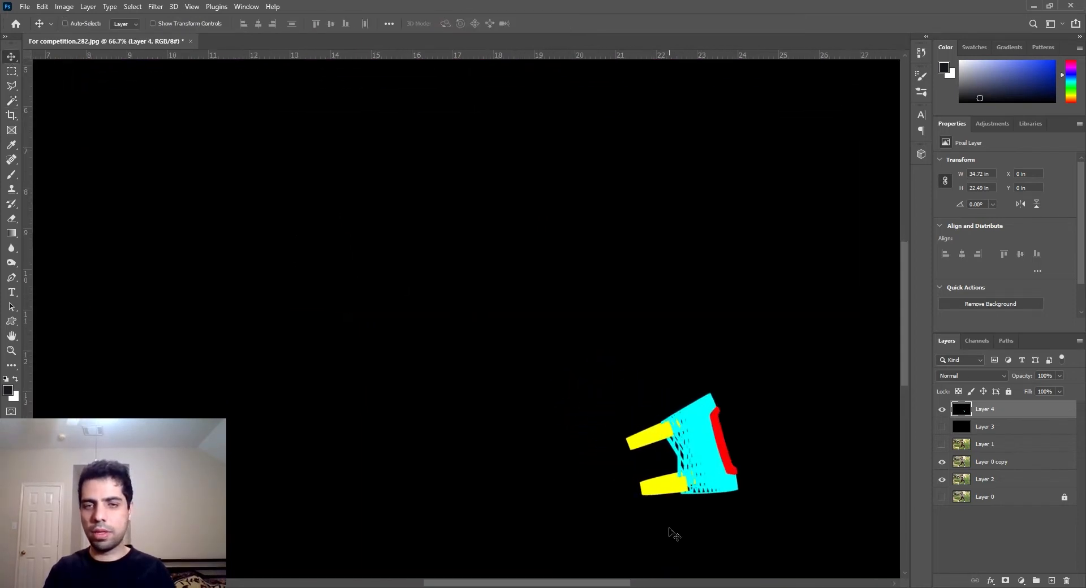
{"action": "key", "text": "ctrl+plus"}
{"action": "left_click_drag", "start_coordinate": [660, 513], "coordinate": [363, 287]}
{"action": "key", "text": "w"}
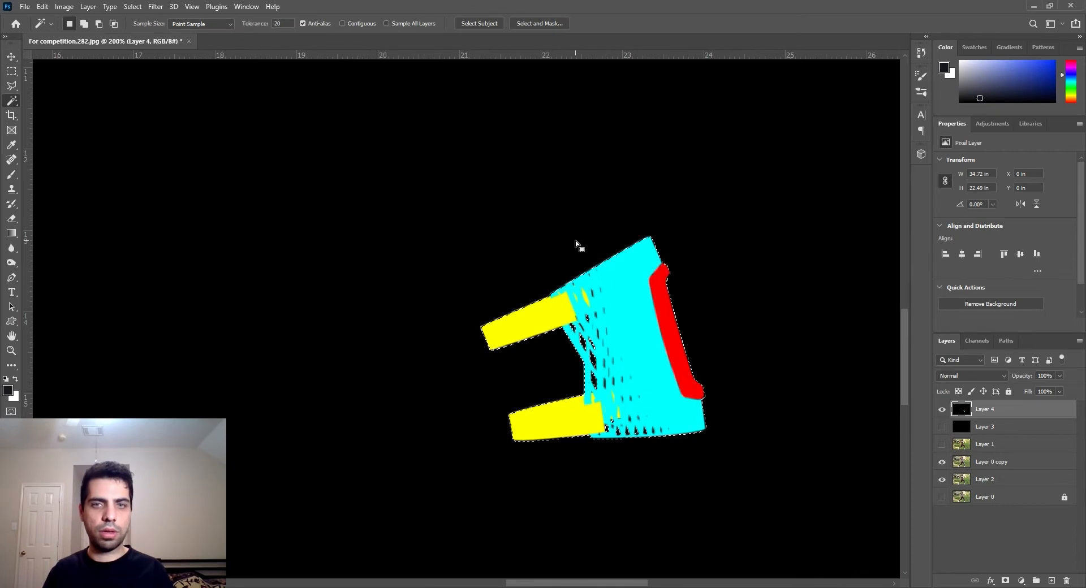
{"action": "left_click", "coordinate": [577, 245]}
{"action": "key", "text": "alt+s"}
{"action": "key", "text": "i"}
{"action": "left_click_drag", "start_coordinate": [673, 373], "coordinate": [582, 351]}
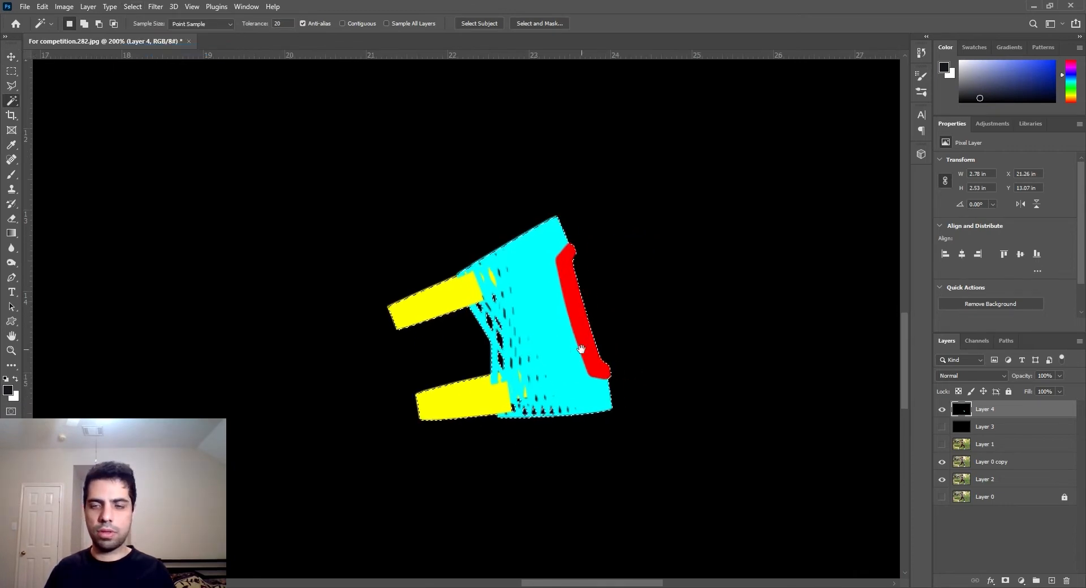
Step: Hide Layer 4, compare the image with and without Layer 0 copy, and activate Layer 0 copy with the Polygonal Lasso
{"action": "left_click", "coordinate": [942, 409]}
{"action": "key", "text": "ctrl+plus"}
{"action": "key", "text": "ctrl+plus"}
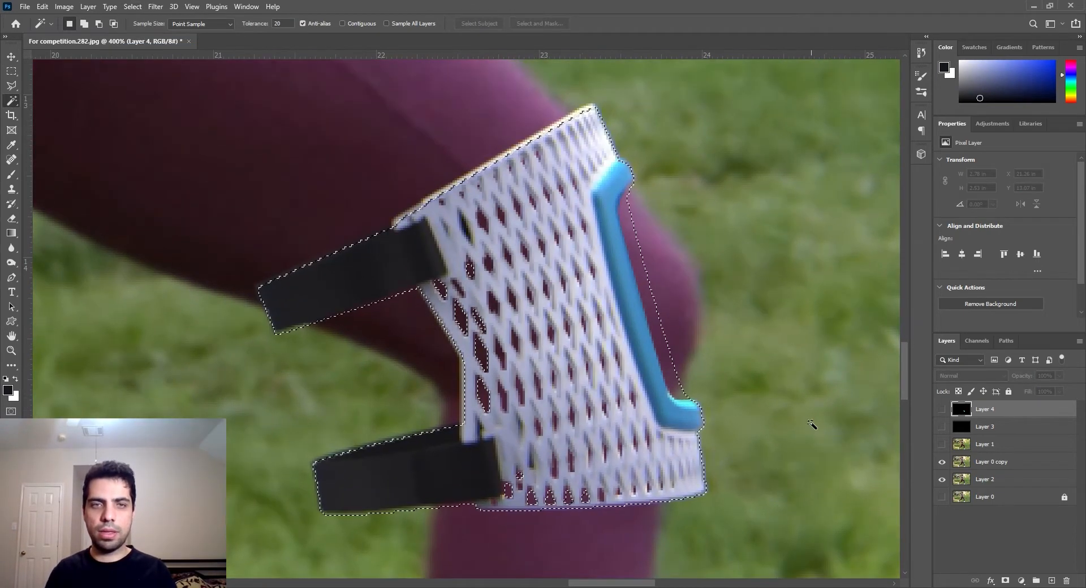
{"action": "scroll", "coordinate": [802, 475], "scroll_direction": "up", "scroll_amount": 1}
{"action": "left_click", "coordinate": [951, 480]}
{"action": "left_click", "coordinate": [942, 463]}
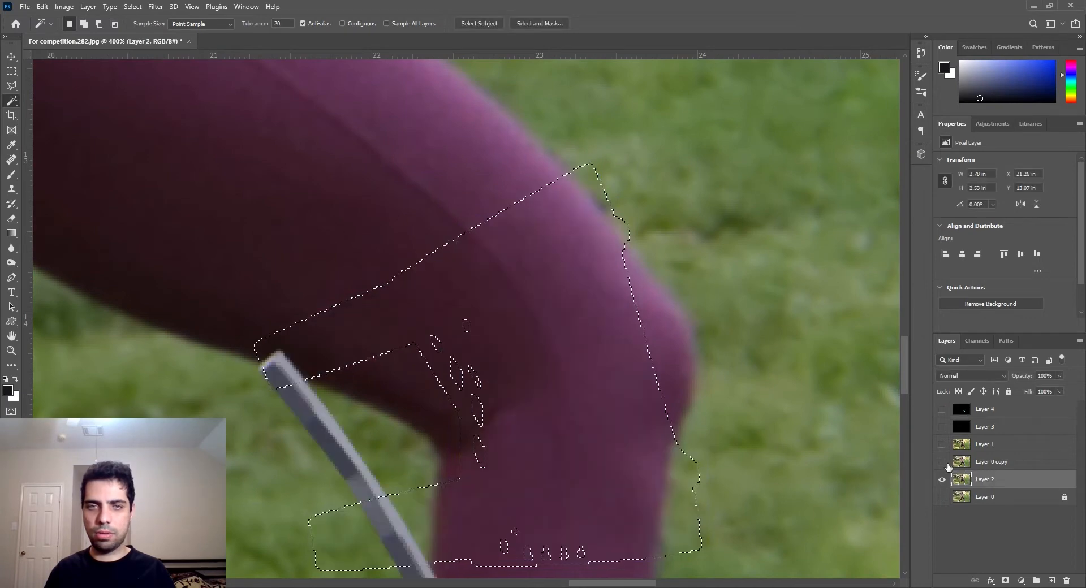
{"action": "left_click", "coordinate": [942, 462]}
{"action": "left_click", "coordinate": [991, 462]}
{"action": "key", "text": "l"}
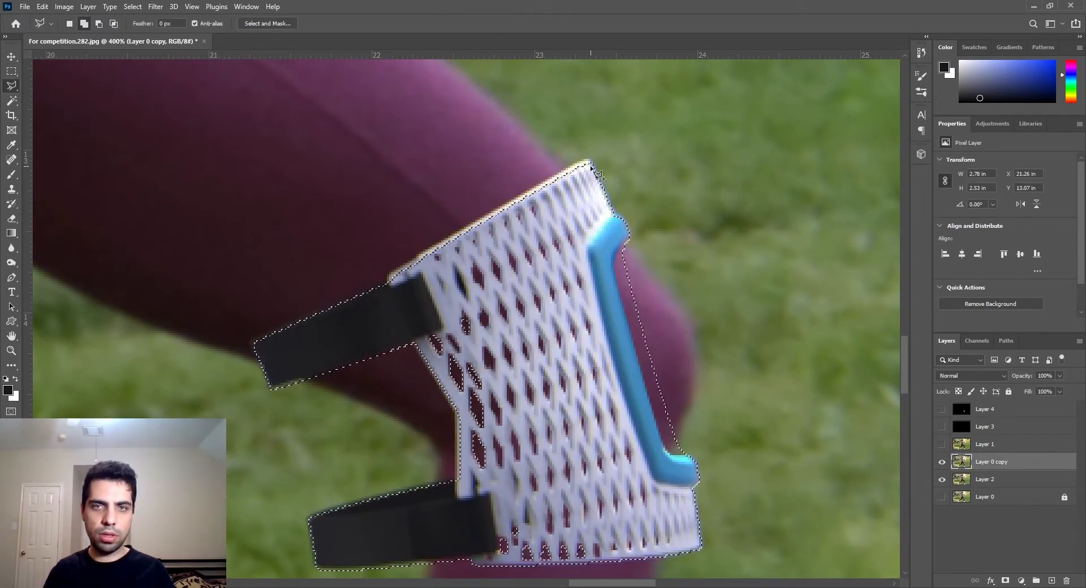
Step: Extend the brace selection with the Polygonal Lasso to include its slanted upper rim and the outer end of the upper strap
{"action": "key", "text": "shift"}
{"action": "left_click", "coordinate": [585, 160]}
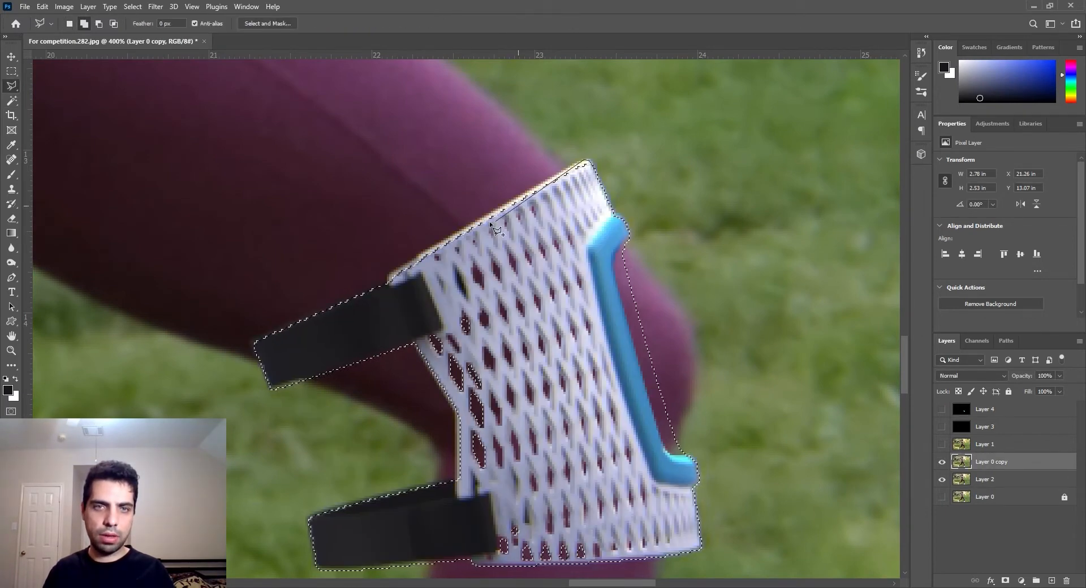
{"action": "left_click", "coordinate": [389, 280]}
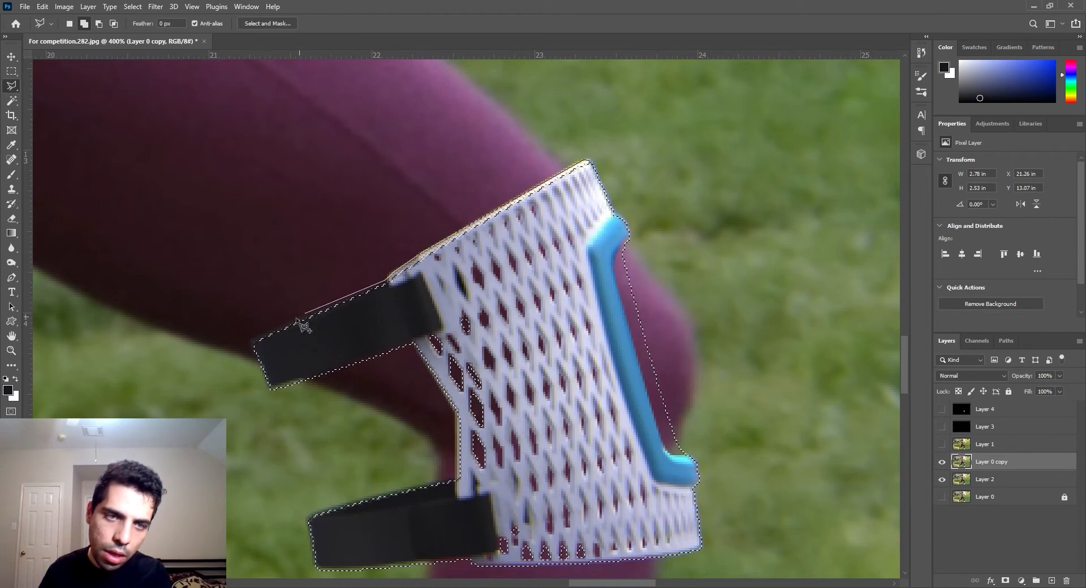
{"action": "left_click", "coordinate": [252, 343]}
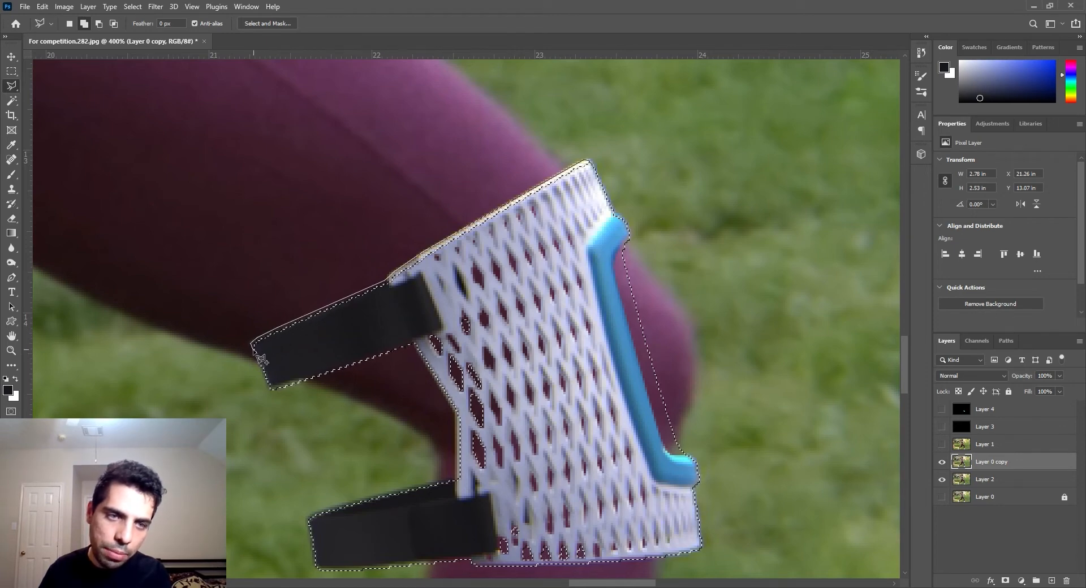
{"action": "left_click", "coordinate": [271, 388]}
{"action": "double_click", "coordinate": [522, 241]}
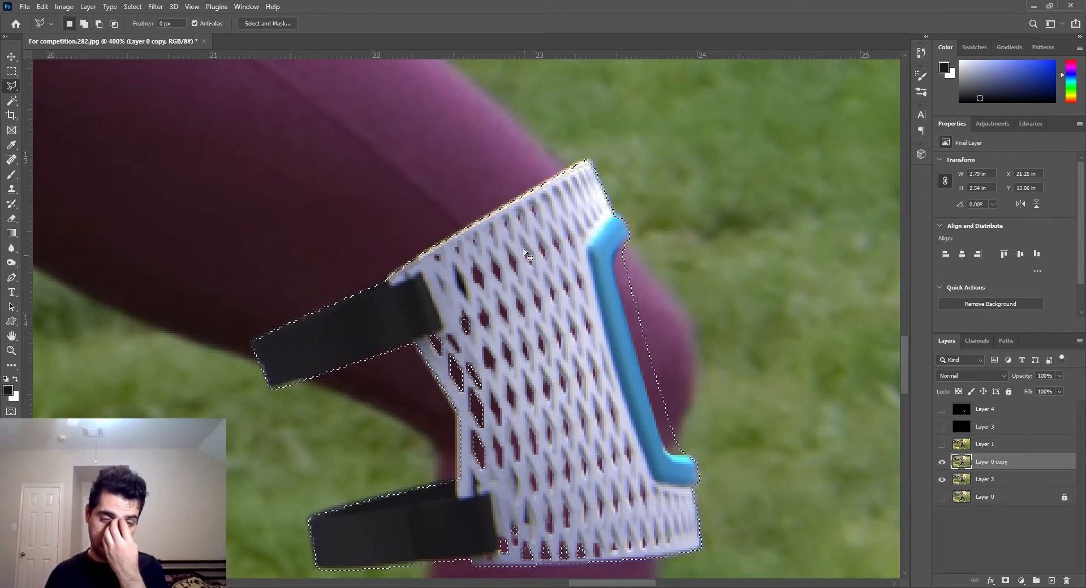
Step: Add the narrow strip along the brace's rear edge between the two straps to the selection
{"action": "left_click_drag", "start_coordinate": [514, 439], "coordinate": [573, 316]}
{"action": "key", "text": "ctrl+plus"}
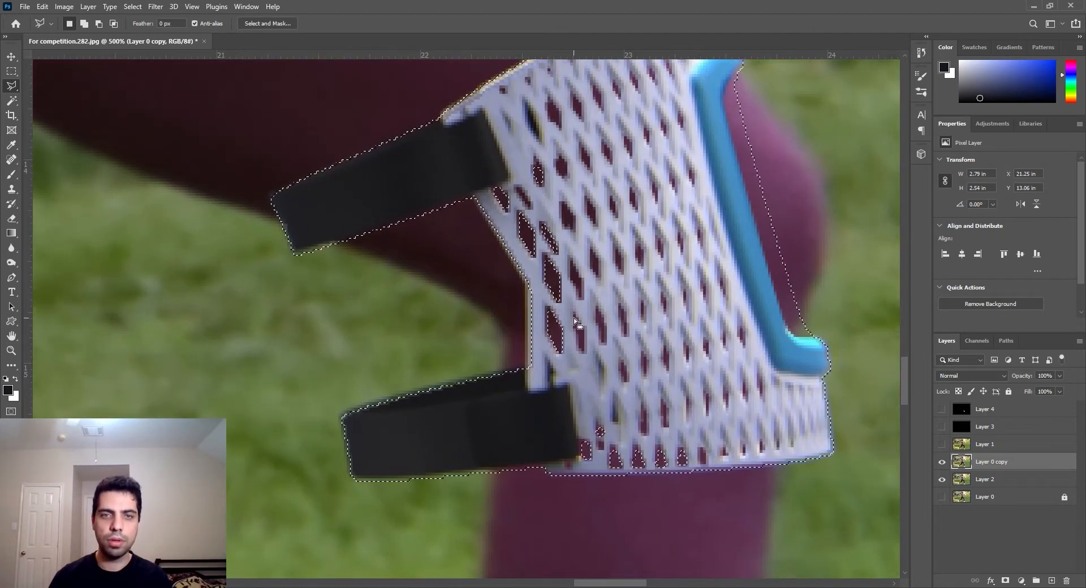
{"action": "left_click", "coordinate": [529, 368], "text": "shift"}
{"action": "left_click", "coordinate": [530, 288]}
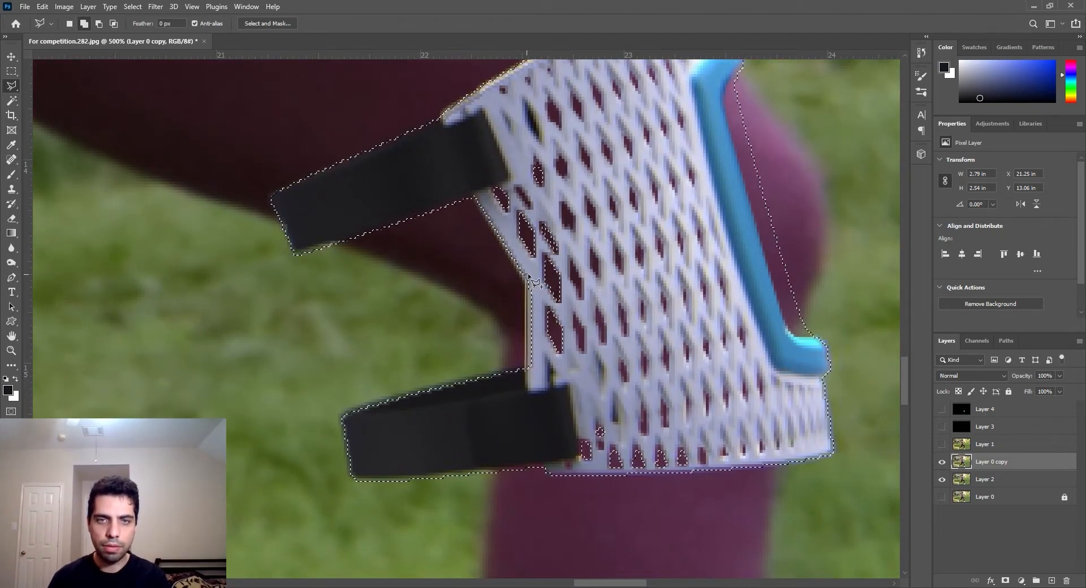
{"action": "left_click", "coordinate": [528, 285], "text": "shift"}
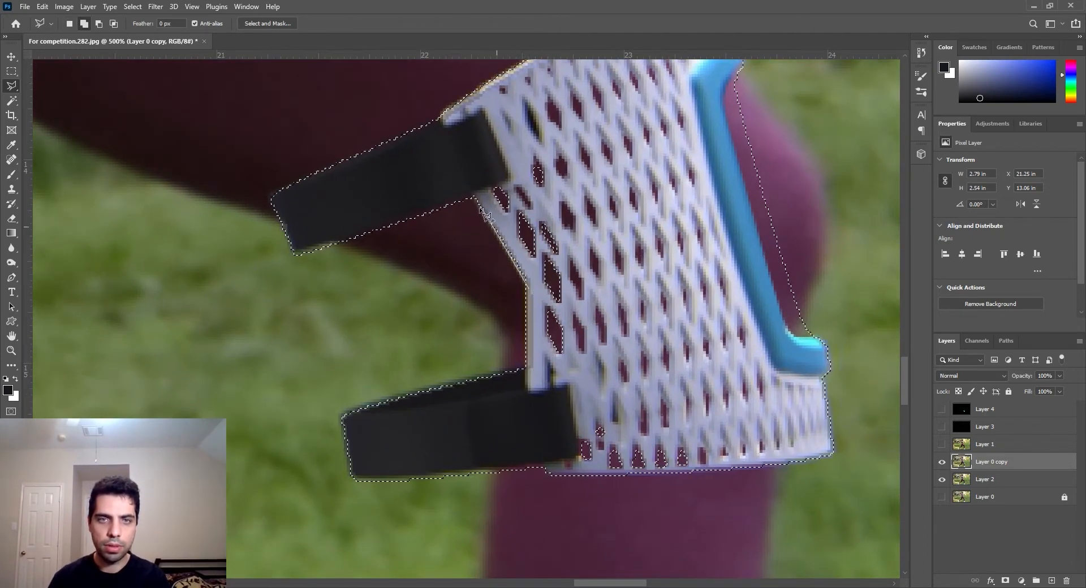
{"action": "left_click", "coordinate": [473, 194]}
{"action": "double_click", "coordinate": [537, 295]}
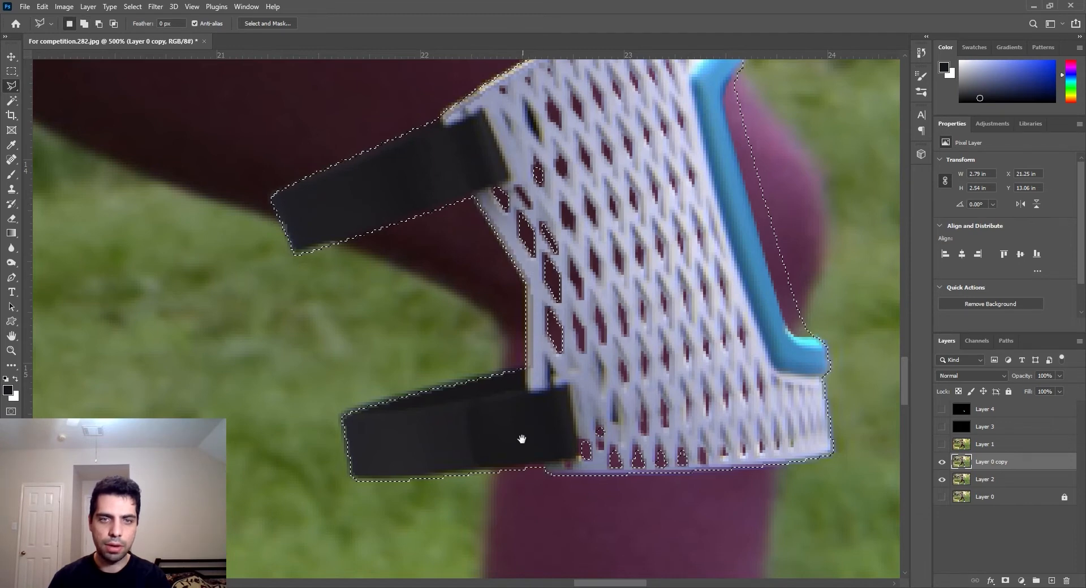
Step: Subtract the excess sliver beneath the lower strap from the brace selection with the Polygonal Lasso
{"action": "left_click_drag", "start_coordinate": [521, 439], "coordinate": [555, 384]}
{"action": "left_click_drag", "start_coordinate": [580, 451], "coordinate": [559, 428]}
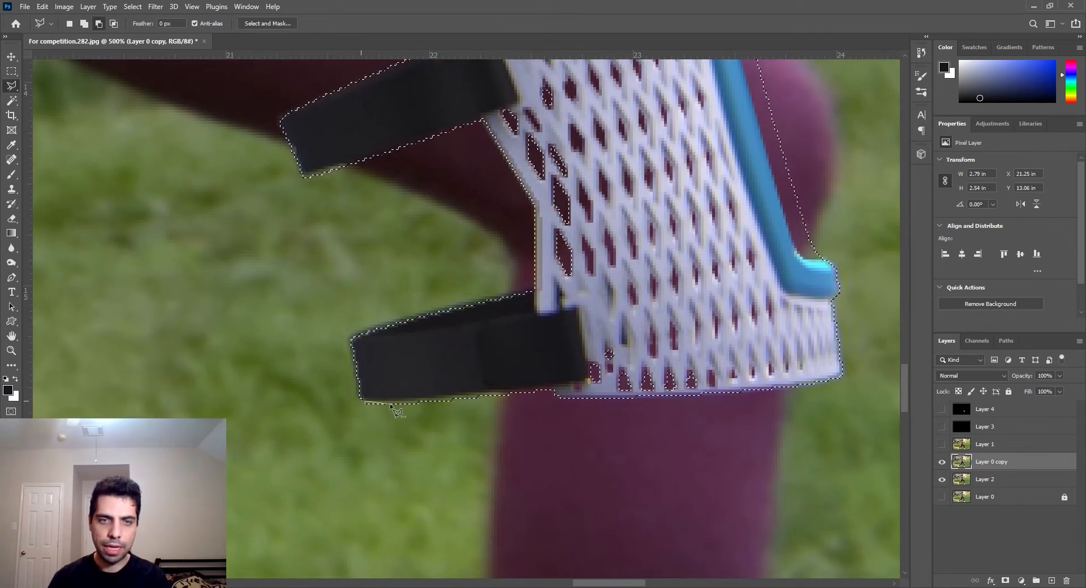
{"action": "left_click", "coordinate": [561, 407]}
{"action": "left_click", "coordinate": [531, 441]}
{"action": "double_click", "coordinate": [288, 441]}
Step: Copy the selected brace to a new layer, hide Layer 0 copy and check the cut-out with Layer 2 off and on
{"action": "left_click_drag", "start_coordinate": [419, 378], "coordinate": [399, 465]}
{"action": "left_click_drag", "start_coordinate": [491, 427], "coordinate": [410, 586]}
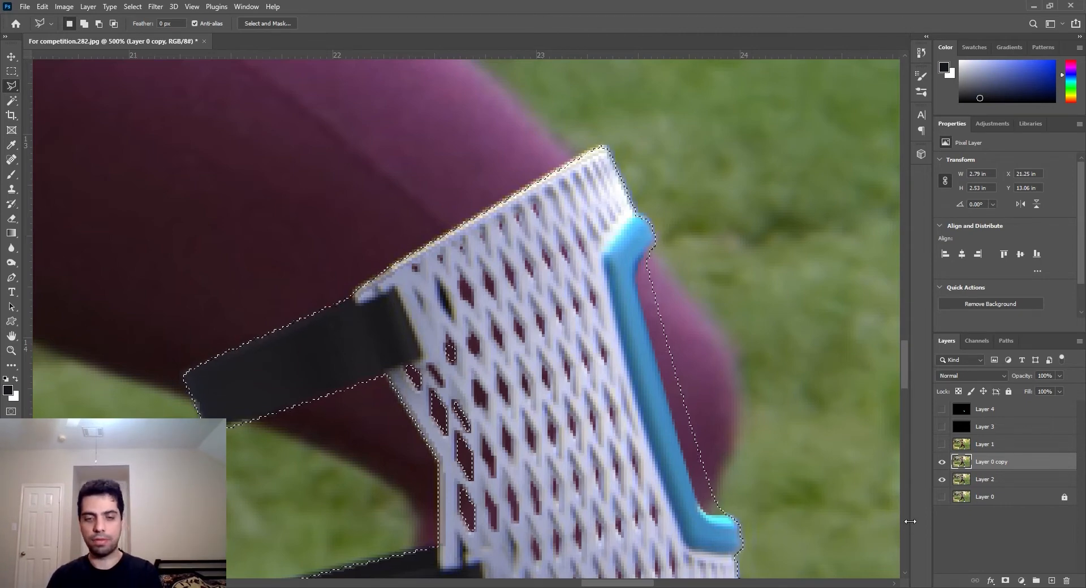
{"action": "key", "text": "ctrl+j"}
{"action": "left_click", "coordinate": [942, 479]}
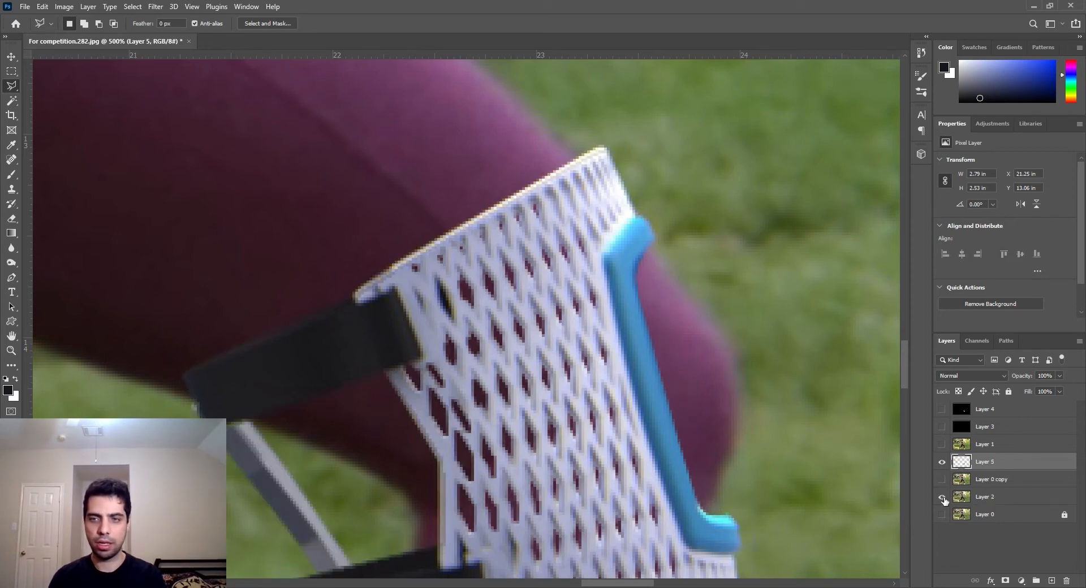
{"action": "left_click", "coordinate": [942, 498]}
{"action": "left_click", "coordinate": [943, 497]}
{"action": "left_click", "coordinate": [942, 498]}
{"action": "left_click_drag", "start_coordinate": [514, 437], "coordinate": [524, 367]}
{"action": "left_click", "coordinate": [942, 497]}
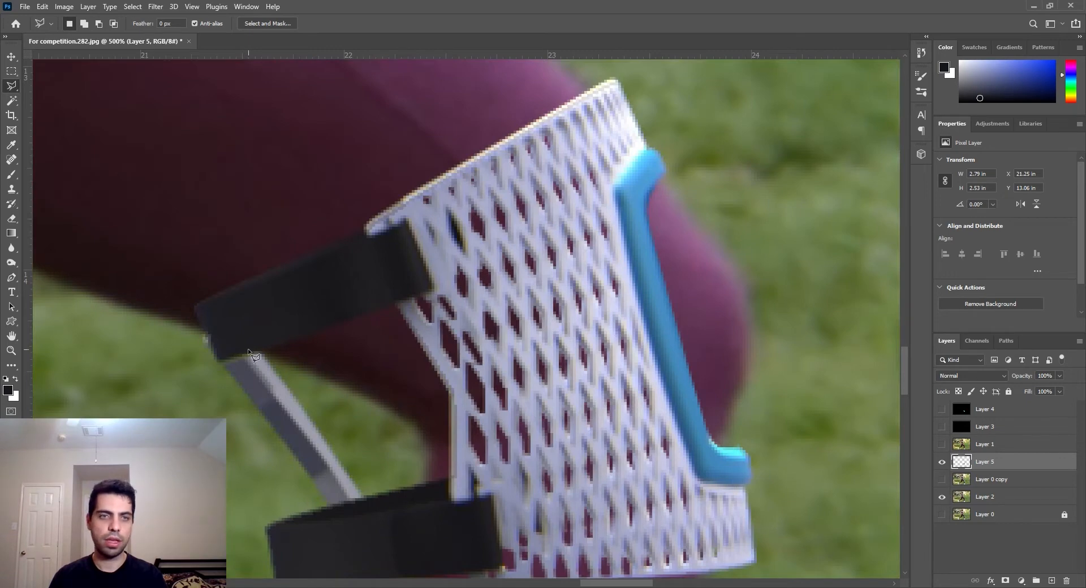
Step: Activate the Move tool for the copied brace on Layer 5
{"action": "scroll", "coordinate": [249, 350], "scroll_direction": "down", "scroll_amount": 1}
{"action": "left_click", "coordinate": [11, 57]}
{"action": "mouse_move", "coordinate": [458, 190]}
{"action": "left_mouse_down"}
{"action": "mouse_move", "coordinate": [448, 264]}
{"action": "mouse_move", "coordinate": [444, 187]}
{"action": "left_mouse_up"}
{"action": "key", "text": "ctrl+minus"}
{"action": "key", "text": "y"}
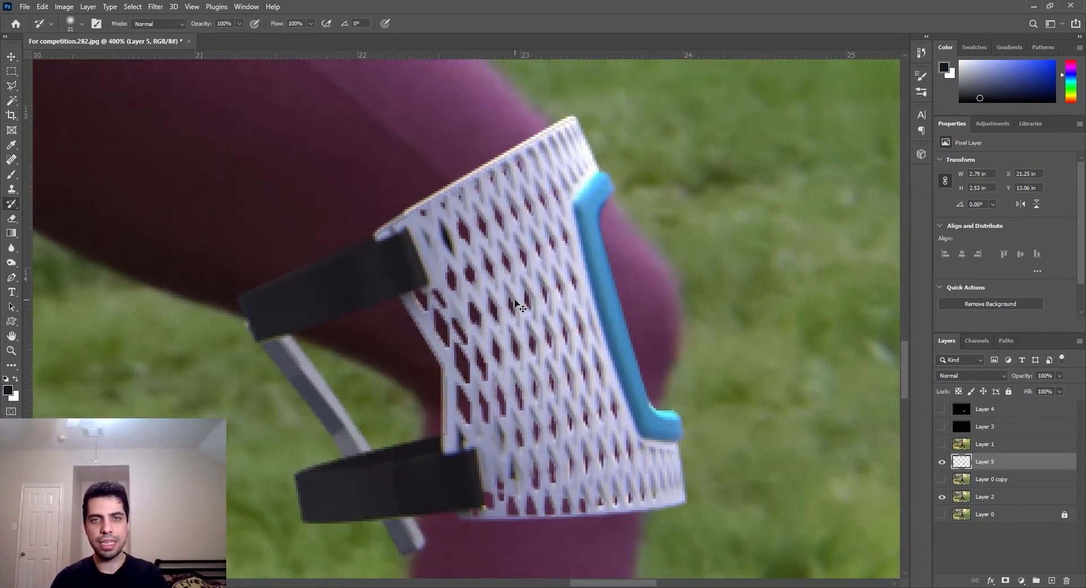
{"action": "key", "text": "v"}
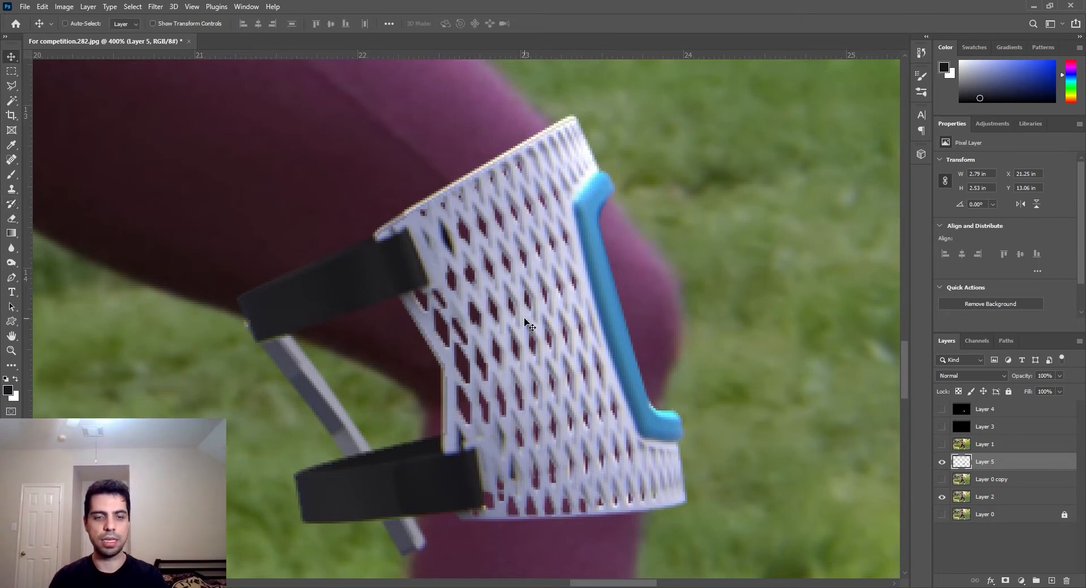
{"action": "key", "text": "ctrl+t"}
{"action": "right_click", "coordinate": [635, 420]}
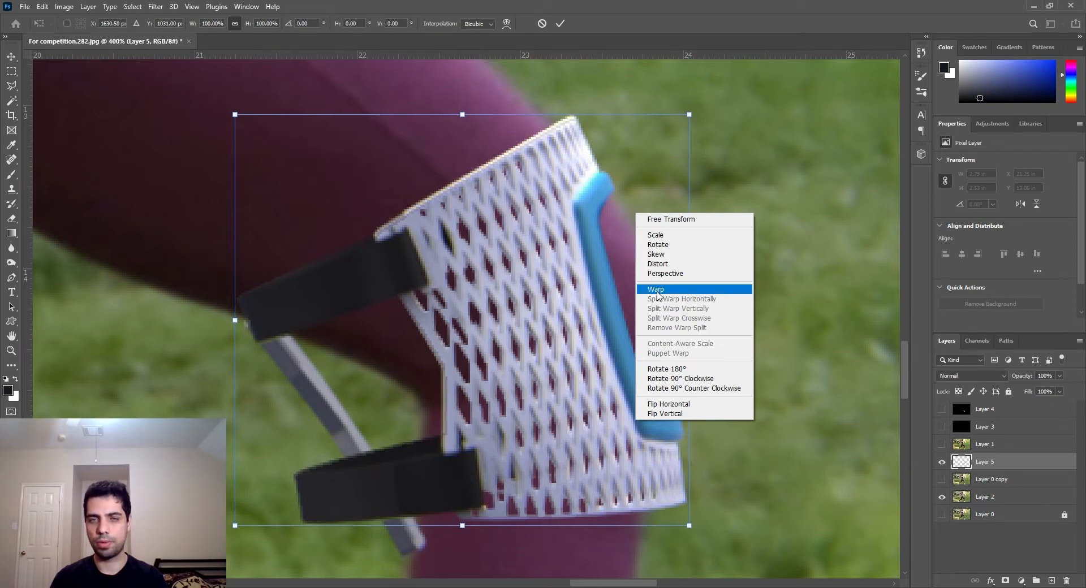
{"action": "left_click", "coordinate": [662, 263]}
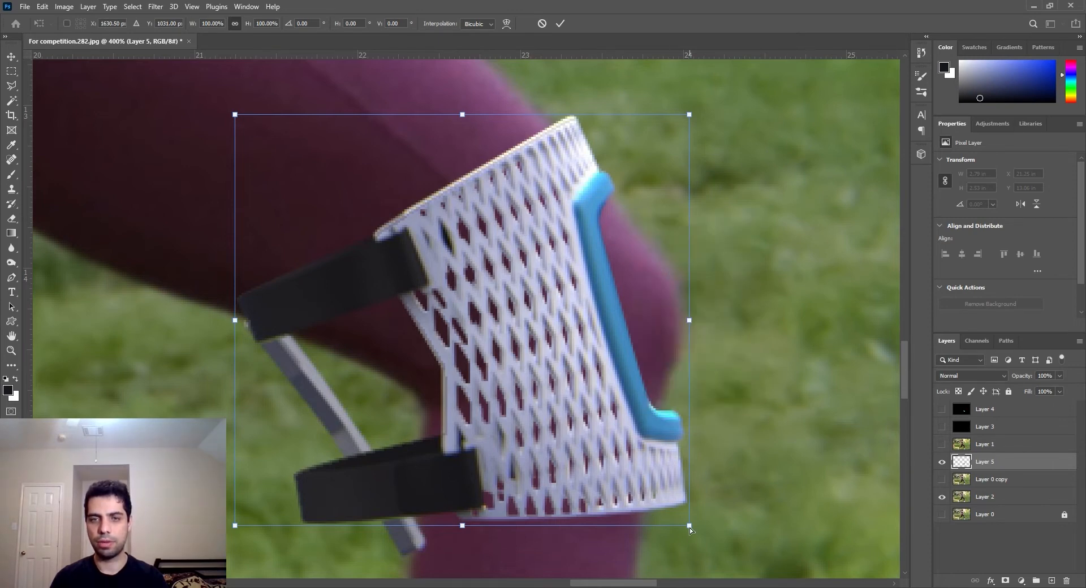
{"action": "left_click_drag", "start_coordinate": [691, 528], "coordinate": [674, 527]}
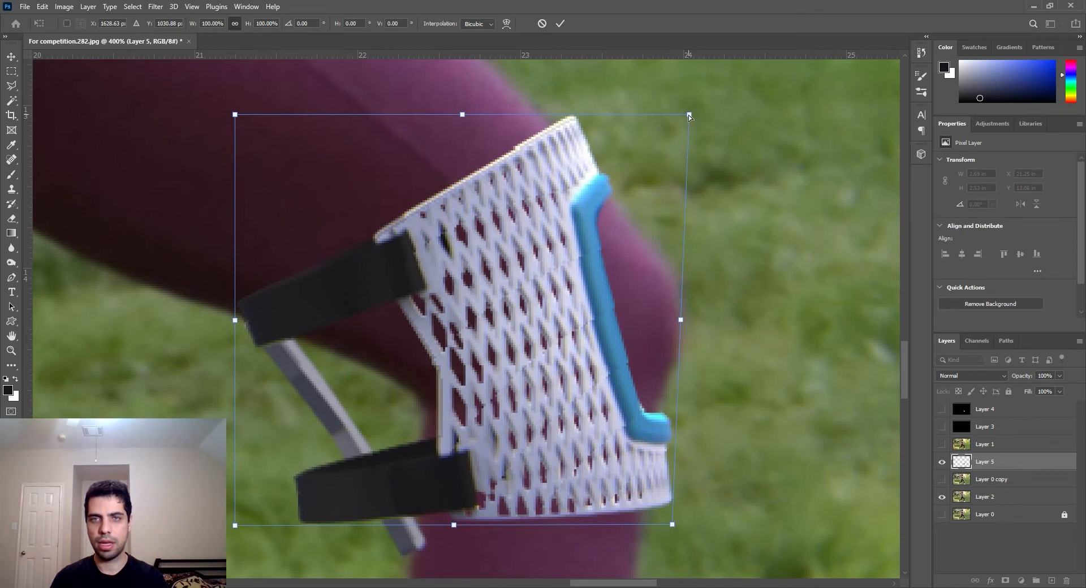
{"action": "left_click_drag", "start_coordinate": [689, 116], "coordinate": [692, 112]}
{"action": "right_click", "coordinate": [575, 254]}
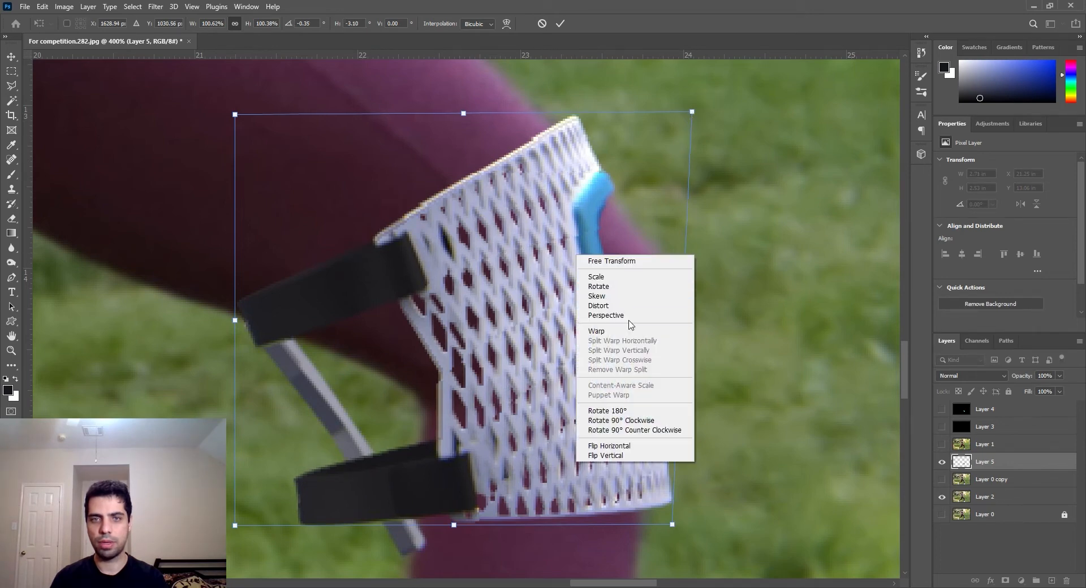
{"action": "left_click", "coordinate": [515, 176]}
{"action": "left_click", "coordinate": [542, 24]}
Step: Start a Warp transform on Layer 5 and reshape the brace's upper rim and the area around the blue handle's upper end
{"action": "key", "text": "ctrl+t"}
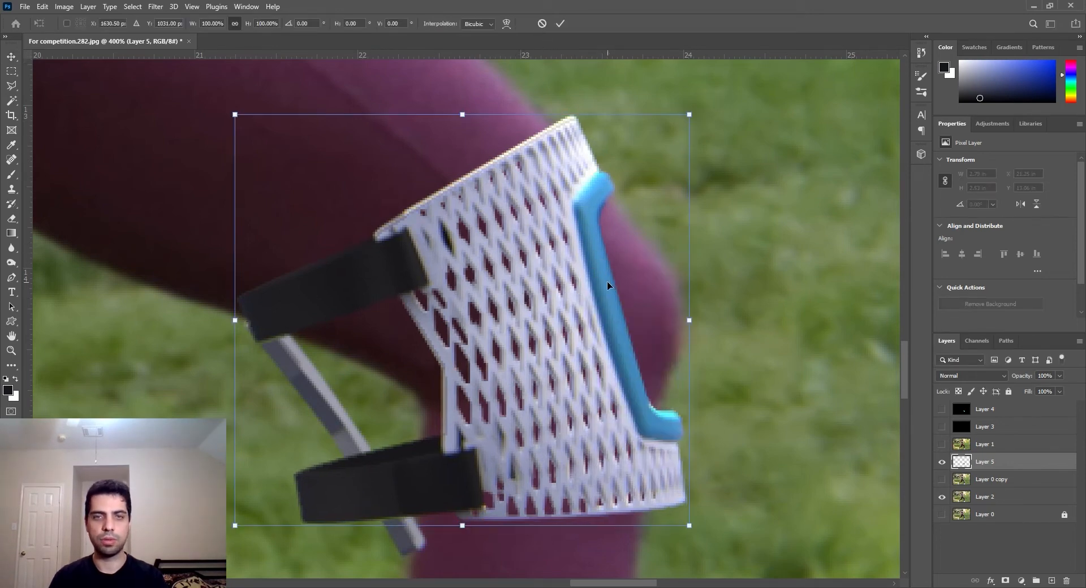
{"action": "right_click", "coordinate": [607, 282]}
{"action": "left_click", "coordinate": [650, 360]}
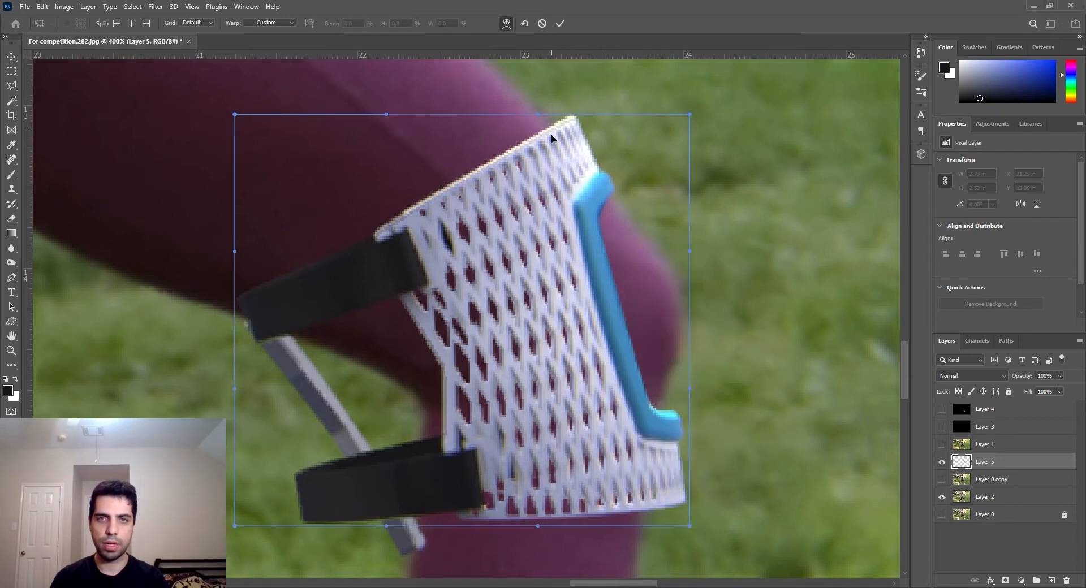
{"action": "left_click_drag", "start_coordinate": [551, 134], "coordinate": [537, 126]}
{"action": "left_click_drag", "start_coordinate": [592, 175], "coordinate": [606, 178]}
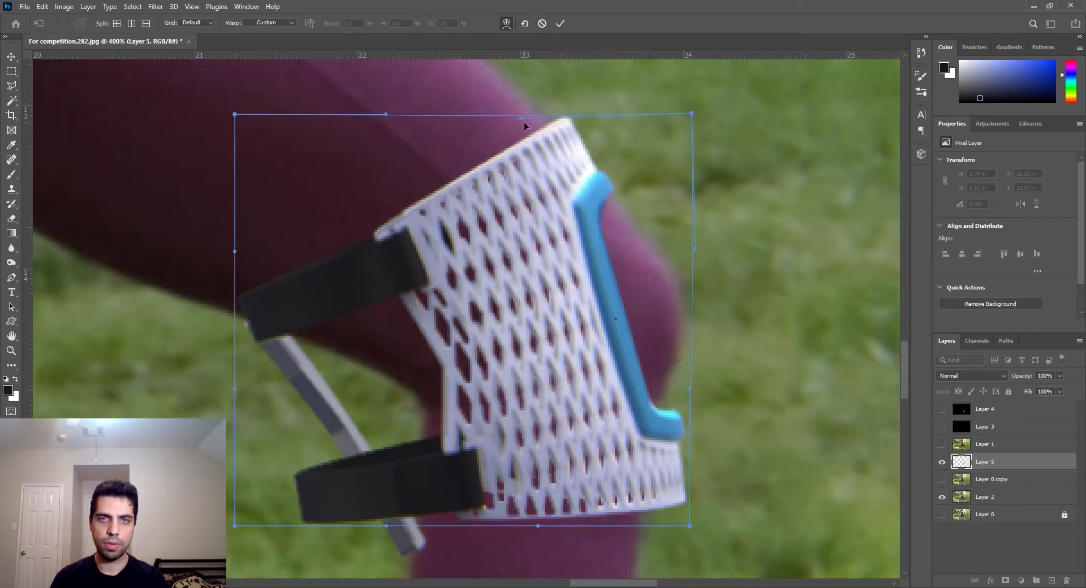
{"action": "left_click_drag", "start_coordinate": [524, 121], "coordinate": [509, 124]}
{"action": "left_click_drag", "start_coordinate": [606, 181], "coordinate": [612, 181]}
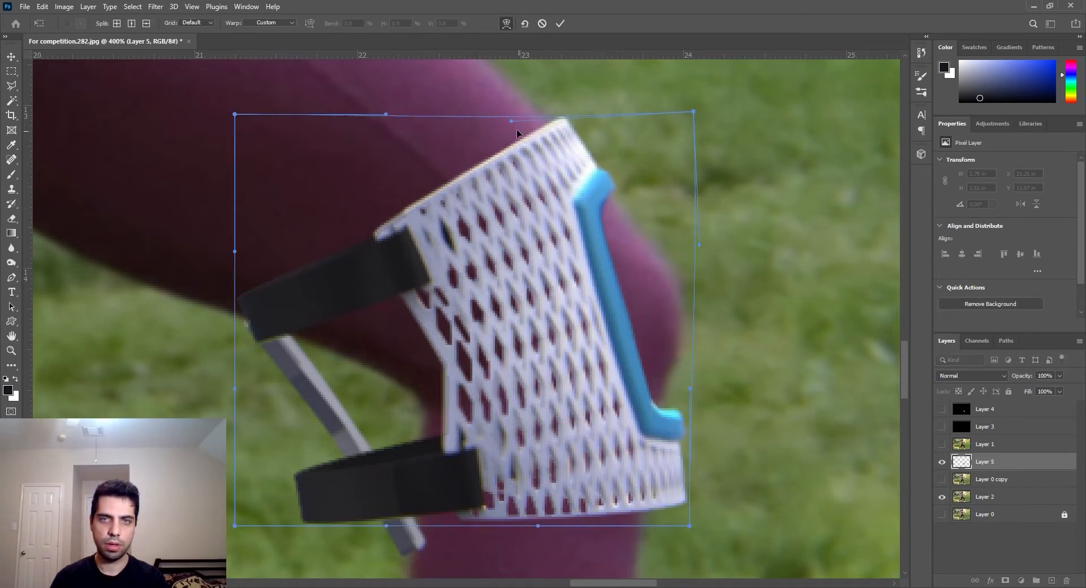
{"action": "left_click_drag", "start_coordinate": [518, 130], "coordinate": [507, 127]}
Step: Warp the brace's lower front corner inward toward the shin and adjust the curve of the front edge
{"action": "left_click_drag", "start_coordinate": [691, 517], "coordinate": [668, 521]}
{"action": "left_click_drag", "start_coordinate": [691, 388], "coordinate": [697, 389]}
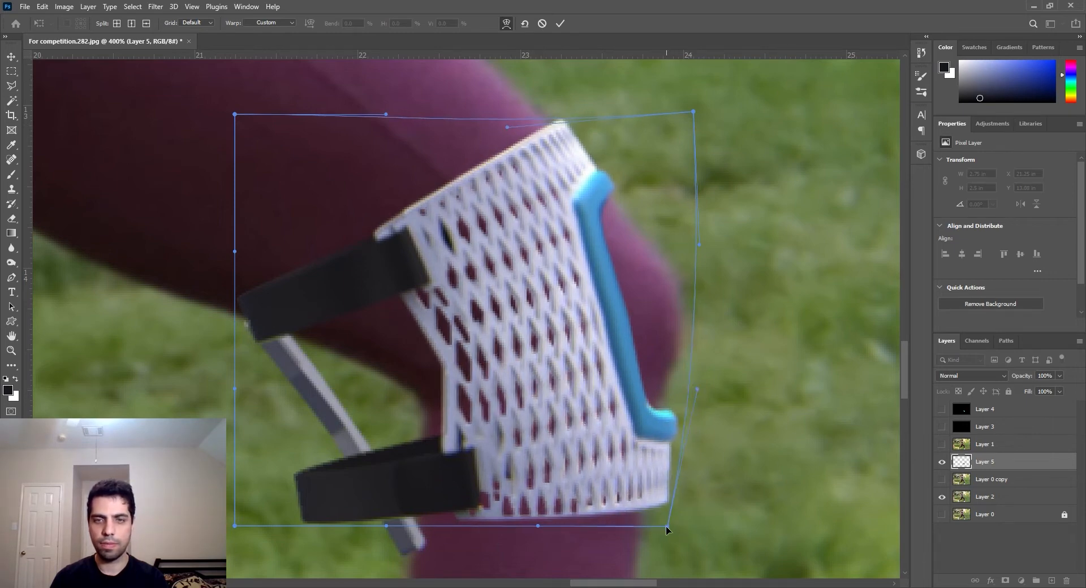
{"action": "left_click_drag", "start_coordinate": [666, 526], "coordinate": [658, 528]}
{"action": "left_click_drag", "start_coordinate": [615, 361], "coordinate": [579, 341]}
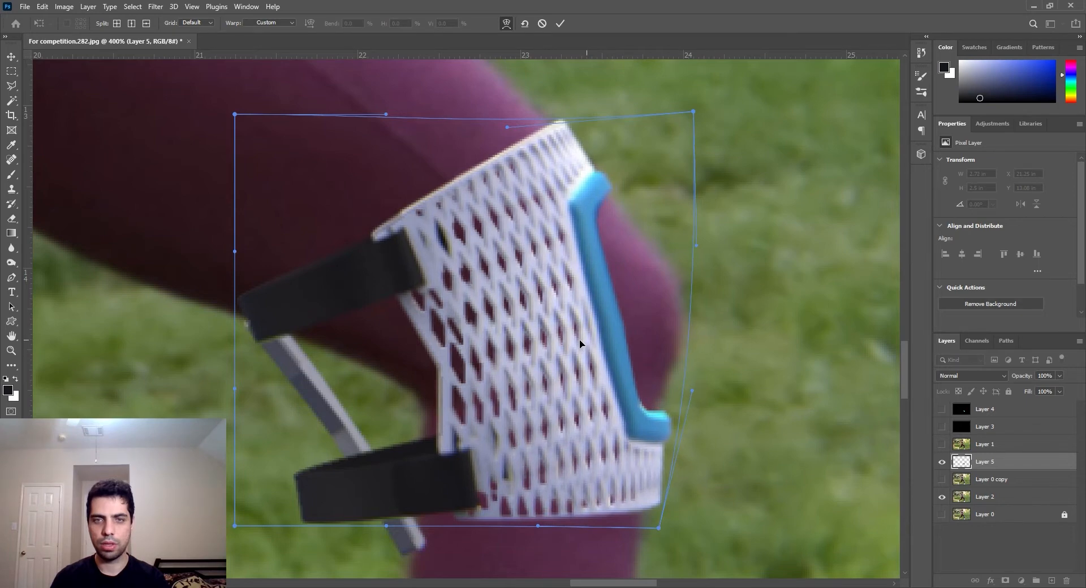
{"action": "left_click_drag", "start_coordinate": [659, 530], "coordinate": [654, 530]}
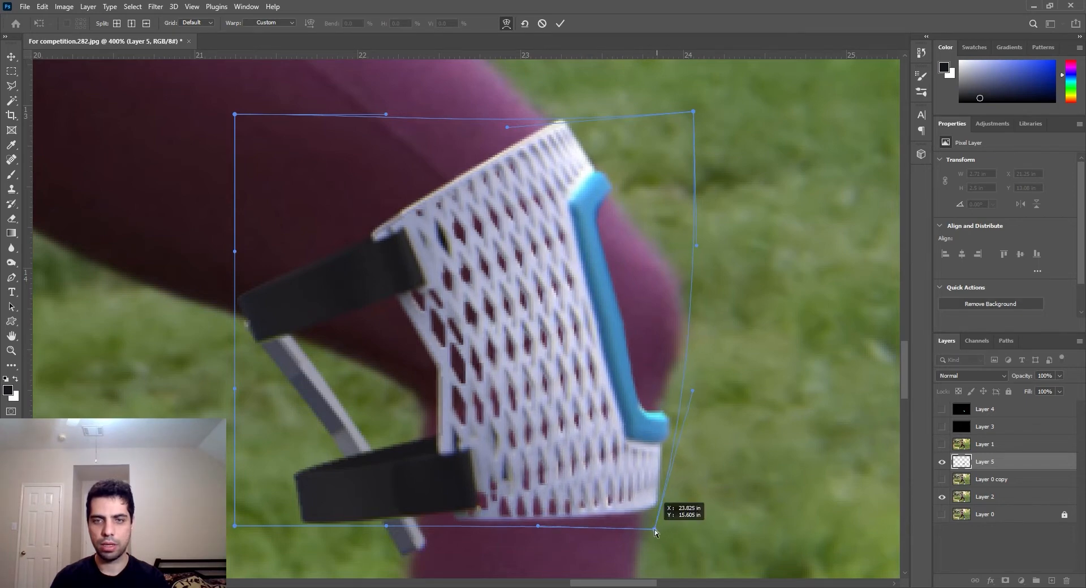
{"action": "left_click_drag", "start_coordinate": [693, 391], "coordinate": [699, 391]}
Step: Warp the brace's middle toward the leg while raising the upper front corner around the blue handle
{"action": "left_click_drag", "start_coordinate": [633, 281], "coordinate": [616, 173]}
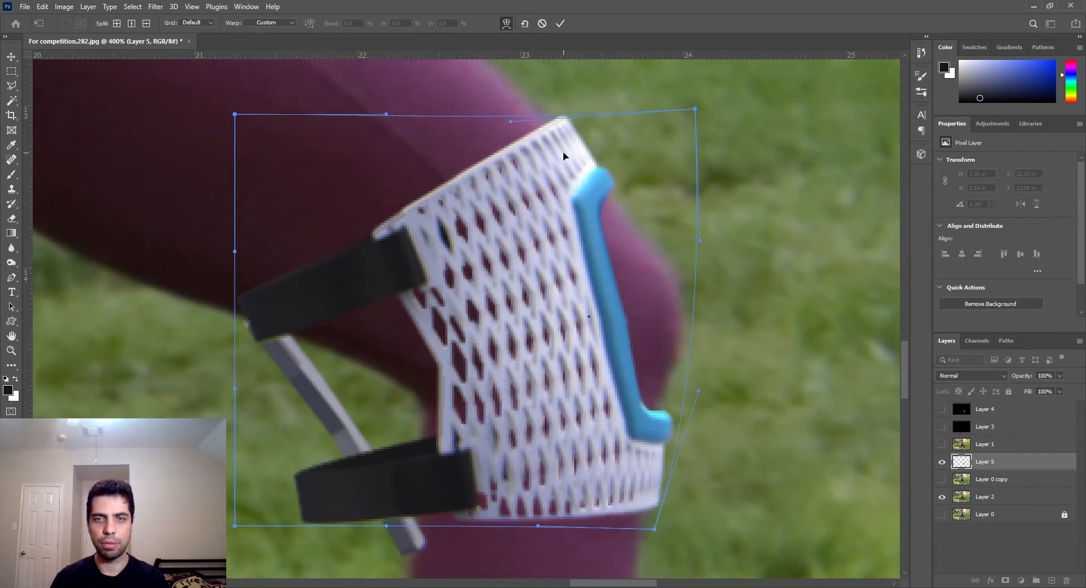
{"action": "left_click_drag", "start_coordinate": [699, 241], "coordinate": [689, 245]}
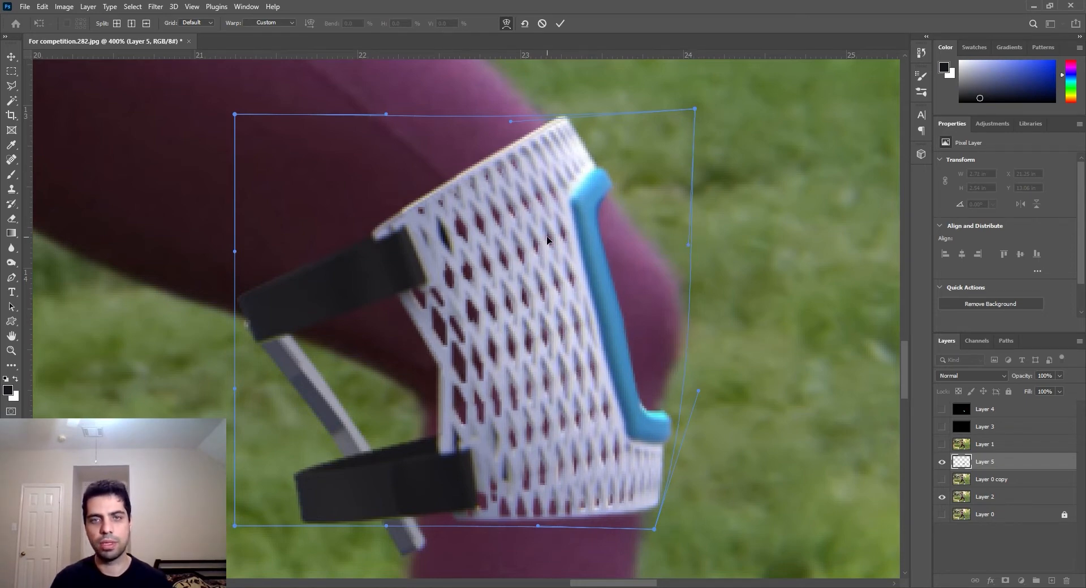
{"action": "left_click_drag", "start_coordinate": [614, 312], "coordinate": [609, 311]}
{"action": "left_click_drag", "start_coordinate": [622, 201], "coordinate": [627, 193]}
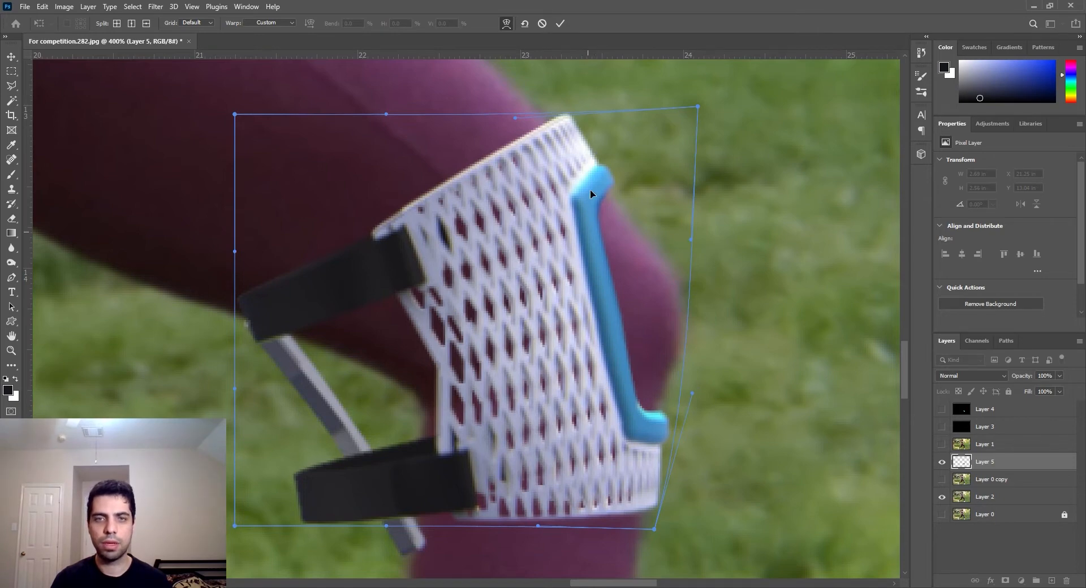
{"action": "left_click_drag", "start_coordinate": [637, 305], "coordinate": [609, 313]}
{"action": "left_click_drag", "start_coordinate": [606, 227], "coordinate": [619, 192]}
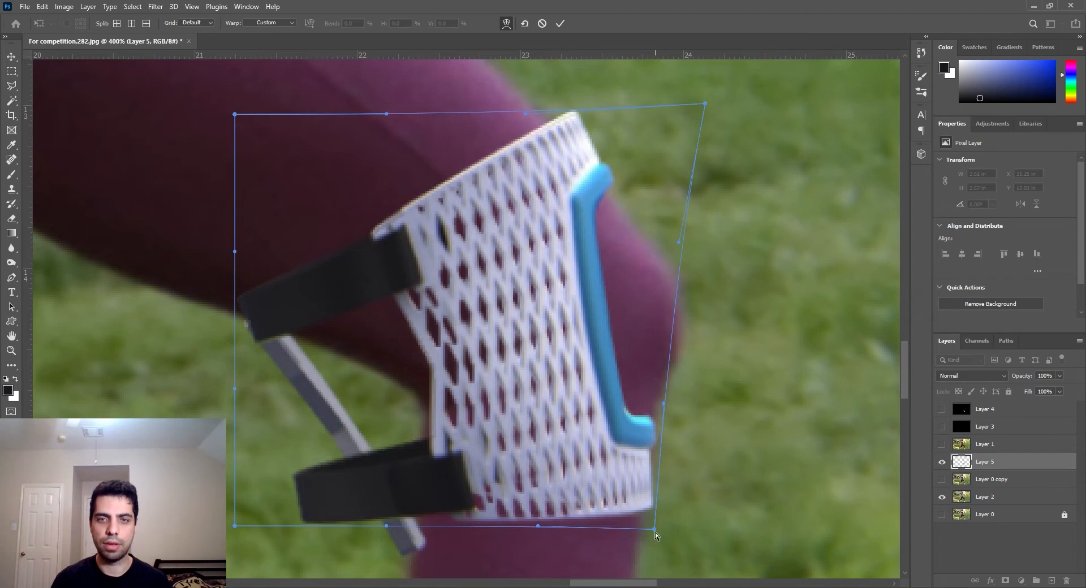
Step: Fine-tune the warp at the lower front corner, front edge and upper rim, and apply it to Layer 5
{"action": "left_click_drag", "start_coordinate": [655, 532], "coordinate": [653, 531]}
{"action": "left_click_drag", "start_coordinate": [663, 405], "coordinate": [677, 405]}
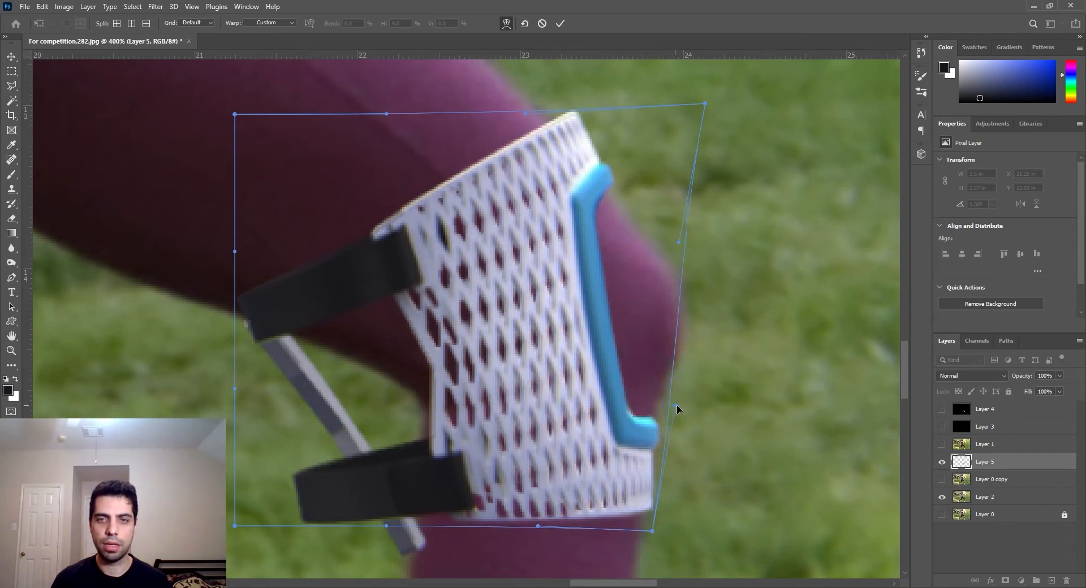
{"action": "left_click_drag", "start_coordinate": [524, 116], "coordinate": [513, 116]}
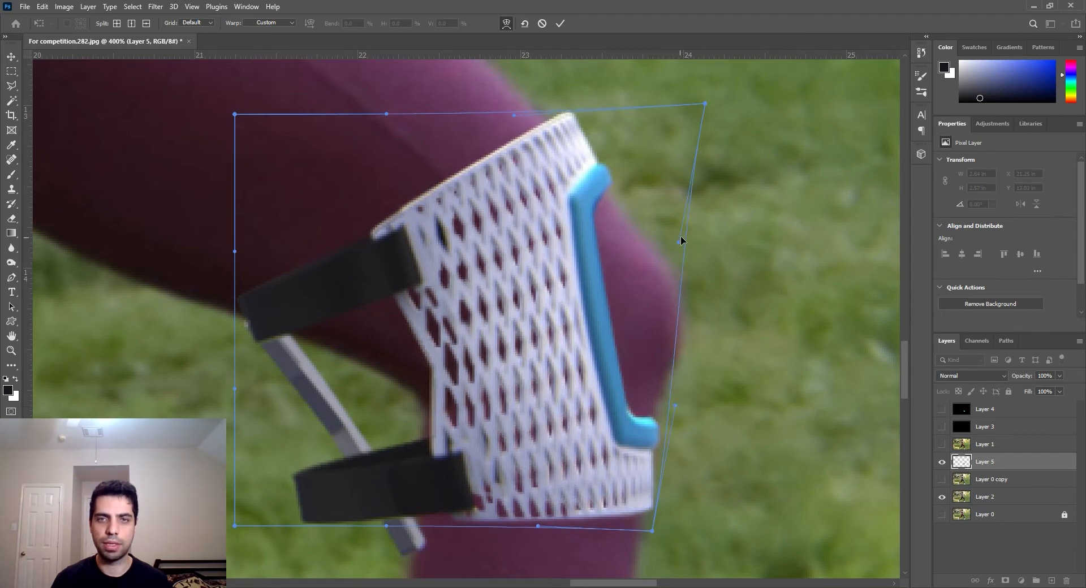
{"action": "left_click_drag", "start_coordinate": [680, 238], "coordinate": [685, 238]}
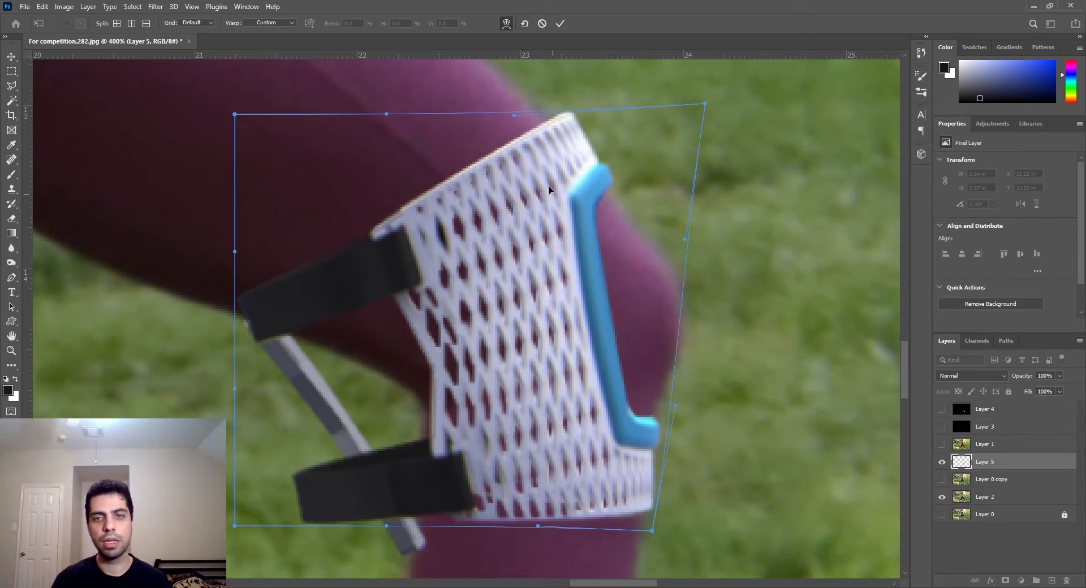
{"action": "left_click", "coordinate": [560, 23]}
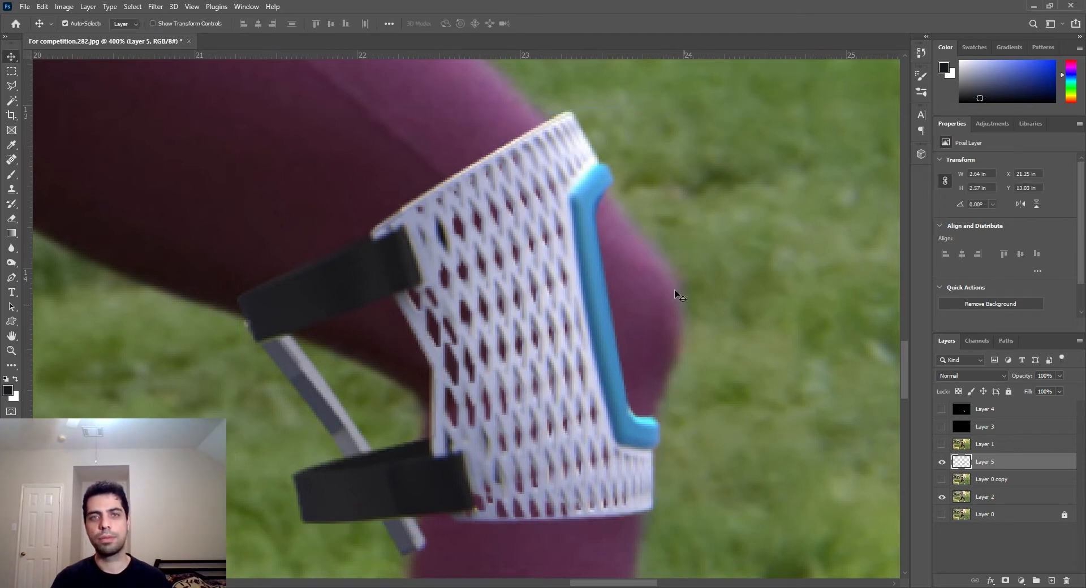
Step: Hide Layer 2, show Layer 0 copy and toggle Layer 5 to compare the warped brace with the original
{"action": "left_click", "coordinate": [942, 498]}
{"action": "left_click", "coordinate": [939, 469]}
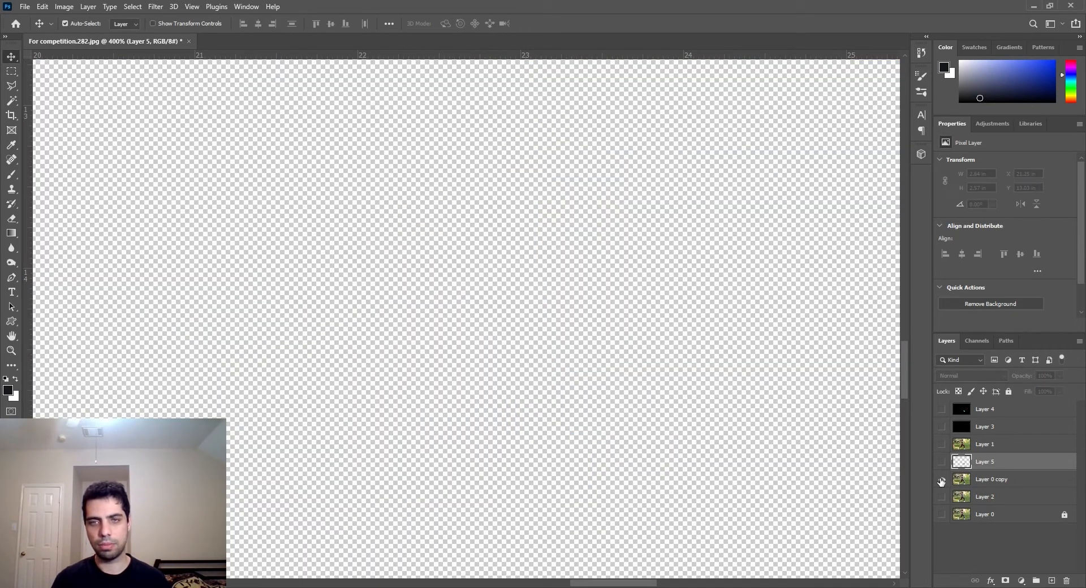
{"action": "left_click", "coordinate": [942, 480]}
{"action": "left_click", "coordinate": [942, 463]}
{"action": "left_click", "coordinate": [942, 463]}
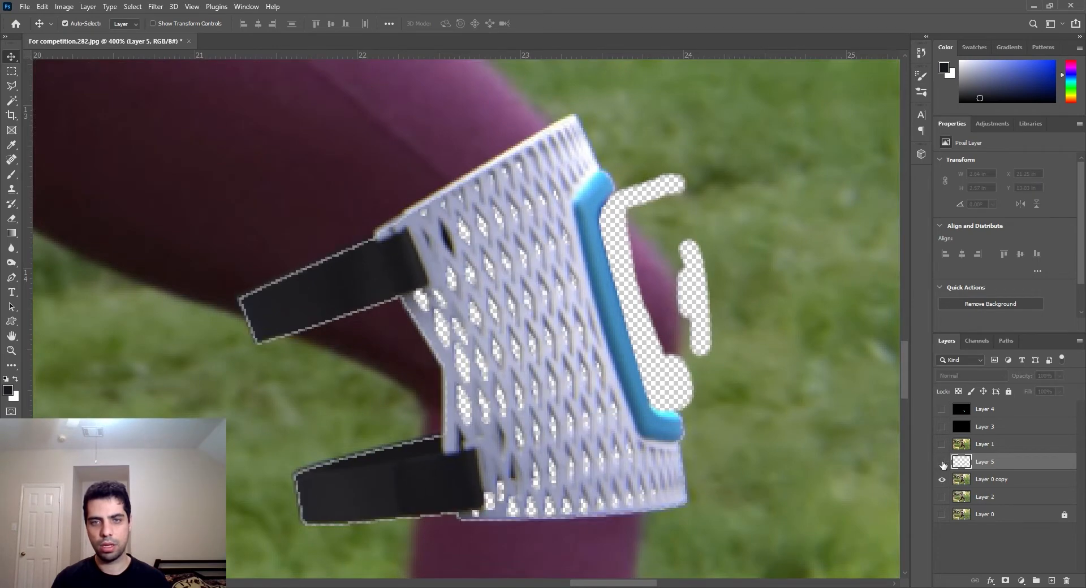
Step: Hide Layer 0 copy and show Layer 2 and Layer 5 to view the warped brace over the bare leg
{"action": "left_click", "coordinate": [942, 463]}
{"action": "left_click", "coordinate": [942, 463]}
{"action": "left_click", "coordinate": [942, 479]}
{"action": "left_click", "coordinate": [942, 497]}
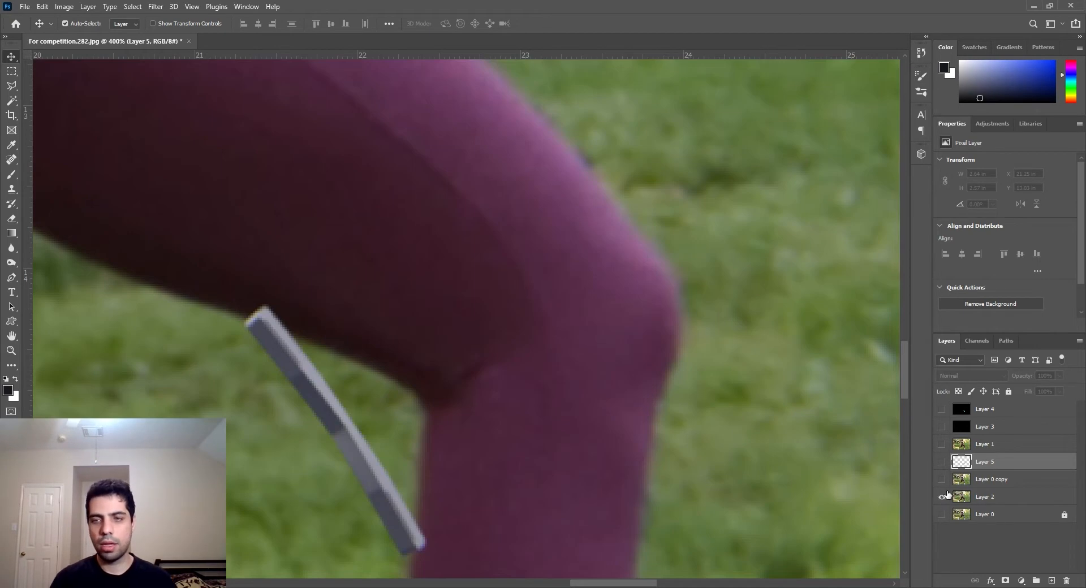
{"action": "left_click", "coordinate": [943, 463]}
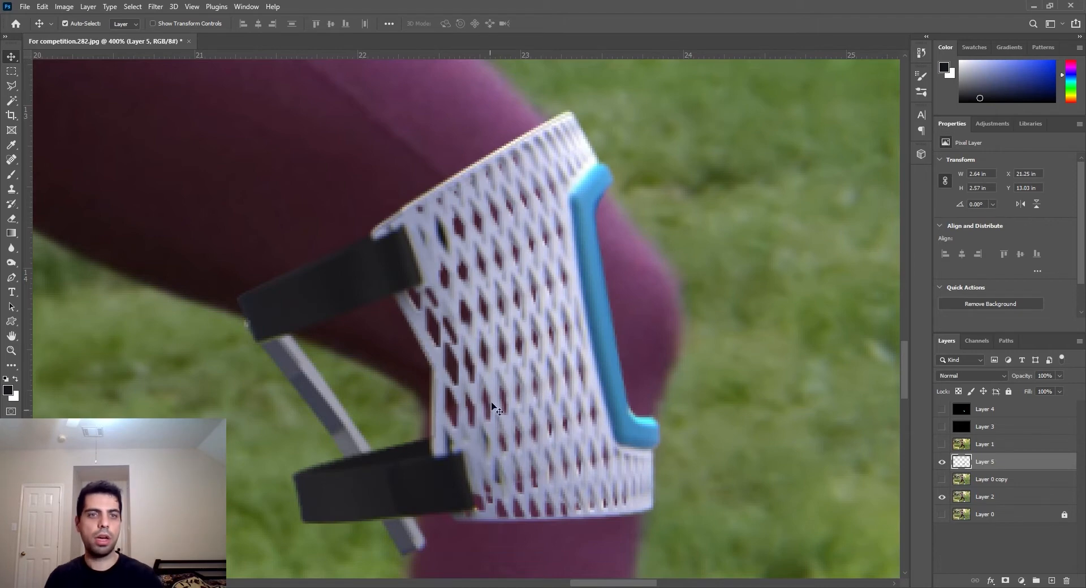
{"action": "left_click_drag", "start_coordinate": [486, 426], "coordinate": [637, 392]}
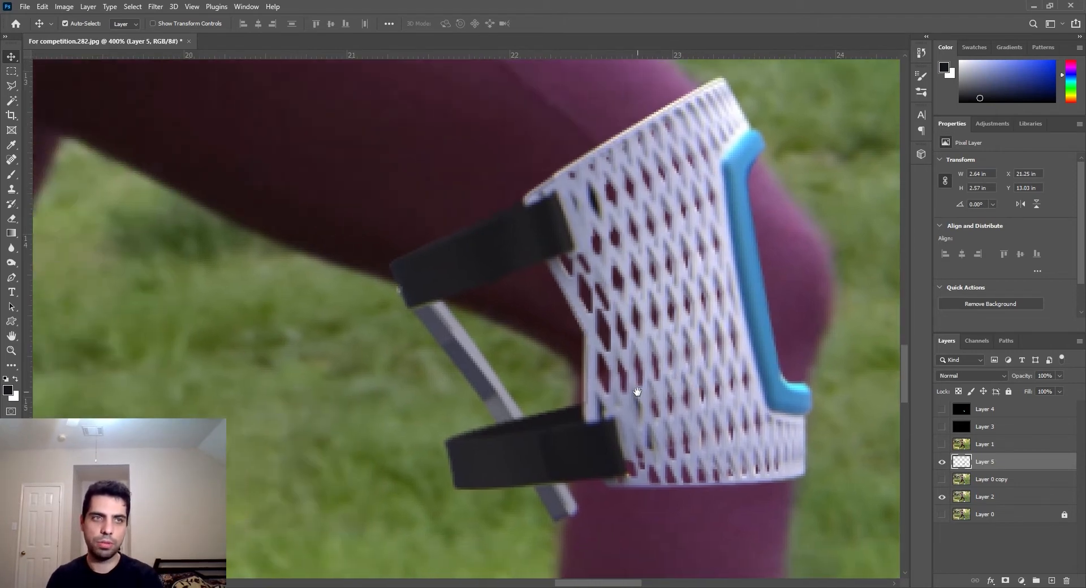
Step: Save the document as For competition.282.psd in the New Project folder with Maximize Compatibility enabled
{"action": "key", "text": "ctrl+shift+s"}
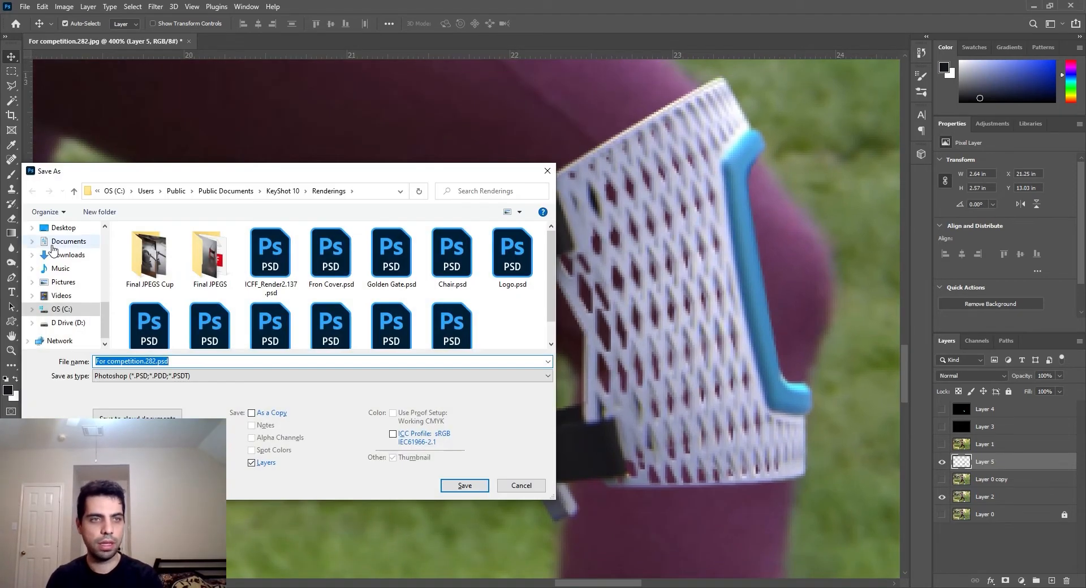
{"action": "scroll", "coordinate": [68, 275], "scroll_direction": "up", "scroll_amount": 2}
{"action": "scroll", "coordinate": [73, 323], "scroll_direction": "down", "scroll_amount": 1}
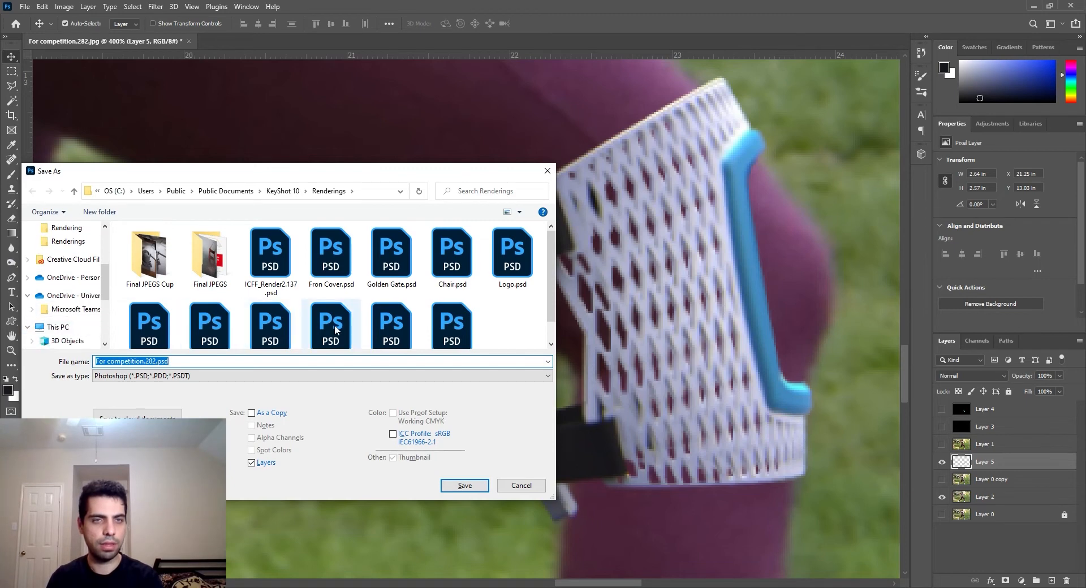
{"action": "scroll", "coordinate": [62, 323], "scroll_direction": "down", "scroll_amount": 1}
{"action": "scroll", "coordinate": [63, 317], "scroll_direction": "up", "scroll_amount": 5}
{"action": "left_click", "coordinate": [70, 254]}
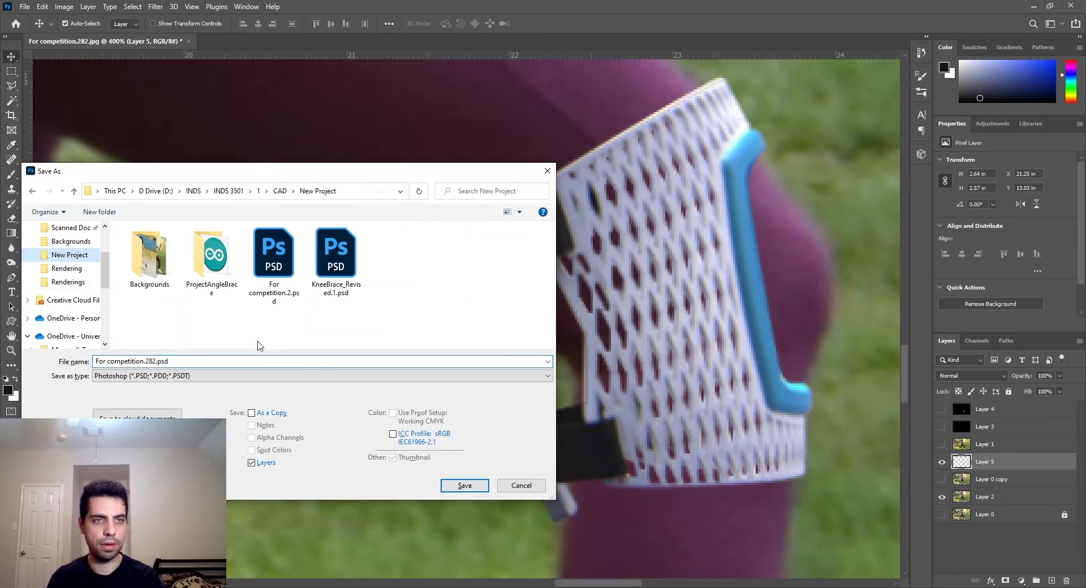
{"action": "left_click", "coordinate": [459, 486]}
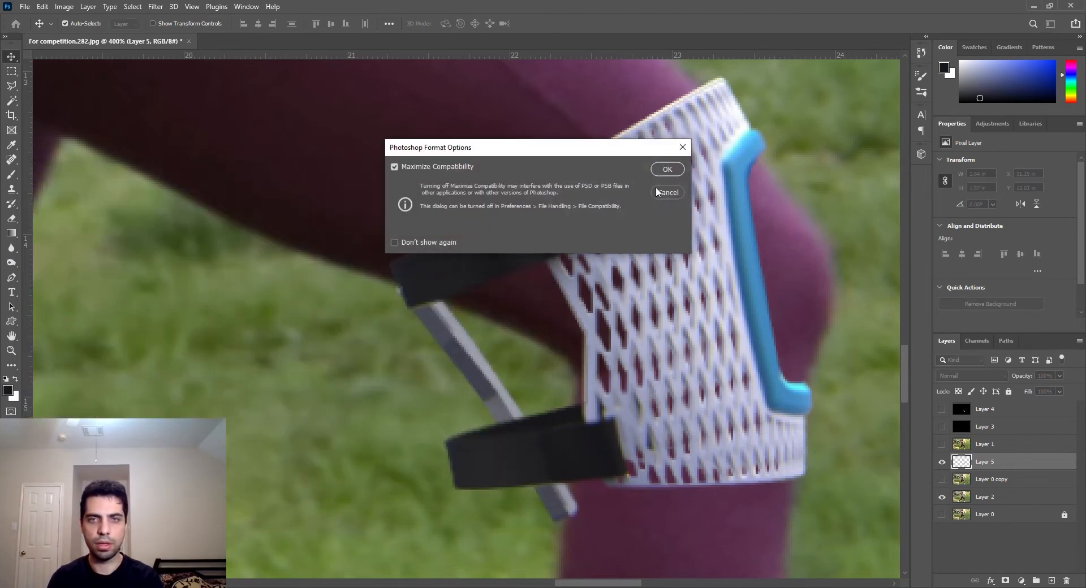
{"action": "left_click", "coordinate": [661, 171]}
Step: Select the yellow strap areas on Layer 4 with the Magic Wand, and hide Layer 4 again
{"action": "left_click_drag", "start_coordinate": [609, 322], "coordinate": [512, 350]}
{"action": "left_click_drag", "start_coordinate": [490, 410], "coordinate": [520, 383]}
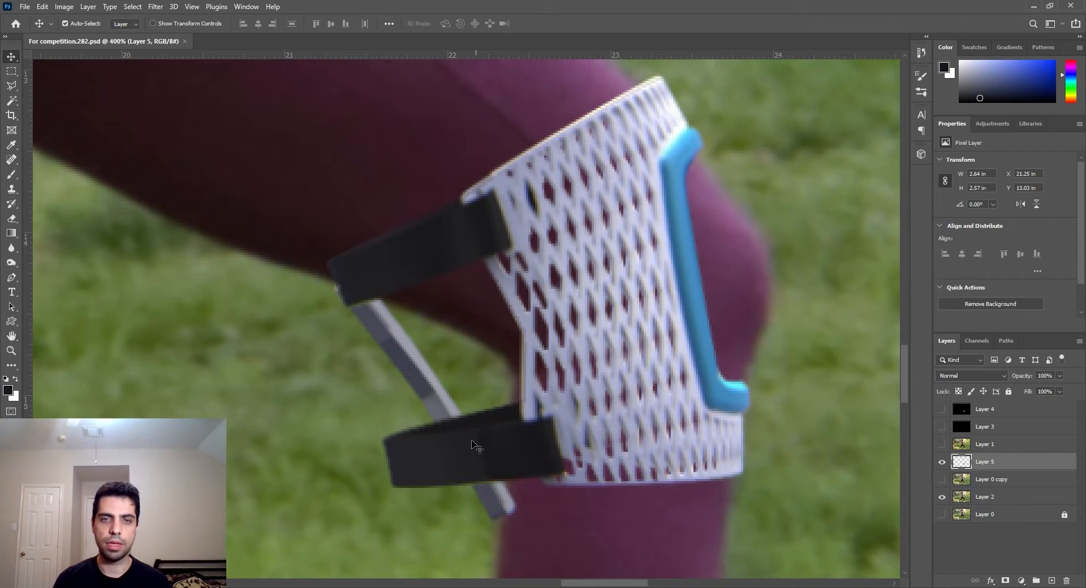
{"action": "left_click", "coordinate": [942, 409]}
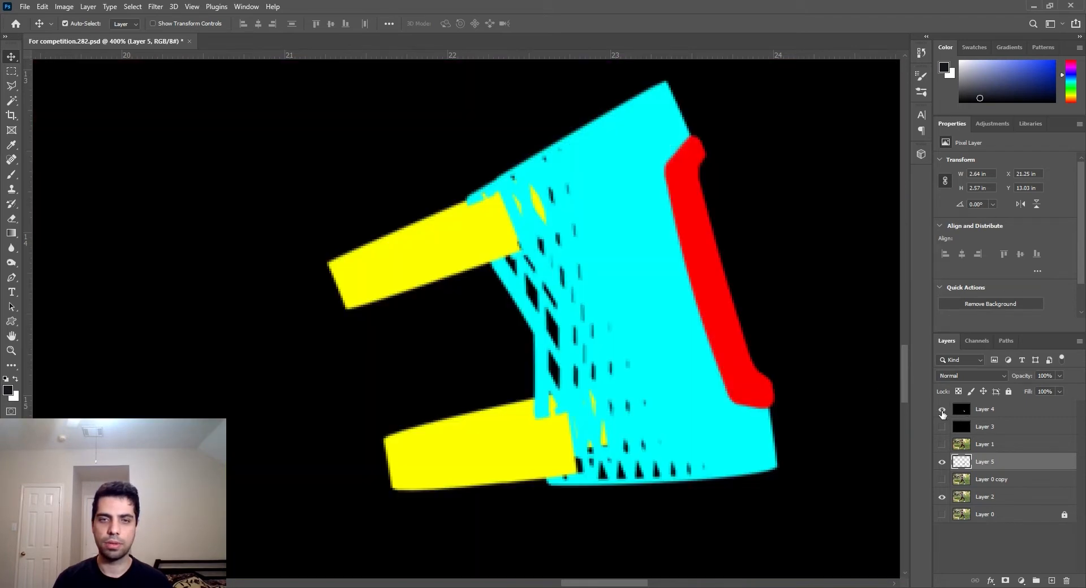
{"action": "left_click", "coordinate": [11, 101]}
{"action": "left_click", "coordinate": [387, 269]}
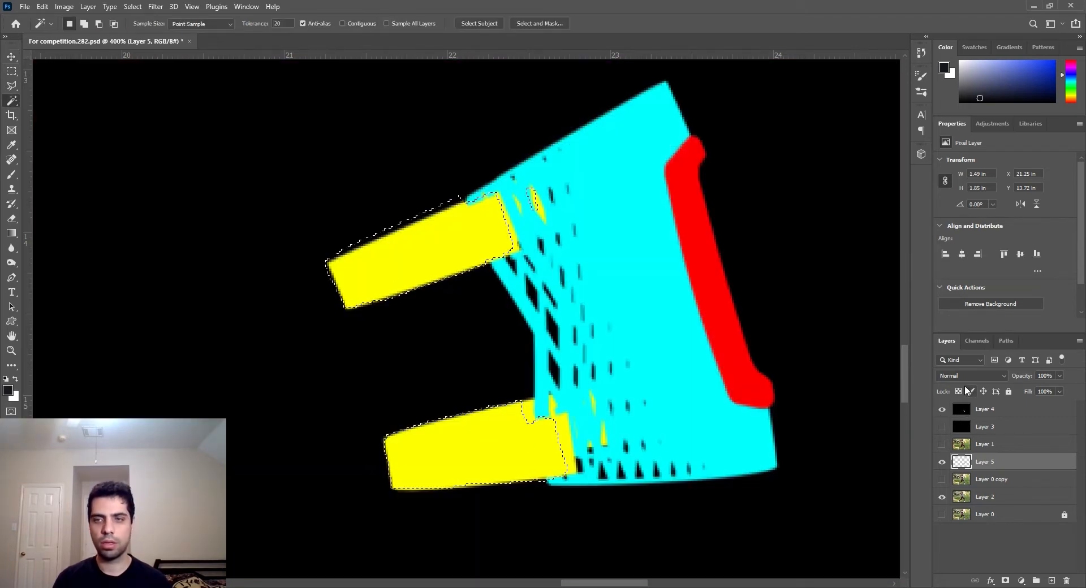
{"action": "left_click", "coordinate": [975, 410]}
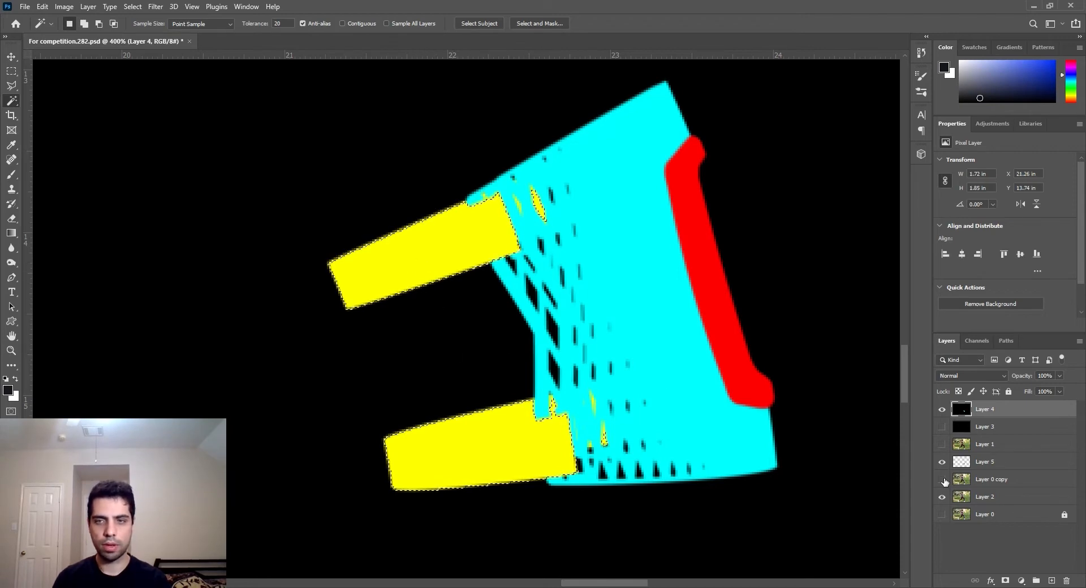
{"action": "left_click", "coordinate": [942, 409]}
{"action": "left_click", "coordinate": [984, 482]}
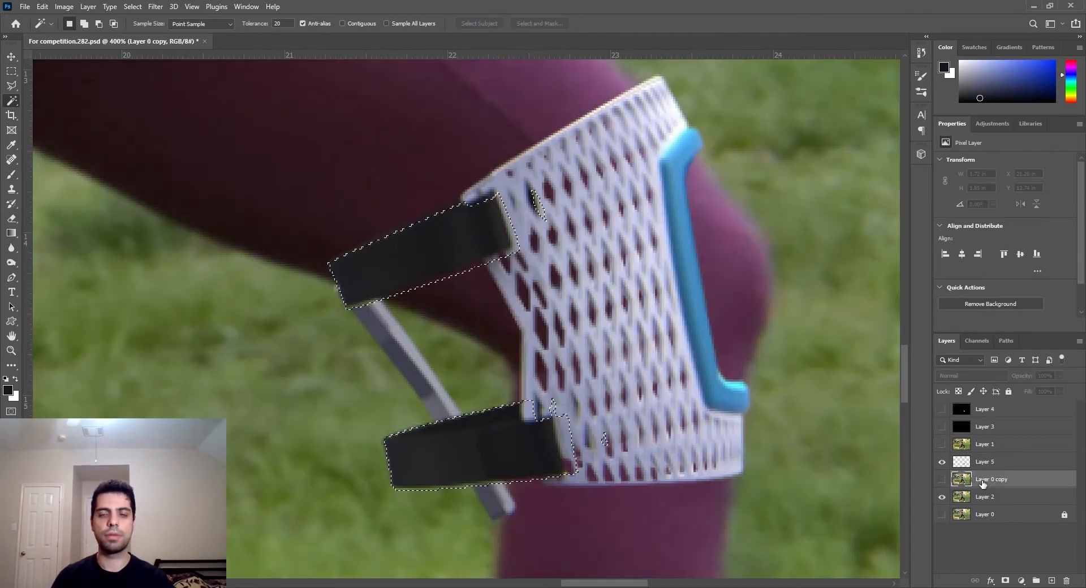
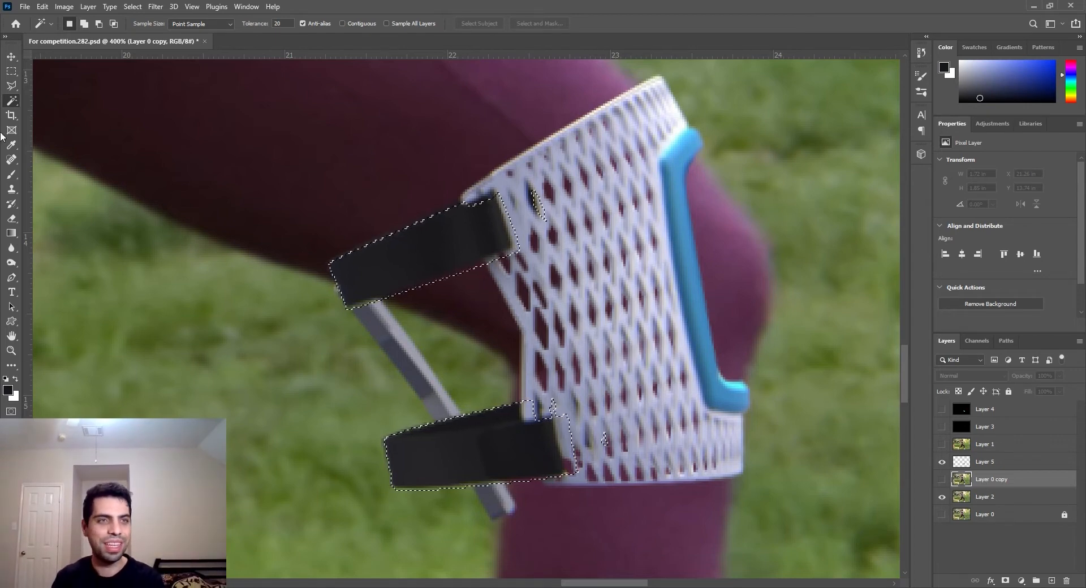
Step: With Layer 5 active, extend the strap selection along the upper strap's upper edge using the Polygonal Lasso
{"action": "left_click", "coordinate": [11, 86]}
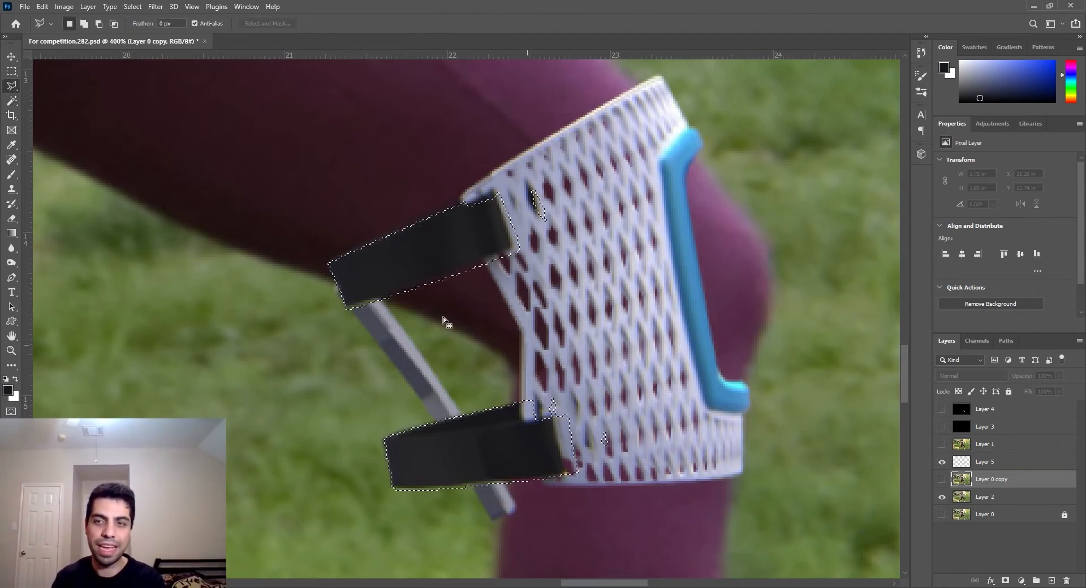
{"action": "left_click", "coordinate": [994, 462]}
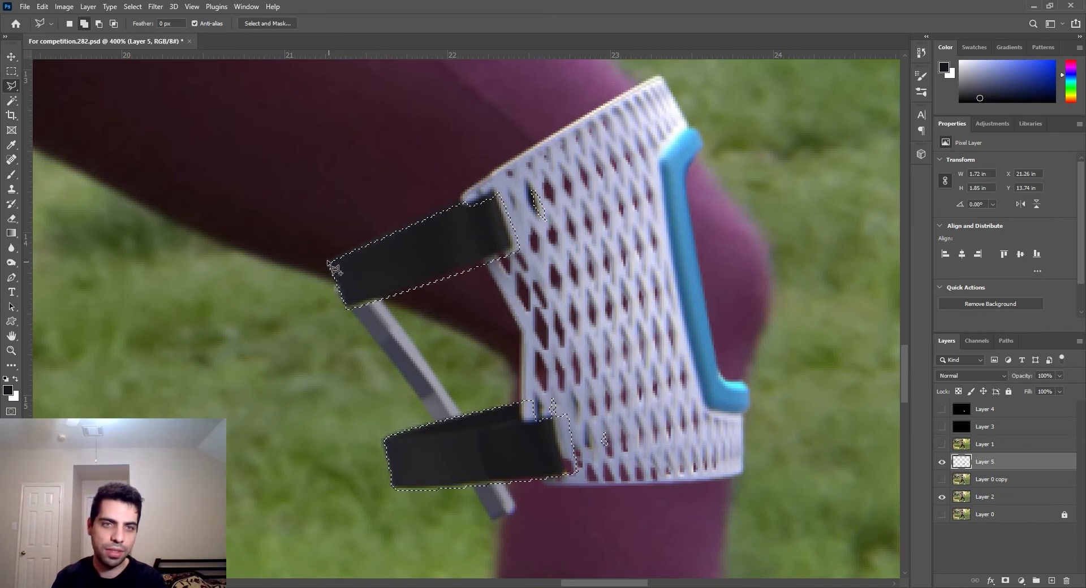
{"action": "left_click", "coordinate": [328, 262]}
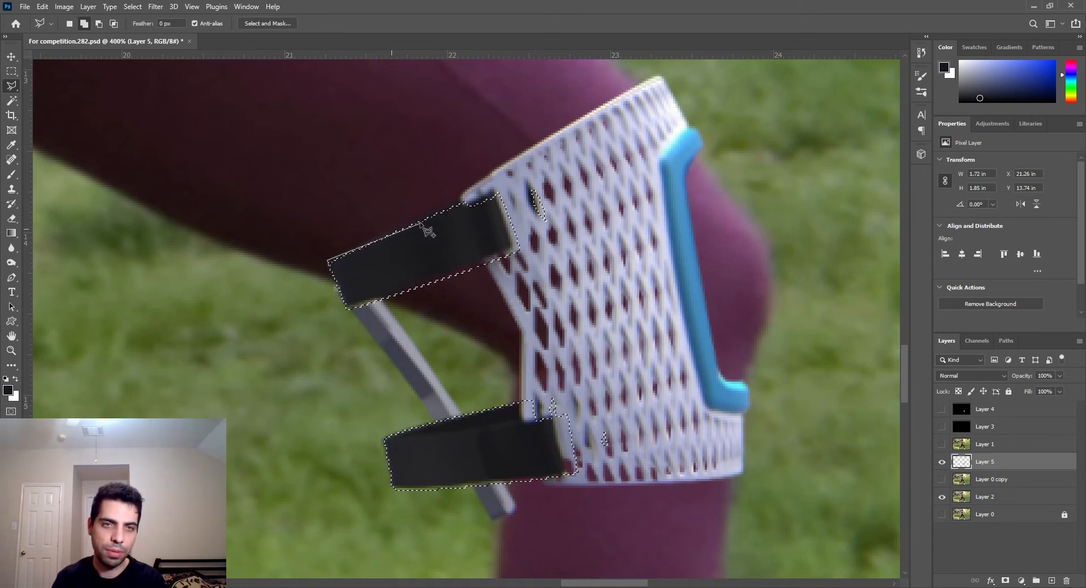
{"action": "left_click", "coordinate": [472, 203]}
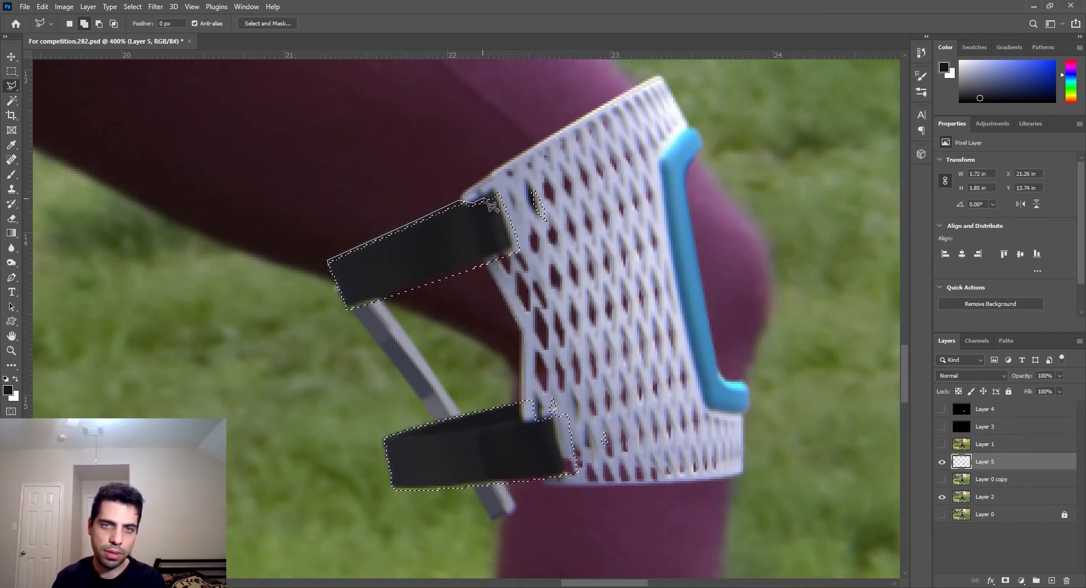
{"action": "left_click", "coordinate": [497, 194]}
{"action": "double_click", "coordinate": [505, 213]}
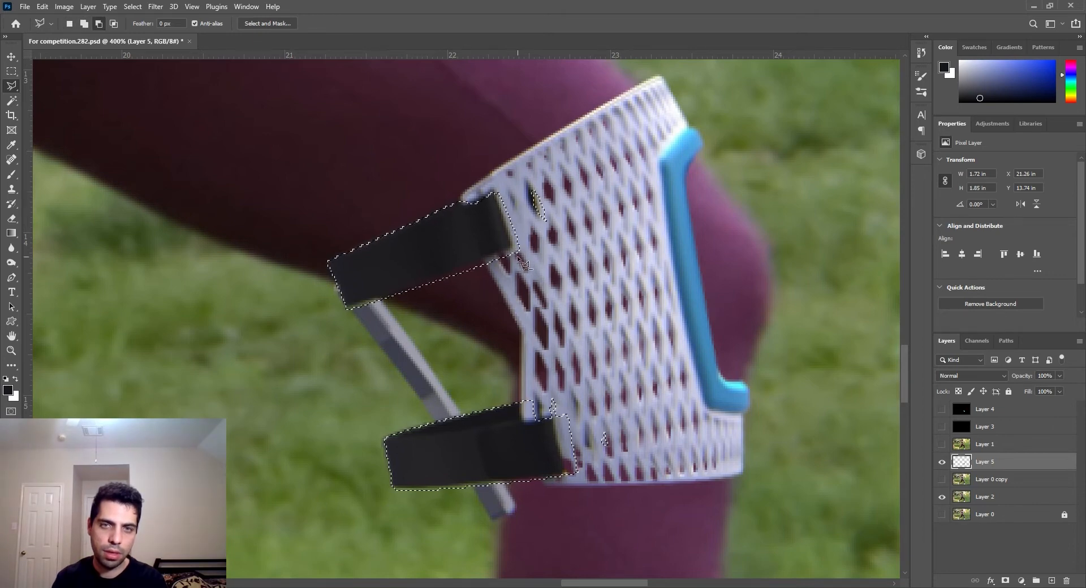
Step: Subtract the excess selection beyond the upper strap's mesh-side end and below its lower edge
{"action": "left_click", "coordinate": [492, 185]}
{"action": "double_click", "coordinate": [518, 247]}
{"action": "left_click", "coordinate": [516, 247], "text": "alt"}
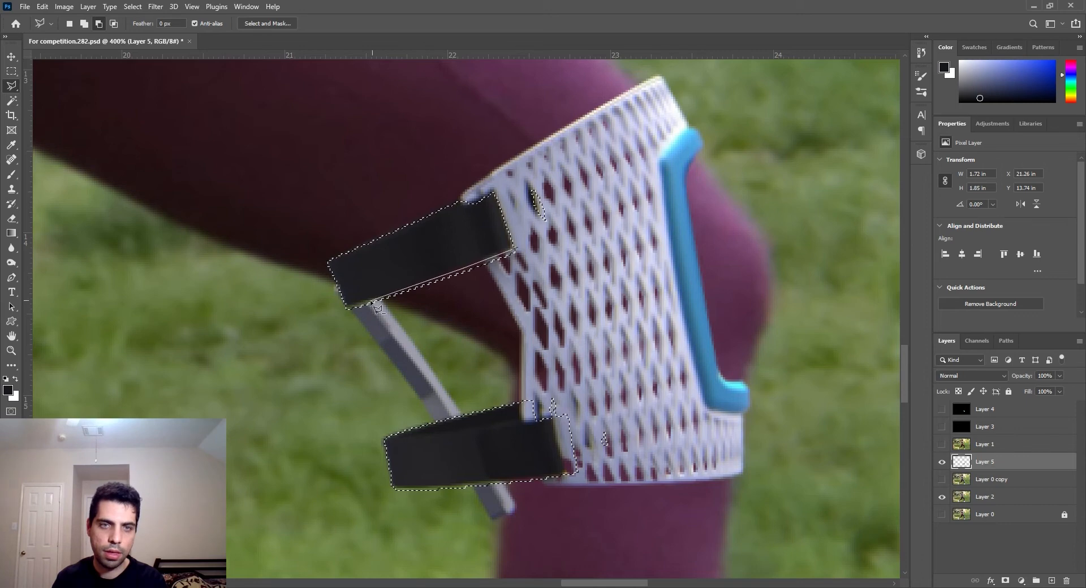
{"action": "left_click", "coordinate": [367, 338]}
{"action": "left_click", "coordinate": [515, 249]}
Step: Subtract the excess selection beyond the lower strap's mesh-side end, including the stray patches in the nearby mesh
{"action": "left_click_drag", "start_coordinate": [552, 385], "coordinate": [637, 300]}
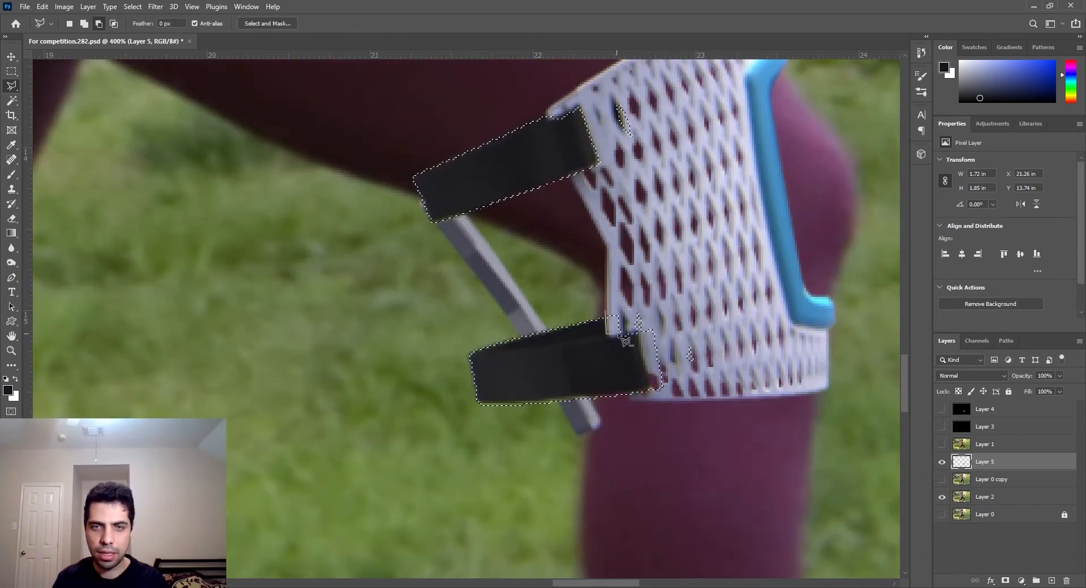
{"action": "left_click", "coordinate": [638, 333], "text": "alt"}
{"action": "left_click", "coordinate": [651, 391]}
{"action": "left_click", "coordinate": [669, 403]}
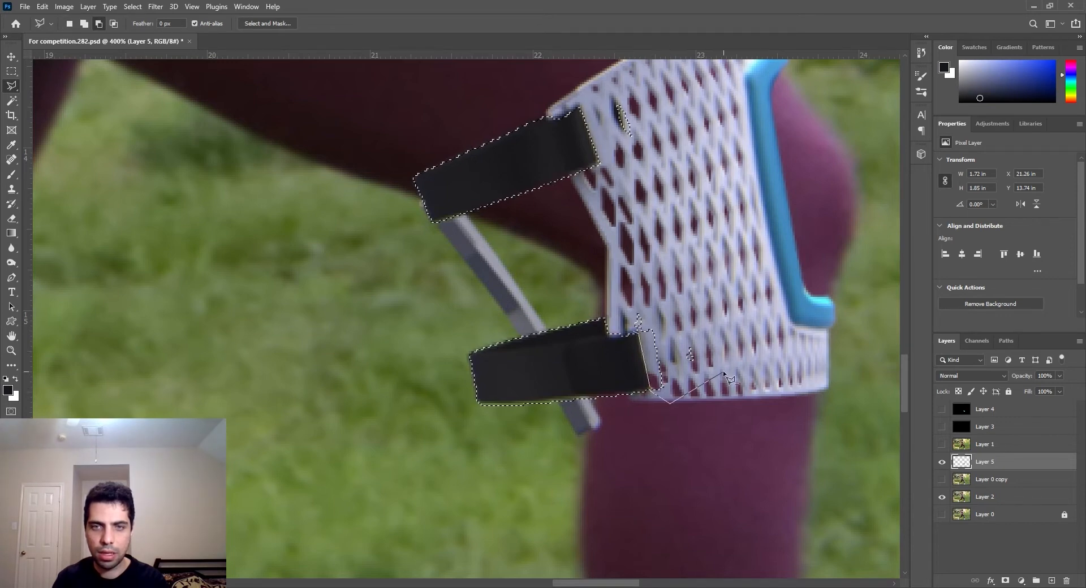
{"action": "double_click", "coordinate": [629, 277]}
{"action": "left_click_drag", "start_coordinate": [653, 405], "coordinate": [664, 374]}
Step: Trim the selection along the lower strap's bottom edge with the Polygonal Lasso
{"action": "left_click", "coordinate": [660, 358], "text": "alt"}
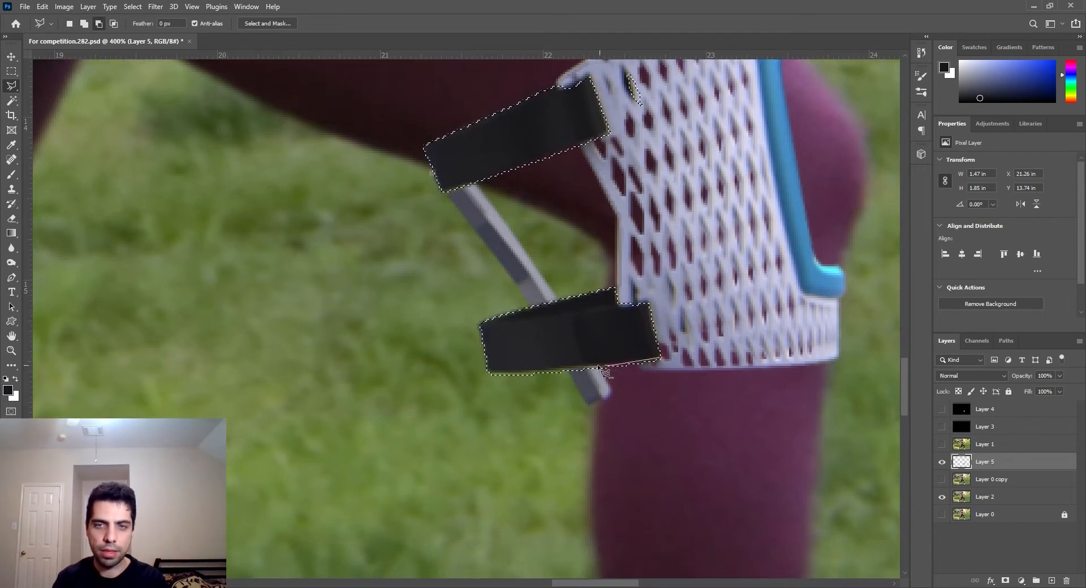
{"action": "left_click", "coordinate": [481, 372]}
{"action": "left_click", "coordinate": [492, 416]}
{"action": "left_click", "coordinate": [755, 419]}
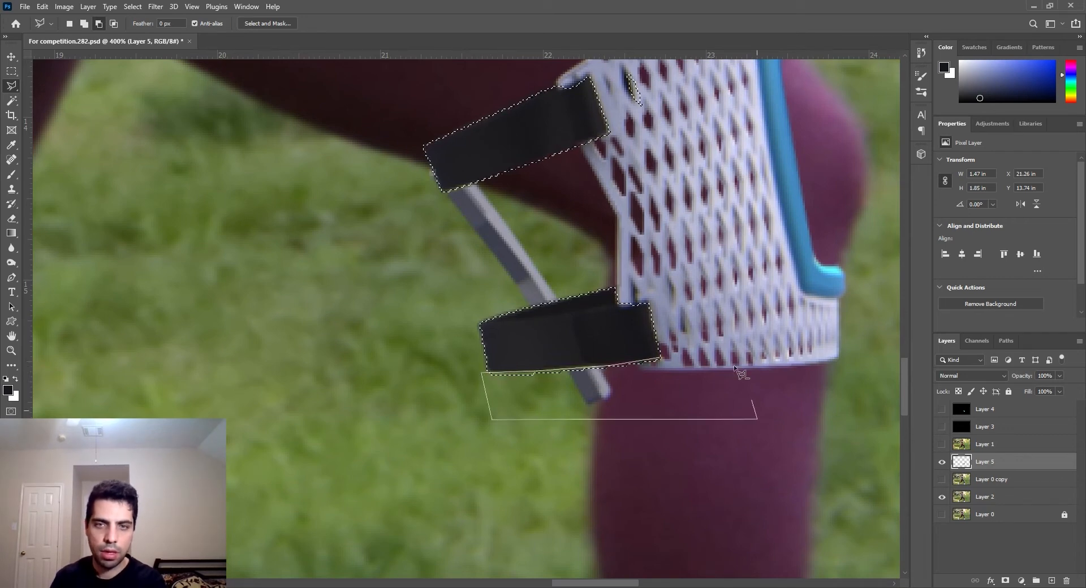
{"action": "double_click", "coordinate": [739, 371]}
Step: Subtract the stray selection in the mesh beside the upper strap and copy the selected straps from Layer 5 to a new layer
{"action": "left_click_drag", "start_coordinate": [698, 324], "coordinate": [653, 397]}
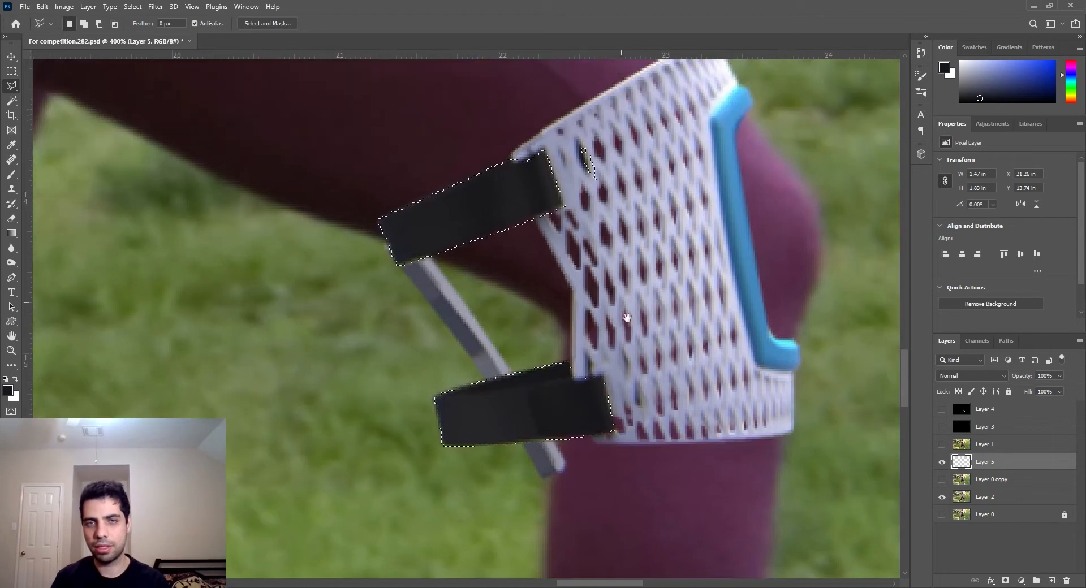
{"action": "left_click", "coordinate": [584, 193], "text": "alt"}
{"action": "left_click", "coordinate": [569, 128]}
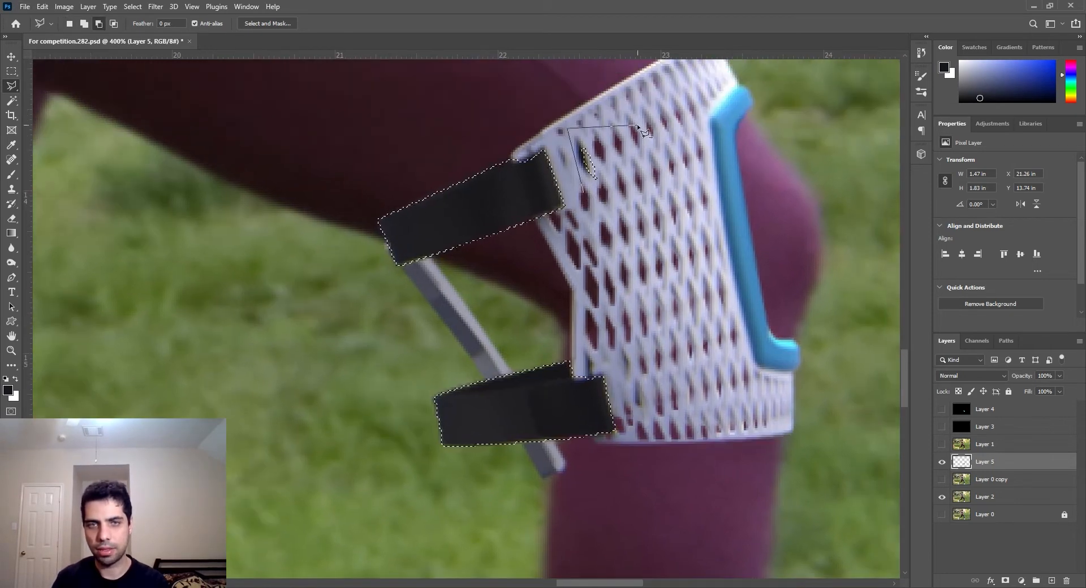
{"action": "left_click", "coordinate": [638, 126]}
{"action": "double_click", "coordinate": [605, 181]}
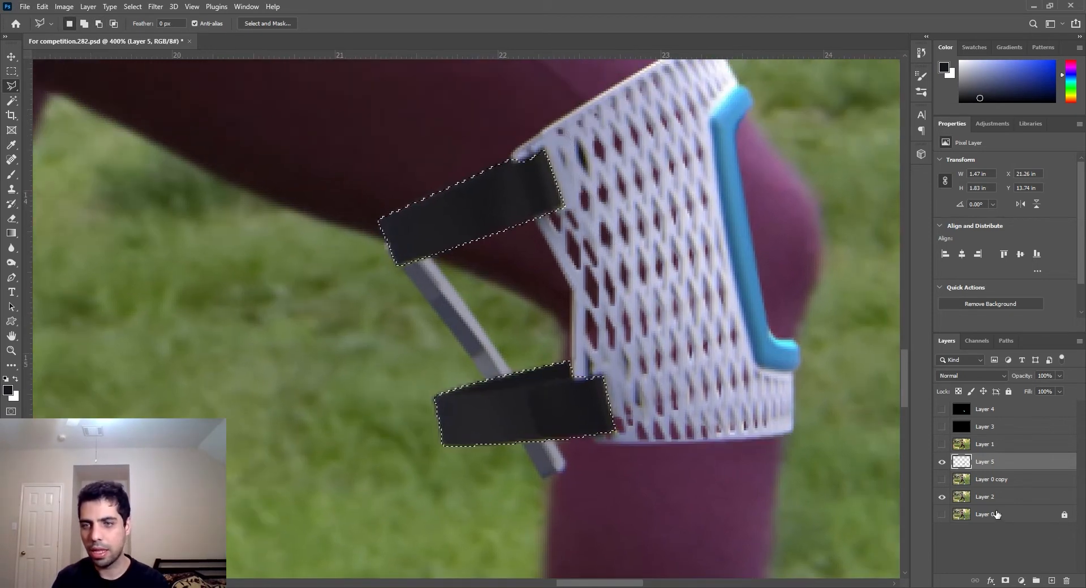
{"action": "key", "text": "ctrl+j"}
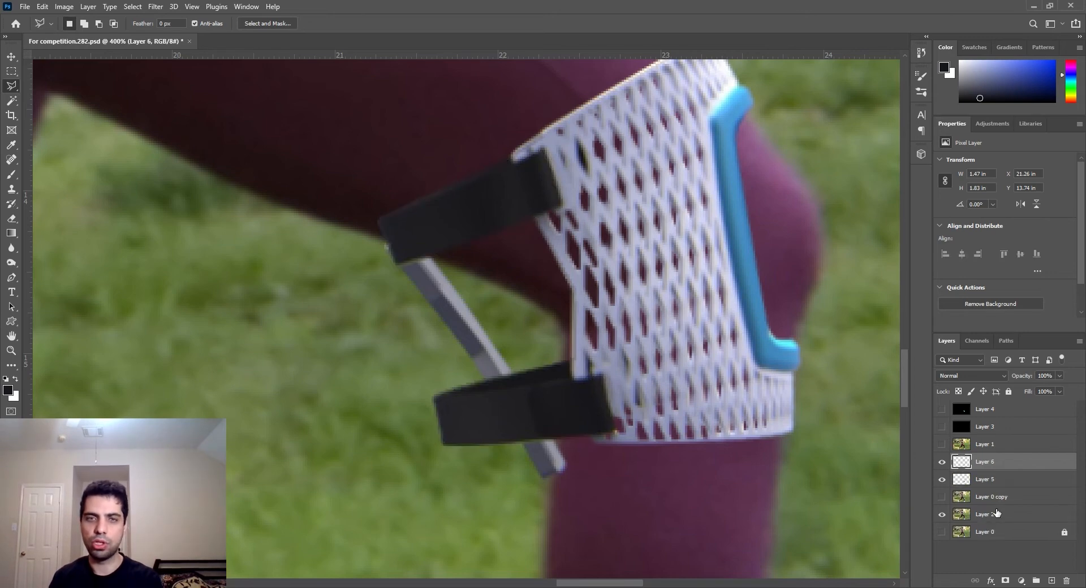
Step: Toggle the visibility of Layer 6 and Layer 5 to check the isolated straps
{"action": "left_click", "coordinate": [942, 463]}
{"action": "left_click", "coordinate": [942, 480]}
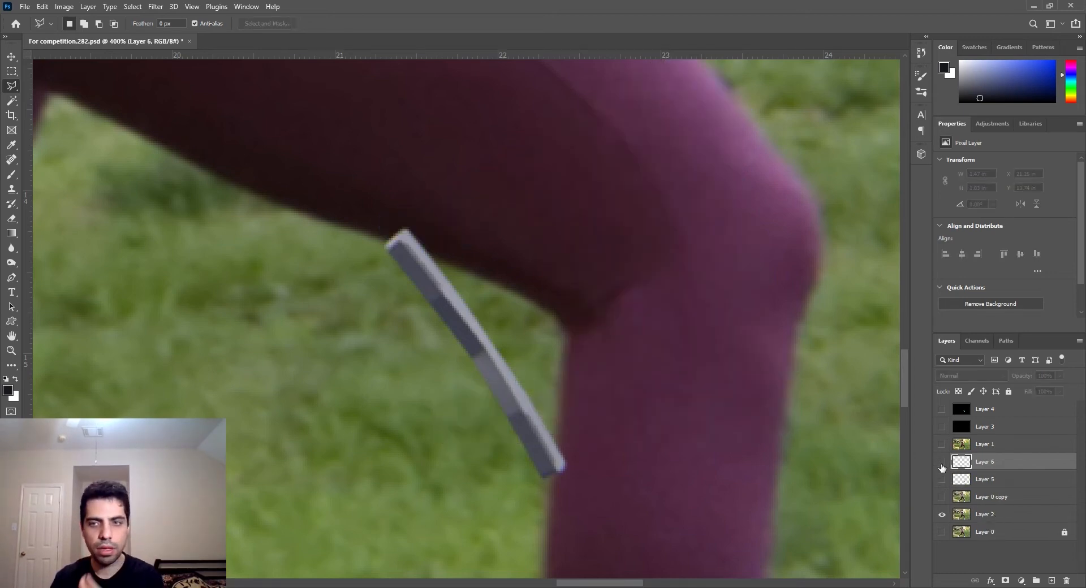
{"action": "left_click", "coordinate": [942, 462]}
{"action": "left_click", "coordinate": [942, 462]}
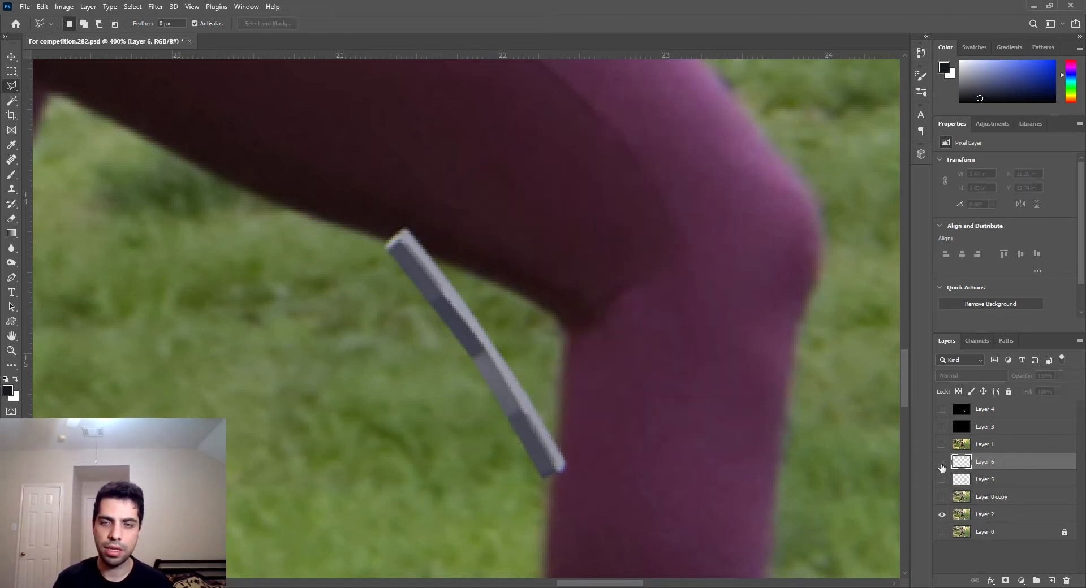
{"action": "left_click", "coordinate": [942, 462]}
{"action": "left_click", "coordinate": [942, 480]}
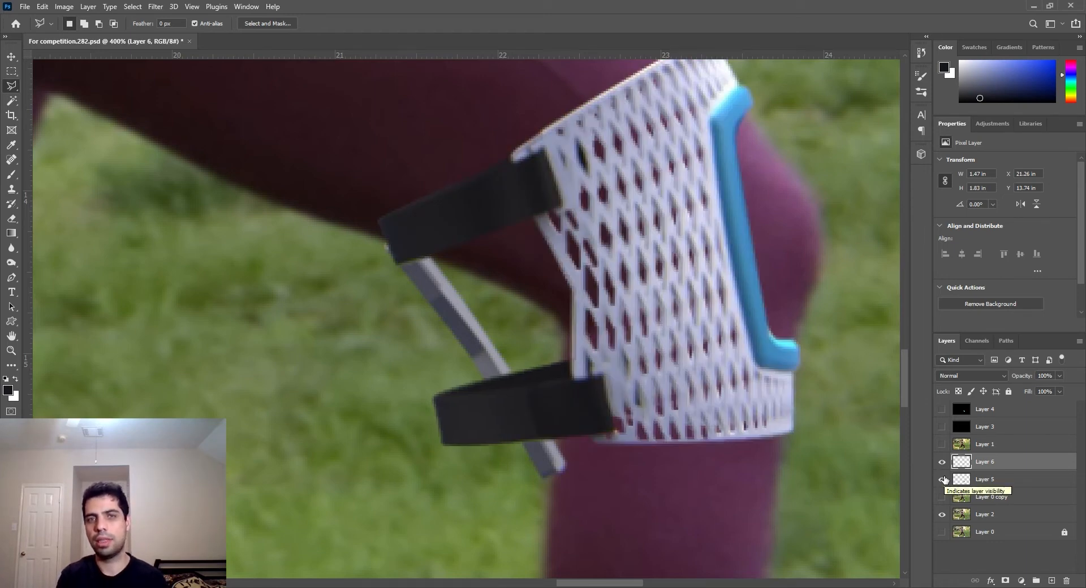
Step: Duplicate Layer 5, hide the original, and delete the strap areas from Layer 5 copy using Layer 6's outline as the selection
{"action": "left_click", "coordinate": [987, 481]}
{"action": "key", "text": "ctrl+j"}
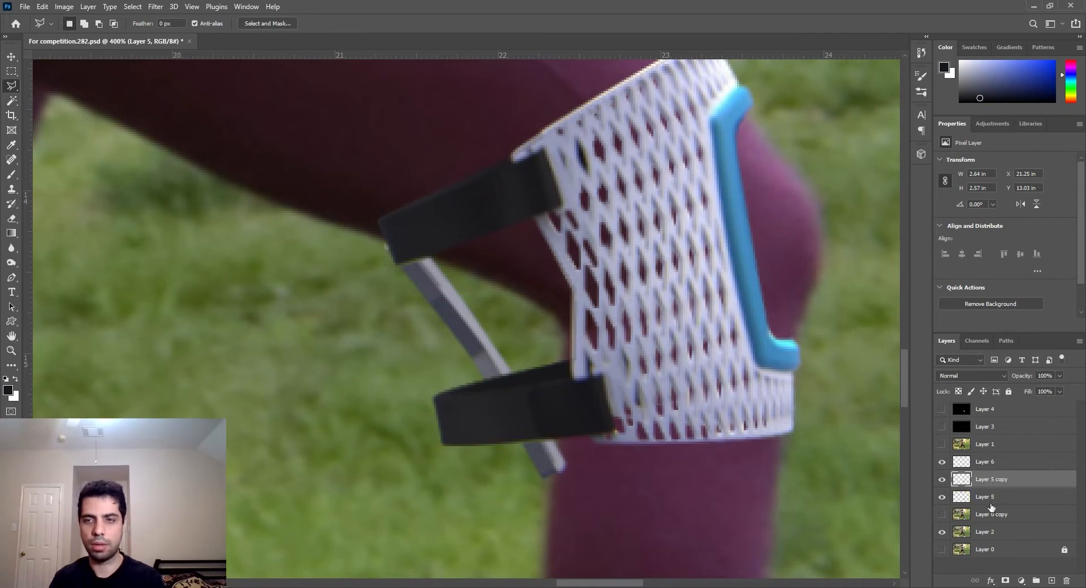
{"action": "left_click", "coordinate": [943, 499]}
{"action": "left_click", "coordinate": [962, 462], "text": "ctrl"}
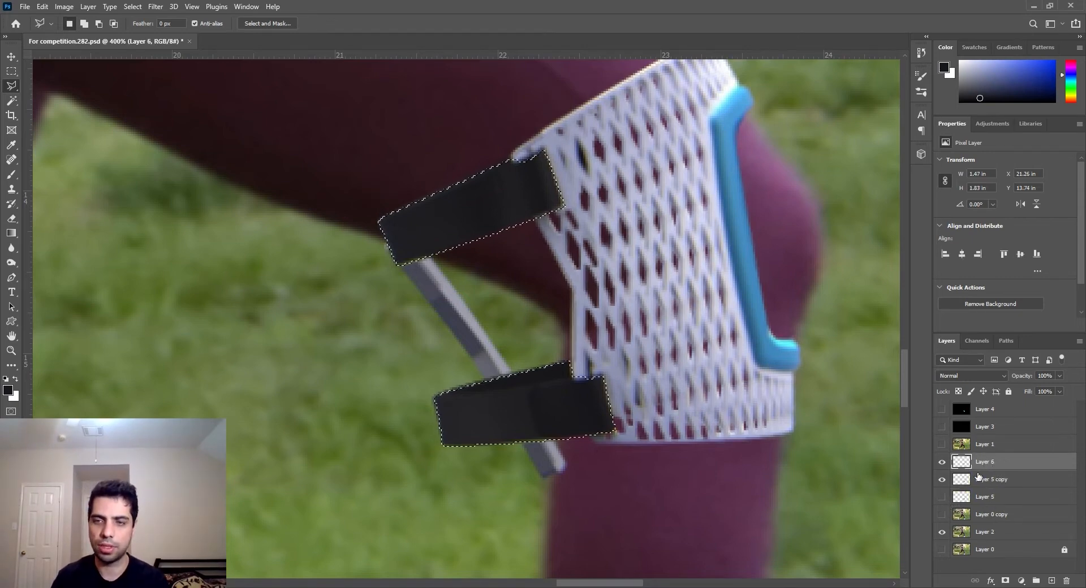
{"action": "key", "text": "ctrl+d"}
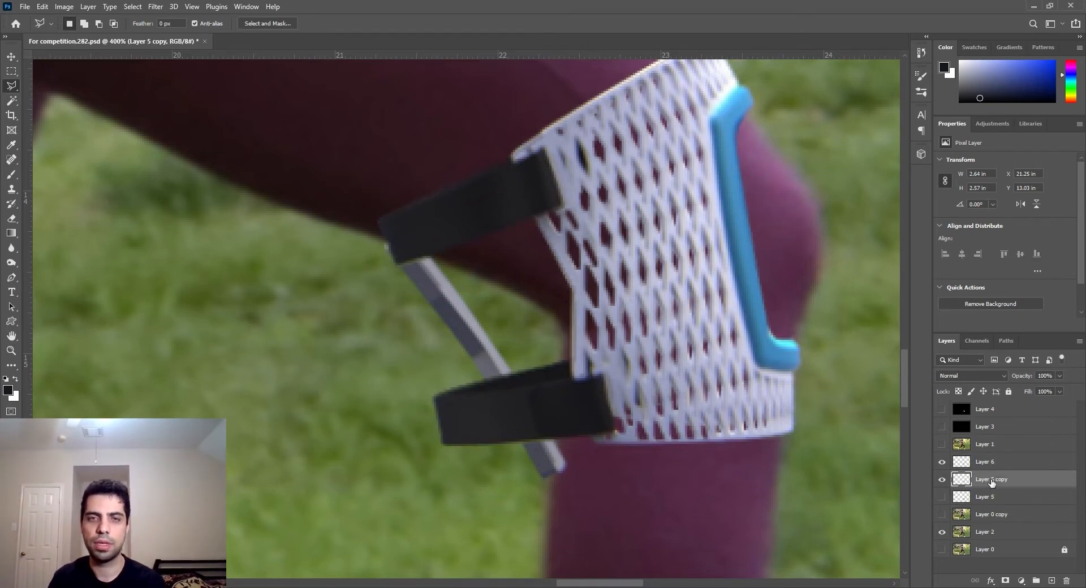
Step: Move Layer 6's straps aside to inspect the cutout, undo the move, and hide Layer 6
{"action": "left_click", "coordinate": [12, 55]}
{"action": "left_click_drag", "start_coordinate": [551, 414], "coordinate": [426, 544]}
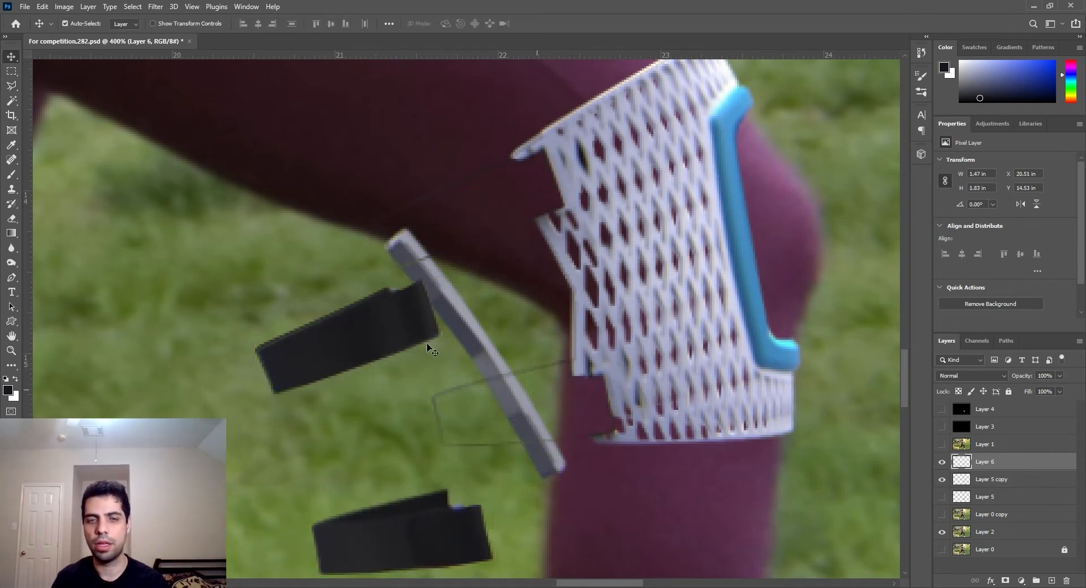
{"action": "key", "text": "ctrl+z"}
{"action": "left_click", "coordinate": [942, 462]}
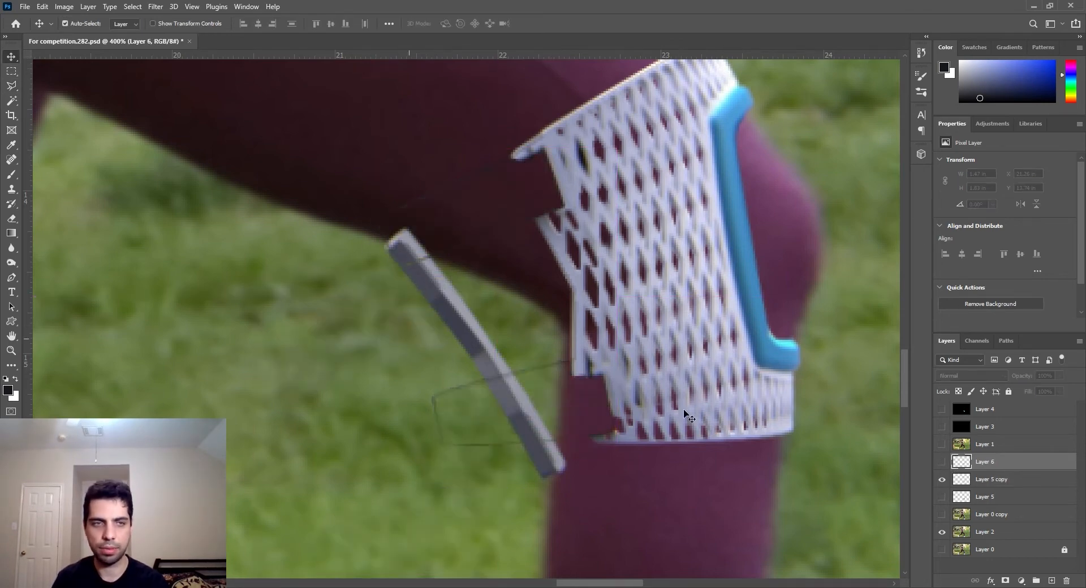
Step: Show Layer 6 again so the black straps appear over the brace mesh
{"action": "key", "text": "e"}
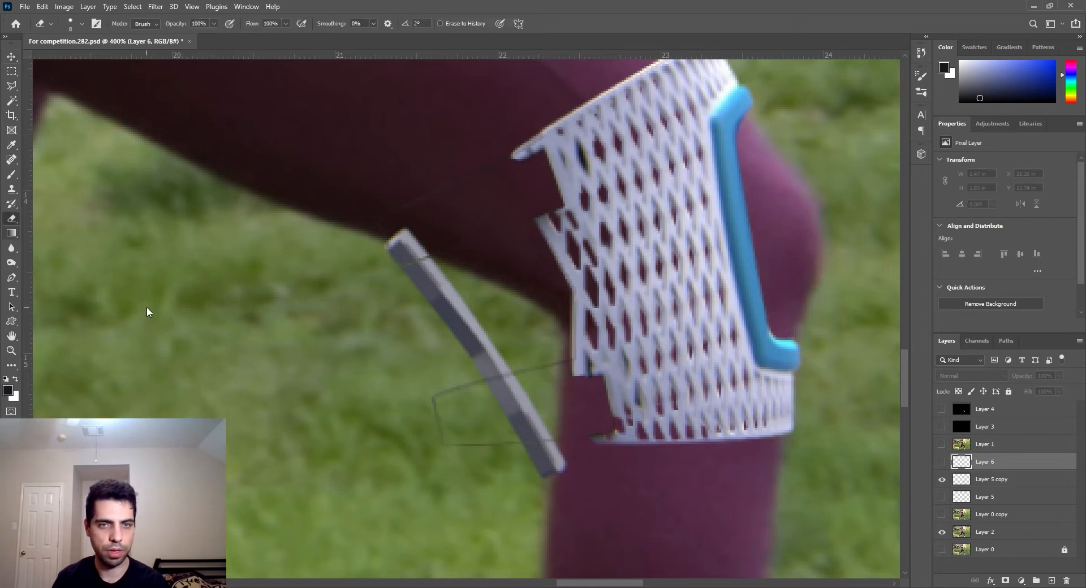
{"action": "left_click", "coordinate": [996, 480]}
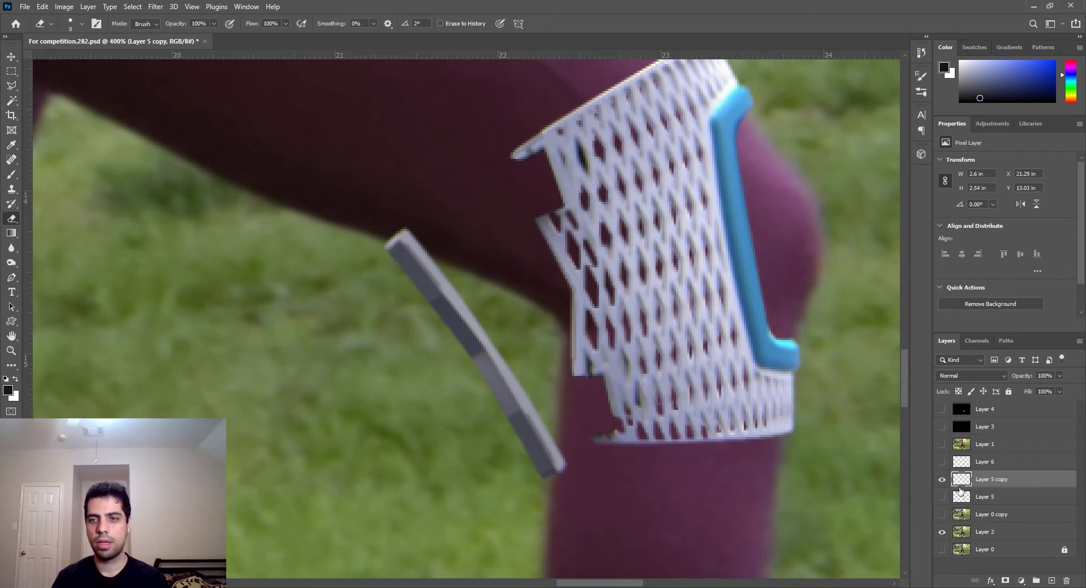
{"action": "left_click", "coordinate": [942, 462]}
{"action": "key", "text": "v"}
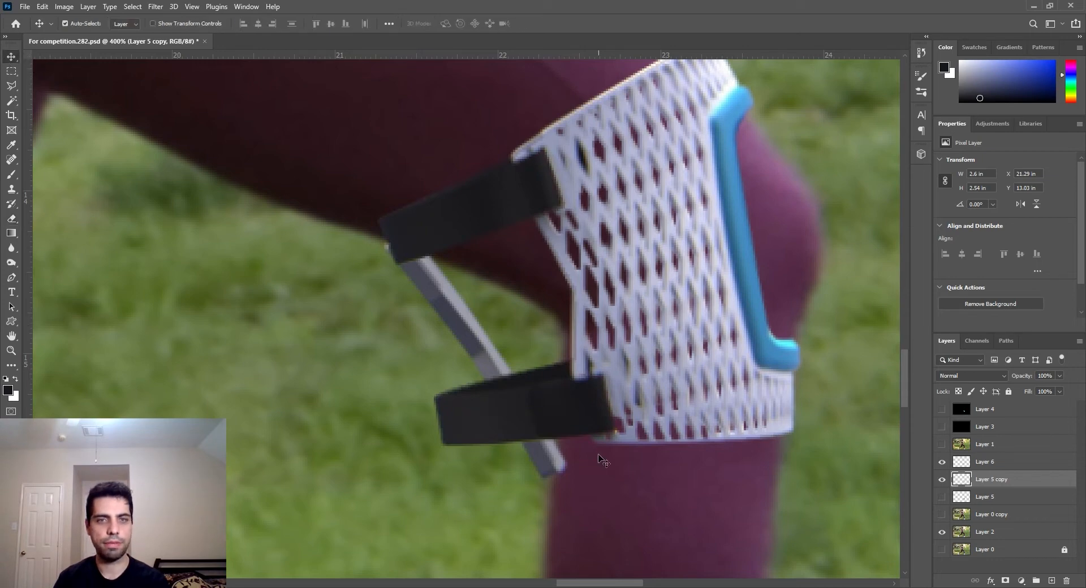
{"action": "left_click", "coordinate": [602, 453]}
{"action": "key", "text": "ctrl+t"}
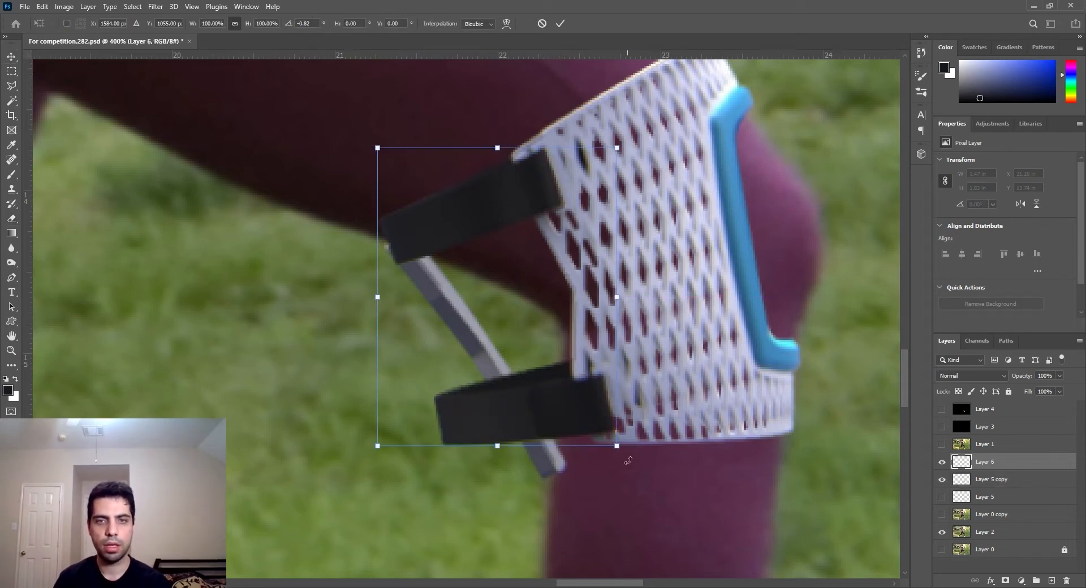
{"action": "left_click_drag", "start_coordinate": [628, 461], "coordinate": [606, 413]}
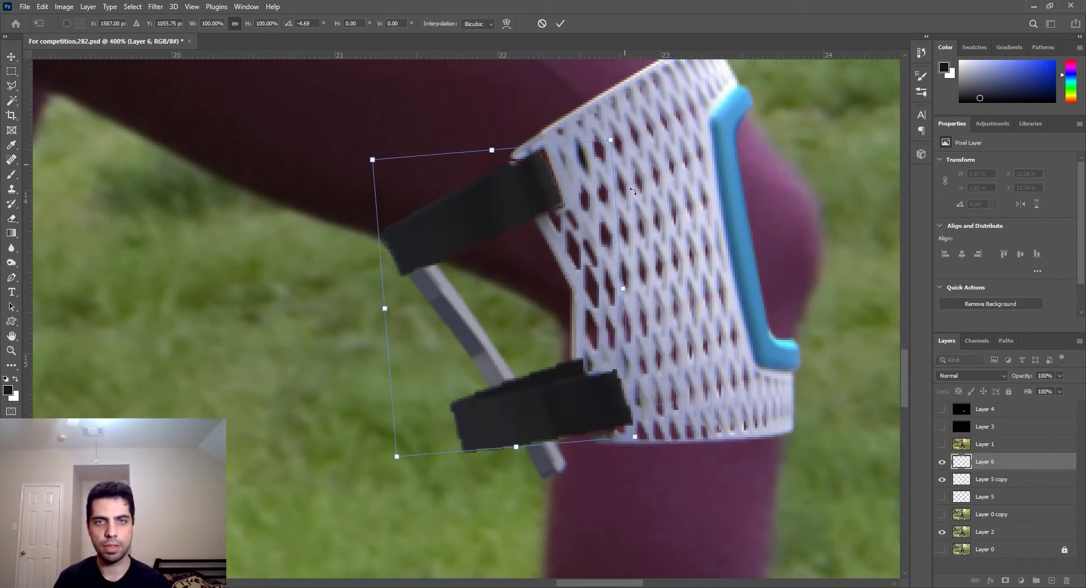
{"action": "left_click", "coordinate": [542, 24]}
Step: Try to distort Layer 6's straps by pulling the lower back corner toward the leg, and undo the changes
{"action": "key", "text": "ctrl+t"}
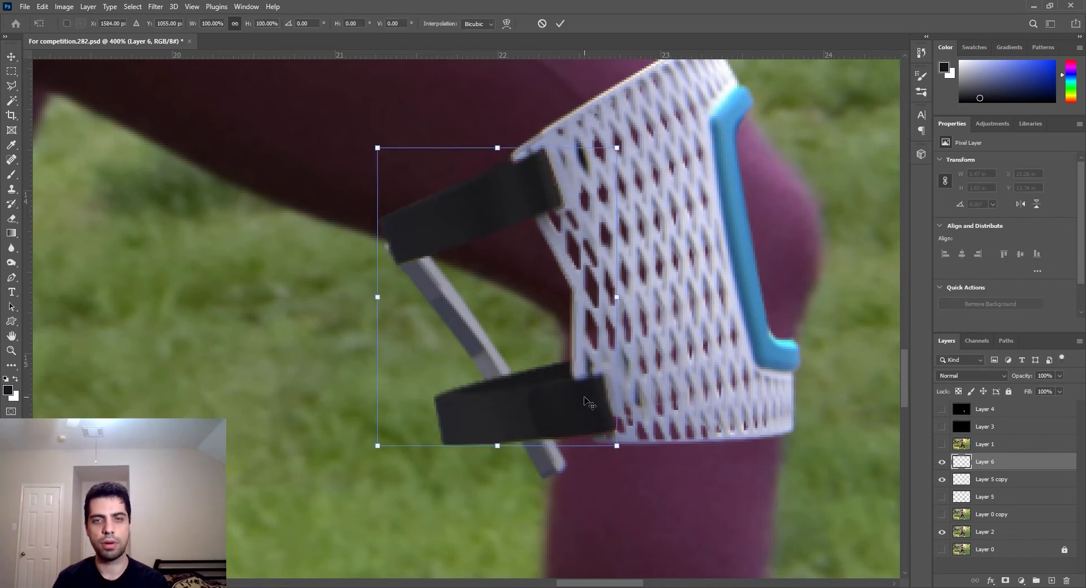
{"action": "right_click", "coordinate": [586, 191]}
{"action": "left_click", "coordinate": [615, 249]}
{"action": "right_click", "coordinate": [565, 183]}
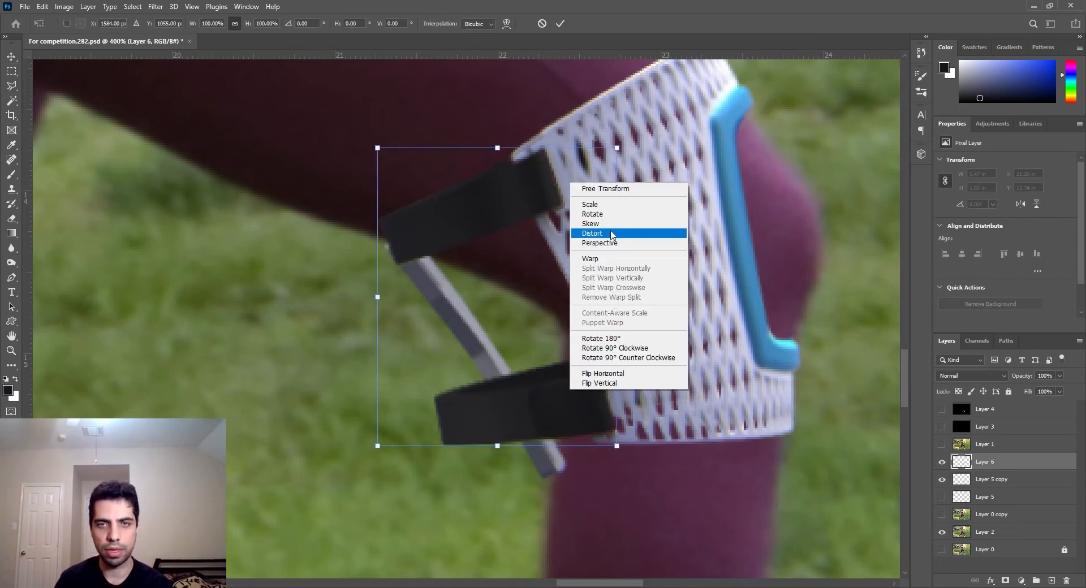
{"action": "left_click", "coordinate": [588, 233]}
{"action": "left_click_drag", "start_coordinate": [380, 446], "coordinate": [438, 447]}
{"action": "left_click_drag", "start_coordinate": [577, 401], "coordinate": [582, 393]}
{"action": "key", "text": "ctrl+z"}
{"action": "key", "text": "ctrl+z"}
Step: Try to skew Layer 6's straps by pulling their corners inward and reposition them against the mesh
{"action": "right_click", "coordinate": [569, 389]}
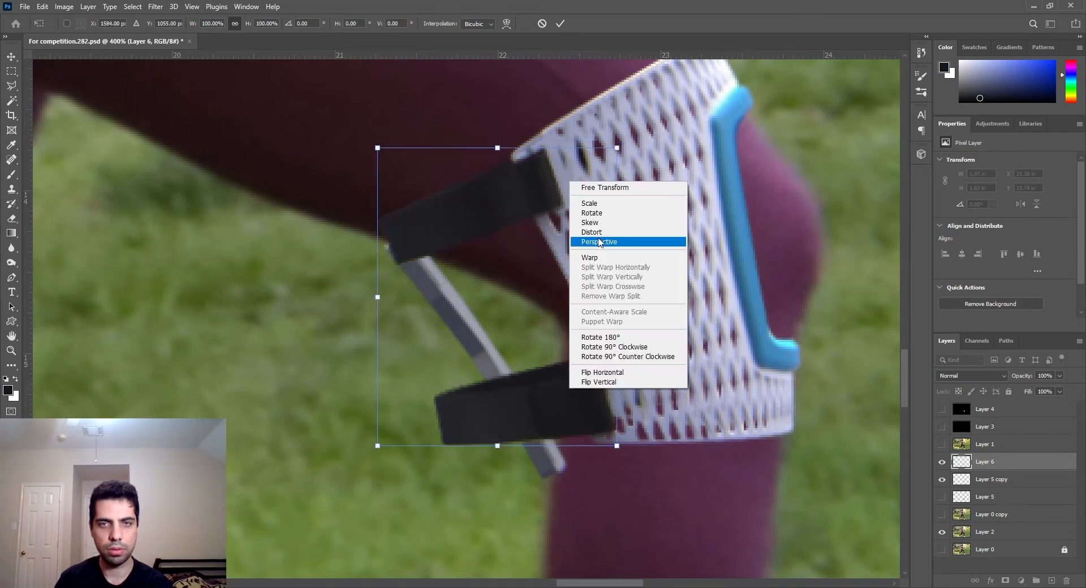
{"action": "left_click", "coordinate": [591, 223]}
{"action": "left_click_drag", "start_coordinate": [378, 446], "coordinate": [409, 412]}
{"action": "left_click_drag", "start_coordinate": [616, 446], "coordinate": [610, 436]}
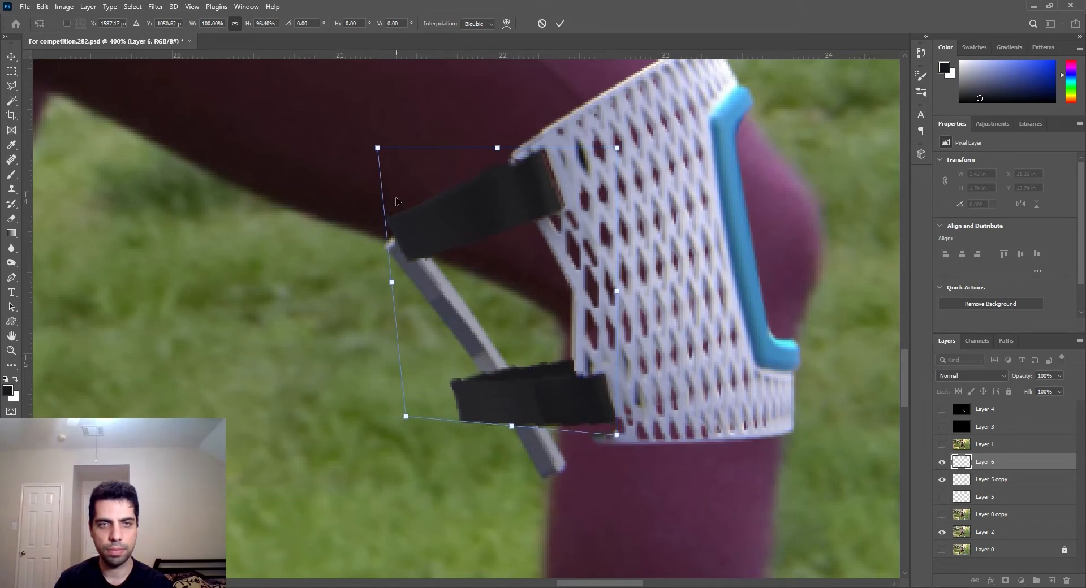
{"action": "left_click_drag", "start_coordinate": [377, 149], "coordinate": [380, 172]}
{"action": "left_click_drag", "start_coordinate": [590, 352], "coordinate": [599, 348]}
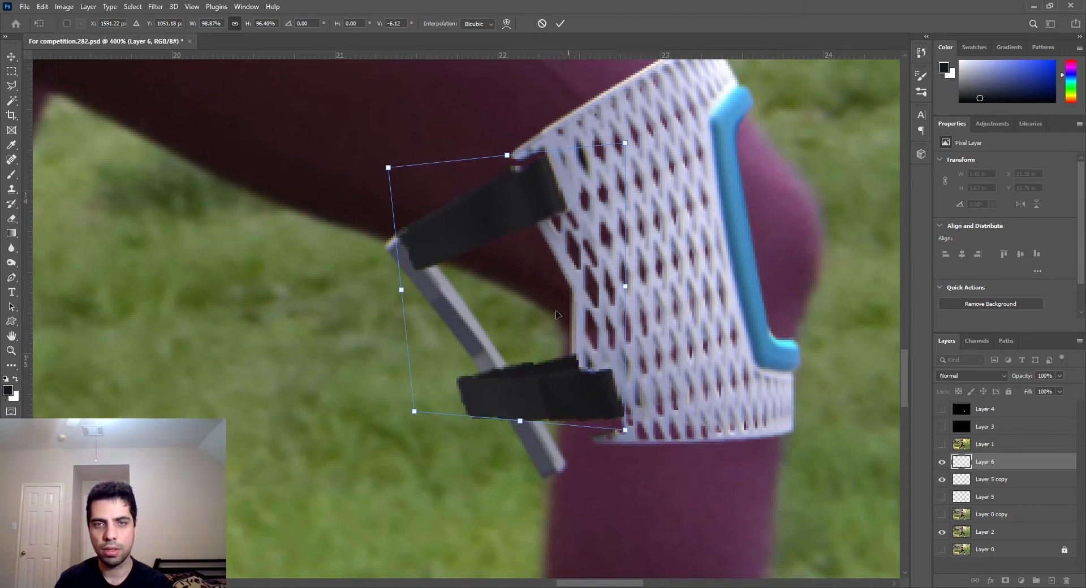
{"action": "left_click_drag", "start_coordinate": [620, 391], "coordinate": [614, 400]}
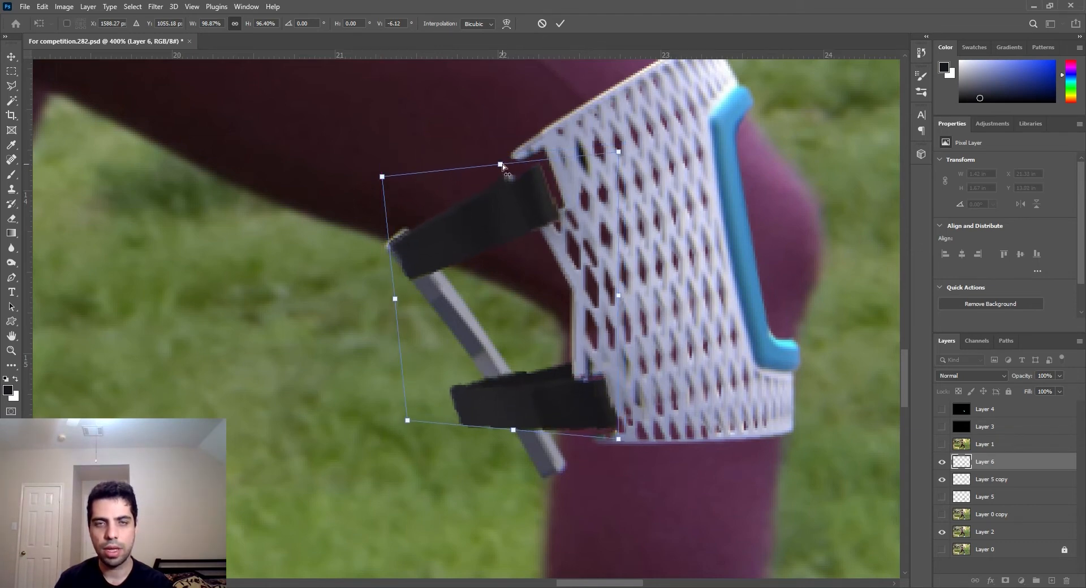
{"action": "left_click_drag", "start_coordinate": [524, 243], "coordinate": [528, 229]}
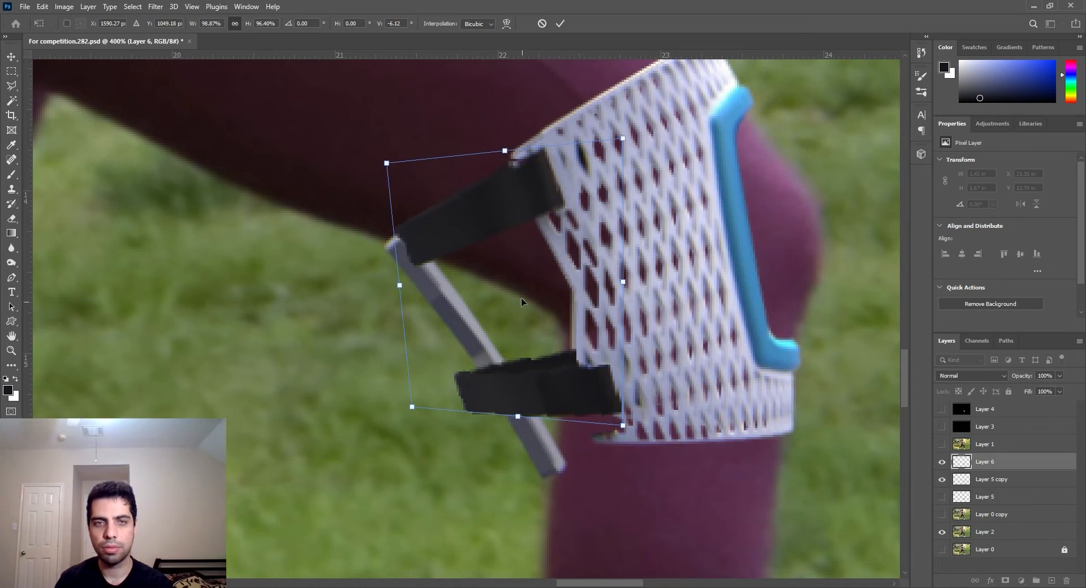
{"action": "left_click", "coordinate": [559, 24]}
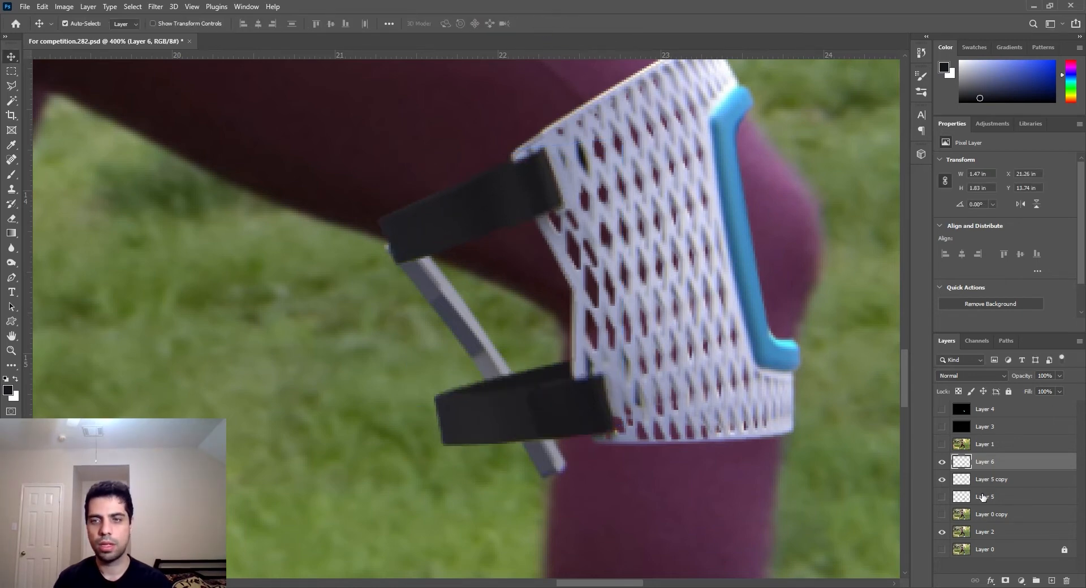
Step: Duplicate Layer 6, hide the original, and distort the copied straps so their back ends slope down toward the leg
{"action": "key", "text": "ctrl+j"}
{"action": "key", "text": "ctrl+t"}
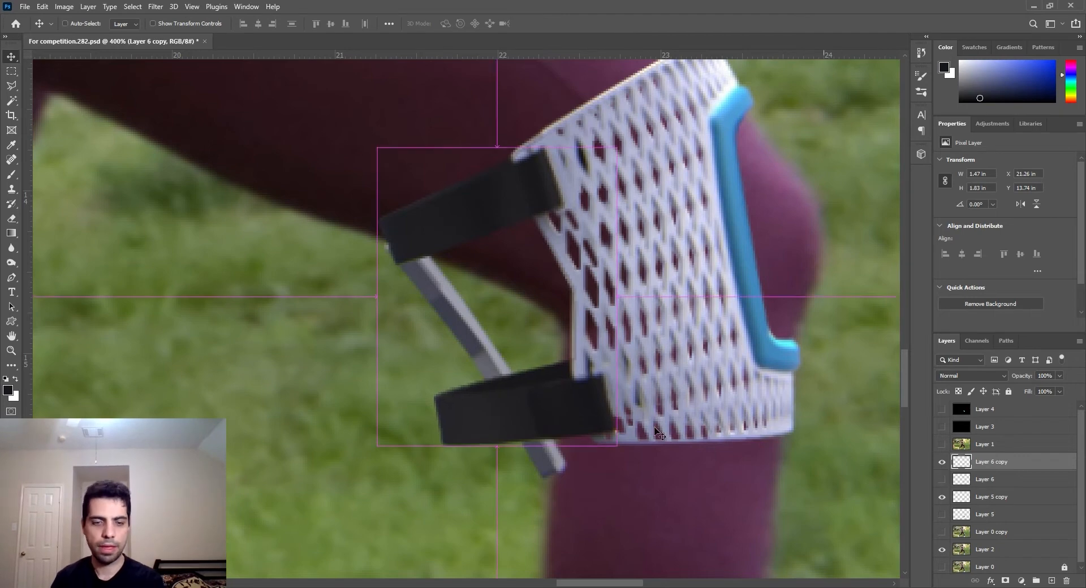
{"action": "right_click", "coordinate": [558, 341]}
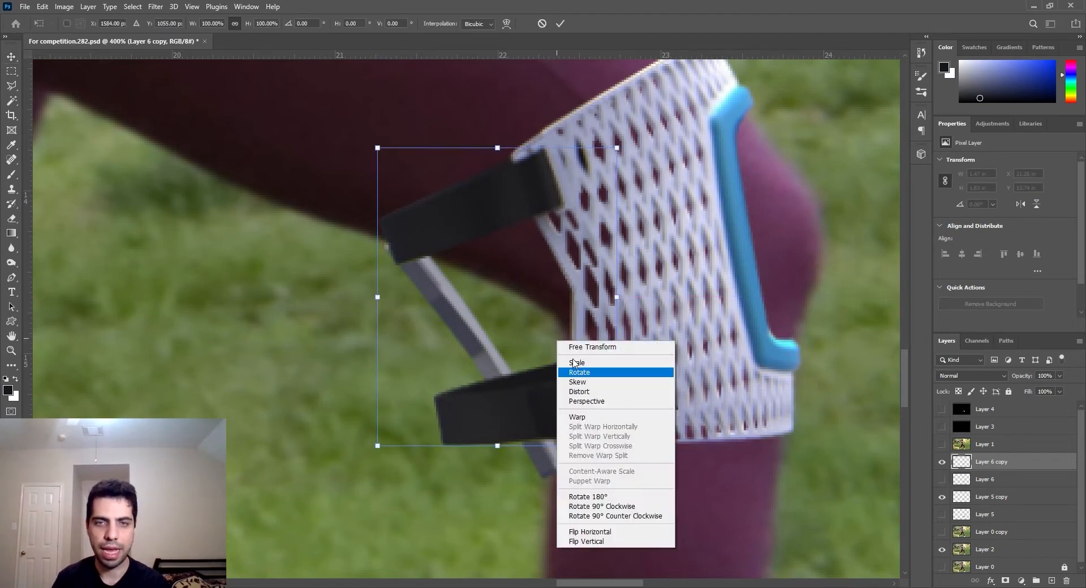
{"action": "left_click", "coordinate": [590, 392]}
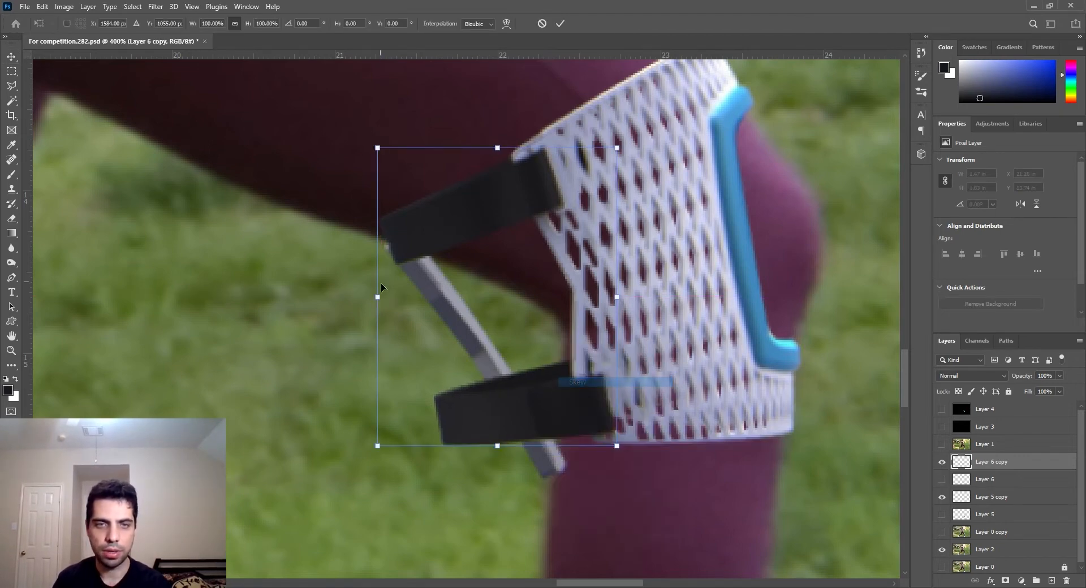
{"action": "left_click_drag", "start_coordinate": [375, 298], "coordinate": [409, 320]}
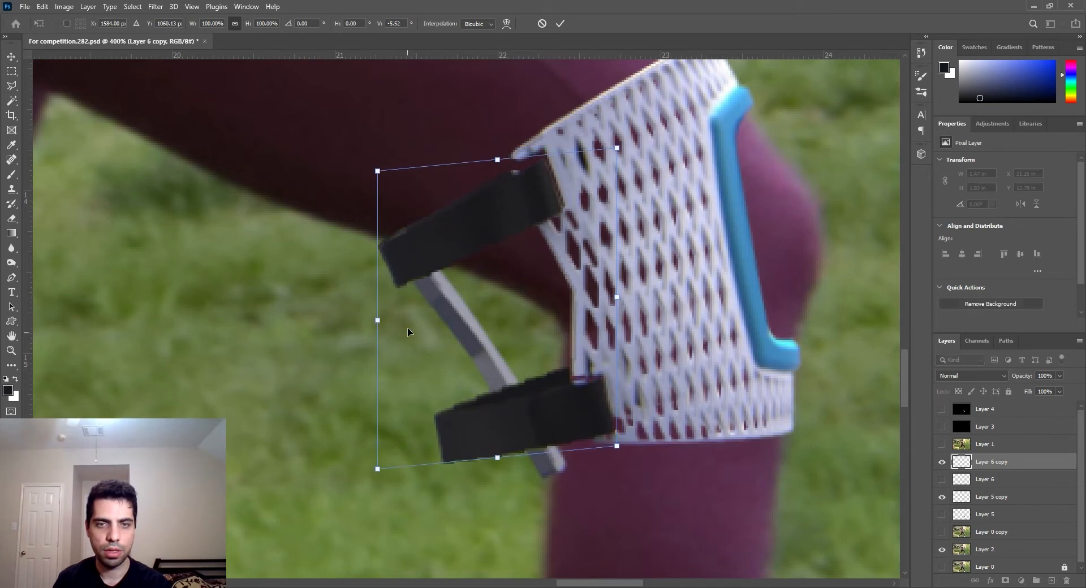
{"action": "left_click_drag", "start_coordinate": [385, 473], "coordinate": [419, 463]}
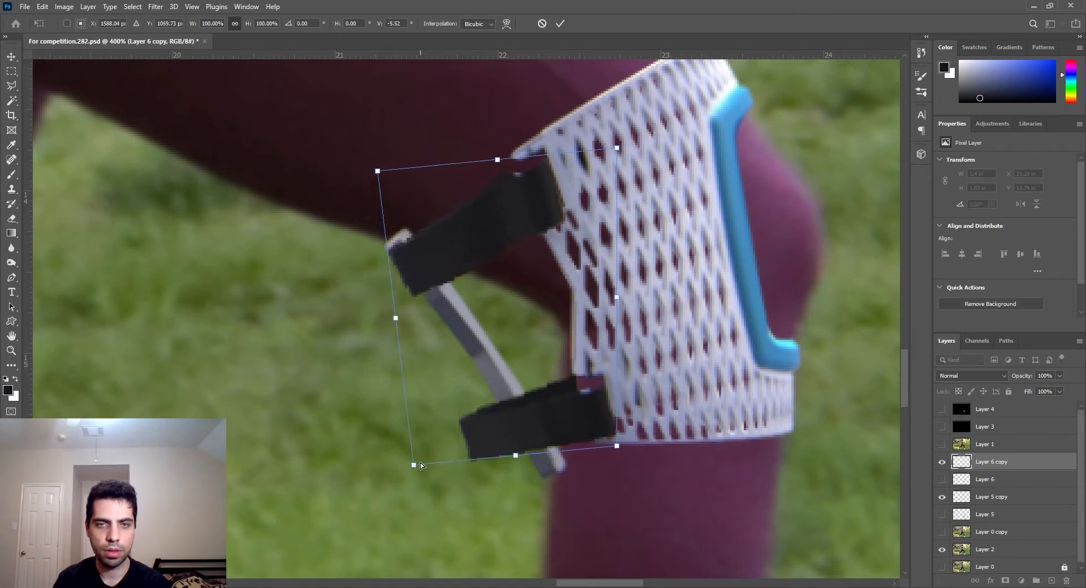
Step: Pull the lower corners of Layer 6 copy's straps toward the leg, realign them with the mesh, and apply the transform
{"action": "right_click", "coordinate": [510, 196]}
{"action": "left_click", "coordinate": [532, 245]}
{"action": "left_click_drag", "start_coordinate": [618, 446], "coordinate": [628, 436]}
{"action": "left_click_drag", "start_coordinate": [416, 466], "coordinate": [458, 459]}
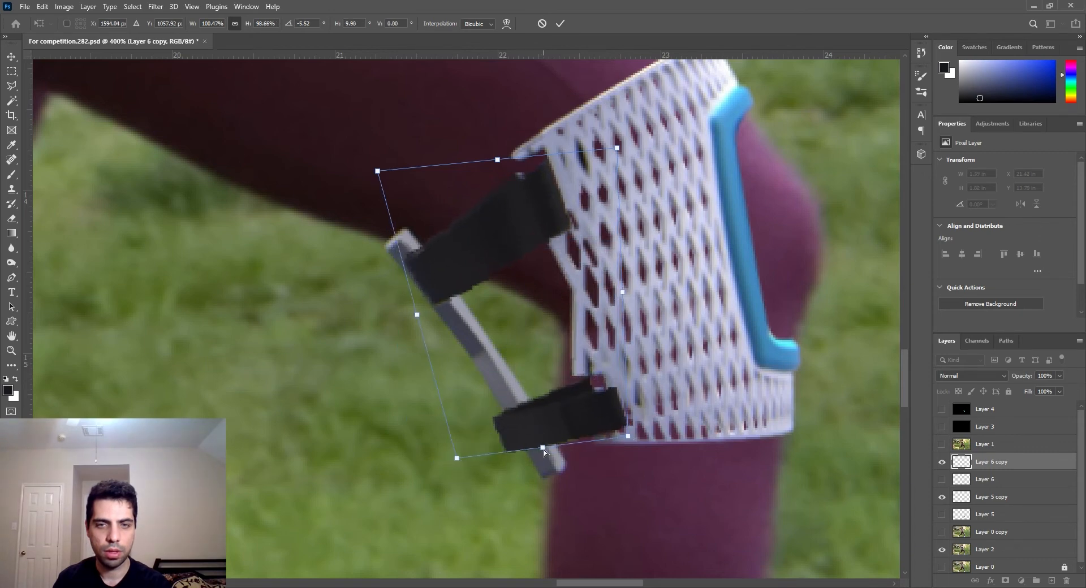
{"action": "left_click_drag", "start_coordinate": [544, 449], "coordinate": [538, 417]}
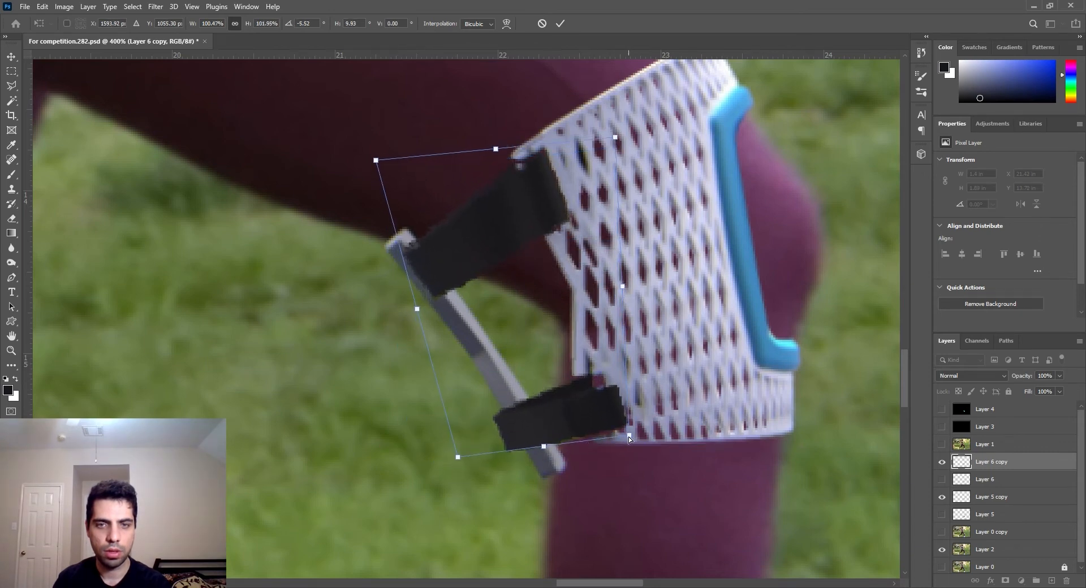
{"action": "left_click", "coordinate": [560, 24]}
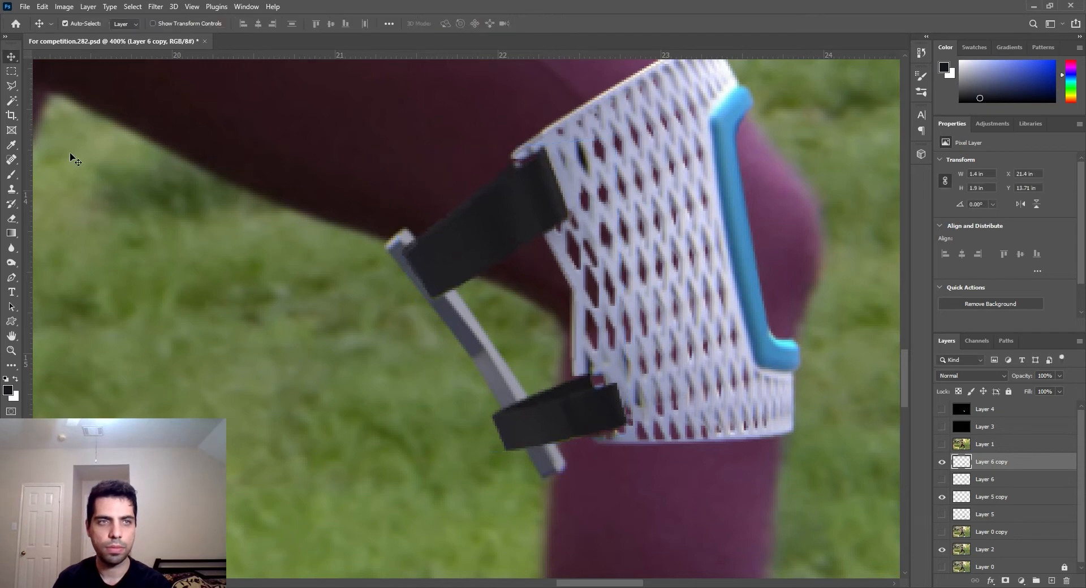
Step: Lasso the upper strap on Layer 6 copy and cut it to a new layer
{"action": "left_click", "coordinate": [12, 86]}
{"action": "left_click", "coordinate": [51, 84]}
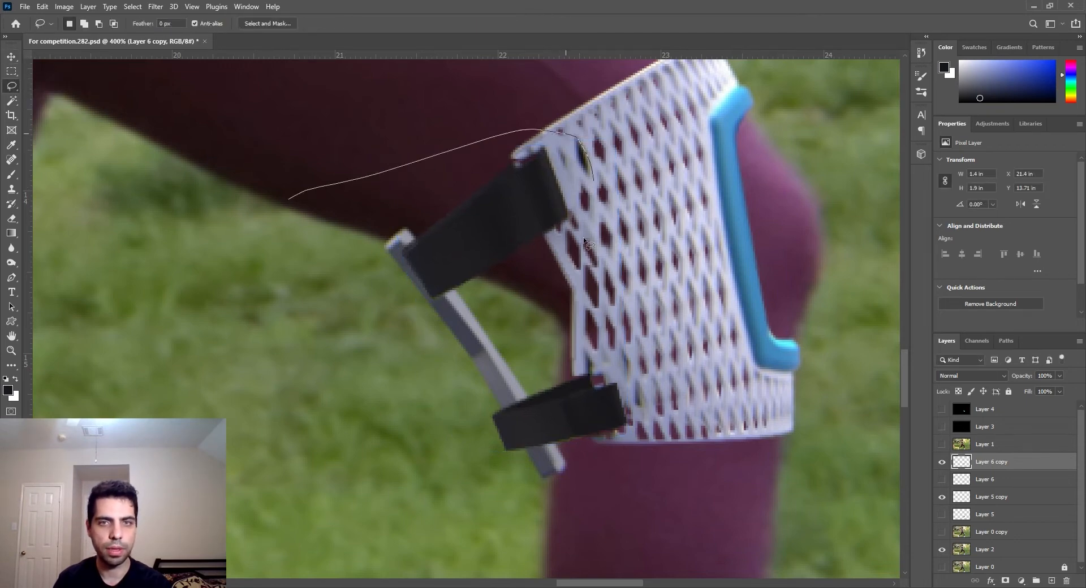
{"action": "left_click_drag", "start_coordinate": [355, 240], "coordinate": [342, 230]}
{"action": "right_click", "coordinate": [399, 213]}
{"action": "left_click", "coordinate": [481, 298]}
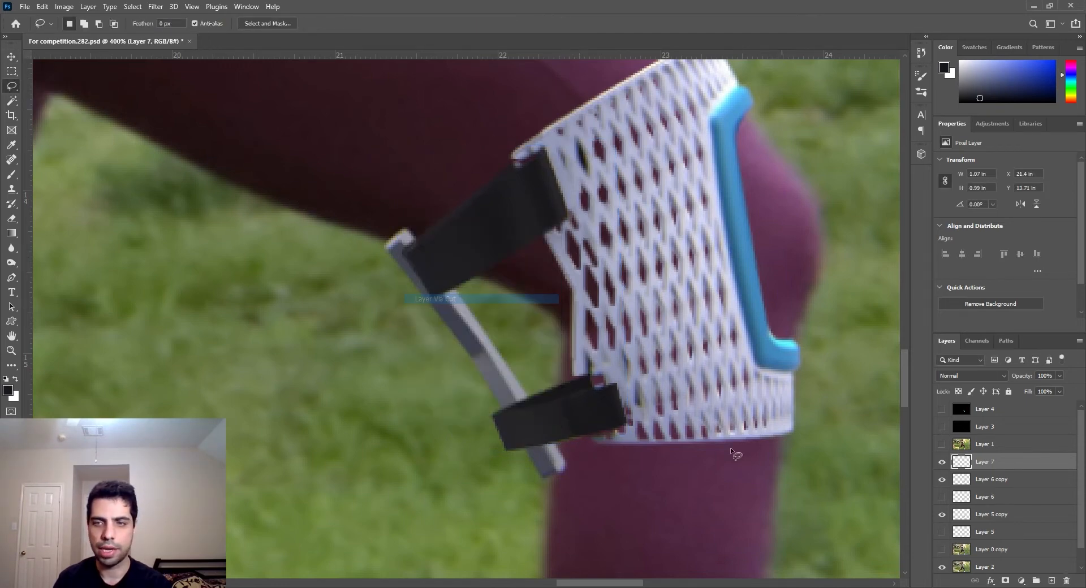
Step: Rotate the lower strap on Layer 6 copy by about 6.4° and shift it slightly up toward the brace
{"action": "left_click", "coordinate": [943, 462]}
{"action": "left_click", "coordinate": [942, 463]}
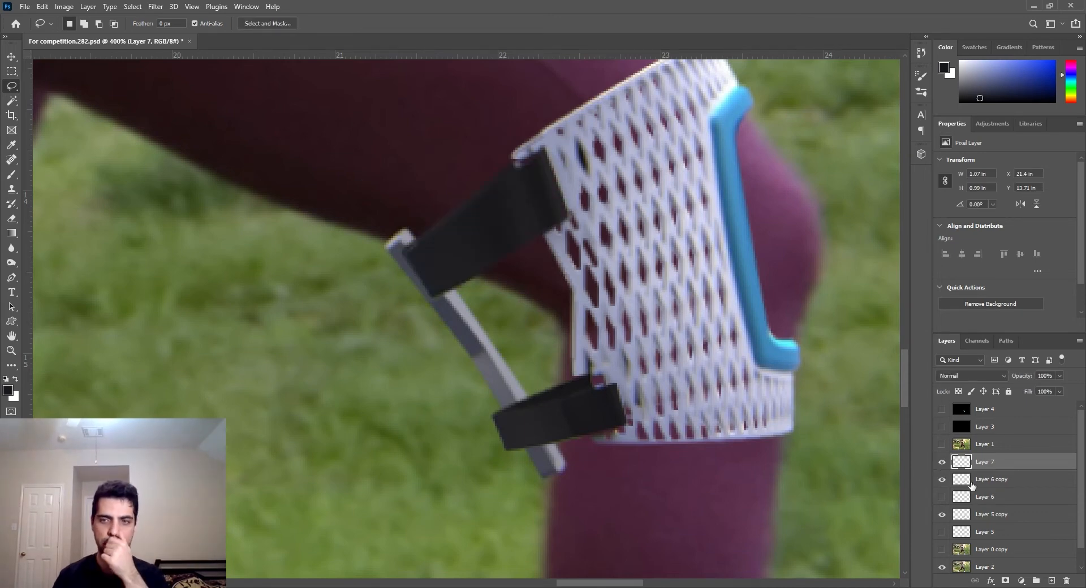
{"action": "left_click", "coordinate": [991, 479]}
{"action": "key", "text": "v"}
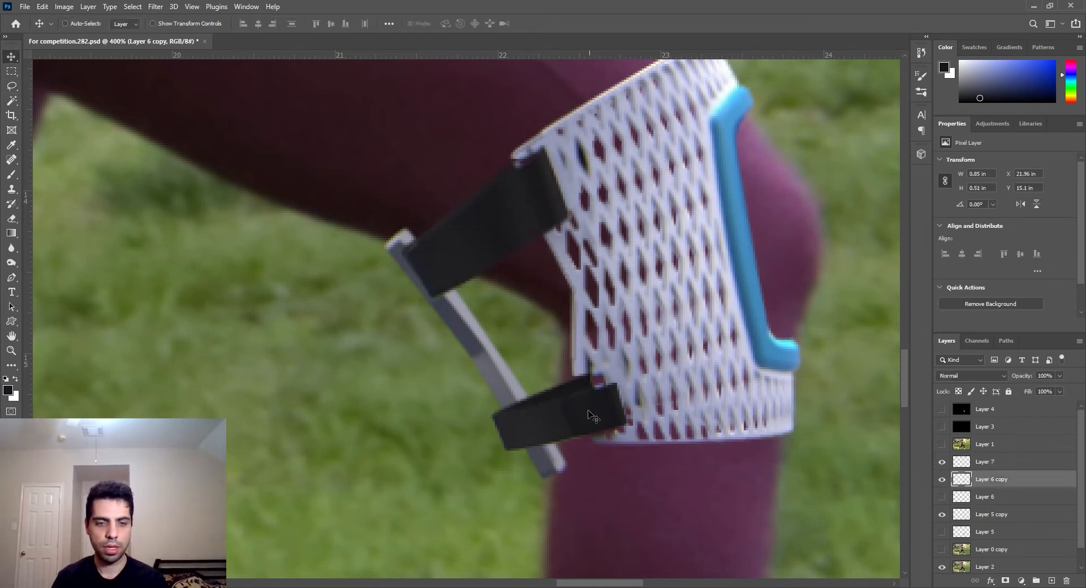
{"action": "key", "text": "ctrl+t"}
{"action": "left_click_drag", "start_coordinate": [569, 425], "coordinate": [554, 415]}
{"action": "left_click_drag", "start_coordinate": [631, 456], "coordinate": [628, 470]}
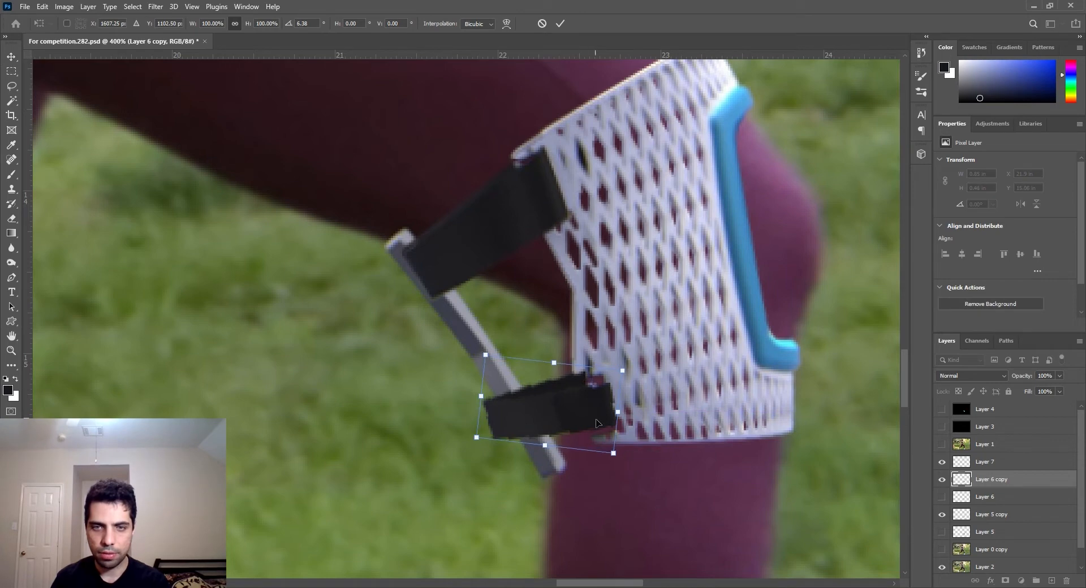
{"action": "left_click_drag", "start_coordinate": [597, 424], "coordinate": [599, 425]}
Step: Distort the lower strap to make it taller and more slanted, about 106% wide and 128% high, and reposition it
{"action": "right_click", "coordinate": [588, 406]}
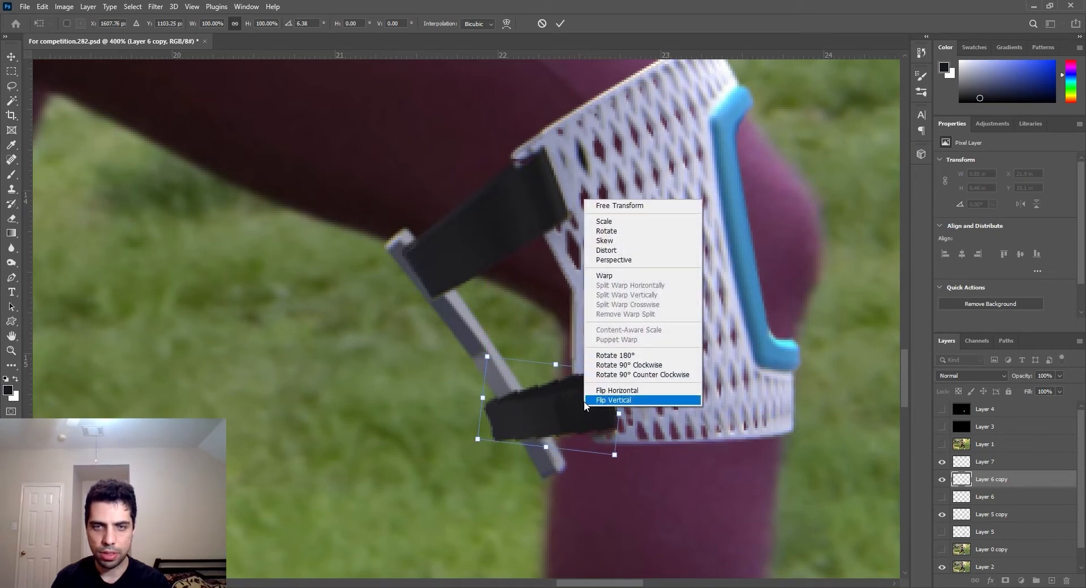
{"action": "left_click", "coordinate": [611, 252]}
{"action": "left_click_drag", "start_coordinate": [486, 356], "coordinate": [486, 332]}
{"action": "mouse_move", "coordinate": [563, 391]}
{"action": "left_mouse_down"}
{"action": "mouse_move", "coordinate": [550, 397]}
{"action": "mouse_move", "coordinate": [558, 392]}
{"action": "left_mouse_up"}
{"action": "left_click_drag", "start_coordinate": [608, 453], "coordinate": [613, 470]}
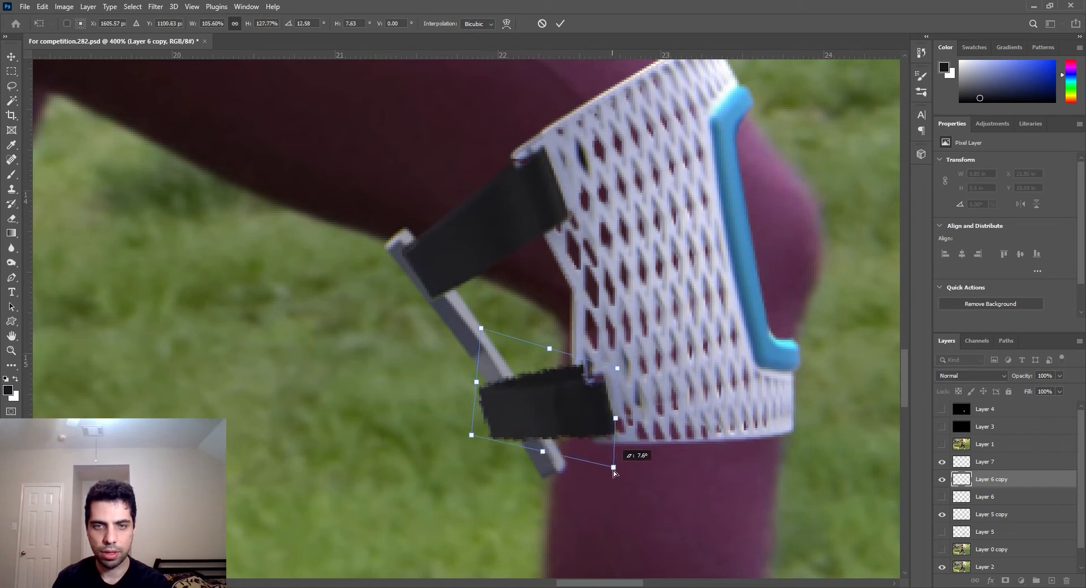
{"action": "left_click_drag", "start_coordinate": [605, 429], "coordinate": [540, 426]}
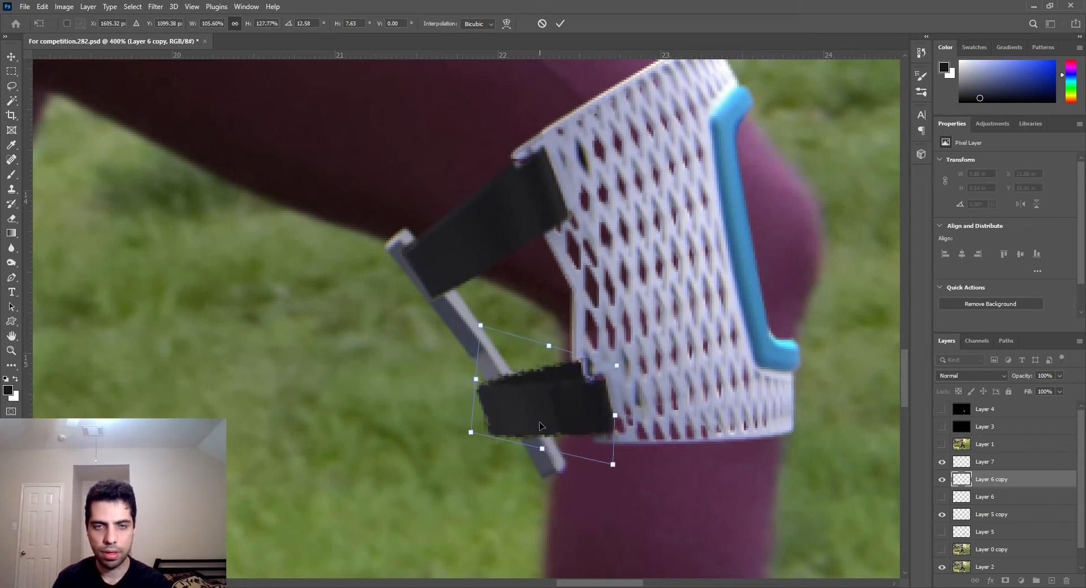
Step: Warp the outer end of the lower strap slightly inward and apply the transformation
{"action": "right_click", "coordinate": [540, 426]}
{"action": "left_click", "coordinate": [563, 291]}
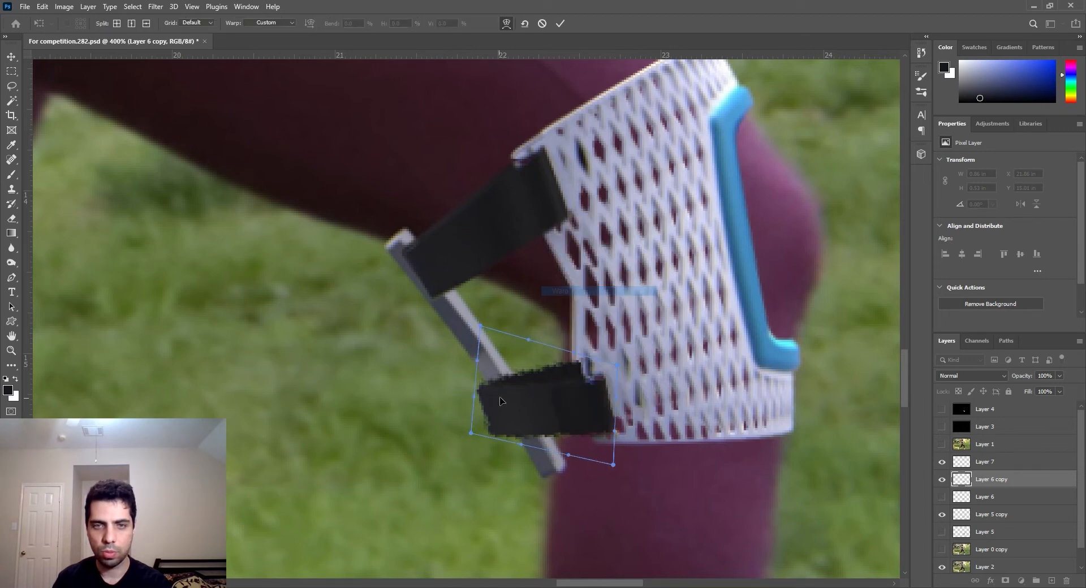
{"action": "left_click_drag", "start_coordinate": [482, 397], "coordinate": [542, 410]}
{"action": "right_click", "coordinate": [542, 410]}
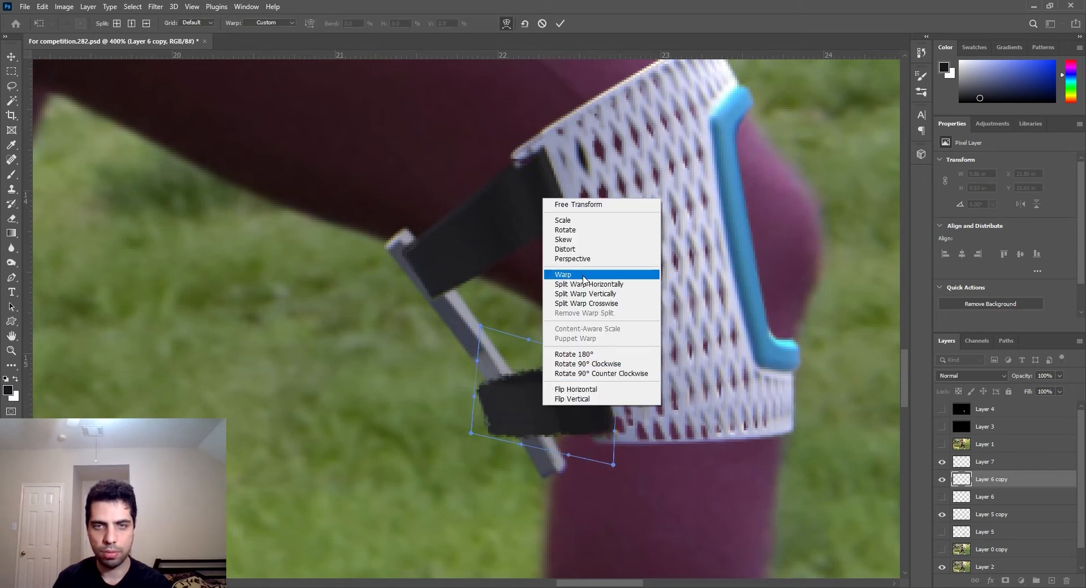
{"action": "left_click", "coordinate": [525, 355]}
{"action": "key", "text": "Return"}
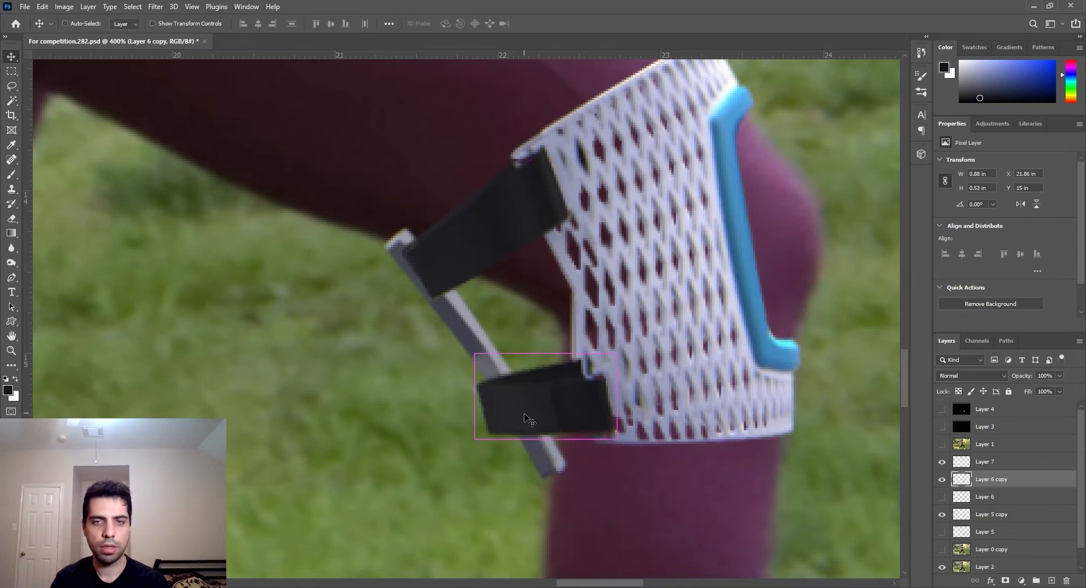
Step: Narrow the lower strap from its outer end to about 0.51 in wide
{"action": "key", "text": "ctrl+t"}
{"action": "right_click", "coordinate": [529, 422]}
{"action": "left_click", "coordinate": [512, 390]}
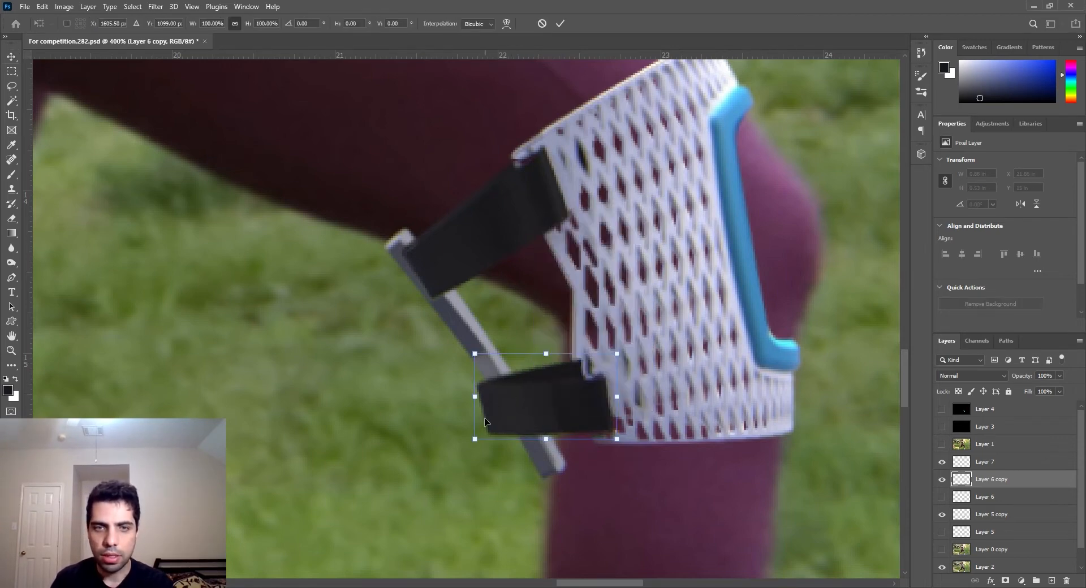
{"action": "left_click_drag", "start_coordinate": [475, 398], "coordinate": [531, 399]}
Step: Rotate the shortened lower strap by about -7.2° and nudge it into place between the grey bar and the mesh
{"action": "key", "text": "ctrl+t"}
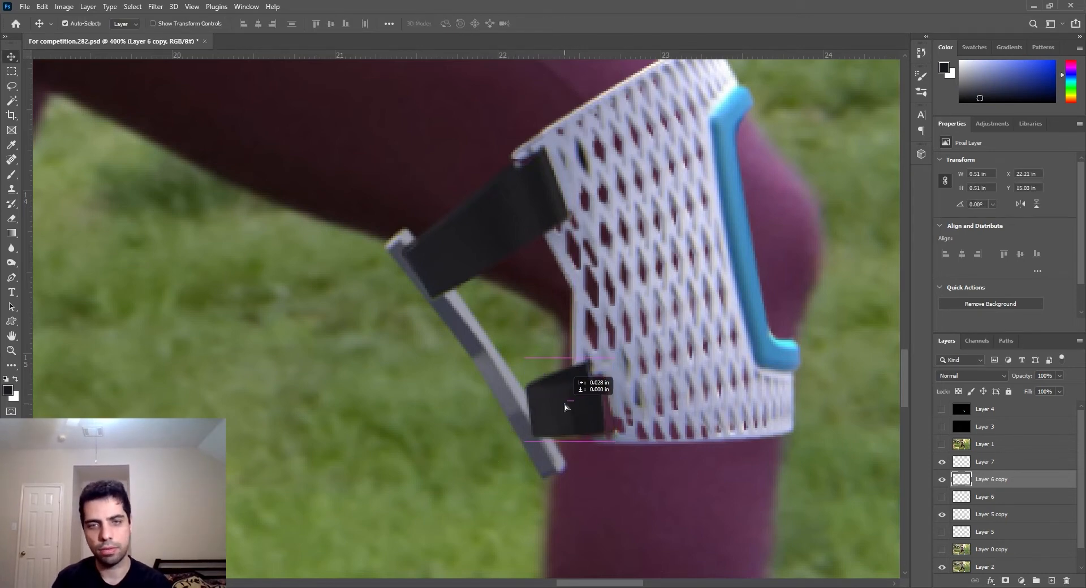
{"action": "left_click_drag", "start_coordinate": [638, 477], "coordinate": [647, 462]}
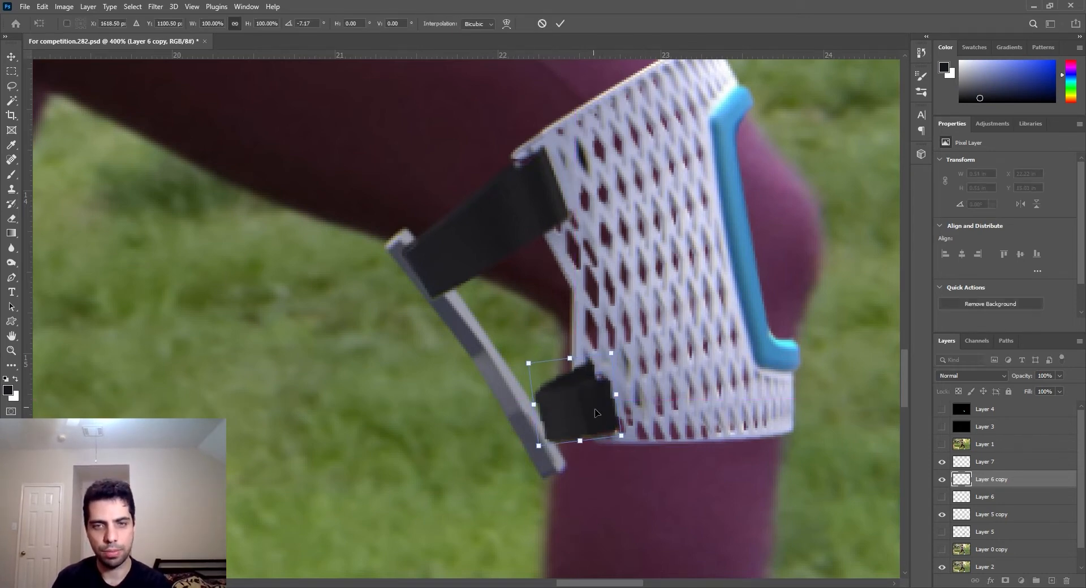
{"action": "left_click_drag", "start_coordinate": [594, 409], "coordinate": [590, 405]}
{"action": "key", "text": "Return"}
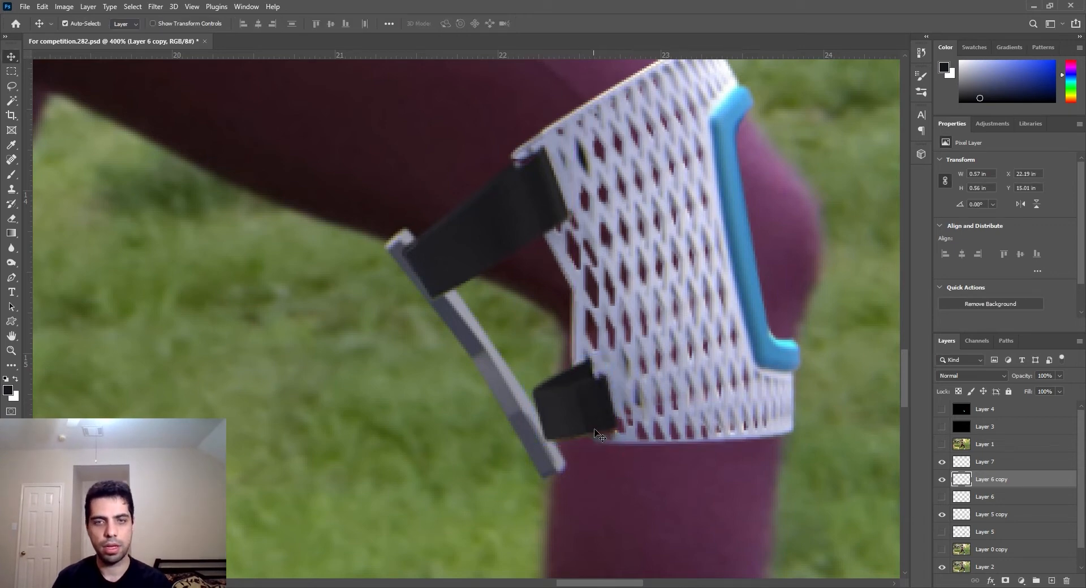
{"action": "key", "text": "Down"}
{"action": "key", "text": "Down"}
{"action": "key", "text": "Up"}
{"action": "key", "text": "Left"}
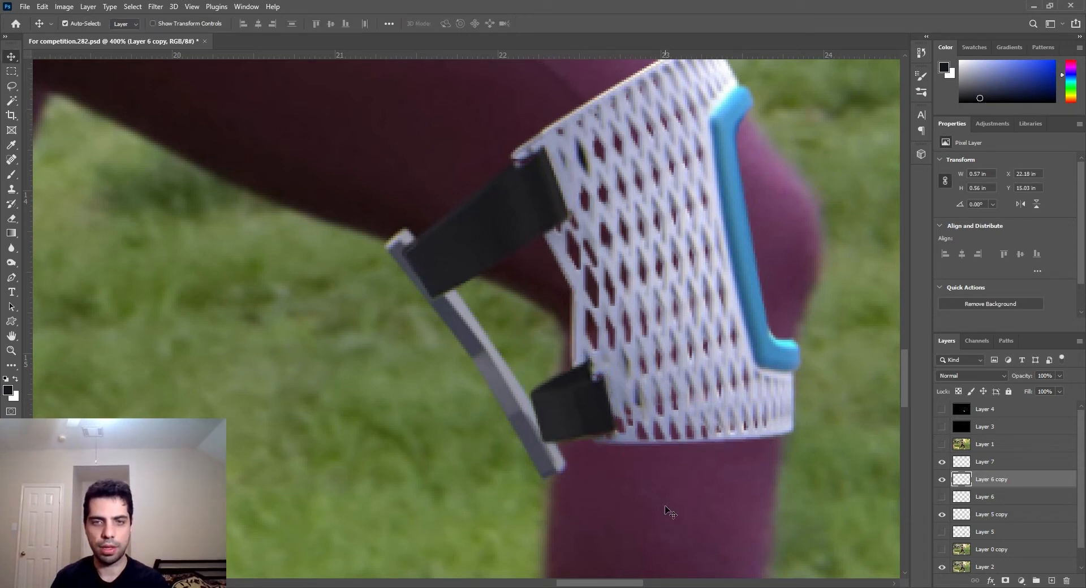
{"action": "key", "text": "Right"}
Step: Duplicate Layer 6 copy and hide the original layer
{"action": "left_click", "coordinate": [11, 87]}
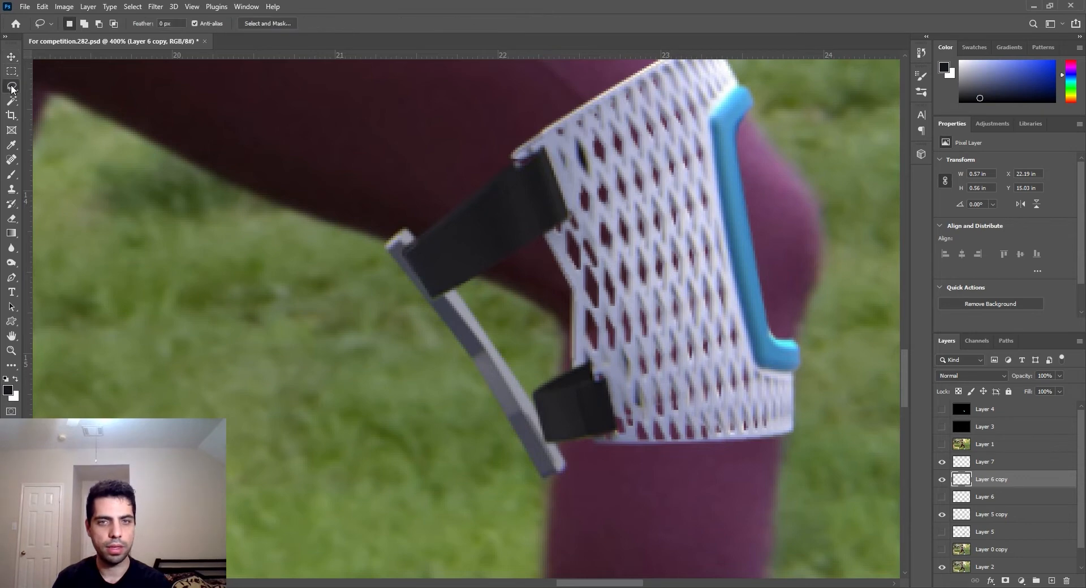
{"action": "key", "text": "ctrl+j"}
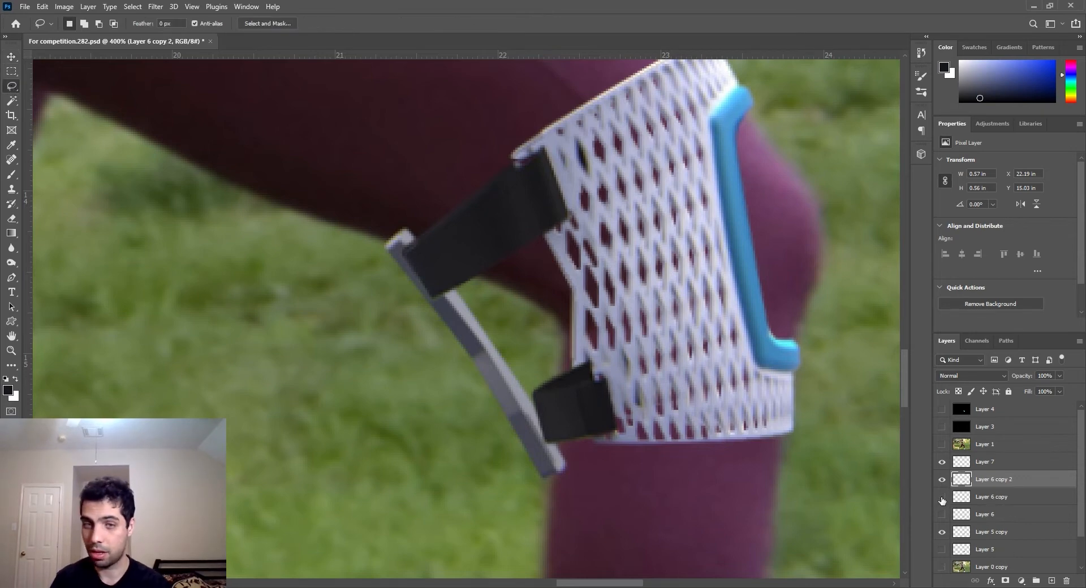
{"action": "left_click", "coordinate": [942, 498]}
Step: Cut away the upper flap of the lower strap on Layer 6 copy 2 using a Polygonal Lasso selection
{"action": "right_click", "coordinate": [12, 92]}
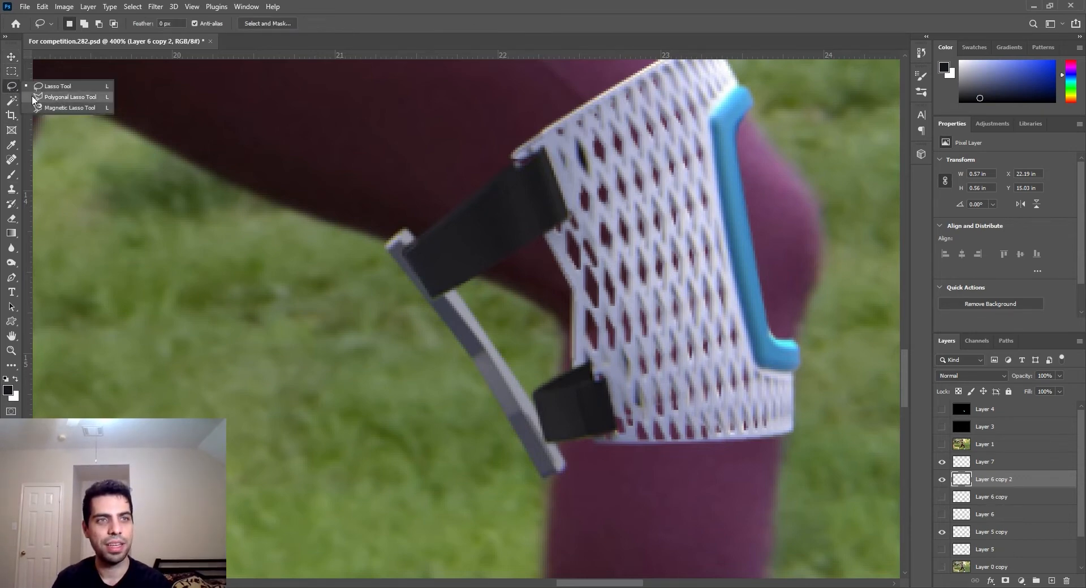
{"action": "left_click", "coordinate": [62, 97]}
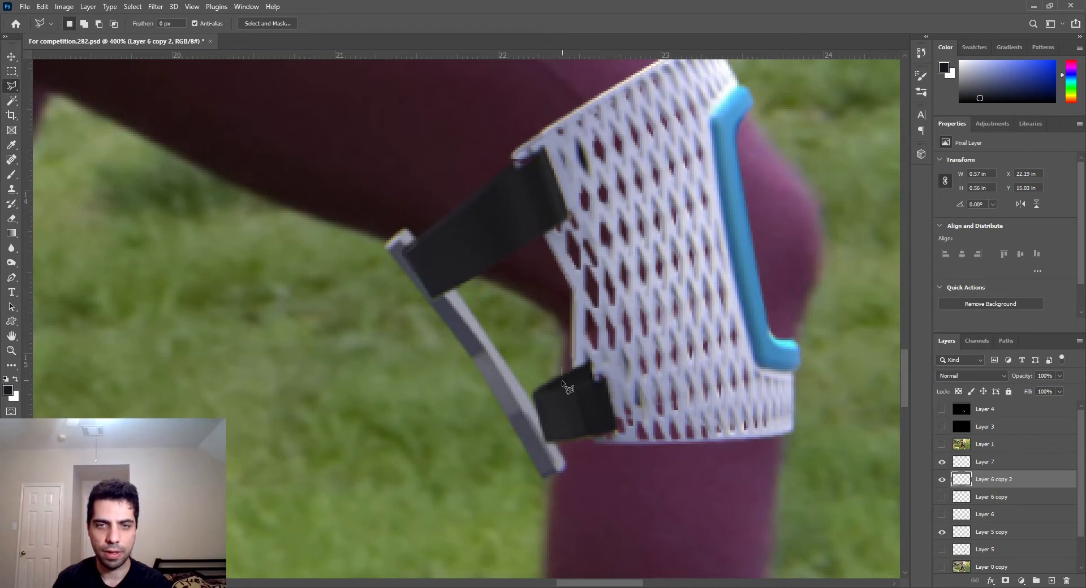
{"action": "left_click", "coordinate": [608, 375]}
{"action": "left_click", "coordinate": [617, 342]}
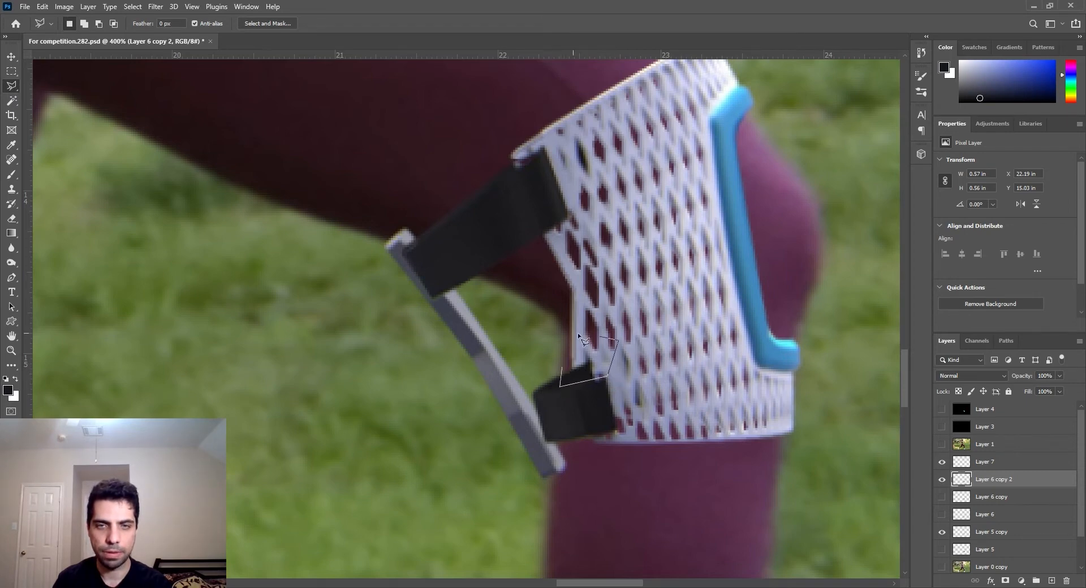
{"action": "left_click", "coordinate": [549, 336]}
{"action": "left_click", "coordinate": [560, 368]}
{"action": "key", "text": "ctrl+d"}
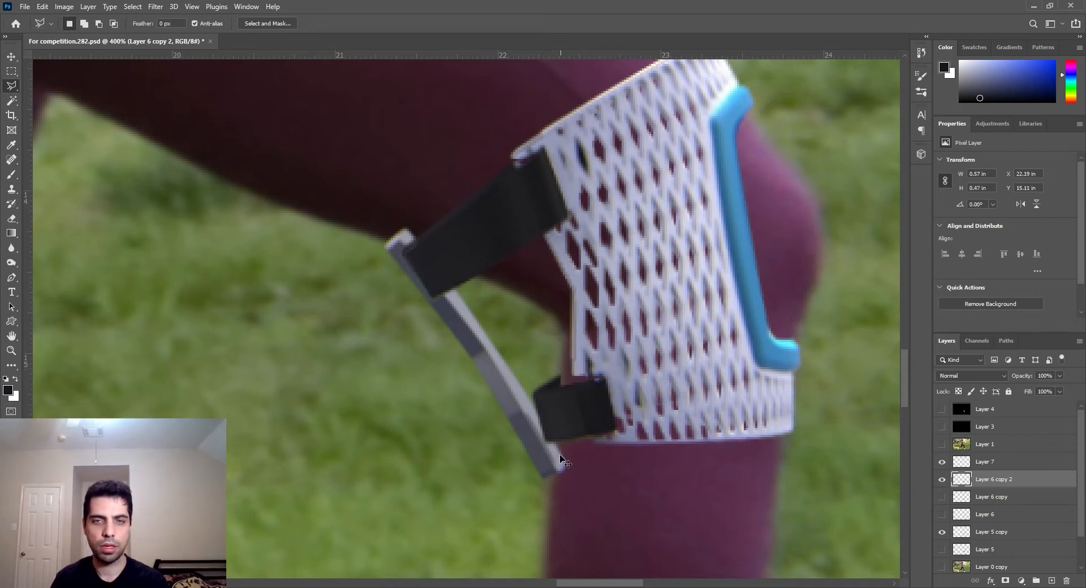
{"action": "left_click", "coordinate": [12, 219]}
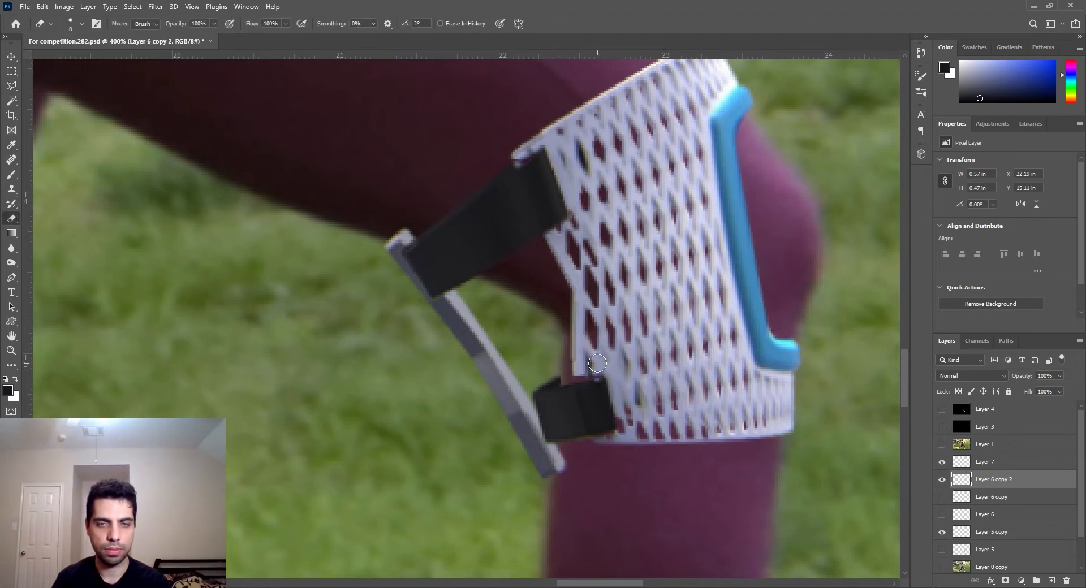
Step: Enlarge the trimmed lower strap to about 0.64 by 0.53 in and nudge it into place between the bar and the mesh
{"action": "key", "text": "v"}
{"action": "mouse_move", "coordinate": [603, 397]}
{"action": "left_mouse_down"}
{"action": "mouse_move", "coordinate": [576, 362]}
{"action": "mouse_move", "coordinate": [593, 404]}
{"action": "left_mouse_up"}
{"action": "key", "text": "ctrl+t"}
{"action": "left_click", "coordinate": [563, 27]}
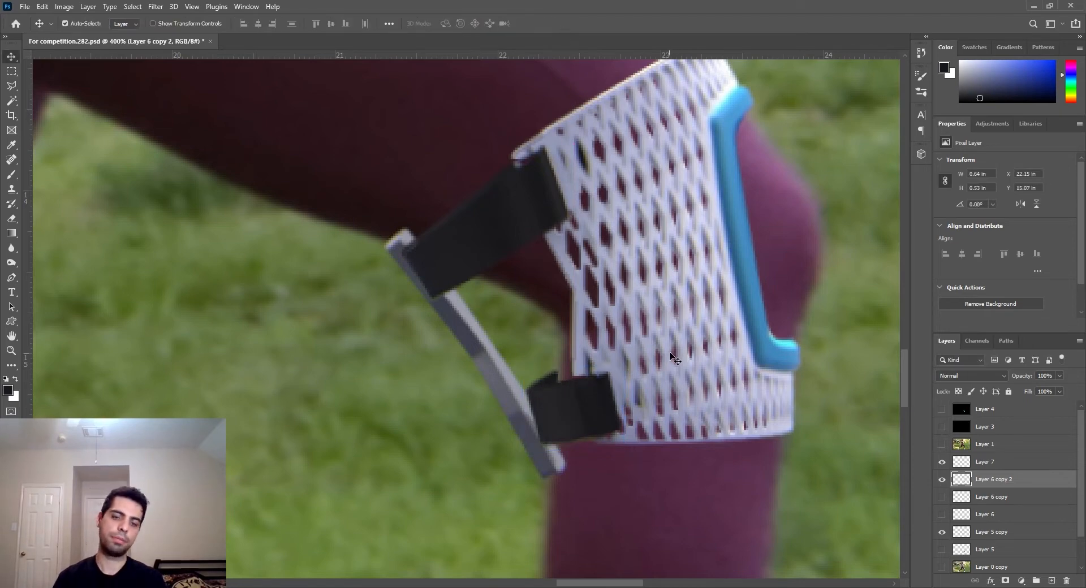
{"action": "key", "text": "Right"}
{"action": "key", "text": "Right"}
{"action": "key", "text": "Left"}
{"action": "key", "text": "Up"}
{"action": "key", "text": "Right"}
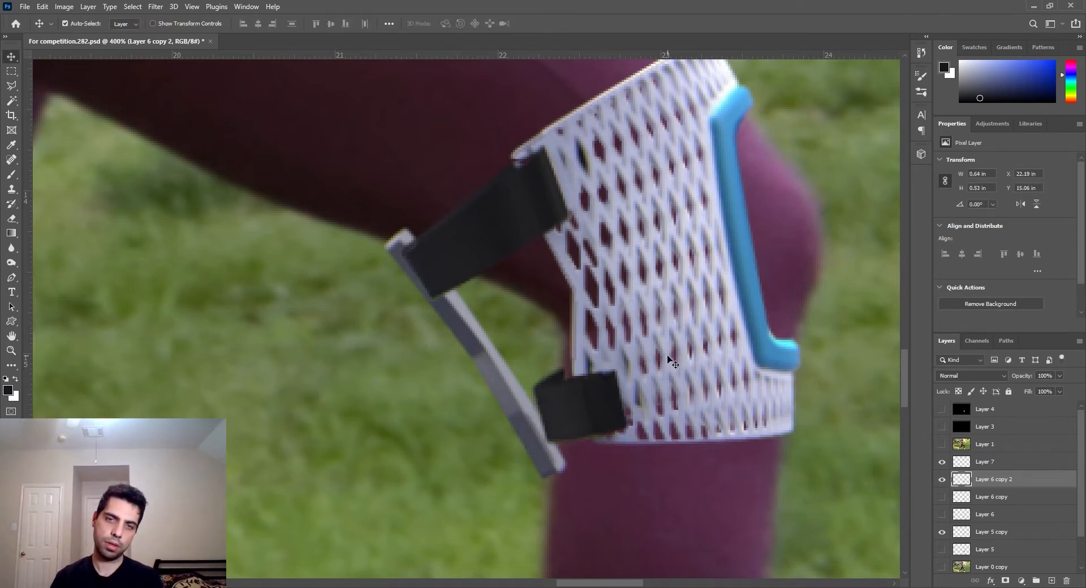
Step: Sample the mesh colour #8d97b7 as the foreground colour for brushing on Layer 5 copy
{"action": "left_click", "coordinate": [645, 389]}
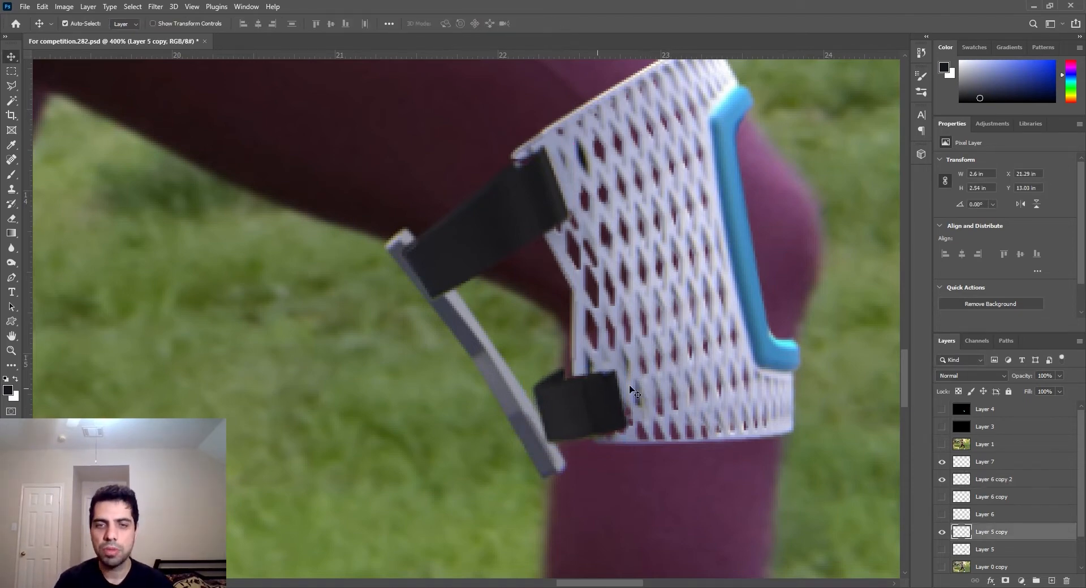
{"action": "left_click", "coordinate": [7, 390]}
{"action": "left_click", "coordinate": [581, 368]}
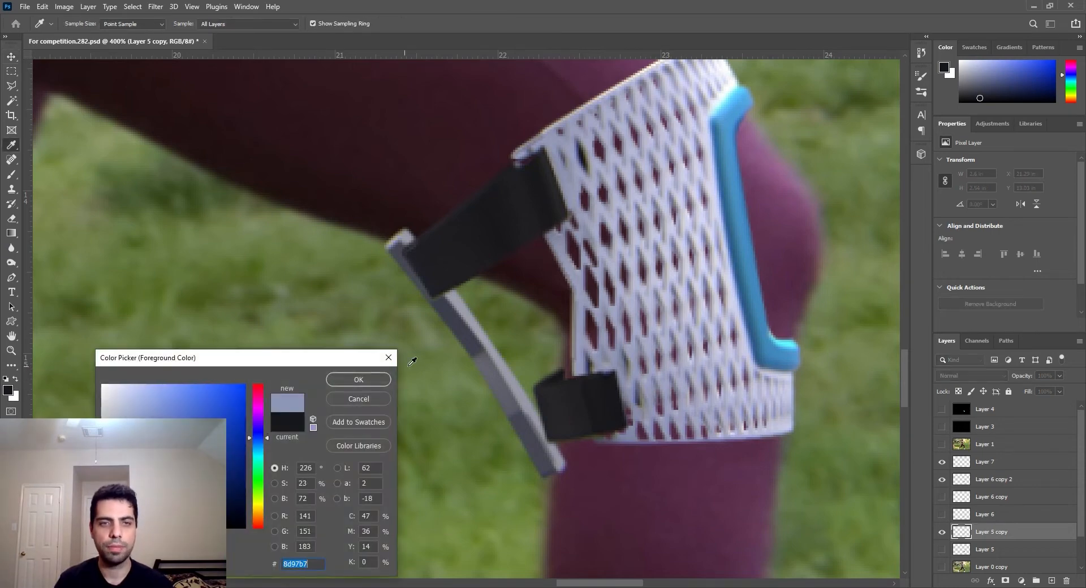
{"action": "left_click", "coordinate": [360, 378]}
{"action": "key", "text": "b"}
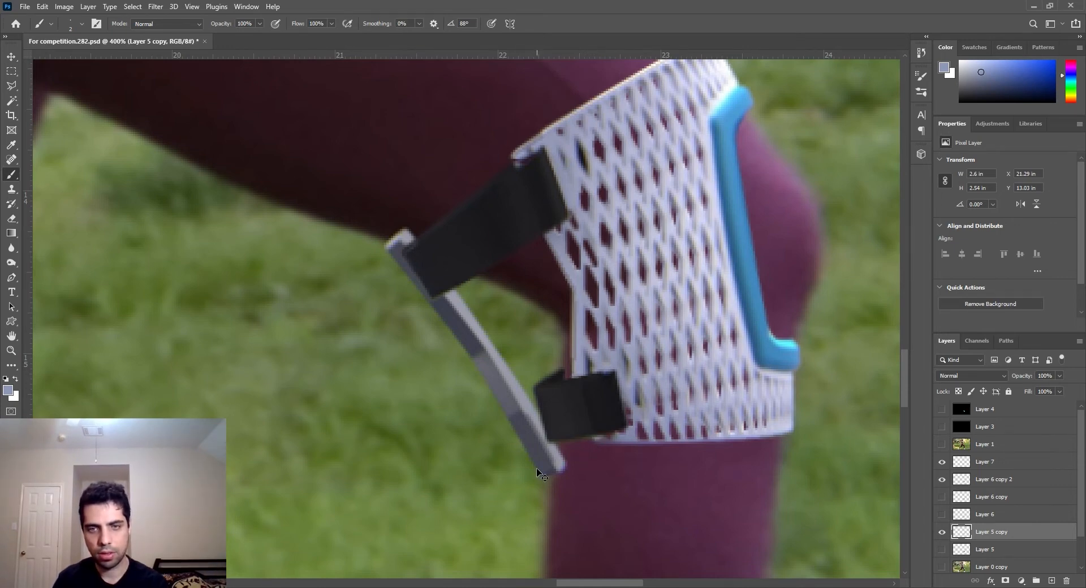
Step: Sample the dark grey #464a46 near the lower end of the grey bar as the foreground colour
{"action": "left_click", "coordinate": [11, 390]}
{"action": "left_click", "coordinate": [532, 450]}
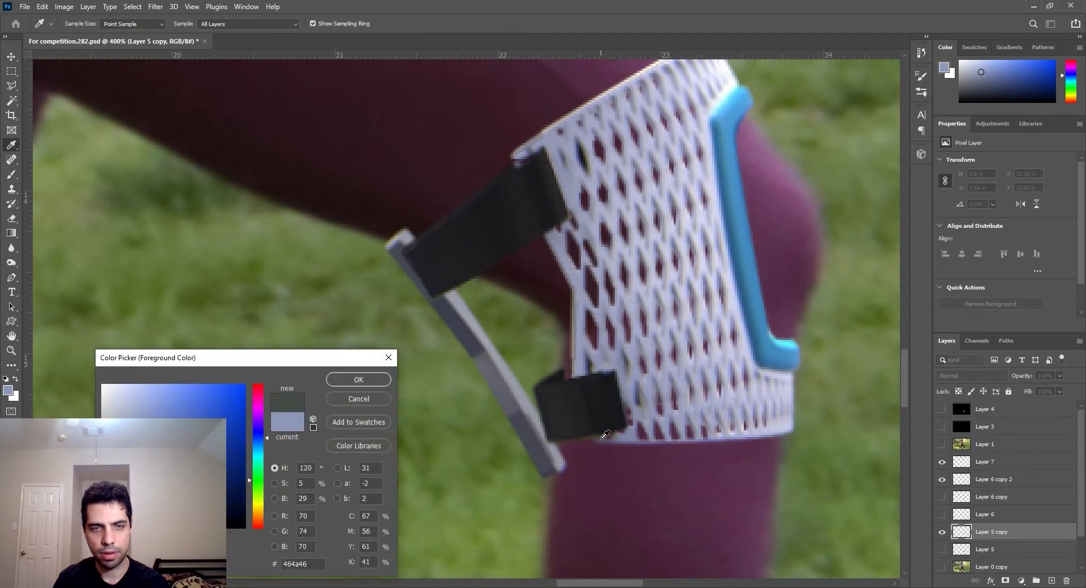
{"action": "left_click", "coordinate": [358, 379]}
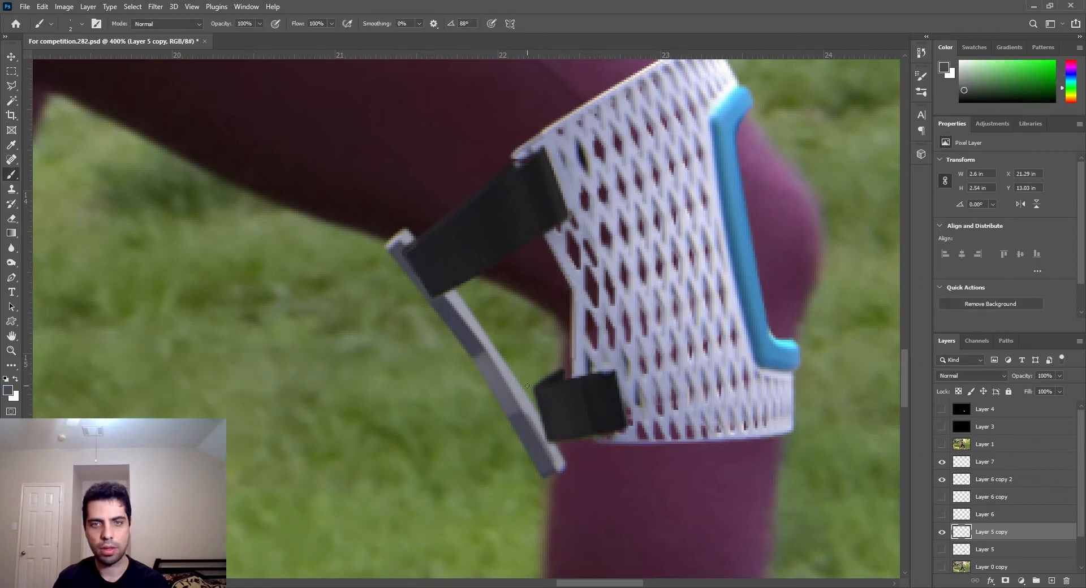
Step: Select the upper strap on Layer 7 and rotate it by about -16.7°
{"action": "left_click", "coordinate": [11, 57]}
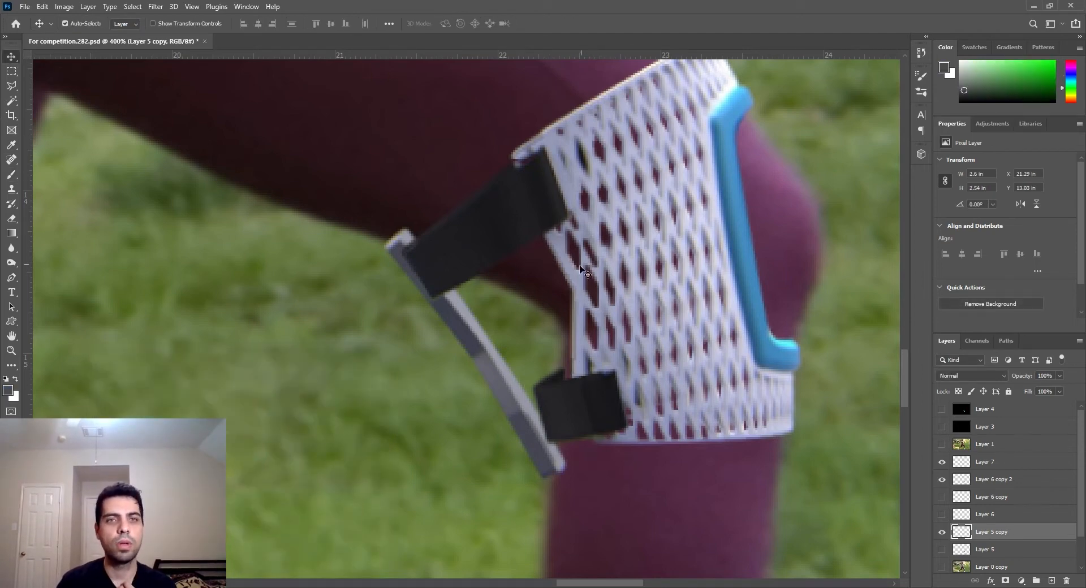
{"action": "left_click", "coordinate": [498, 239]}
{"action": "left_click_drag", "start_coordinate": [578, 378], "coordinate": [634, 406]}
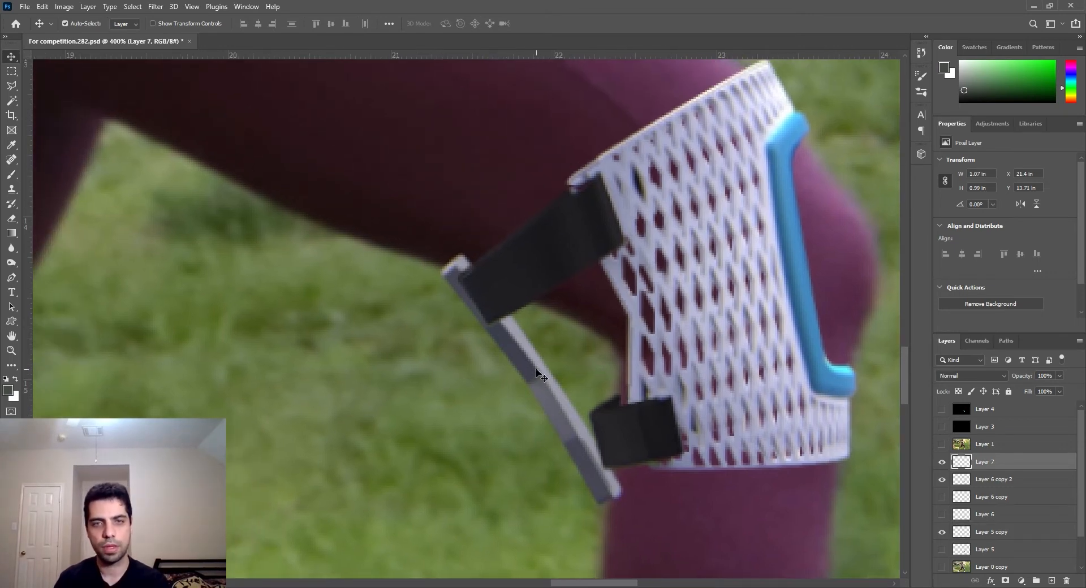
{"action": "left_click_drag", "start_coordinate": [548, 267], "coordinate": [544, 263]}
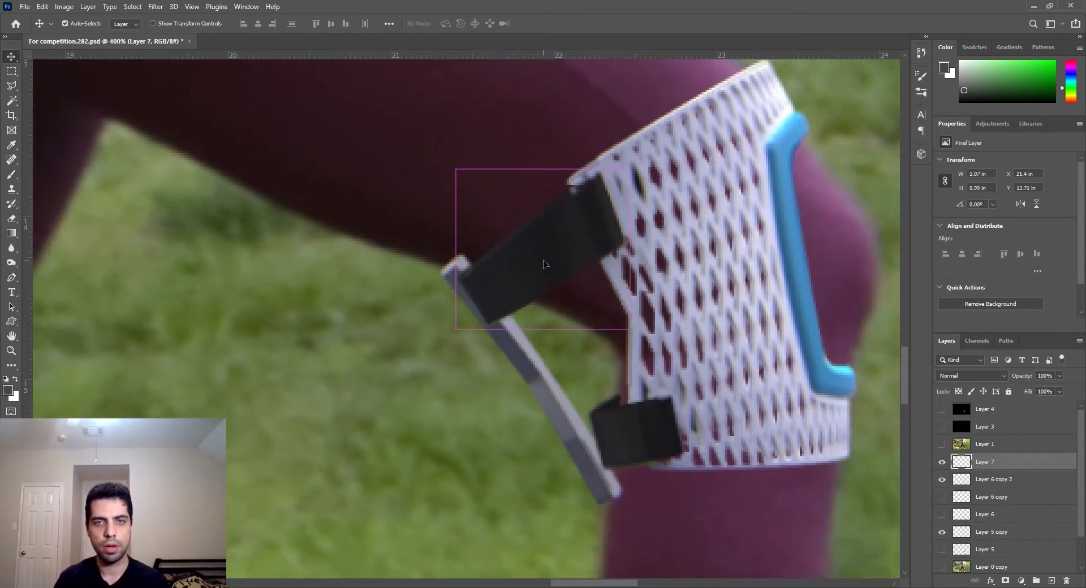
{"action": "key", "text": "ctrl+t"}
{"action": "left_click_drag", "start_coordinate": [570, 335], "coordinate": [640, 361]}
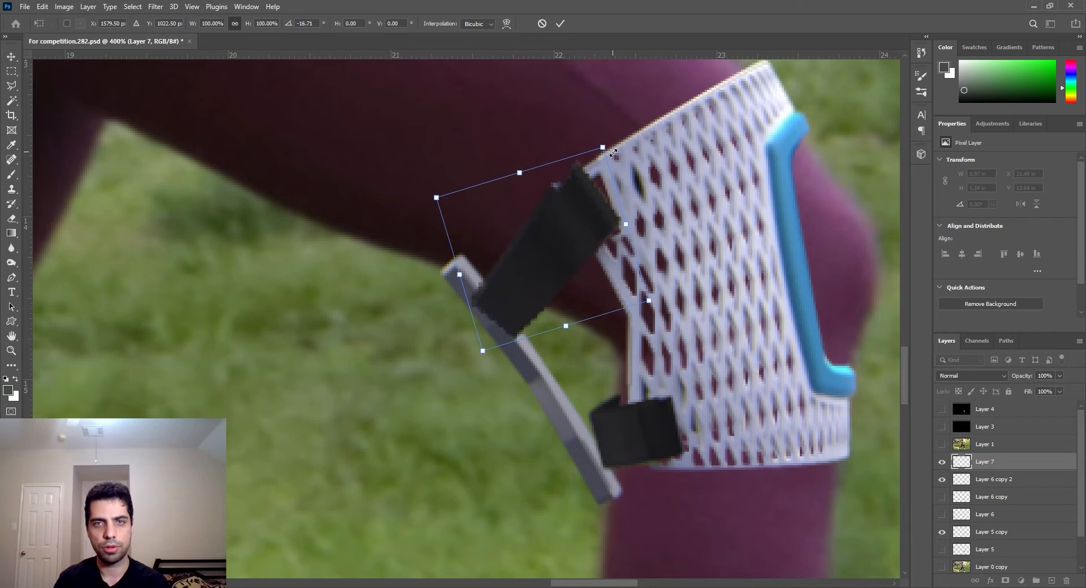
Step: Distort the upper strap by pulling its mesh-side upper corner downward, and move the strap up slightly
{"action": "right_click", "coordinate": [594, 178]}
{"action": "left_click", "coordinate": [620, 227]}
{"action": "left_click_drag", "start_coordinate": [603, 148], "coordinate": [616, 178]}
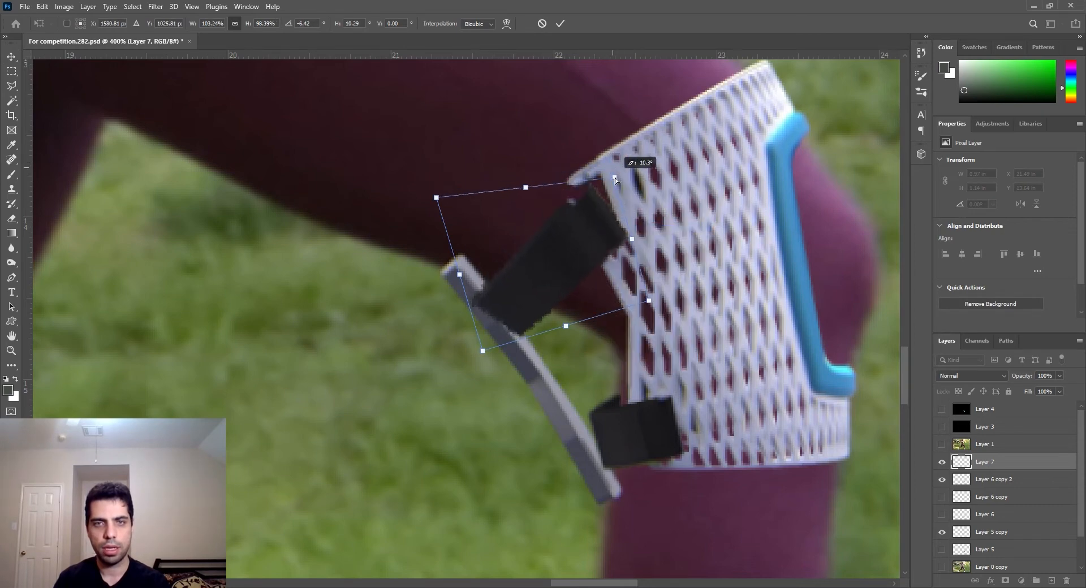
{"action": "left_click_drag", "start_coordinate": [569, 249], "coordinate": [567, 238]}
Step: Rotate the upper strap on Layer 7 to about 6.4° and nudge it into line with the mesh and grey bar
{"action": "right_click", "coordinate": [574, 255]}
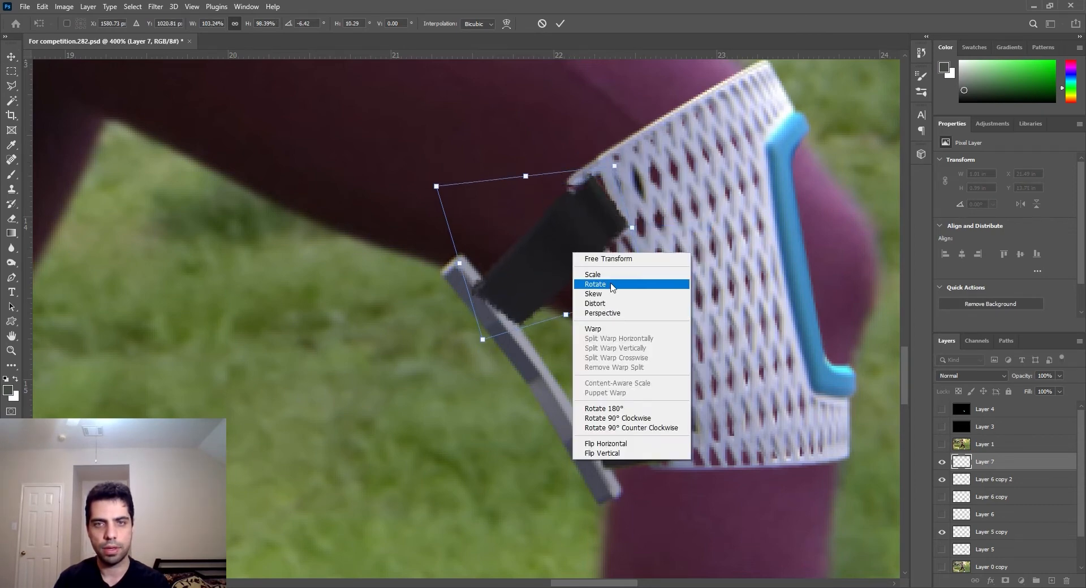
{"action": "left_click", "coordinate": [611, 287]}
{"action": "left_click_drag", "start_coordinate": [611, 287], "coordinate": [585, 261]}
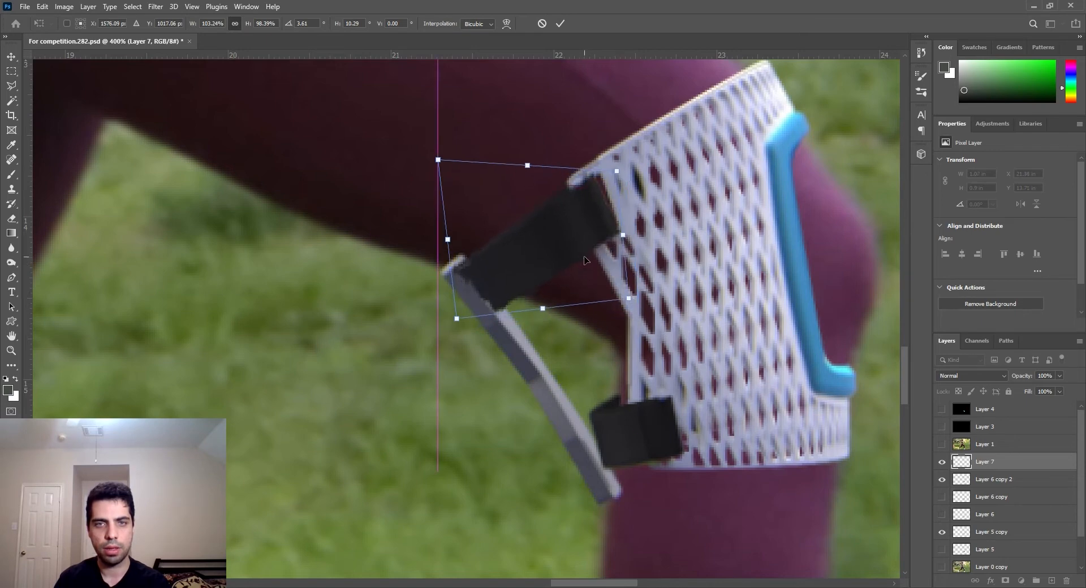
{"action": "right_click", "coordinate": [607, 274]}
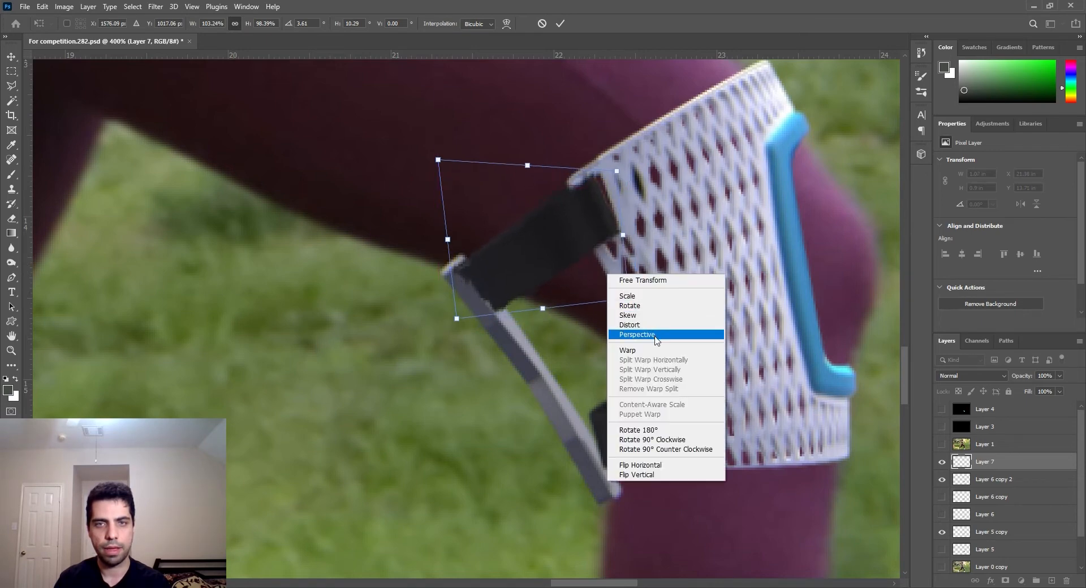
{"action": "left_click", "coordinate": [594, 227]}
{"action": "left_click_drag", "start_coordinate": [641, 301], "coordinate": [638, 306]}
{"action": "left_click_drag", "start_coordinate": [596, 241], "coordinate": [597, 237]}
Step: Skew the bar-side end of the upper strap inward, move the strap slightly up beside the grey bar, and apply the transform
{"action": "right_click", "coordinate": [591, 254]}
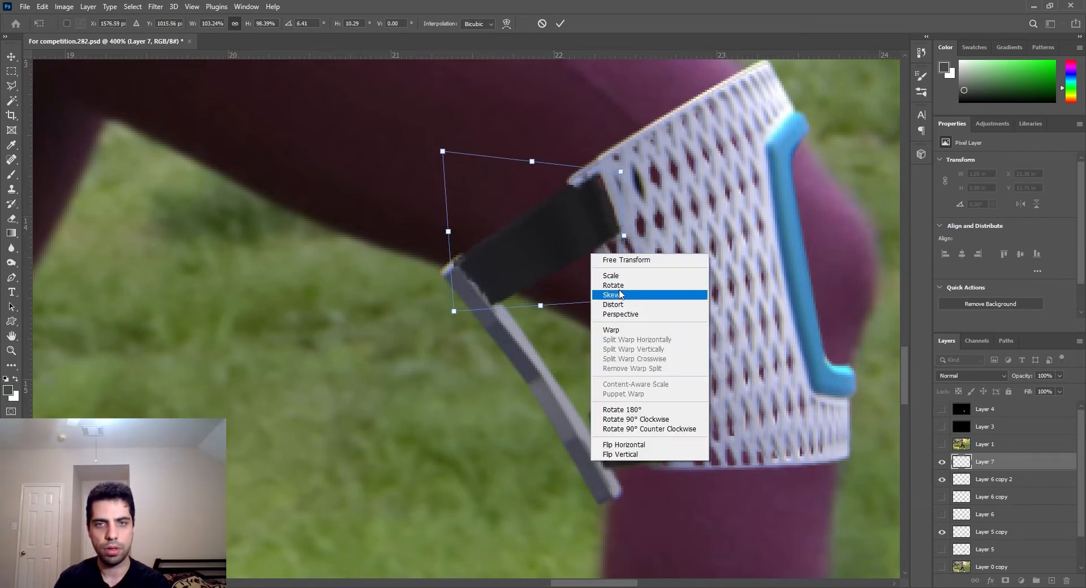
{"action": "left_click", "coordinate": [621, 294]}
{"action": "left_click_drag", "start_coordinate": [454, 311], "coordinate": [475, 309]}
{"action": "left_click_drag", "start_coordinate": [460, 229], "coordinate": [441, 240]}
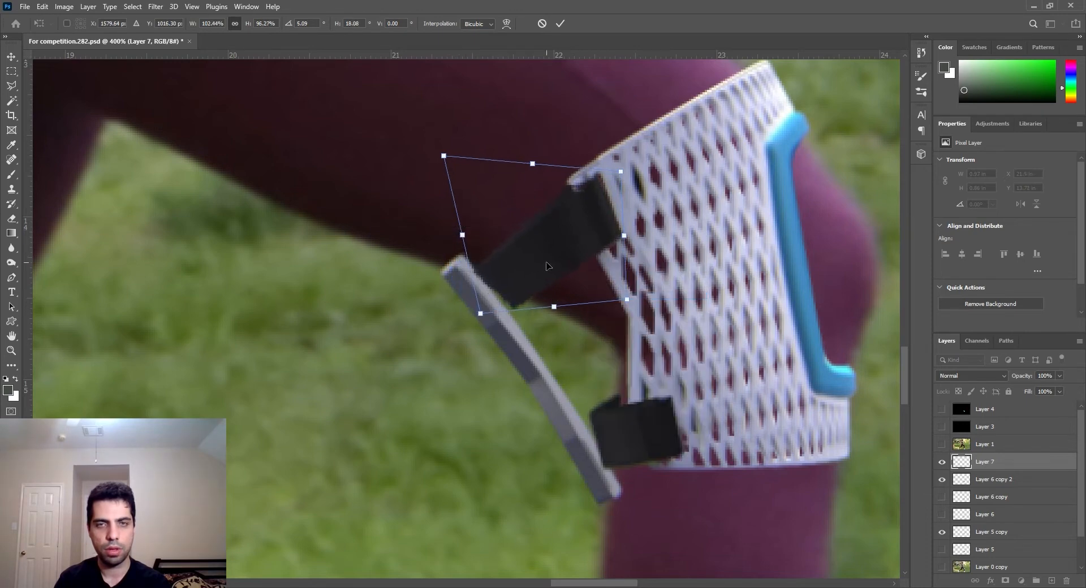
{"action": "left_click_drag", "start_coordinate": [547, 266], "coordinate": [546, 262]}
{"action": "left_click", "coordinate": [560, 24]}
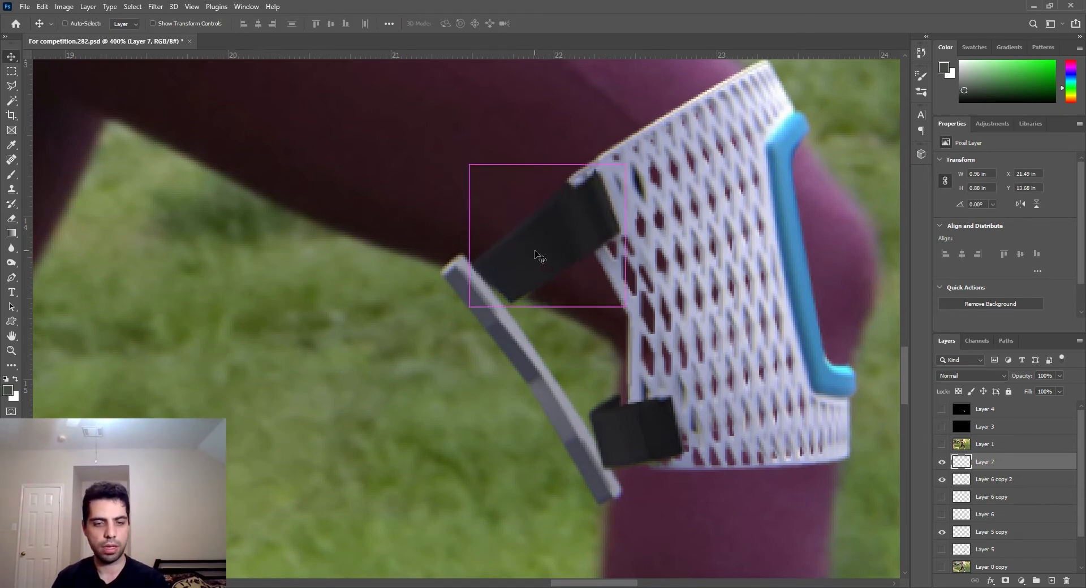
Step: Warp the upper strap on Layer 7, pulling its lower edge slightly toward the mesh, and apply the warp
{"action": "key", "text": "ctrl+t"}
{"action": "right_click", "coordinate": [537, 256]}
{"action": "left_click", "coordinate": [556, 329]}
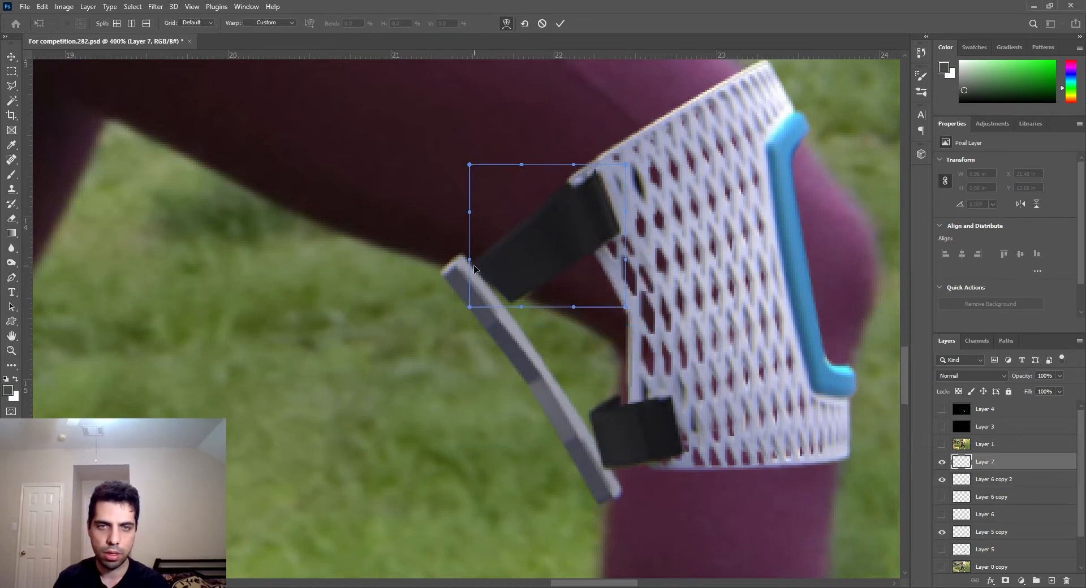
{"action": "left_click_drag", "start_coordinate": [522, 308], "coordinate": [546, 309]}
{"action": "left_click", "coordinate": [560, 24]}
Step: Warp the lower strap on Layer 6 copy 2 by pulling its upper bar-side corner and edge toward the mesh, and apply it
{"action": "left_click", "coordinate": [651, 442], "text": "ctrl"}
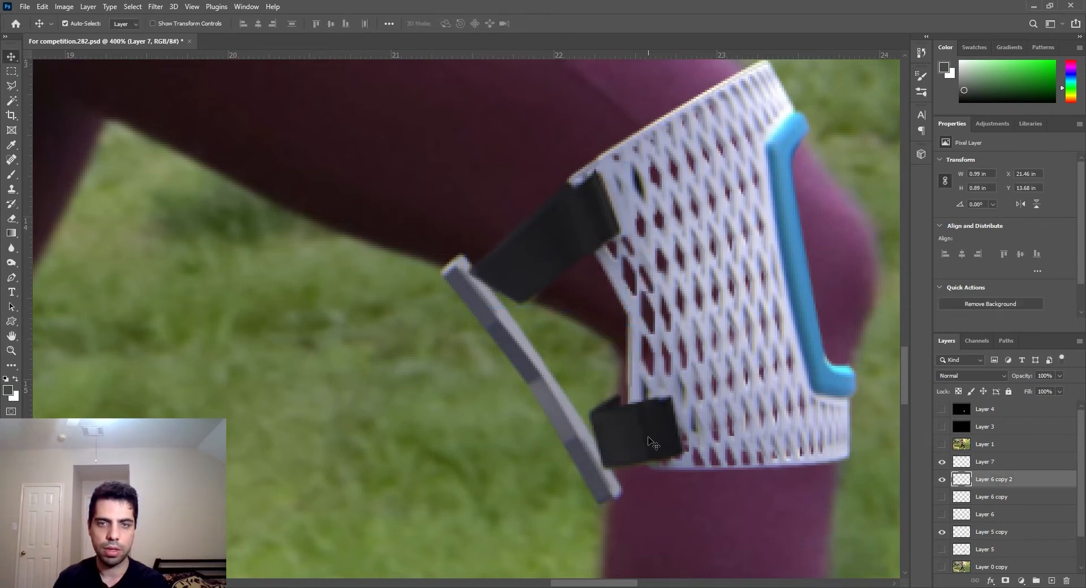
{"action": "key", "text": "ctrl+t"}
{"action": "right_click", "coordinate": [631, 445]}
{"action": "left_click", "coordinate": [656, 303]}
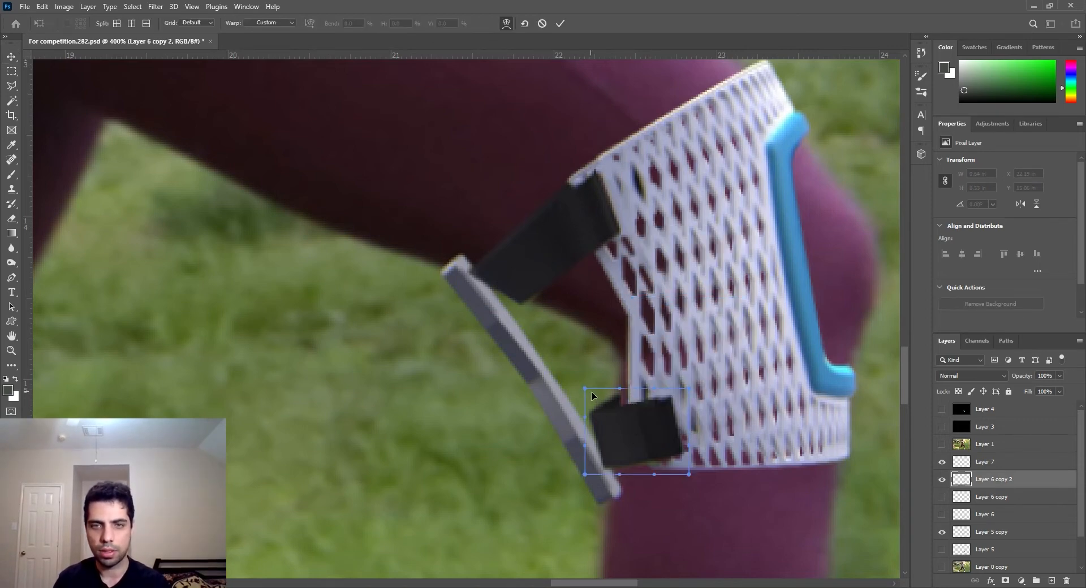
{"action": "left_click_drag", "start_coordinate": [585, 389], "coordinate": [599, 376]}
{"action": "left_click_drag", "start_coordinate": [585, 417], "coordinate": [598, 412]}
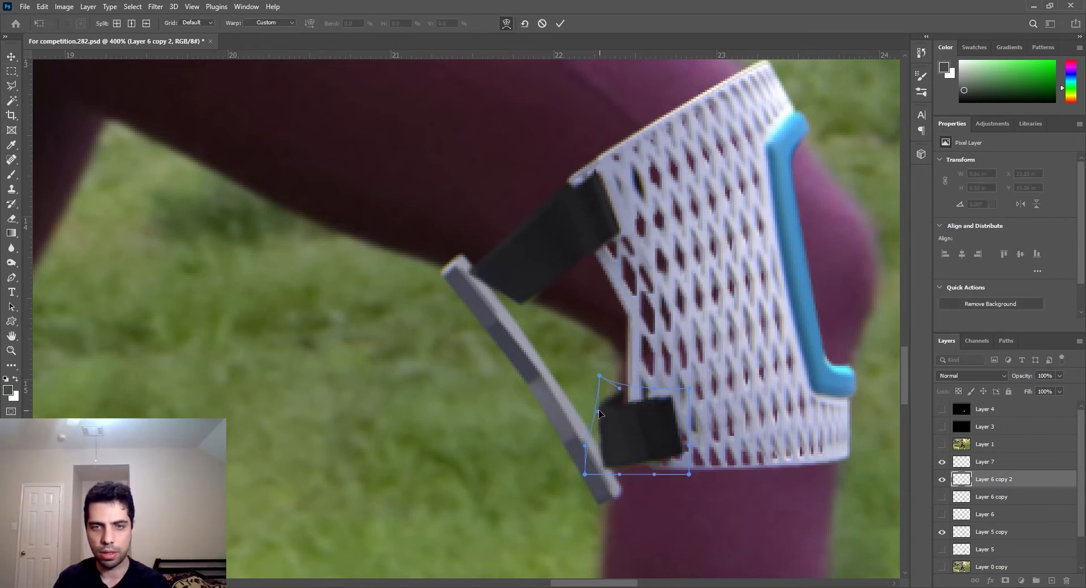
{"action": "left_click", "coordinate": [561, 23]}
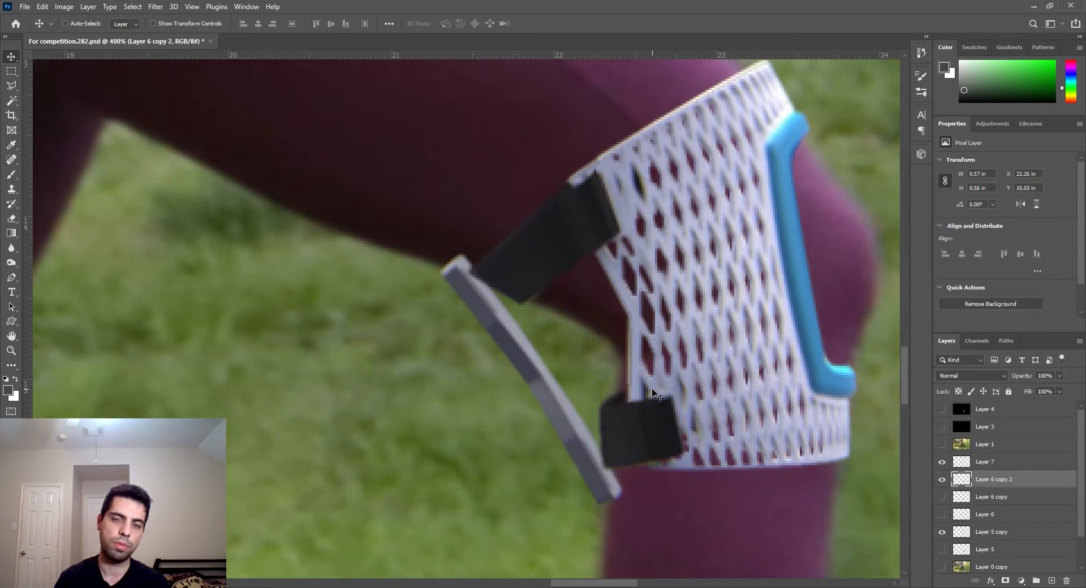
Step: Select the red bar shape on Layer 3 with the Magic Wand and hide Layer 3
{"action": "key", "text": "ctrl+0"}
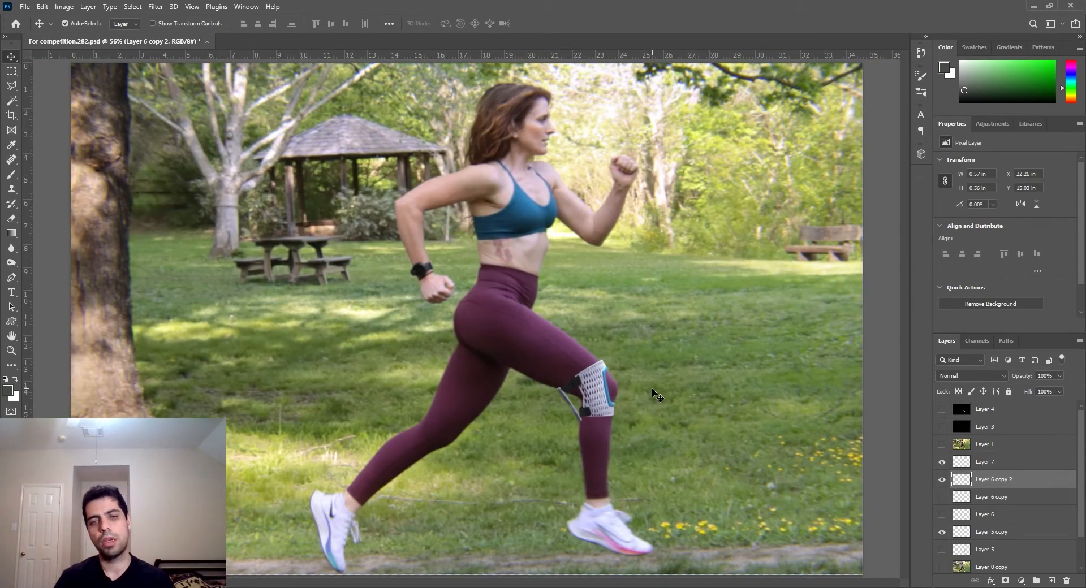
{"action": "key", "text": "ctrl+1"}
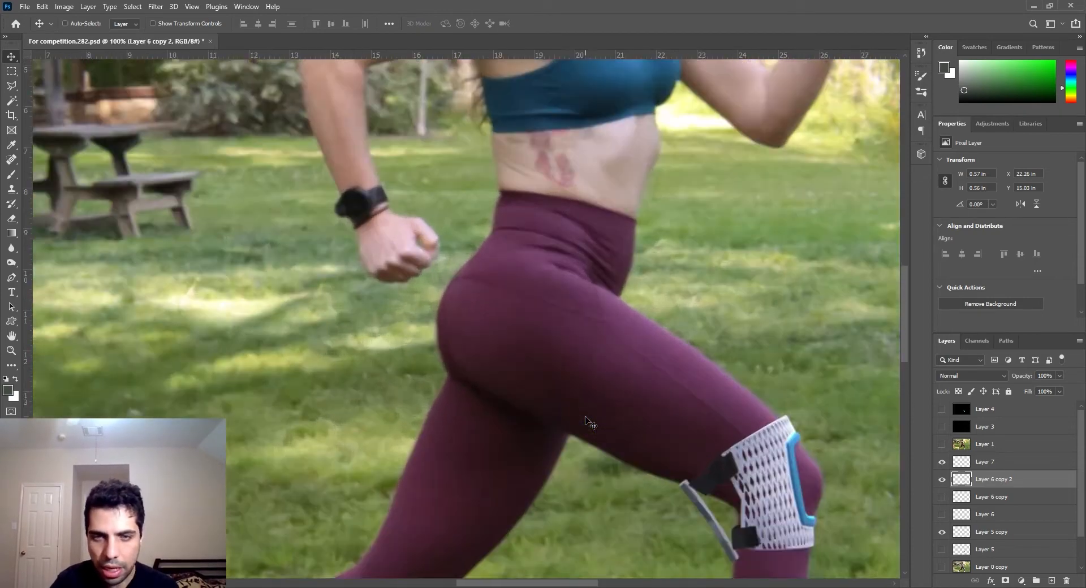
{"action": "key", "text": "ctrl+plus"}
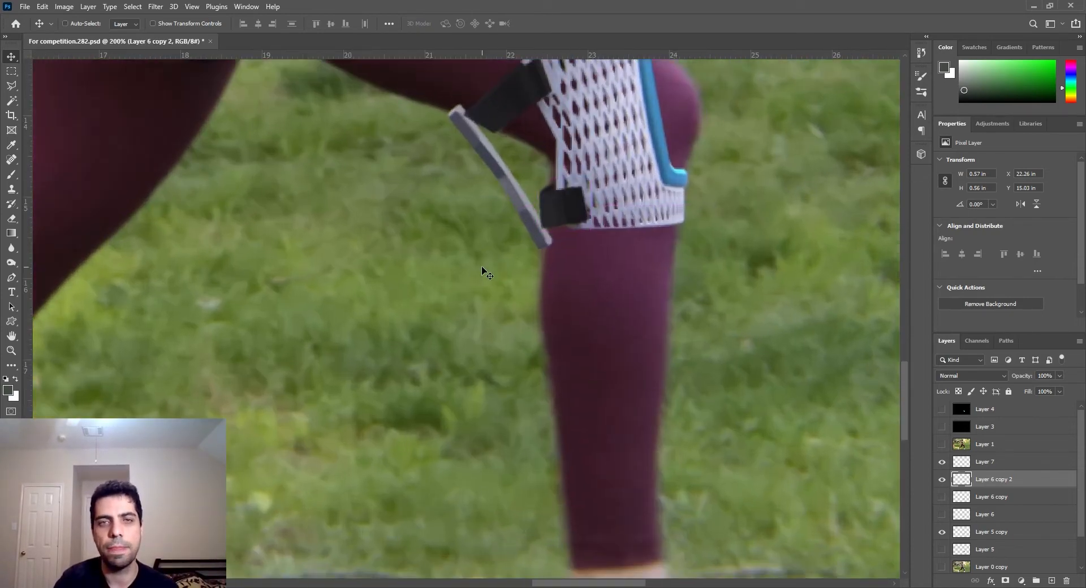
{"action": "key", "text": "ctrl+plus"}
{"action": "left_click", "coordinate": [942, 426]}
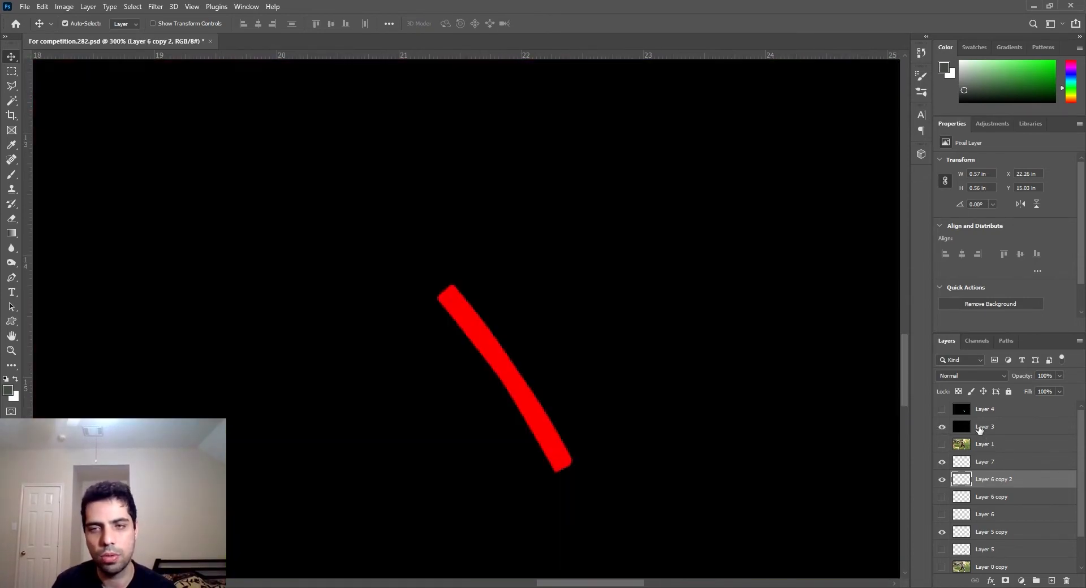
{"action": "left_click", "coordinate": [988, 426]}
{"action": "key", "text": "w"}
{"action": "left_click", "coordinate": [523, 400]}
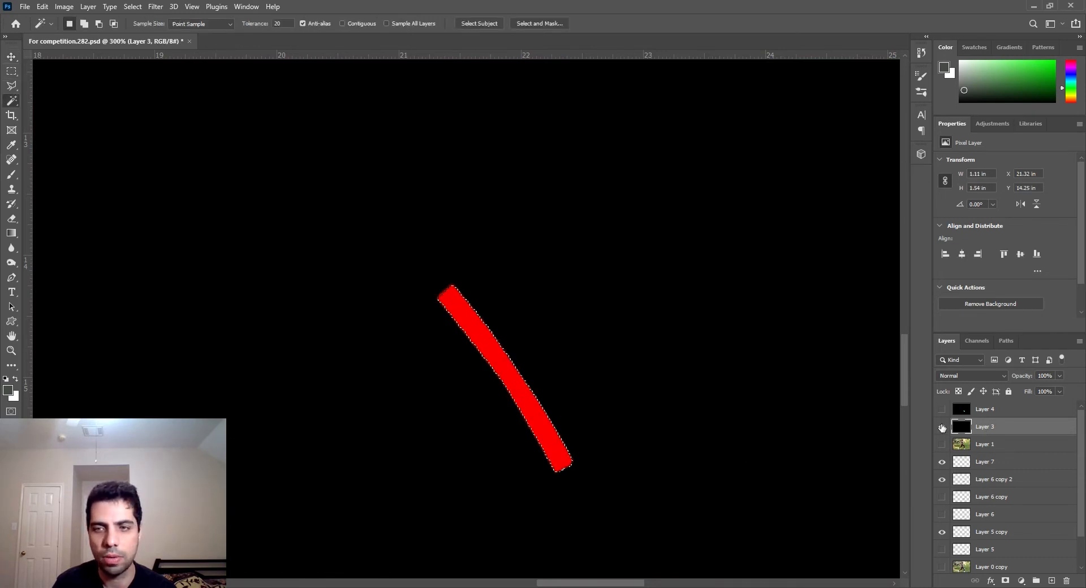
{"action": "left_click", "coordinate": [942, 427]}
{"action": "scroll", "coordinate": [994, 542], "scroll_direction": "down", "scroll_amount": 1}
Step: Duplicate the whole of Layer 2
{"action": "left_click", "coordinate": [995, 545]}
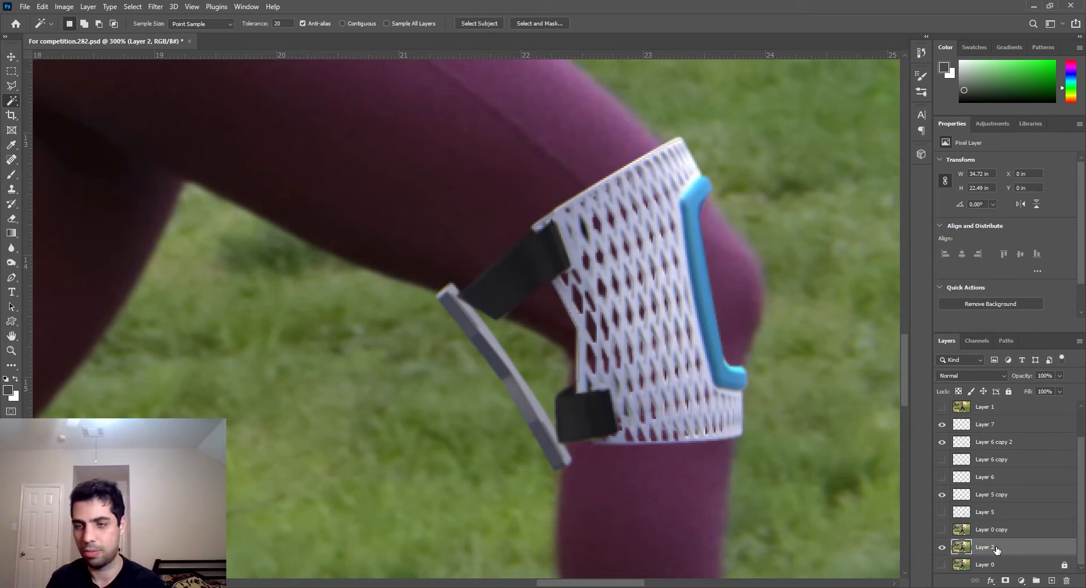
{"action": "key", "text": "ctrl+j"}
Step: Select the red bar shape on Layer 3, hide Layer 3, and copy that area from Layer 2 copy to a new layer
{"action": "left_click", "coordinate": [942, 426]}
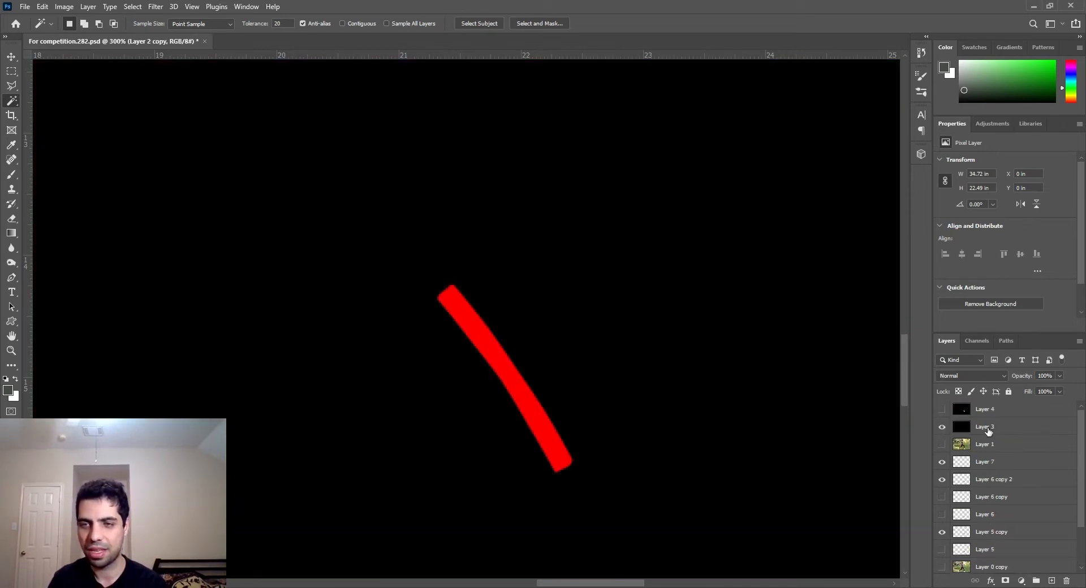
{"action": "left_click", "coordinate": [971, 430]}
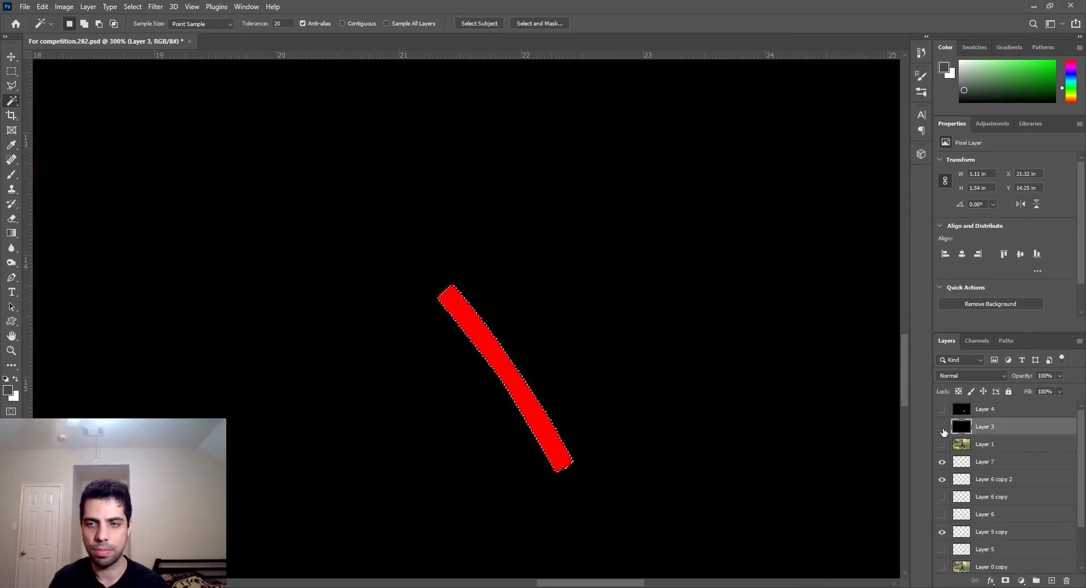
{"action": "left_click", "coordinate": [943, 427]}
{"action": "scroll", "coordinate": [962, 481], "scroll_direction": "down", "scroll_amount": 3}
{"action": "left_click", "coordinate": [977, 534]}
{"action": "key", "text": "ctrl+j"}
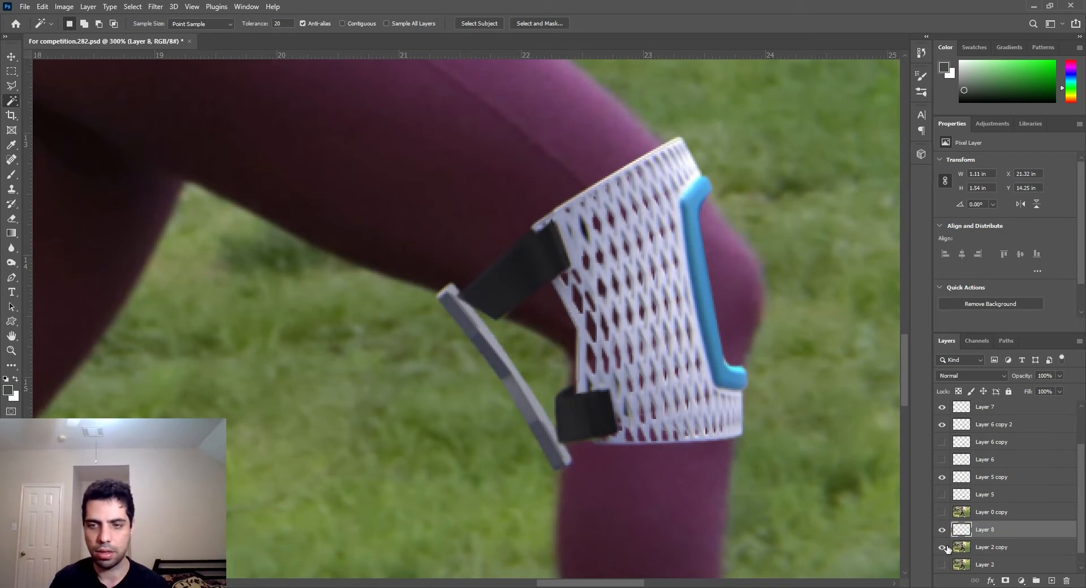
Step: Toggle the visibility of Layer 2 copy to check the extracted grey bar on its own, leaving the photo visible
{"action": "scroll", "coordinate": [947, 549], "scroll_direction": "down", "scroll_amount": 1}
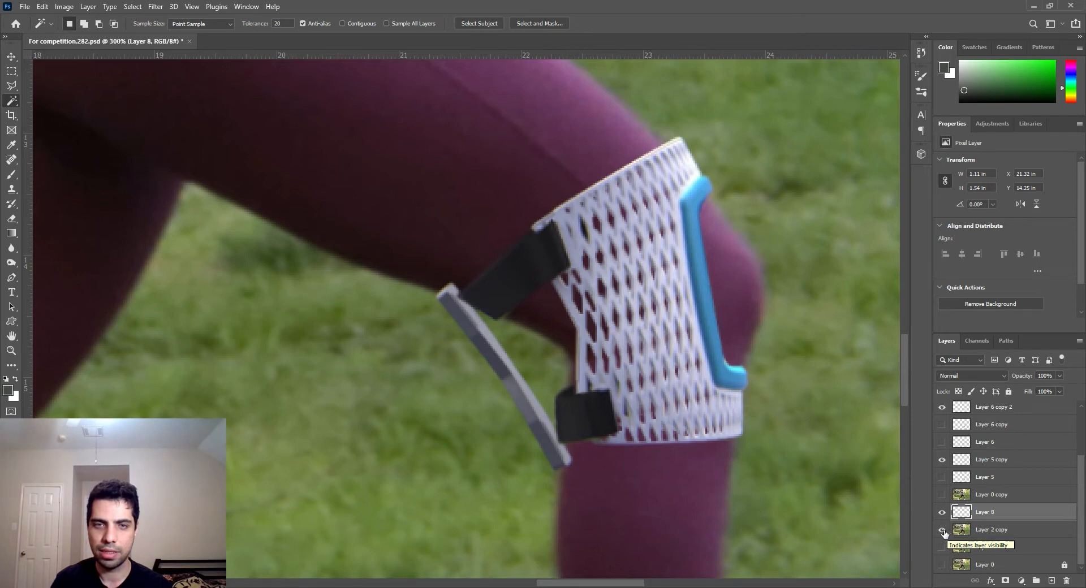
{"action": "left_click", "coordinate": [943, 530]}
{"action": "left_click", "coordinate": [942, 530]}
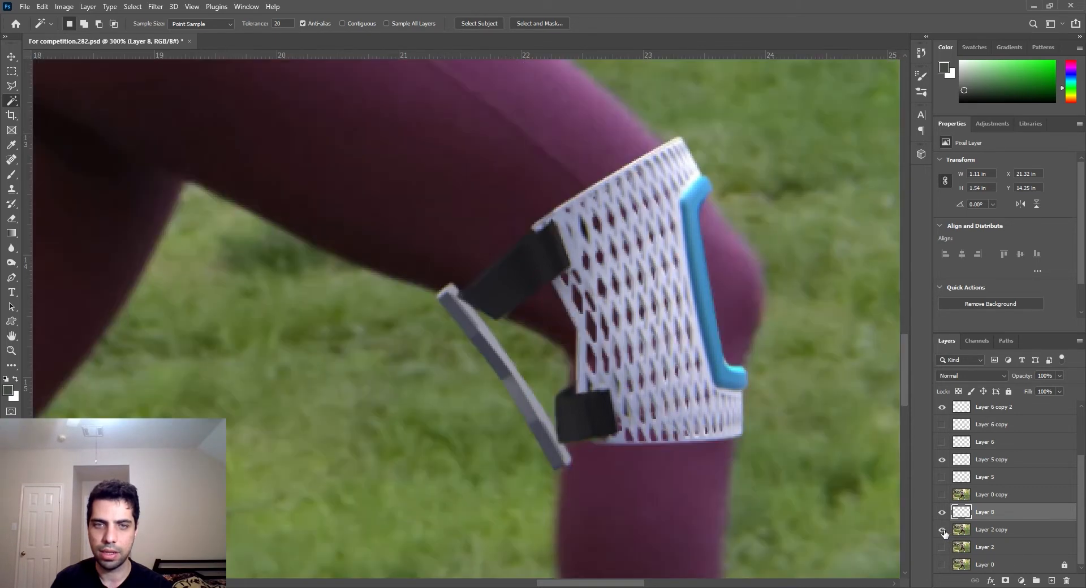
{"action": "left_click", "coordinate": [943, 530]}
{"action": "key", "text": "v"}
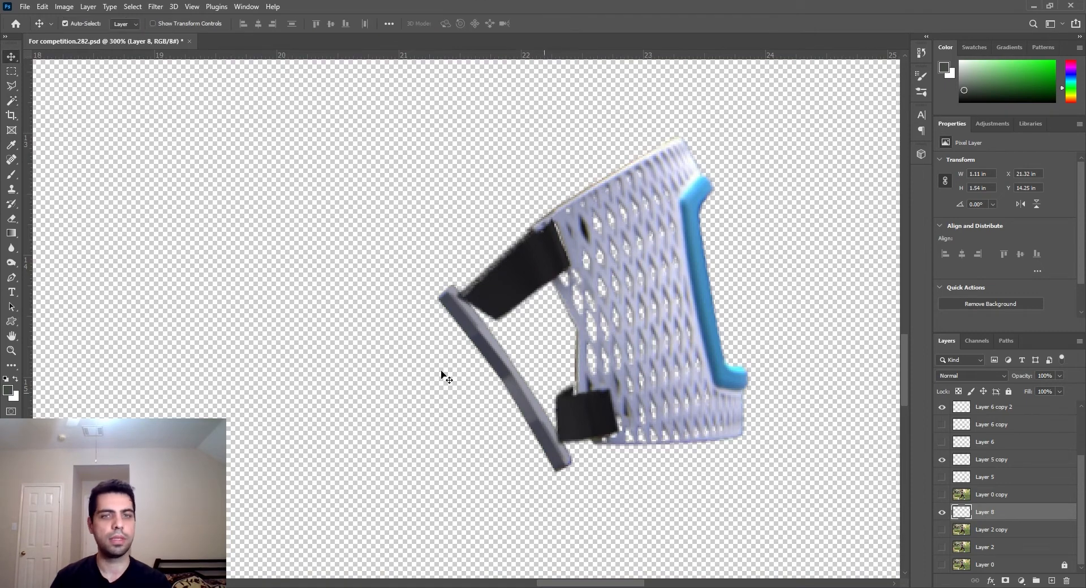
{"action": "left_click", "coordinate": [942, 530]}
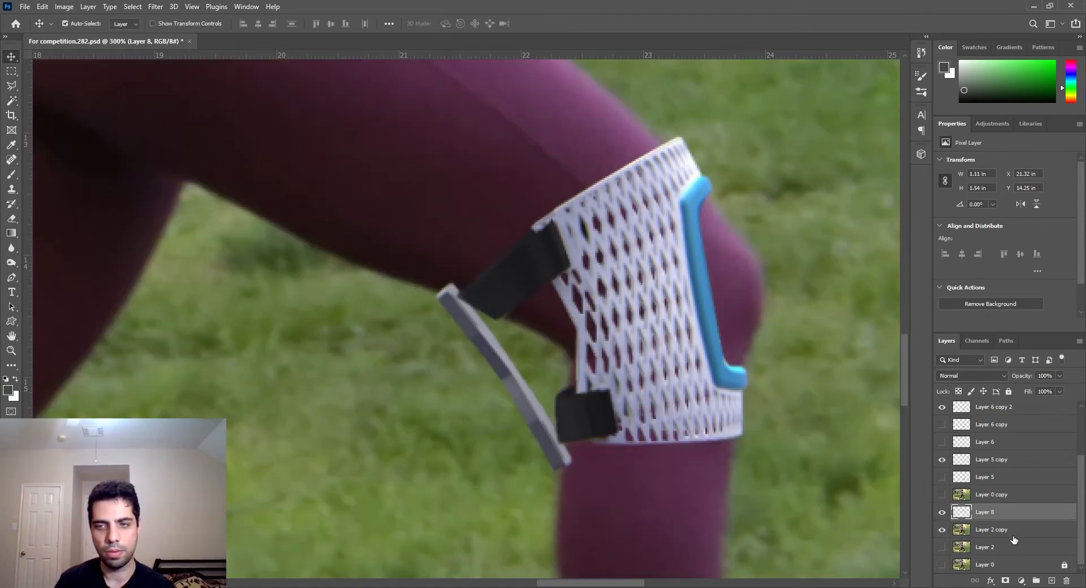
Step: Make Layer 2 copy active for the Spot Healing Brush and hide Layer 8, Layer 5 copy, Layer 6 copy 2 and Layer 7
{"action": "left_click", "coordinate": [1019, 534]}
{"action": "left_click_drag", "start_coordinate": [598, 458], "coordinate": [677, 430]}
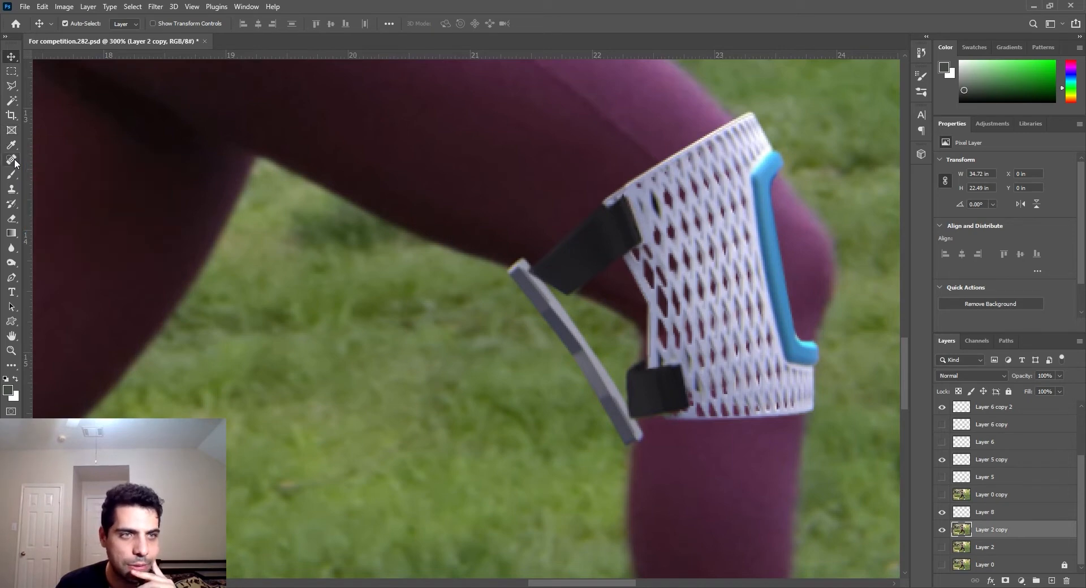
{"action": "left_click_drag", "start_coordinate": [15, 158], "coordinate": [44, 161]}
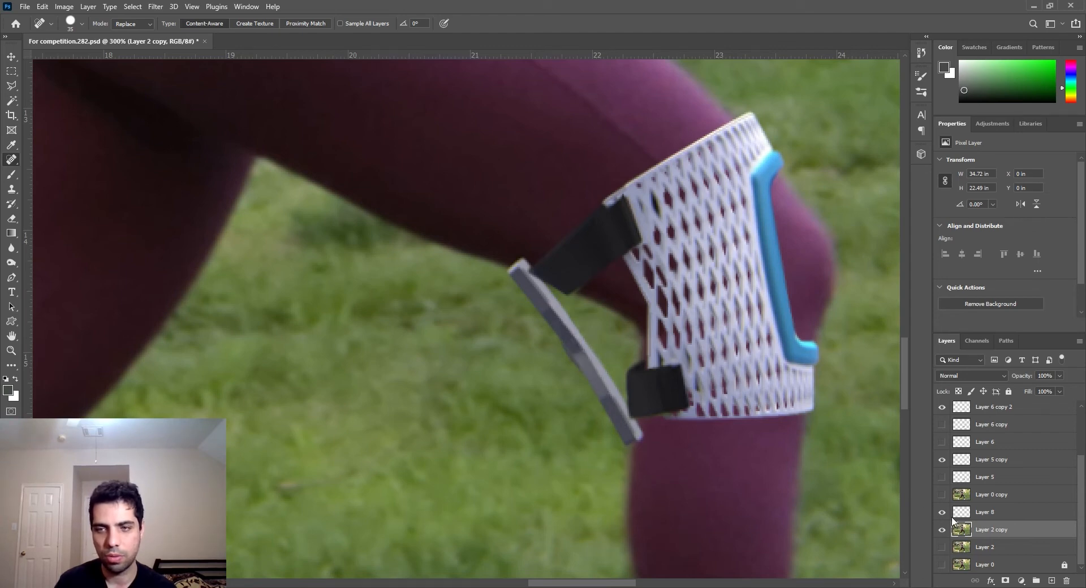
{"action": "left_click", "coordinate": [942, 512]}
{"action": "left_click", "coordinate": [942, 459]}
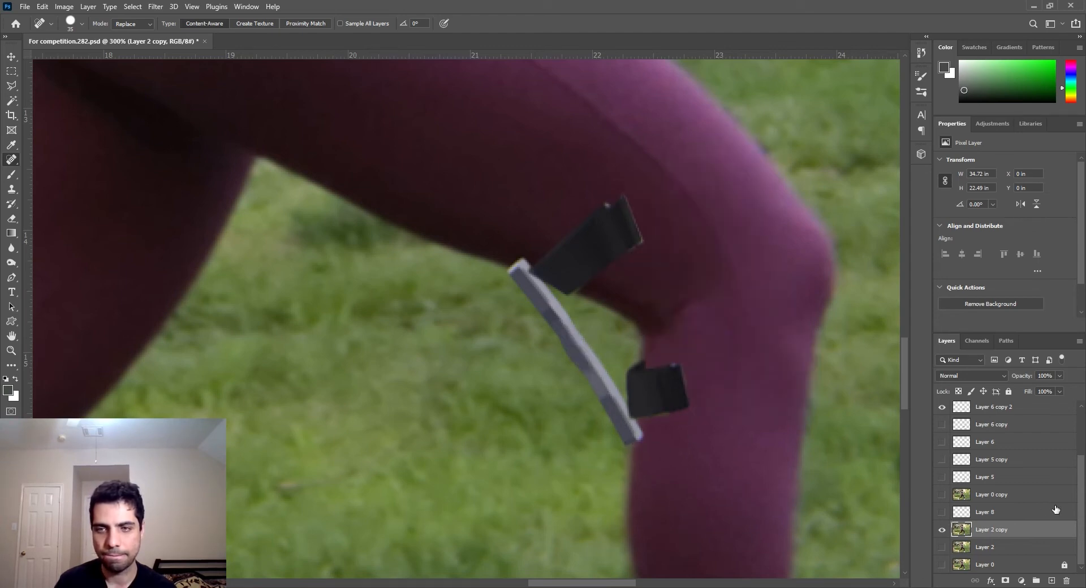
{"action": "scroll", "coordinate": [990, 513], "scroll_direction": "up", "scroll_amount": 1}
{"action": "scroll", "coordinate": [989, 514], "scroll_direction": "up", "scroll_amount": 1}
{"action": "left_click", "coordinate": [942, 480]}
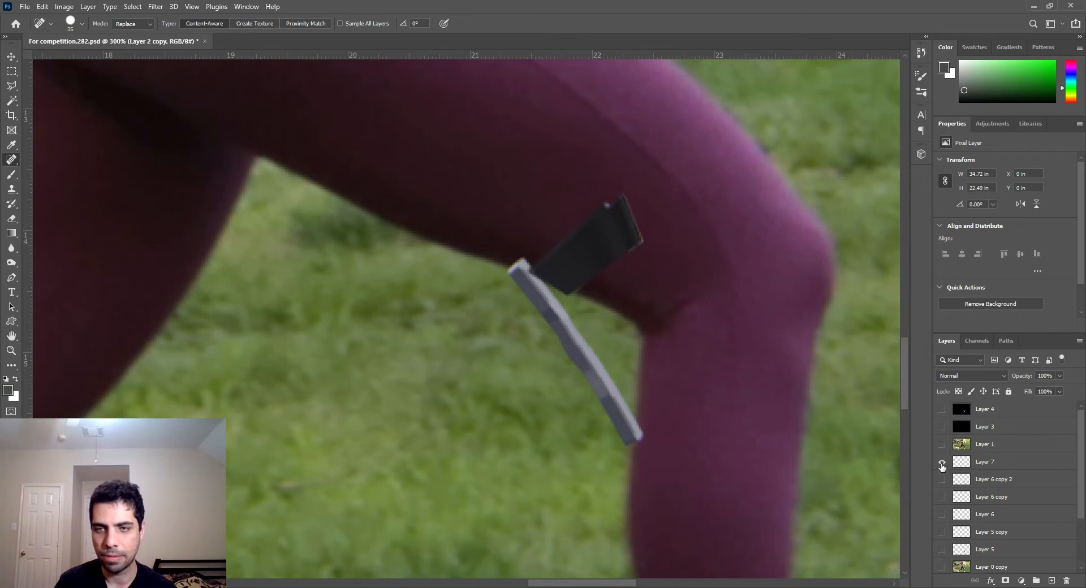
{"action": "left_click", "coordinate": [942, 463]}
{"action": "scroll", "coordinate": [589, 437], "scroll_direction": "down", "scroll_amount": 1}
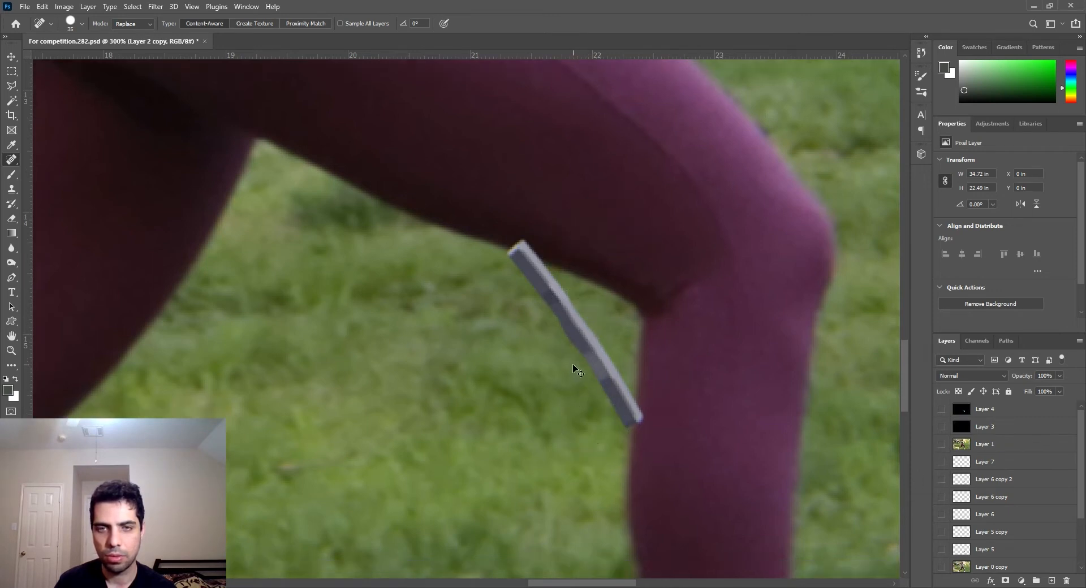
Step: Heal away the grey bar on Layer 2 copy, removing its leftover ends along the thigh and calf edges with a size 9 brush
{"action": "mouse_move", "coordinate": [604, 331]}
{"action": "left_mouse_down"}
{"action": "mouse_move", "coordinate": [590, 369]}
{"action": "mouse_move", "coordinate": [603, 402]}
{"action": "mouse_move", "coordinate": [563, 320]}
{"action": "mouse_move", "coordinate": [578, 320]}
{"action": "mouse_move", "coordinate": [507, 278]}
{"action": "mouse_move", "coordinate": [542, 297]}
{"action": "left_mouse_up"}
{"action": "key", "text": "bracketleft"}
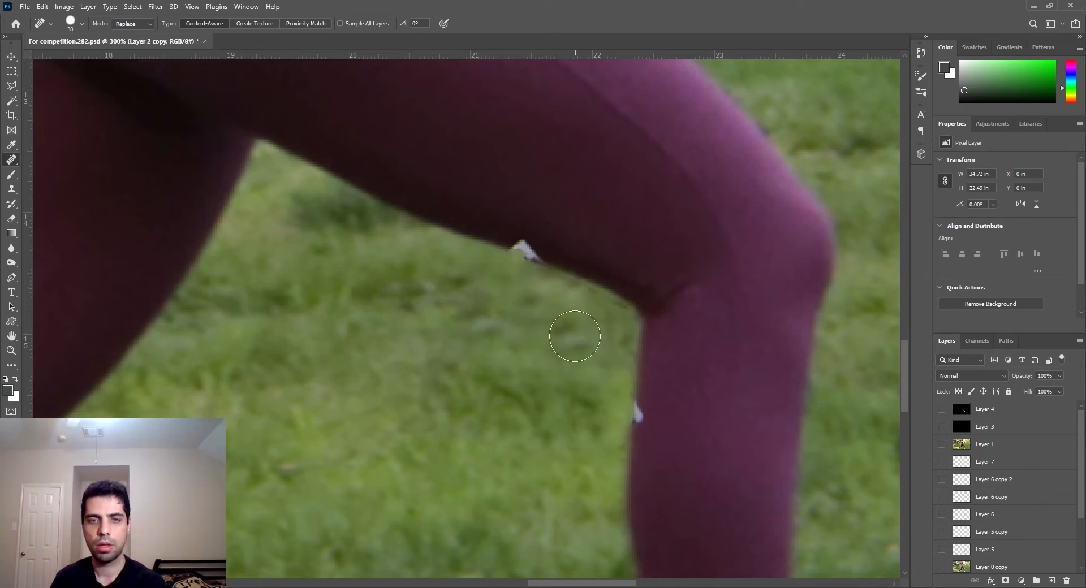
{"action": "key", "text": "bracketleft"}
{"action": "key", "text": "bracketleft"}
{"action": "key", "text": "bracketleft"}
{"action": "key", "text": "bracketleft"}
{"action": "key", "text": "bracketleft"}
{"action": "left_click_drag", "start_coordinate": [538, 249], "coordinate": [500, 247]}
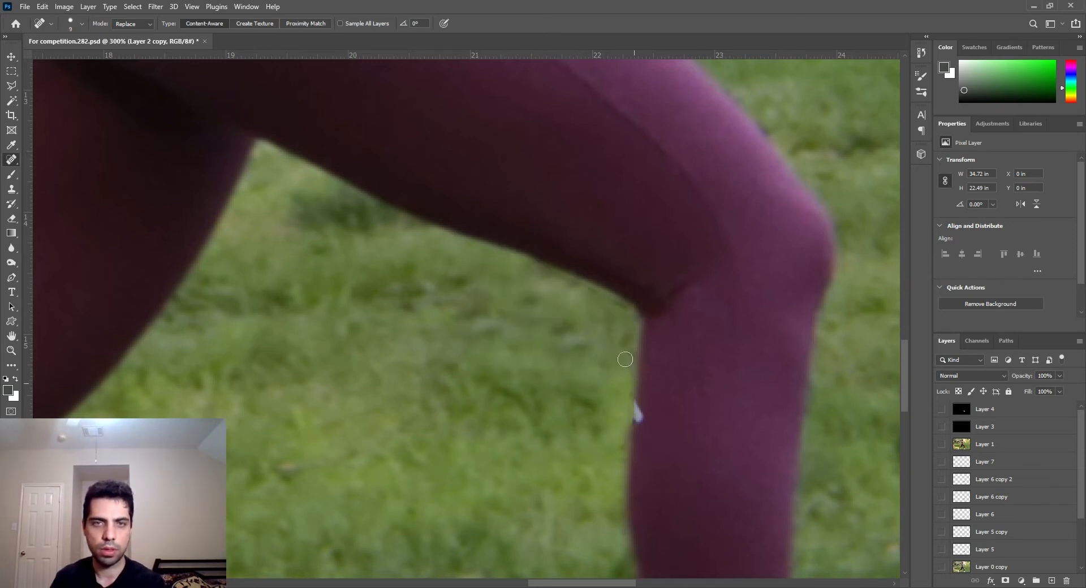
{"action": "left_click_drag", "start_coordinate": [642, 430], "coordinate": [639, 409]}
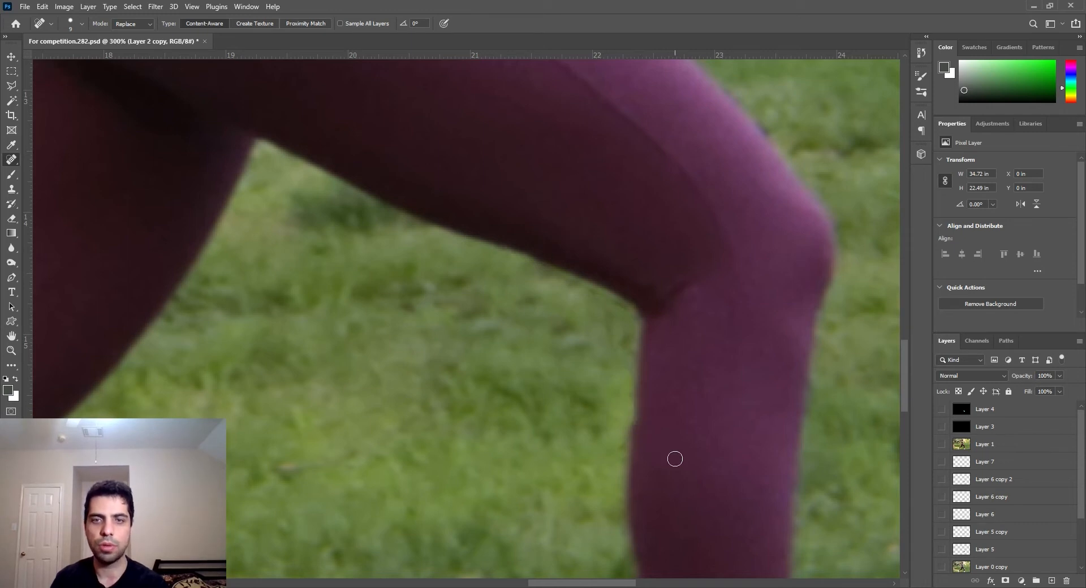
Step: Retouch the back edge of the calf where the bar ended with the Spot Healing Brush
{"action": "right_click", "coordinate": [11, 162]}
{"action": "left_click", "coordinate": [67, 160]}
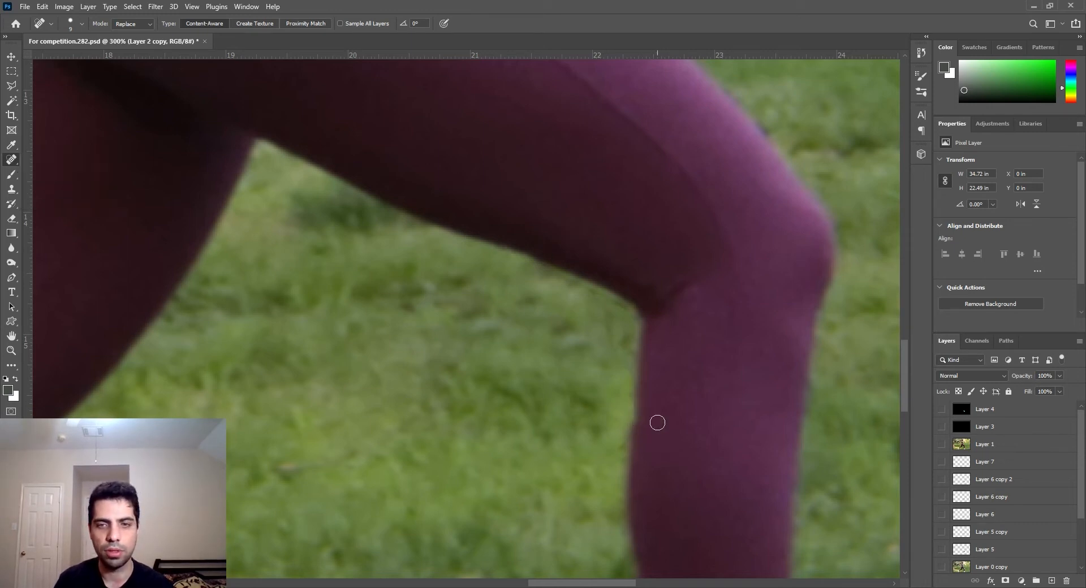
{"action": "left_click_drag", "start_coordinate": [640, 424], "coordinate": [643, 403]}
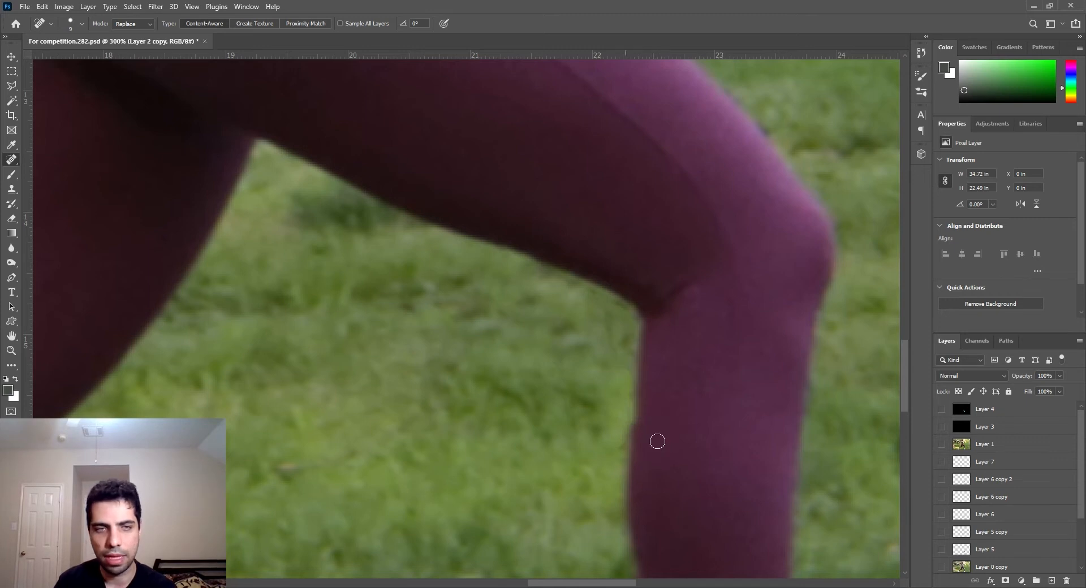
Step: Retouch the back edge of the calf with the Clone Stamp at brush size 20, undoing the last stamp behind the knee
{"action": "left_click", "coordinate": [11, 189]}
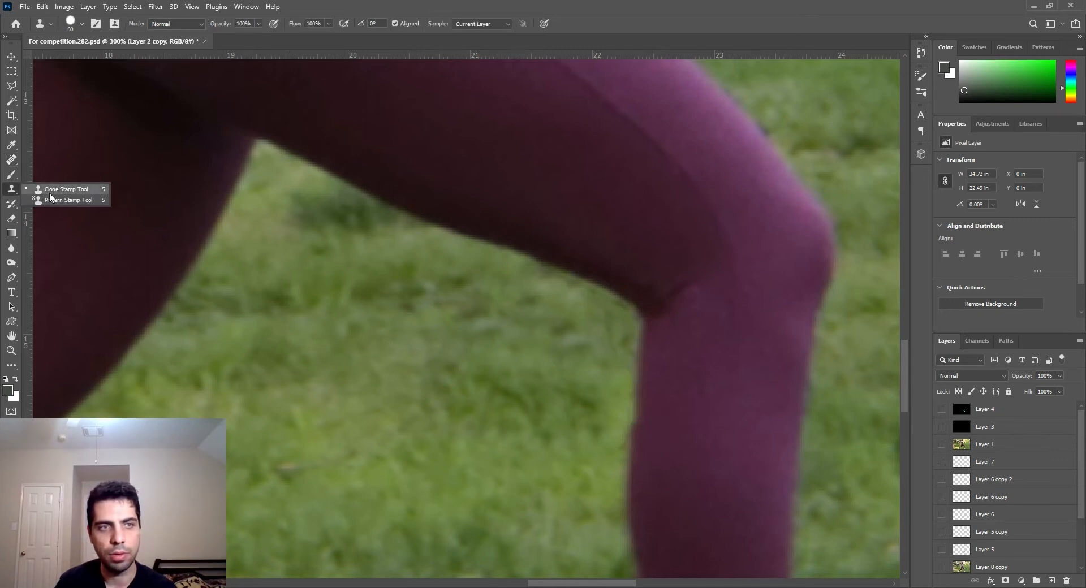
{"action": "left_click", "coordinate": [13, 188]}
{"action": "left_click", "coordinate": [10, 148]}
{"action": "left_click", "coordinate": [11, 160]}
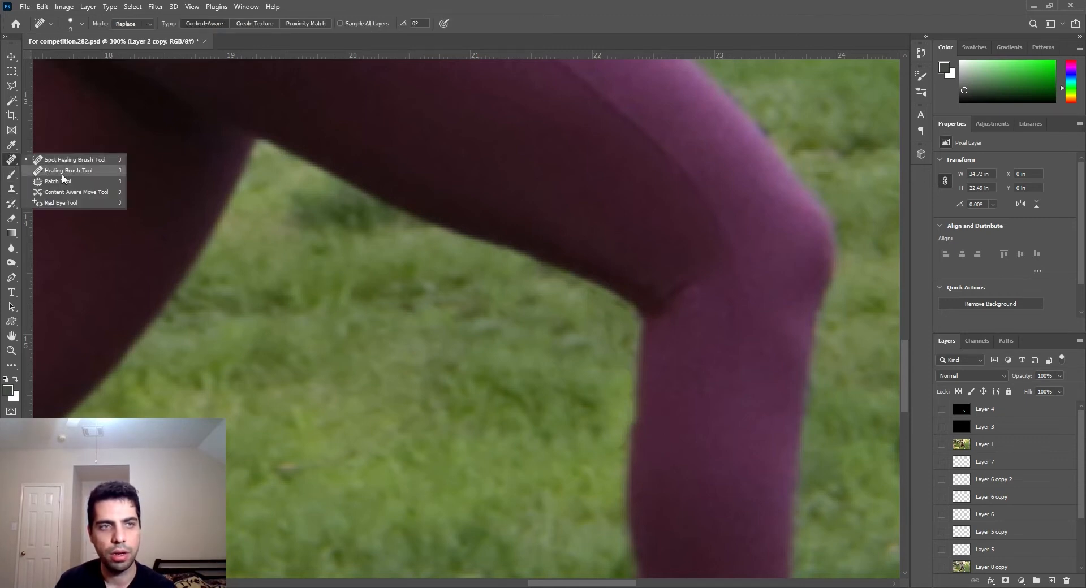
{"action": "left_click", "coordinate": [10, 159]}
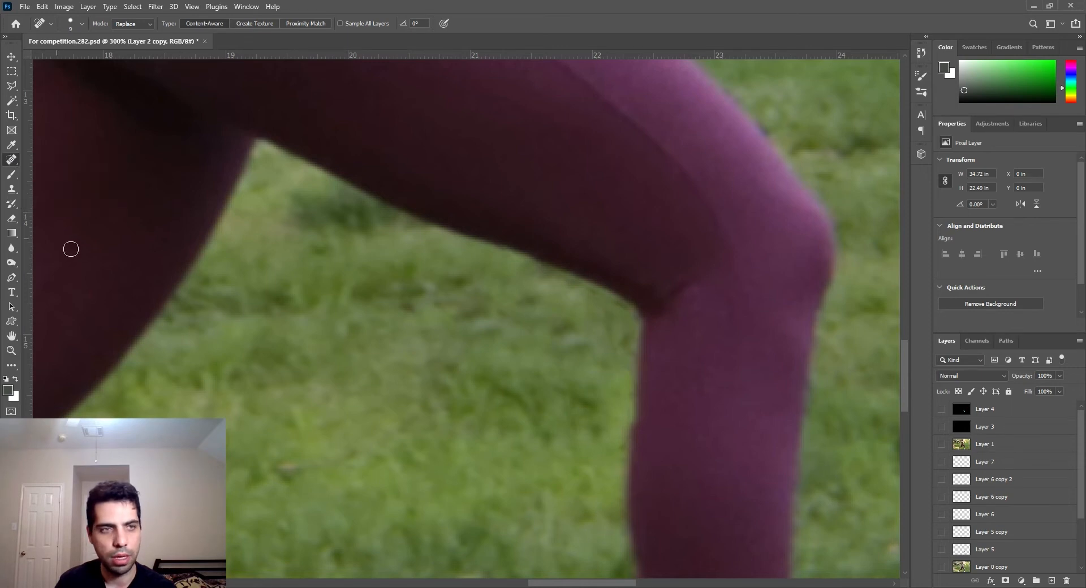
{"action": "left_click", "coordinate": [12, 189]}
{"action": "left_click", "coordinate": [62, 189]}
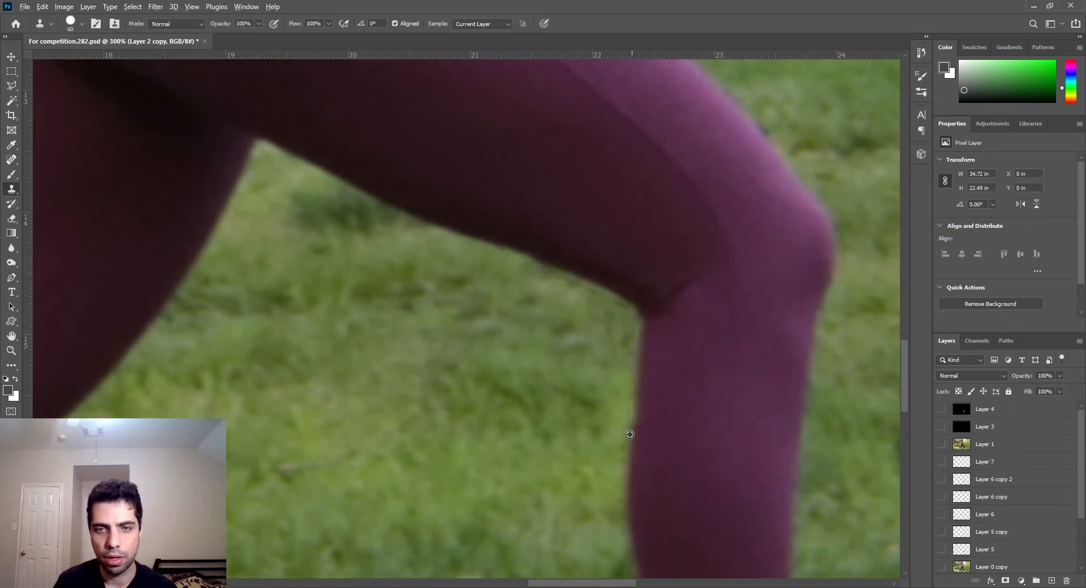
{"action": "key", "text": "bracketleft"}
{"action": "key", "text": "bracketleft"}
{"action": "key", "text": "bracketleft"}
{"action": "key", "text": "bracketleft"}
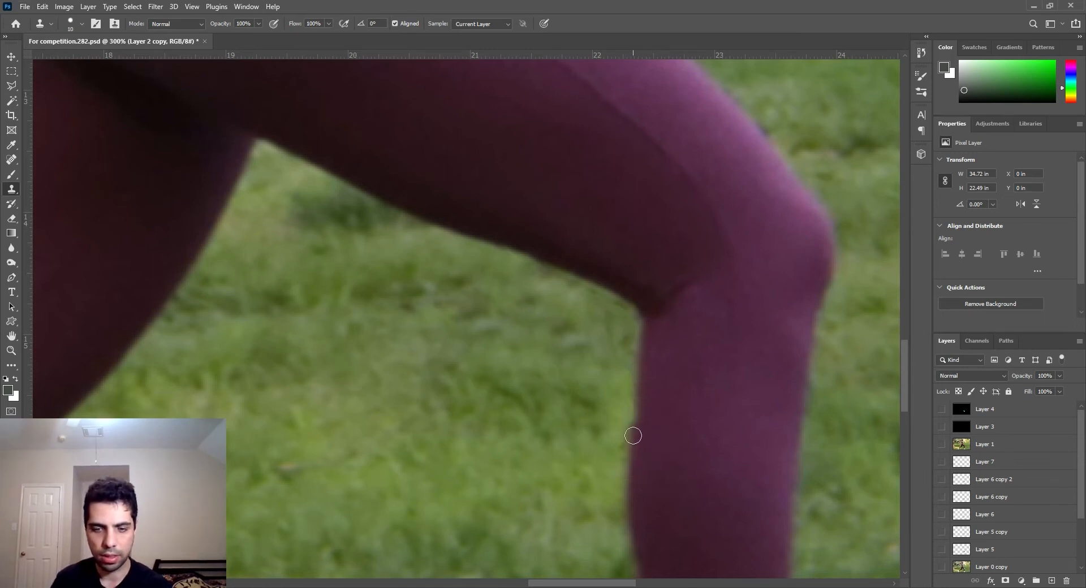
{"action": "key", "text": "bracketright"}
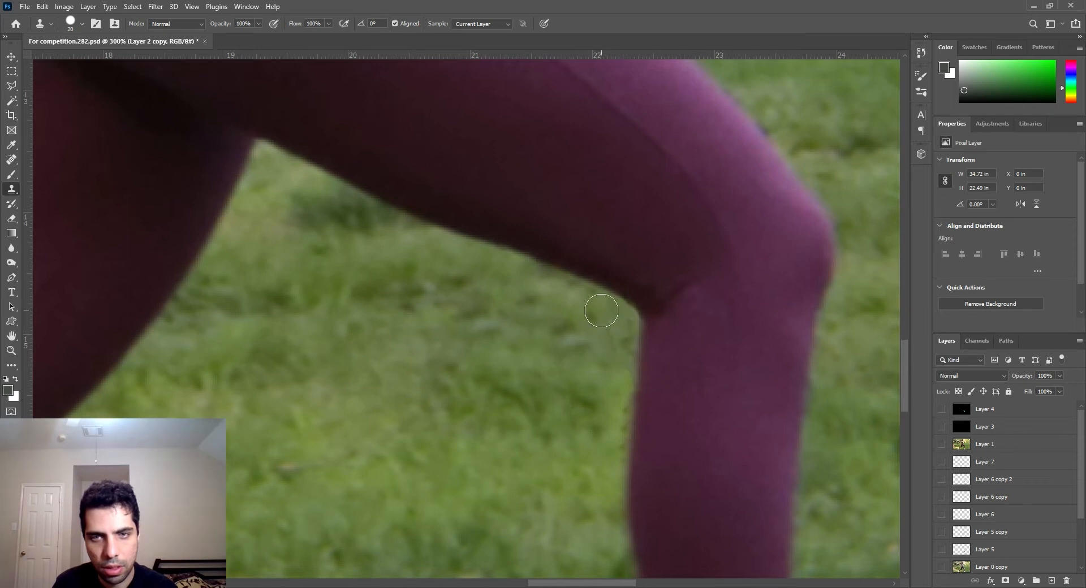
{"action": "left_click", "coordinate": [602, 307]}
{"action": "key", "text": "ctrl+z"}
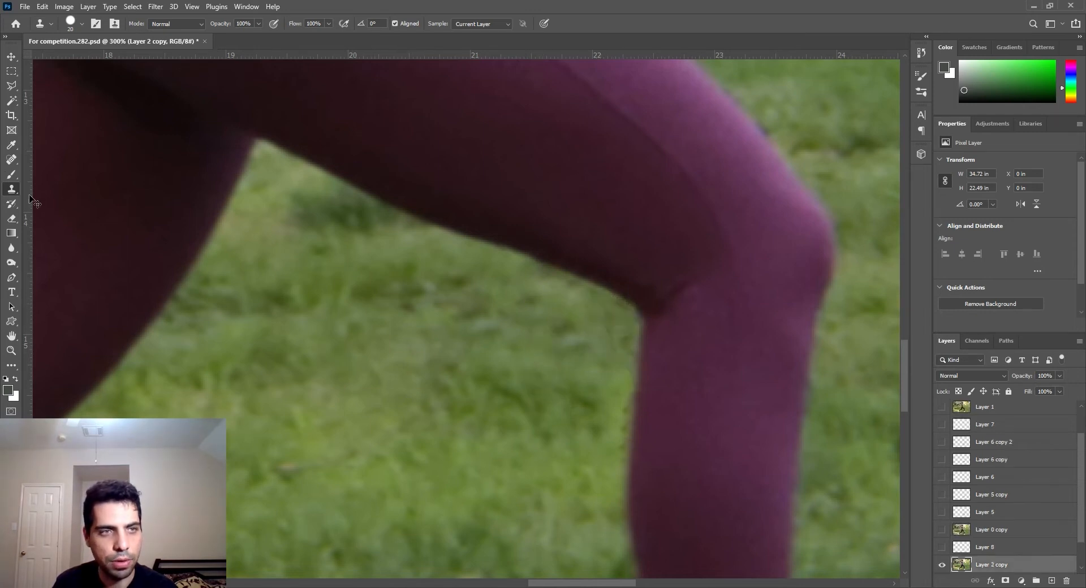
Step: Retouch the grass just behind the bent knee with the Healing Brush at size 10
{"action": "left_click", "coordinate": [11, 161]}
{"action": "left_click", "coordinate": [36, 174]}
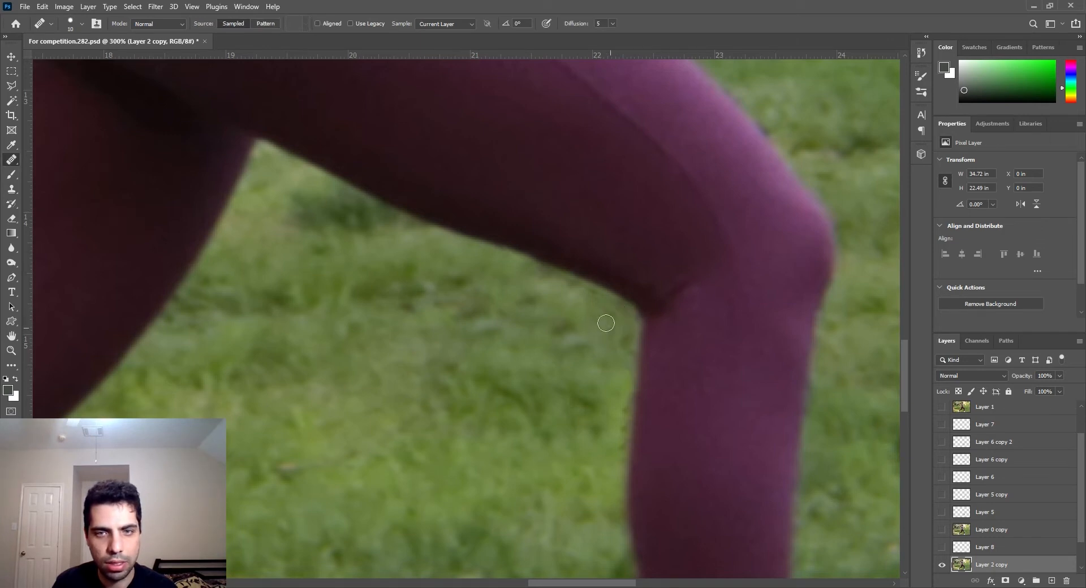
{"action": "left_click_drag", "start_coordinate": [606, 316], "coordinate": [605, 305]}
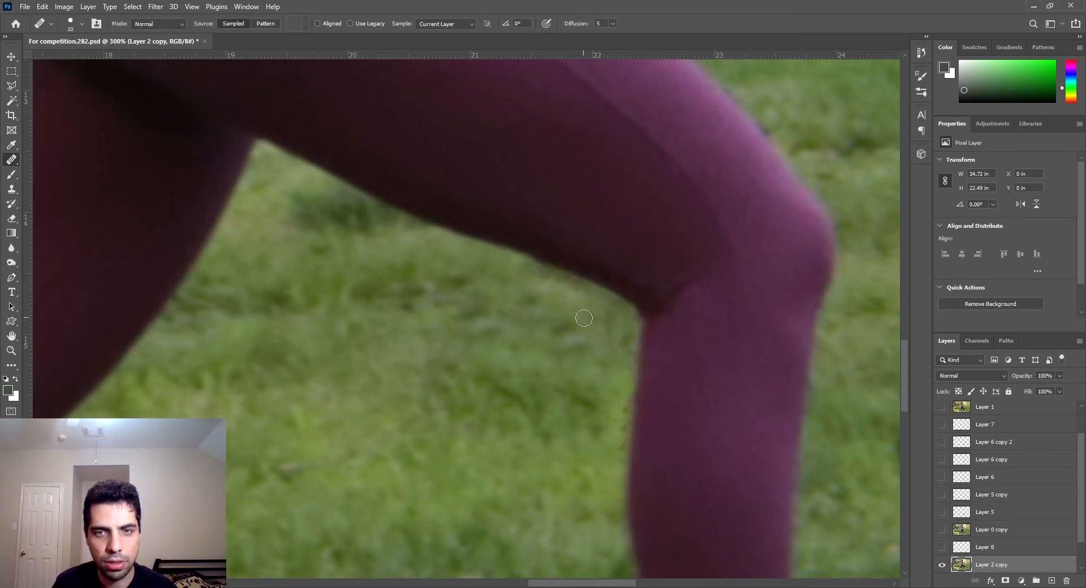
Step: Smooth the remaining specks along the calf's back edge and up behind the knee with the Spot Healing Brush at size 9
{"action": "right_click", "coordinate": [10, 159]}
{"action": "left_click", "coordinate": [62, 161]}
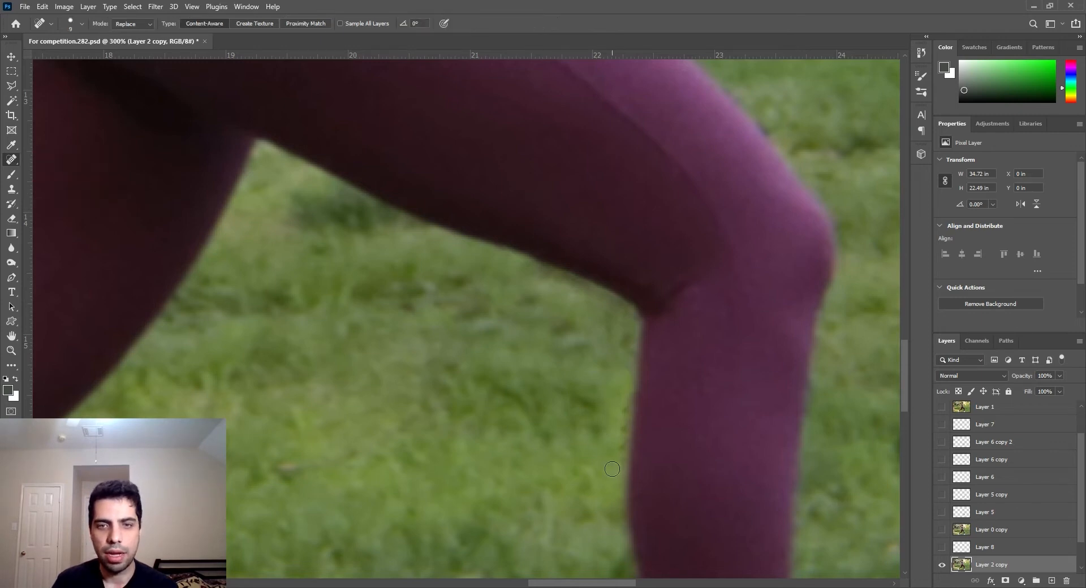
{"action": "left_click_drag", "start_coordinate": [612, 469], "coordinate": [623, 393]}
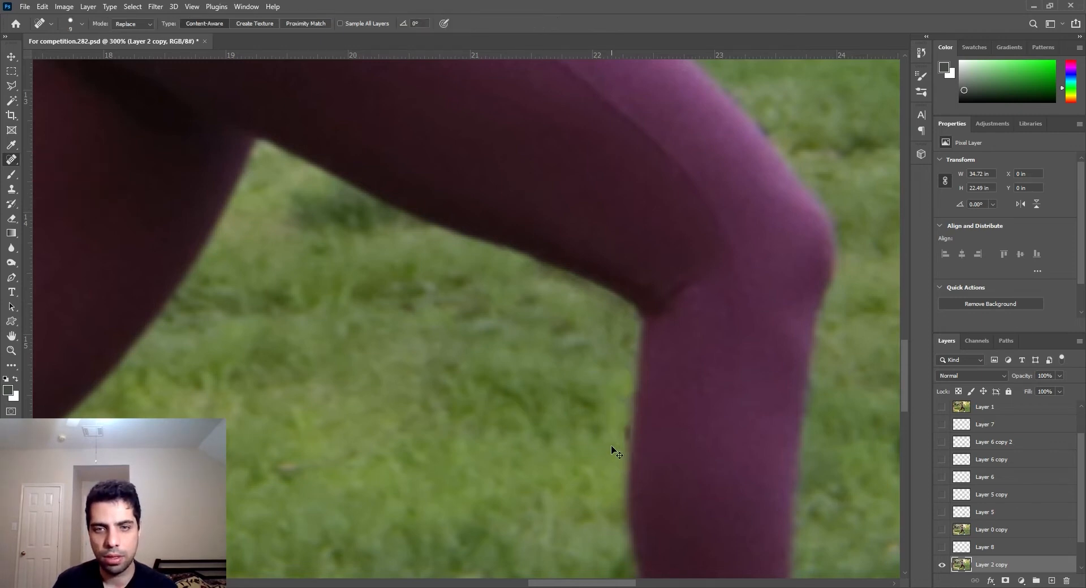
{"action": "mouse_move", "coordinate": [621, 446]}
{"action": "left_mouse_down"}
{"action": "mouse_move", "coordinate": [615, 464]}
{"action": "mouse_move", "coordinate": [625, 393]}
{"action": "left_mouse_up"}
{"action": "left_click_drag", "start_coordinate": [619, 442], "coordinate": [620, 461]}
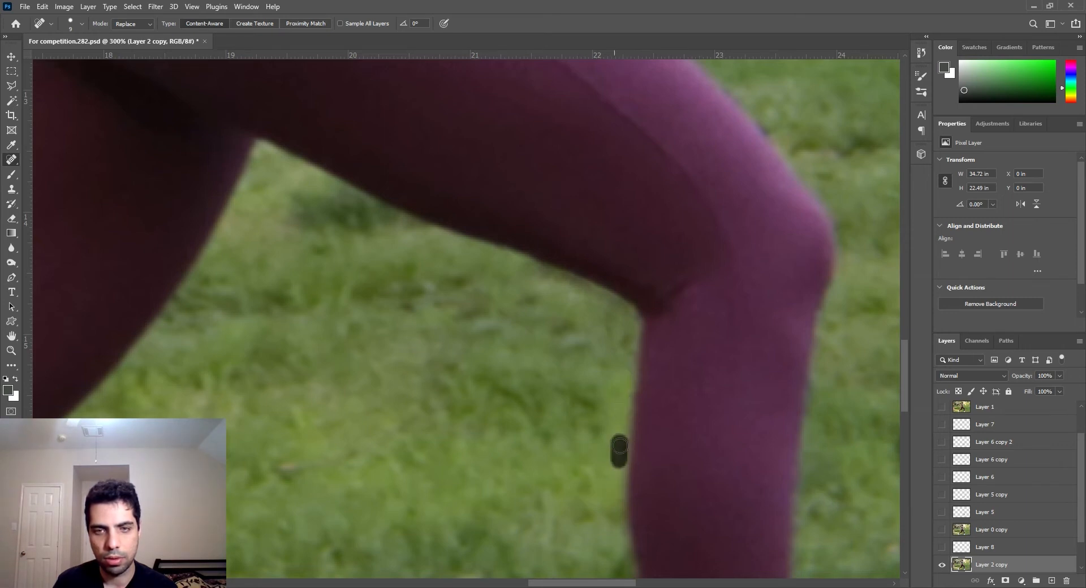
{"action": "mouse_move", "coordinate": [623, 375]}
{"action": "left_mouse_down"}
{"action": "mouse_move", "coordinate": [610, 322]}
{"action": "mouse_move", "coordinate": [572, 291]}
{"action": "left_mouse_up"}
Step: Show Layer 7, Layer 6 copy 2 and Layer 5 copy over the healed leg, leaving Layer 6 copy, Layer 6 and Layer 5 hidden
{"action": "key", "text": "ctrl+0"}
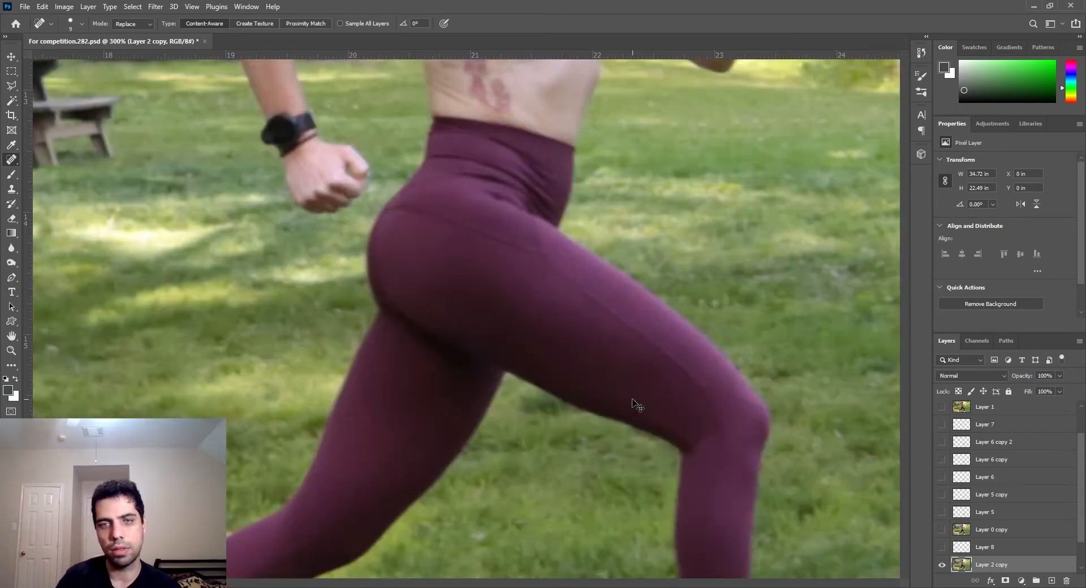
{"action": "key", "text": "ctrl+plus"}
{"action": "key", "text": "ctrl+plus"}
{"action": "key", "text": "ctrl+plus"}
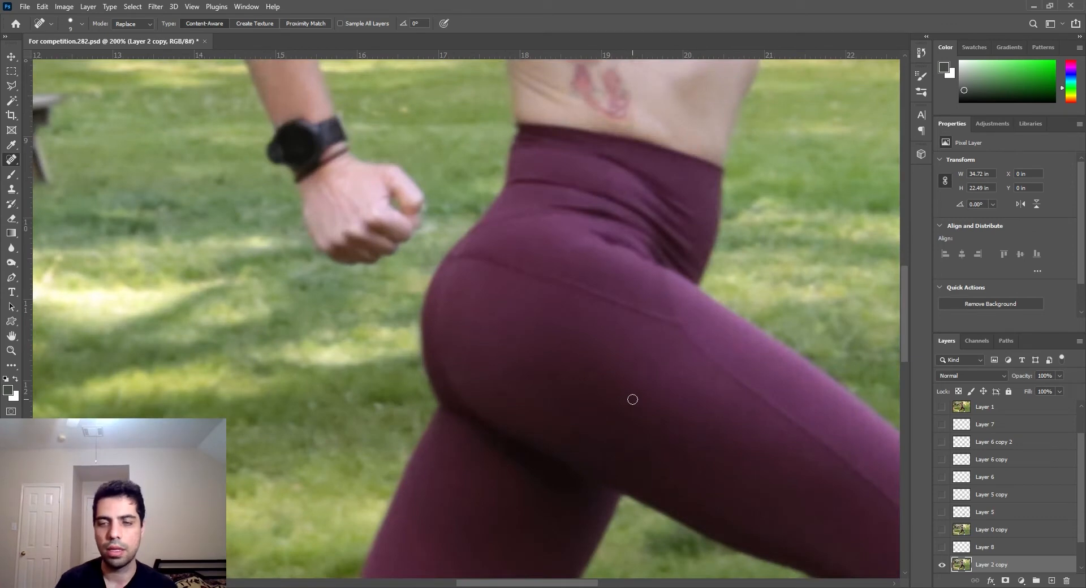
{"action": "left_click_drag", "start_coordinate": [633, 399], "coordinate": [333, 267]}
{"action": "left_click_drag", "start_coordinate": [573, 398], "coordinate": [471, 248]}
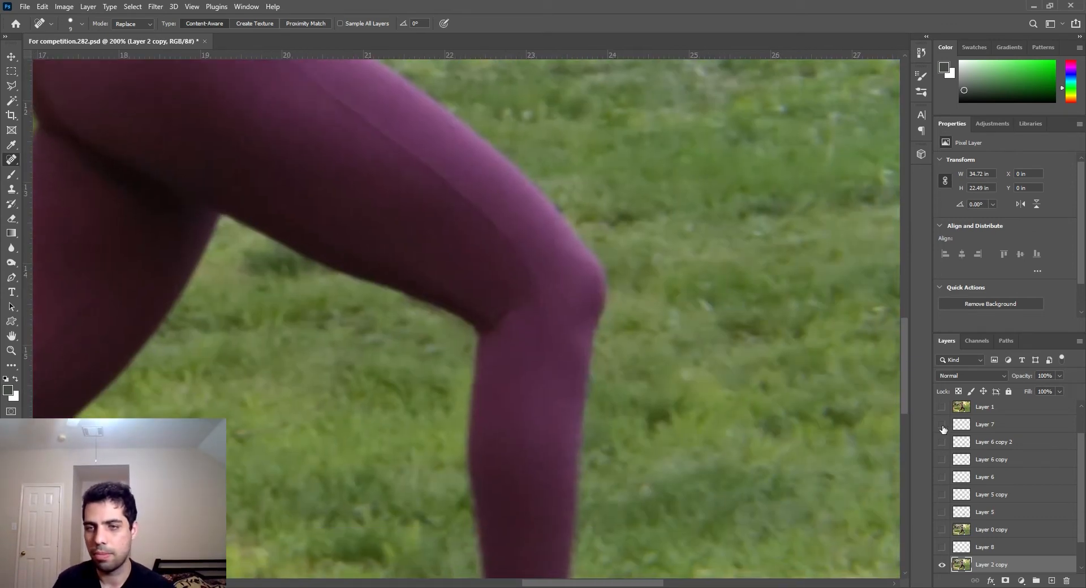
{"action": "left_click", "coordinate": [942, 425]}
{"action": "left_click", "coordinate": [942, 442]}
{"action": "left_click", "coordinate": [942, 460]}
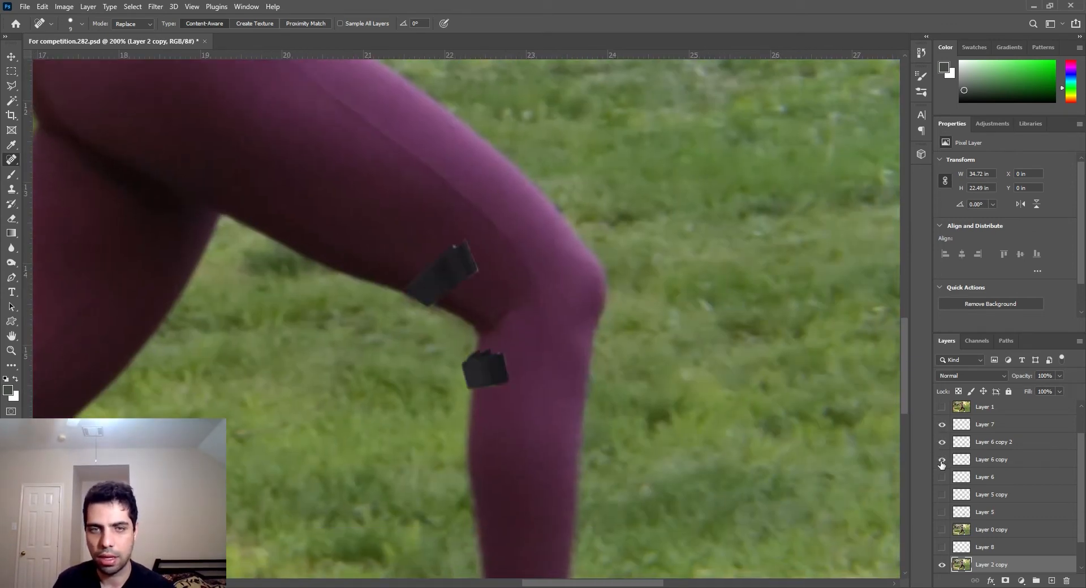
{"action": "left_click", "coordinate": [942, 460]}
{"action": "left_click", "coordinate": [941, 477]}
{"action": "left_click", "coordinate": [942, 478]}
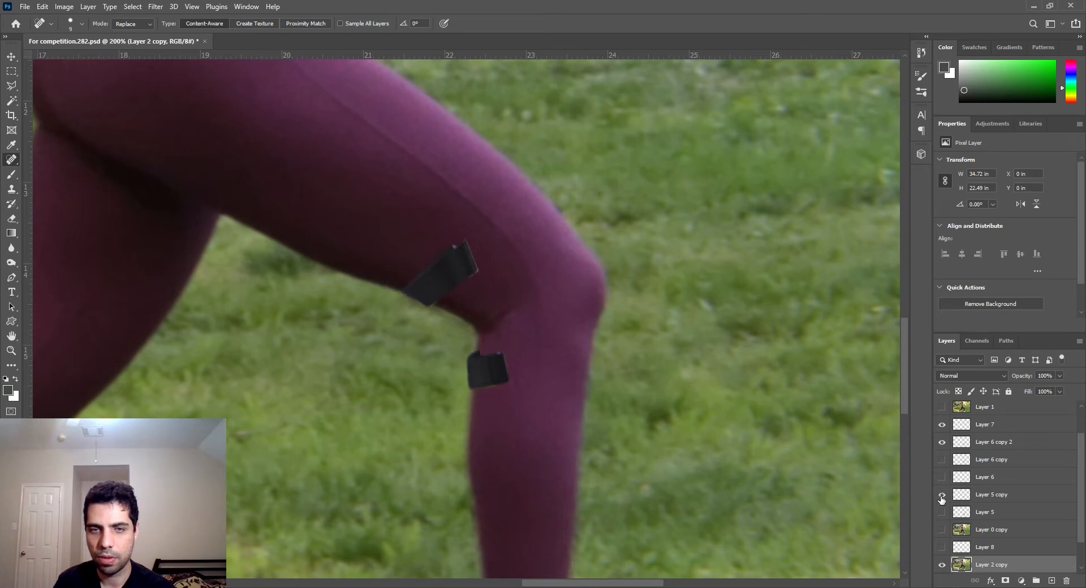
{"action": "left_click", "coordinate": [942, 495]}
{"action": "left_click", "coordinate": [943, 512]}
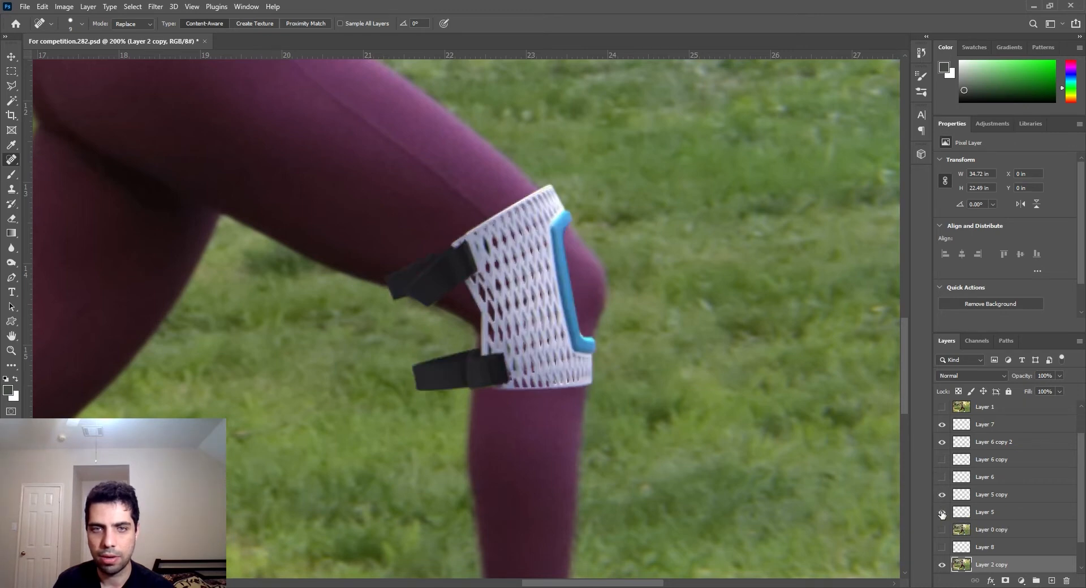
{"action": "left_click", "coordinate": [942, 495]}
{"action": "left_click", "coordinate": [942, 512]}
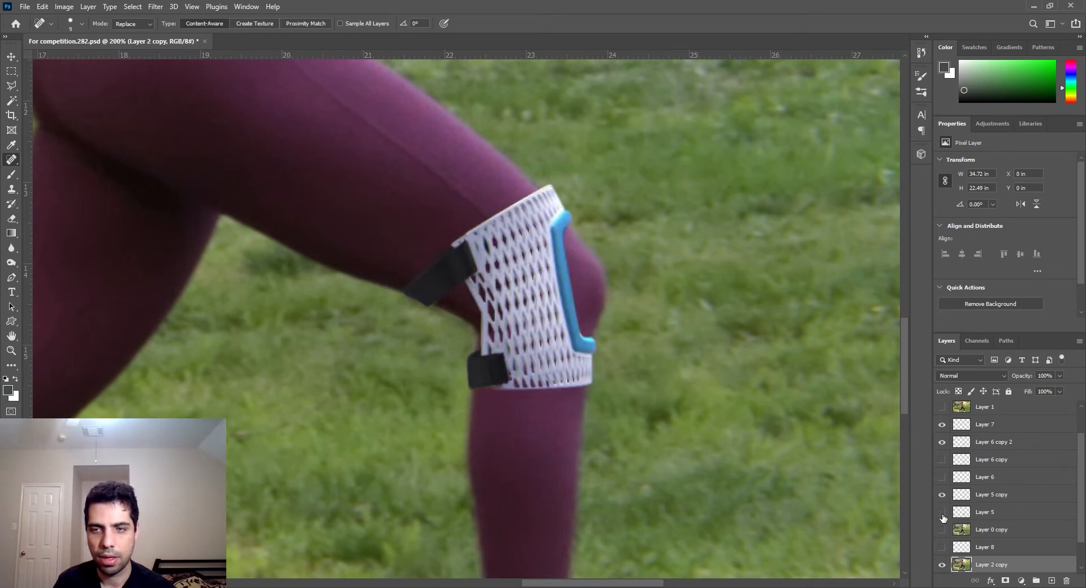
Step: Rename Layer 7 as strap1 and Layer 6 copy 2 as strap2
{"action": "double_click", "coordinate": [988, 424]}
{"action": "type", "text": "str"}
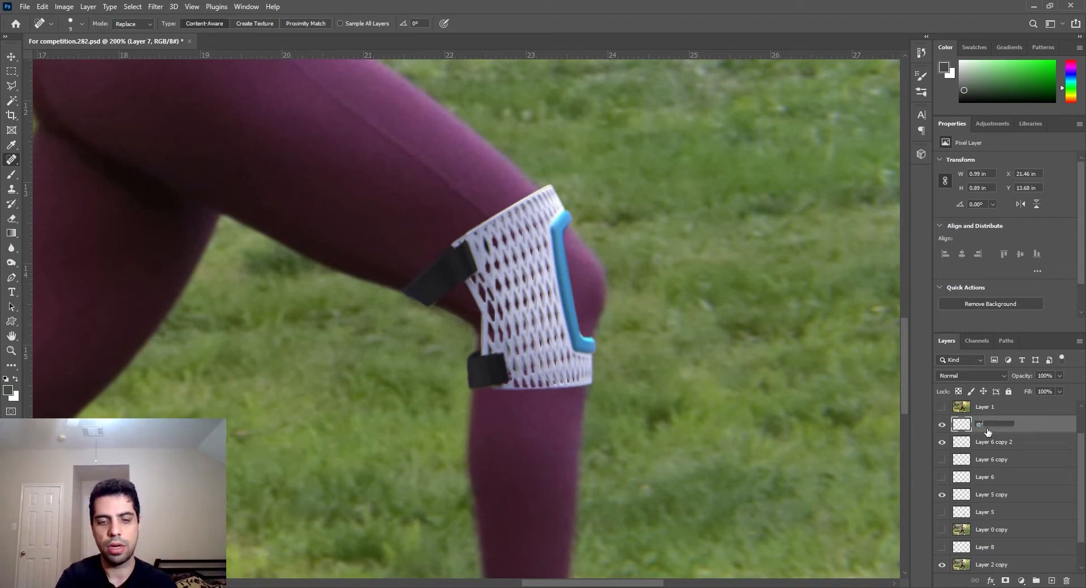
{"action": "type", "text": "ap1"}
{"action": "double_click", "coordinate": [991, 439]}
{"action": "type", "text": "strap2"}
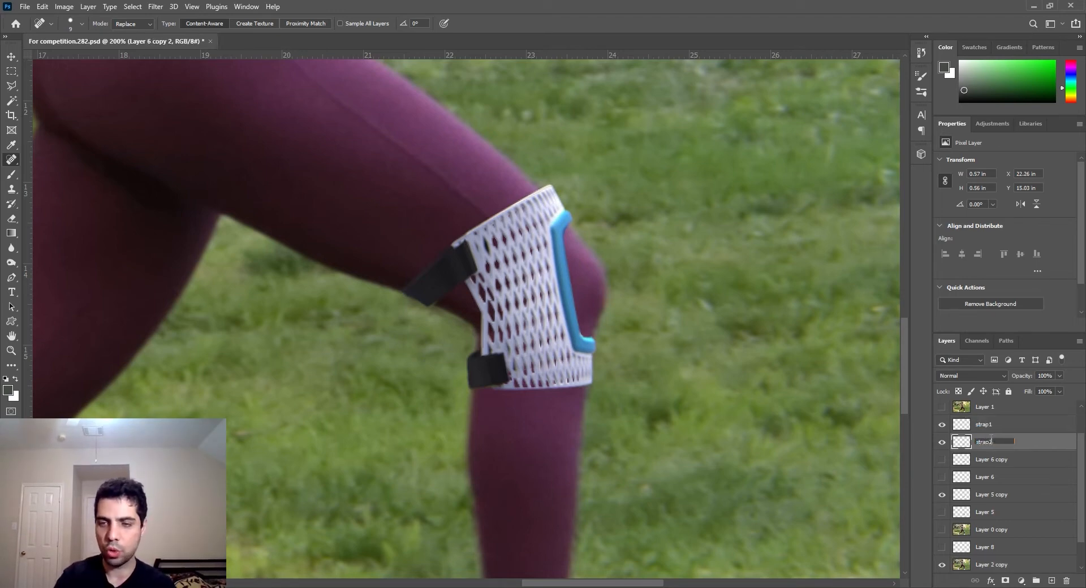
{"action": "key", "text": "Return"}
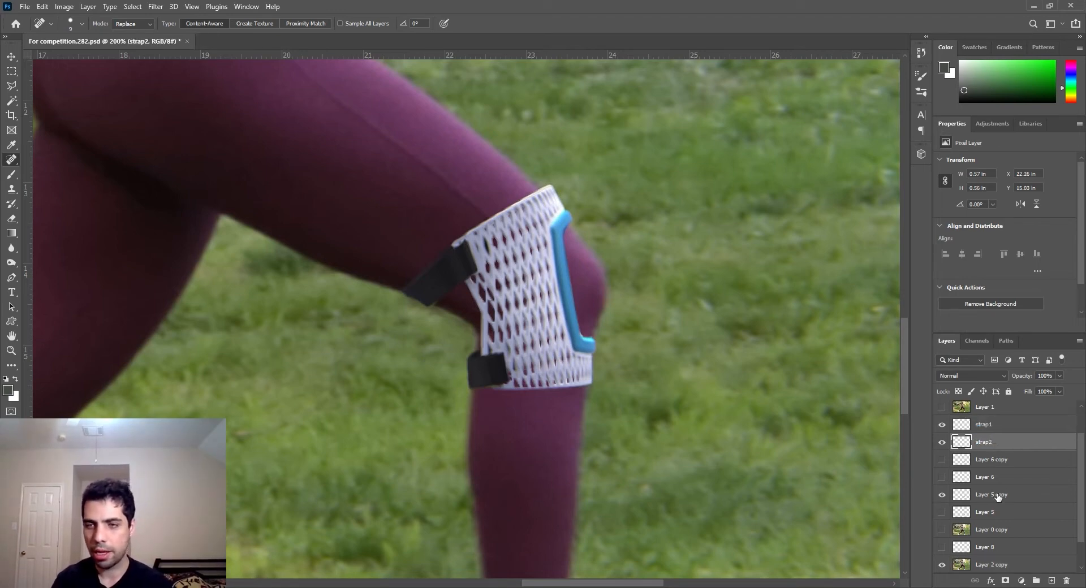
Step: Rename Layer 5 copy as brace
{"action": "double_click", "coordinate": [999, 496]}
{"action": "type", "text": "brac"}
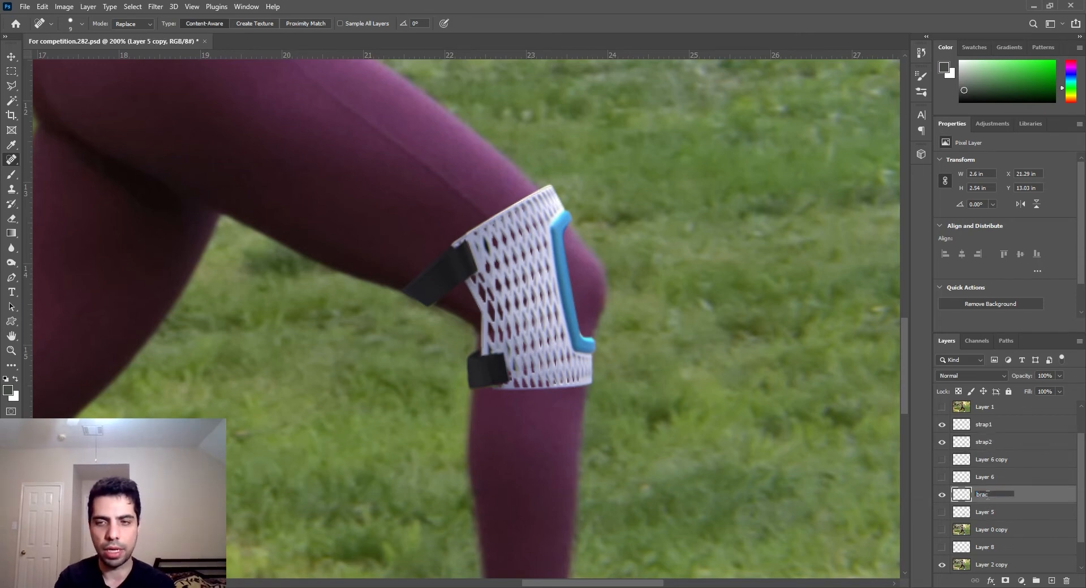
{"action": "type", "text": "e"}
{"action": "key", "text": "Return"}
Step: Show Layer 8 and rename it Internals, and duplicate it with only the copy left visible
{"action": "scroll", "coordinate": [976, 514], "scroll_direction": "down", "scroll_amount": 1}
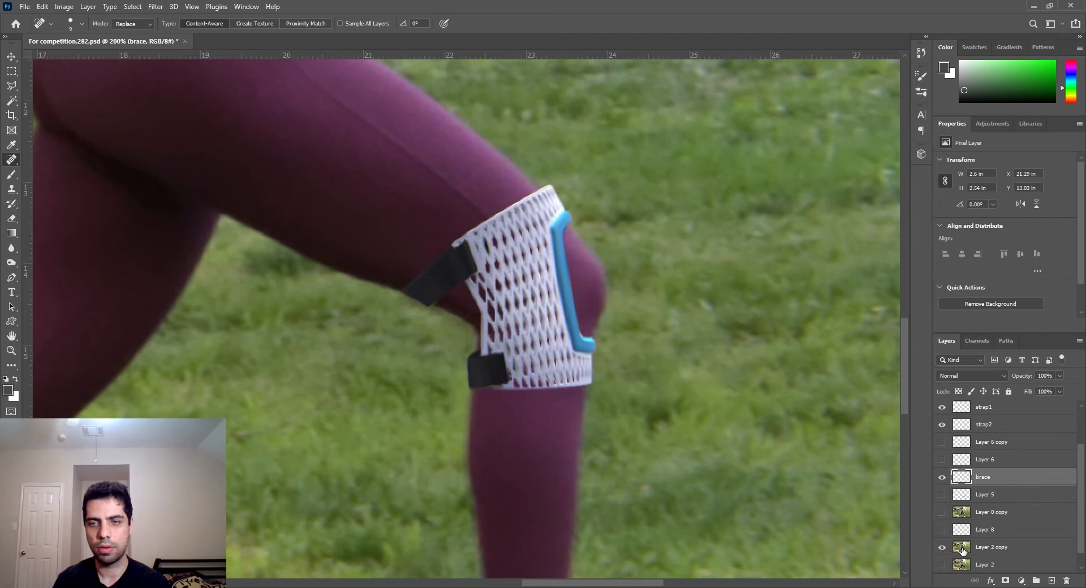
{"action": "left_click", "coordinate": [983, 531]}
{"action": "left_click", "coordinate": [942, 530]}
{"action": "double_click", "coordinate": [984, 530]}
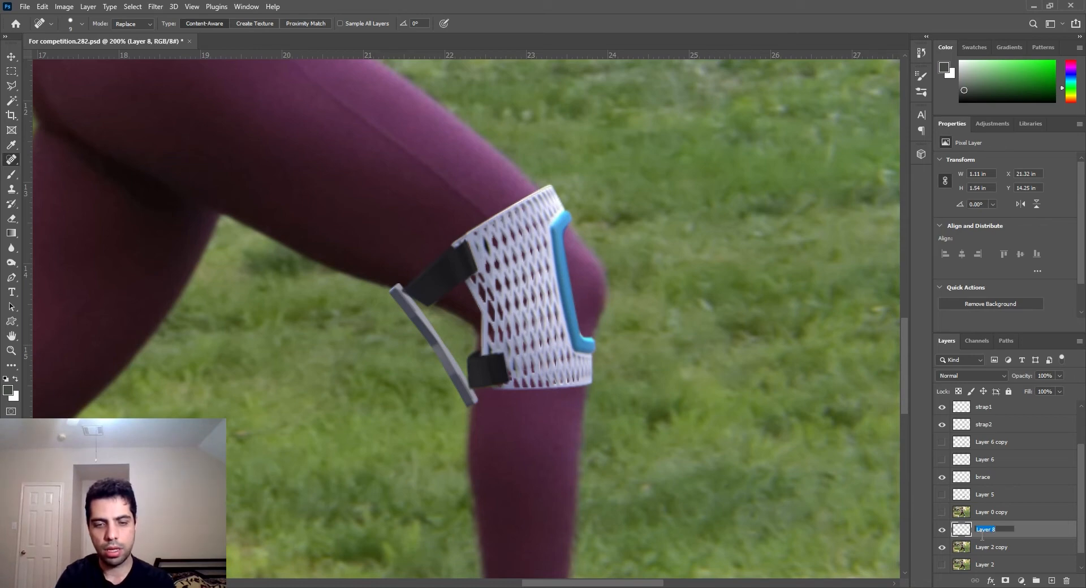
{"action": "type", "text": "Internals"}
{"action": "key", "text": "Return"}
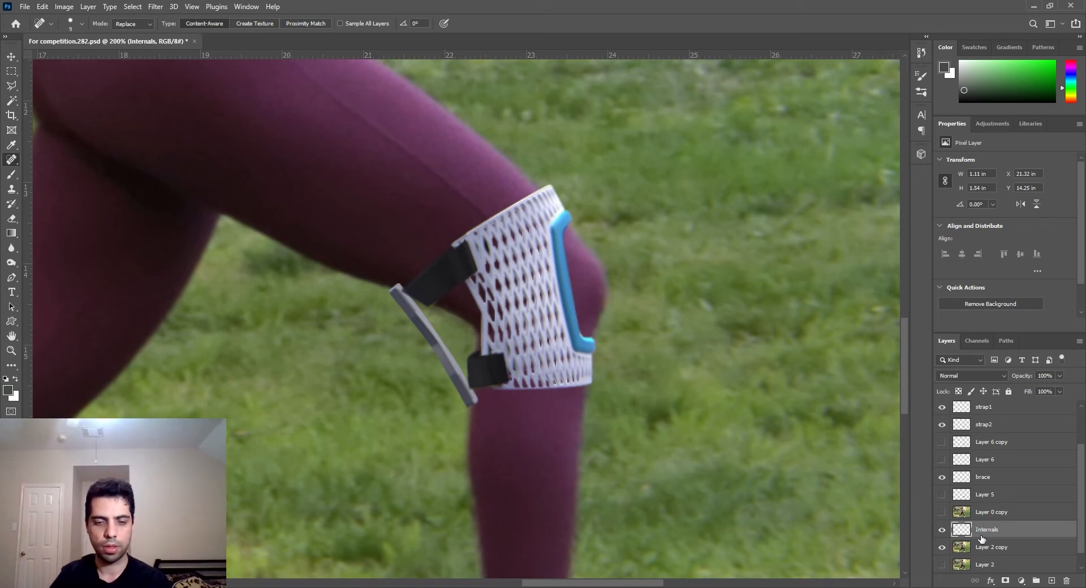
{"action": "key", "text": "ctrl+j"}
{"action": "scroll", "coordinate": [581, 459], "scroll_direction": "down", "scroll_amount": 2}
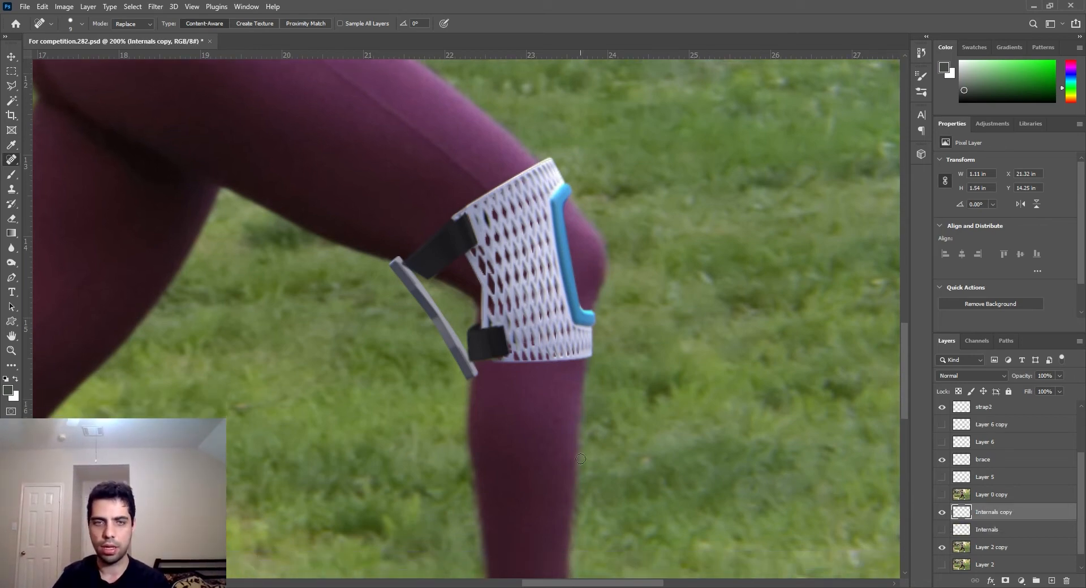
{"action": "left_click", "coordinate": [12, 56]}
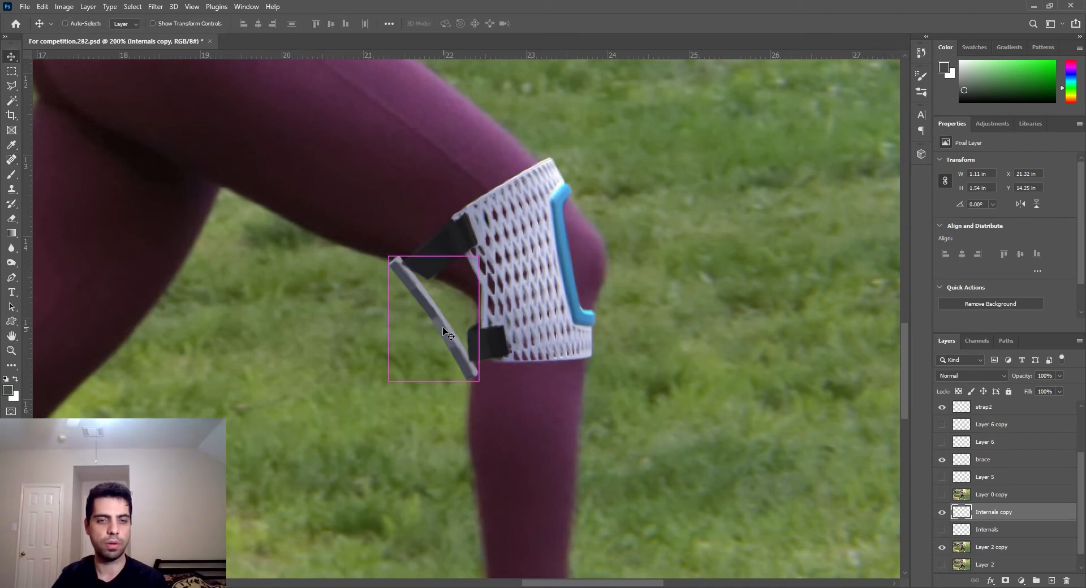
{"action": "key", "text": "ctrl+t"}
{"action": "left_click_drag", "start_coordinate": [514, 357], "coordinate": [584, 364]}
{"action": "key", "text": "ctrl+plus"}
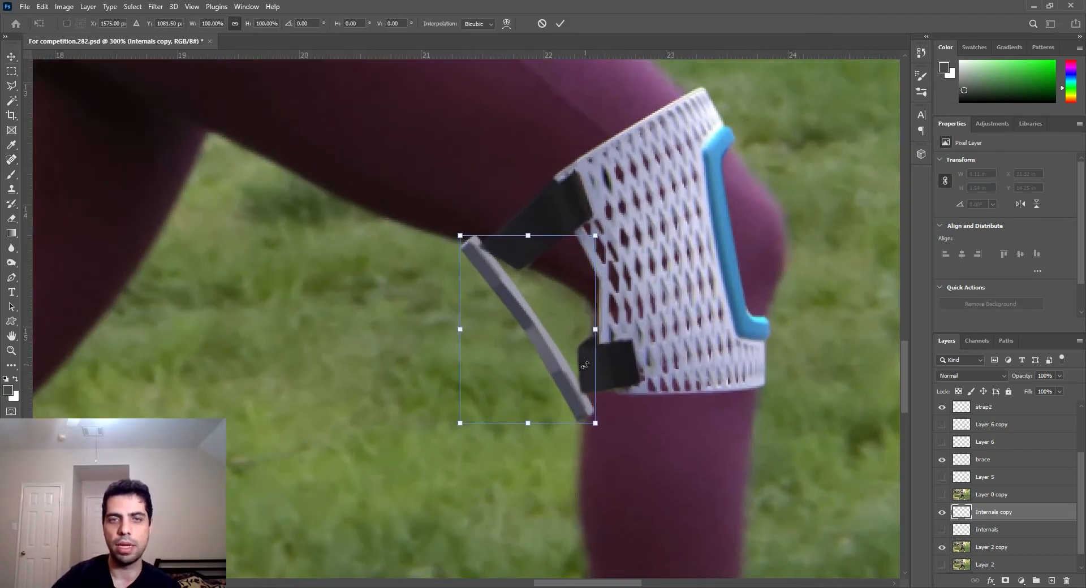
{"action": "right_click", "coordinate": [520, 343]}
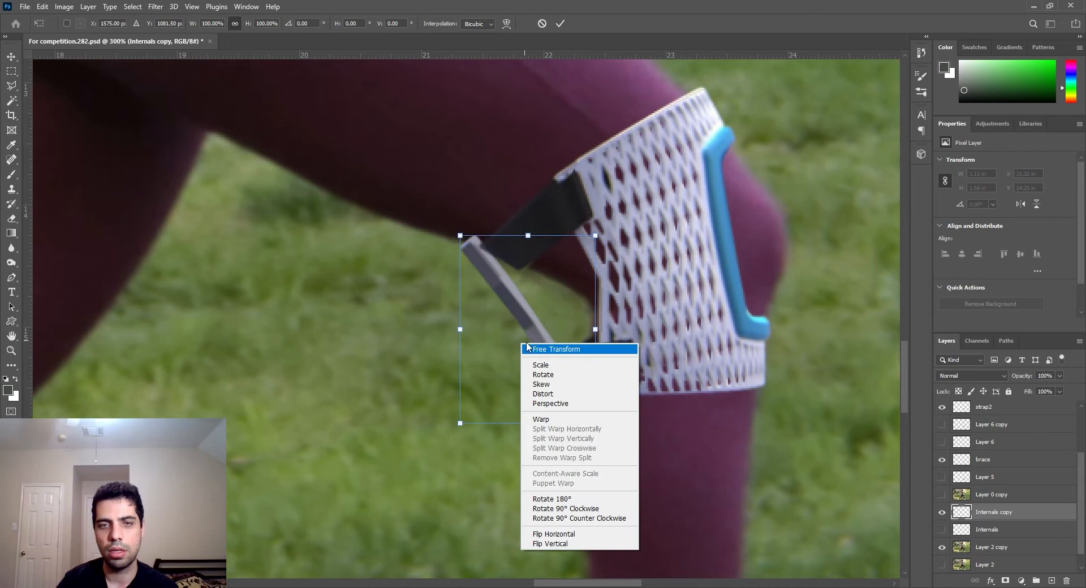
{"action": "left_click", "coordinate": [551, 384]}
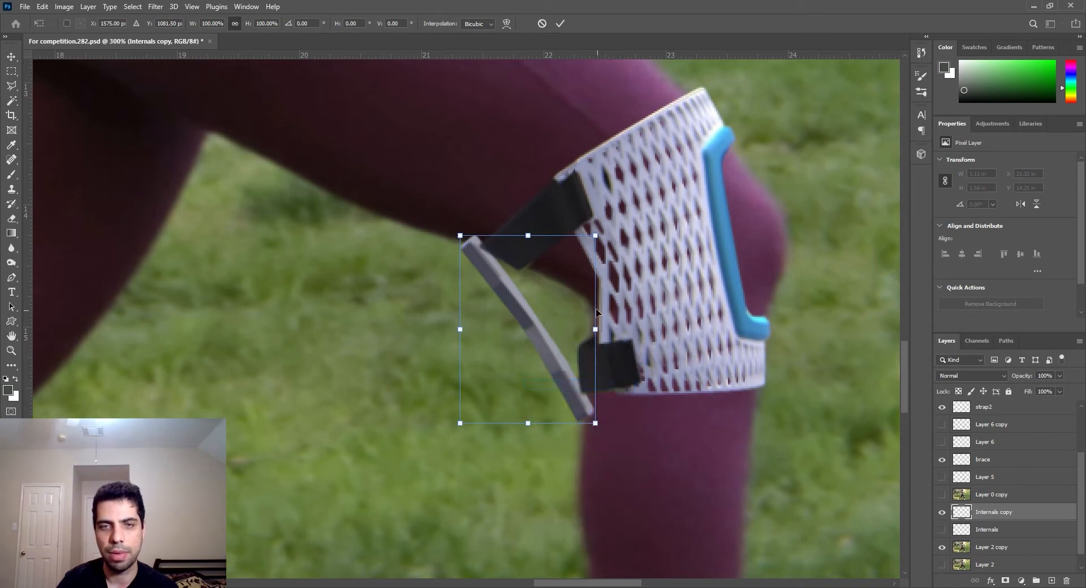
{"action": "mouse_move", "coordinate": [598, 330]}
{"action": "left_mouse_down"}
{"action": "mouse_move", "coordinate": [617, 323]}
{"action": "mouse_move", "coordinate": [598, 329]}
{"action": "left_mouse_up"}
{"action": "right_click", "coordinate": [568, 343]}
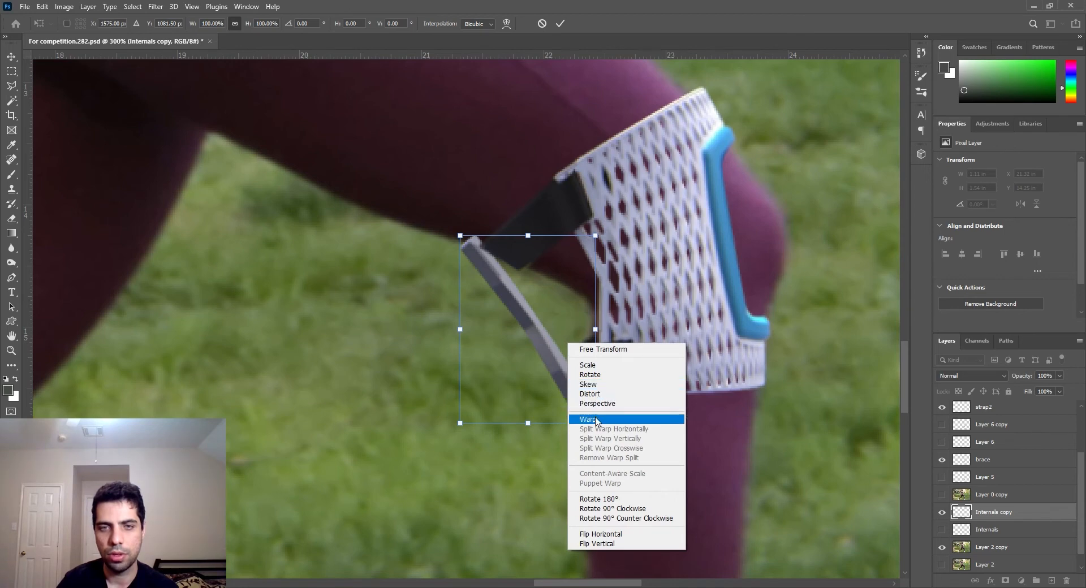
{"action": "left_click", "coordinate": [519, 351]}
{"action": "left_click", "coordinate": [541, 24]}
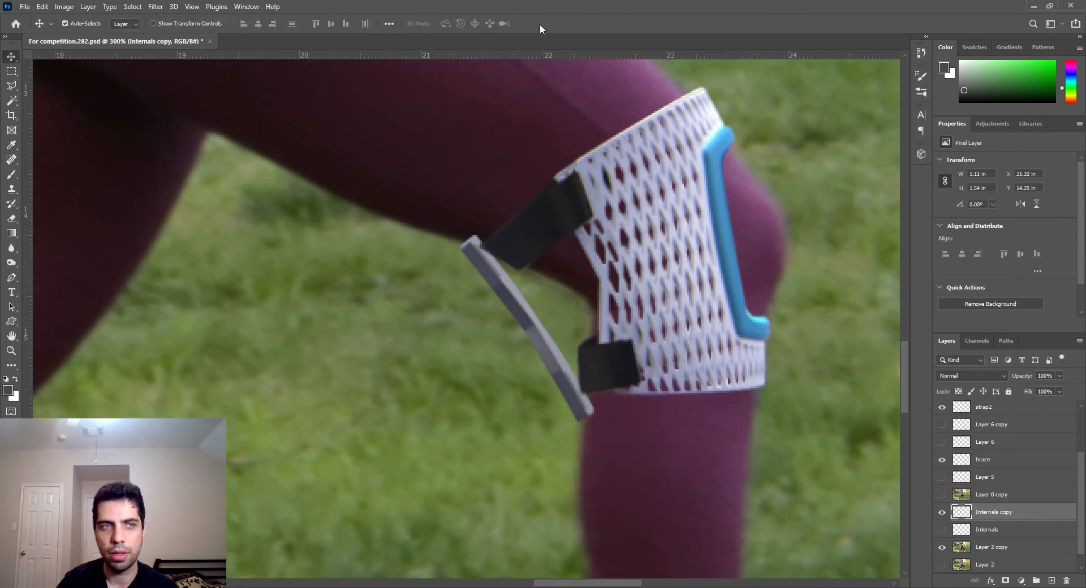
Step: Lasso the upper half of the grey bar on the Internals copy layer and cut it to a new layer
{"action": "left_click", "coordinate": [15, 84]}
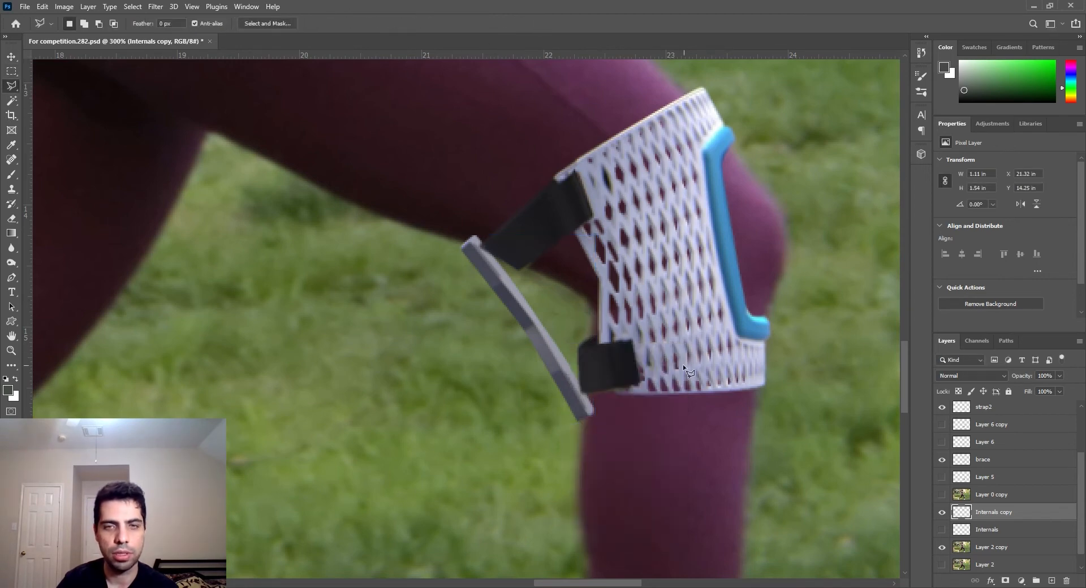
{"action": "left_click", "coordinate": [548, 313]}
{"action": "left_click", "coordinate": [517, 202]}
{"action": "left_click", "coordinate": [418, 222]}
{"action": "left_click", "coordinate": [503, 343]}
{"action": "right_click", "coordinate": [501, 313]}
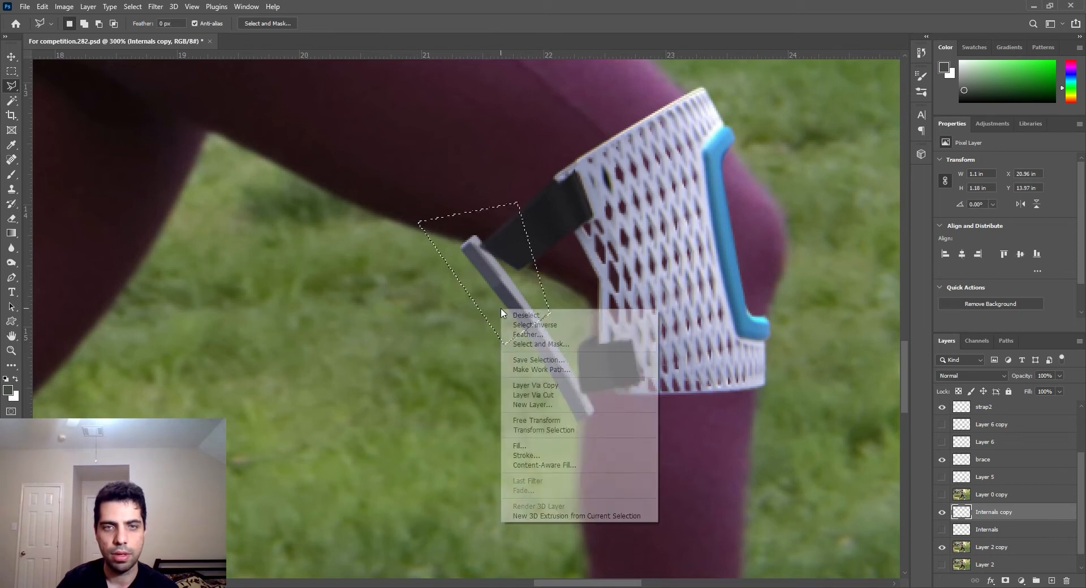
{"action": "left_click", "coordinate": [534, 395]}
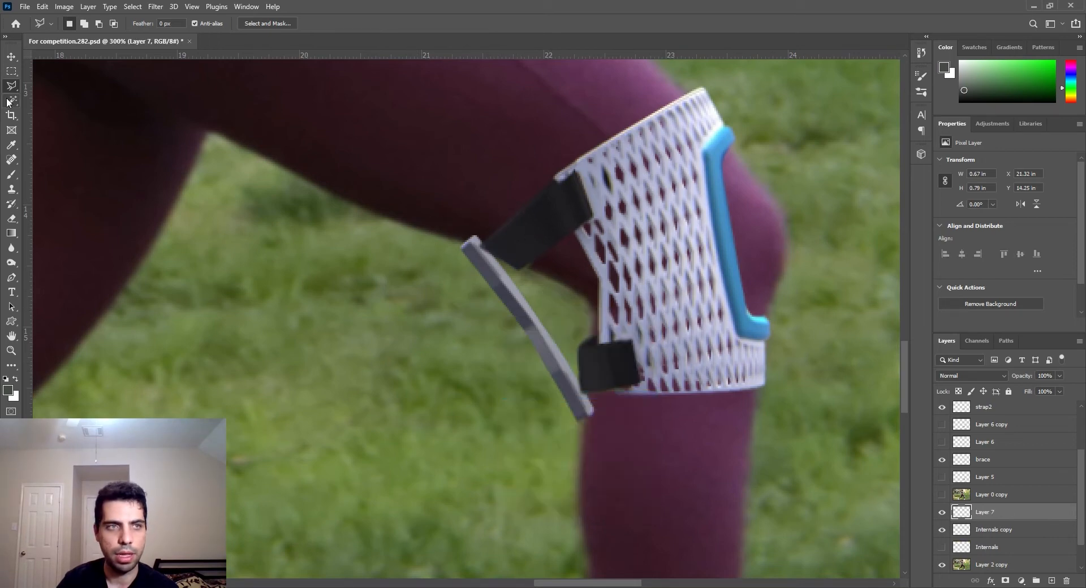
Step: Rotate the bar's cut upper half and move it against the end of the upper strap, following the thigh's underside
{"action": "key", "text": "v"}
{"action": "key", "text": "ctrl+t"}
{"action": "left_click_drag", "start_coordinate": [573, 380], "coordinate": [619, 369]}
{"action": "left_click_drag", "start_coordinate": [500, 288], "coordinate": [522, 282]}
{"action": "left_click_drag", "start_coordinate": [583, 312], "coordinate": [584, 293]}
{"action": "key", "text": "Return"}
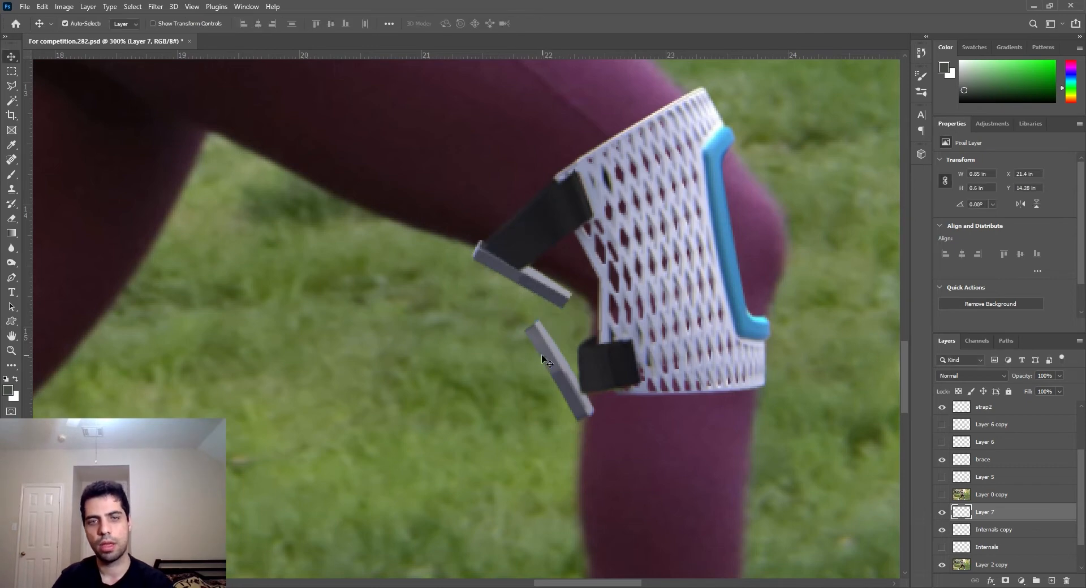
Step: Rotate the bar's lower half towards vertical and move it up to meet the end of the upper half
{"action": "left_click", "coordinate": [543, 353]}
{"action": "key", "text": "ctrl+t"}
{"action": "left_click_drag", "start_coordinate": [618, 440], "coordinate": [587, 460]}
{"action": "left_click_drag", "start_coordinate": [561, 394], "coordinate": [577, 371]}
{"action": "left_click", "coordinate": [561, 23]}
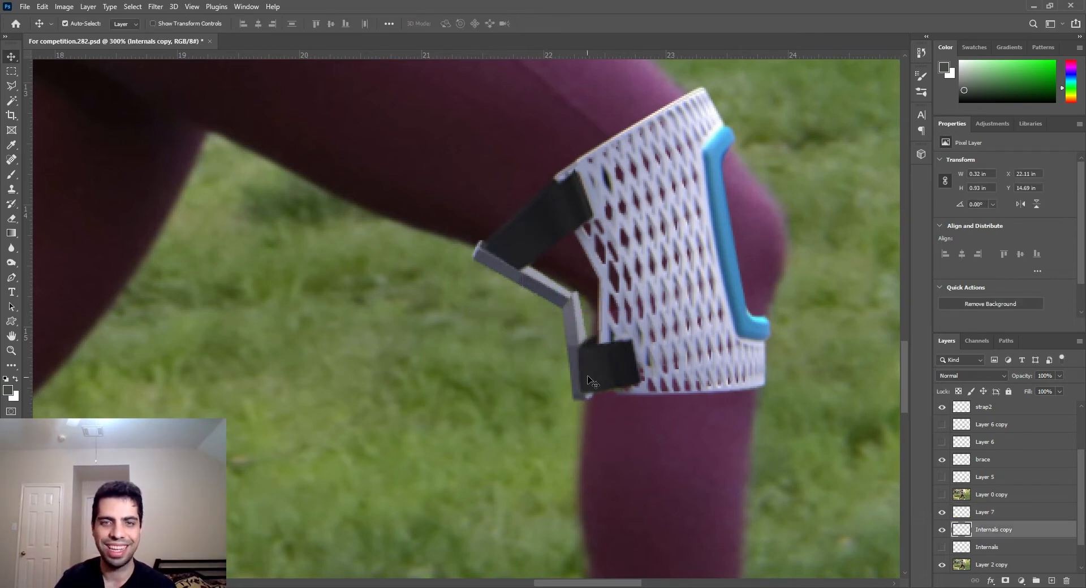
Step: Rotate the bar's lower half another 4.48°, shift it towards the calf and shorten it slightly beside the lower strap
{"action": "key", "text": "ctrl+t"}
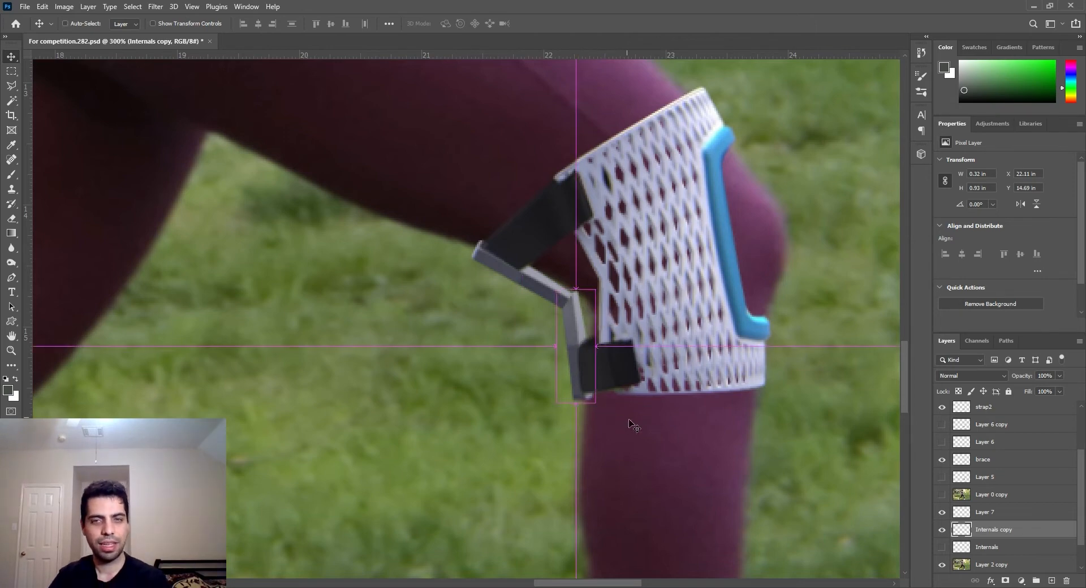
{"action": "left_click_drag", "start_coordinate": [635, 424], "coordinate": [621, 440]}
{"action": "left_click_drag", "start_coordinate": [569, 367], "coordinate": [575, 371]}
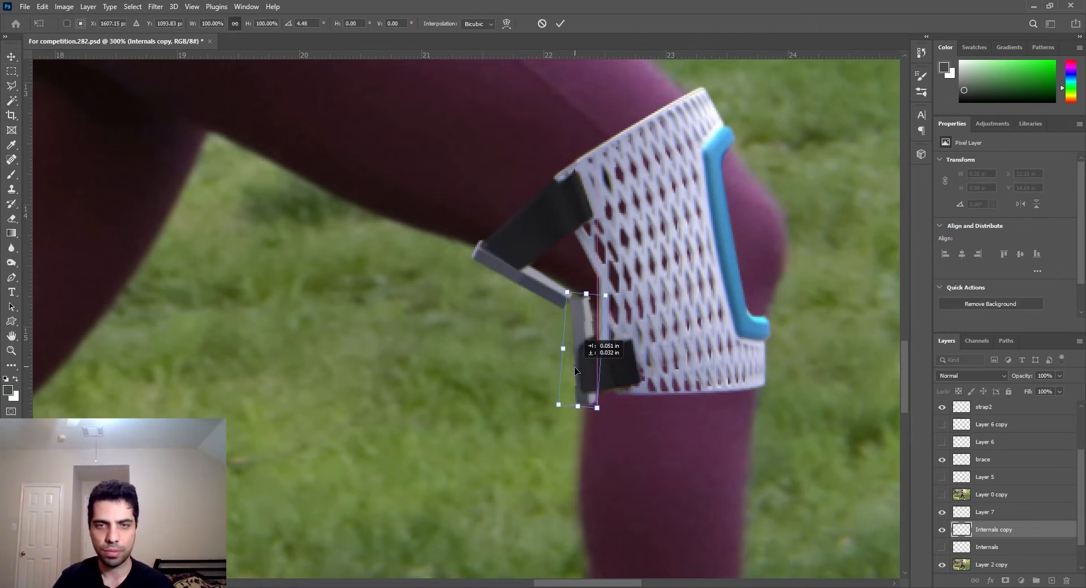
{"action": "left_click_drag", "start_coordinate": [577, 411], "coordinate": [582, 374]}
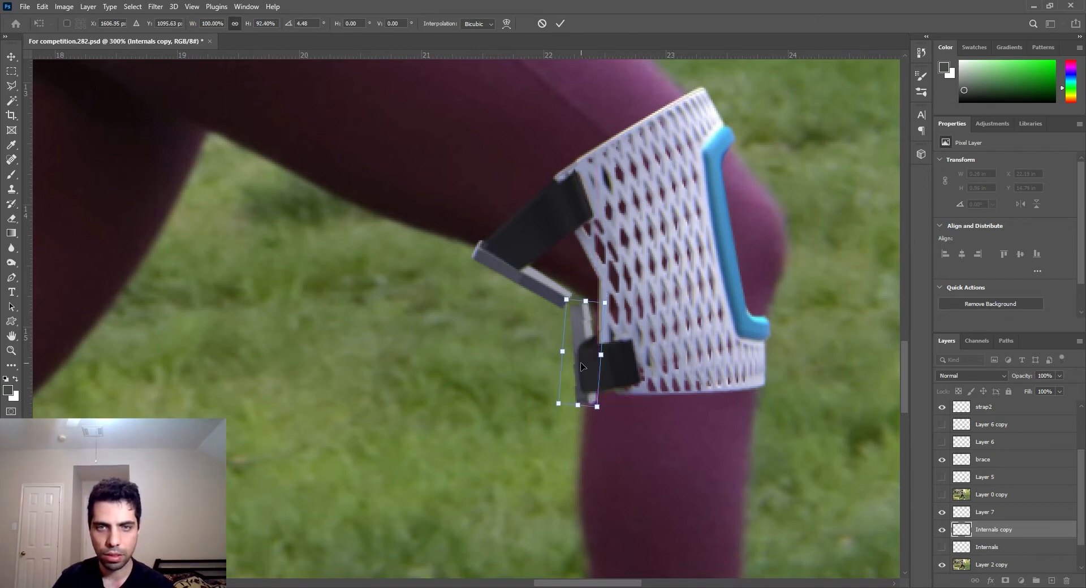
{"action": "key", "text": "Return"}
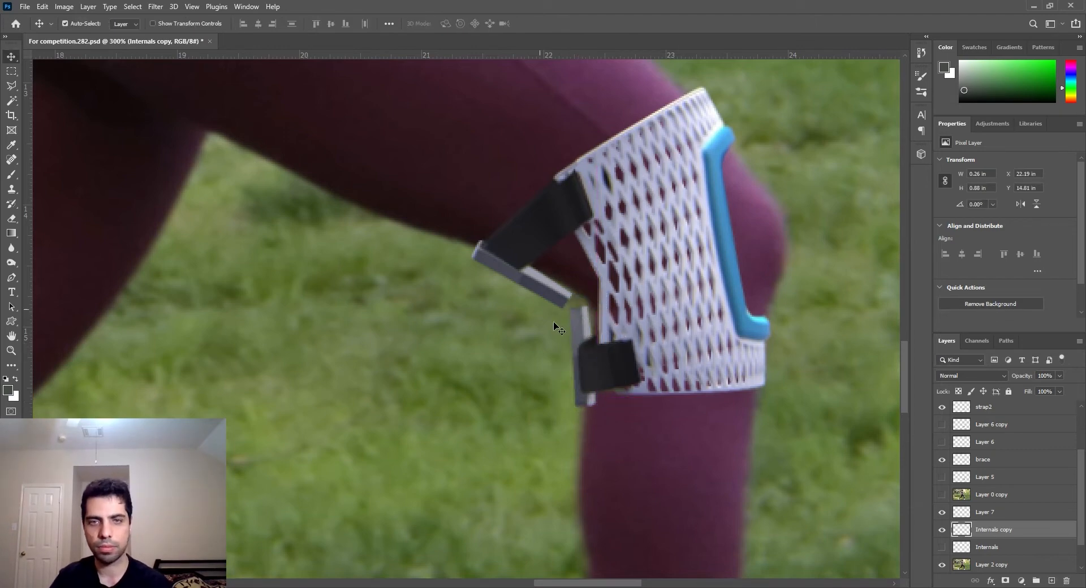
{"action": "left_click_drag", "start_coordinate": [550, 294], "coordinate": [548, 292]}
{"action": "key", "text": "ctrl+t"}
{"action": "right_click", "coordinate": [518, 286]}
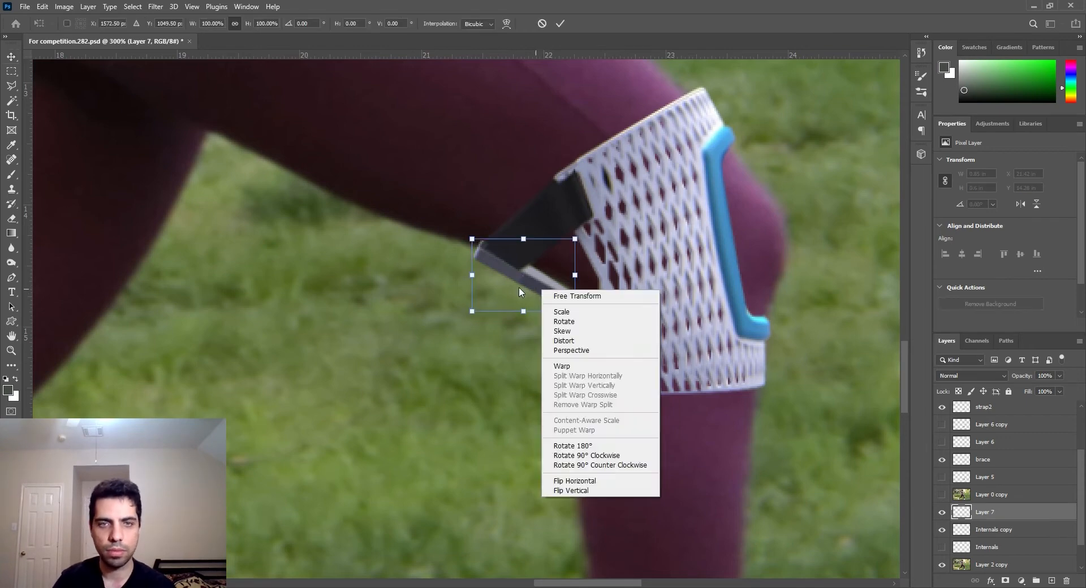
{"action": "key", "text": "Escape"}
{"action": "left_click", "coordinate": [560, 23]}
Step: Warp the upper end of the bar's lower half so its corner reaches towards the upper half
{"action": "left_click_drag", "start_coordinate": [583, 329], "coordinate": [592, 291]}
{"action": "key", "text": "ctrl+t"}
{"action": "right_click", "coordinate": [581, 328]}
{"action": "left_click", "coordinate": [600, 403]}
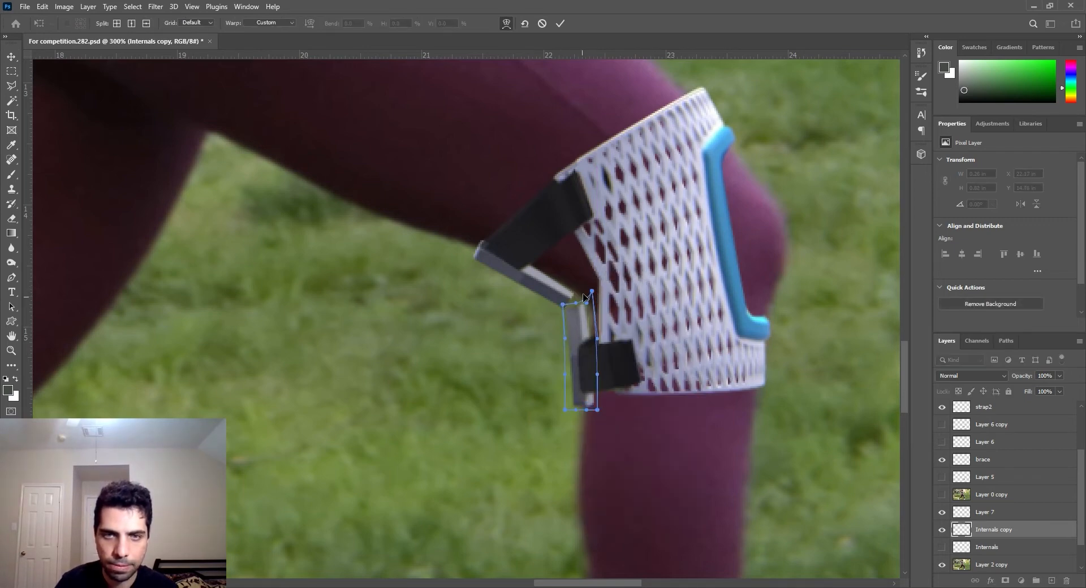
{"action": "key", "text": "Return"}
Step: Warp the lower end of the bar's upper half so it curves down to join the lower half
{"action": "left_click", "coordinate": [538, 265], "text": "ctrl"}
{"action": "key", "text": "ctrl+t"}
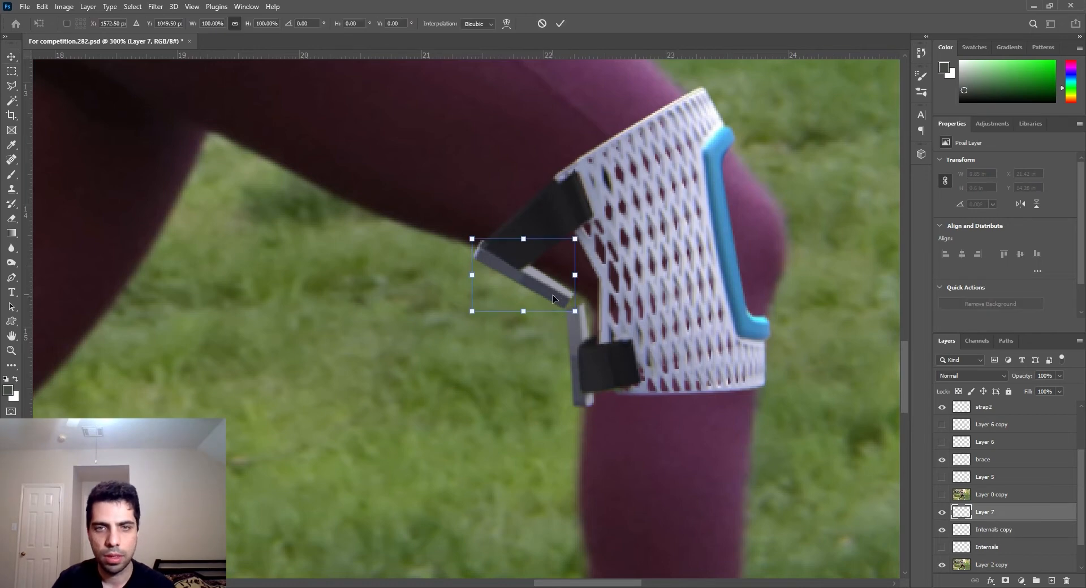
{"action": "right_click", "coordinate": [552, 294]}
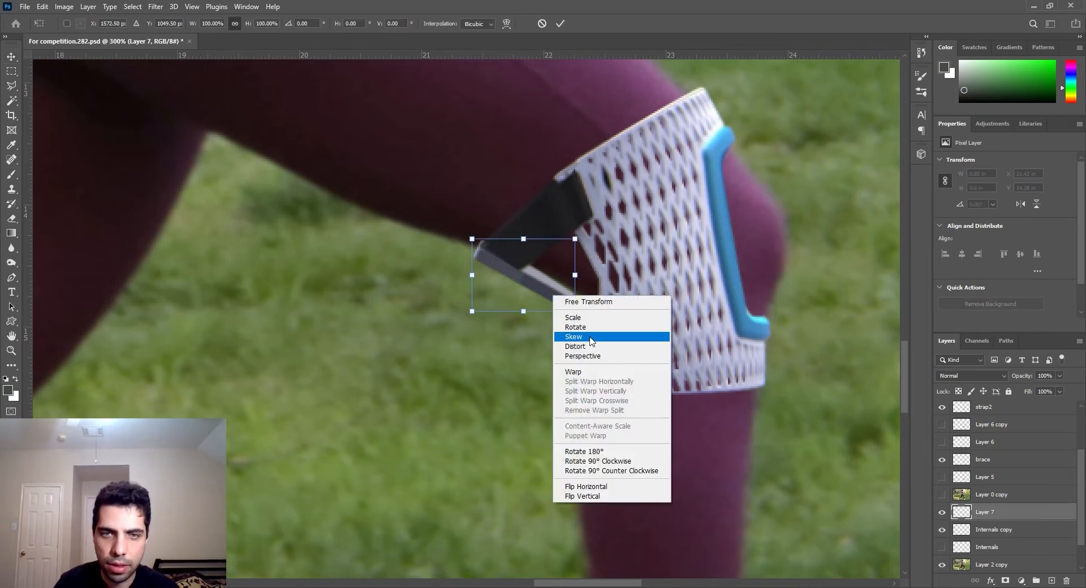
{"action": "left_click", "coordinate": [588, 371]}
{"action": "left_click_drag", "start_coordinate": [575, 312], "coordinate": [559, 286]}
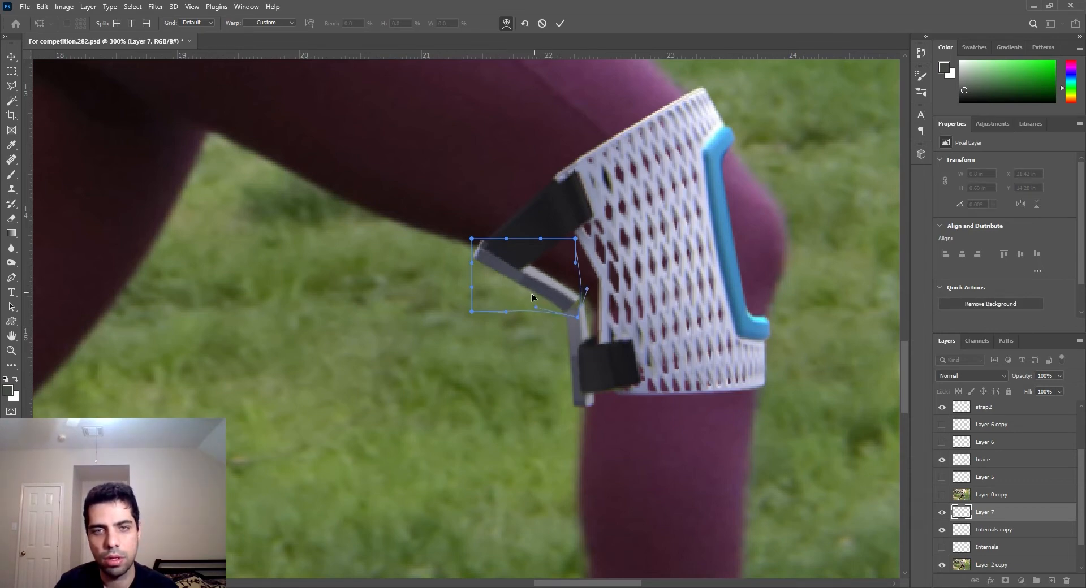
{"action": "left_click", "coordinate": [559, 24]}
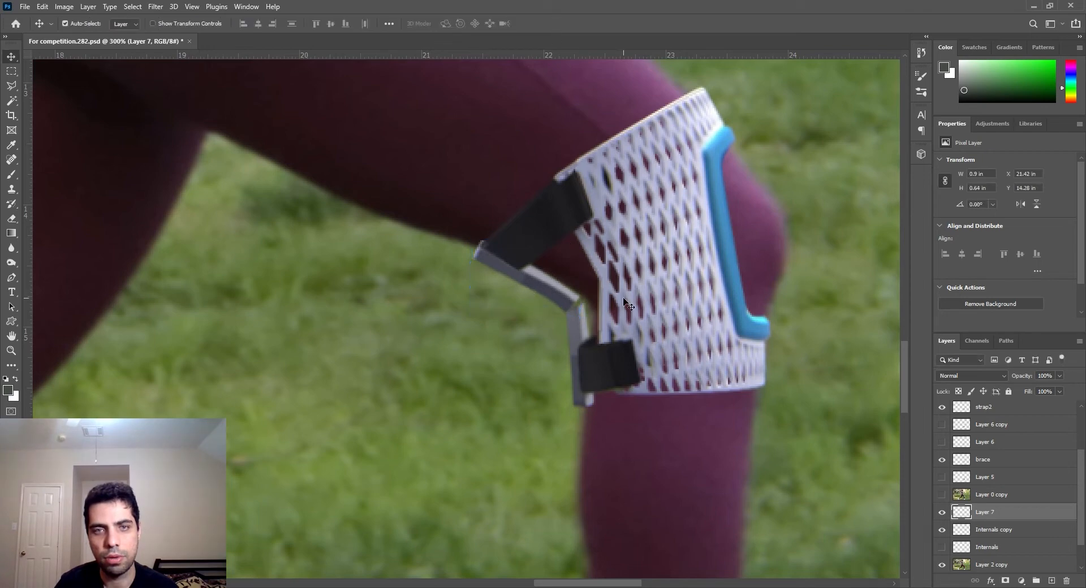
Step: Duplicate both bar halves, hide the original layers and merge the two copies into one layer
{"action": "key", "text": "ctrl+plus"}
{"action": "key", "text": "ctrl+plus"}
{"action": "left_click_drag", "start_coordinate": [595, 331], "coordinate": [530, 342]}
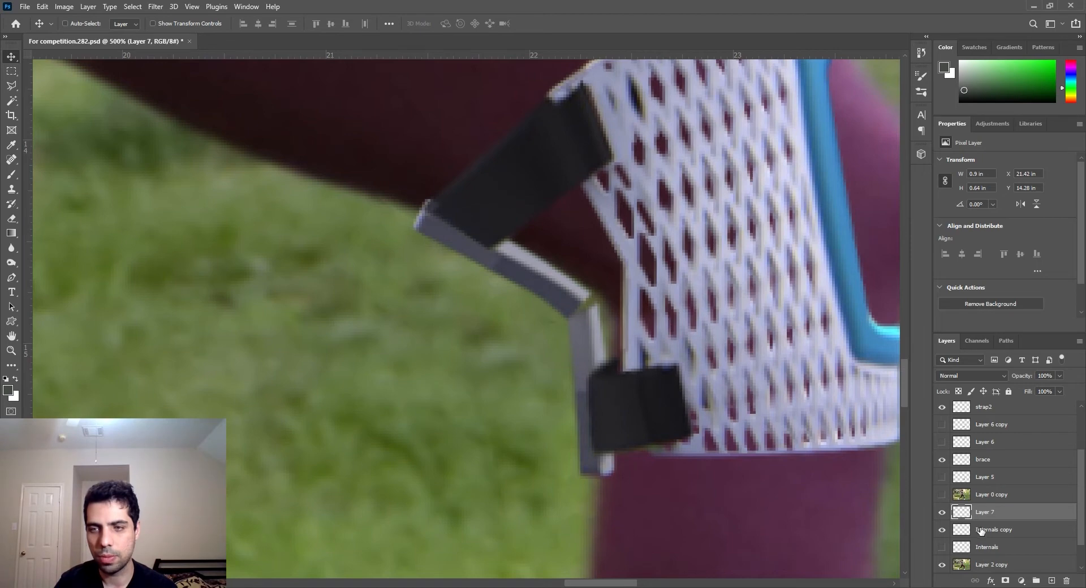
{"action": "left_click", "coordinate": [981, 530], "text": "ctrl"}
{"action": "key", "text": "ctrl+j"}
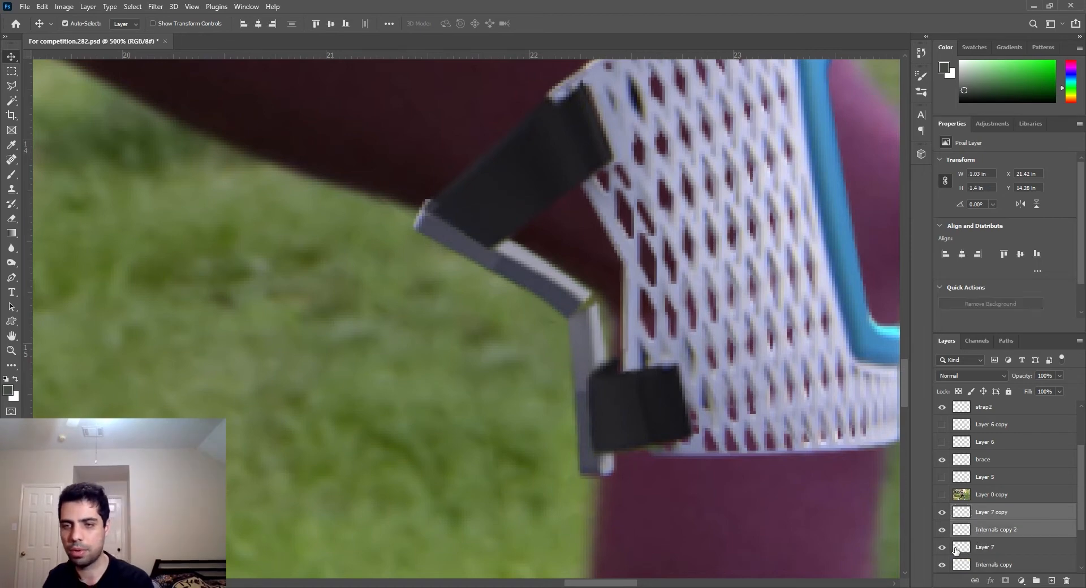
{"action": "scroll", "coordinate": [955, 549], "scroll_direction": "down", "scroll_amount": 1}
{"action": "left_click_drag", "start_coordinate": [942, 496], "coordinate": [942, 512]}
{"action": "key", "text": "ctrl+e"}
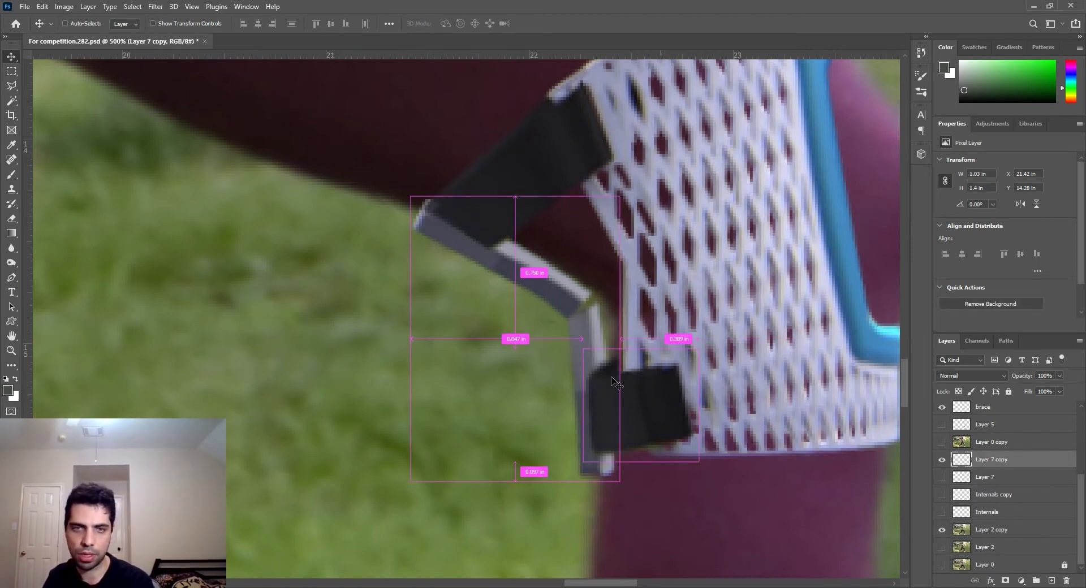
Step: Sample the light grey of the bar's inner face and brush over the gap at its inner bend
{"action": "scroll", "coordinate": [566, 396], "scroll_direction": "up", "scroll_amount": 1}
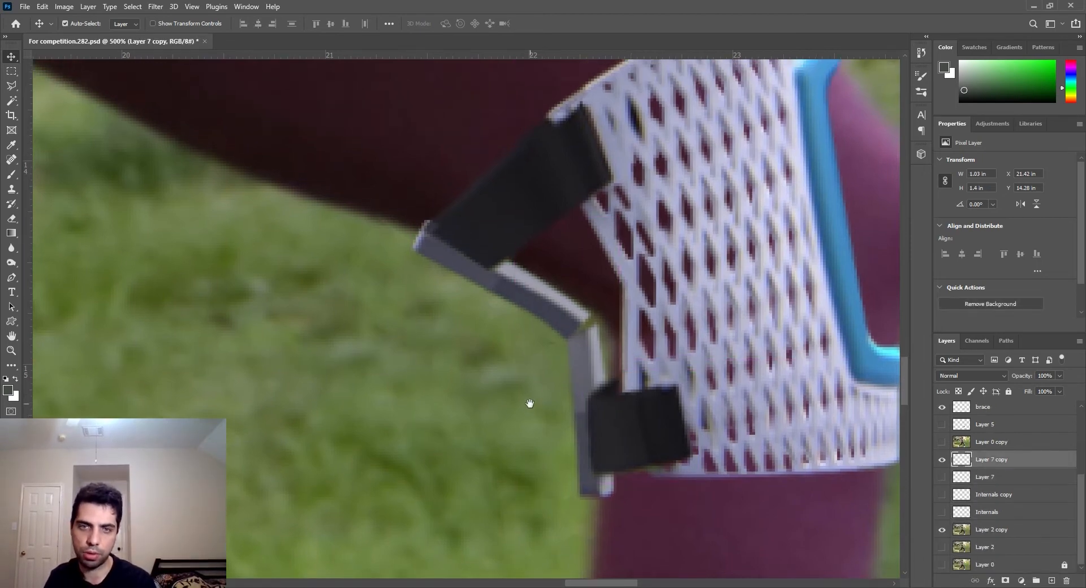
{"action": "left_click", "coordinate": [8, 389]}
{"action": "left_click", "coordinate": [597, 354]}
{"action": "left_click", "coordinate": [372, 381]}
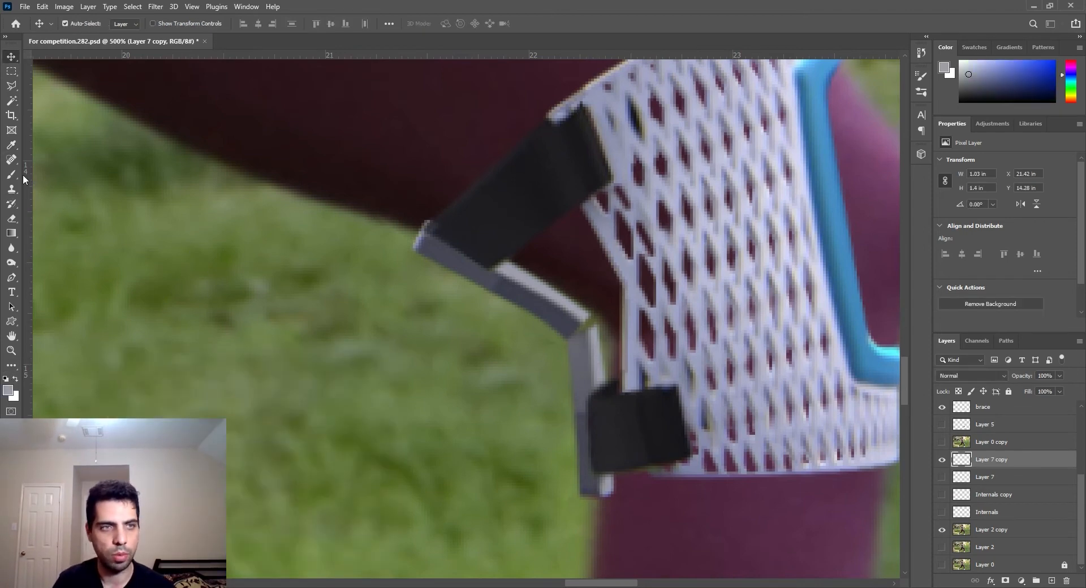
{"action": "left_click", "coordinate": [13, 174]}
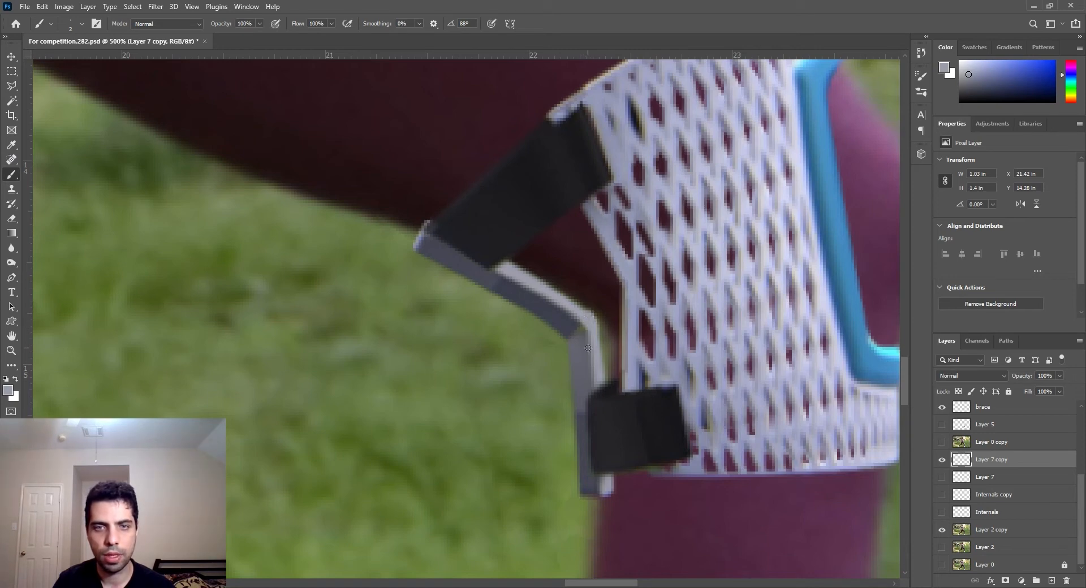
Step: Thicken the bar's light inner face around the bend and along both halves using a larger brush
{"action": "key", "text": "bracketright"}
{"action": "key", "text": "bracketright"}
{"action": "key", "text": "bracketright"}
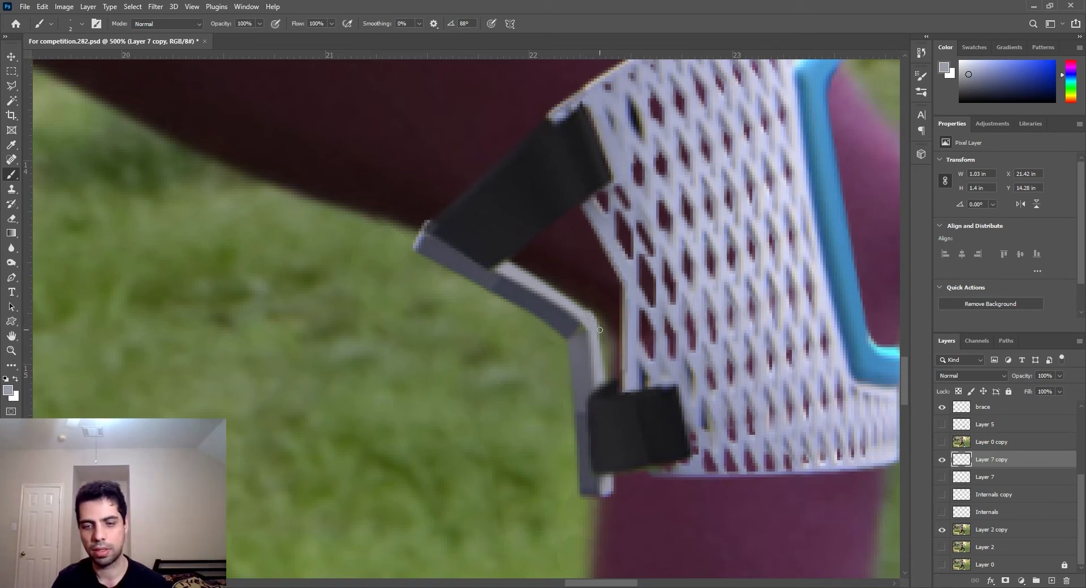
{"action": "left_click_drag", "start_coordinate": [598, 320], "coordinate": [603, 378]}
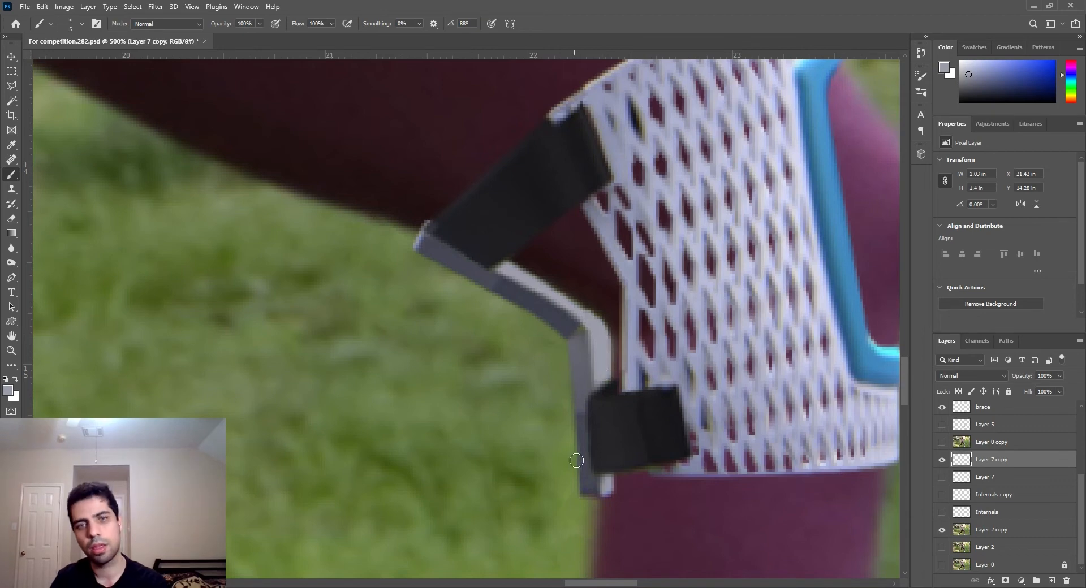
{"action": "key", "text": "ctrl+z"}
{"action": "left_click_drag", "start_coordinate": [596, 327], "coordinate": [600, 377]}
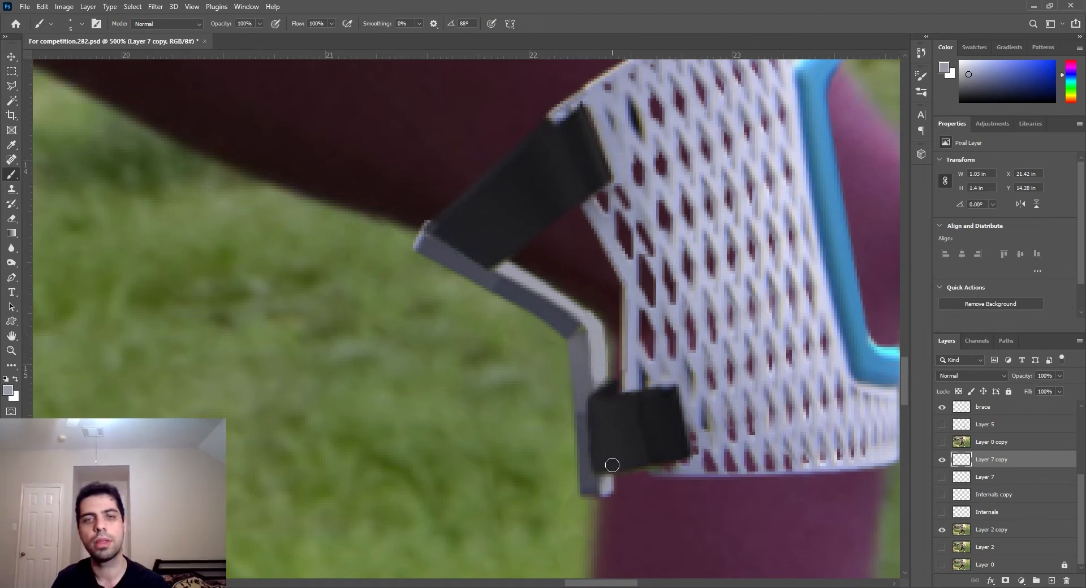
{"action": "left_click_drag", "start_coordinate": [579, 310], "coordinate": [530, 278]}
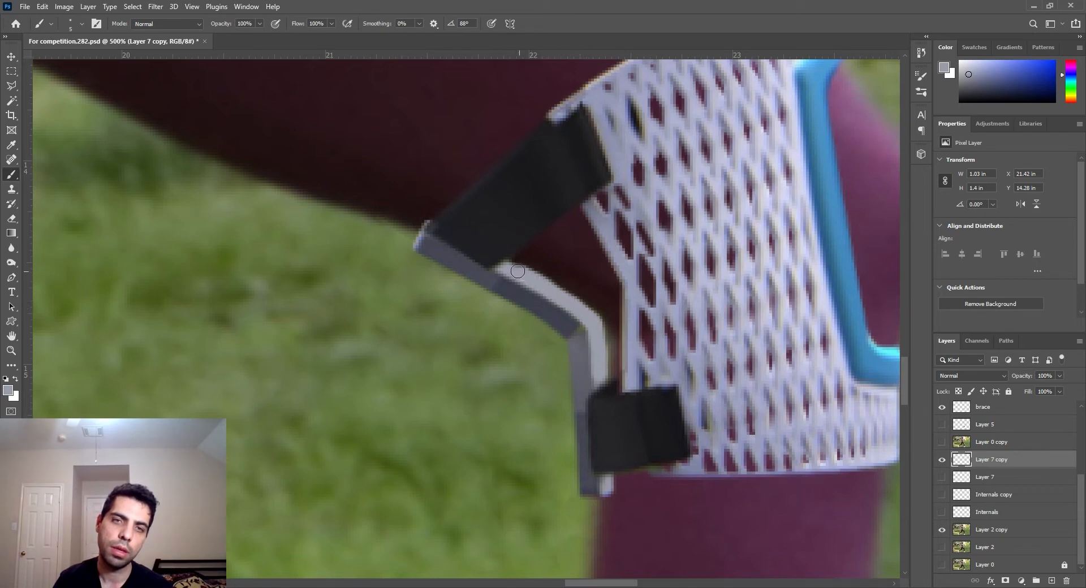
{"action": "mouse_move", "coordinate": [513, 367]}
{"action": "left_mouse_down"}
{"action": "mouse_move", "coordinate": [535, 415]}
{"action": "mouse_move", "coordinate": [453, 357]}
{"action": "mouse_move", "coordinate": [469, 366]}
{"action": "left_mouse_up"}
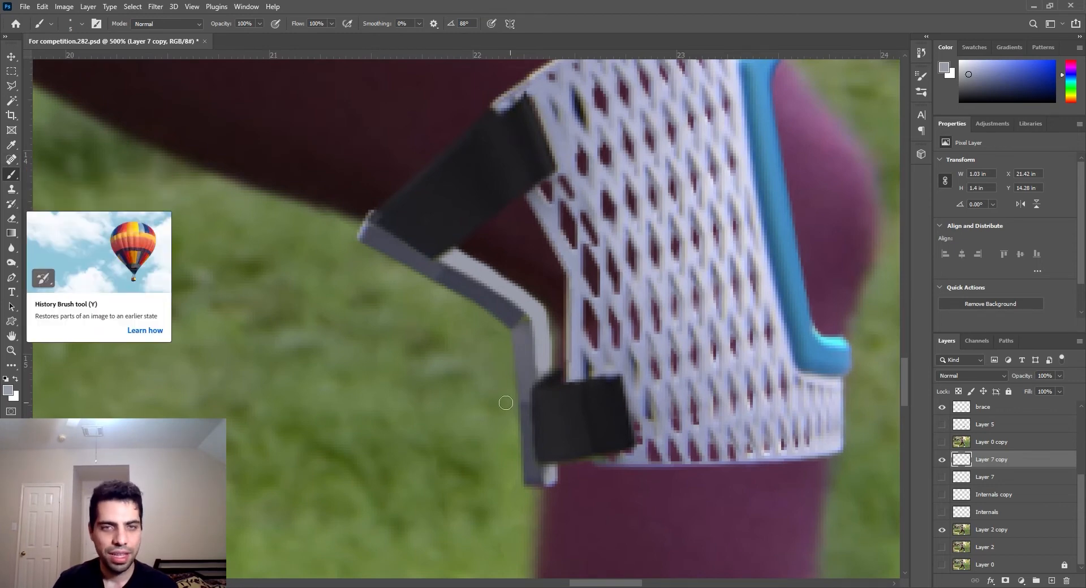
Step: Spot-heal the seam on the outer face of the bar's bend with a smaller brush
{"action": "left_click", "coordinate": [11, 159]}
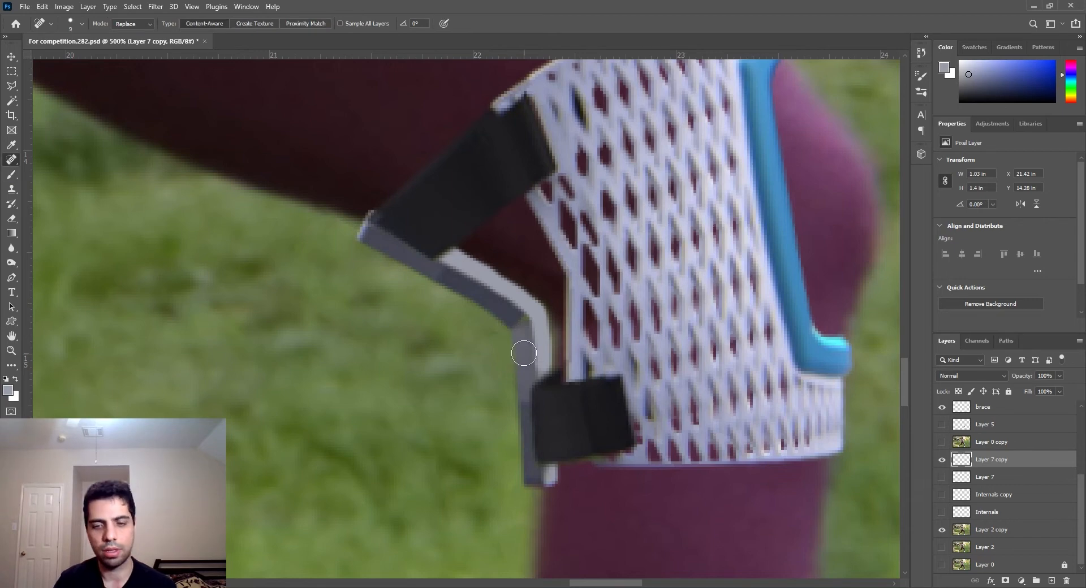
{"action": "key", "text": "bracketleft"}
{"action": "key", "text": "bracketleft"}
{"action": "key", "text": "bracketleft"}
{"action": "key", "text": "bracketleft"}
{"action": "key", "text": "bracketleft"}
{"action": "mouse_move", "coordinate": [520, 322]}
{"action": "left_mouse_down"}
{"action": "mouse_move", "coordinate": [515, 346]}
{"action": "mouse_move", "coordinate": [521, 335]}
{"action": "left_mouse_up"}
{"action": "left_click", "coordinate": [507, 323]}
{"action": "left_click", "coordinate": [526, 232]}
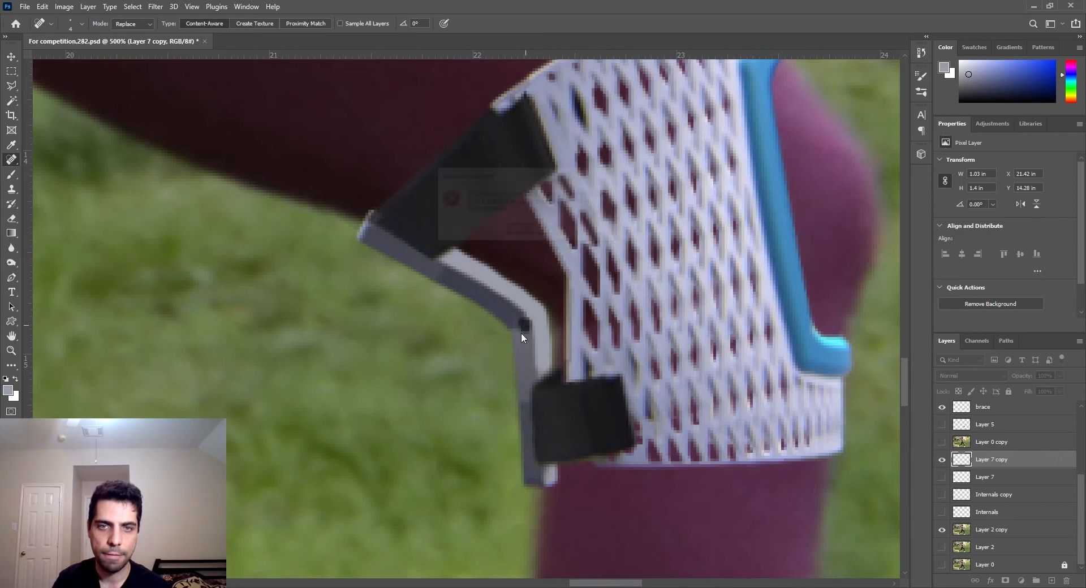
{"action": "left_click", "coordinate": [523, 233]}
Step: Try painting over the bar's outer bend with dark grey sampled from its upper half, and undo the stroke
{"action": "right_click", "coordinate": [16, 163]}
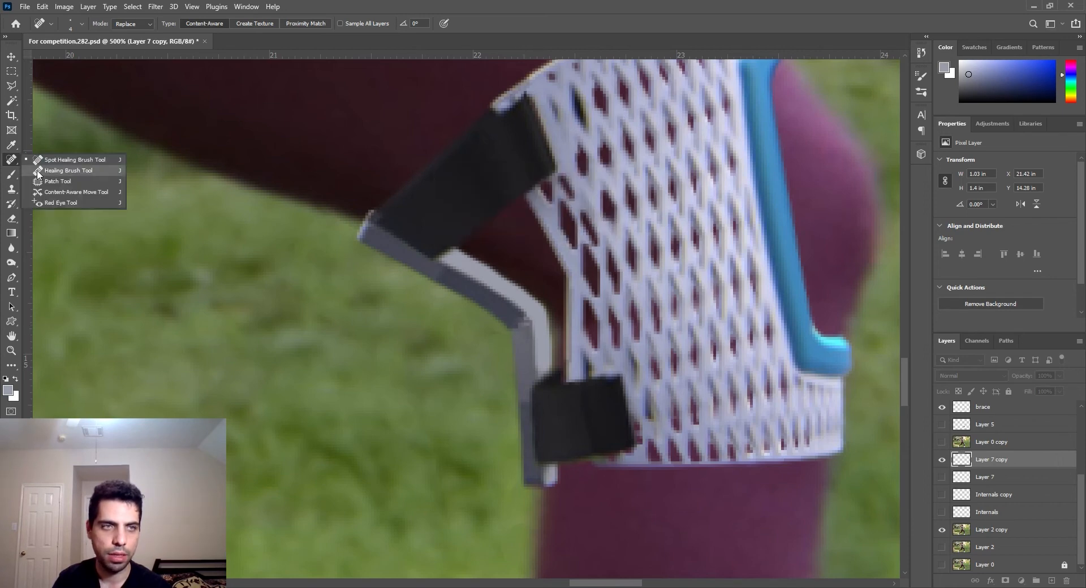
{"action": "left_click", "coordinate": [18, 182]}
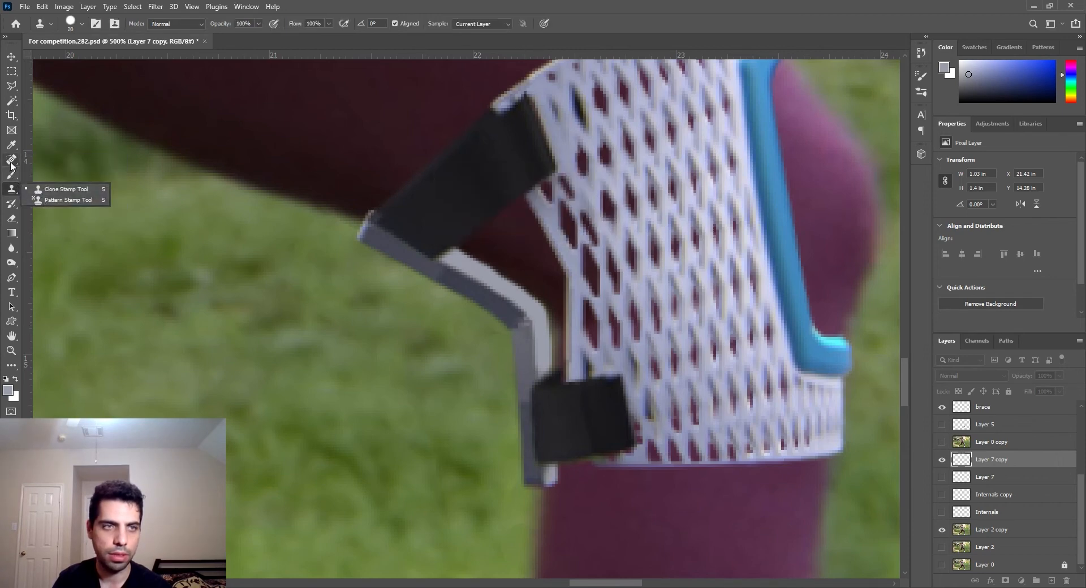
{"action": "left_click", "coordinate": [8, 390]}
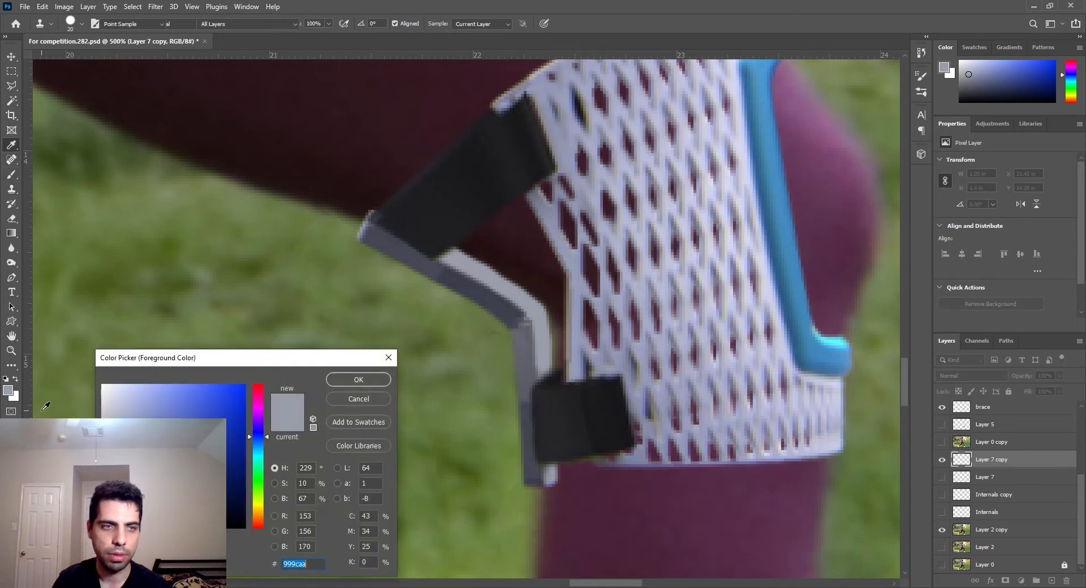
{"action": "left_click", "coordinate": [488, 315]}
{"action": "key", "text": "Return"}
{"action": "key", "text": "b"}
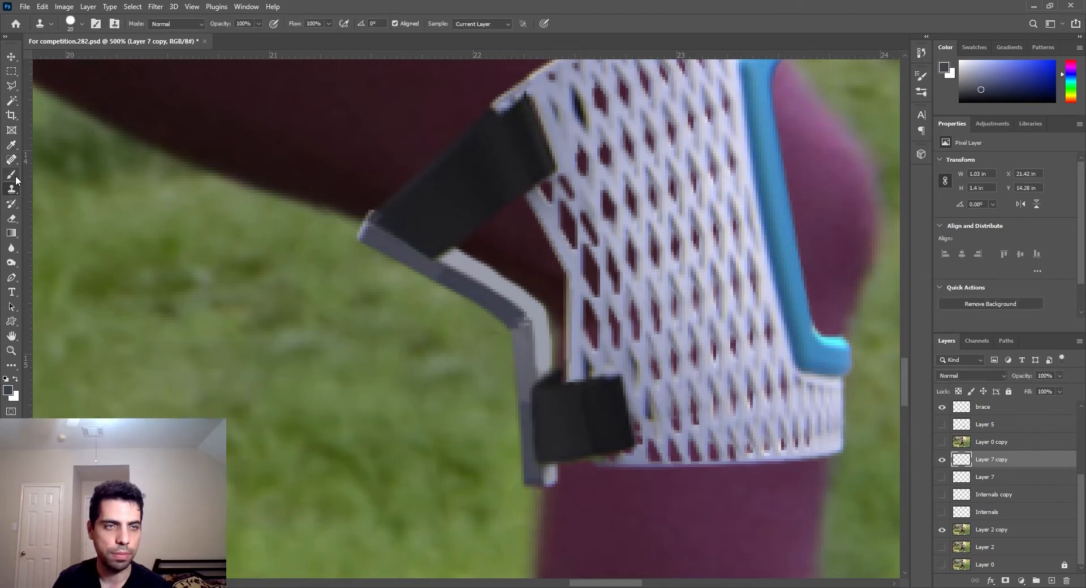
{"action": "mouse_move", "coordinate": [500, 315]}
{"action": "left_mouse_down"}
{"action": "mouse_move", "coordinate": [509, 325]}
{"action": "mouse_move", "coordinate": [492, 310]}
{"action": "left_mouse_up"}
{"action": "key", "text": "ctrl+z"}
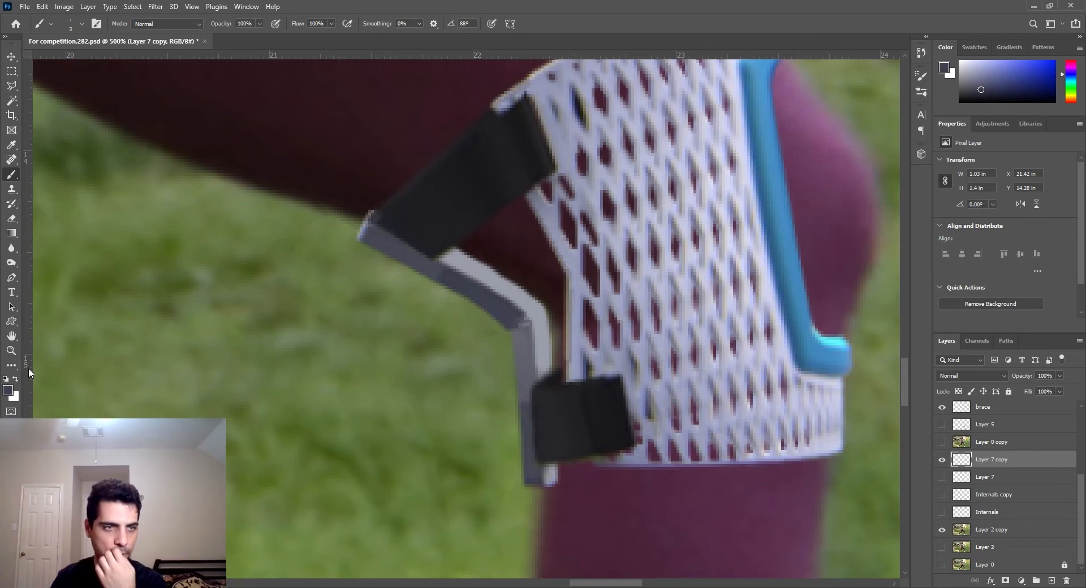
Step: Sample the mid grey of the bar's lower half, just below the bend, as the foreground colour
{"action": "left_click", "coordinate": [7, 391]}
{"action": "left_click", "coordinate": [529, 340]}
{"action": "left_click", "coordinate": [360, 380]}
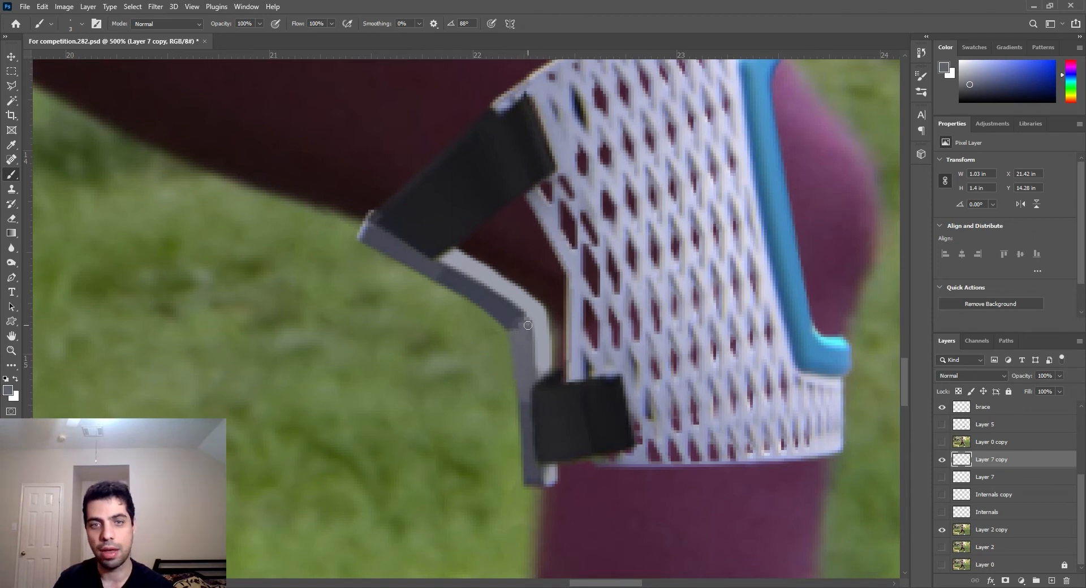
Step: Spot-heal the outer corner of the bar's bend and move the whole bar slightly upwards
{"action": "left_click", "coordinate": [11, 160]}
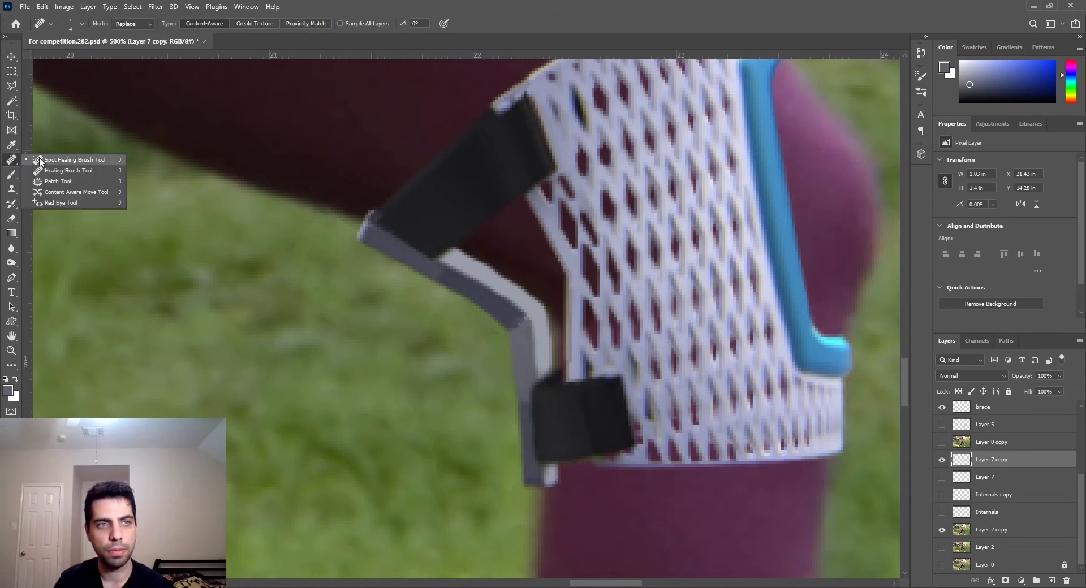
{"action": "left_click", "coordinate": [63, 160]}
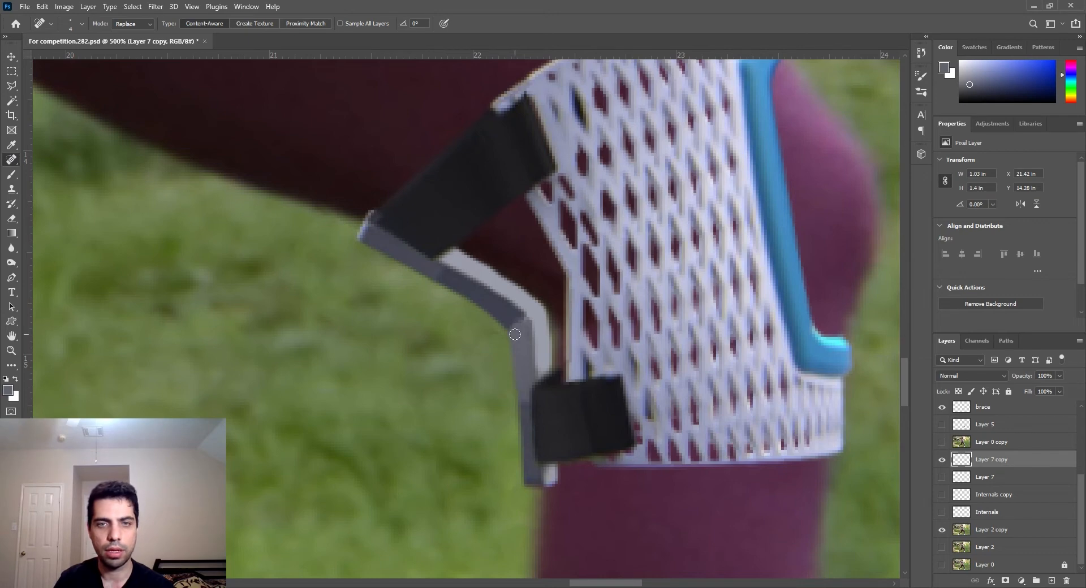
{"action": "left_click_drag", "start_coordinate": [514, 329], "coordinate": [523, 322]}
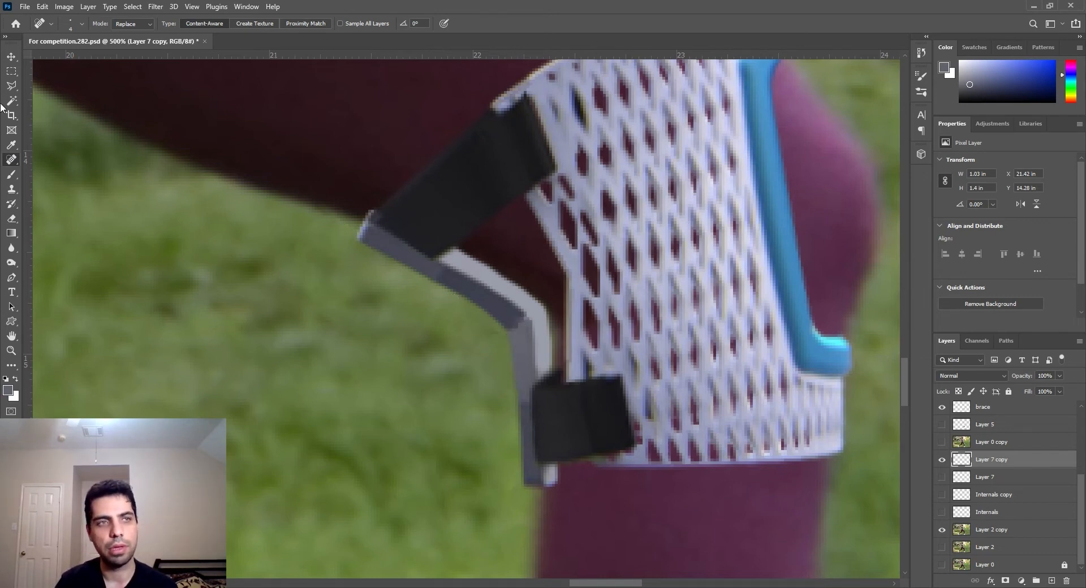
{"action": "key", "text": "v"}
{"action": "left_click_drag", "start_coordinate": [499, 306], "coordinate": [498, 294]}
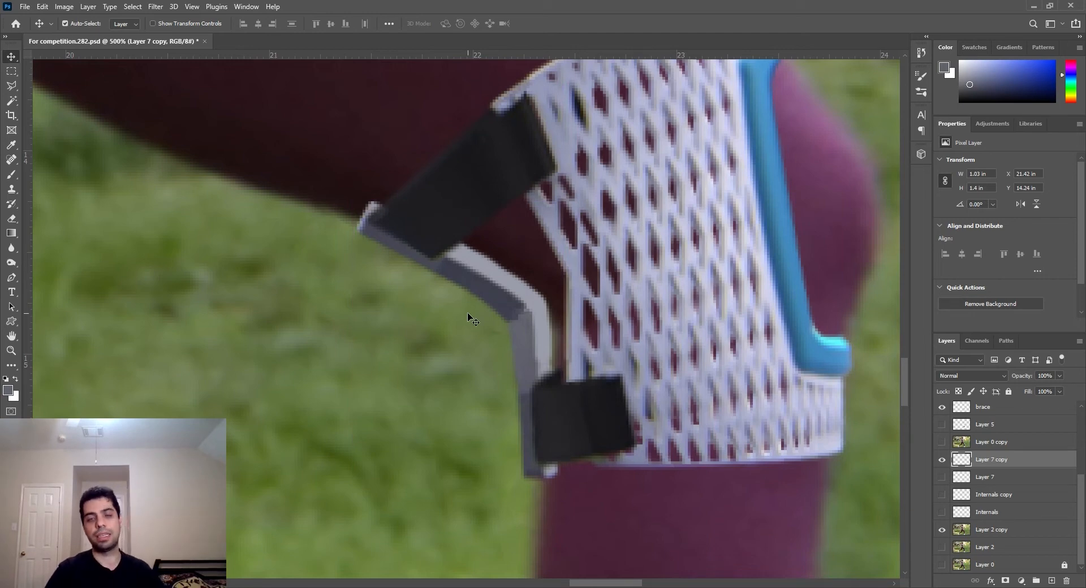
Step: Trim the dark sliver off the upper left corner of the strap2 layer with a polygonal lasso selection
{"action": "left_click", "coordinate": [599, 440]}
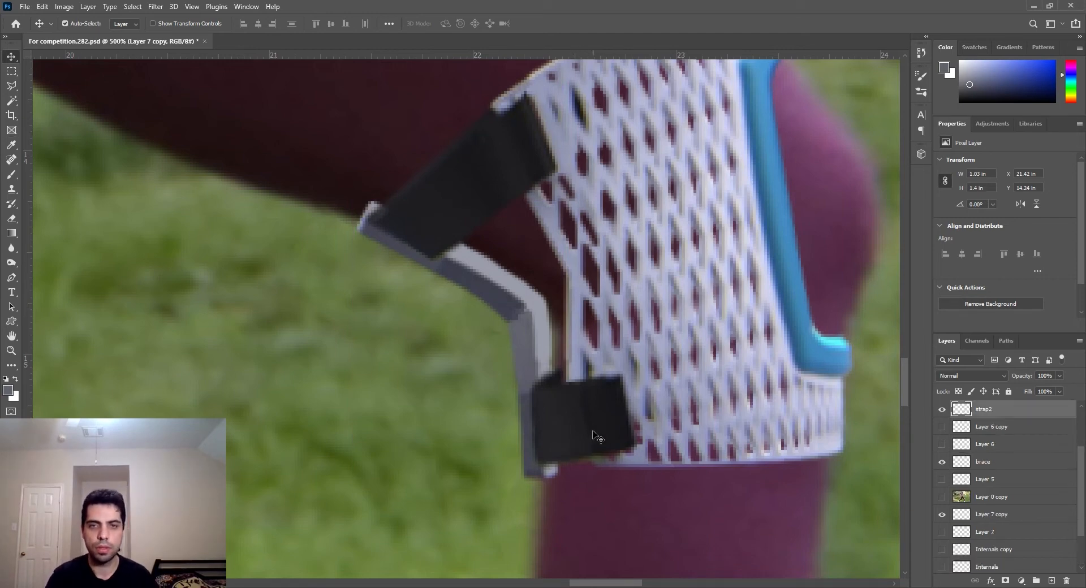
{"action": "left_click", "coordinate": [11, 85]}
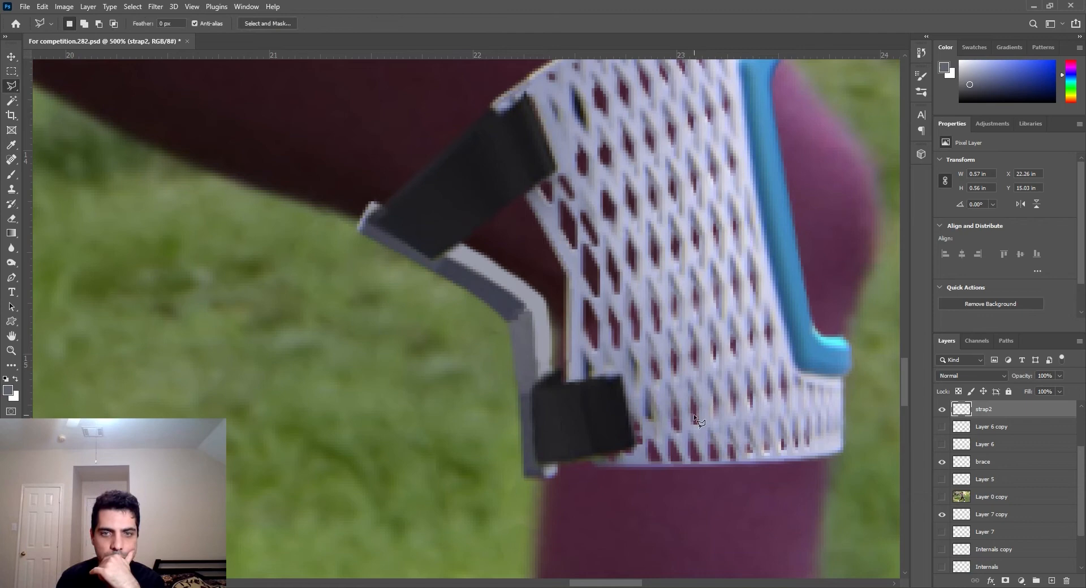
{"action": "left_click", "coordinate": [554, 371]}
{"action": "left_click", "coordinate": [554, 385]}
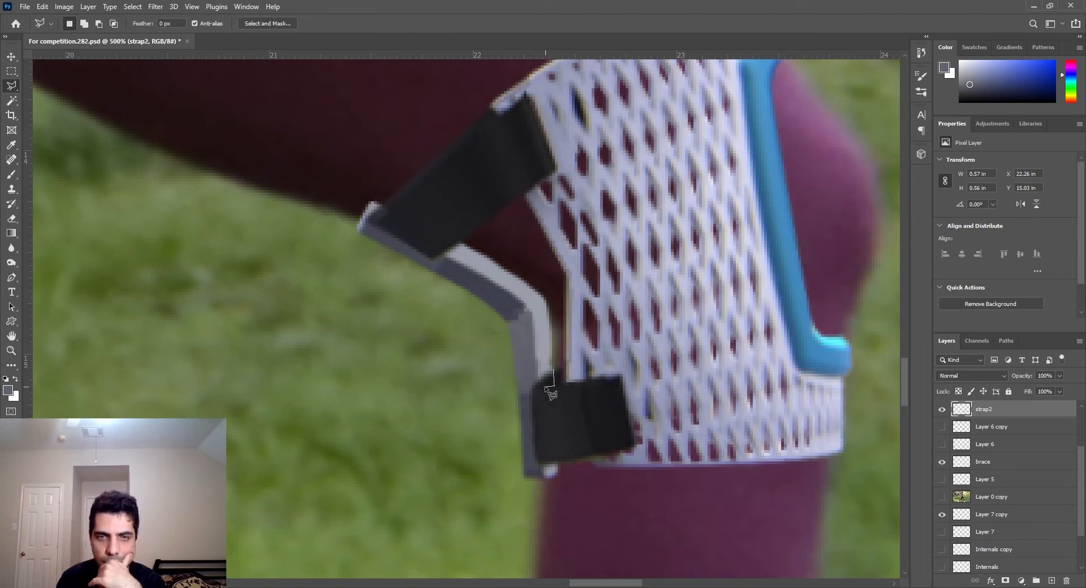
{"action": "left_click", "coordinate": [528, 372]}
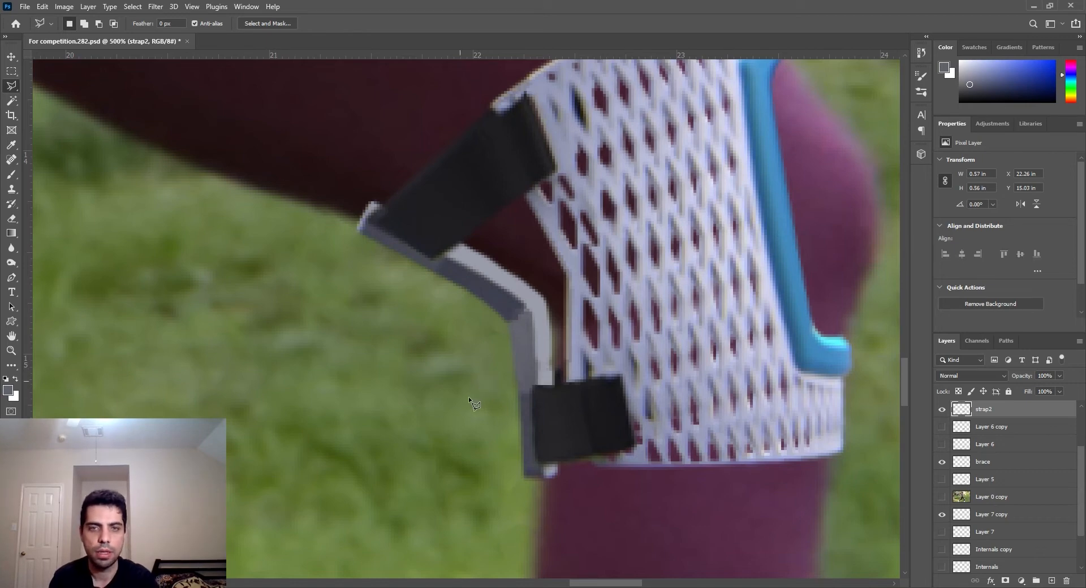
{"action": "left_click_drag", "start_coordinate": [456, 370], "coordinate": [483, 415]}
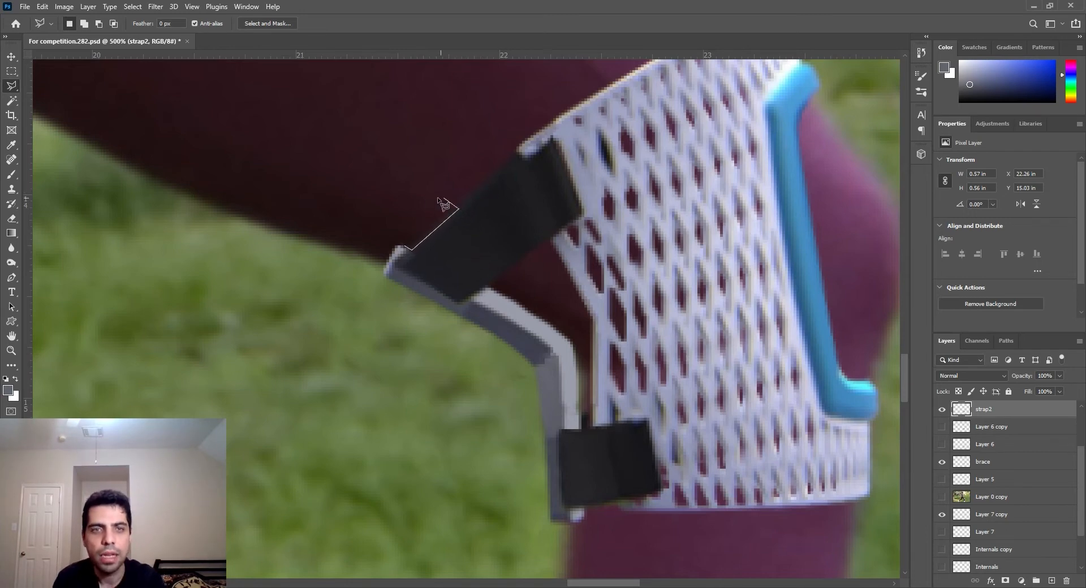
{"action": "key", "text": "Escape"}
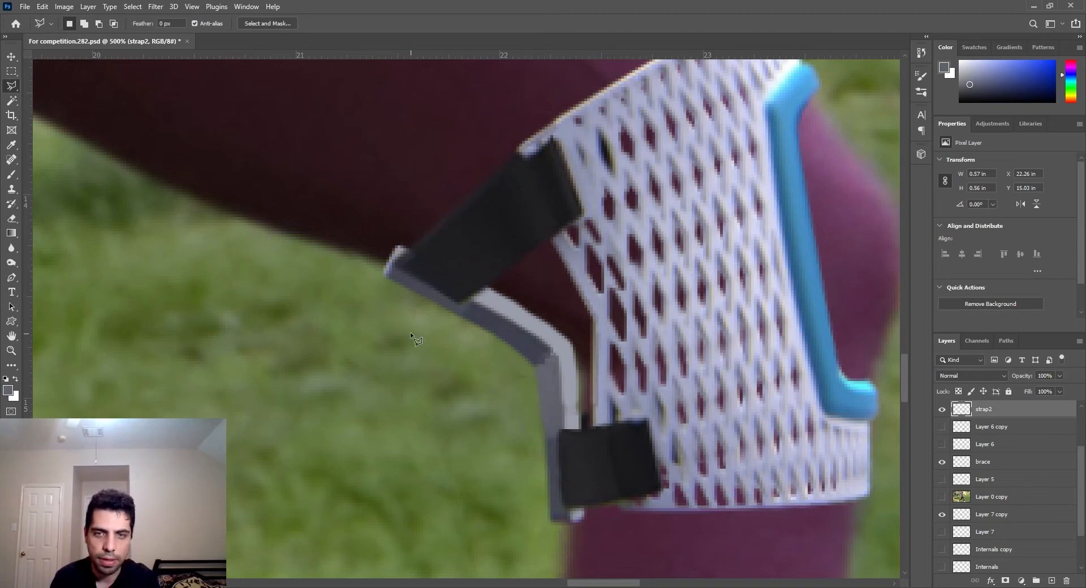
Step: Examine how the brace, straps and bent bar look in the whole photo and up close at the knee
{"action": "key", "text": "ctrl+0"}
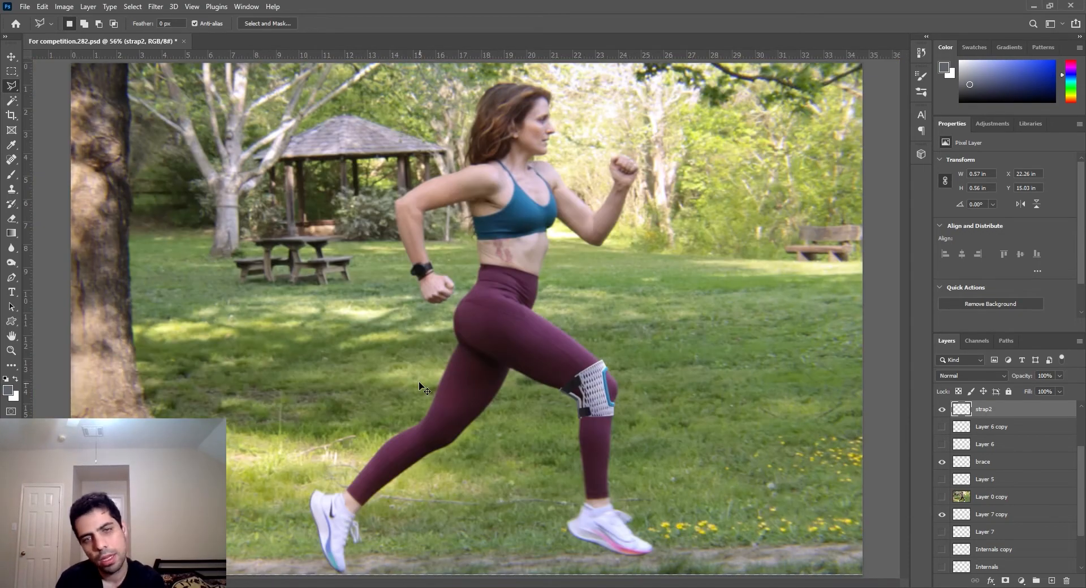
{"action": "key", "text": "ctrl+plus"}
{"action": "key", "text": "ctrl+plus"}
{"action": "key", "text": "ctrl+plus"}
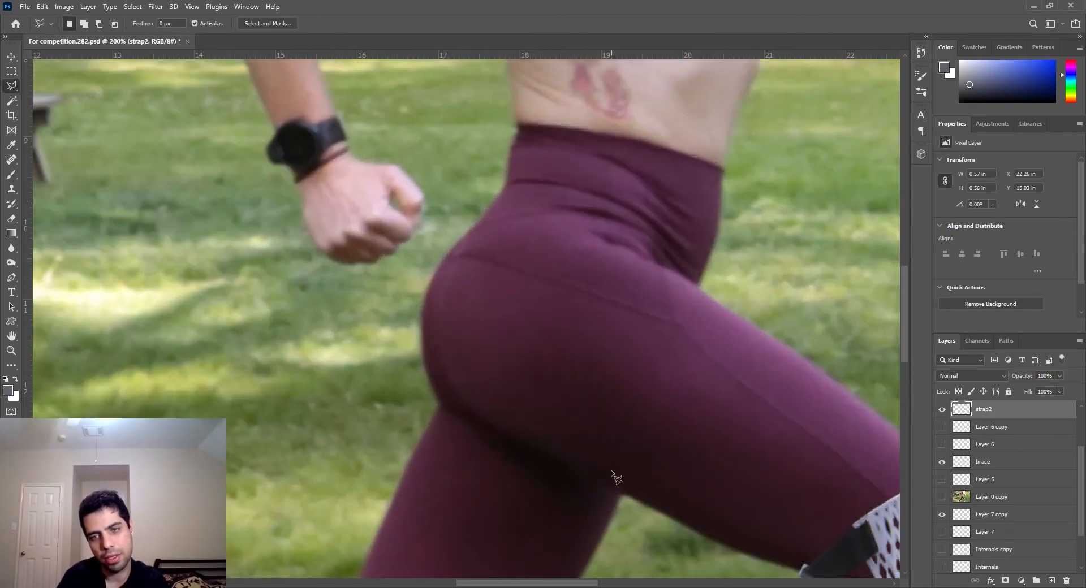
{"action": "left_click_drag", "start_coordinate": [611, 470], "coordinate": [302, 220]}
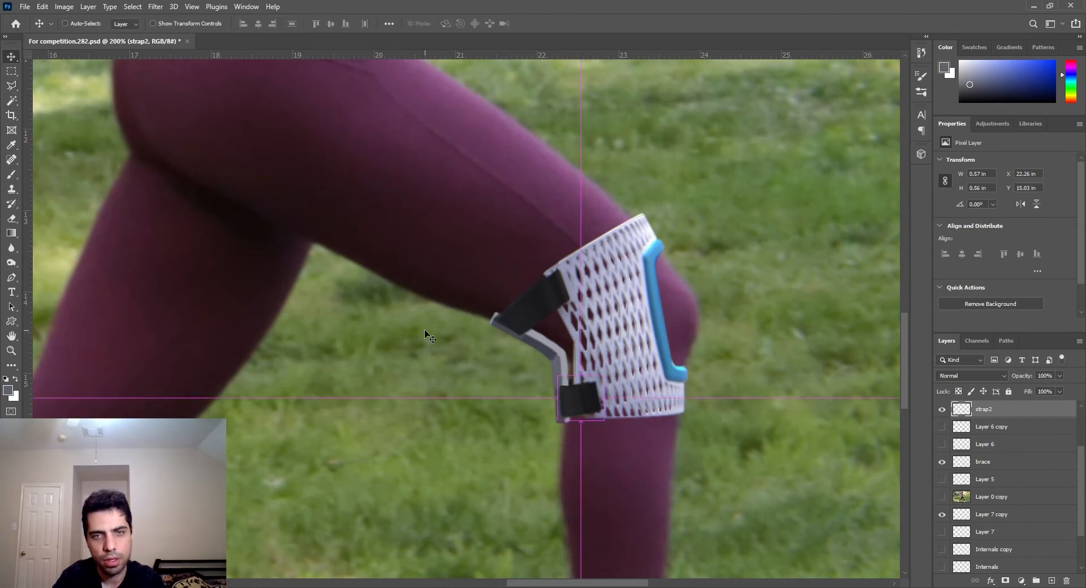
{"action": "key", "text": "ctrl+plus"}
{"action": "key", "text": "ctrl+plus"}
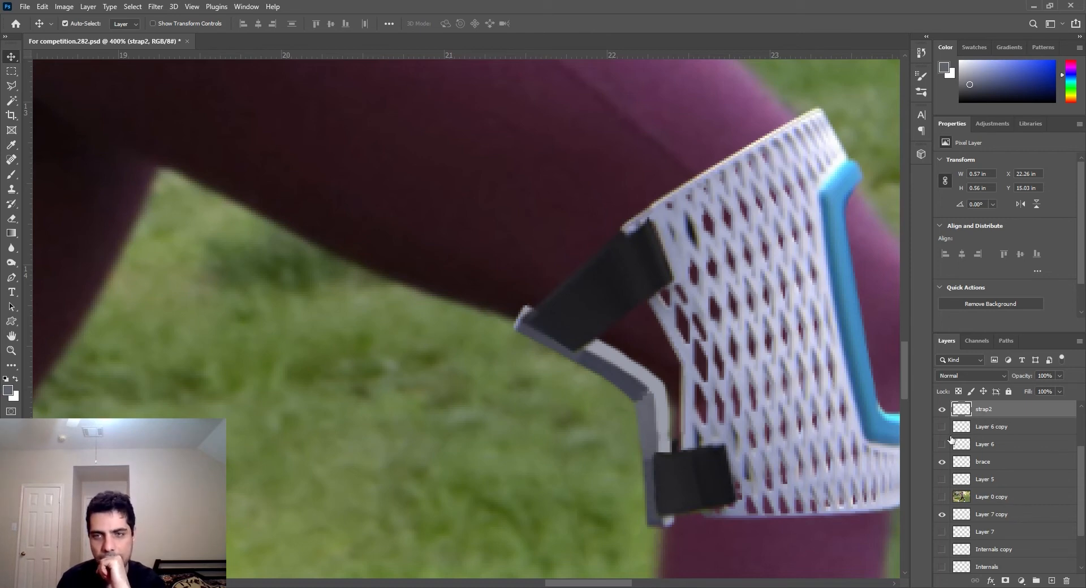
Step: Hide the bent bar on Layer 7 copy and bring back the original bar as a duplicate of the Internals layer
{"action": "left_click", "coordinate": [664, 401]}
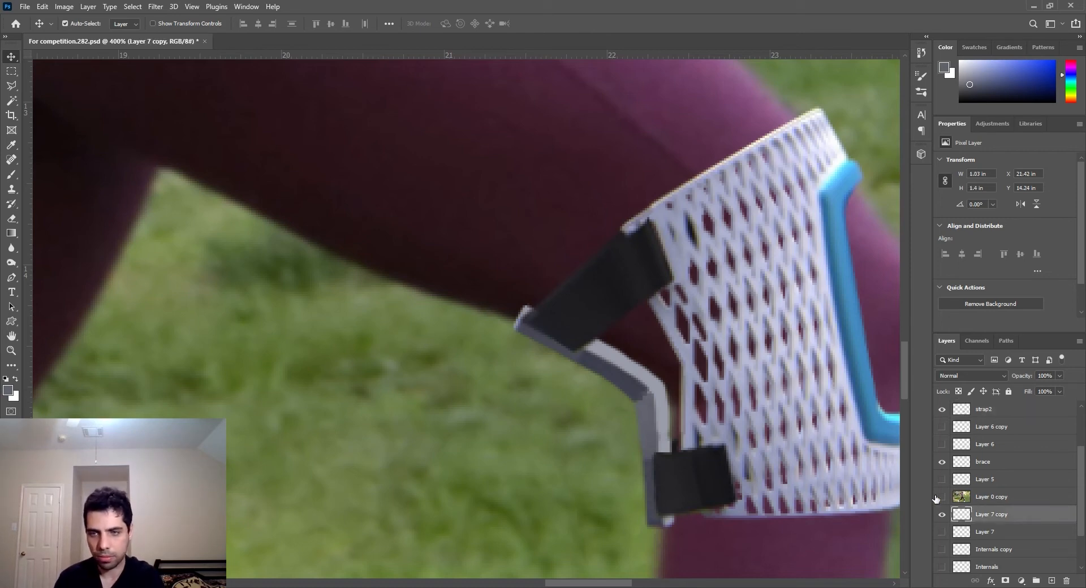
{"action": "left_click", "coordinate": [942, 514]}
{"action": "scroll", "coordinate": [941, 517], "scroll_direction": "down", "scroll_amount": 1}
{"action": "left_click", "coordinate": [942, 531]}
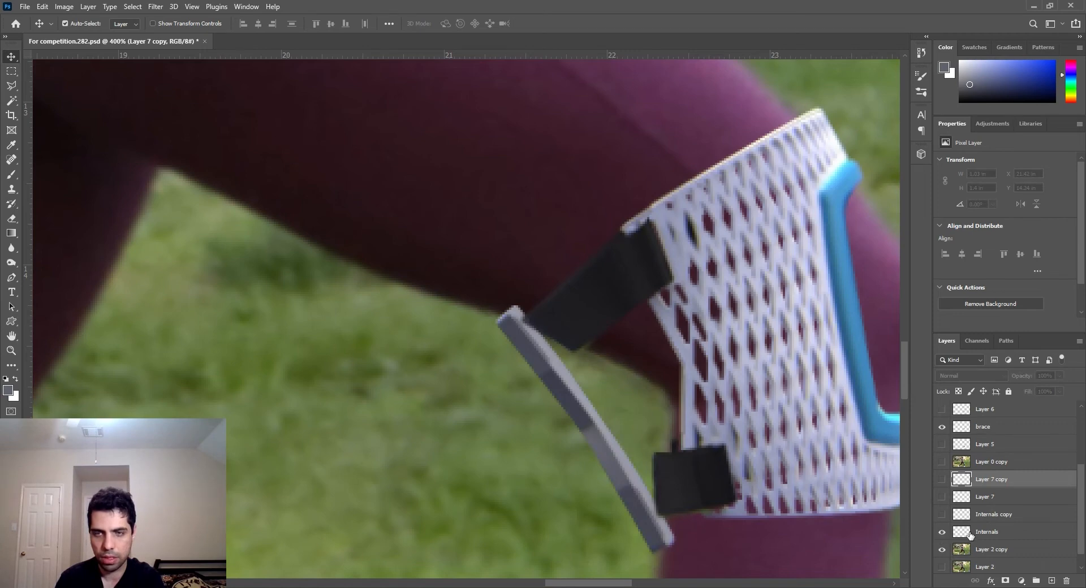
{"action": "left_click", "coordinate": [971, 534]}
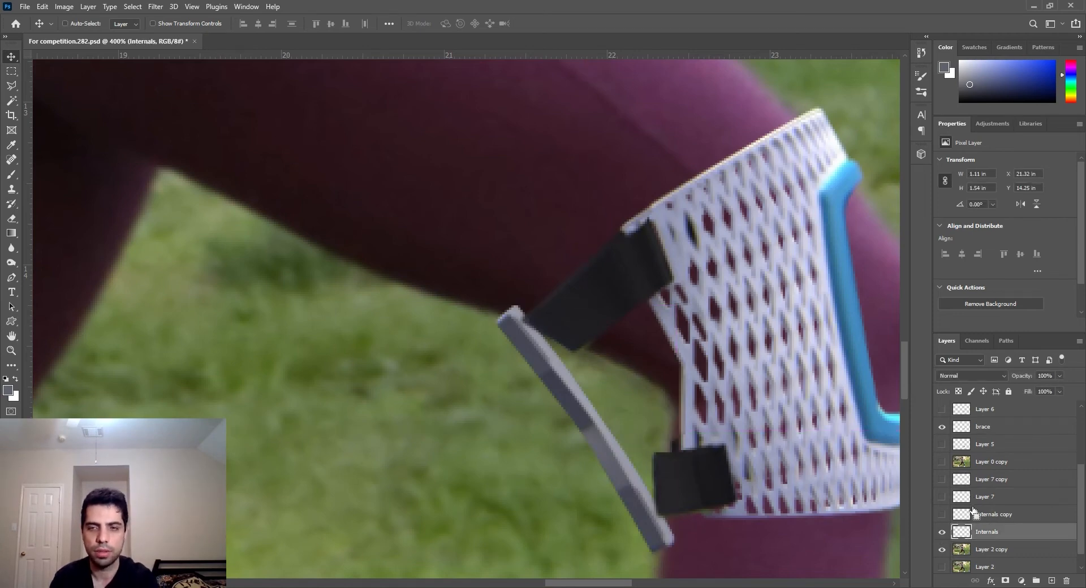
{"action": "key", "text": "j"}
{"action": "key", "text": "ctrl+j"}
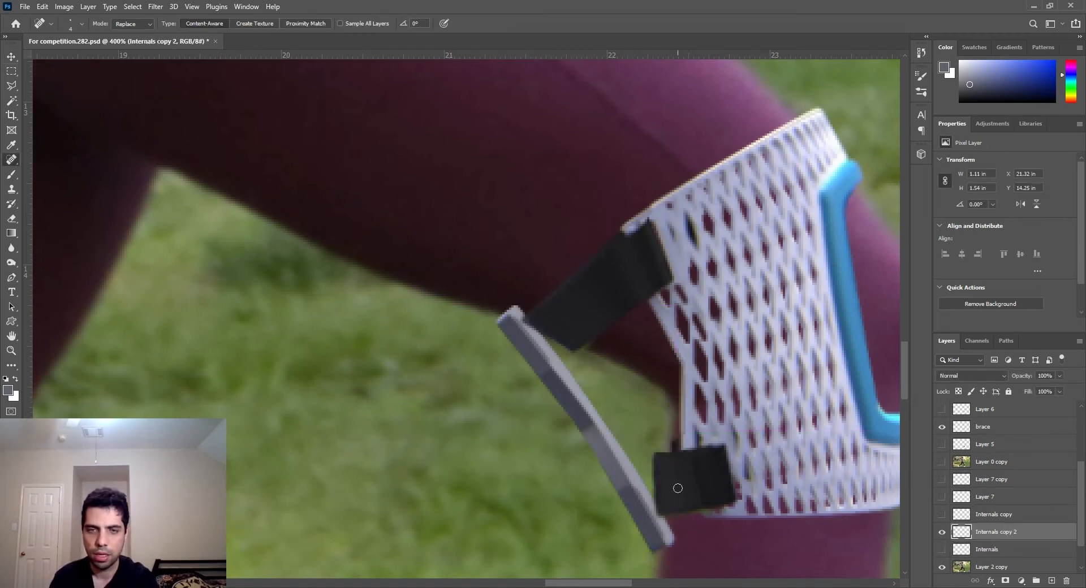
Step: Warp the duplicated bar into a smooth curve that bulges towards the back of the knee
{"action": "key", "text": "ctrl+t"}
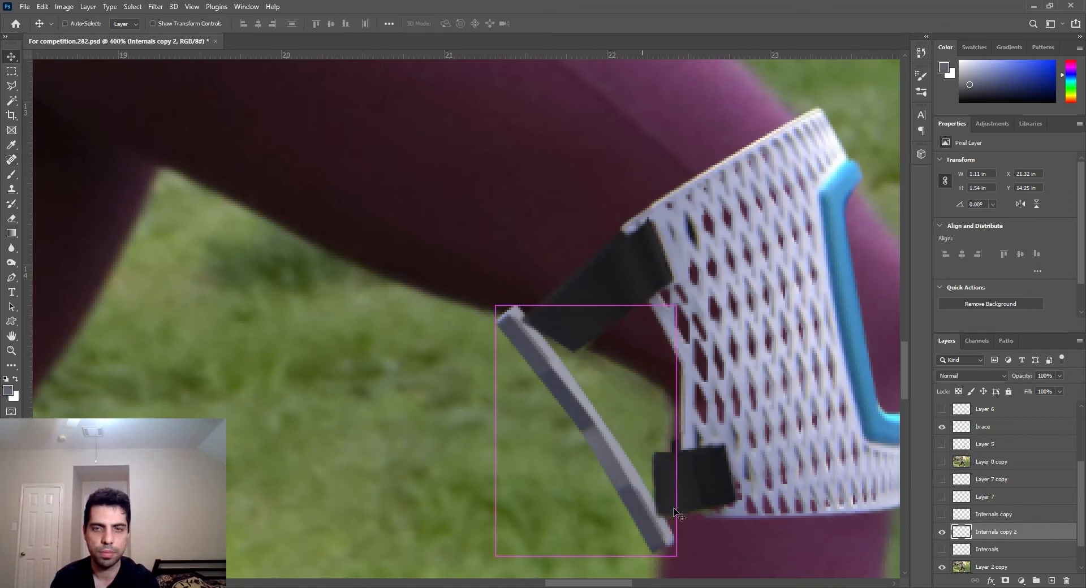
{"action": "right_click", "coordinate": [657, 472]}
{"action": "left_click", "coordinate": [672, 318]}
{"action": "left_click_drag", "start_coordinate": [608, 417], "coordinate": [634, 412]}
{"action": "left_click", "coordinate": [560, 23]}
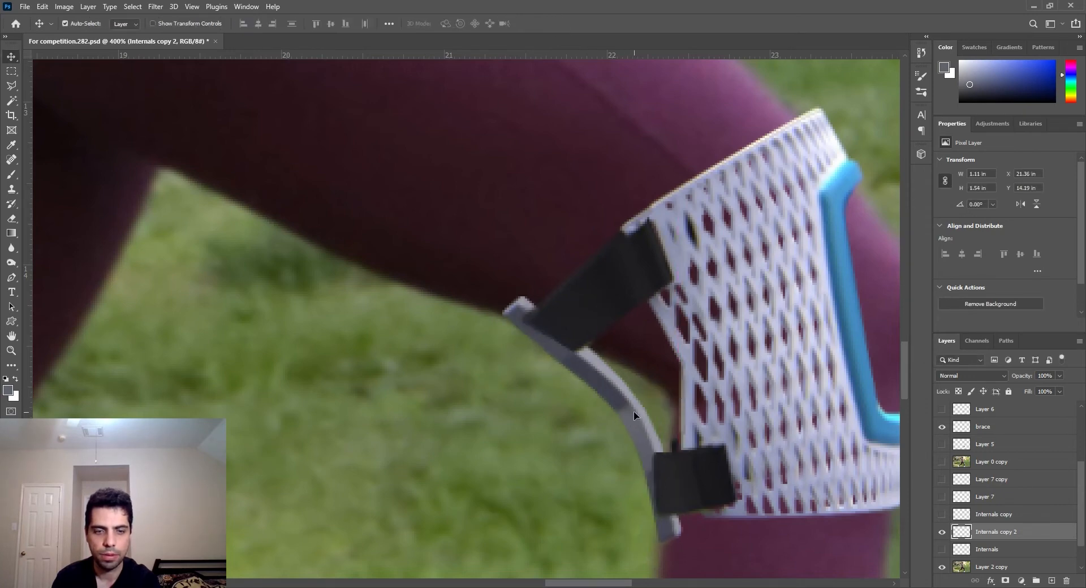
Step: Distort the curved bar's corners and edges so its ends line up with the upper and lower straps
{"action": "key", "text": "ctrl+t"}
{"action": "right_click", "coordinate": [646, 491]}
{"action": "left_click", "coordinate": [634, 477]}
{"action": "right_click", "coordinate": [635, 480]}
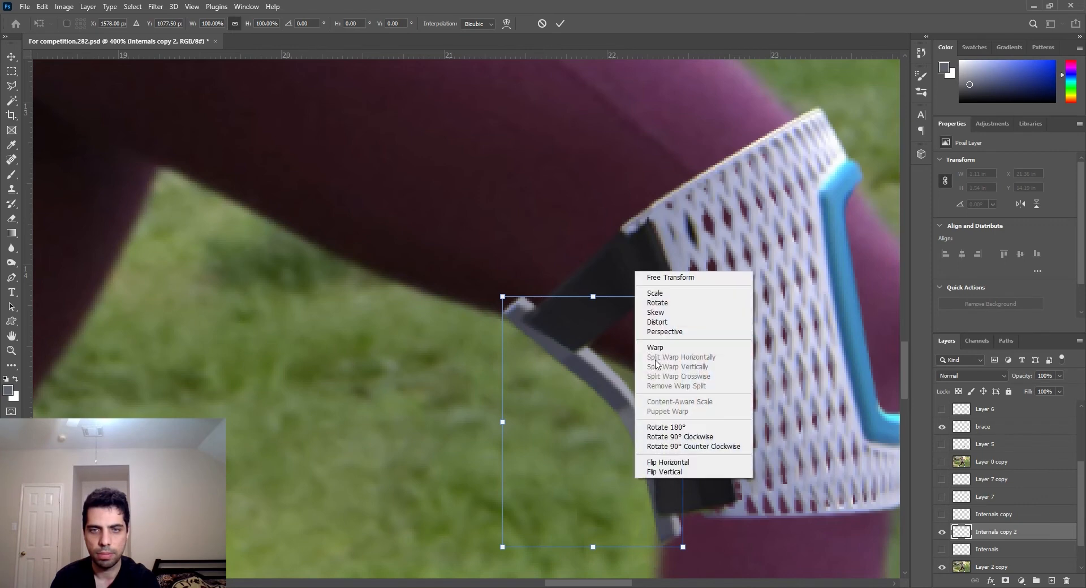
{"action": "left_click", "coordinate": [657, 322]}
{"action": "left_click_drag", "start_coordinate": [684, 547], "coordinate": [673, 547]}
{"action": "left_click_drag", "start_coordinate": [678, 422], "coordinate": [684, 411]}
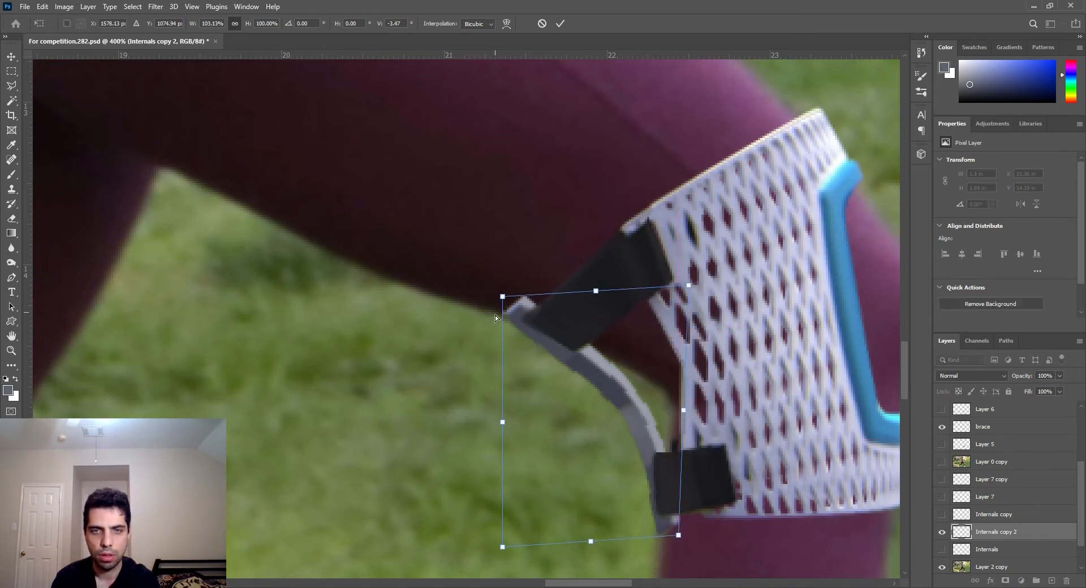
{"action": "left_click_drag", "start_coordinate": [502, 296], "coordinate": [499, 309]}
{"action": "left_click_drag", "start_coordinate": [623, 384], "coordinate": [623, 379]}
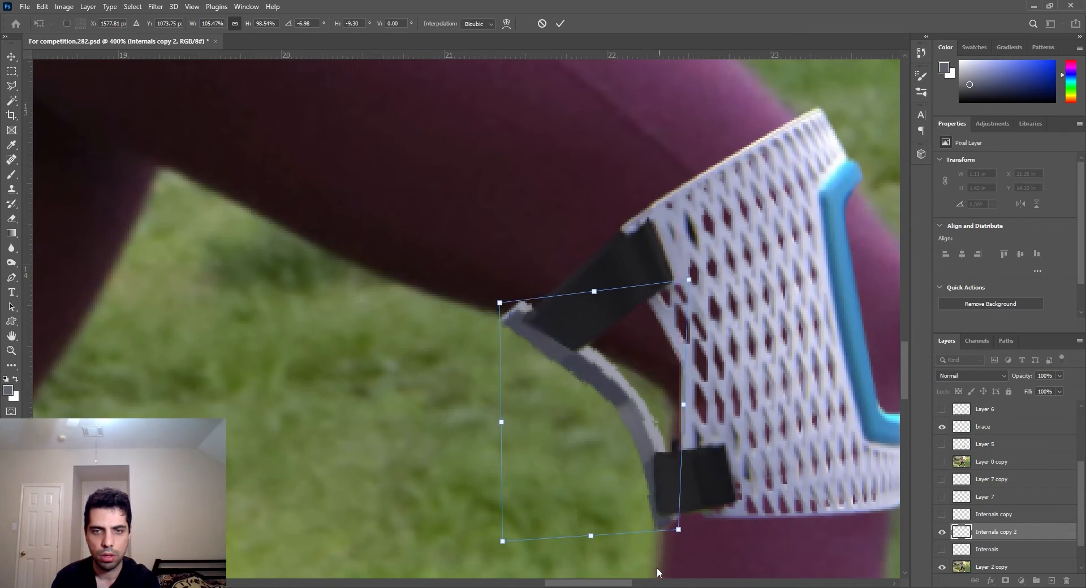
{"action": "left_click_drag", "start_coordinate": [590, 536], "coordinate": [579, 531]}
{"action": "mouse_move", "coordinate": [667, 476]}
{"action": "left_mouse_down"}
{"action": "mouse_move", "coordinate": [671, 485]}
{"action": "mouse_move", "coordinate": [675, 469]}
{"action": "left_mouse_up"}
Step: Warp the bar again to refine its curve between the two straps and apply the transformation
{"action": "right_click", "coordinate": [675, 469]}
{"action": "left_click", "coordinate": [673, 334]}
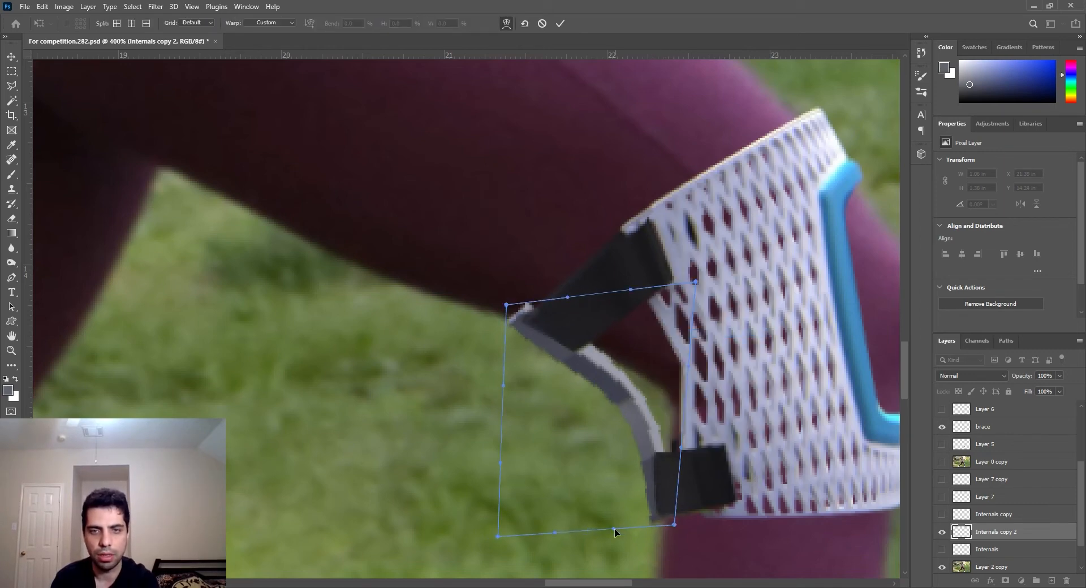
{"action": "left_click_drag", "start_coordinate": [616, 529], "coordinate": [596, 527]}
{"action": "left_click_drag", "start_coordinate": [680, 448], "coordinate": [689, 450]}
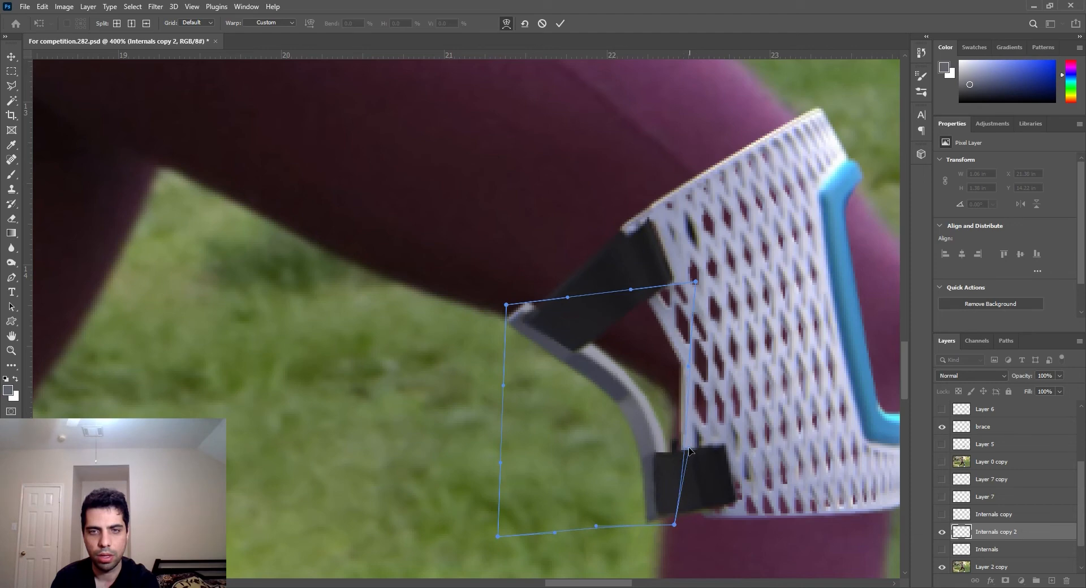
{"action": "mouse_move", "coordinate": [576, 374]}
{"action": "left_mouse_down"}
{"action": "mouse_move", "coordinate": [546, 374]}
{"action": "mouse_move", "coordinate": [576, 379]}
{"action": "left_mouse_up"}
{"action": "left_click_drag", "start_coordinate": [503, 389], "coordinate": [497, 390]}
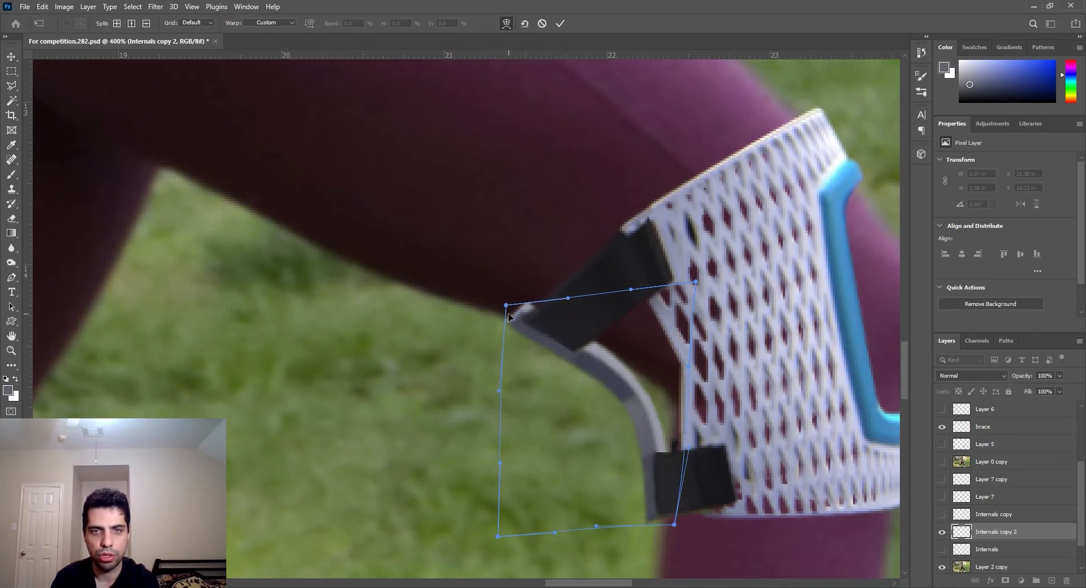
{"action": "left_click_drag", "start_coordinate": [509, 316], "coordinate": [510, 310]}
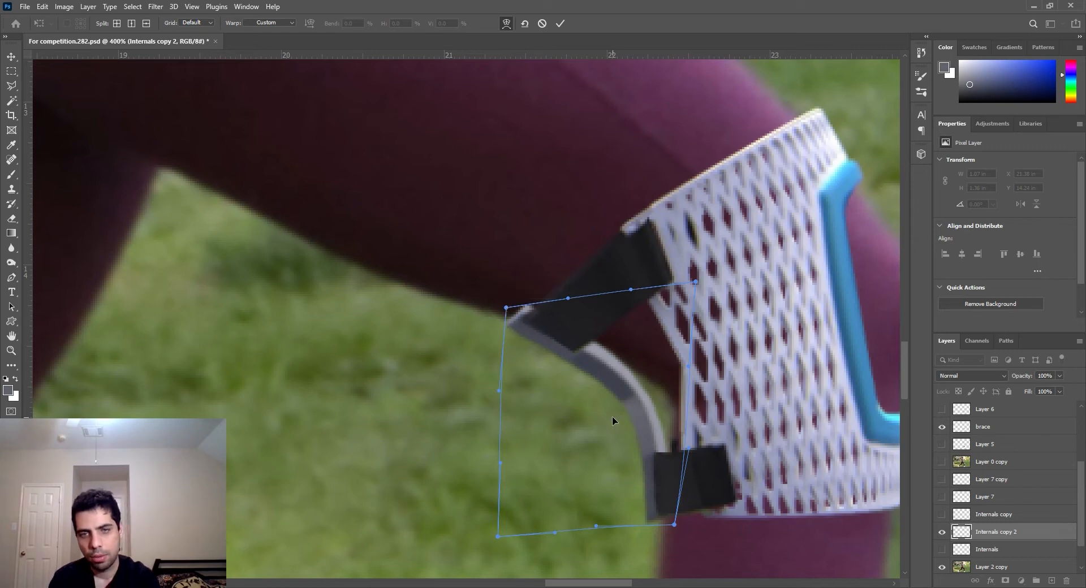
{"action": "left_click_drag", "start_coordinate": [637, 385], "coordinate": [656, 380]}
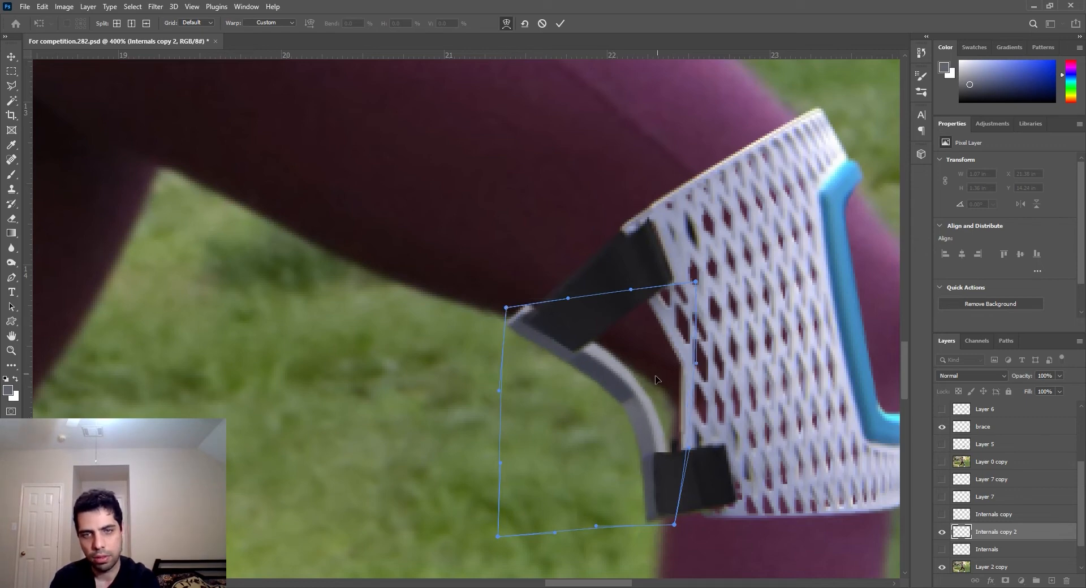
{"action": "key", "text": "Return"}
Step: Select the curved bar behind the knee, on the Internals copy 2 layer
{"action": "key", "text": "ctrl+0"}
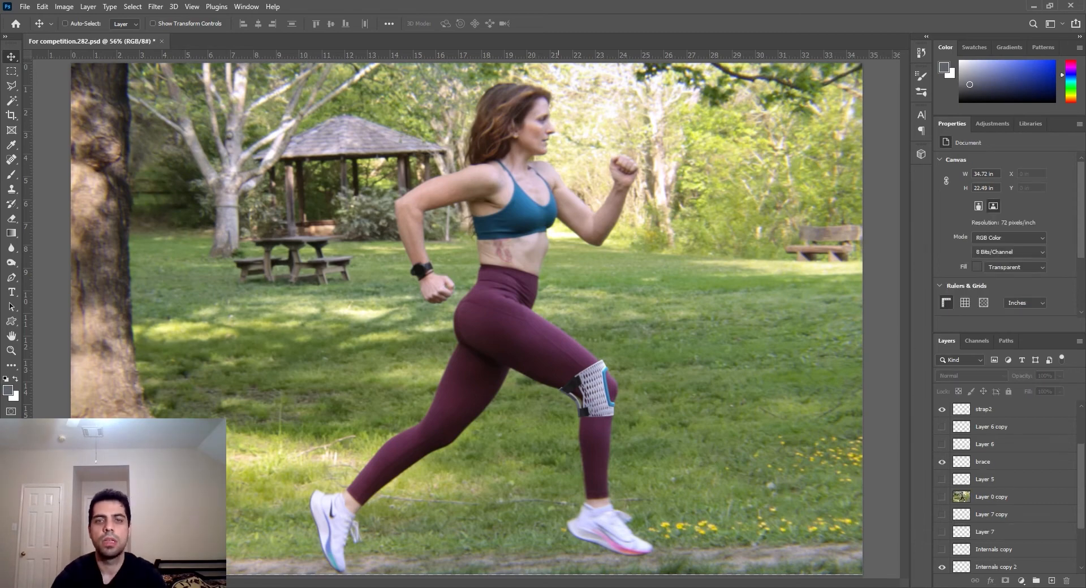
{"action": "key", "text": "ctrl+plus"}
{"action": "key", "text": "ctrl+plus"}
{"action": "key", "text": "ctrl+plus"}
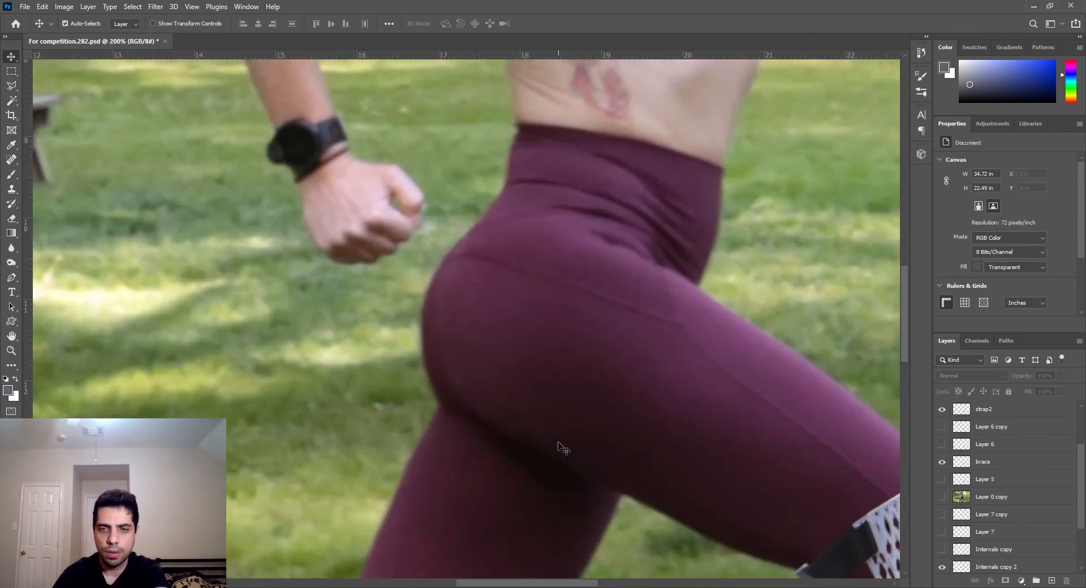
{"action": "left_click_drag", "start_coordinate": [725, 569], "coordinate": [417, 338]}
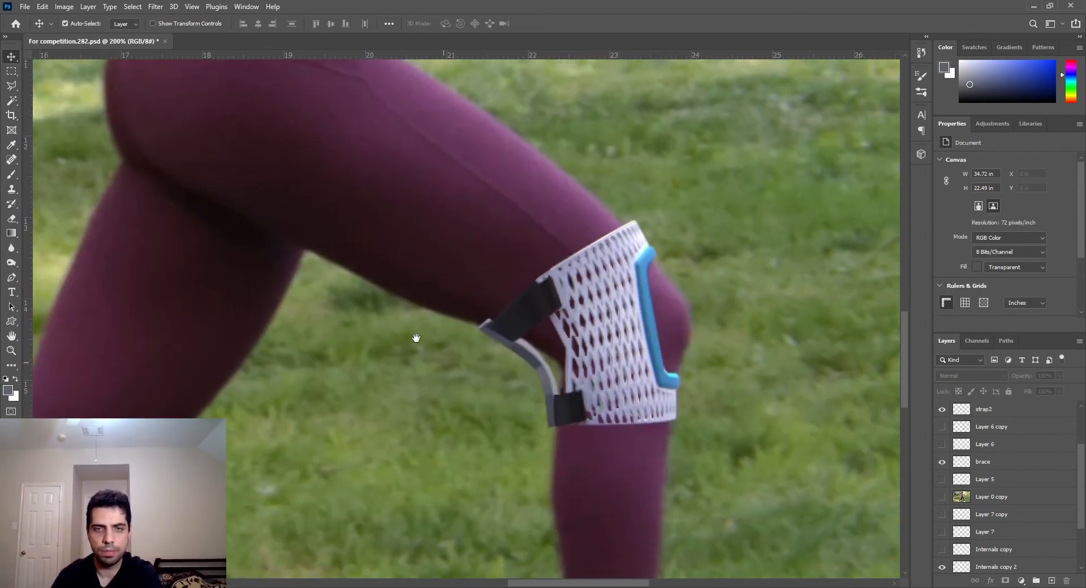
{"action": "left_click", "coordinate": [544, 379]}
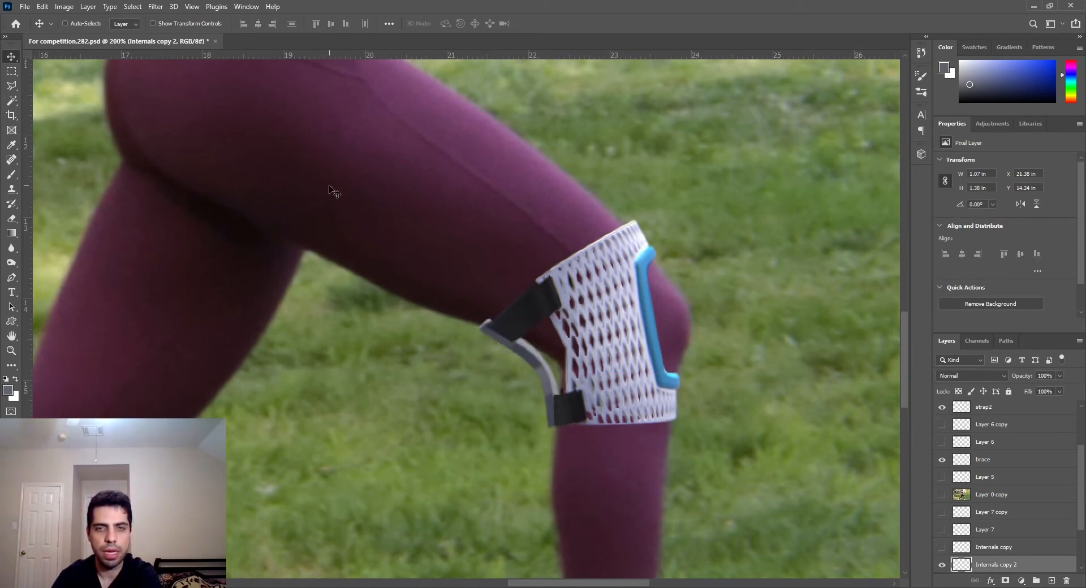
{"action": "left_click", "coordinate": [962, 565], "text": "ctrl"}
{"action": "left_click", "coordinate": [157, 7]}
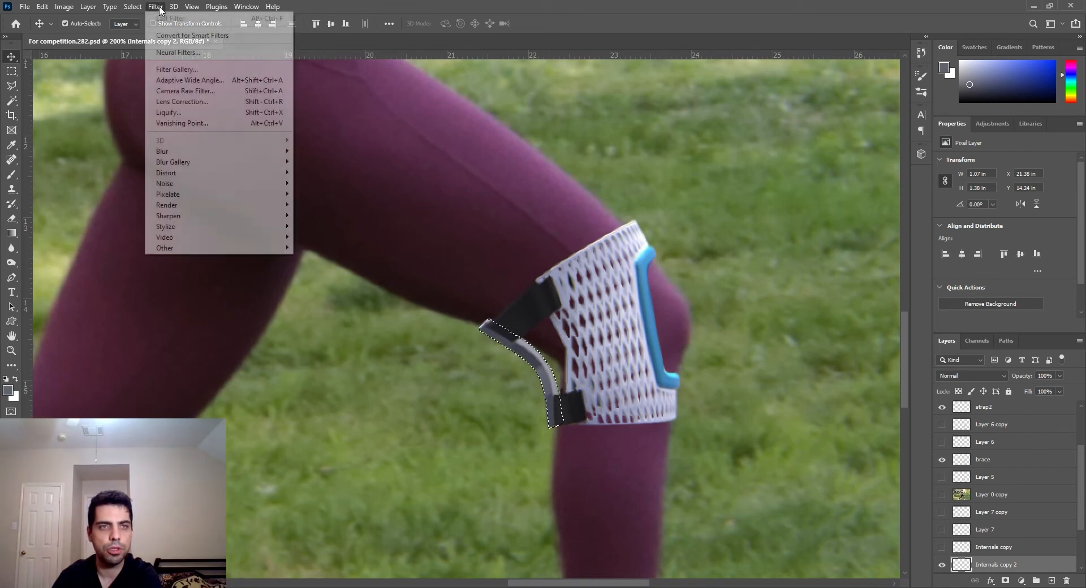
{"action": "mouse_move", "coordinate": [225, 216]}
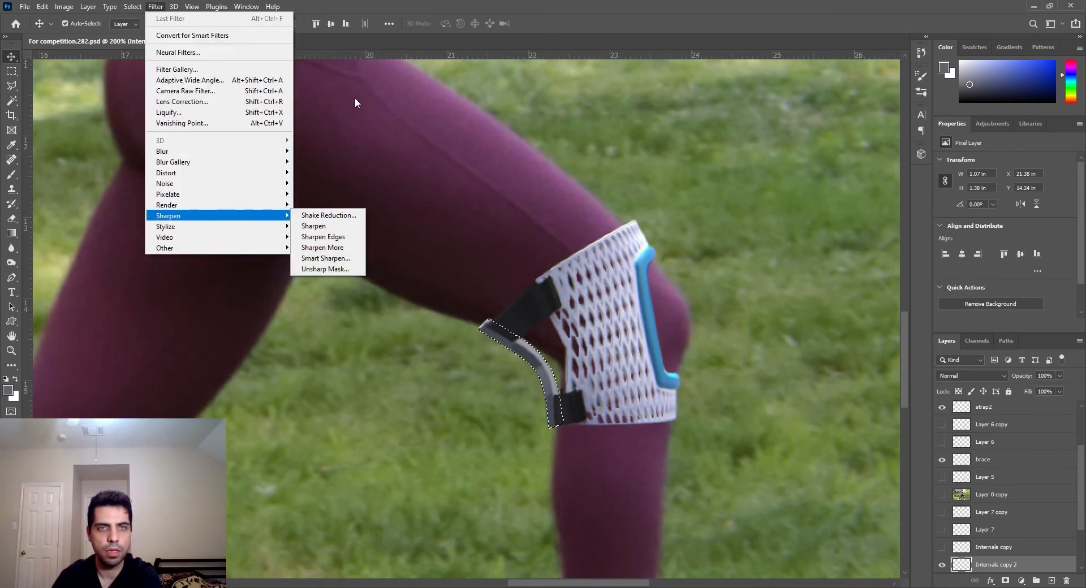
{"action": "left_click", "coordinate": [456, 5]}
{"action": "key", "text": "ctrl+d"}
Step: Apply the Sharpen Edges filter to the curved bar
{"action": "left_click", "coordinate": [155, 6]}
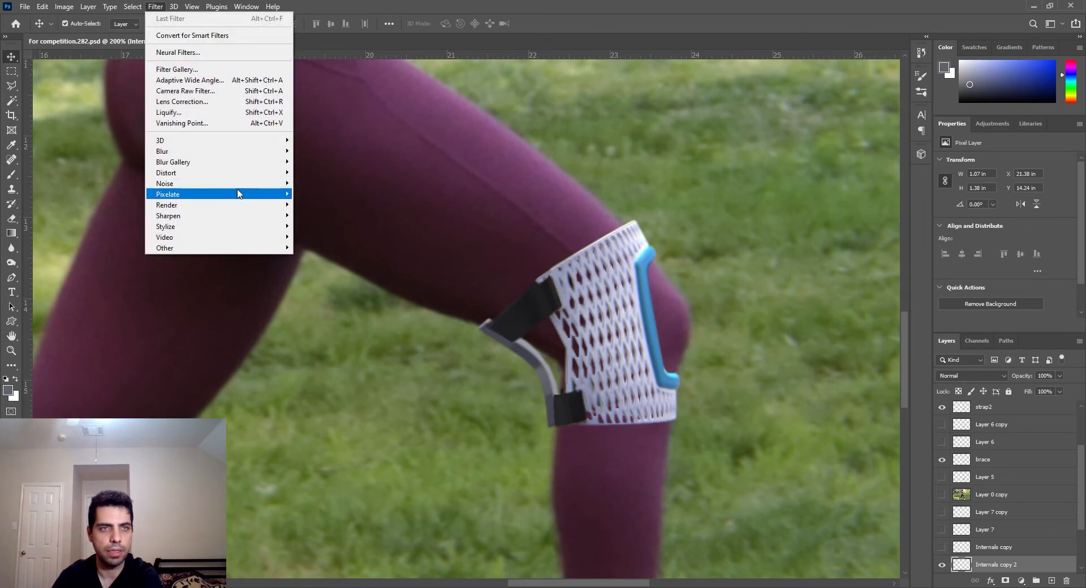
{"action": "mouse_move", "coordinate": [249, 217]}
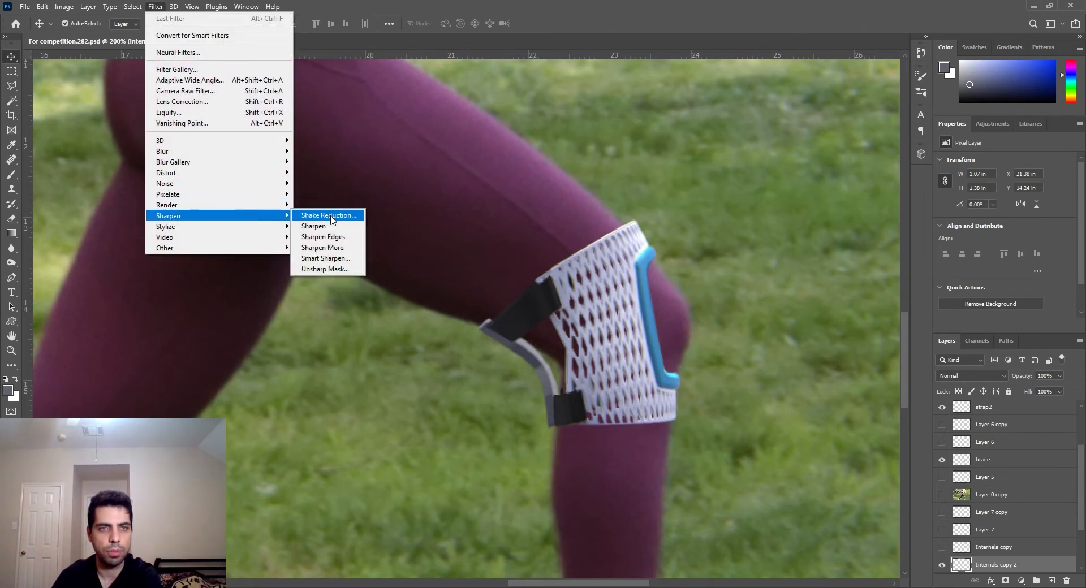
{"action": "left_click", "coordinate": [350, 237]}
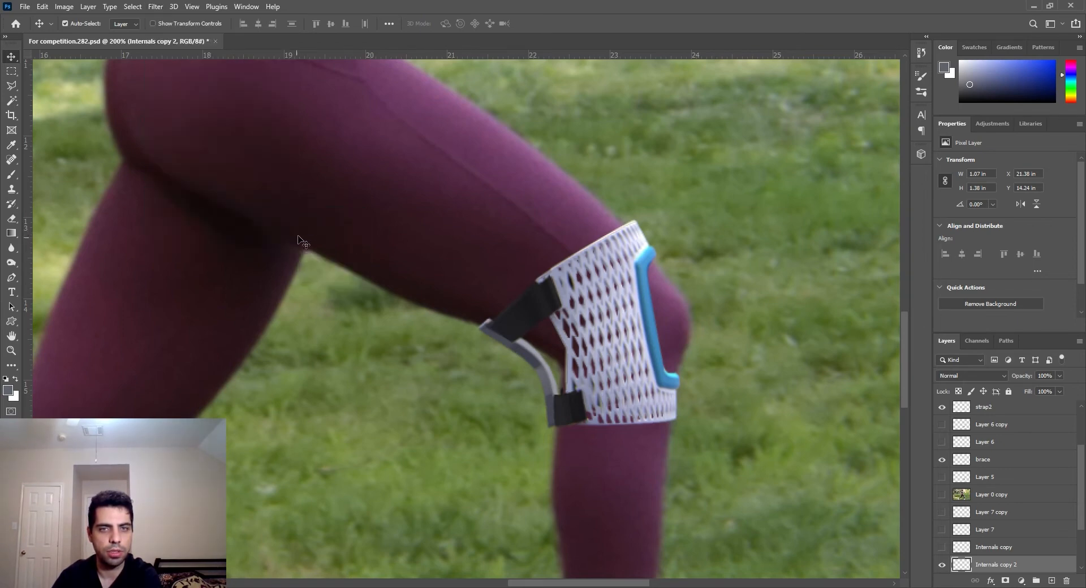
Step: Try the Sharpen More filter on the curved bar and undo it
{"action": "left_click", "coordinate": [154, 7]}
{"action": "mouse_move", "coordinate": [210, 216]}
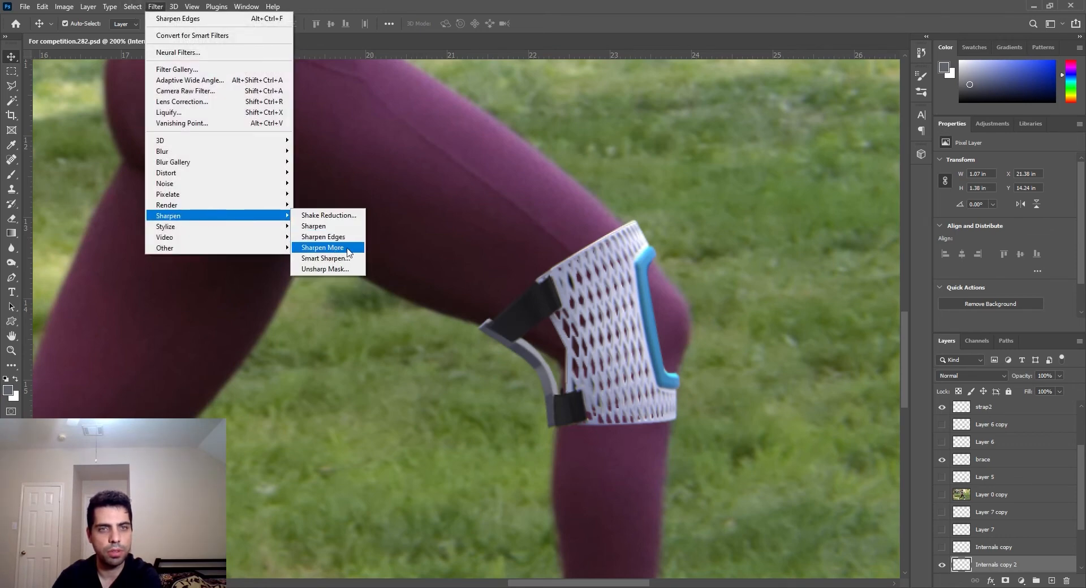
{"action": "left_click", "coordinate": [347, 248]}
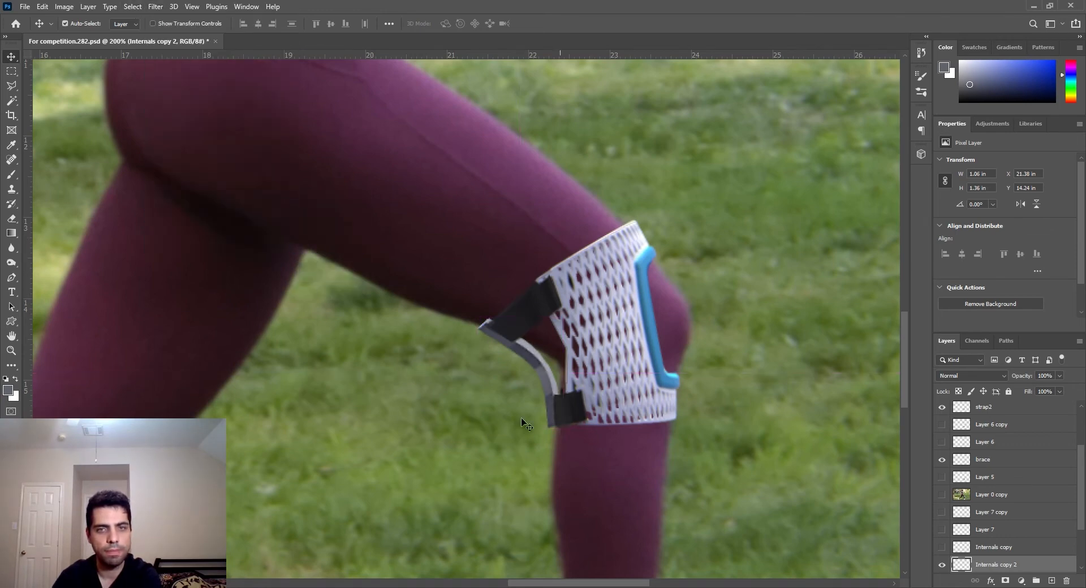
{"action": "key", "text": "ctrl+f"}
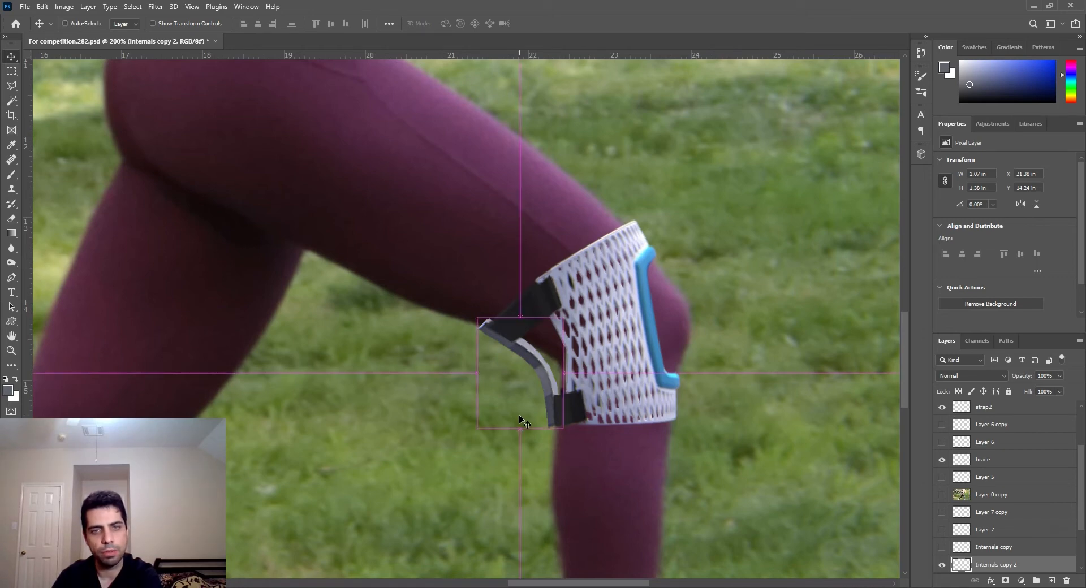
Step: Apply the Sharpen More filter to the curved bar on Internals copy 2
{"action": "left_click", "coordinate": [155, 7]}
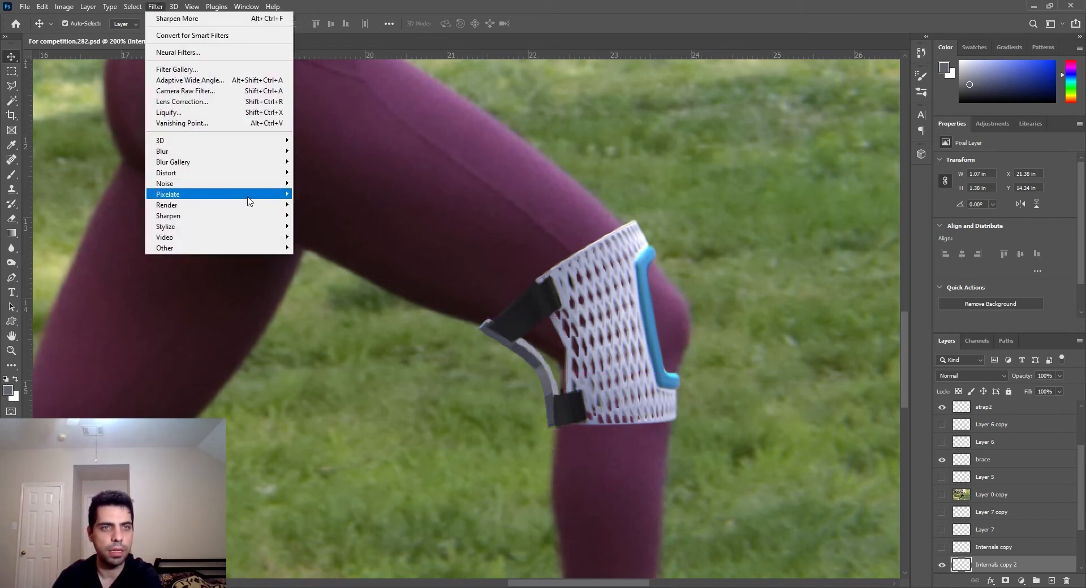
{"action": "mouse_move", "coordinate": [252, 219]}
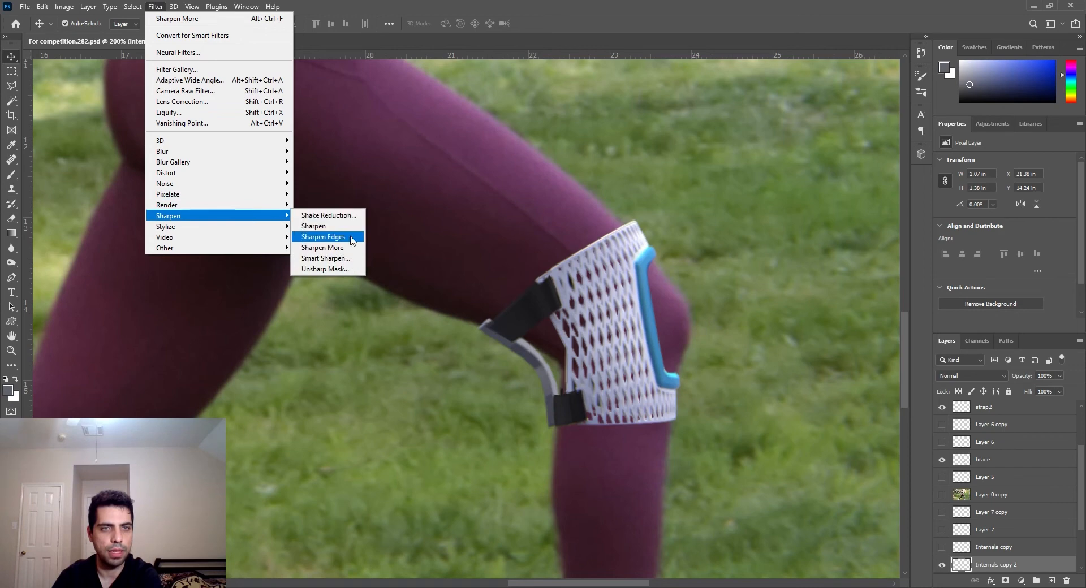
{"action": "left_click", "coordinate": [328, 248]}
Step: Toggle the brace layer's visibility to check it and apply the Sharpen More filter to the brace
{"action": "left_click", "coordinate": [994, 461]}
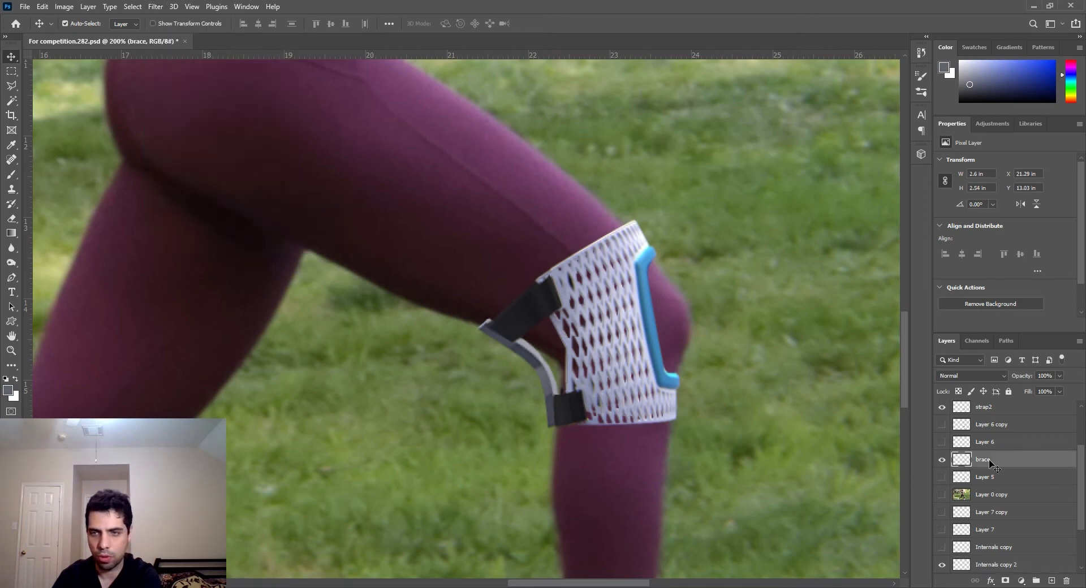
{"action": "left_click", "coordinate": [942, 460]}
{"action": "left_click", "coordinate": [942, 460]}
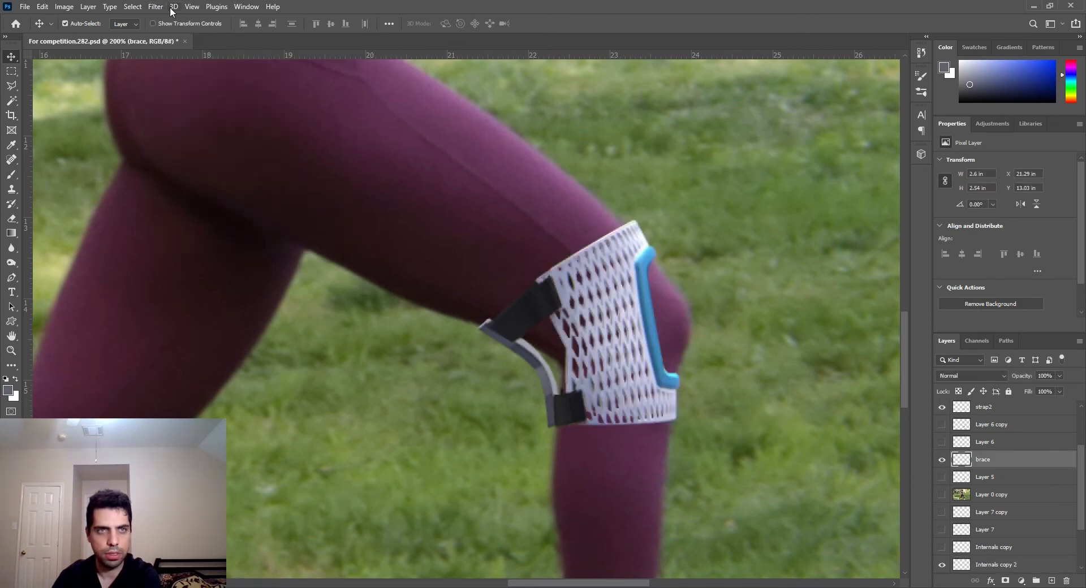
{"action": "left_click", "coordinate": [155, 6]}
{"action": "mouse_move", "coordinate": [195, 215]}
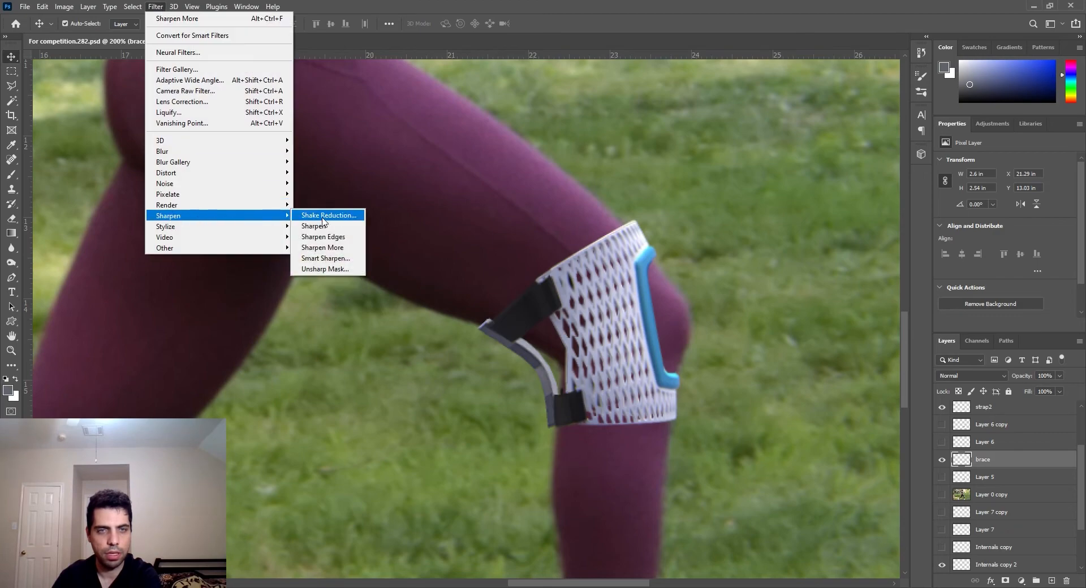
{"action": "left_click", "coordinate": [323, 247]}
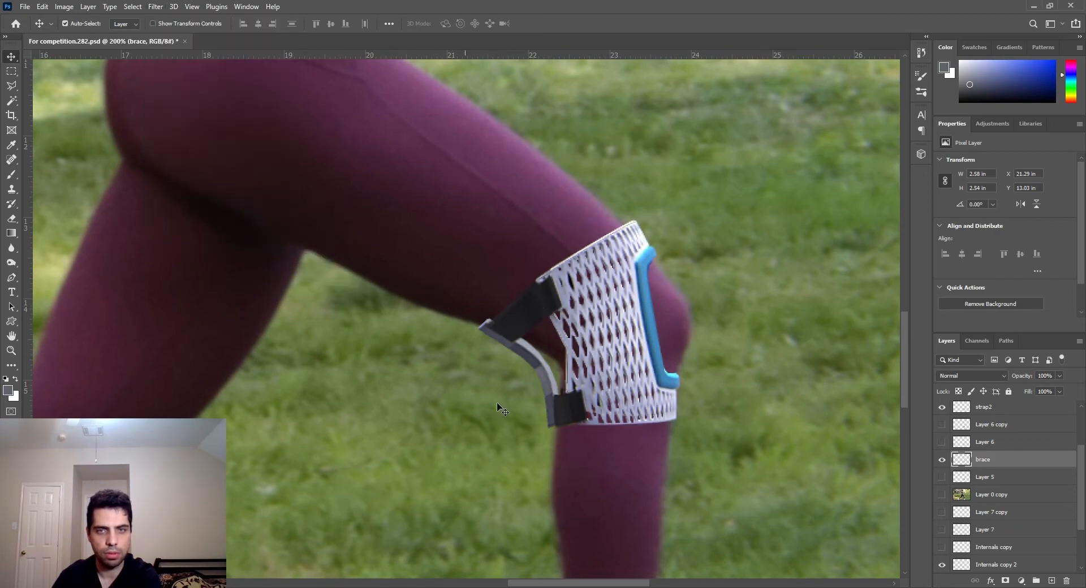
Step: Apply the Sharpen More filter to the upper strap on the strap1 layer
{"action": "key", "text": "ctrl+0"}
{"action": "key", "text": "ctrl+plus"}
{"action": "key", "text": "ctrl+plus"}
{"action": "key", "text": "ctrl+plus"}
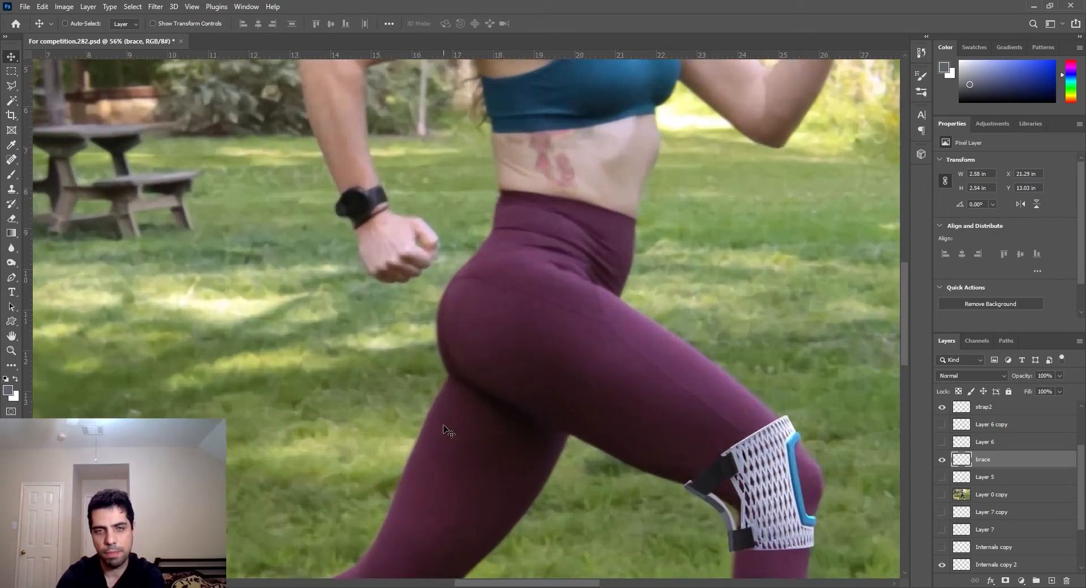
{"action": "left_click_drag", "start_coordinate": [444, 425], "coordinate": [240, 167]}
{"action": "left_click", "coordinate": [649, 307]}
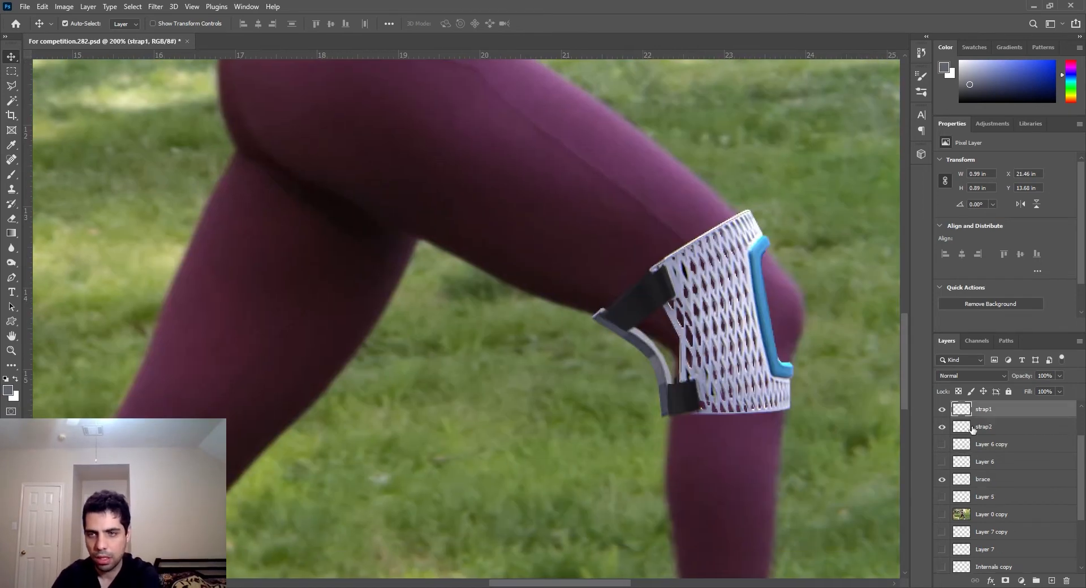
{"action": "left_click", "coordinate": [155, 6]}
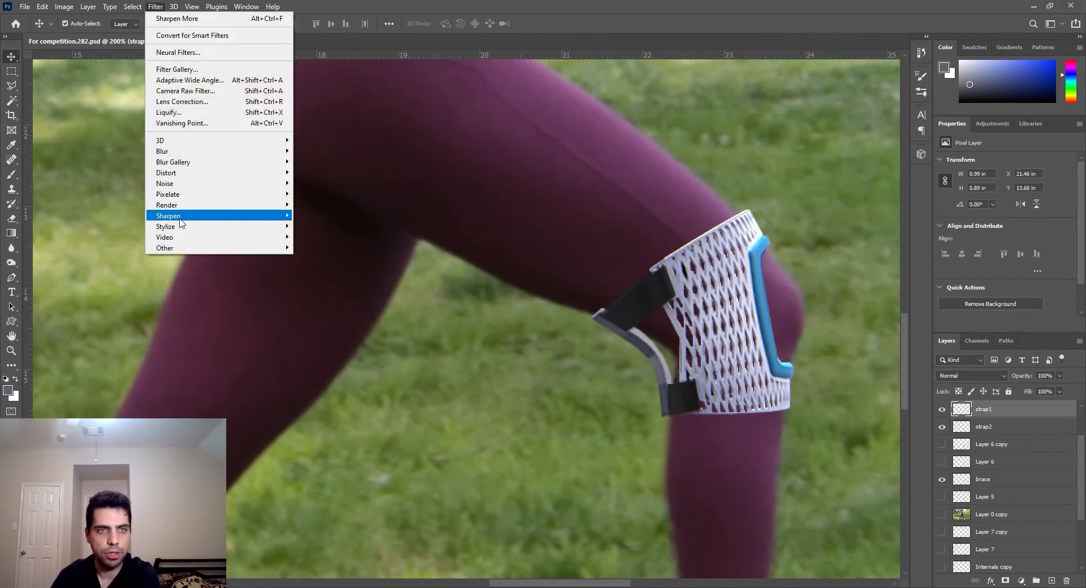
{"action": "mouse_move", "coordinate": [244, 214]}
{"action": "left_click", "coordinate": [342, 245]}
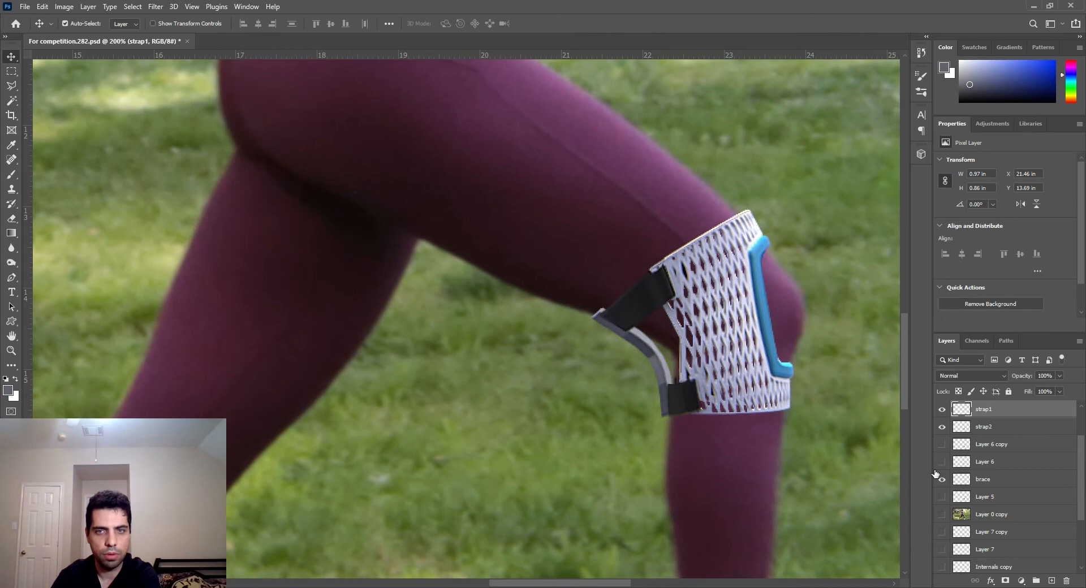
Step: Sharpen the lower strap on the strap2 layer with a Sharpen filter
{"action": "left_click", "coordinate": [691, 404]}
{"action": "left_click", "coordinate": [155, 7]}
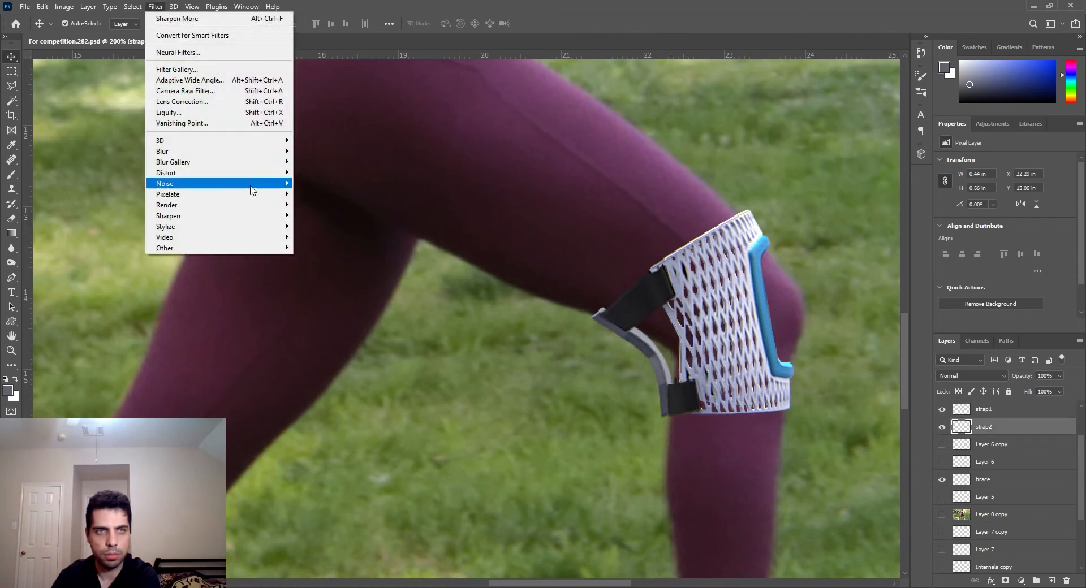
{"action": "mouse_move", "coordinate": [269, 216]}
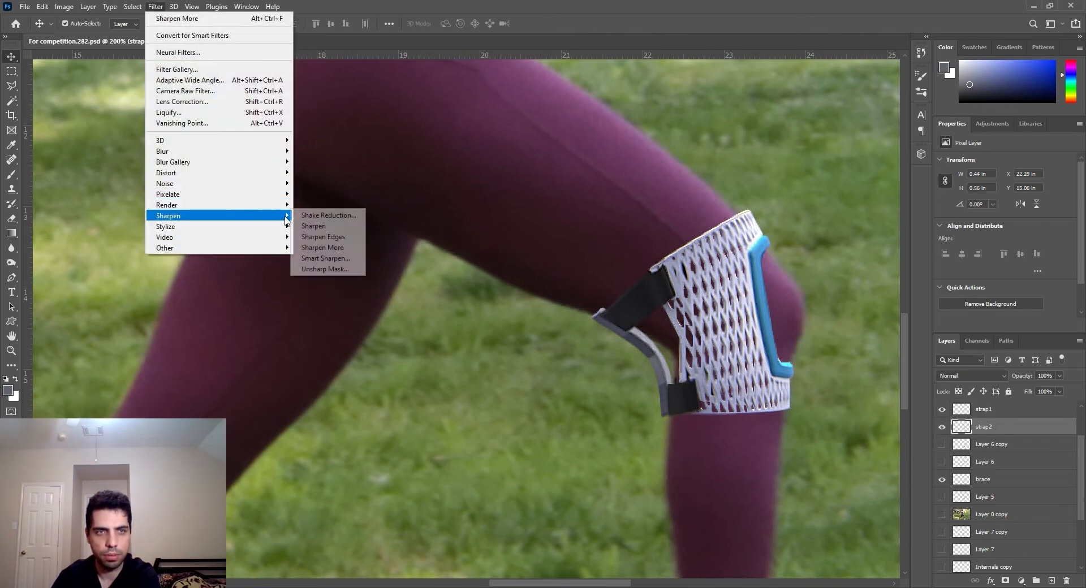
{"action": "left_click", "coordinate": [335, 240]}
Step: Resize the image to a width of 17 inches at a resolution of 200 pixels/inch
{"action": "key", "text": "ctrl+0"}
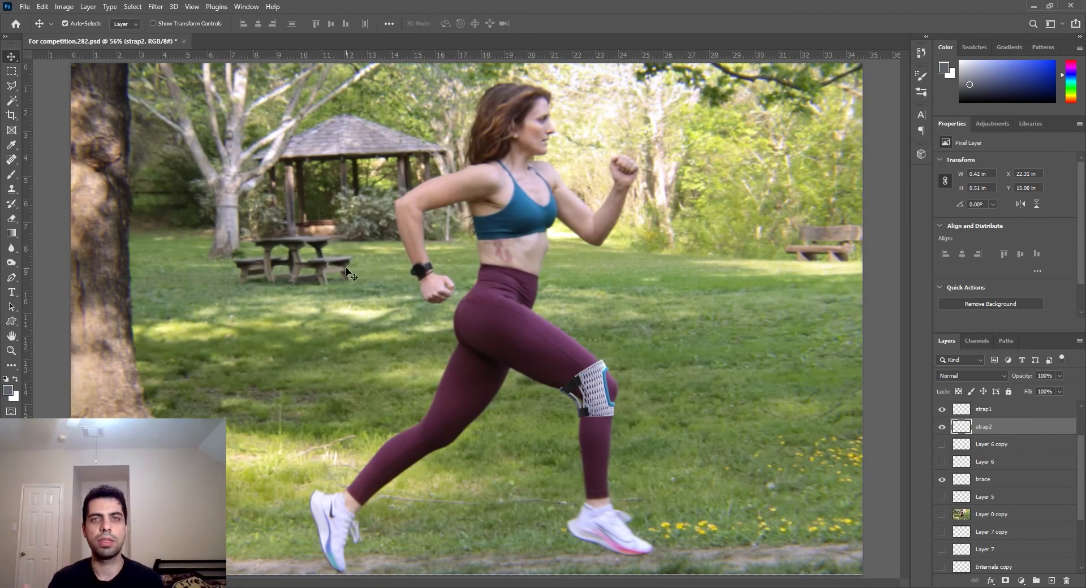
{"action": "left_click", "coordinate": [62, 8]}
{"action": "left_click", "coordinate": [103, 89]}
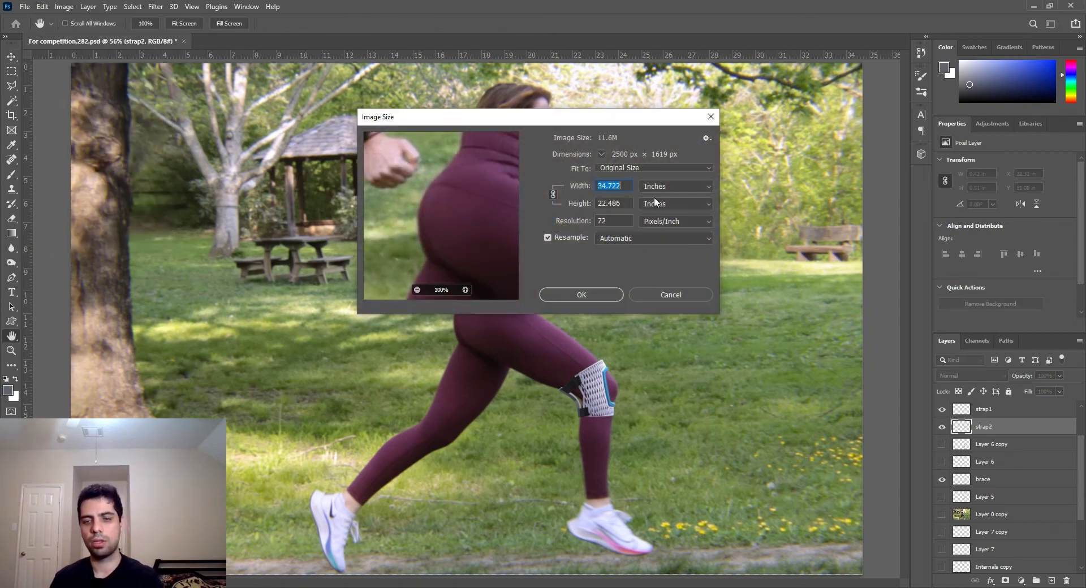
{"action": "type", "text": "17"}
{"action": "key", "text": "Tab"}
{"action": "key", "text": "Tab"}
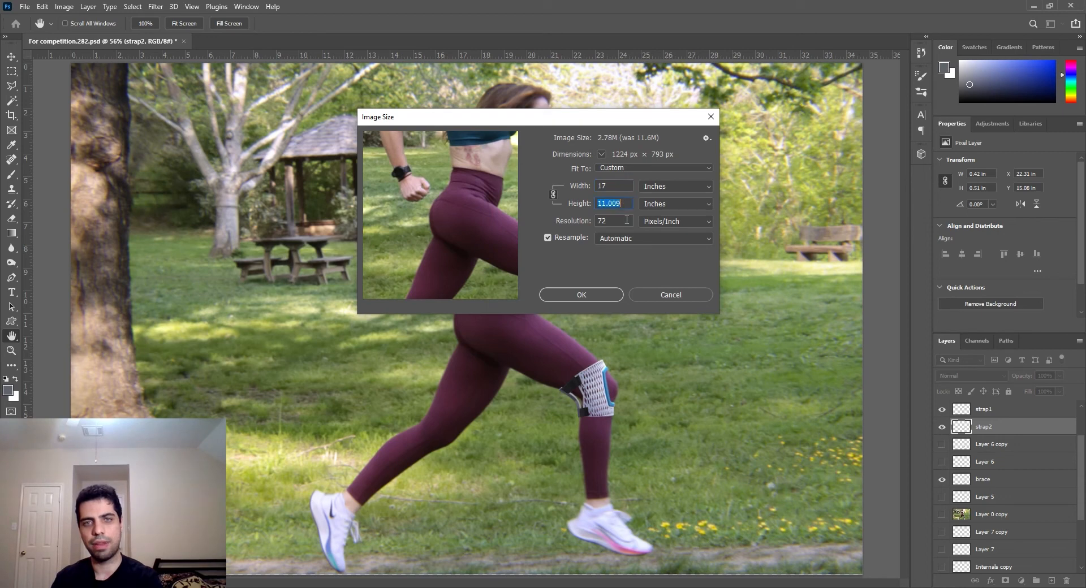
{"action": "type", "text": "300"}
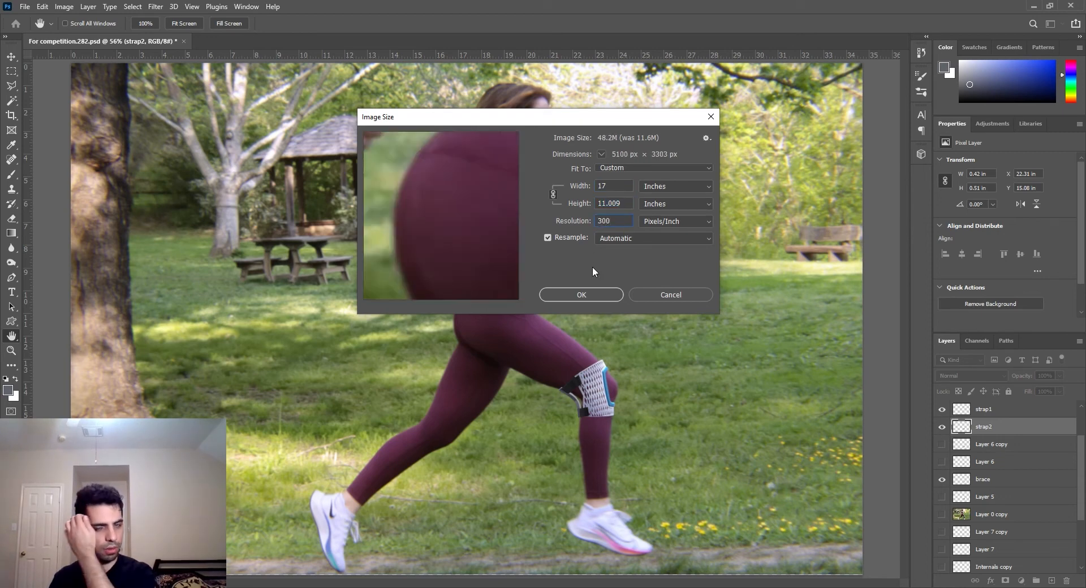
{"action": "key", "text": "BackSpace"}
{"action": "key", "text": "BackSpace"}
{"action": "key", "text": "BackSpace"}
{"action": "type", "text": "200"}
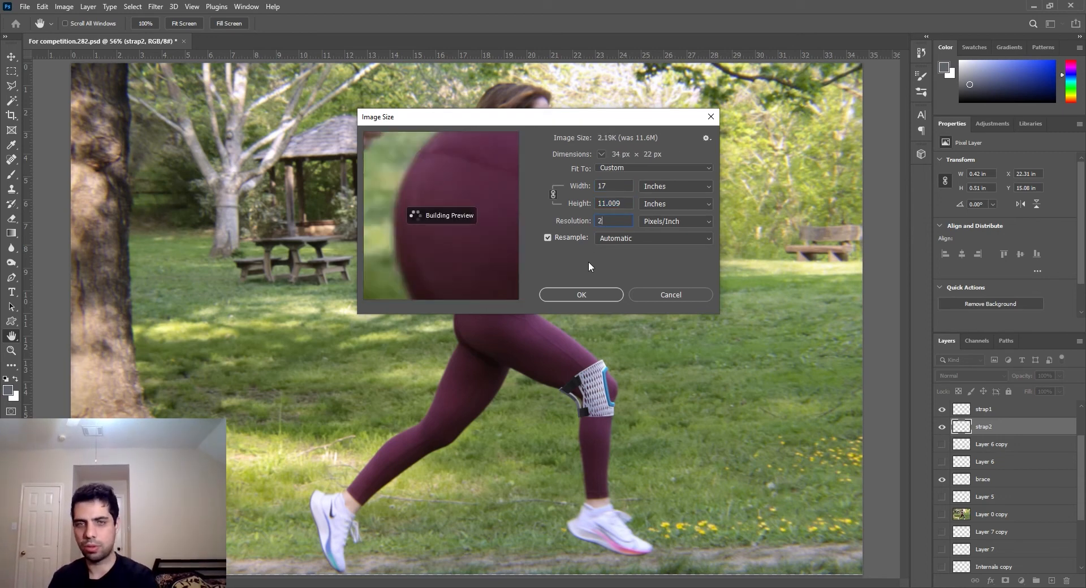
{"action": "left_click", "coordinate": [592, 293]}
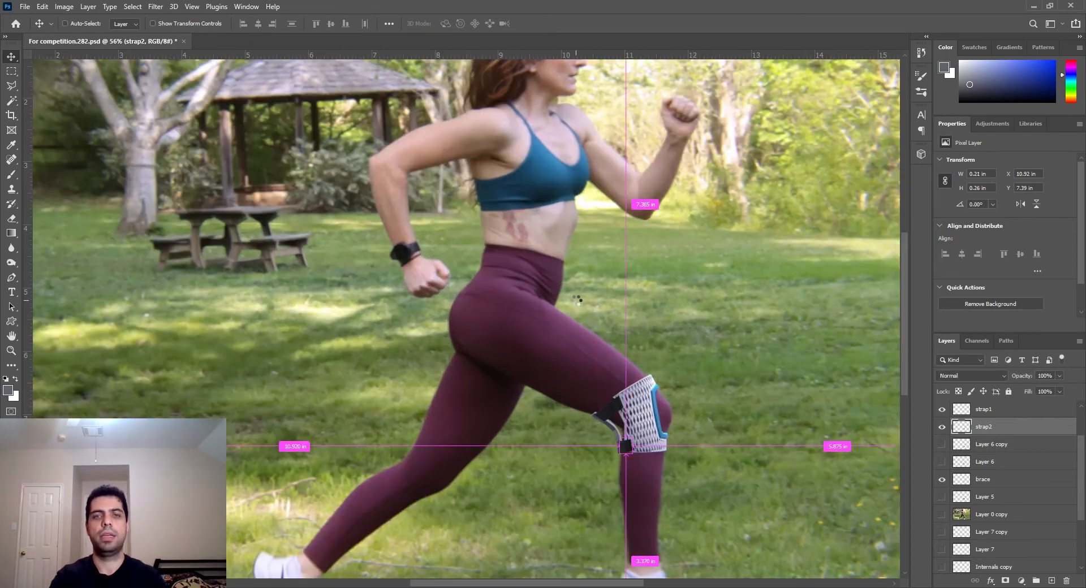
Step: Examine the brace, straps and curved bar up close in the resized image
{"action": "key", "text": "ctrl+plus"}
{"action": "key", "text": "ctrl+plus"}
{"action": "key", "text": "ctrl+plus"}
{"action": "key", "text": "ctrl+plus"}
{"action": "left_click_drag", "start_coordinate": [576, 300], "coordinate": [309, 101]}
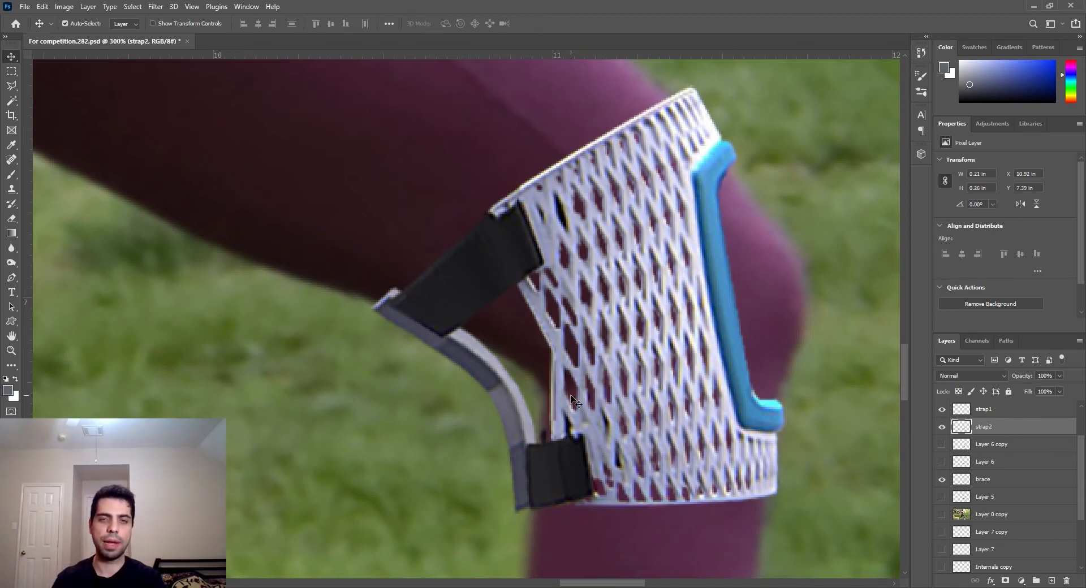
{"action": "left_click_drag", "start_coordinate": [563, 416], "coordinate": [550, 460]}
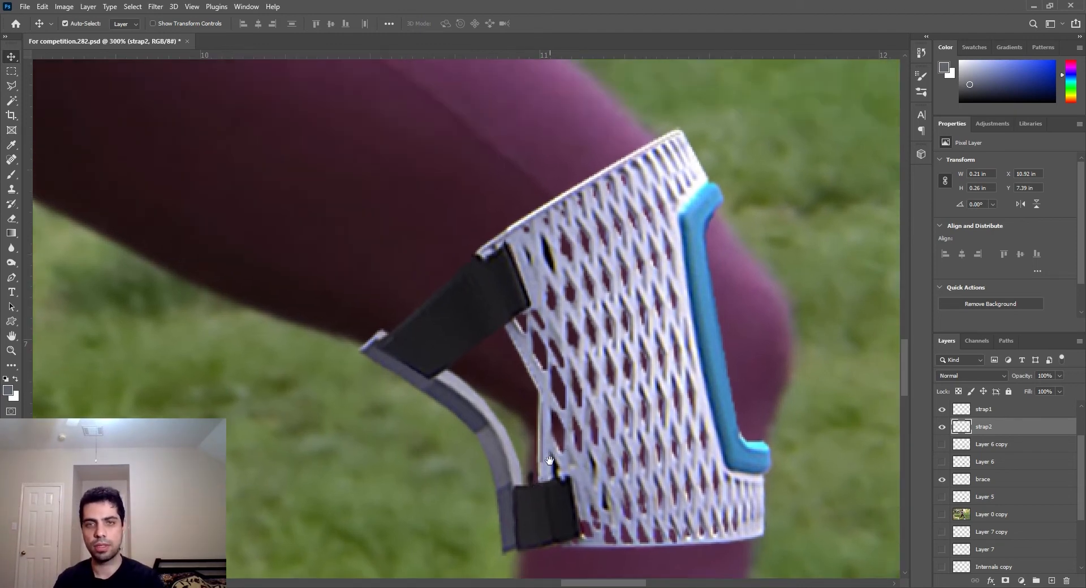
{"action": "key", "text": "ctrl+0"}
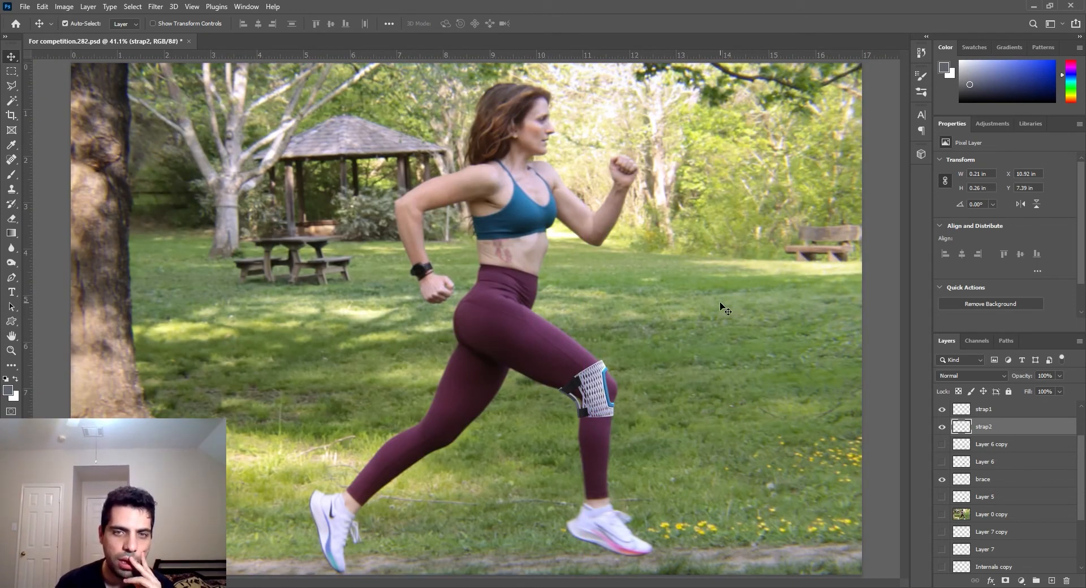
Step: Move the strap1 and strap2 layers down so they sit directly above the brace layer
{"action": "scroll", "coordinate": [997, 451], "scroll_direction": "up", "scroll_amount": 3}
{"action": "scroll", "coordinate": [997, 451], "scroll_direction": "down", "scroll_amount": 1}
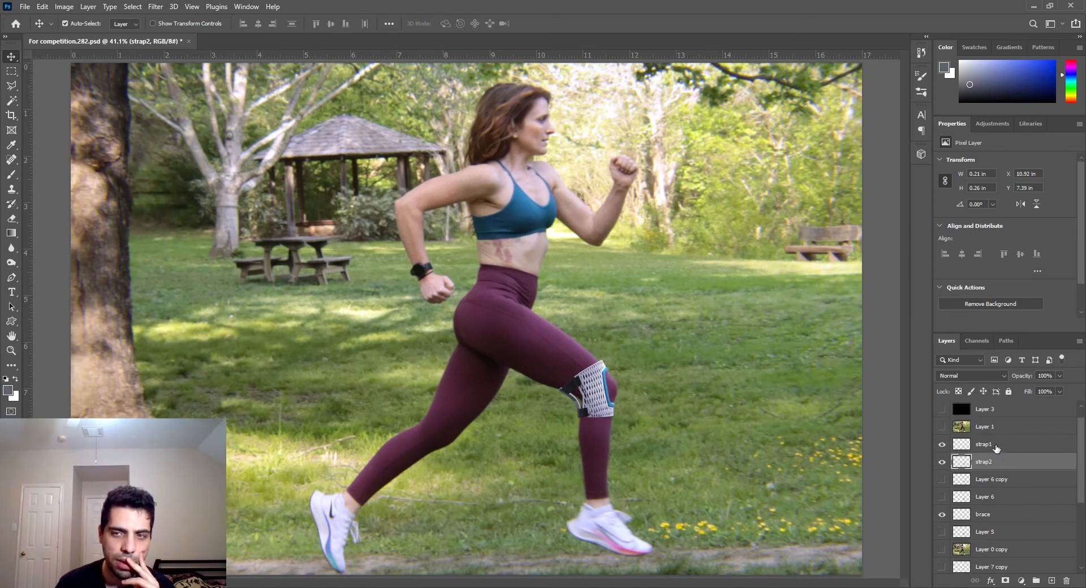
{"action": "left_click", "coordinate": [996, 449]}
{"action": "left_click", "coordinate": [992, 465]}
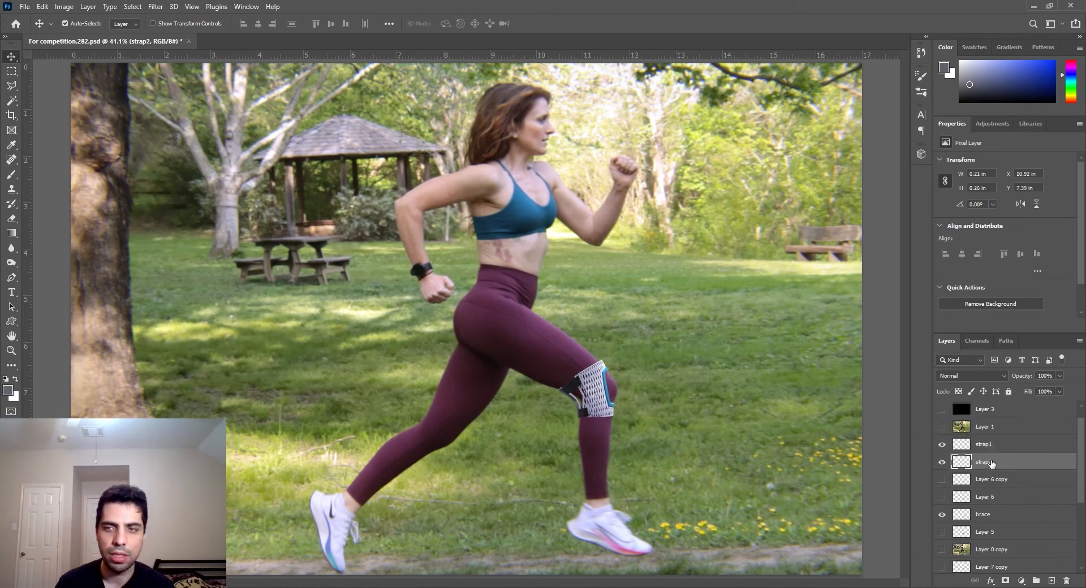
{"action": "left_click", "coordinate": [993, 454], "text": "shift"}
{"action": "left_click_drag", "start_coordinate": [992, 462], "coordinate": [987, 507]}
Step: Gather the strap1, strap2, brace and Internals copy 2 layers directly above Layer 2 copy in the layer stack
{"action": "scroll", "coordinate": [984, 520], "scroll_direction": "down", "scroll_amount": 6}
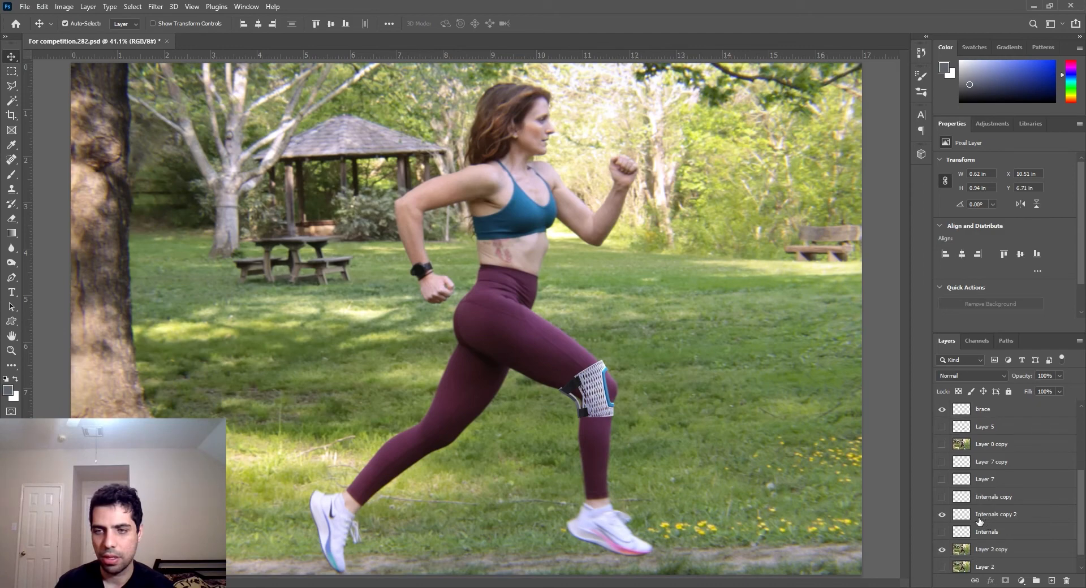
{"action": "left_click", "coordinate": [983, 519]}
{"action": "left_click", "coordinate": [942, 515]}
{"action": "scroll", "coordinate": [997, 535], "scroll_direction": "up", "scroll_amount": 2}
{"action": "mouse_move", "coordinate": [1000, 549]}
{"action": "left_mouse_down"}
{"action": "mouse_move", "coordinate": [986, 456]}
{"action": "mouse_move", "coordinate": [997, 470]}
{"action": "mouse_move", "coordinate": [997, 543]}
{"action": "mouse_move", "coordinate": [997, 530]}
{"action": "left_mouse_up"}
{"action": "scroll", "coordinate": [993, 513], "scroll_direction": "down", "scroll_amount": 3}
{"action": "scroll", "coordinate": [993, 512], "scroll_direction": "up", "scroll_amount": 4}
{"action": "scroll", "coordinate": [993, 471], "scroll_direction": "up", "scroll_amount": 1}
{"action": "left_click", "coordinate": [993, 456], "text": "shift"}
{"action": "left_click", "coordinate": [995, 443], "text": "shift"}
{"action": "scroll", "coordinate": [999, 494], "scroll_direction": "down", "scroll_amount": 3}
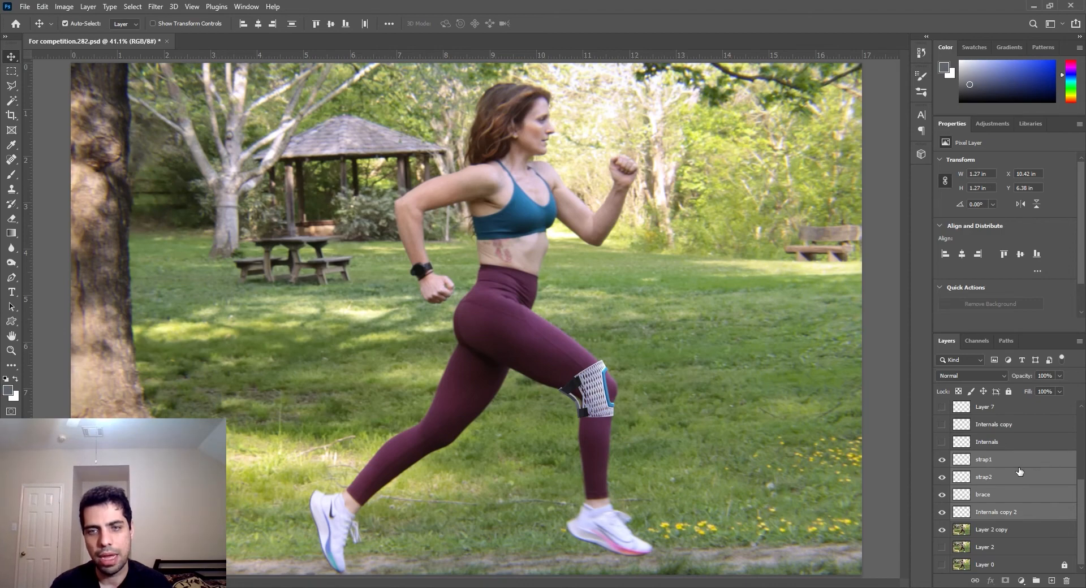
Step: Apply Hue/Saturation to the photo on Layer 2 copy with a saturation of 7
{"action": "left_click", "coordinate": [1016, 532]}
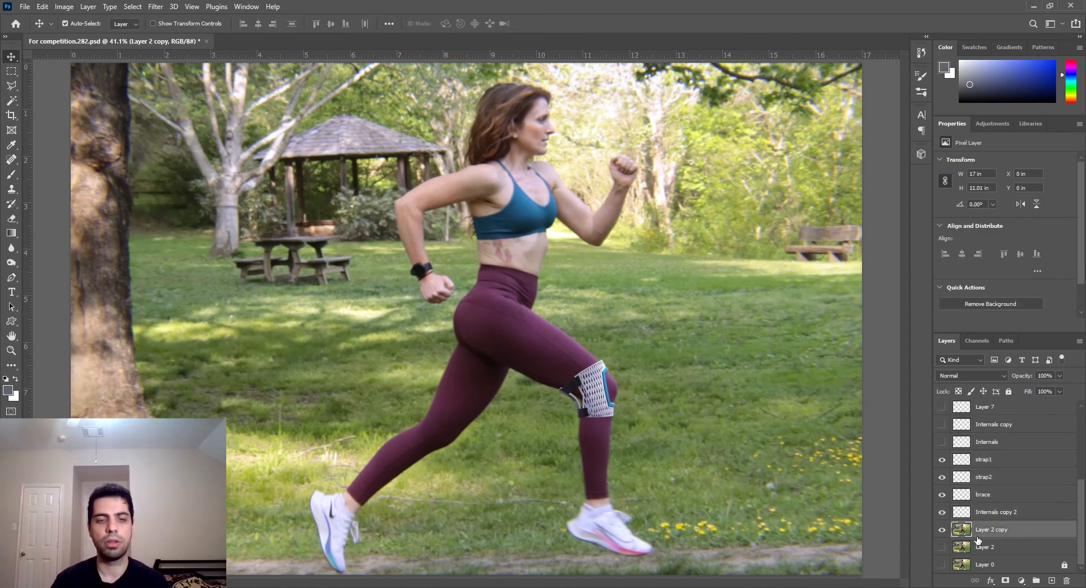
{"action": "key", "text": "ctrl+u"}
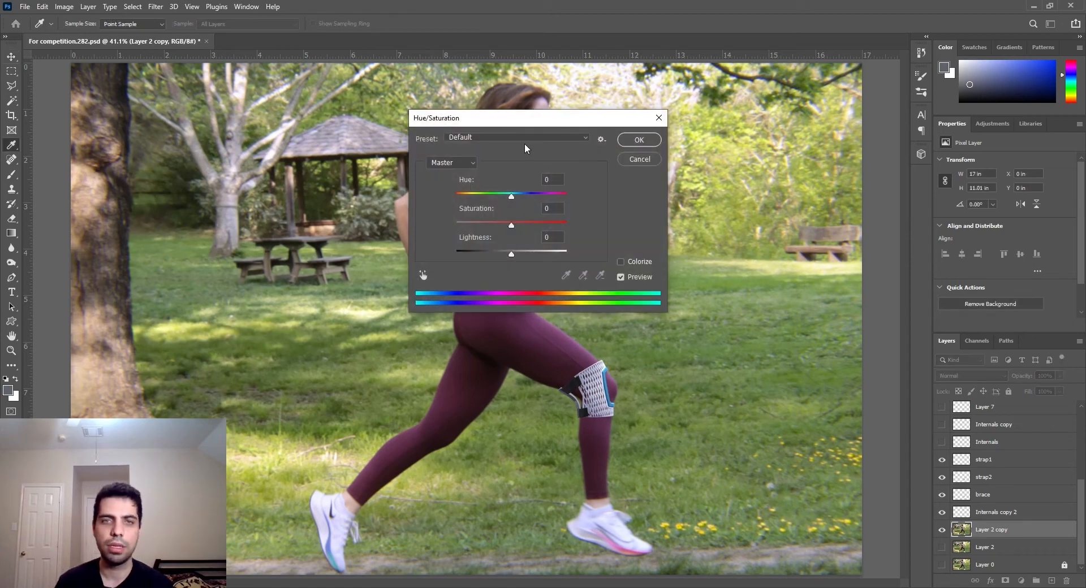
{"action": "left_click_drag", "start_coordinate": [530, 117], "coordinate": [325, 150]}
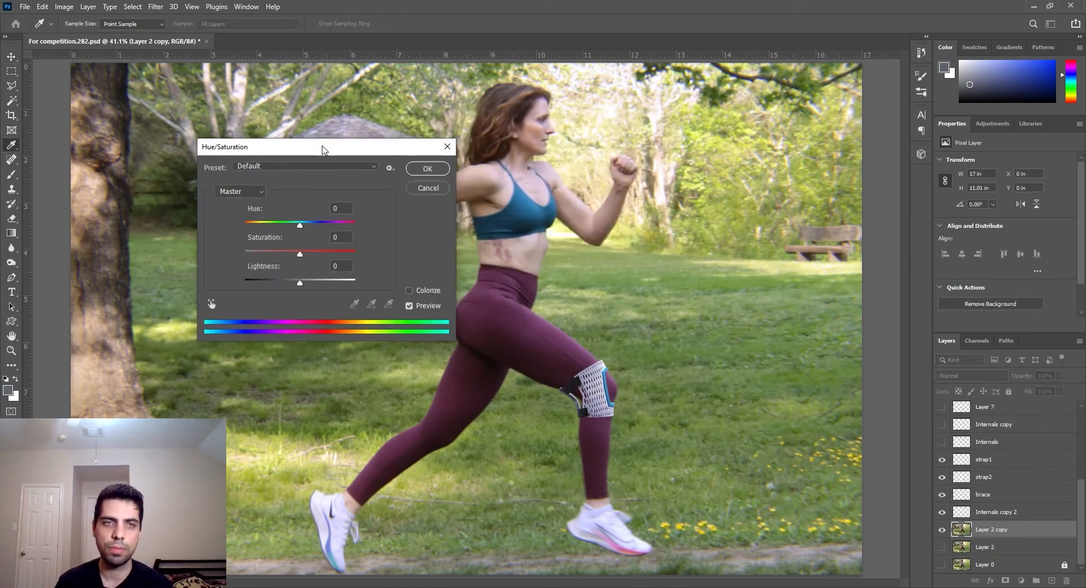
{"action": "left_click_drag", "start_coordinate": [305, 256], "coordinate": [313, 258]}
{"action": "left_click", "coordinate": [308, 256]}
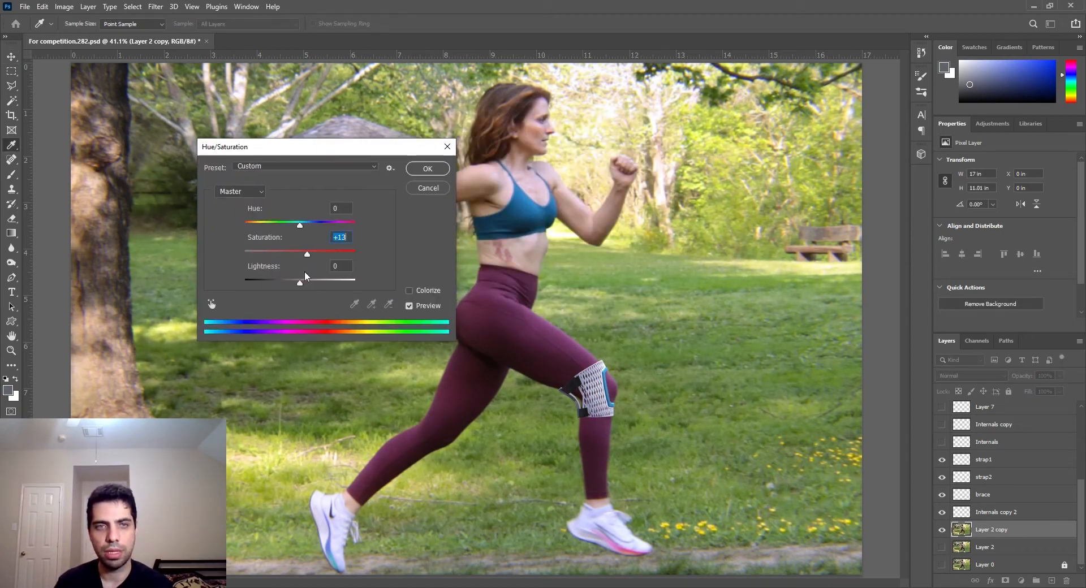
{"action": "type", "text": "10"}
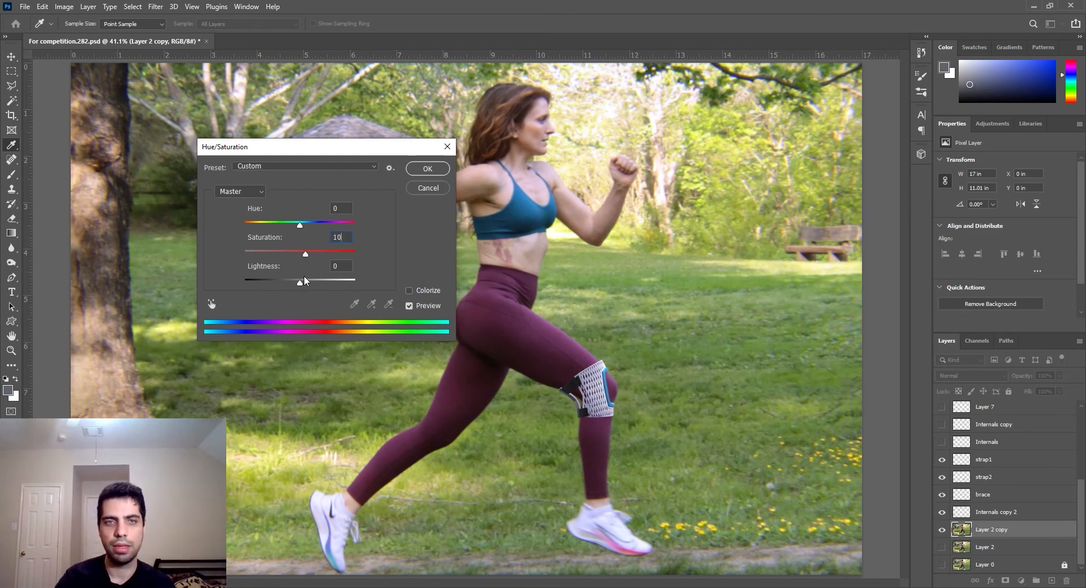
{"action": "key", "text": "BackSpace"}
{"action": "key", "text": "BackSpace"}
{"action": "type", "text": "85"}
{"action": "key", "text": "BackSpace"}
{"action": "key", "text": "BackSpace"}
{"action": "type", "text": "7"}
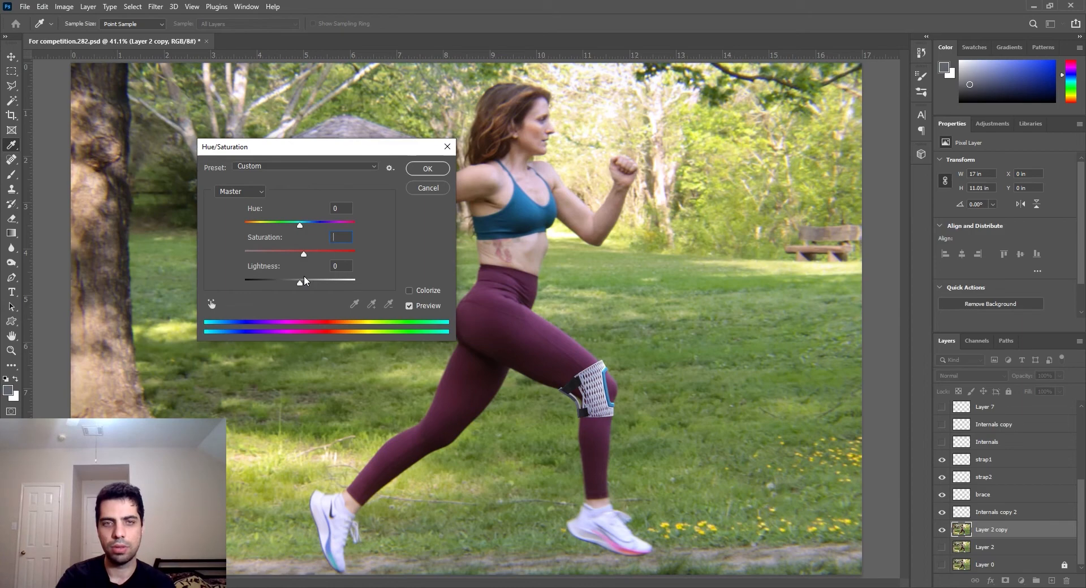
{"action": "key", "text": "Return"}
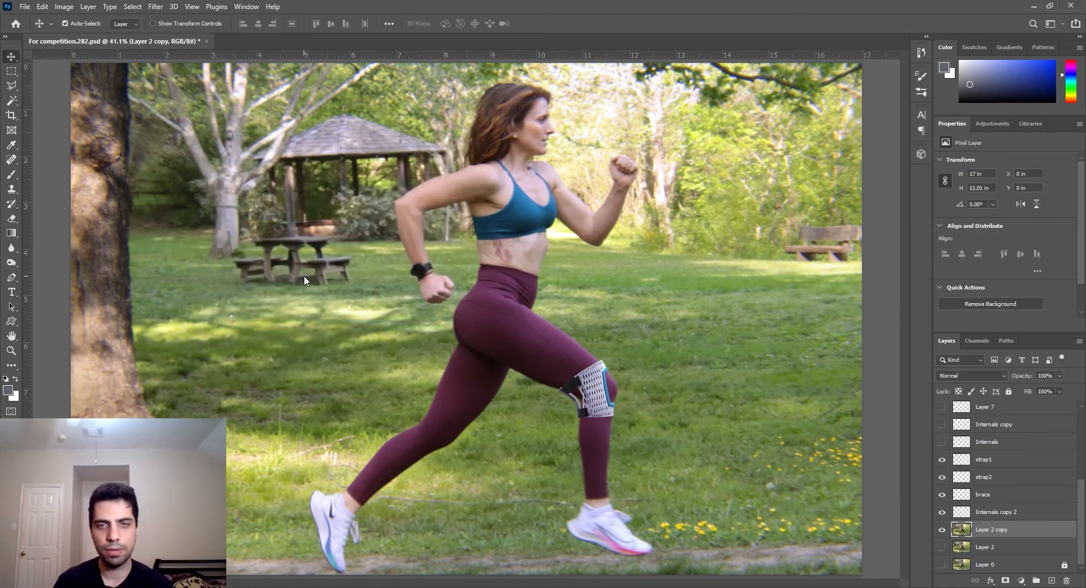
Step: Duplicate the strap1, strap2, brace and Internals copy 2 layers and merge the duplicates into one layer
{"action": "left_click", "coordinate": [1010, 515]}
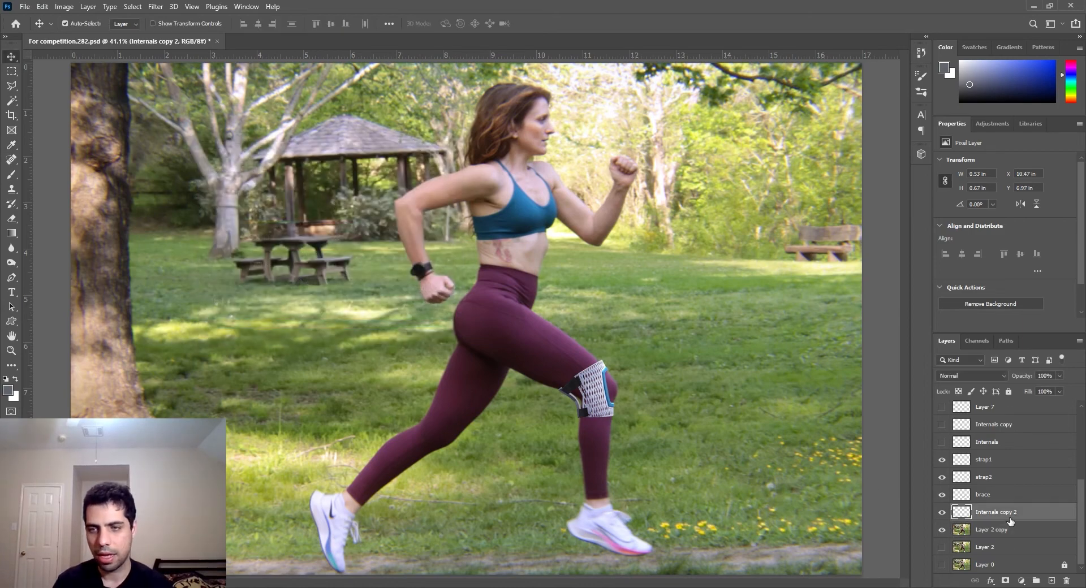
{"action": "left_click", "coordinate": [999, 465], "text": "shift"}
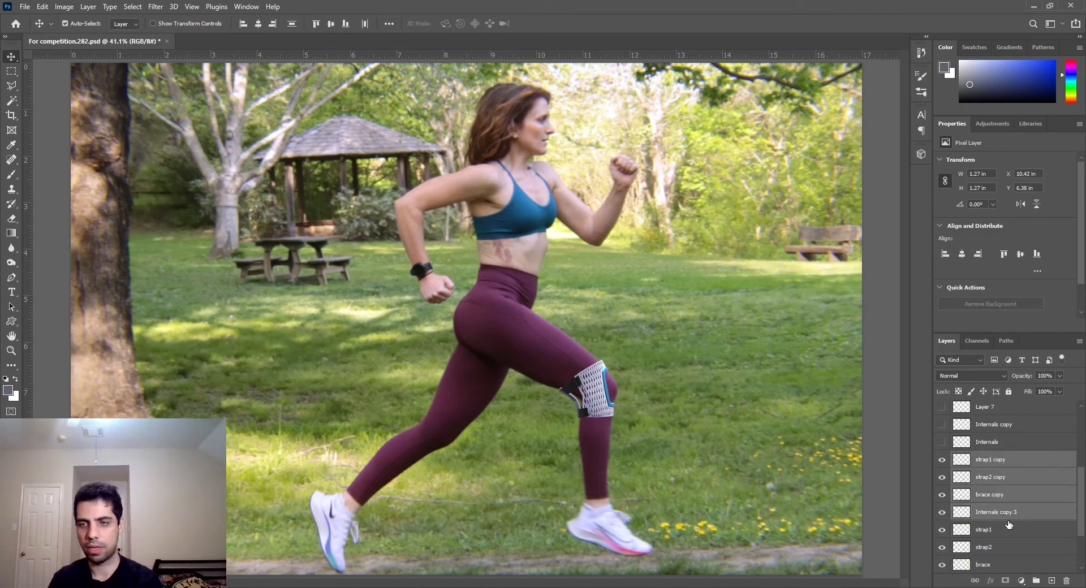
{"action": "key", "text": "ctrl+j"}
{"action": "key", "text": "ctrl+e"}
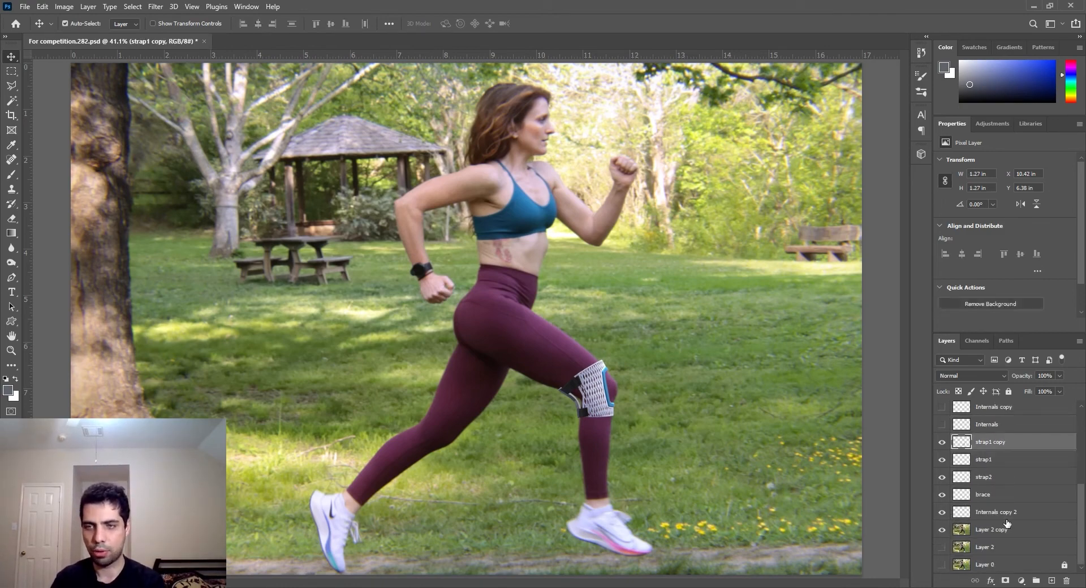
Step: Hide the original strap, brace and Internals copy 2 layers and place the merged strap1 copy directly above Layer 2 copy
{"action": "left_click", "coordinate": [942, 460]}
{"action": "left_click", "coordinate": [942, 495]}
{"action": "left_click", "coordinate": [942, 477]}
{"action": "left_click_drag", "start_coordinate": [978, 450], "coordinate": [978, 516]}
{"action": "left_click", "coordinate": [942, 512]}
{"action": "left_click", "coordinate": [942, 512]}
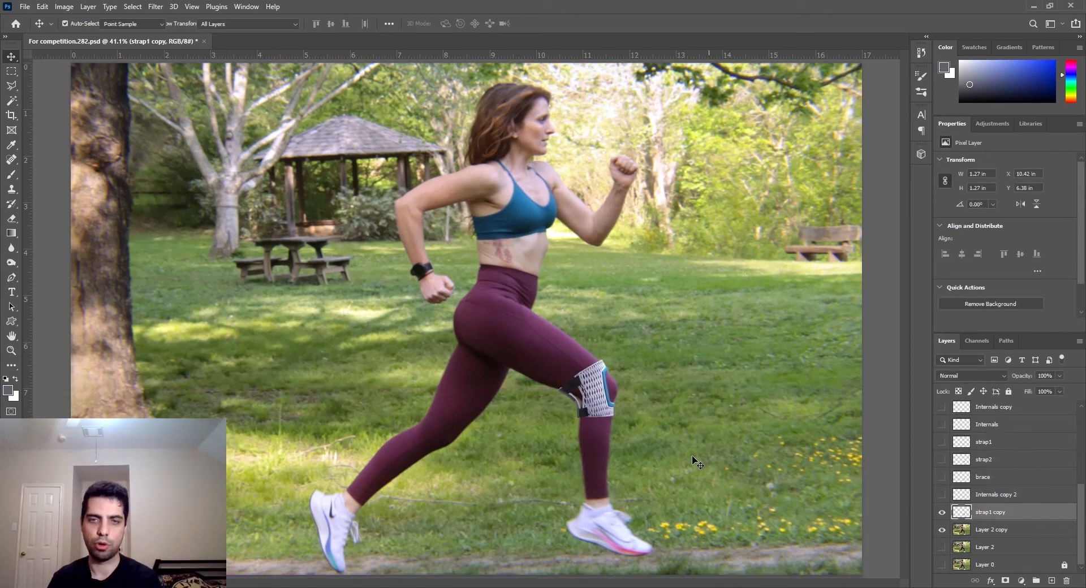
Step: Apply Hue/Saturation to the merged strap1 copy layer with a saturation of +20
{"action": "key", "text": "ctrl+u"}
{"action": "type", "text": "50"}
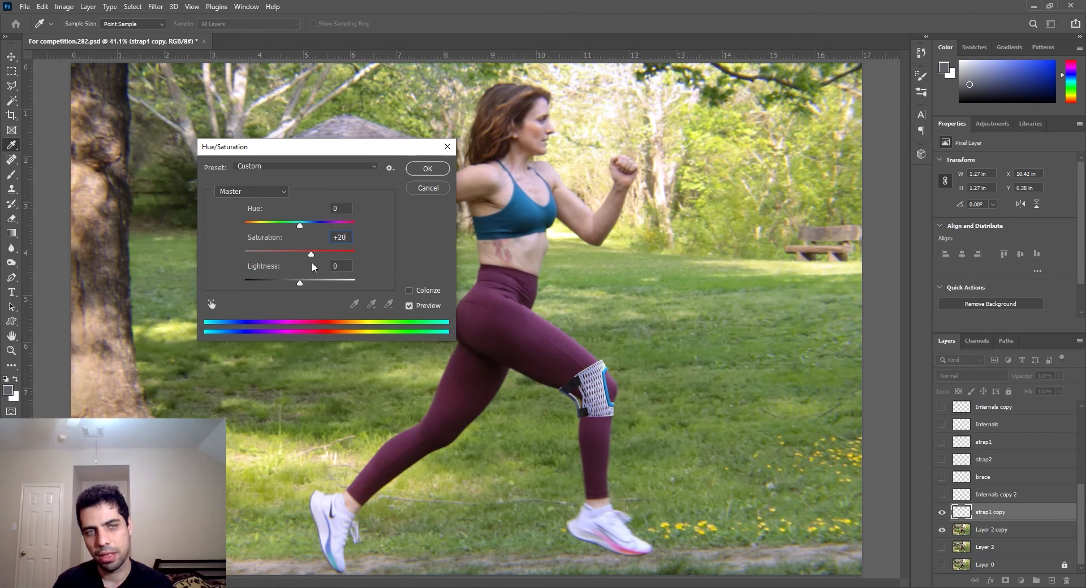
{"action": "left_click", "coordinate": [416, 171]}
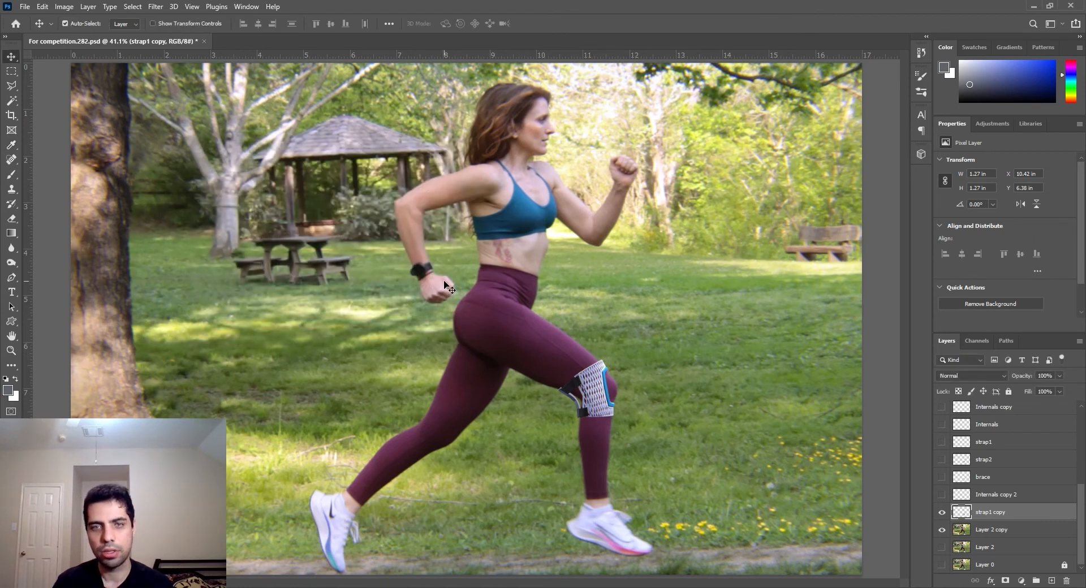
{"action": "left_click", "coordinate": [984, 532]}
{"action": "left_click", "coordinate": [1022, 582]}
{"action": "left_click", "coordinate": [983, 514]}
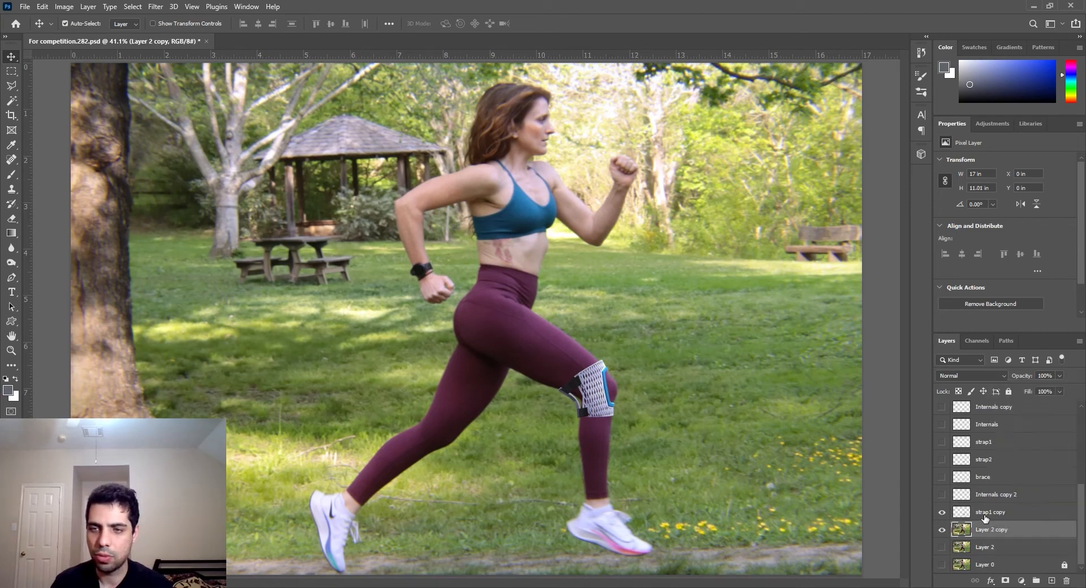
{"action": "left_click", "coordinate": [982, 514]}
{"action": "left_click", "coordinate": [1022, 581]}
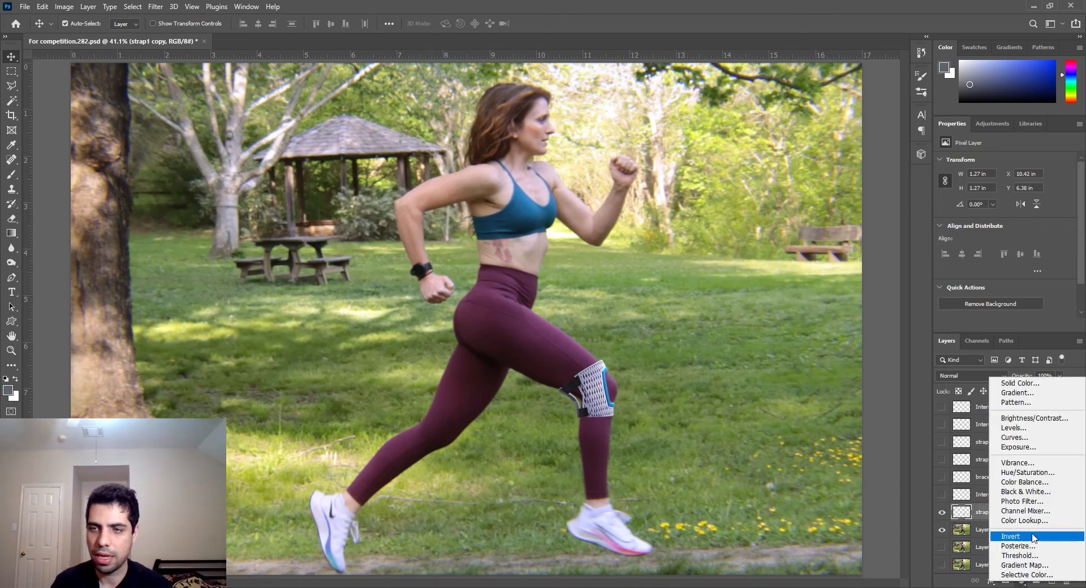
{"action": "left_click", "coordinate": [1038, 428]}
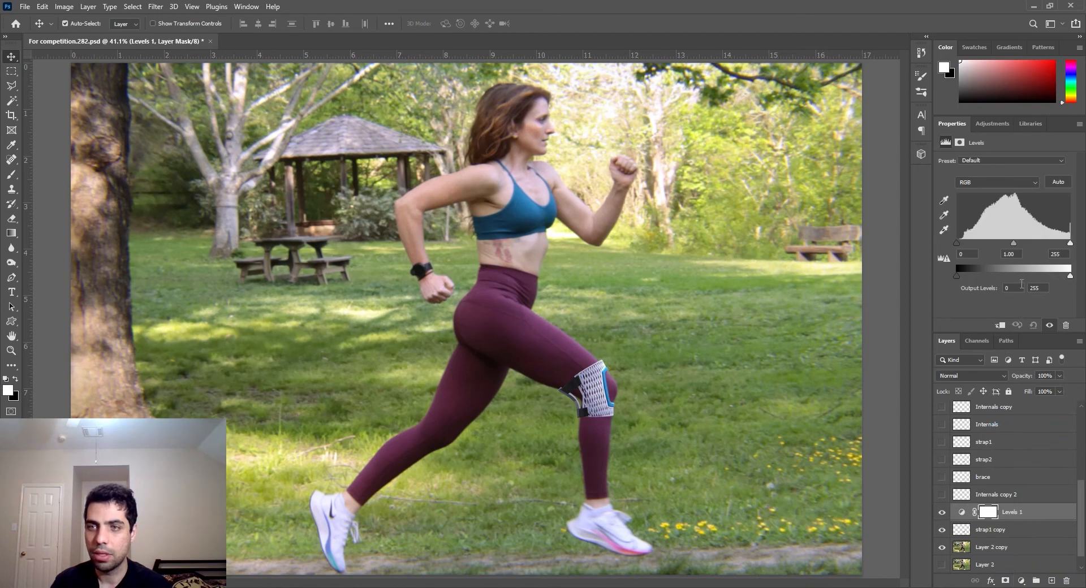
{"action": "left_click", "coordinate": [1066, 581]}
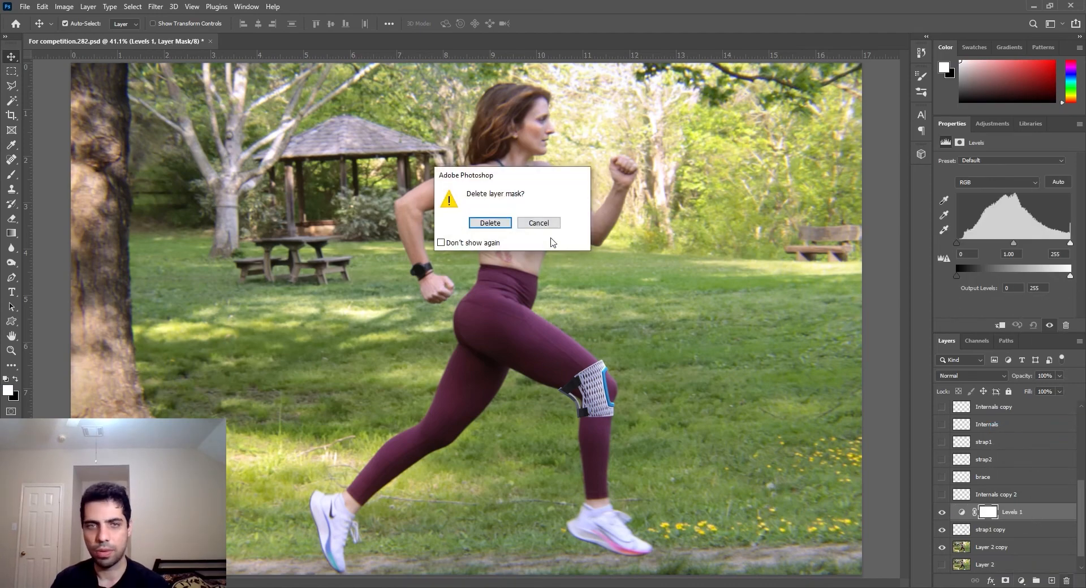
{"action": "key", "text": "Return"}
{"action": "left_click", "coordinate": [1021, 581]}
{"action": "left_click", "coordinate": [976, 567]}
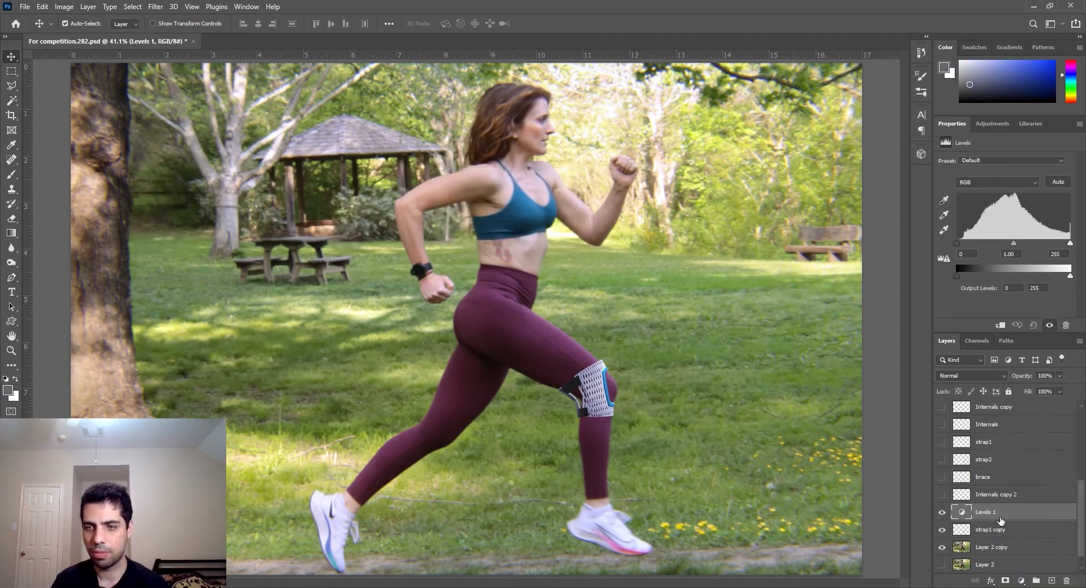
{"action": "left_click", "coordinate": [1066, 581]}
{"action": "left_click", "coordinate": [490, 222]}
Step: Add a Curves adjustment layer above strap1 copy and lift the RGB midtones to input 125, output 132
{"action": "left_click", "coordinate": [1023, 581]}
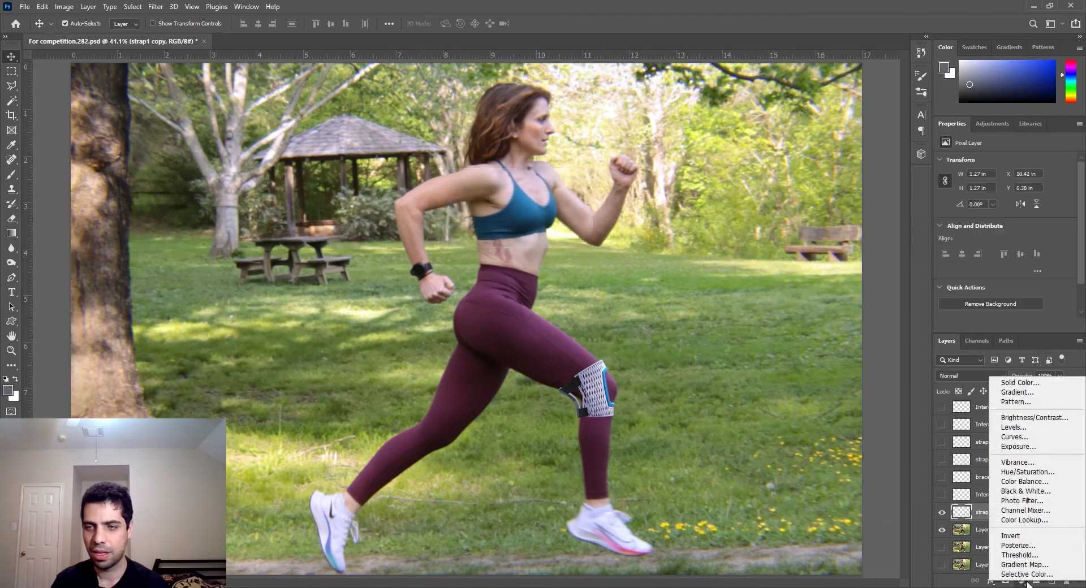
{"action": "left_click", "coordinate": [1030, 439]}
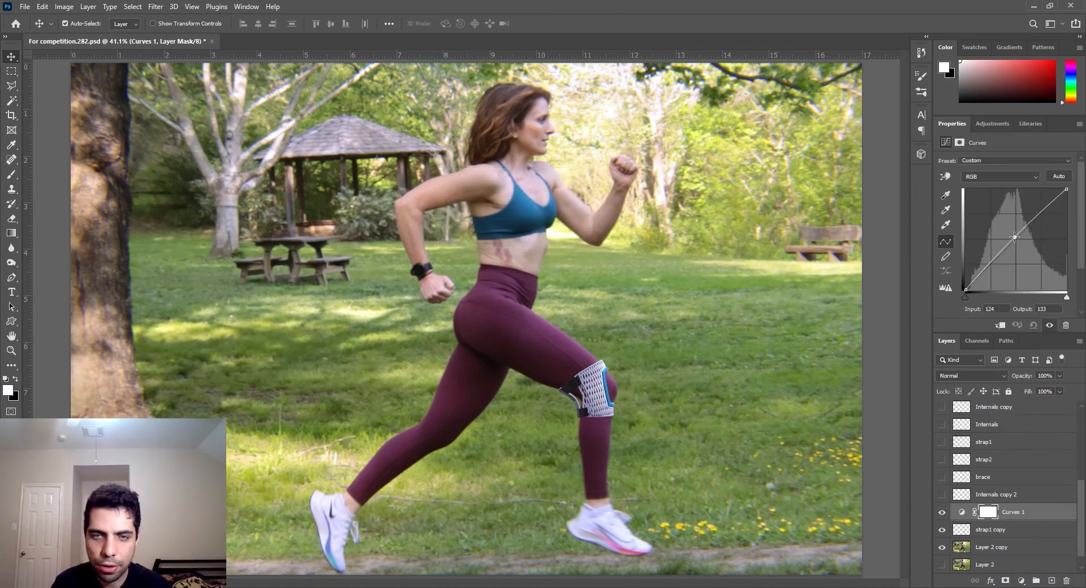
{"action": "left_click_drag", "start_coordinate": [1015, 237], "coordinate": [1015, 238]}
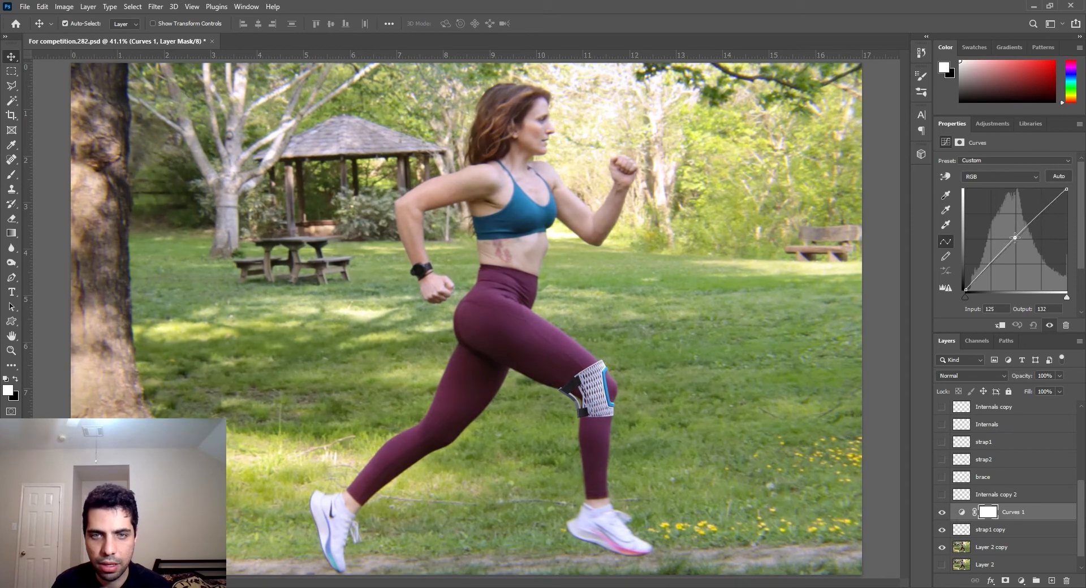
Step: Adjust the Red and Green channel curves near their midpoints, and set the Blue curve's point to input 125, output 130
{"action": "left_click", "coordinate": [1007, 177]}
{"action": "left_click", "coordinate": [1006, 188]}
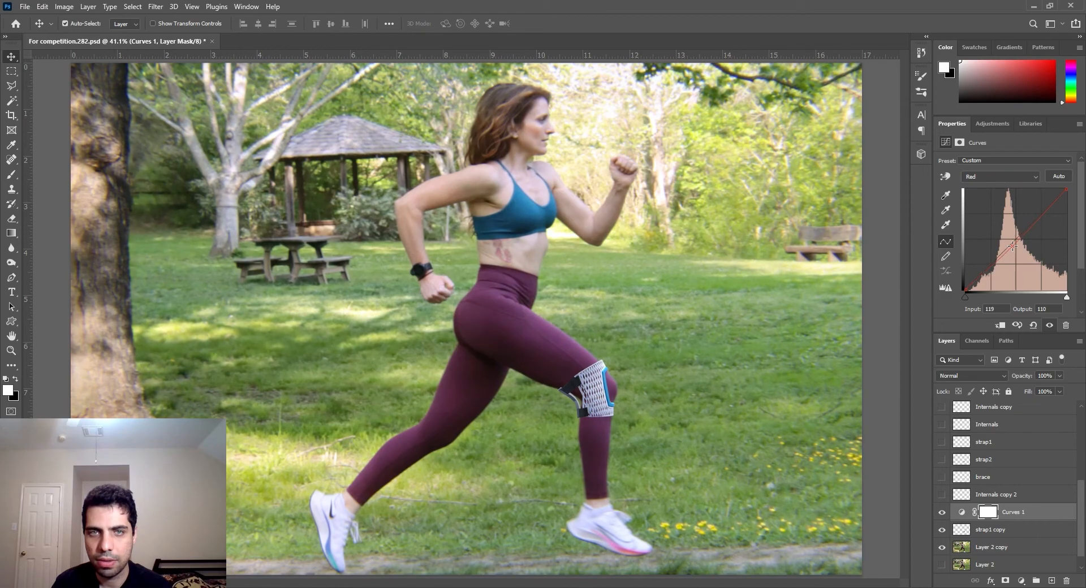
{"action": "left_click", "coordinate": [1006, 180]}
{"action": "left_click", "coordinate": [1006, 201]}
{"action": "left_click_drag", "start_coordinate": [1011, 245], "coordinate": [1015, 237]}
{"action": "left_click", "coordinate": [1001, 176]}
{"action": "left_click", "coordinate": [1000, 212]}
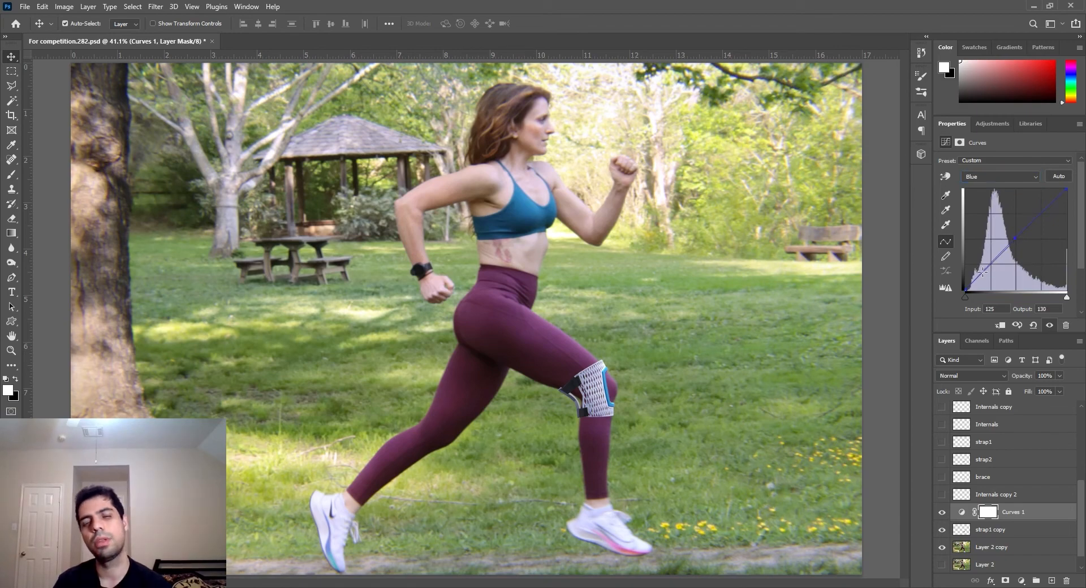
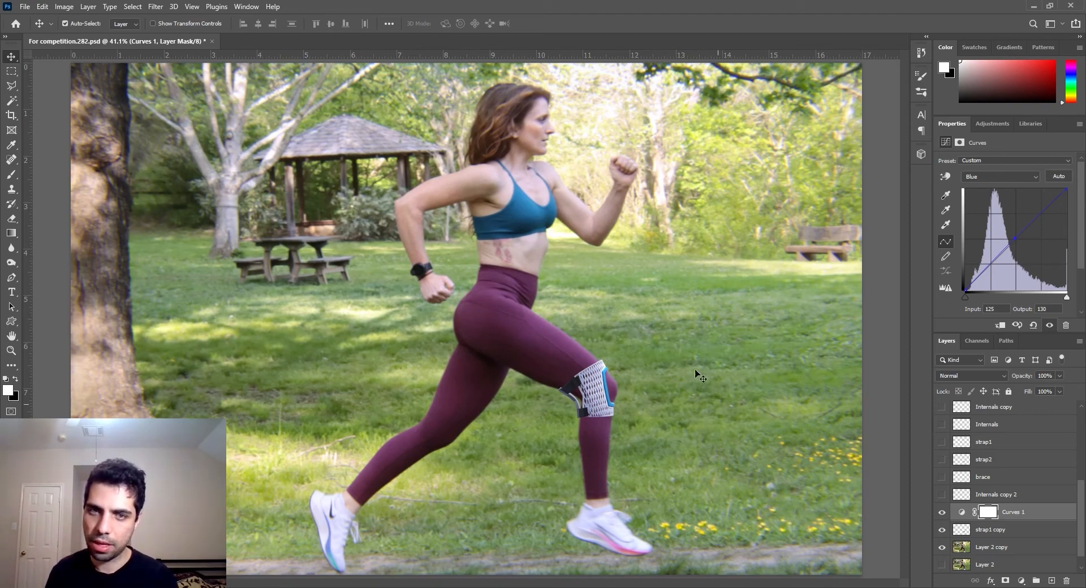
Step: Compare the composite with and without the Curves 1 adjustment
{"action": "scroll", "coordinate": [943, 526], "scroll_direction": "down", "scroll_amount": 1}
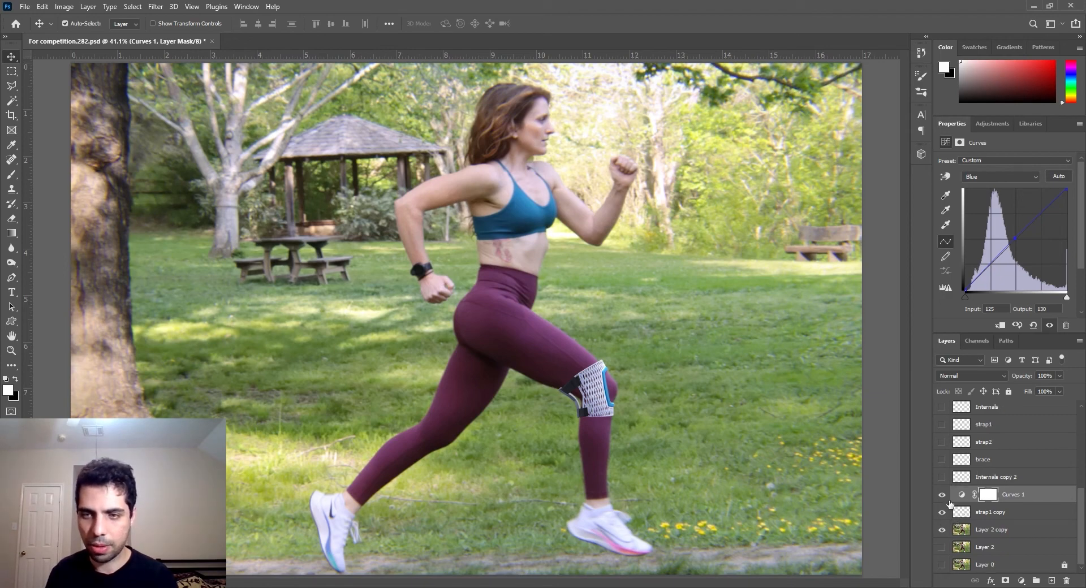
{"action": "left_click", "coordinate": [942, 495]}
{"action": "left_click", "coordinate": [942, 495]}
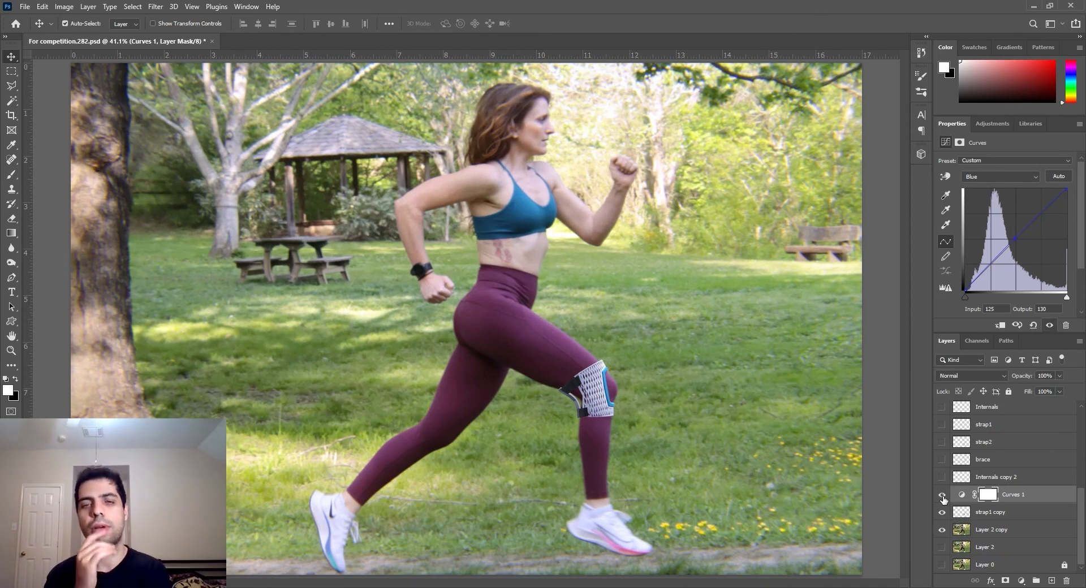
{"action": "left_click", "coordinate": [942, 495]}
{"action": "left_click", "coordinate": [942, 496]}
{"action": "left_click", "coordinate": [942, 495]}
{"action": "left_click", "coordinate": [942, 496]}
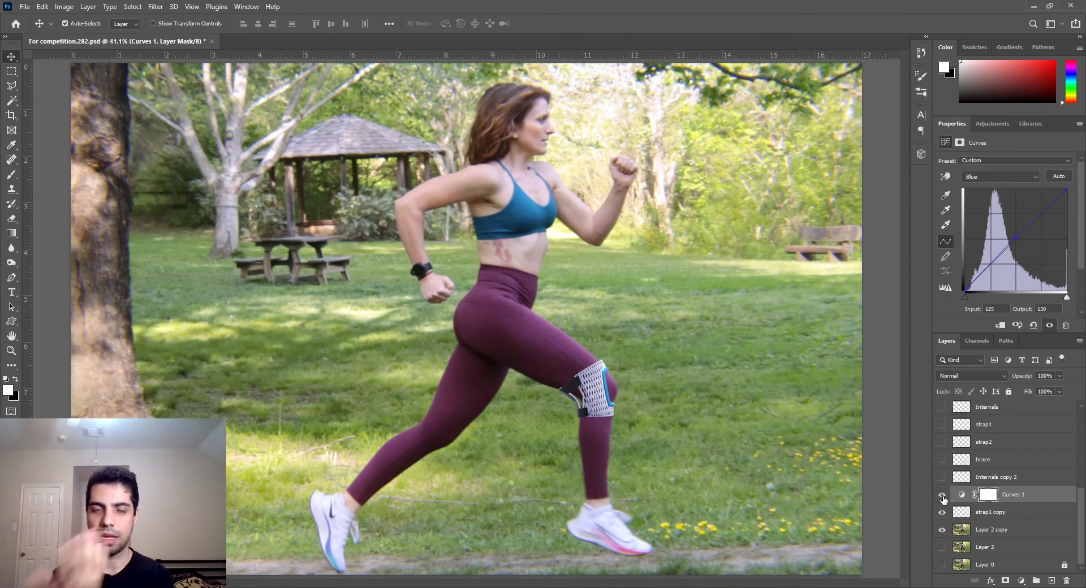
{"action": "left_click", "coordinate": [982, 515]}
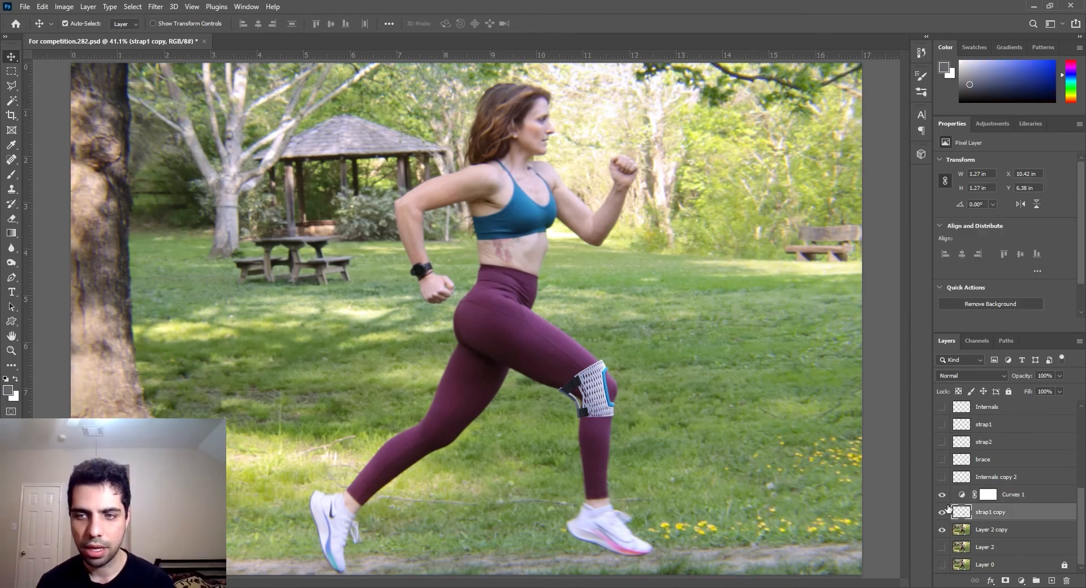
{"action": "left_click", "coordinate": [156, 7]}
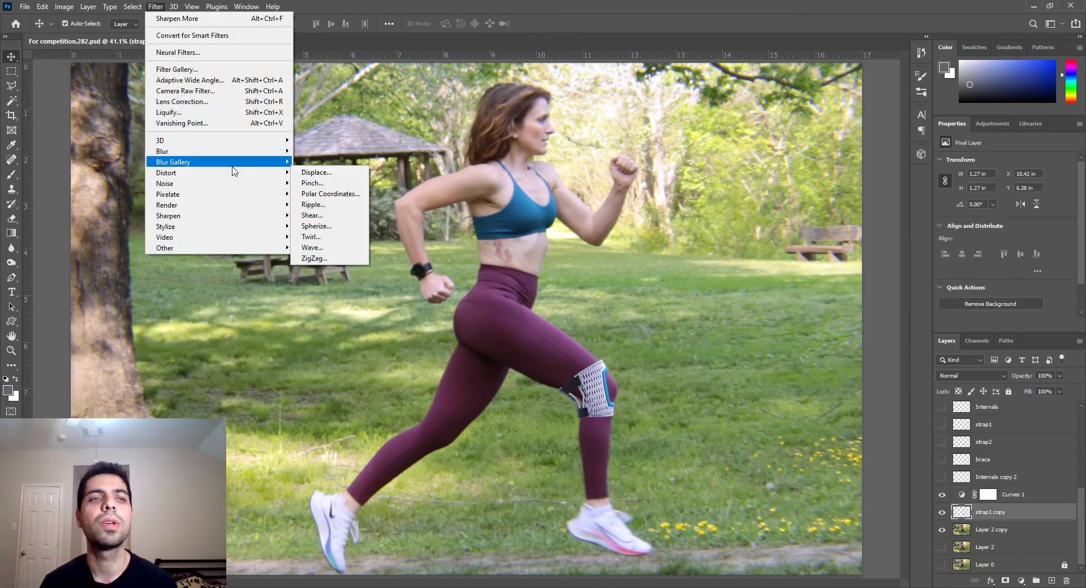
{"action": "mouse_move", "coordinate": [170, 151]}
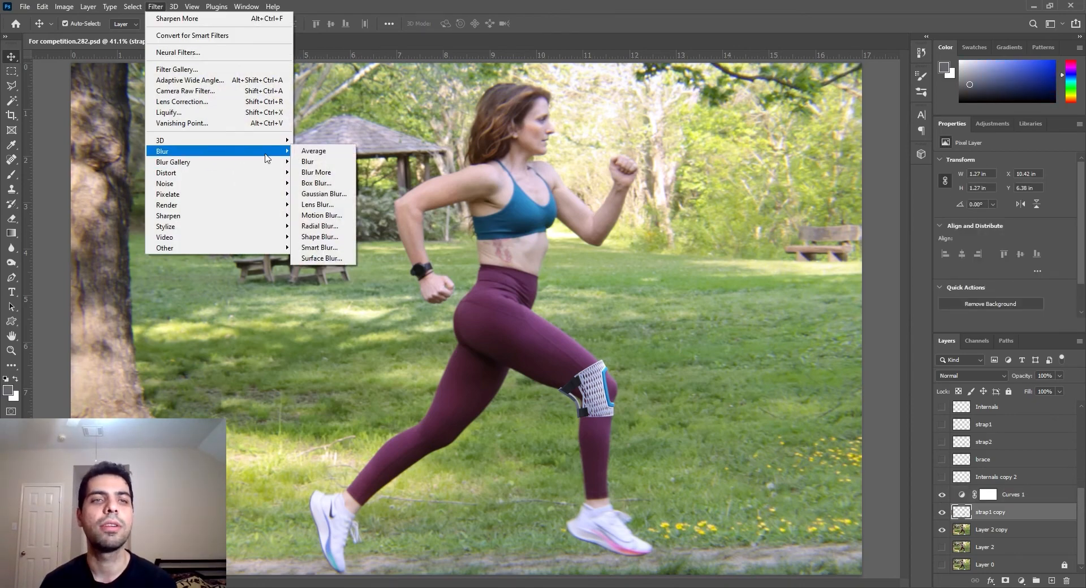
{"action": "left_click", "coordinate": [324, 193]}
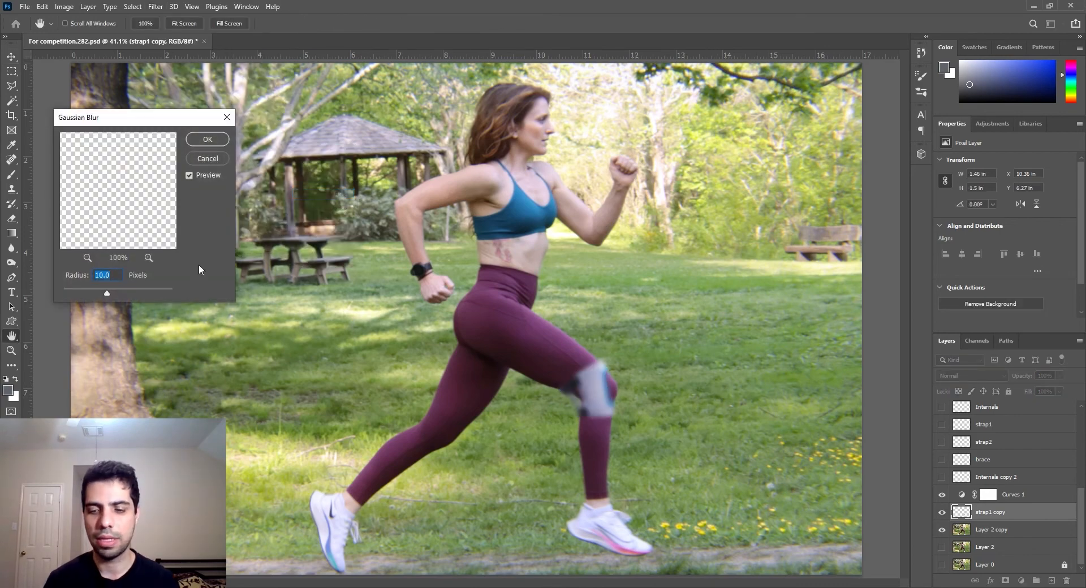
{"action": "type", "text": "2"}
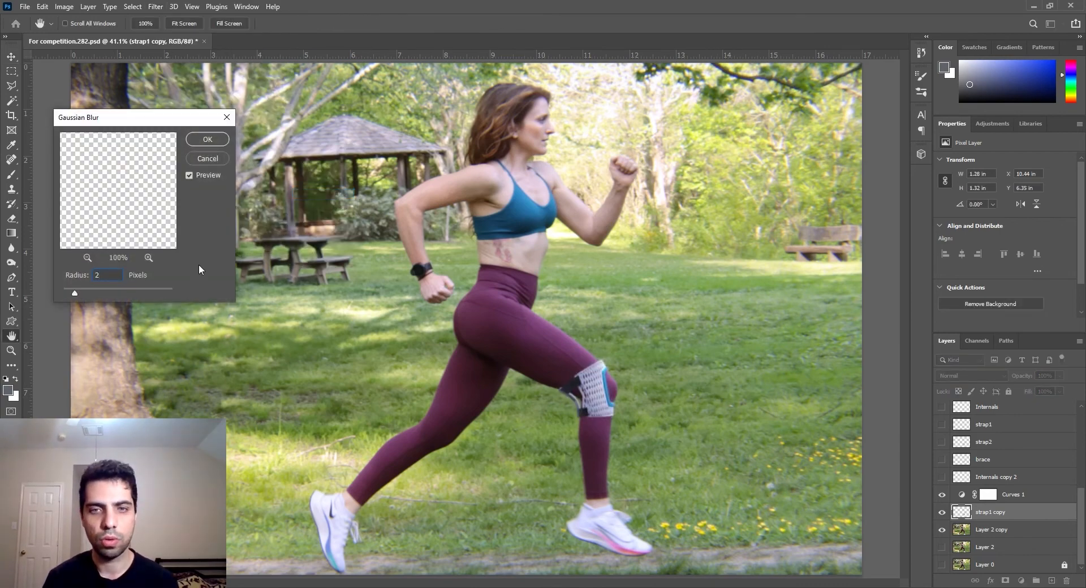
{"action": "key", "text": "BackSpace"}
{"action": "type", "text": "1"}
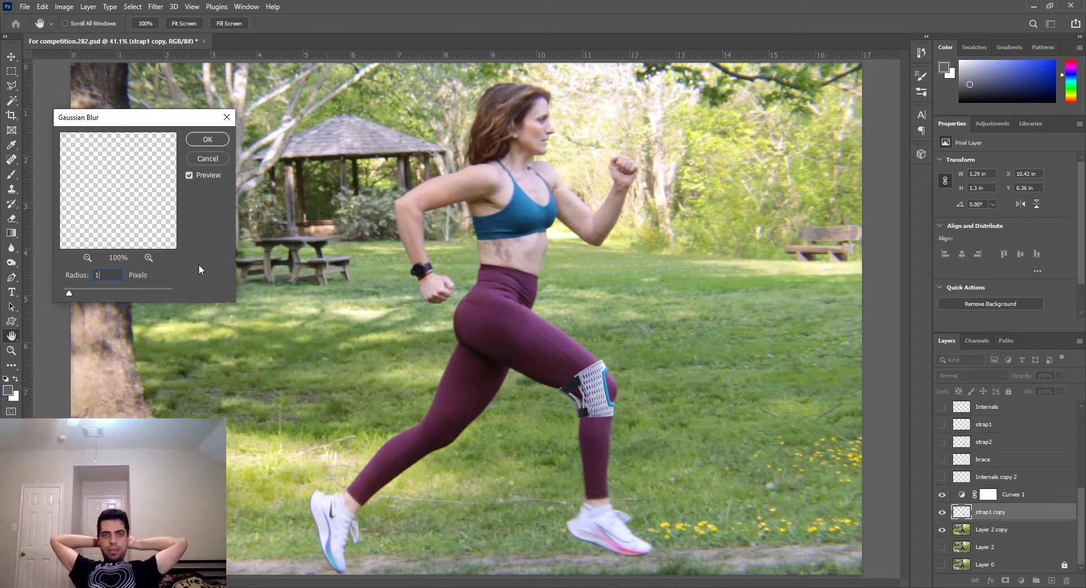
{"action": "left_click", "coordinate": [205, 159]}
Step: Duplicate the strap1 copy layer and hide the original strap1 copy
{"action": "key", "text": "v"}
{"action": "key", "text": "ctrl+j"}
{"action": "left_click", "coordinate": [942, 530]}
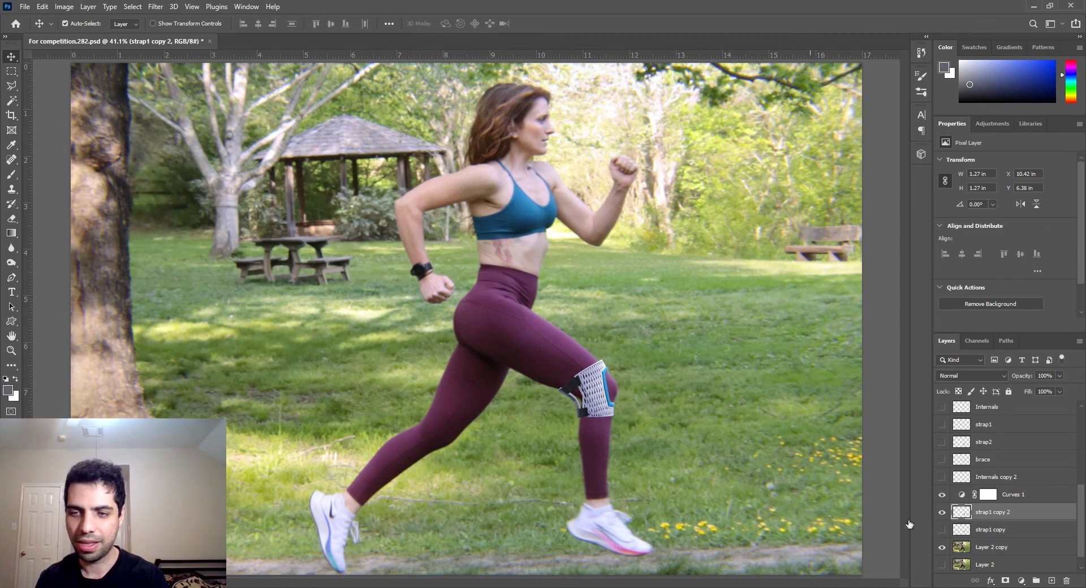
Step: Apply a Gaussian Blur with a radius of 0.75 pixels to the strap1 copy 2 layer
{"action": "left_click", "coordinate": [155, 6]}
{"action": "mouse_move", "coordinate": [170, 144]}
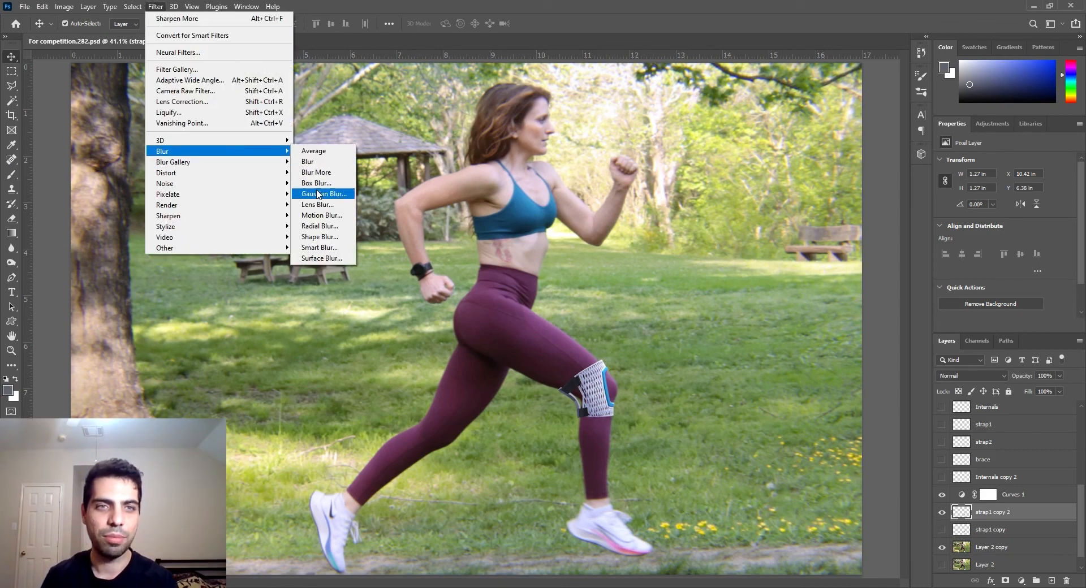
{"action": "left_click", "coordinate": [320, 194]}
{"action": "type", "text": "1"}
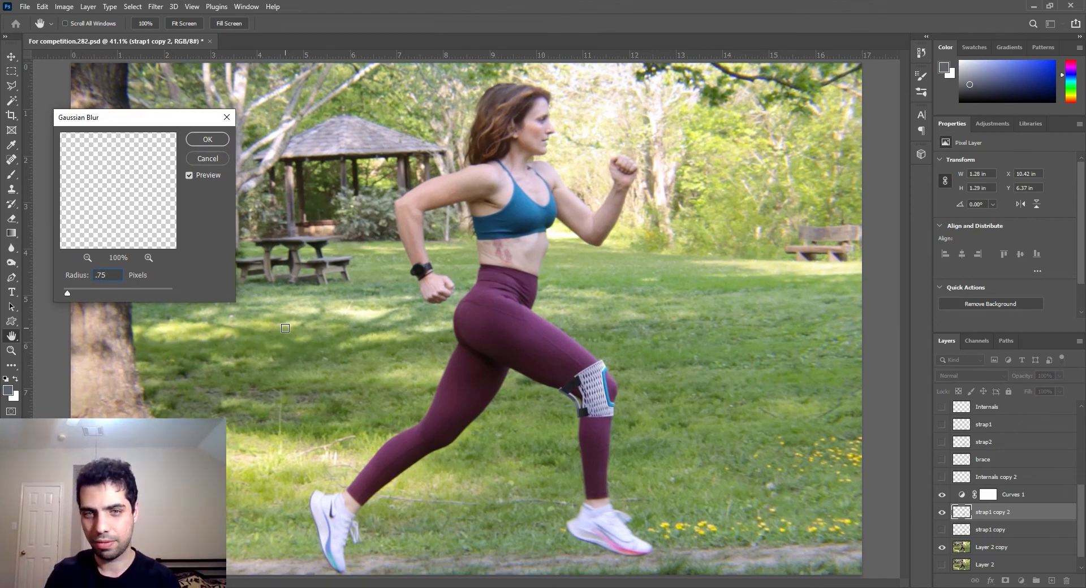
{"action": "key", "text": "Return"}
{"action": "key", "text": "v"}
Step: Select the Layer 2 copy layer and set up the Burn tool with the Shadows range and a 40 px soft brush
{"action": "key", "text": "ctrl+plus"}
{"action": "key", "text": "ctrl+plus"}
{"action": "left_click_drag", "start_coordinate": [286, 329], "coordinate": [78, 214]}
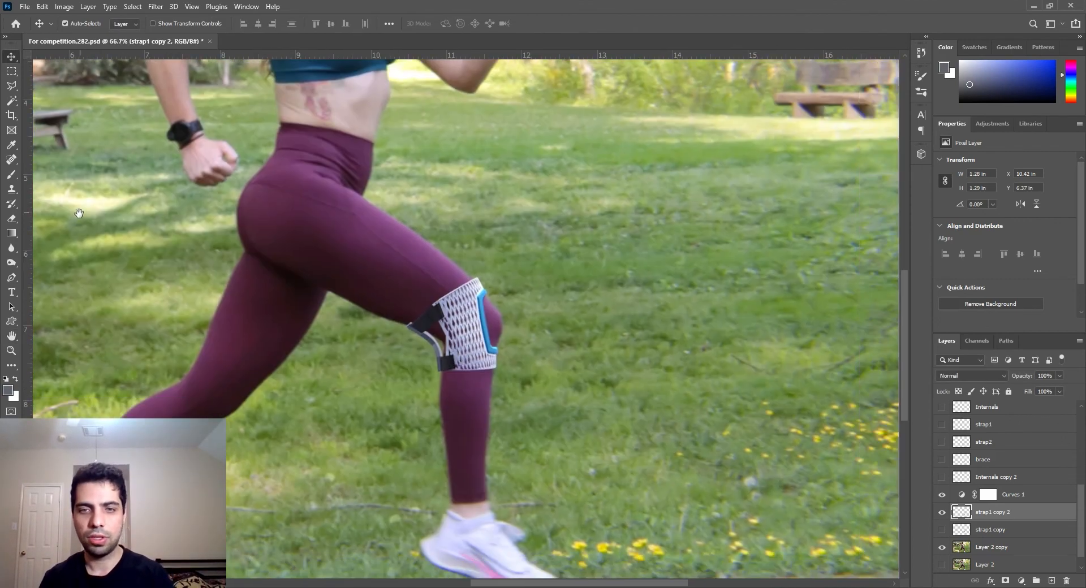
{"action": "key", "text": "ctrl+plus"}
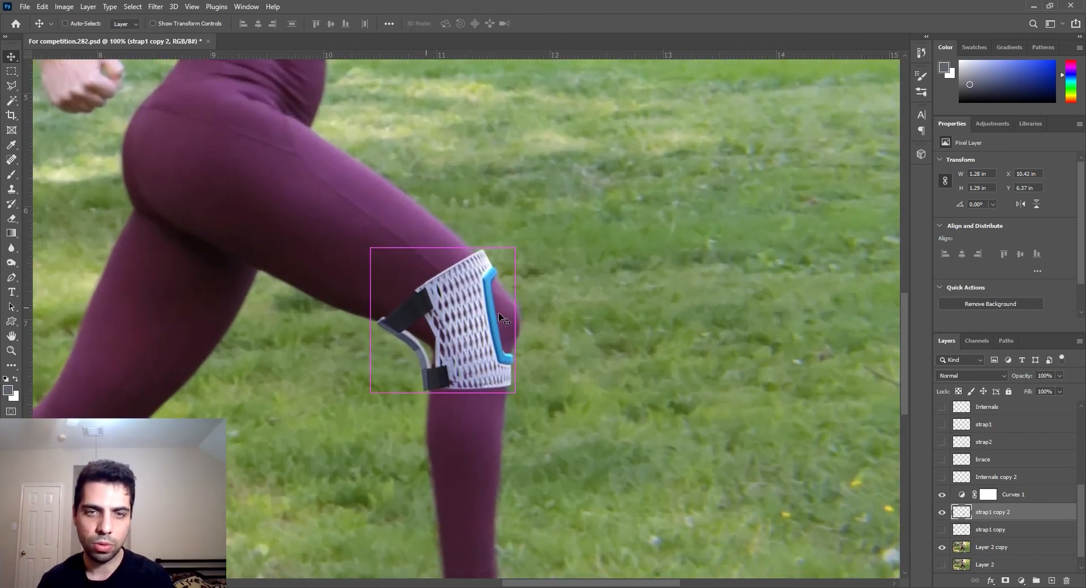
{"action": "left_click", "coordinate": [511, 324]}
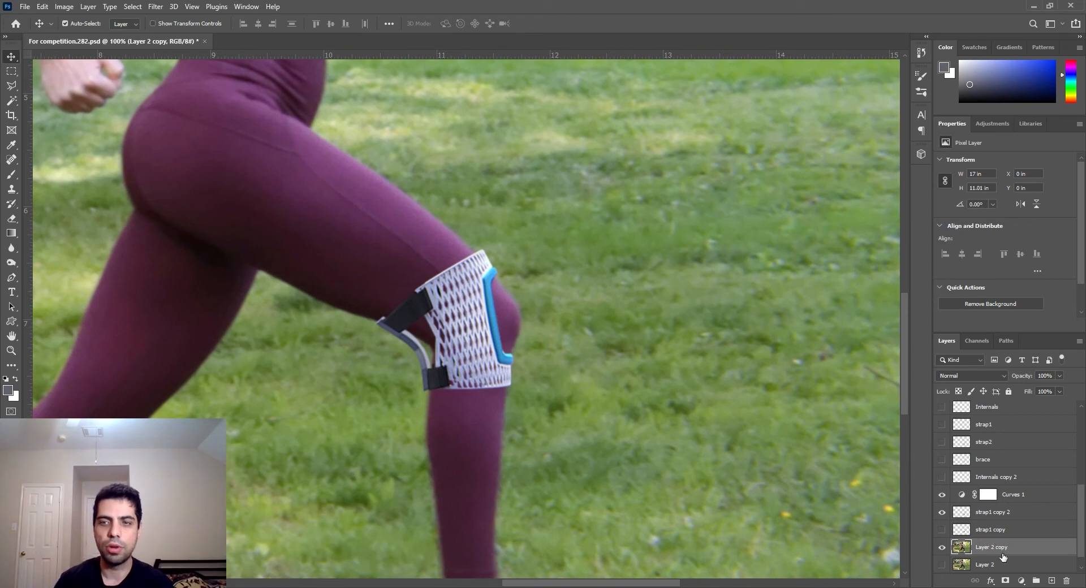
{"action": "scroll", "coordinate": [1001, 555], "scroll_direction": "down", "scroll_amount": 1}
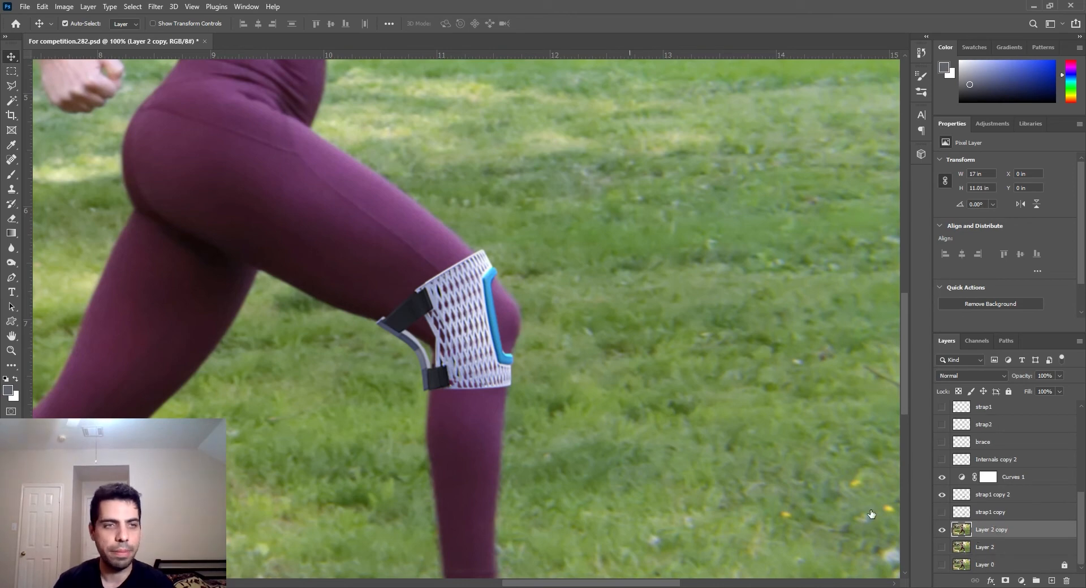
{"action": "left_click", "coordinate": [14, 264]}
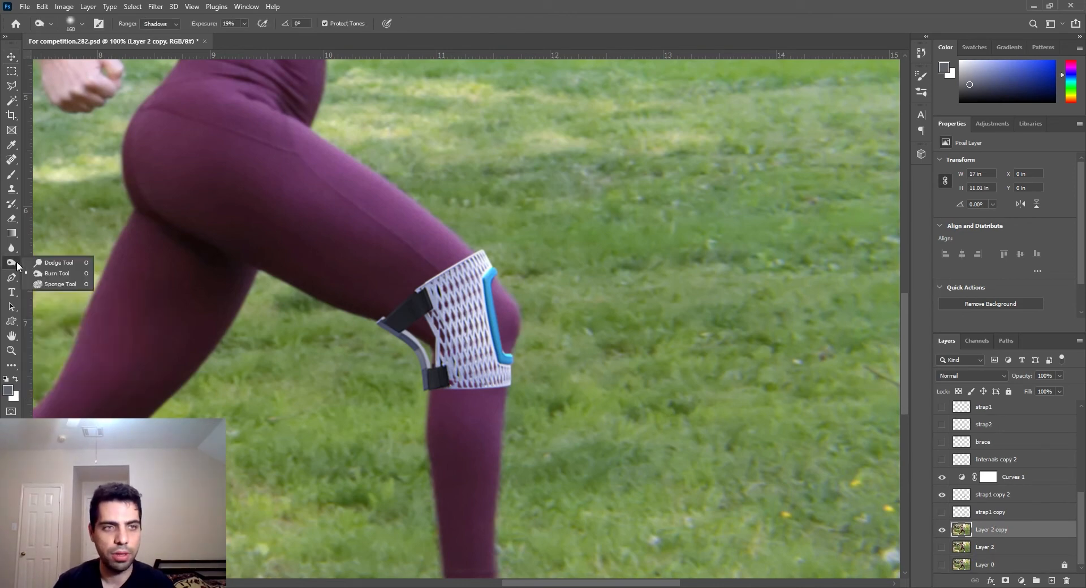
{"action": "left_click", "coordinate": [67, 274]}
{"action": "left_click", "coordinate": [161, 23]}
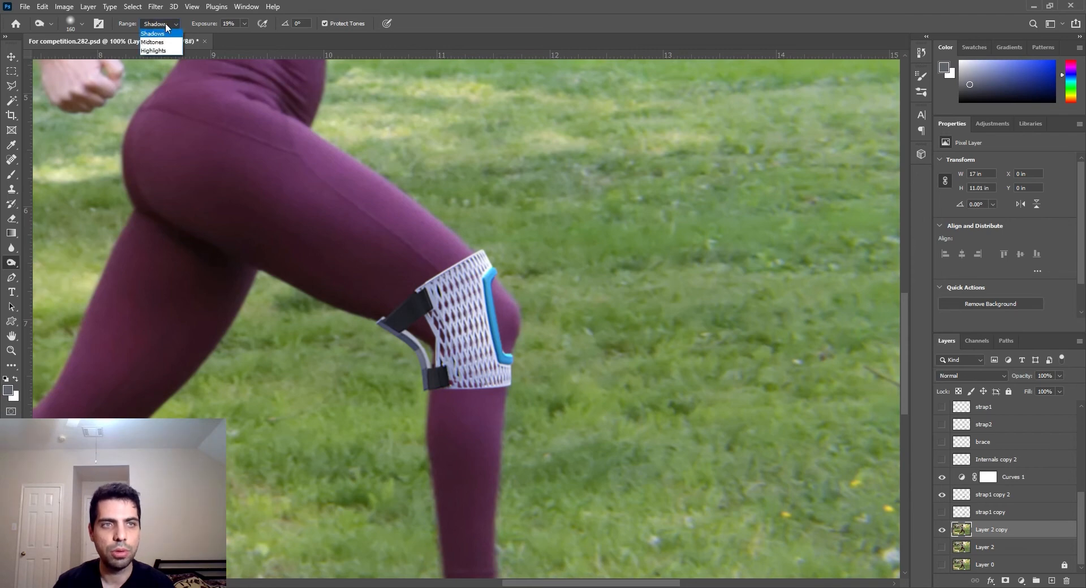
{"action": "left_click", "coordinate": [154, 34]}
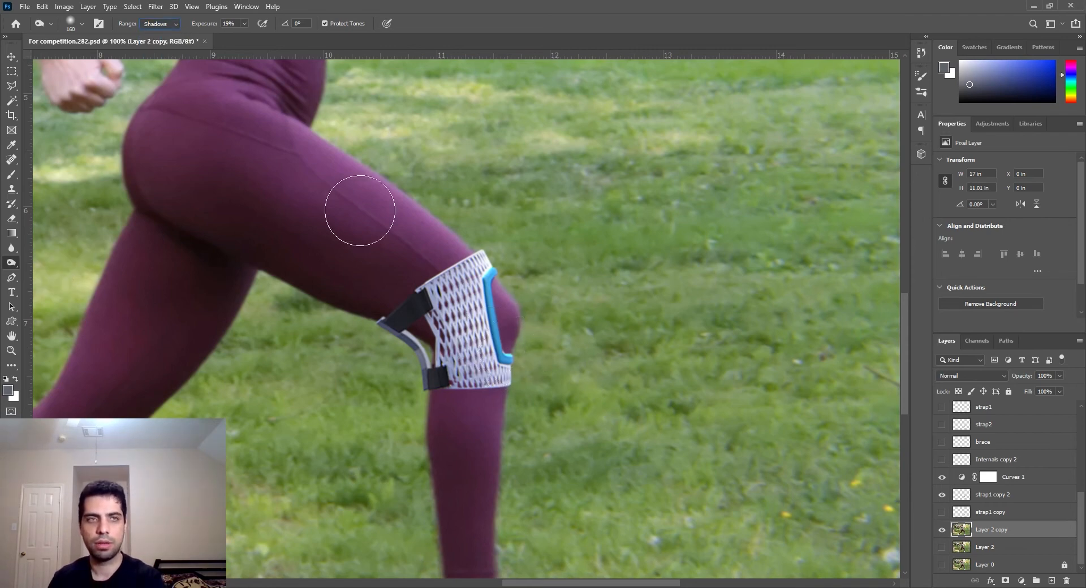
{"action": "left_click", "coordinate": [72, 21]}
{"action": "left_click_drag", "start_coordinate": [110, 60], "coordinate": [85, 59]}
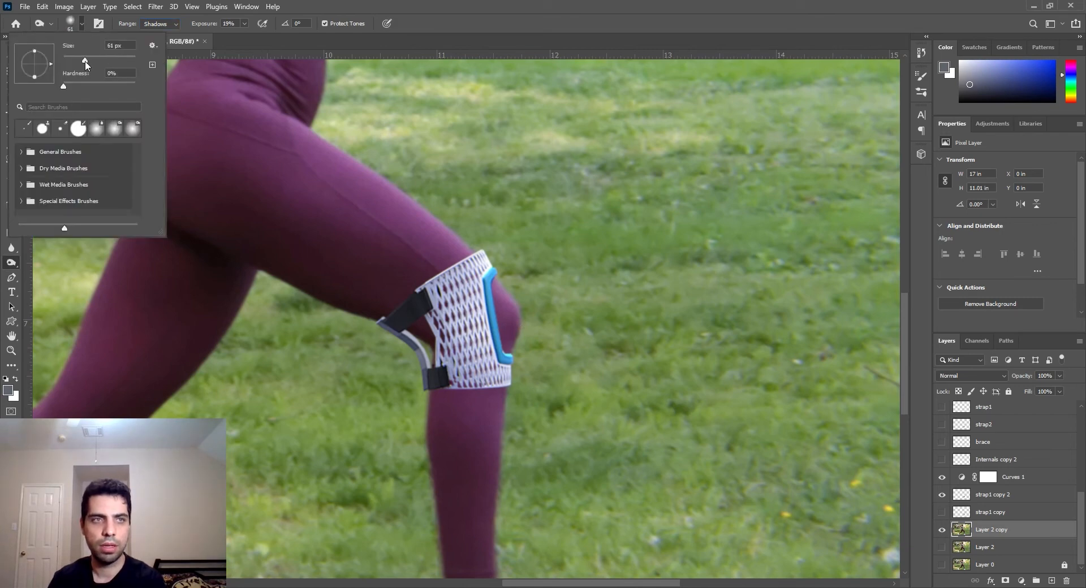
{"action": "left_click", "coordinate": [495, 12]}
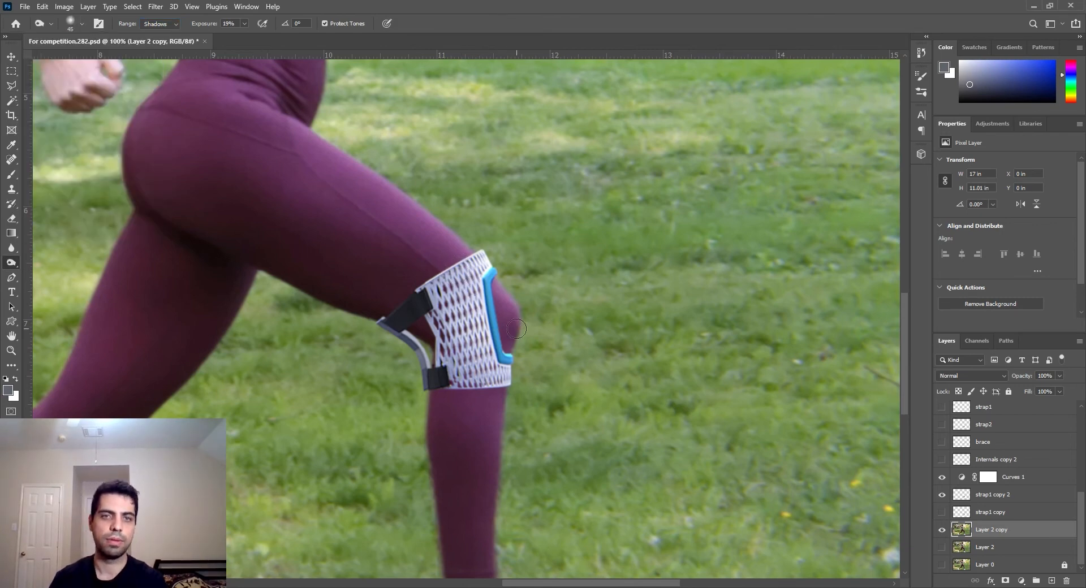
{"action": "scroll", "coordinate": [516, 333], "scroll_direction": "up", "scroll_amount": 3, "text": "alt"}
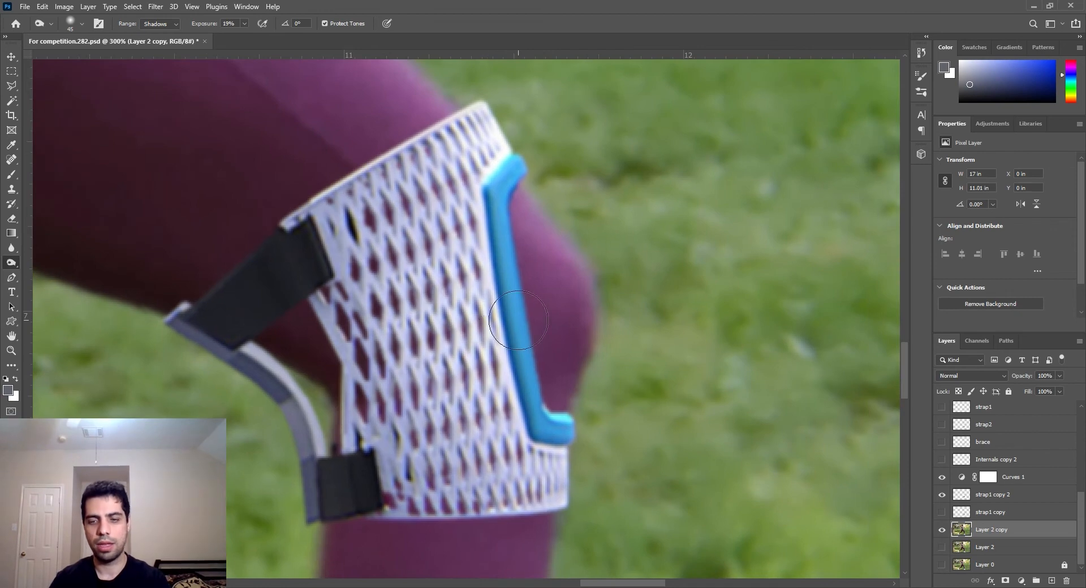
{"action": "key", "text": "["}
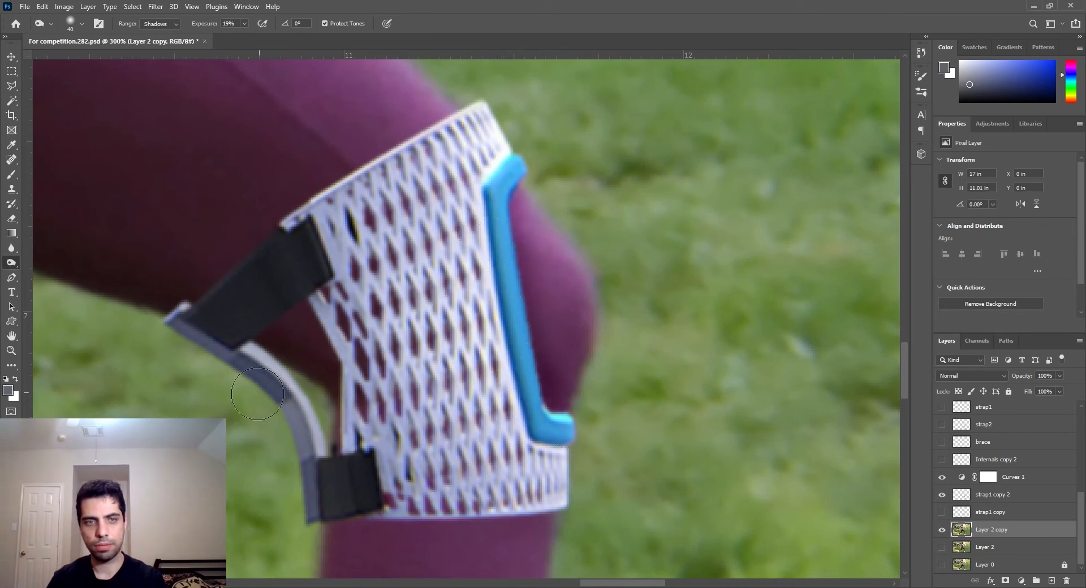
Step: Try darkening the leg around the gap between the brace and its strap with the Burn tool, and undo the stroke
{"action": "left_click_drag", "start_coordinate": [334, 381], "coordinate": [415, 368]}
{"action": "left_click_drag", "start_coordinate": [380, 313], "coordinate": [382, 303]}
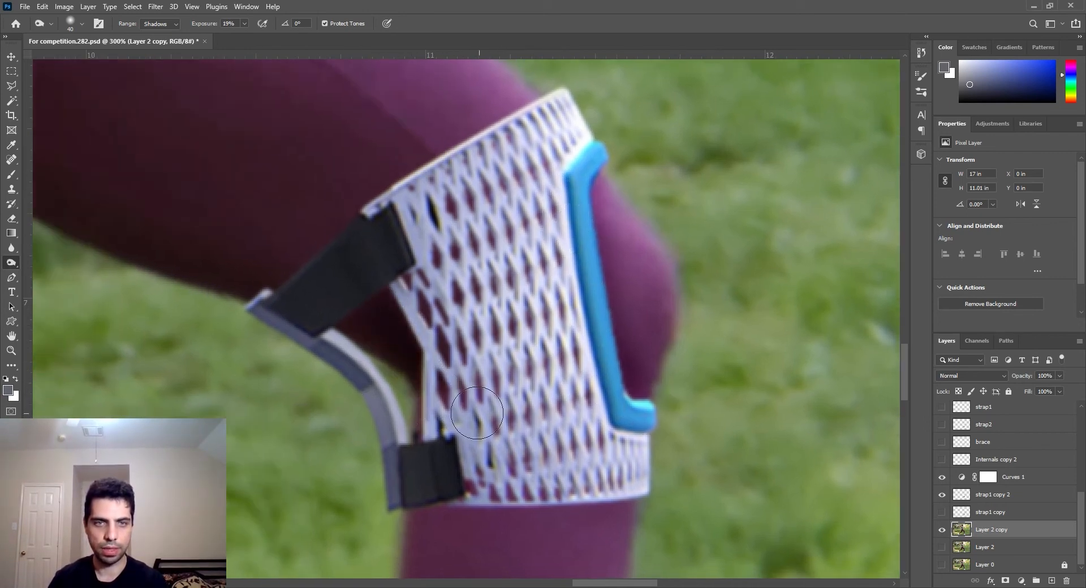
{"action": "key", "text": "ctrl+z"}
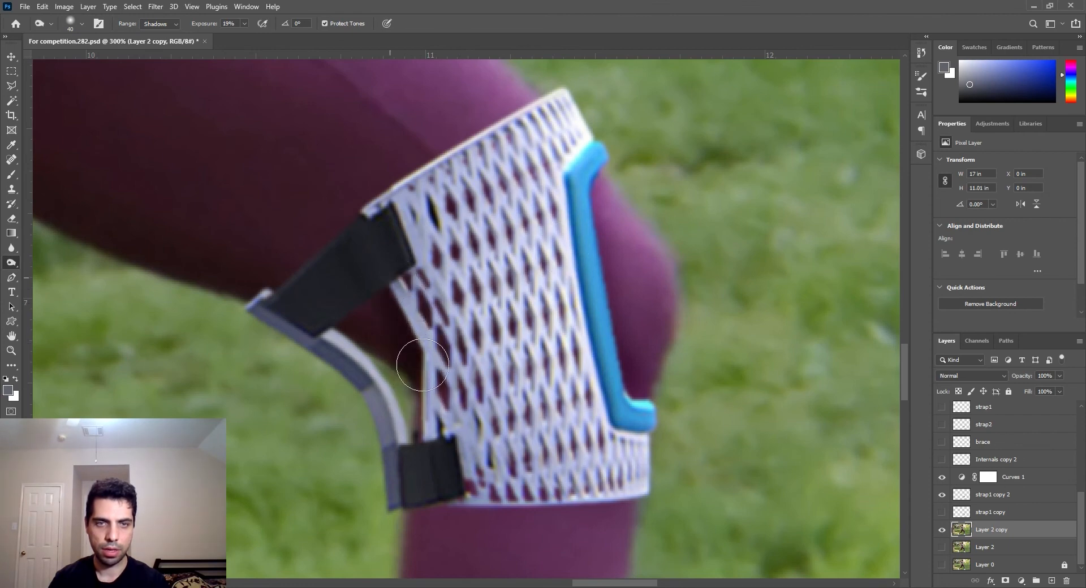
{"action": "mouse_move", "coordinate": [502, 467]}
{"action": "left_mouse_down"}
{"action": "mouse_move", "coordinate": [601, 295]}
{"action": "mouse_move", "coordinate": [593, 304]}
{"action": "left_mouse_up"}
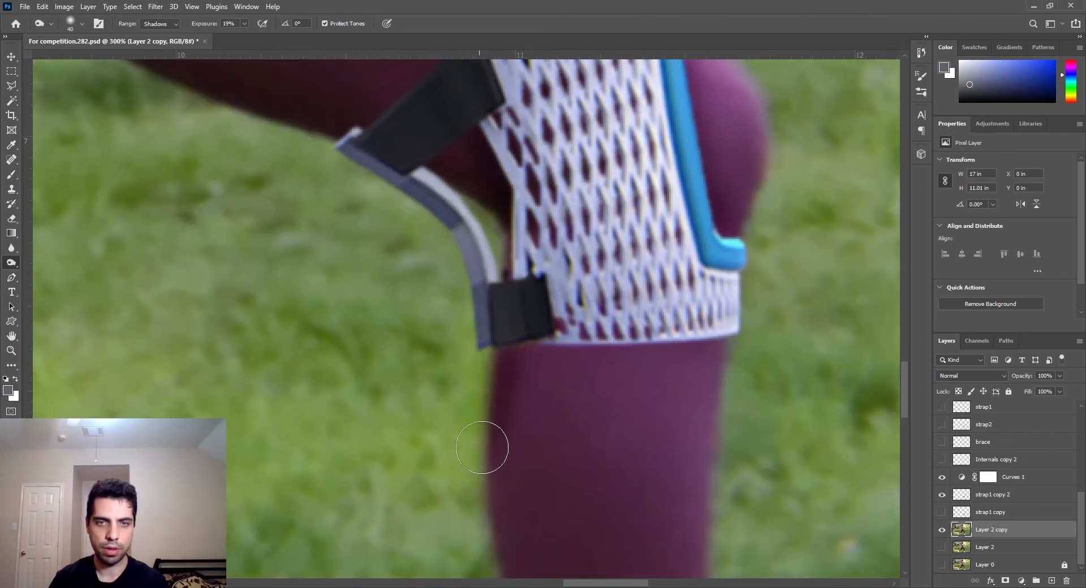
{"action": "key", "text": "ctrl+0"}
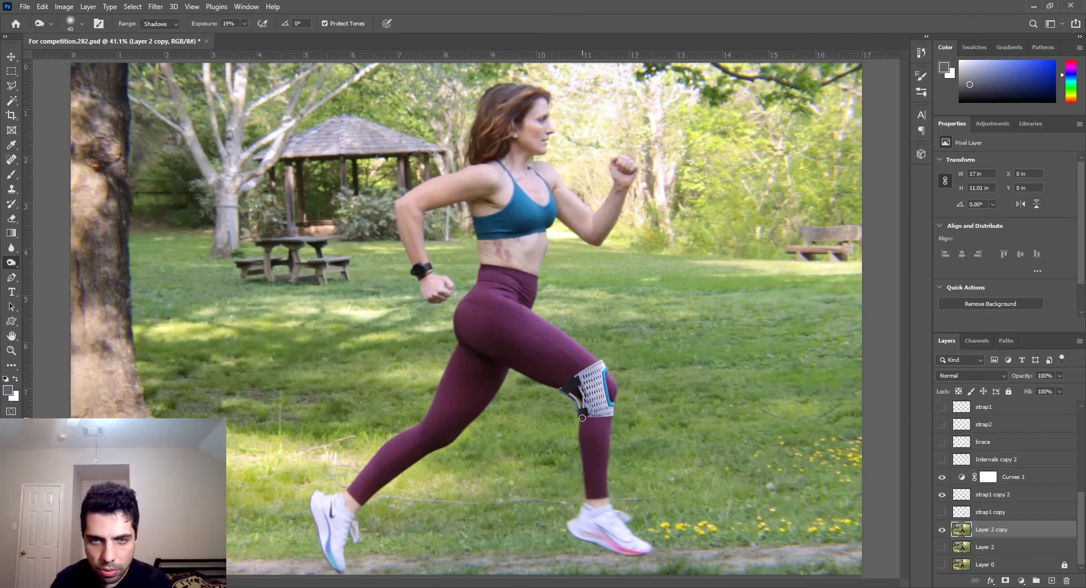
Step: Burn the leg's shadows along the brace's lower edge using a 30 px brush at 8% exposure
{"action": "scroll", "coordinate": [595, 462], "scroll_direction": "up", "scroll_amount": 3, "text": "alt"}
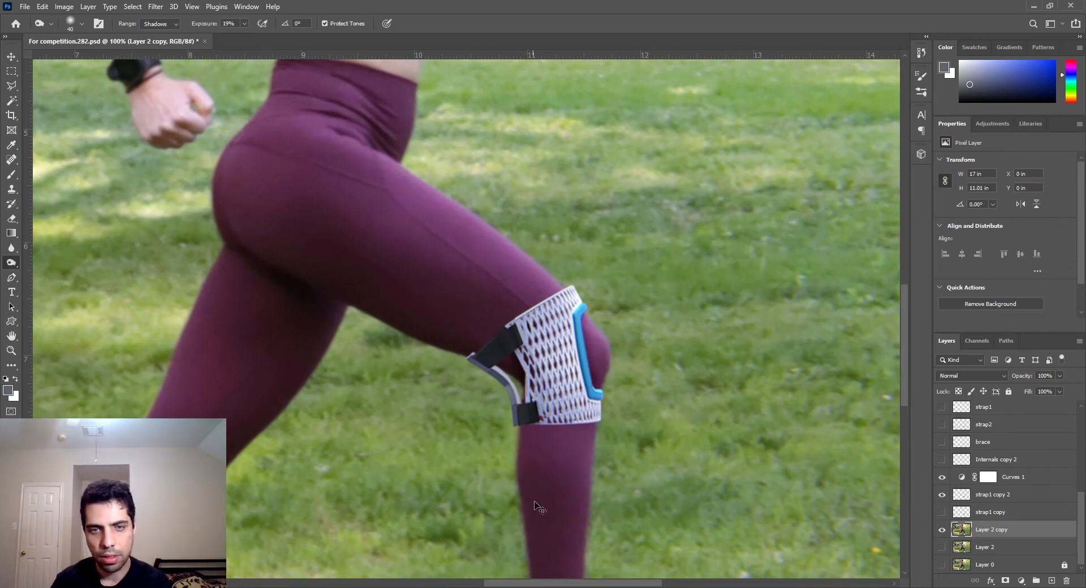
{"action": "key", "text": "bracketleft"}
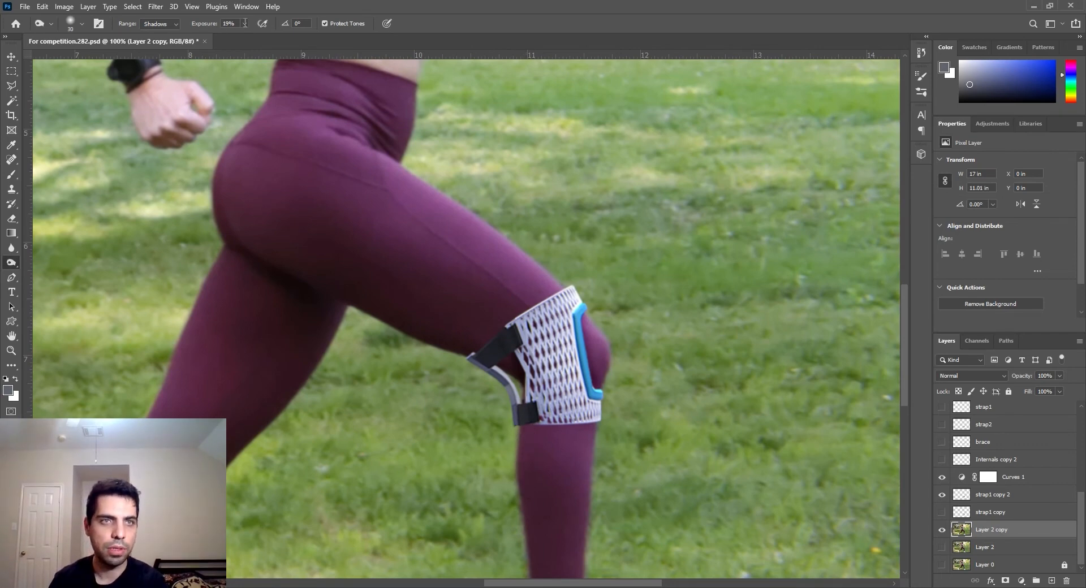
{"action": "left_click", "coordinate": [199, 23]}
{"action": "type", "text": "10"}
{"action": "key", "text": "Return"}
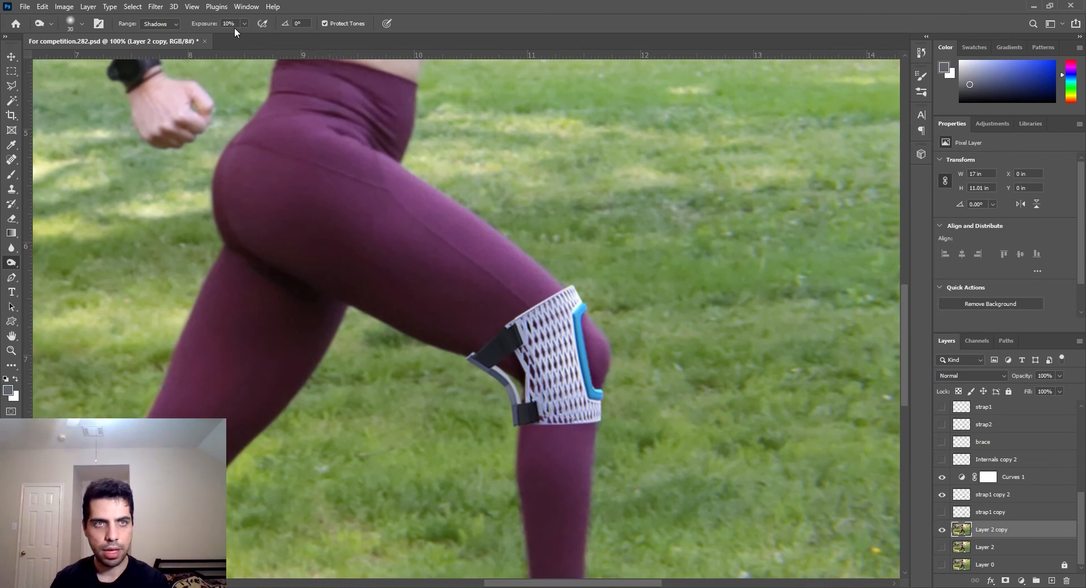
{"action": "left_click_drag", "start_coordinate": [234, 24], "coordinate": [201, 27]}
{"action": "type", "text": "8"}
{"action": "key", "text": "Return"}
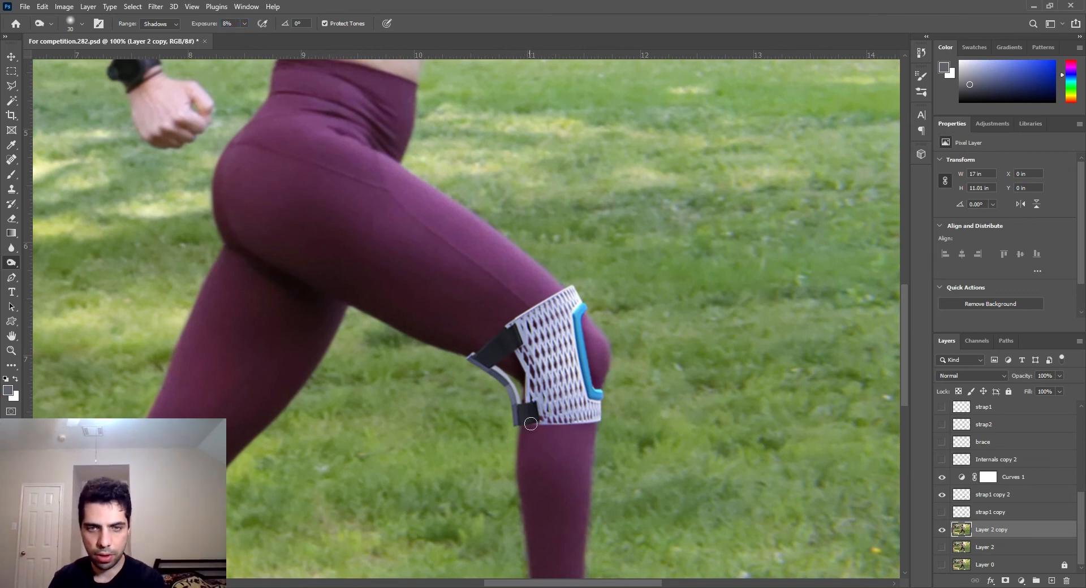
{"action": "left_click_drag", "start_coordinate": [531, 423], "coordinate": [567, 424]}
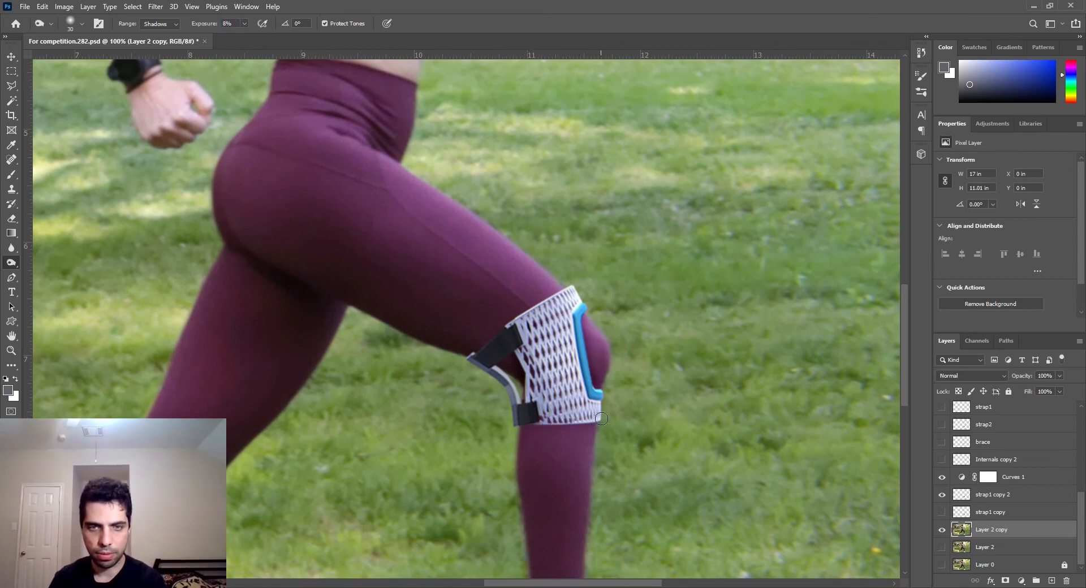
{"action": "left_click_drag", "start_coordinate": [453, 418], "coordinate": [517, 277]}
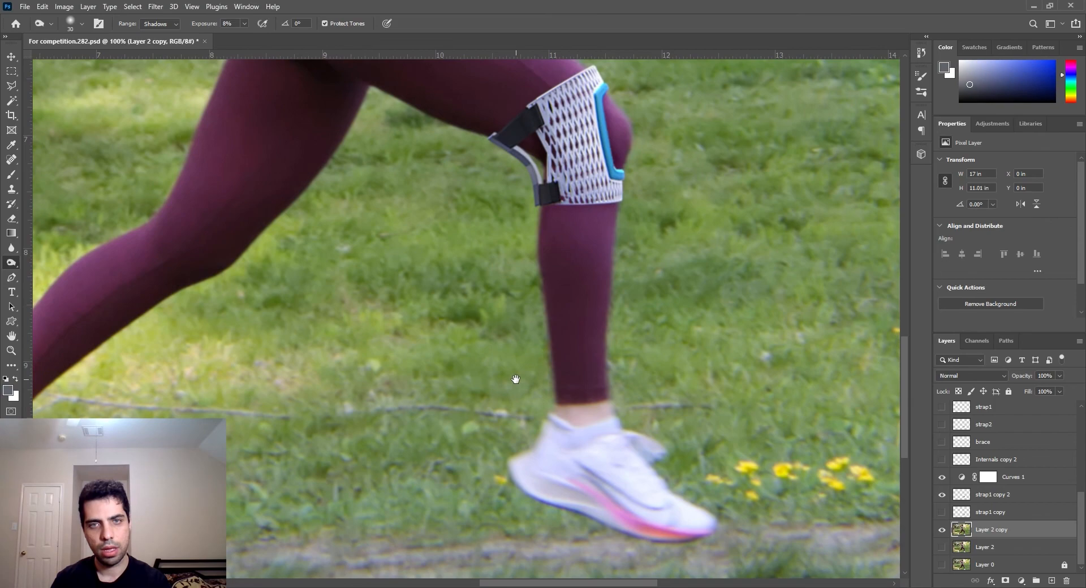
{"action": "left_click_drag", "start_coordinate": [515, 379], "coordinate": [506, 465]}
{"action": "left_click_drag", "start_coordinate": [558, 255], "coordinate": [559, 317]}
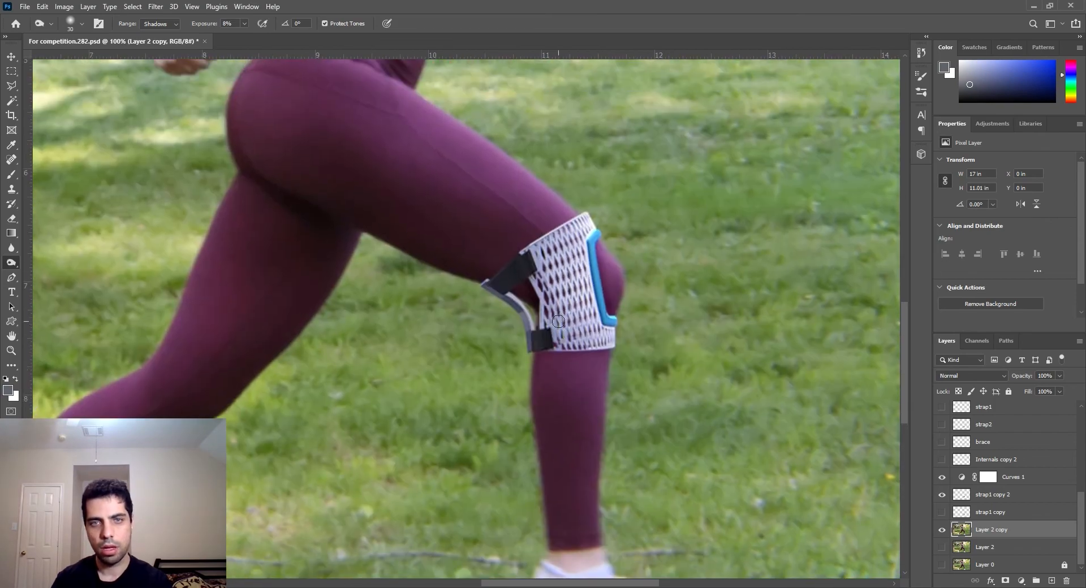
{"action": "key", "text": "ctrl+0"}
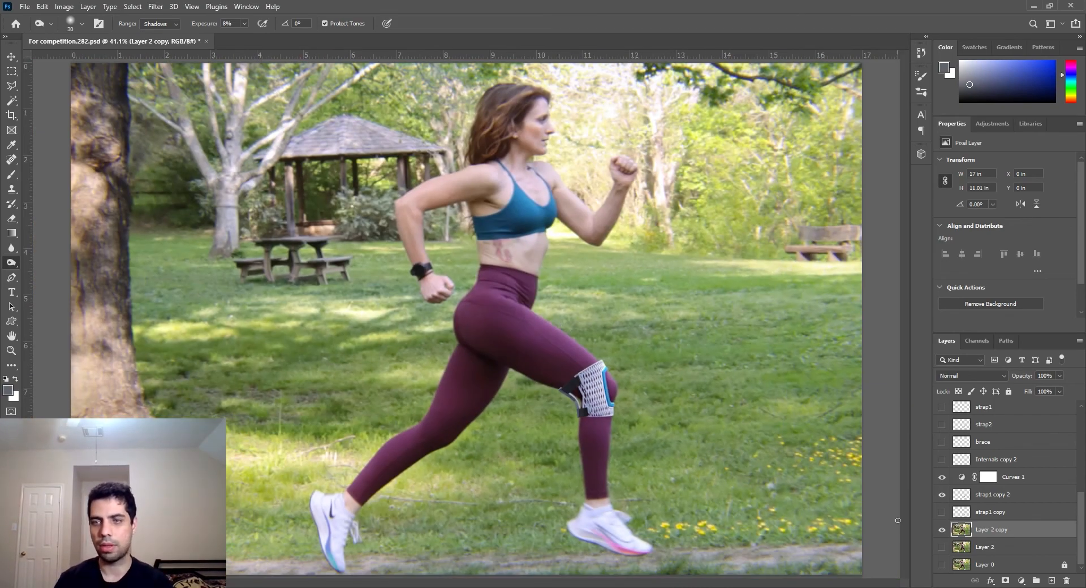
{"action": "left_click", "coordinate": [156, 6]}
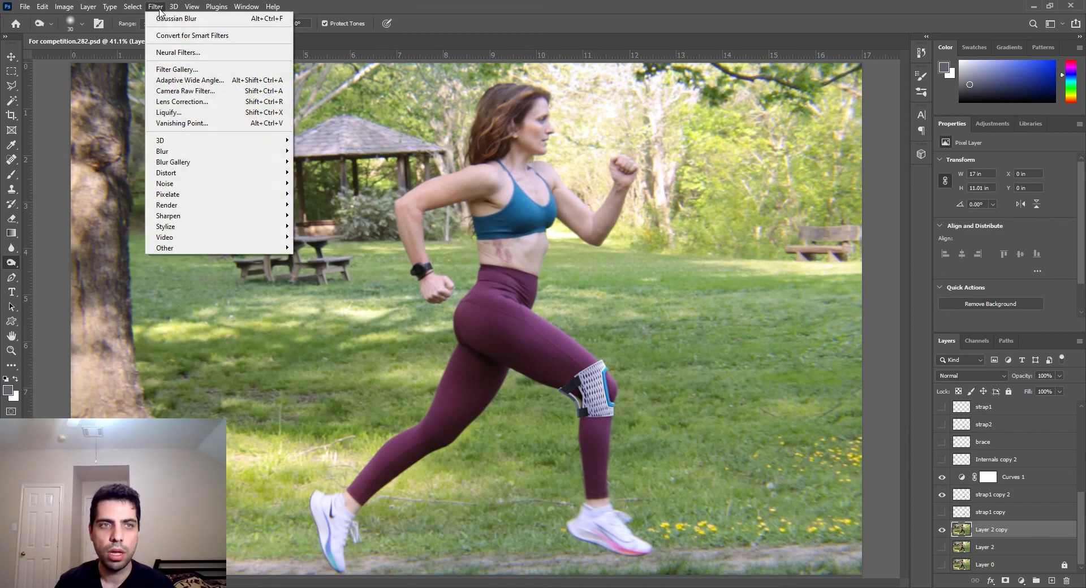
{"action": "left_click", "coordinate": [313, 183]}
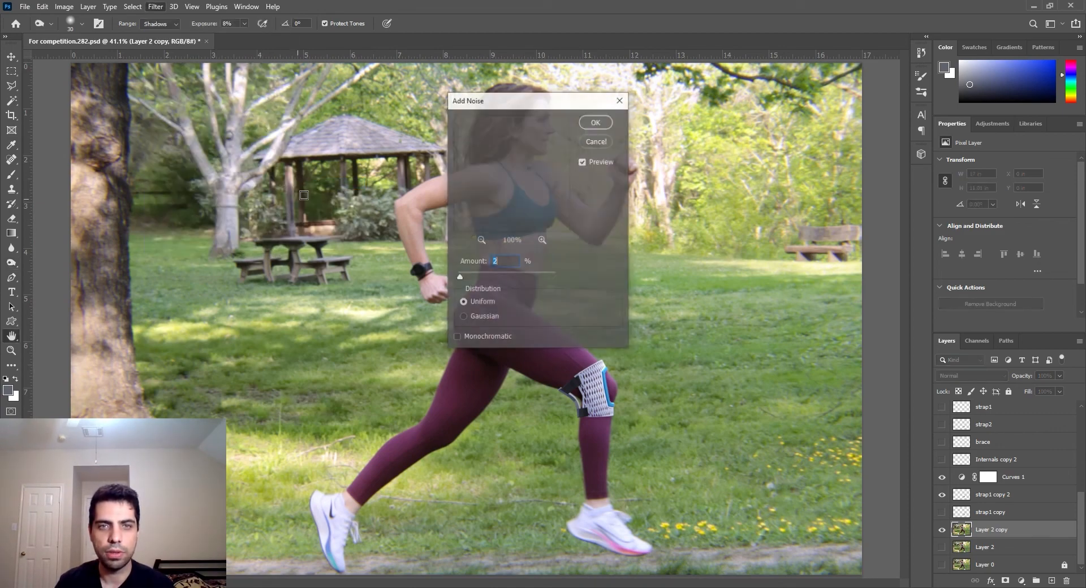
{"action": "left_click_drag", "start_coordinate": [517, 95], "coordinate": [111, 137]}
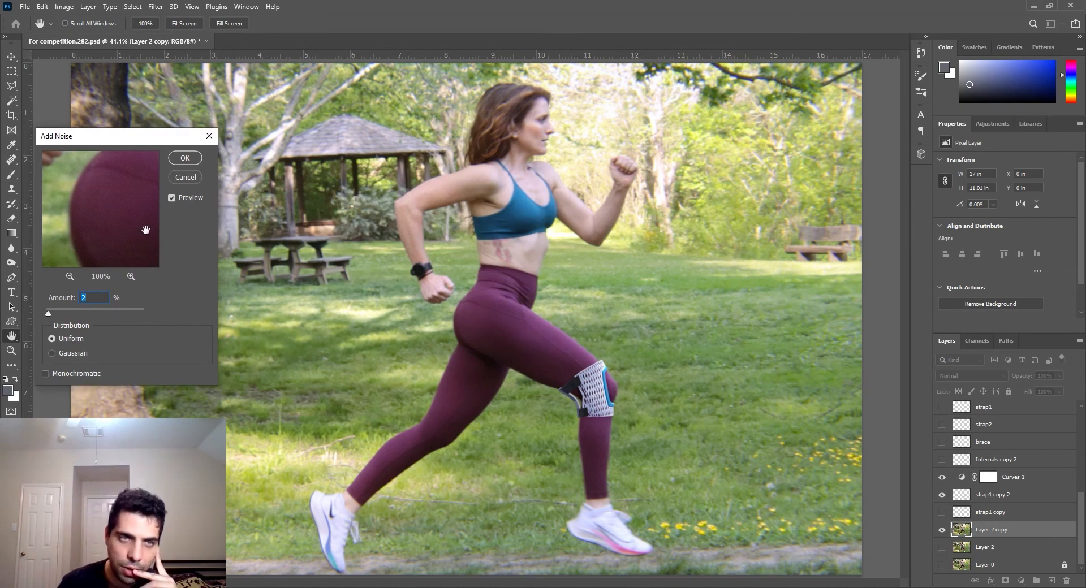
{"action": "left_click", "coordinate": [185, 177]}
Step: Apply the Sharpen filter to the Layer 2 copy layer
{"action": "left_click", "coordinate": [156, 6]}
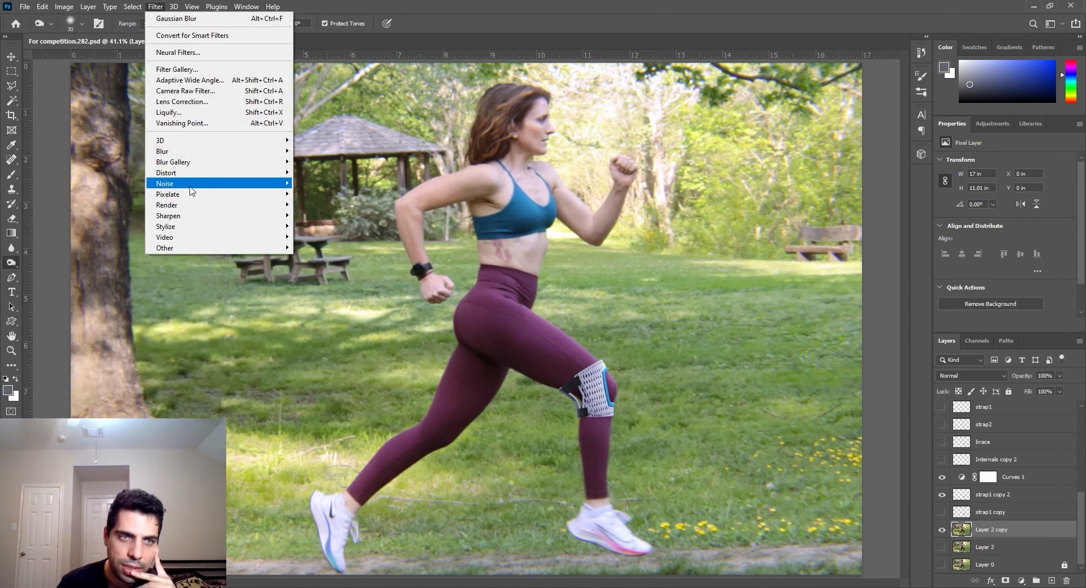
{"action": "mouse_move", "coordinate": [195, 216]}
{"action": "left_click", "coordinate": [332, 228]}
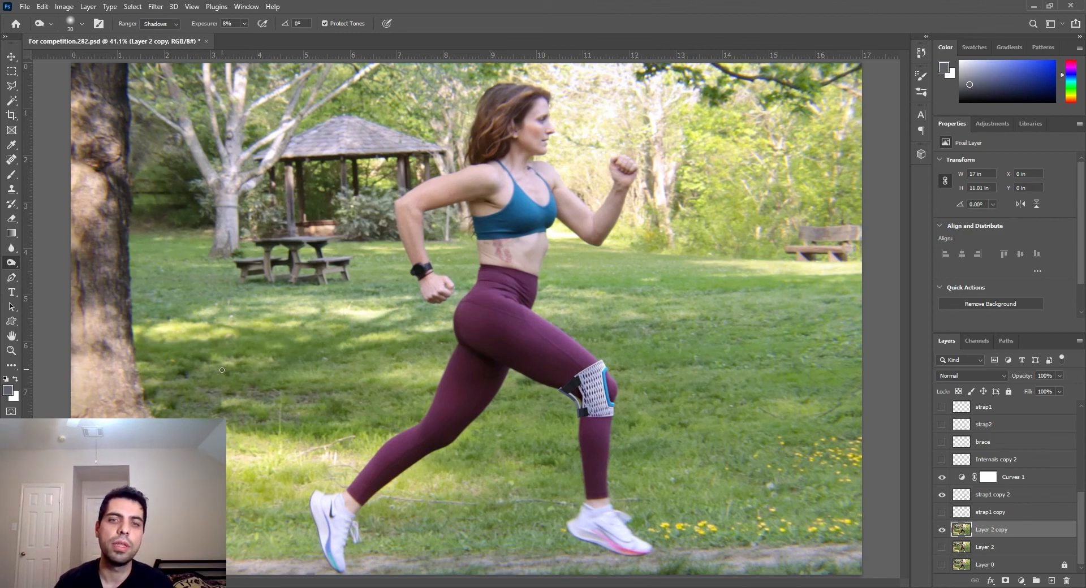
Step: Soften the brace and strap edges on the strap1 copy 2 layer with the Blur tool at 20% strength and an 80 px brush
{"action": "key", "text": "ctrl+plus"}
{"action": "key", "text": "ctrl+plus"}
{"action": "key", "text": "ctrl+plus"}
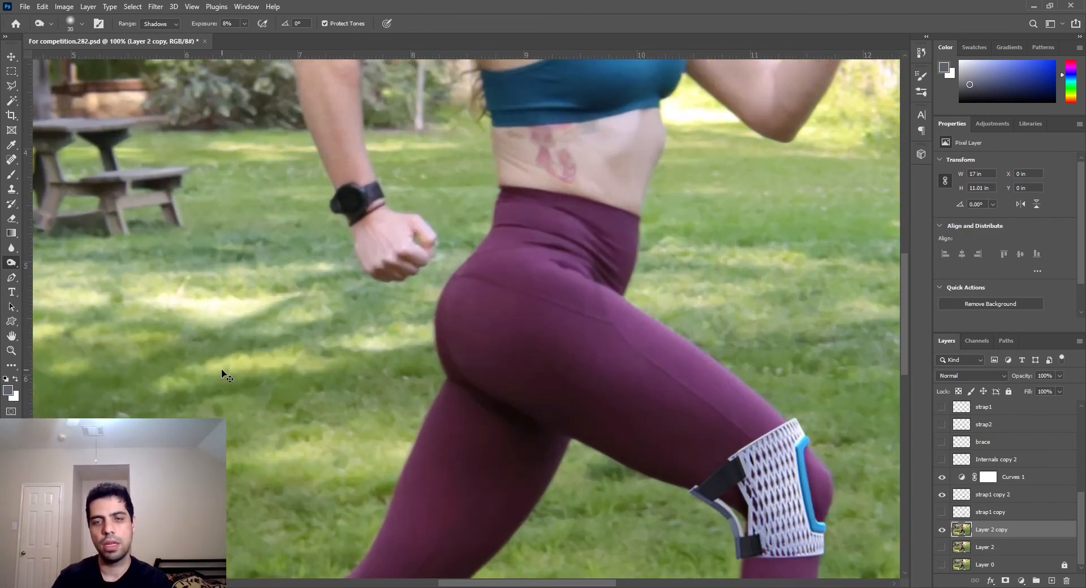
{"action": "left_click_drag", "start_coordinate": [581, 478], "coordinate": [383, 294]}
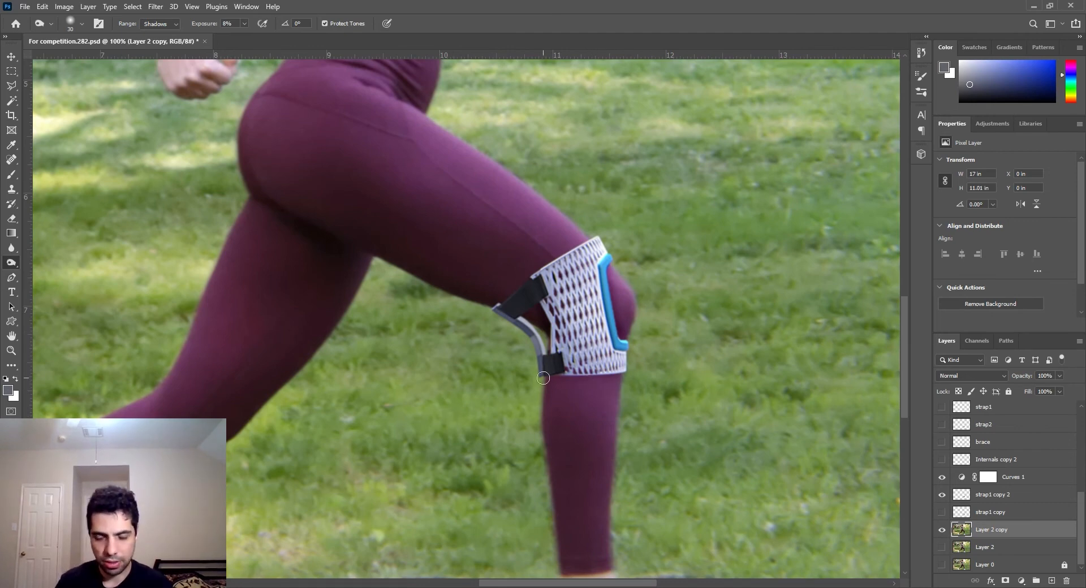
{"action": "left_click", "coordinate": [993, 497]}
{"action": "left_click", "coordinate": [11, 248]}
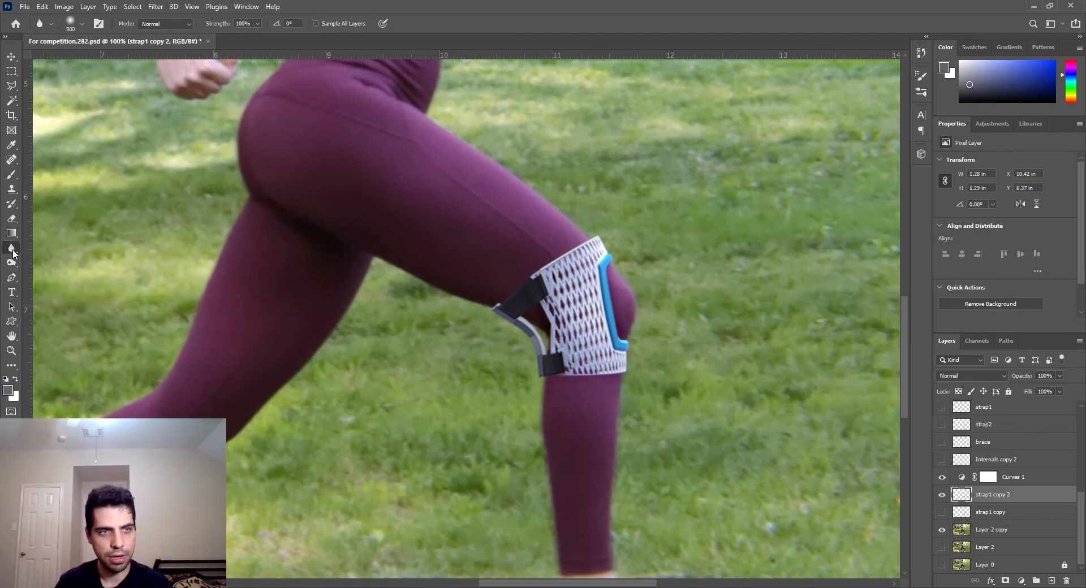
{"action": "key", "text": "bracketleft"}
{"action": "key", "text": "bracketleft"}
{"action": "key", "text": "bracketleft"}
{"action": "key", "text": "bracketleft"}
{"action": "key", "text": "bracketleft"}
{"action": "key", "text": "bracketleft"}
{"action": "key", "text": "bracketleft"}
{"action": "key", "text": "bracketleft"}
{"action": "key", "text": "bracketleft"}
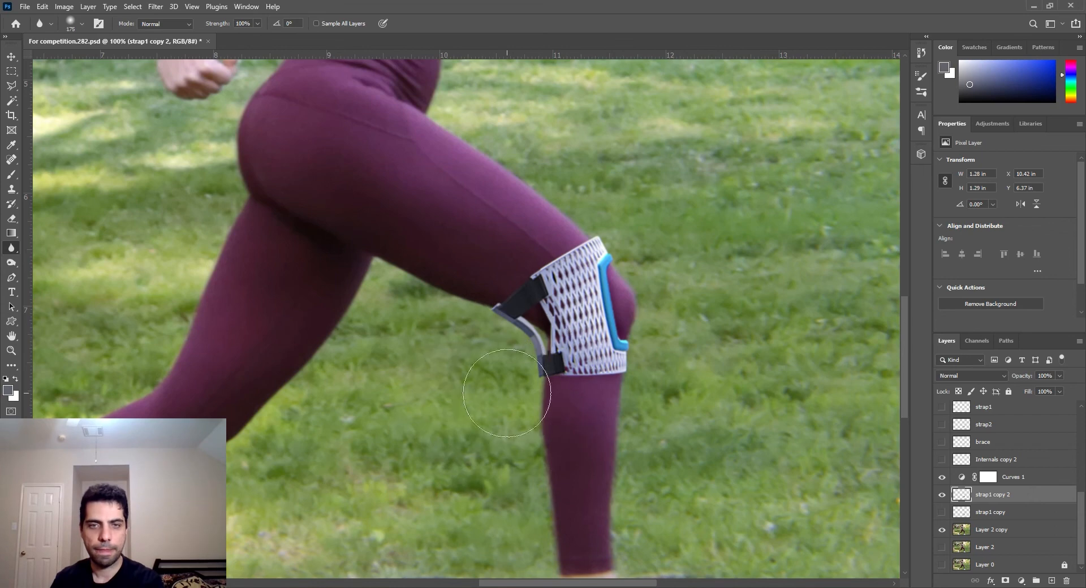
{"action": "left_click", "coordinate": [249, 24]}
{"action": "type", "text": "20"}
{"action": "key", "text": "Return"}
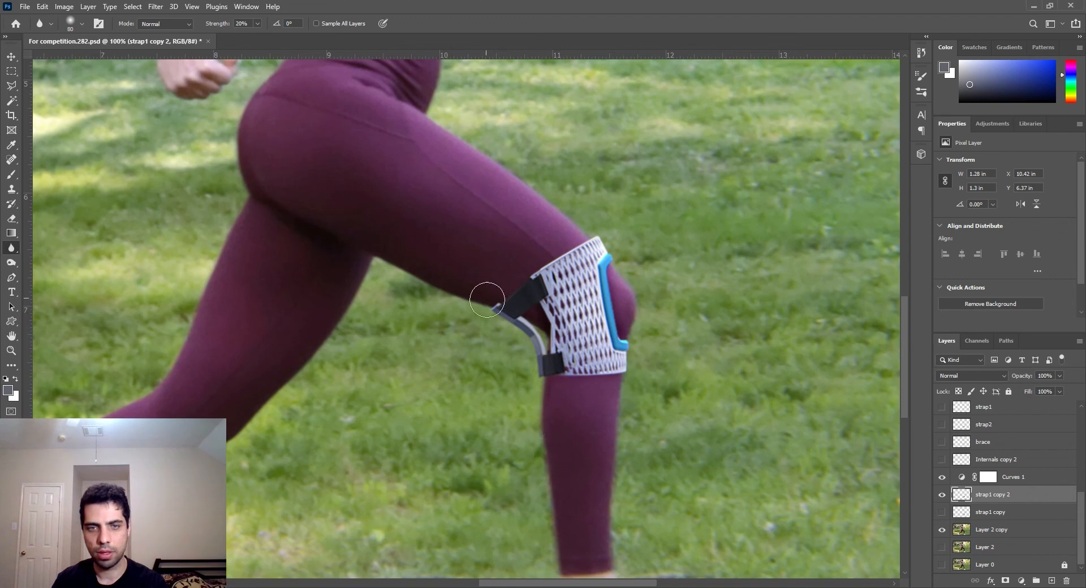
{"action": "mouse_move", "coordinate": [576, 368]}
{"action": "left_mouse_down"}
{"action": "mouse_move", "coordinate": [655, 403]}
{"action": "mouse_move", "coordinate": [559, 382]}
{"action": "mouse_move", "coordinate": [637, 336]}
{"action": "mouse_move", "coordinate": [627, 268]}
{"action": "mouse_move", "coordinate": [584, 218]}
{"action": "mouse_move", "coordinate": [557, 251]}
{"action": "left_mouse_up"}
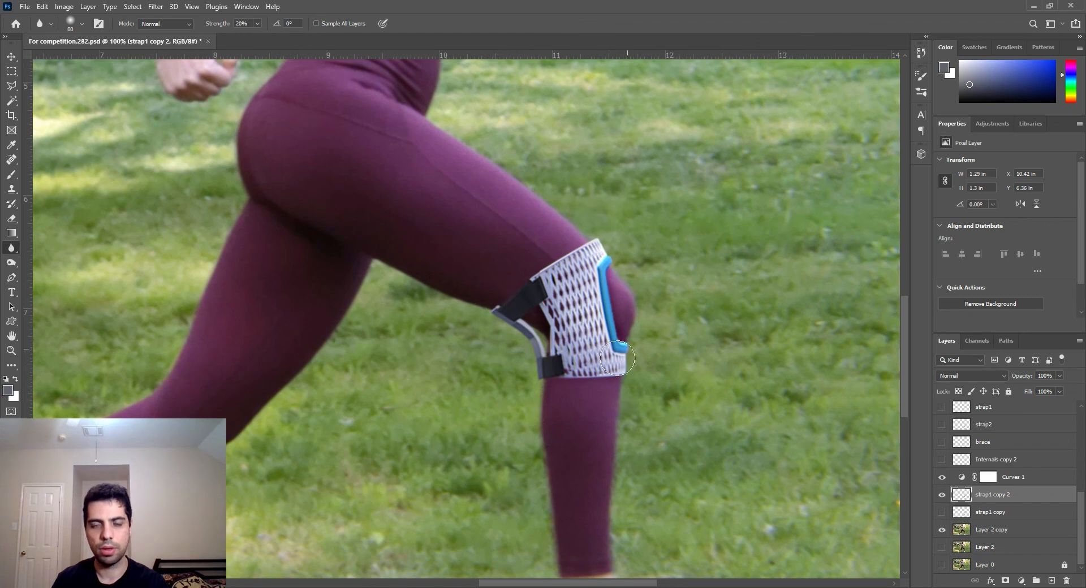
Step: Start the Add Noise filter on the strap1 copy 2 layer and preview a 20% uniform amount on the brace
{"action": "key", "text": "ctrl+0"}
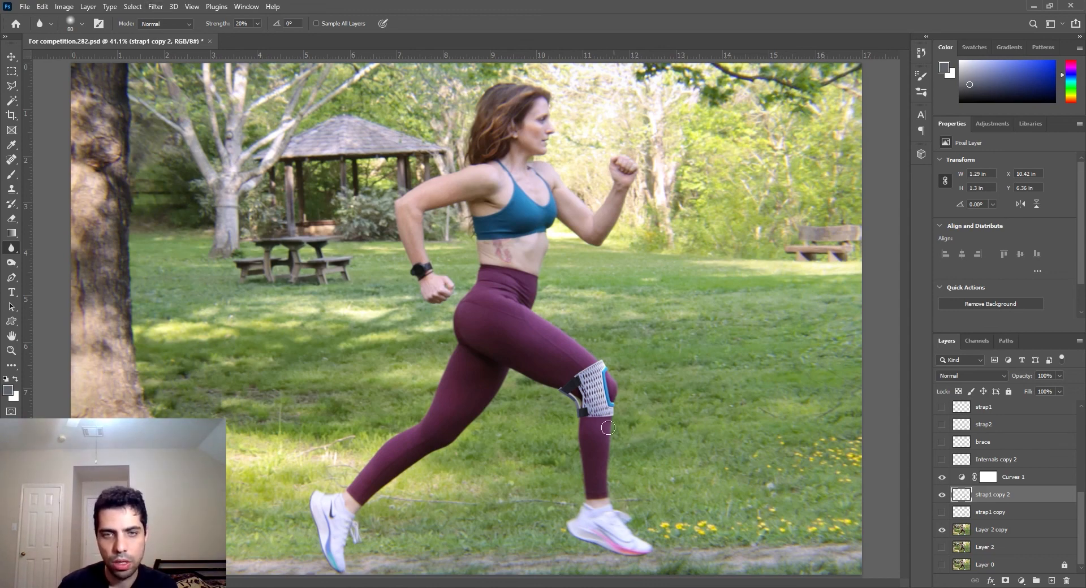
{"action": "left_click", "coordinate": [155, 6]}
{"action": "mouse_move", "coordinate": [237, 184]}
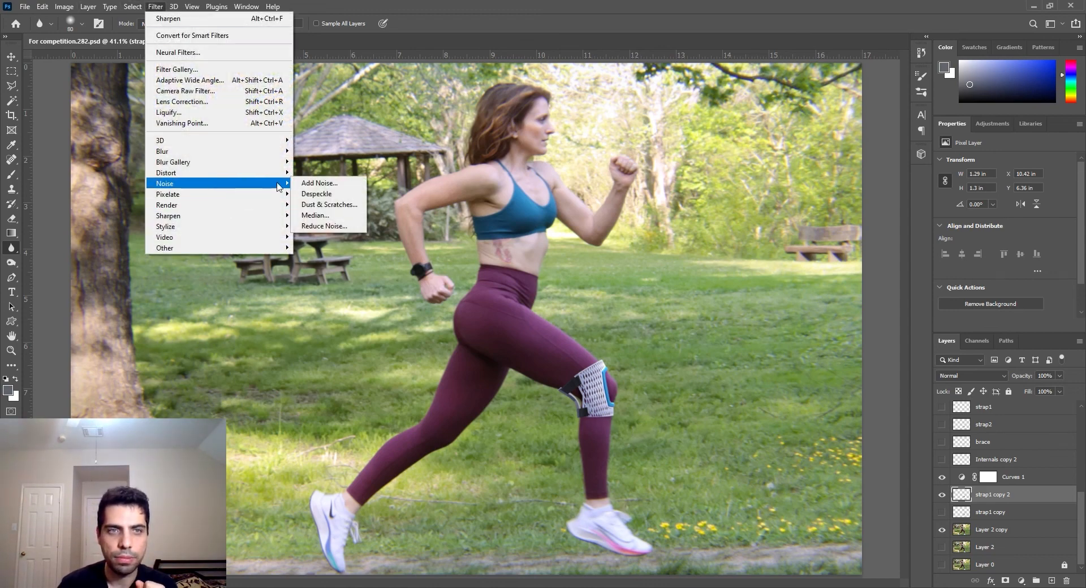
{"action": "left_click", "coordinate": [297, 181]}
{"action": "type", "text": "20"}
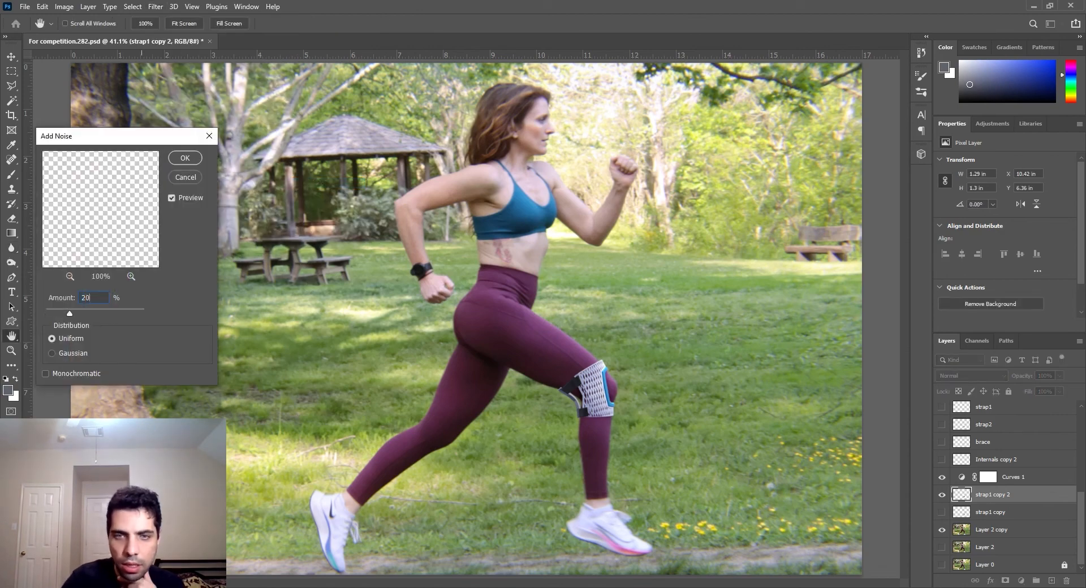
{"action": "scroll", "coordinate": [467, 321], "scroll_direction": "up", "scroll_amount": 3, "text": "alt"}
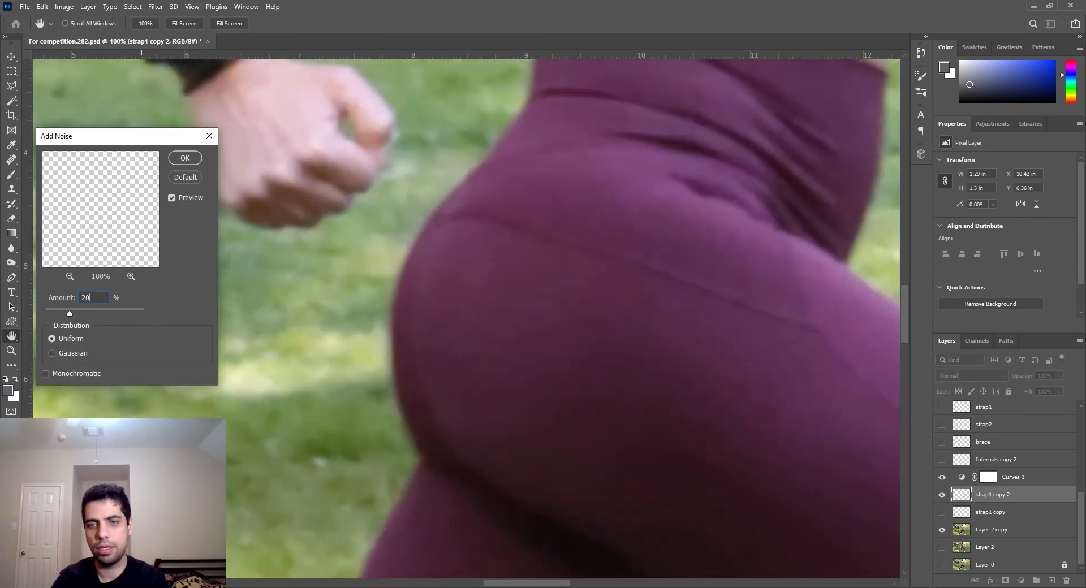
{"action": "scroll", "coordinate": [479, 319], "scroll_direction": "up", "scroll_amount": 2, "text": "alt"}
{"action": "left_click_drag", "start_coordinate": [534, 372], "coordinate": [508, 391]}
{"action": "scroll", "coordinate": [433, 330], "scroll_direction": "down", "scroll_amount": 1, "text": "alt"}
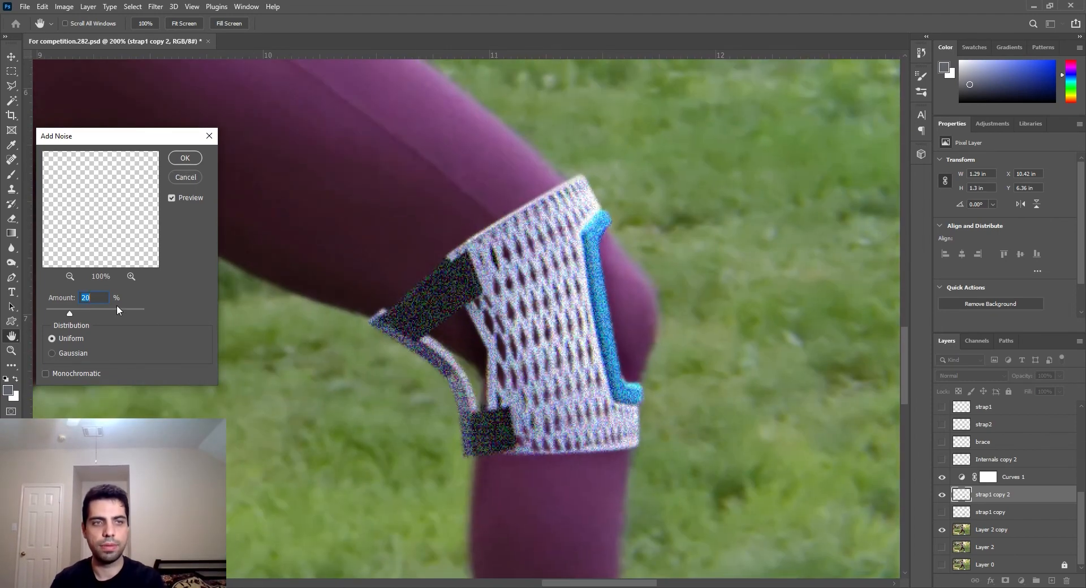
Step: Set the noise amount to 2% with uniform distribution and apply it to the brace
{"action": "type", "text": "5"}
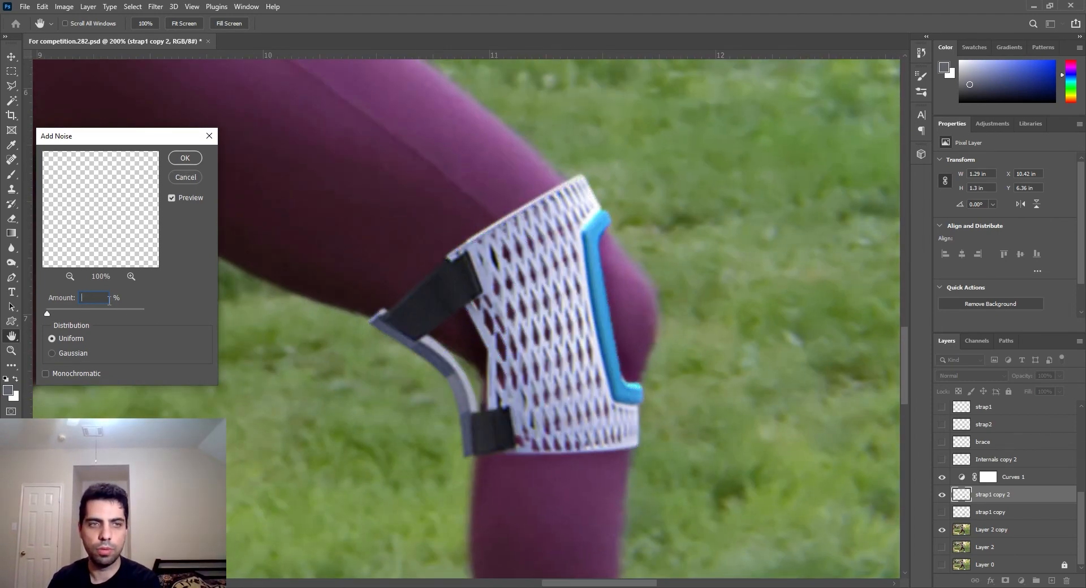
{"action": "type", "text": "2"}
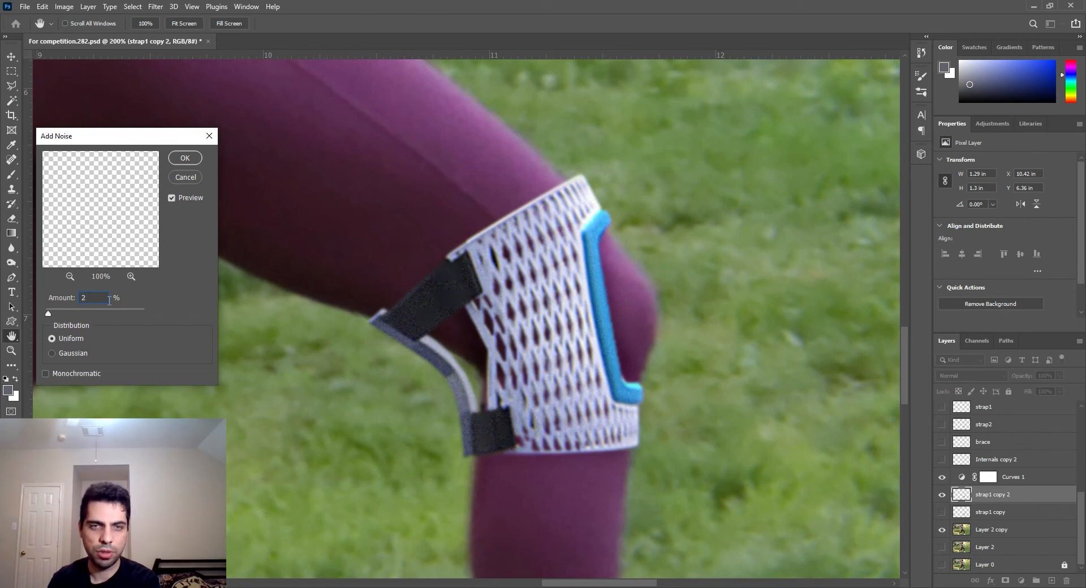
{"action": "type", "text": "0"}
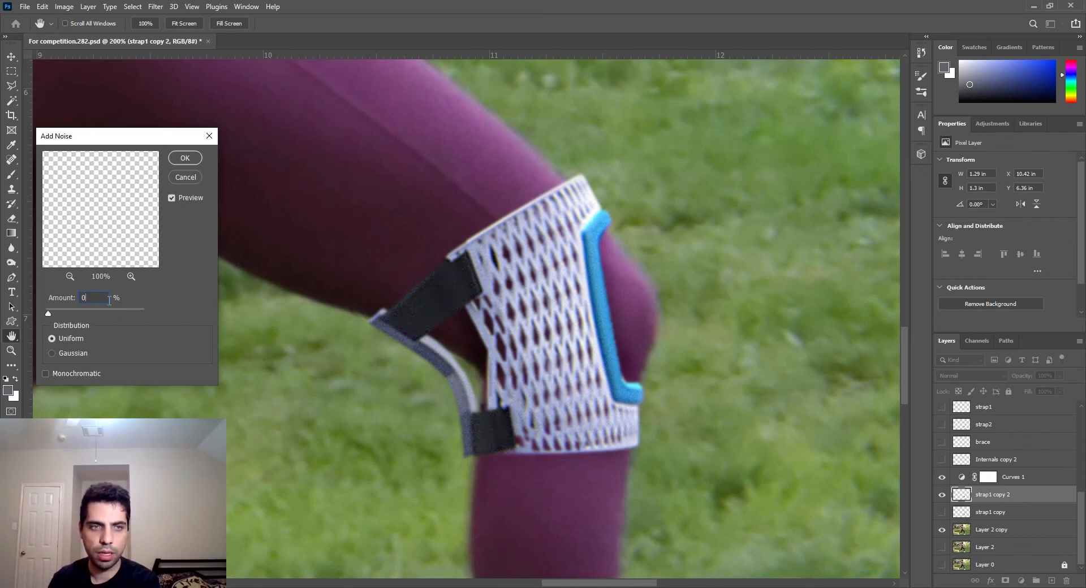
{"action": "key", "text": "BackSpace"}
{"action": "type", "text": "1"}
{"action": "key", "text": "BackSpace"}
{"action": "type", "text": "2"}
{"action": "left_click", "coordinate": [185, 158]}
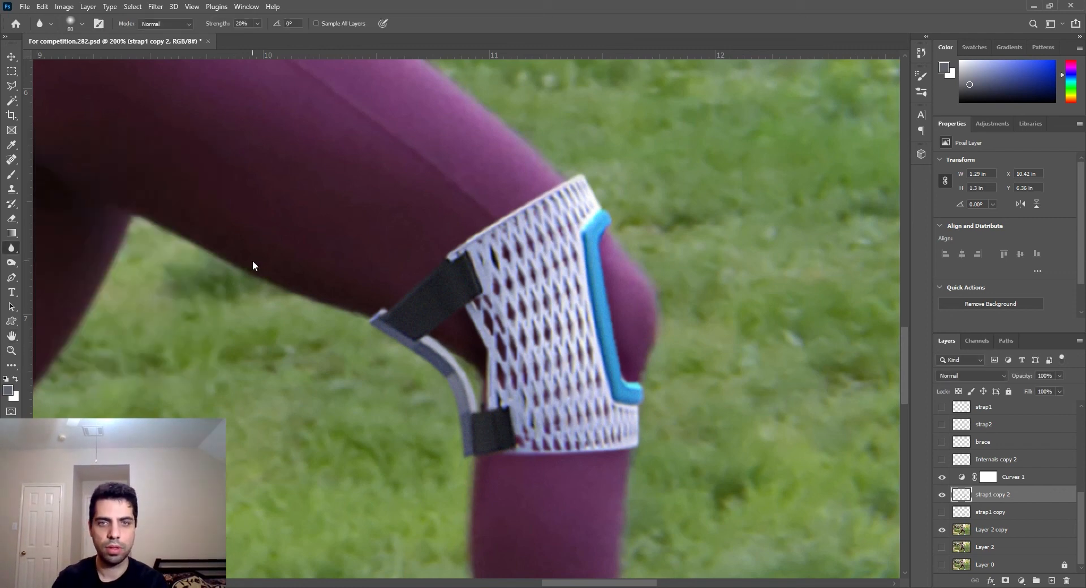
Step: Burn the shadows of the brace's straps on the strap1 copy 2 layer using a 30 px brush at 8% exposure
{"action": "key", "text": "ctrl+0"}
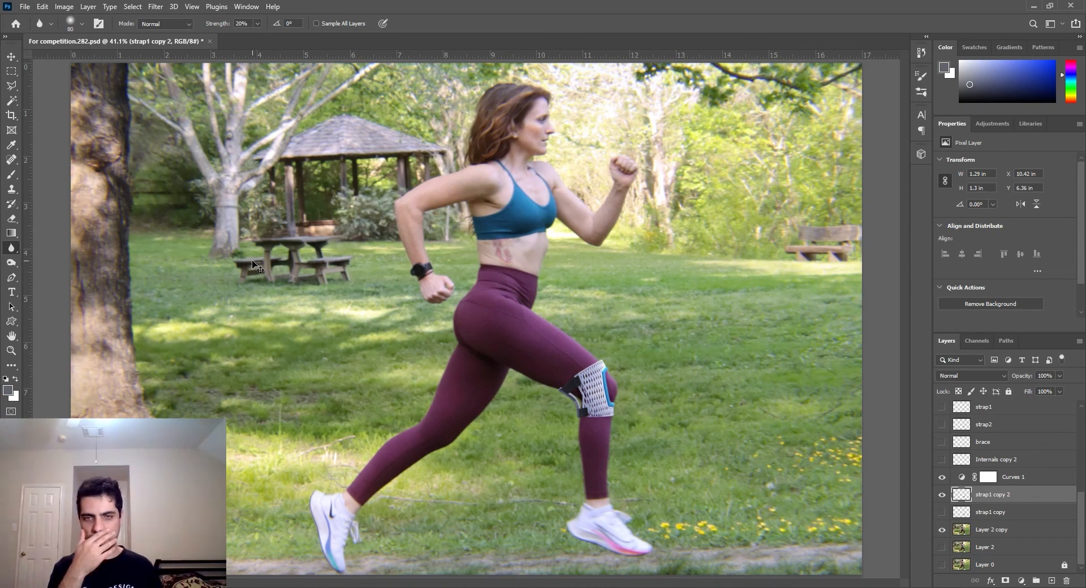
{"action": "key", "text": "ctrl+plus"}
{"action": "key", "text": "ctrl+plus"}
{"action": "key", "text": "ctrl+plus"}
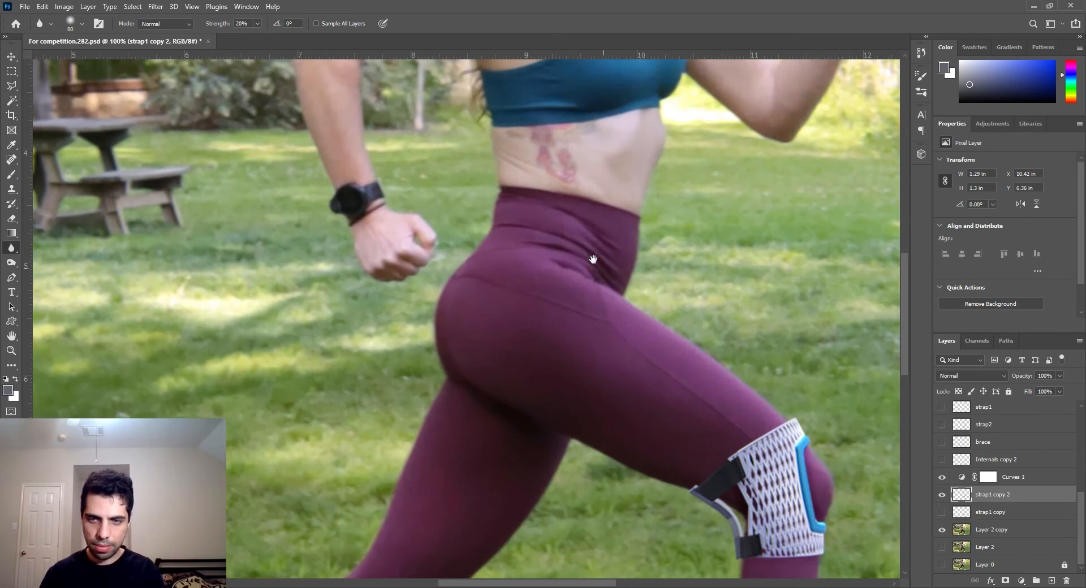
{"action": "left_click_drag", "start_coordinate": [634, 346], "coordinate": [420, 243]}
{"action": "key", "text": "ctrl+plus"}
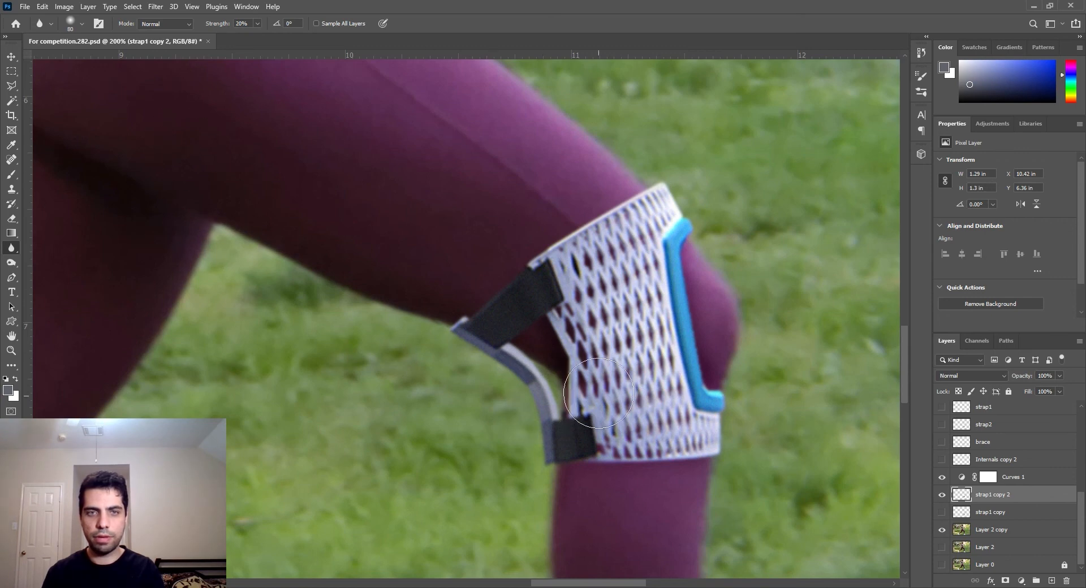
{"action": "left_click", "coordinate": [12, 58]}
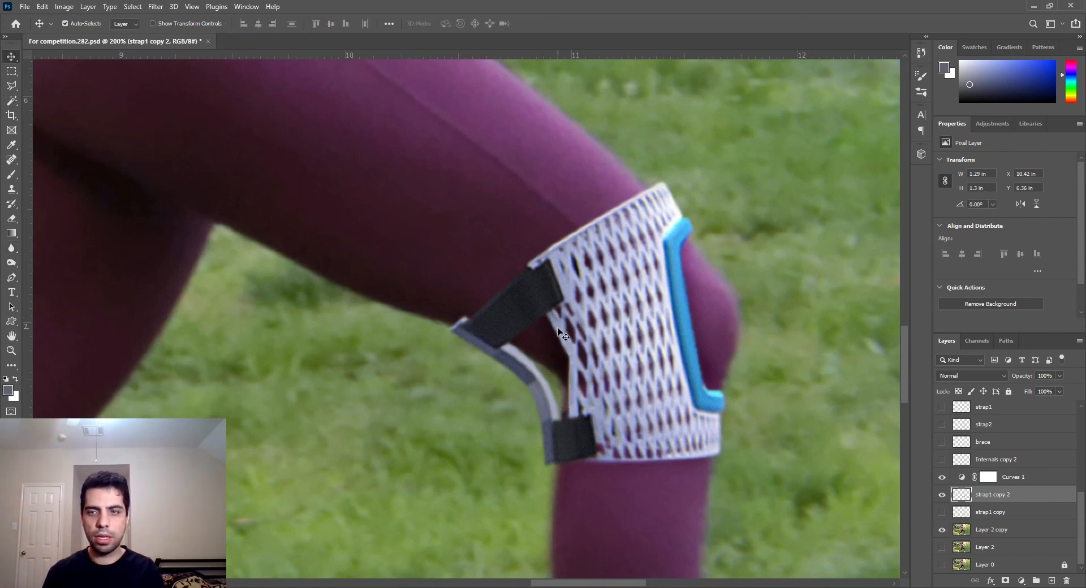
{"action": "left_click", "coordinate": [12, 264]}
{"action": "right_click", "coordinate": [12, 264]}
{"action": "left_click", "coordinate": [51, 274]}
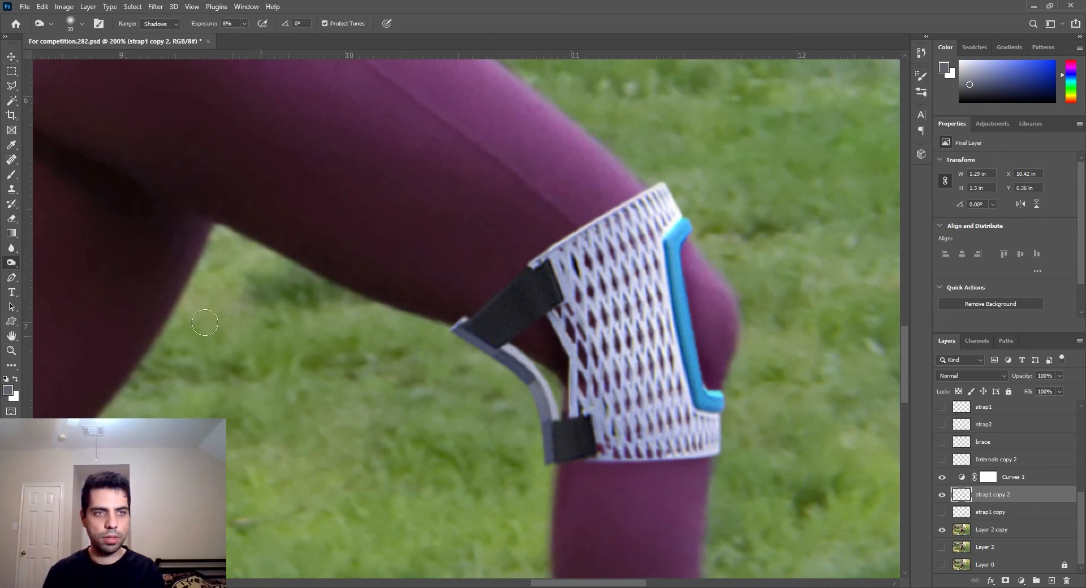
{"action": "mouse_move", "coordinate": [482, 350]}
{"action": "left_mouse_down"}
{"action": "mouse_move", "coordinate": [561, 373]}
{"action": "mouse_move", "coordinate": [528, 336]}
{"action": "mouse_move", "coordinate": [467, 339]}
{"action": "mouse_move", "coordinate": [547, 456]}
{"action": "mouse_move", "coordinate": [484, 350]}
{"action": "mouse_move", "coordinate": [508, 365]}
{"action": "mouse_move", "coordinate": [550, 353]}
{"action": "mouse_move", "coordinate": [559, 338]}
{"action": "mouse_move", "coordinate": [566, 367]}
{"action": "mouse_move", "coordinate": [562, 327]}
{"action": "left_mouse_up"}
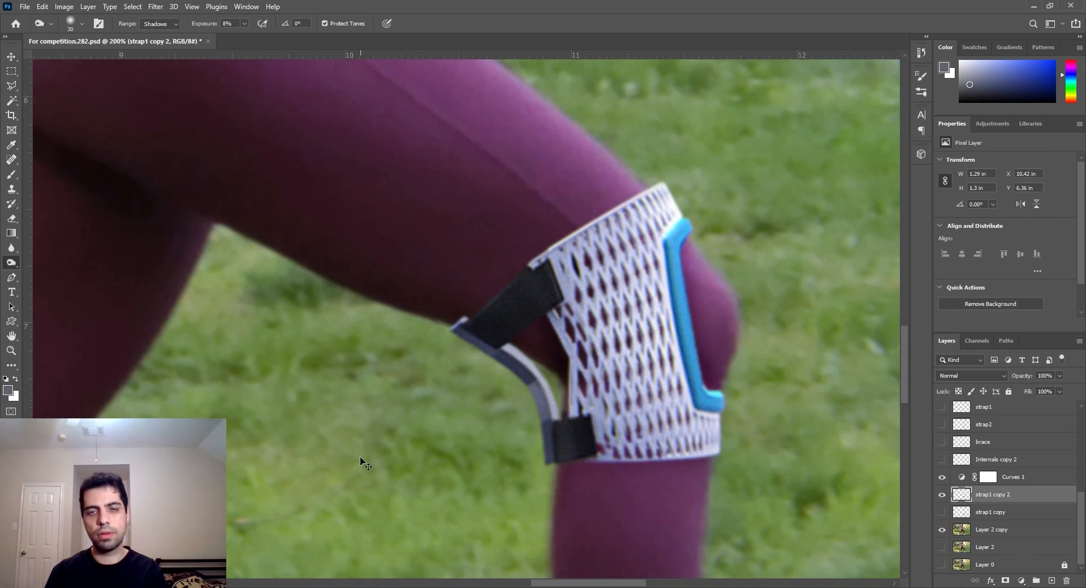
Step: Set up the Dodge tool for the strap1 copy 2 layer with the Highlights range and a 34 px brush
{"action": "key", "text": "ctrl+0"}
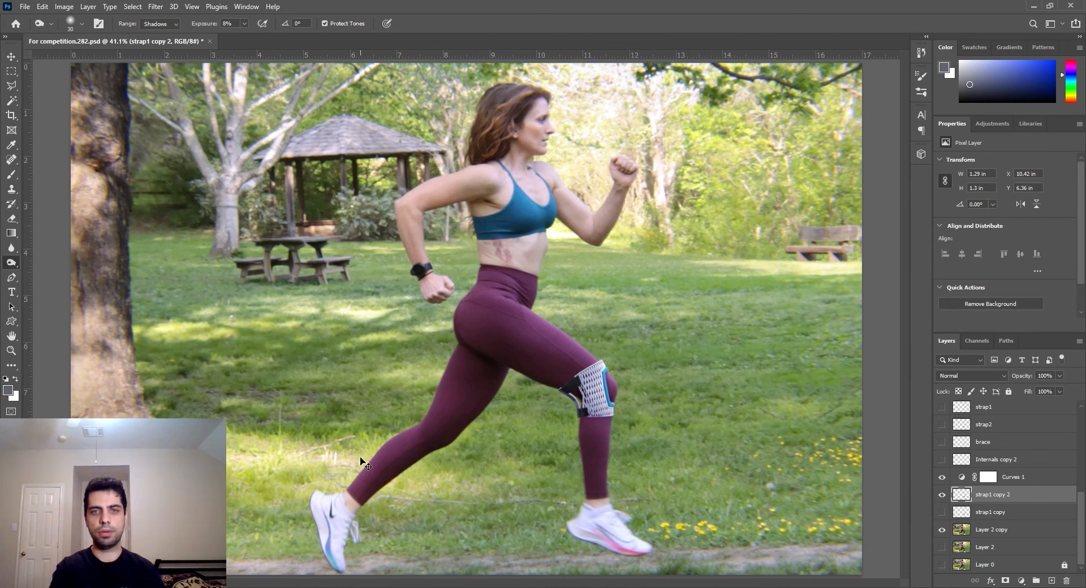
{"action": "key", "text": "ctrl+plus"}
{"action": "key", "text": "ctrl+plus"}
{"action": "key", "text": "ctrl+plus"}
{"action": "key", "text": "ctrl+plus"}
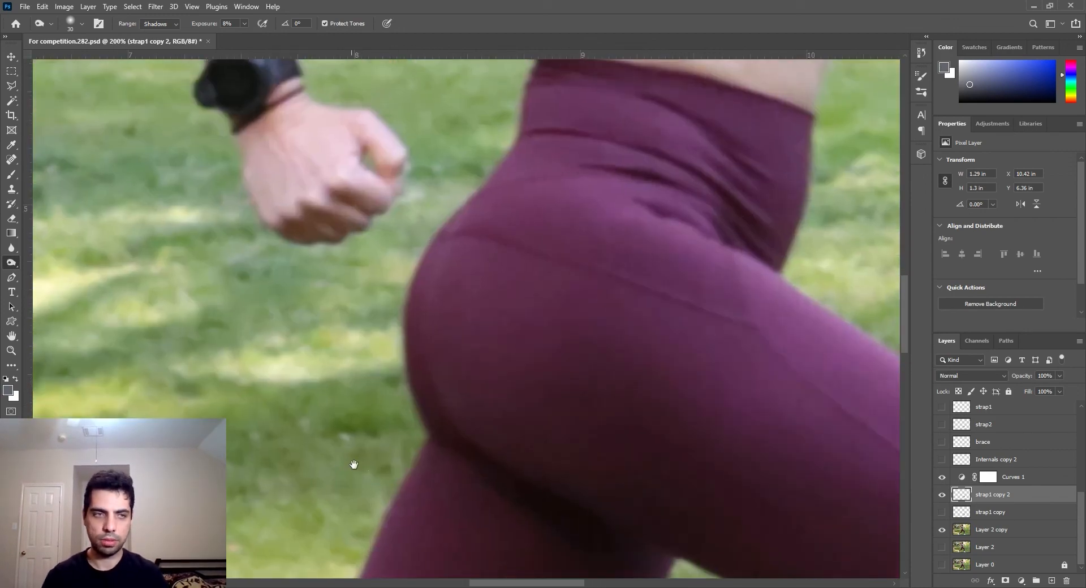
{"action": "left_click_drag", "start_coordinate": [354, 465], "coordinate": [349, 364]}
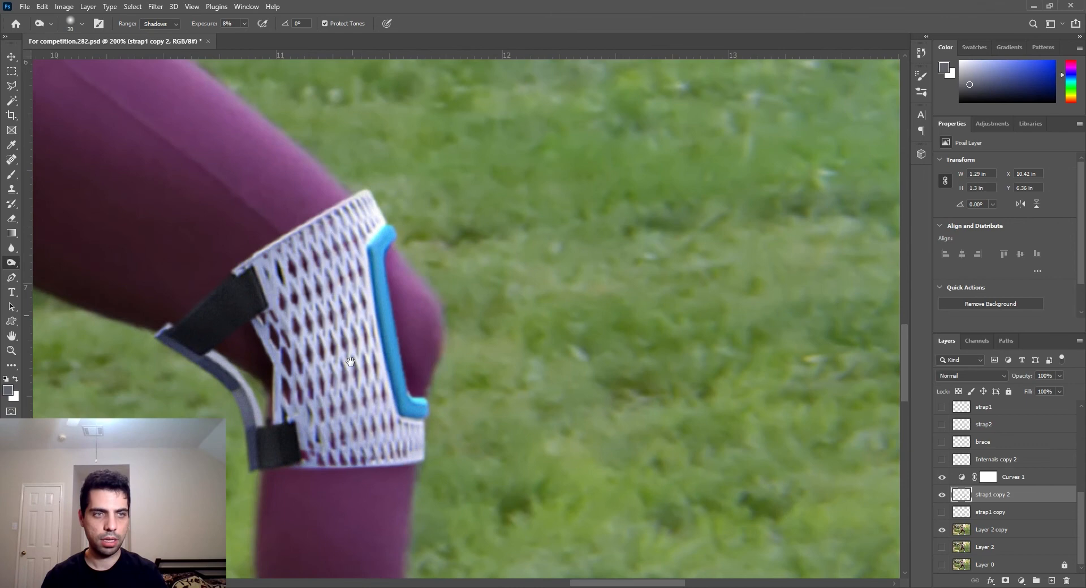
{"action": "right_click", "coordinate": [14, 263]}
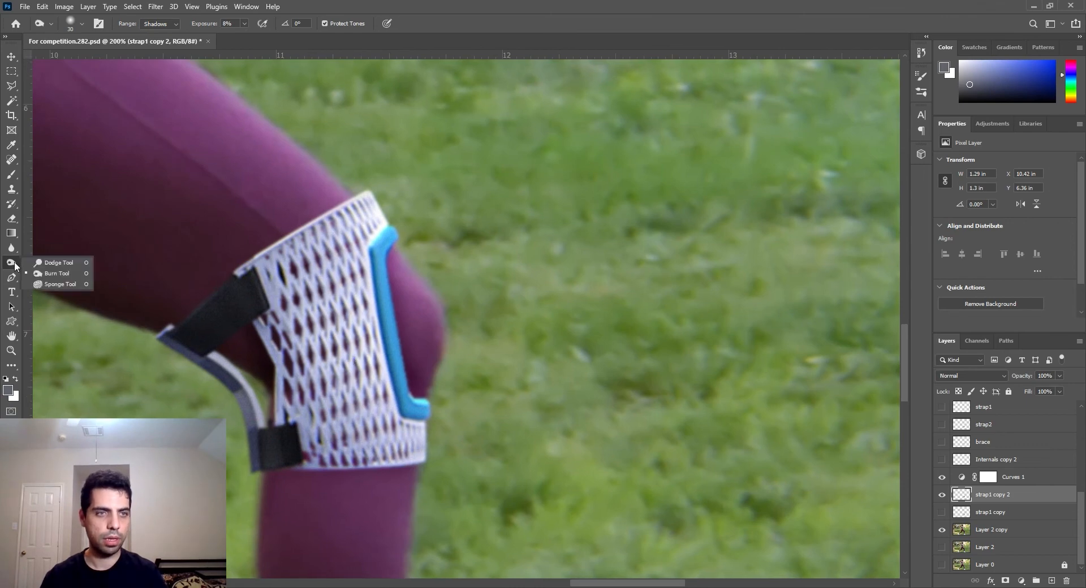
{"action": "left_click", "coordinate": [40, 284]}
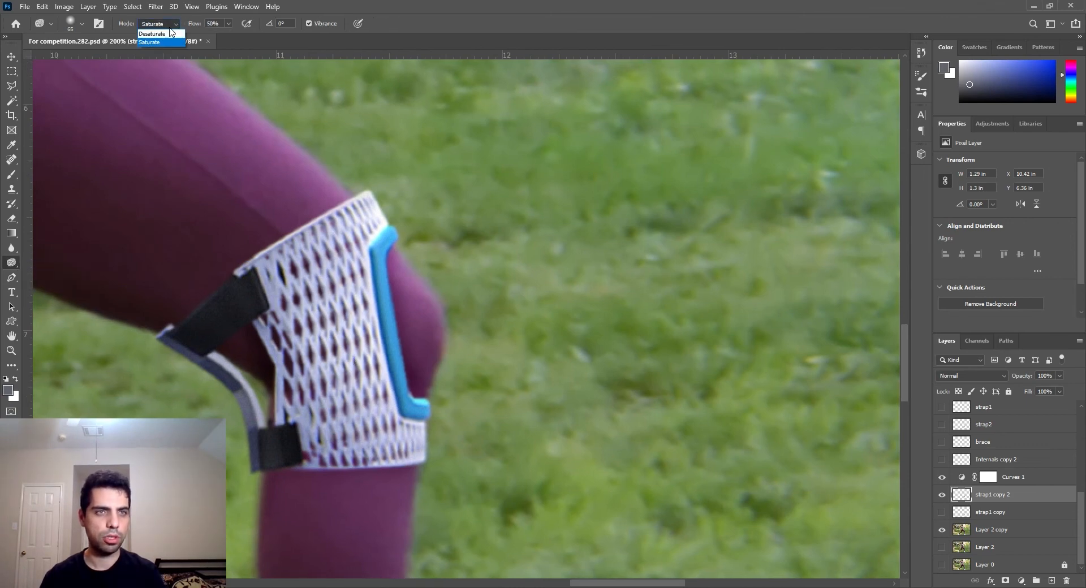
{"action": "right_click", "coordinate": [12, 264]}
{"action": "left_click", "coordinate": [40, 261]}
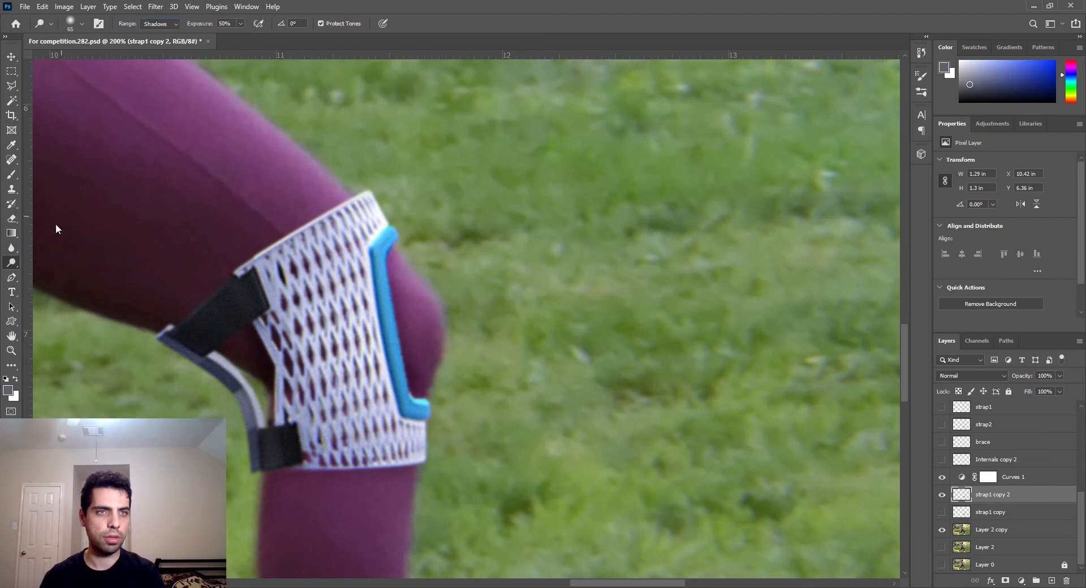
{"action": "left_click", "coordinate": [156, 51]}
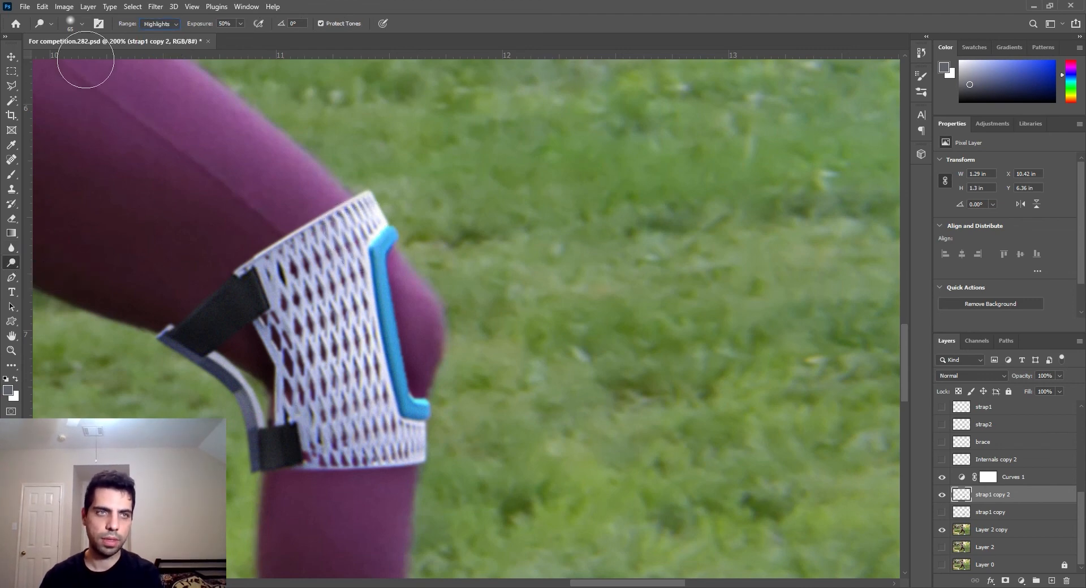
{"action": "left_click", "coordinate": [82, 24]}
{"action": "left_click_drag", "start_coordinate": [86, 60], "coordinate": [75, 60]}
{"action": "key", "text": "Return"}
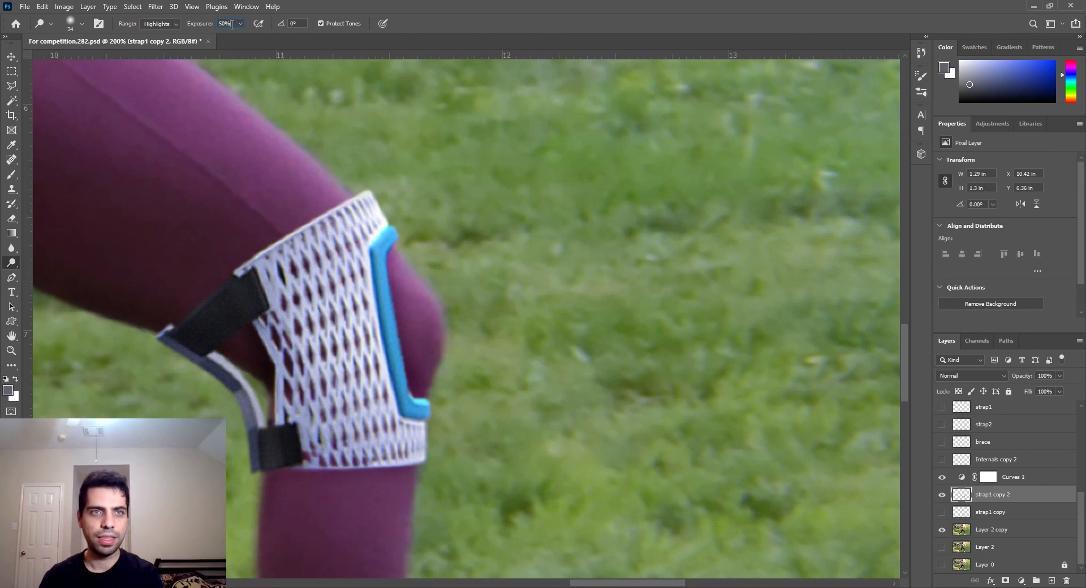
Step: Reduce the Dodge tool's exposure to 5% for subtle highlight work on the brace
{"action": "left_click_drag", "start_coordinate": [231, 24], "coordinate": [194, 25]}
{"action": "type", "text": "10"}
{"action": "key", "text": "Return"}
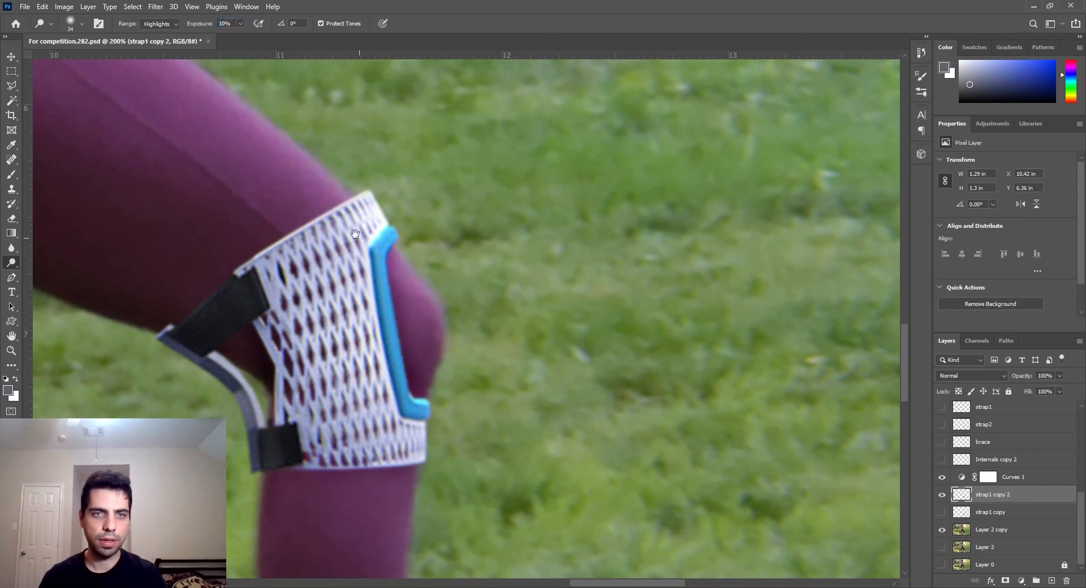
{"action": "left_click_drag", "start_coordinate": [371, 255], "coordinate": [457, 285]}
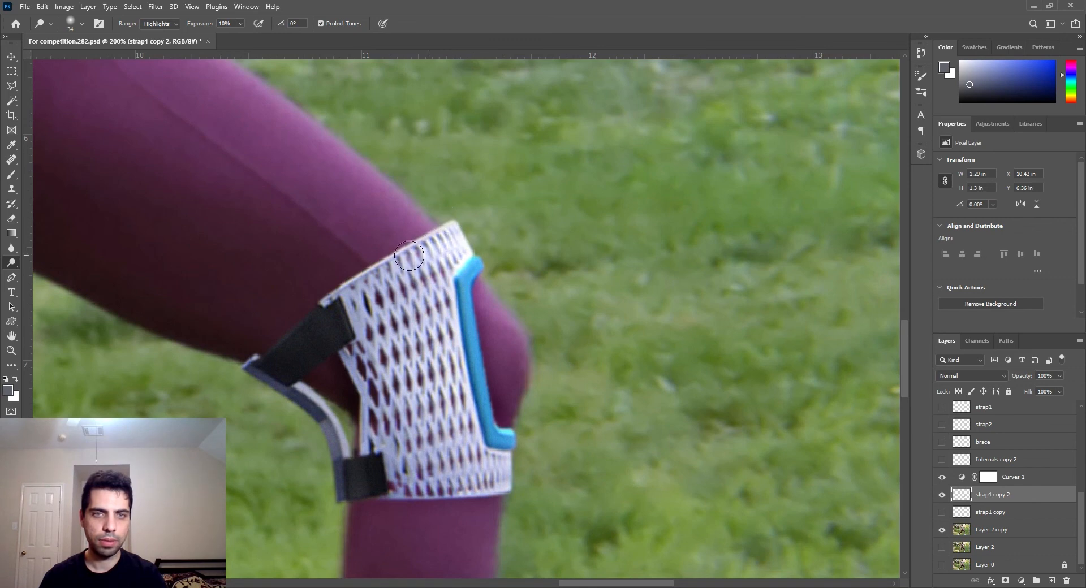
{"action": "left_click_drag", "start_coordinate": [242, 26], "coordinate": [186, 29]}
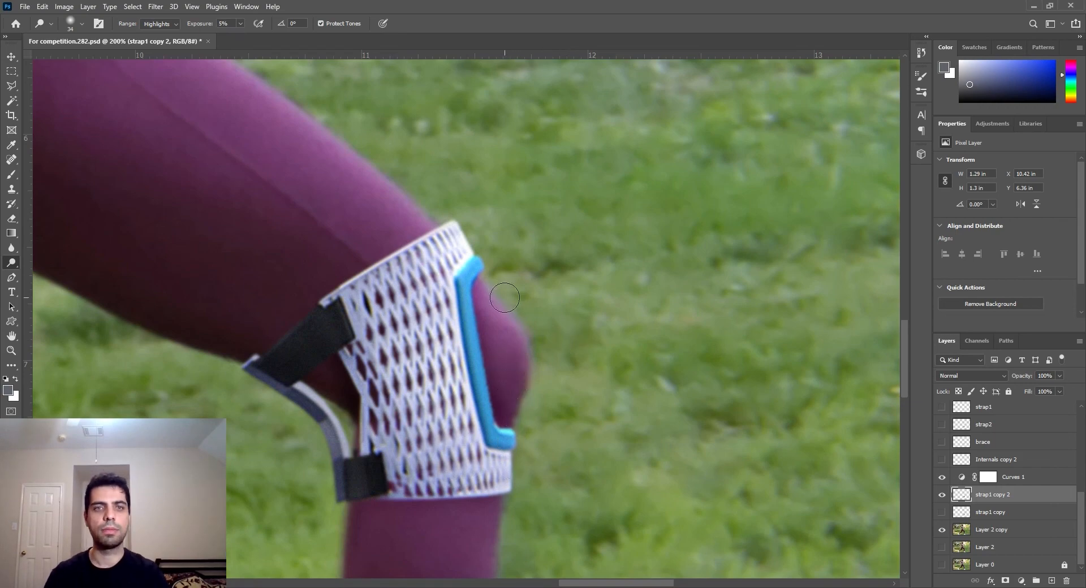
{"action": "key", "text": "ctrl+0"}
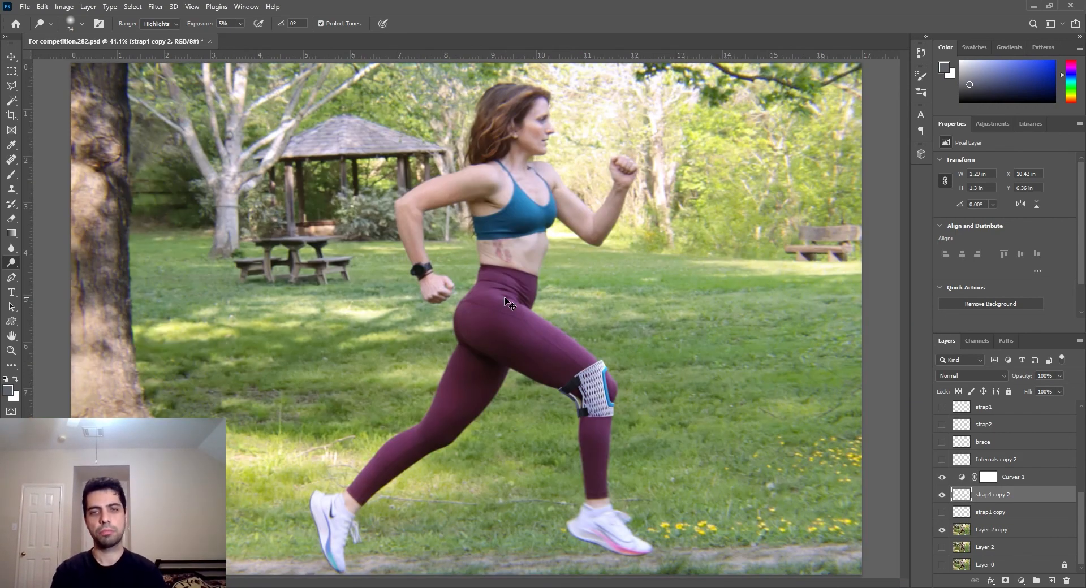